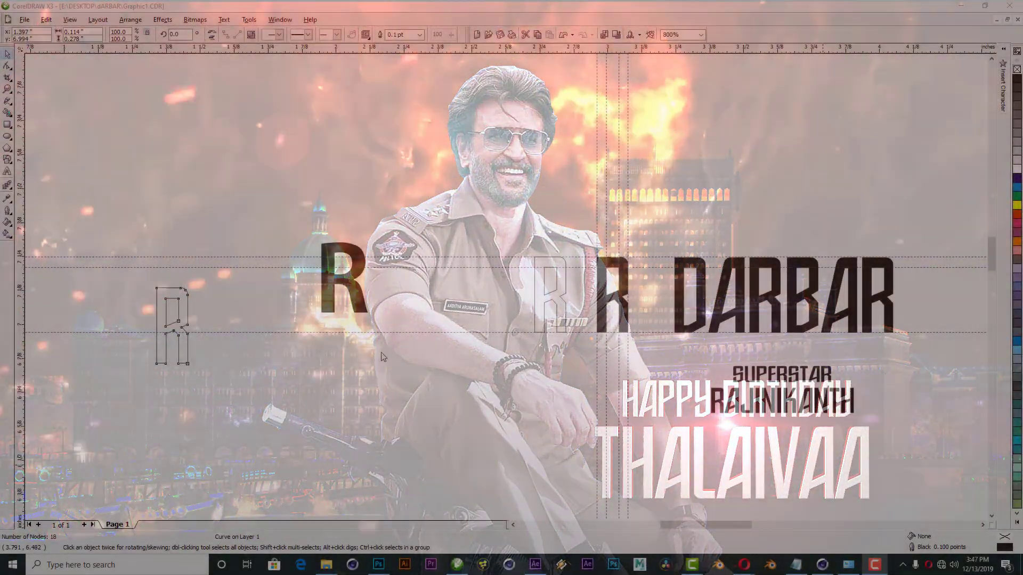
# Step: Zoom in from 400% to 1600% around the DARBAR text and select it
pyautogui.scroll(-1, 694, 350)
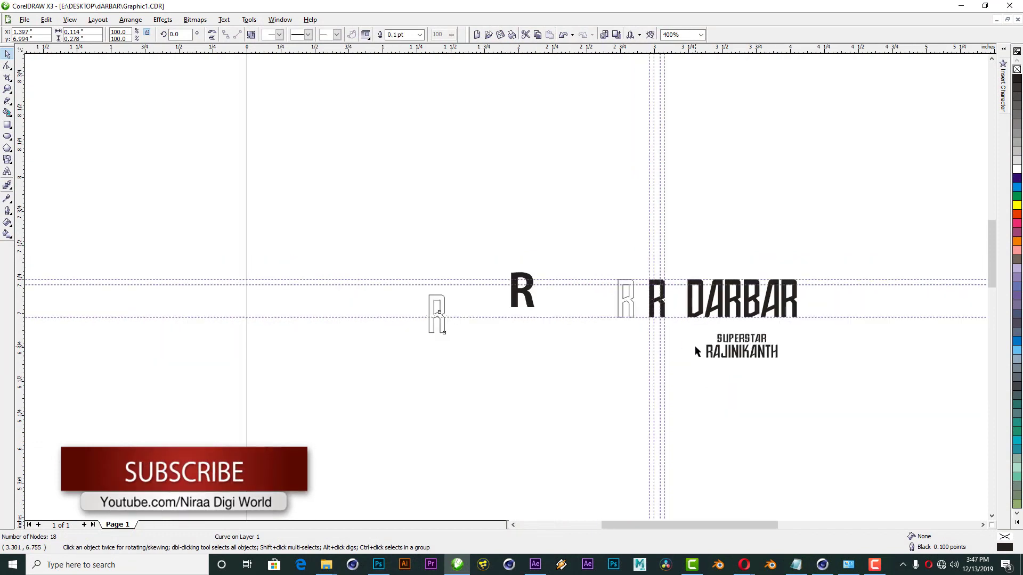
pyautogui.click(695, 349)
pyautogui.scroll(1, 694, 350)
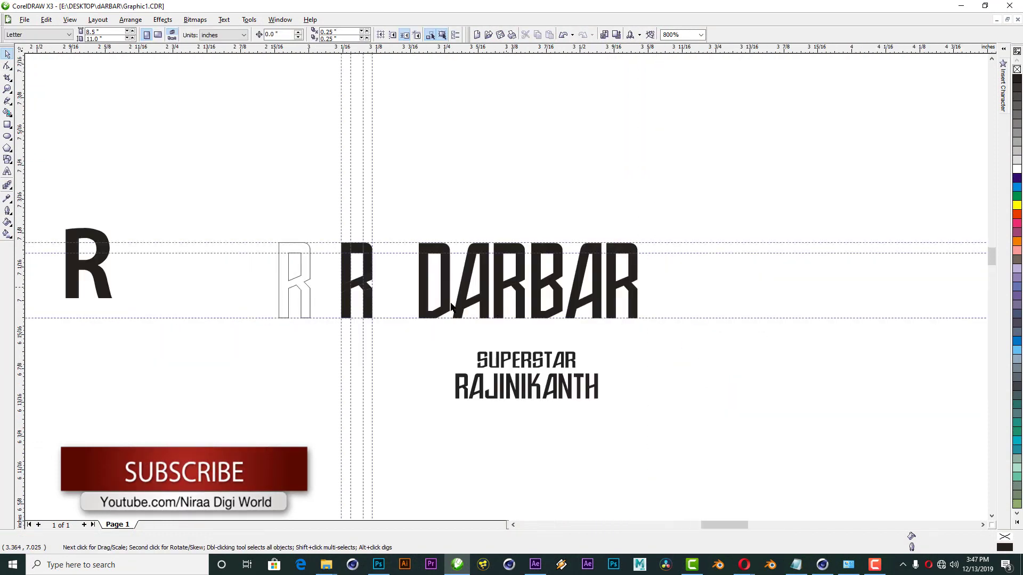
pyautogui.scroll(1, 450, 307)
pyautogui.click(573, 269)
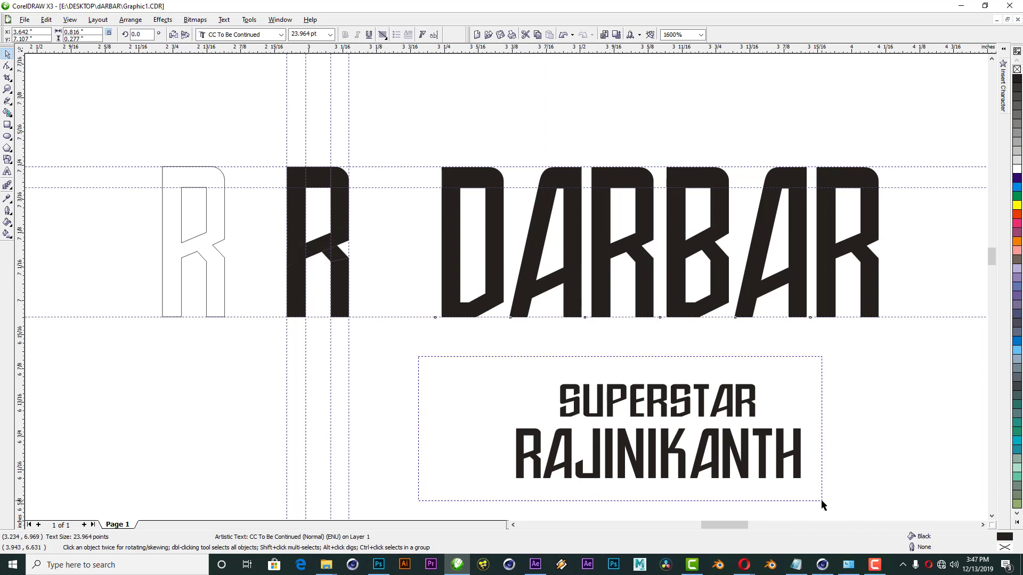
# Step: Apply the CC To Be Continued font to DARBAR and bring up its FontsGeek page in Opera
pyautogui.moveTo(419, 360); pyautogui.dragTo(897, 515)
pyautogui.click(902, 454)
pyautogui.click(684, 243)
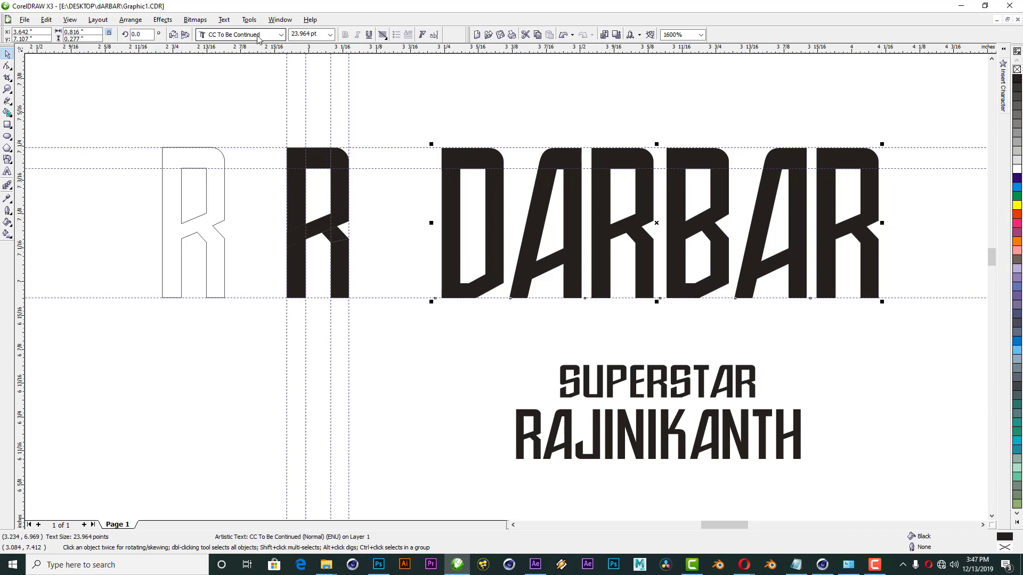
pyautogui.click(281, 35)
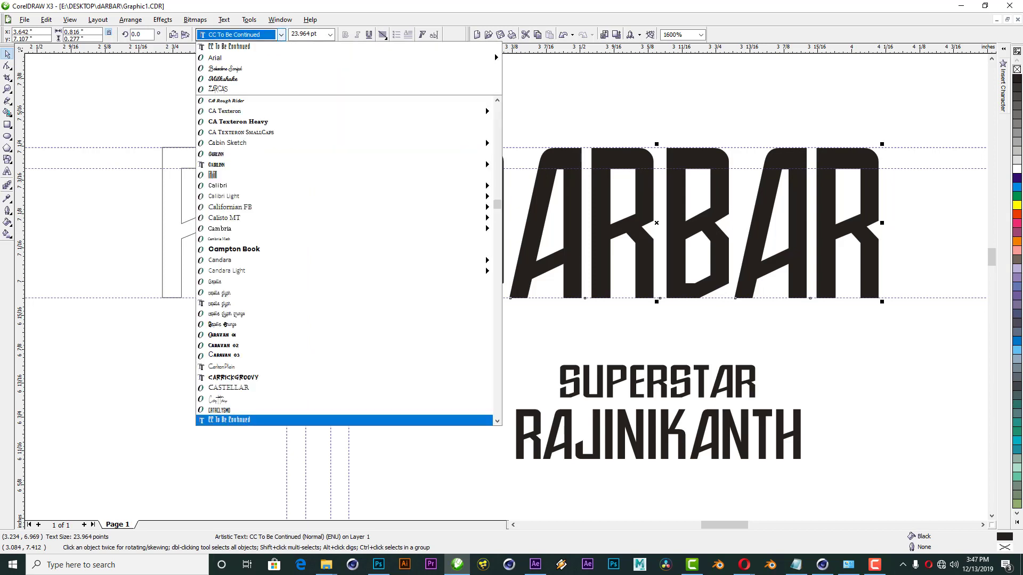
pyautogui.click(264, 420)
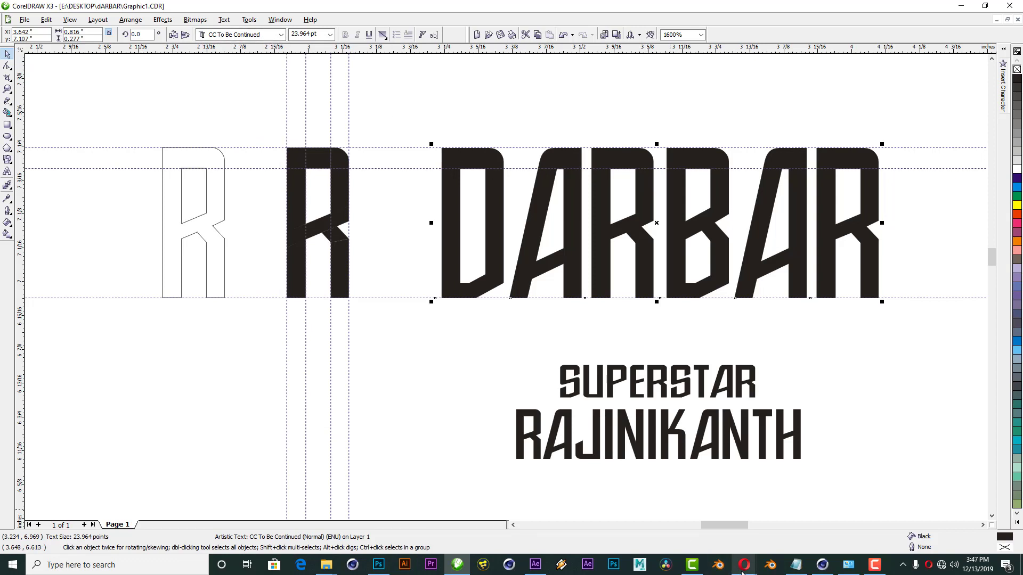
pyautogui.moveTo(743, 565)
pyautogui.click(797, 538)
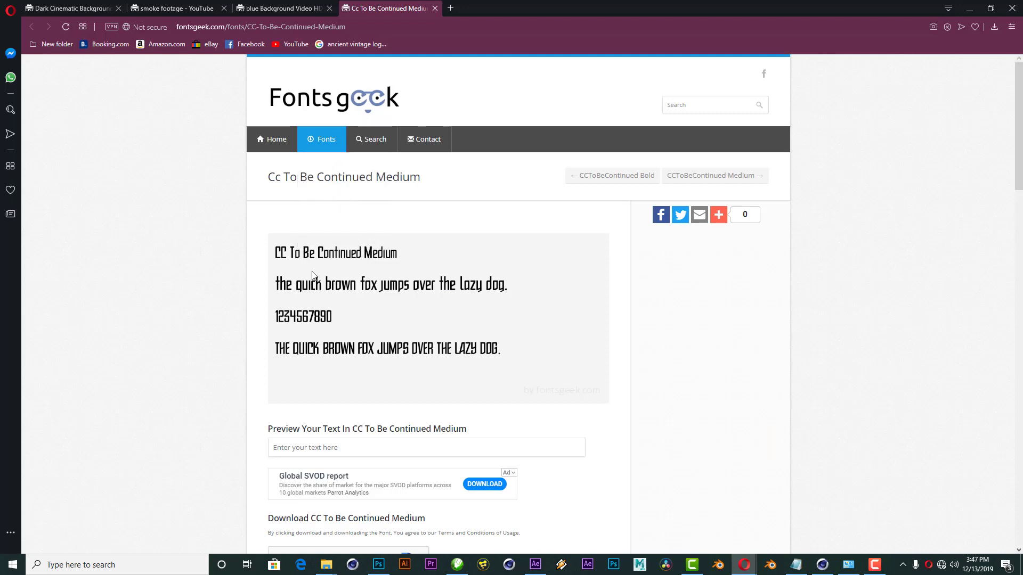
# Step: Scroll the CC To Be Continued Medium page down to its download section
pyautogui.scroll(-4, 517, 387)
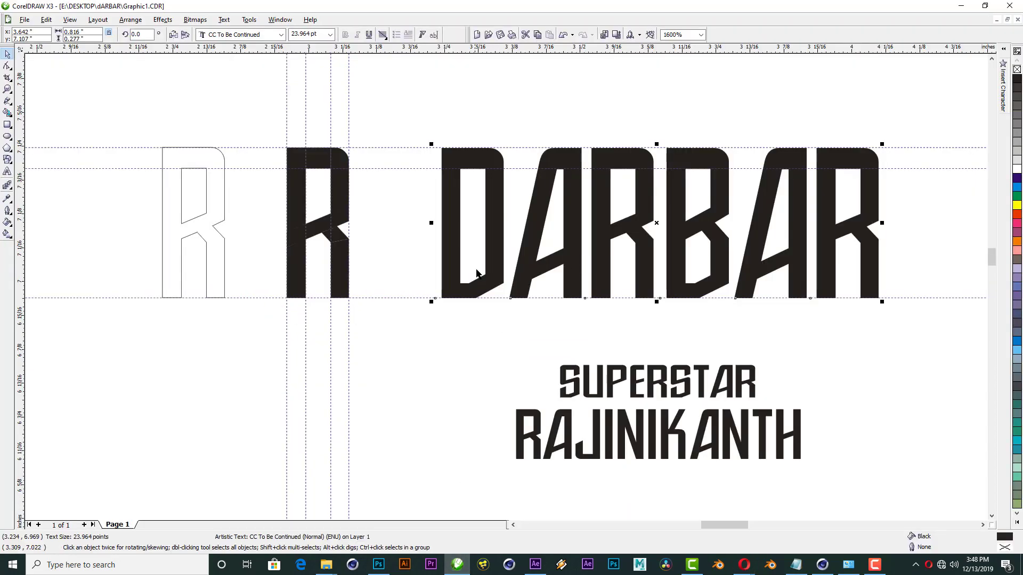
# Step: Zoom in on the R and fill its pieces yellow, blue, orange, red and blue
pyautogui.click(7, 89)
pyautogui.click(290, 225)
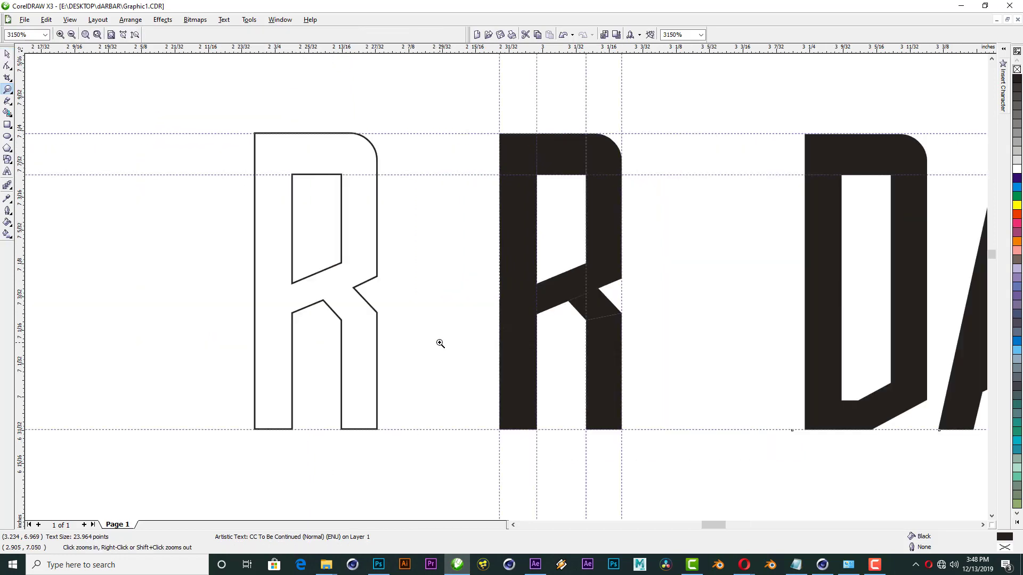
pyautogui.press('space')
pyautogui.click(518, 187)
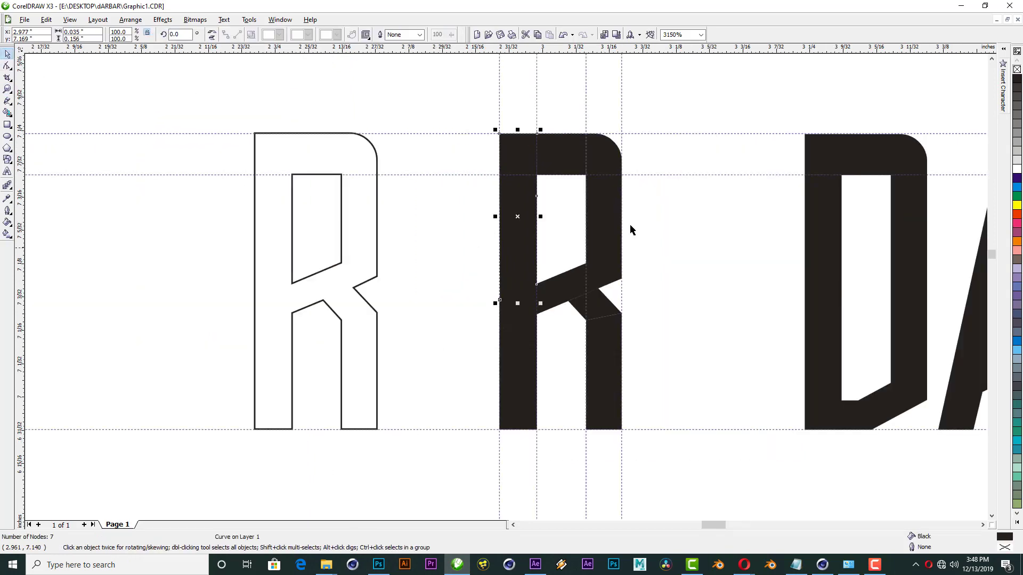
pyautogui.click(1017, 206)
pyautogui.press('Tab')
pyautogui.click(1016, 188)
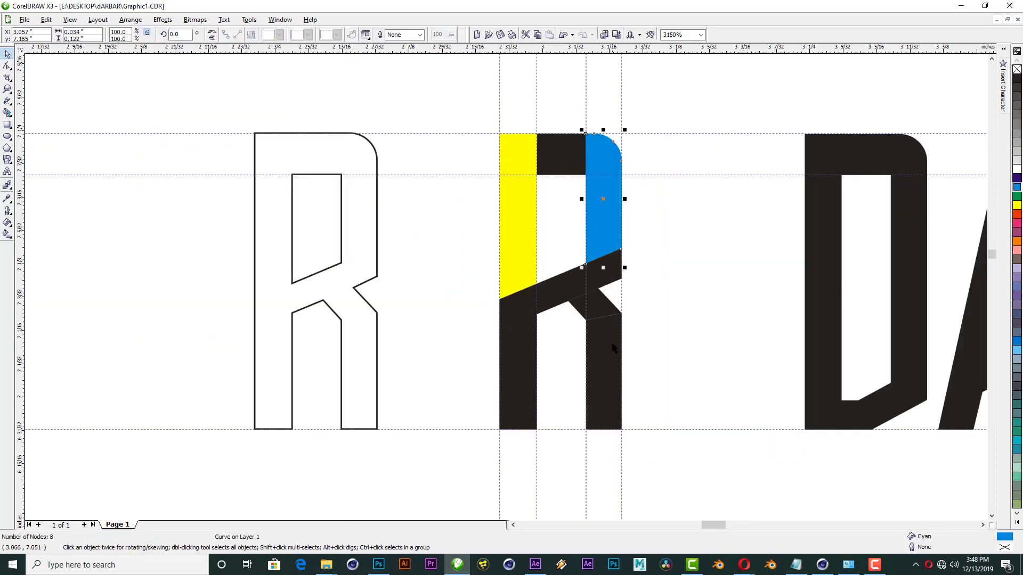
pyautogui.click(1016, 242)
pyautogui.press('Tab')
pyautogui.click(1016, 213)
pyautogui.press('Tab')
pyautogui.click(1017, 189)
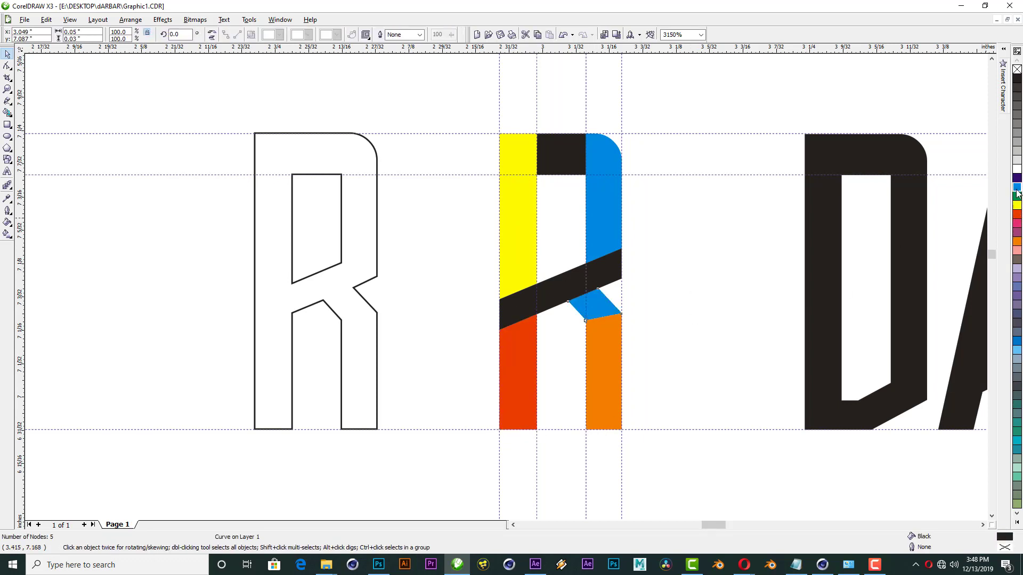
# Step: Try pulling the top black bar off the R, then undo to restore it
pyautogui.moveTo(586, 277); pyautogui.dragTo(666, 229)
pyautogui.hotkey('ctrl', 'z')
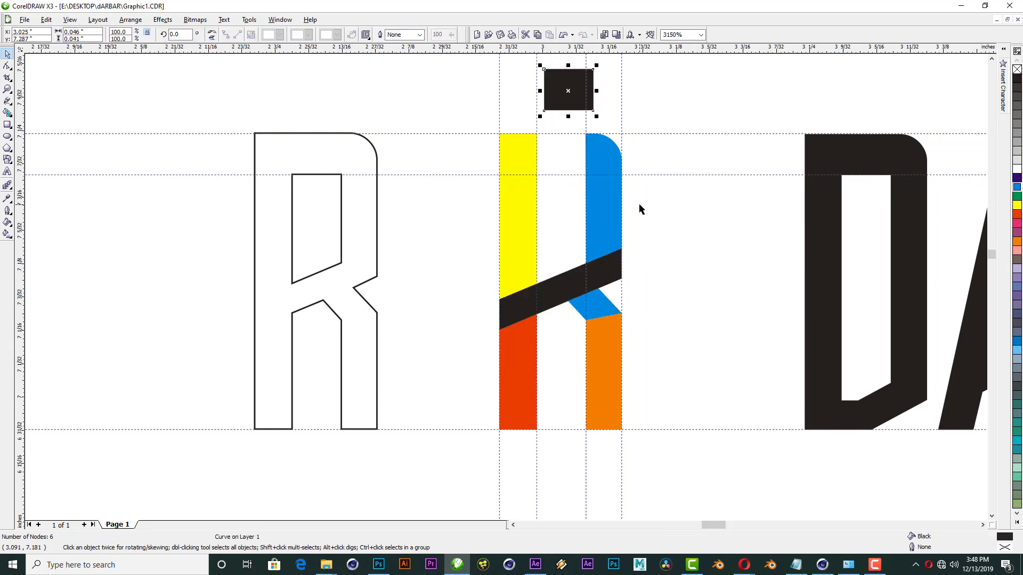
pyautogui.hotkey('ctrl', 'z')
pyautogui.click(343, 263)
pyautogui.click(514, 84)
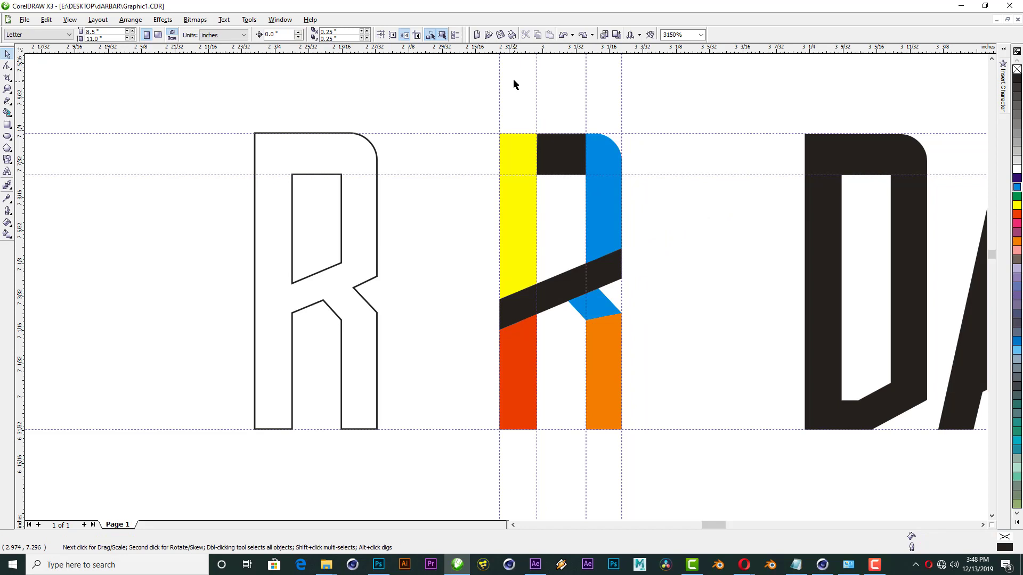
# Step: Draw a rectangle over the outlined R's lower-left leg with a 0.1 pt outline
pyautogui.click(293, 378)
pyautogui.click(7, 127)
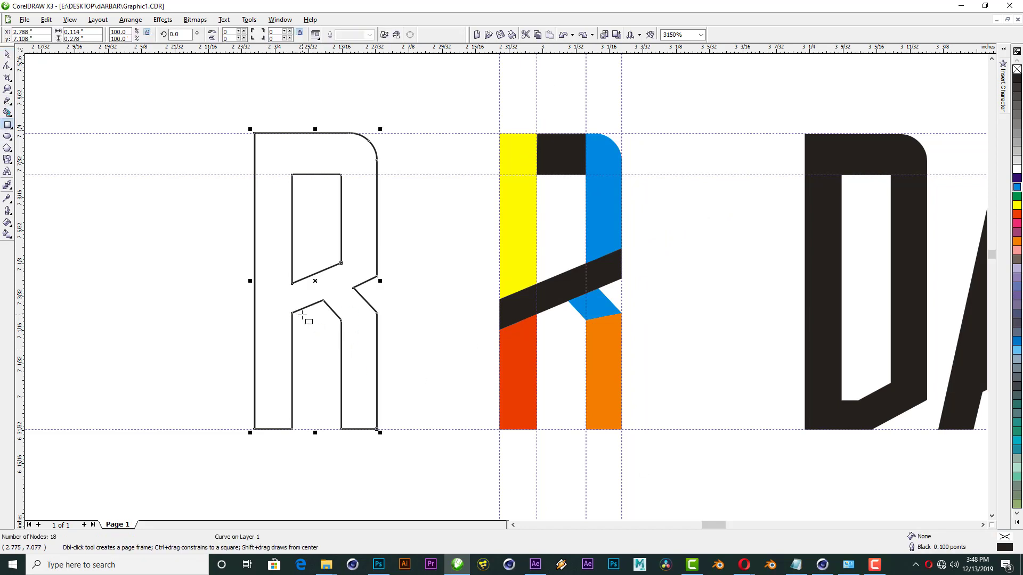
pyautogui.moveTo(294, 453); pyautogui.dragTo(228, 313)
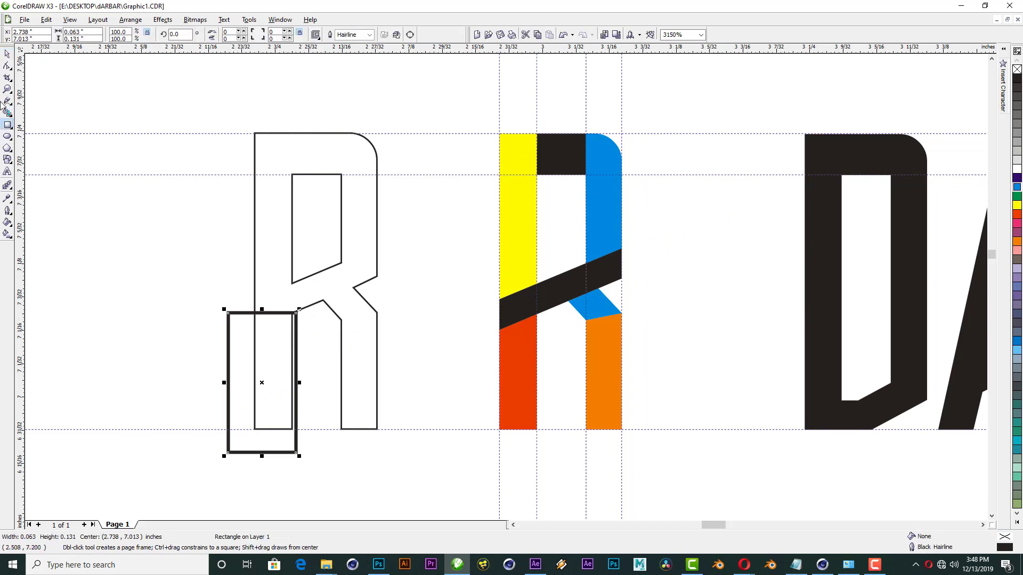
pyautogui.click(7, 56)
pyautogui.click(370, 35)
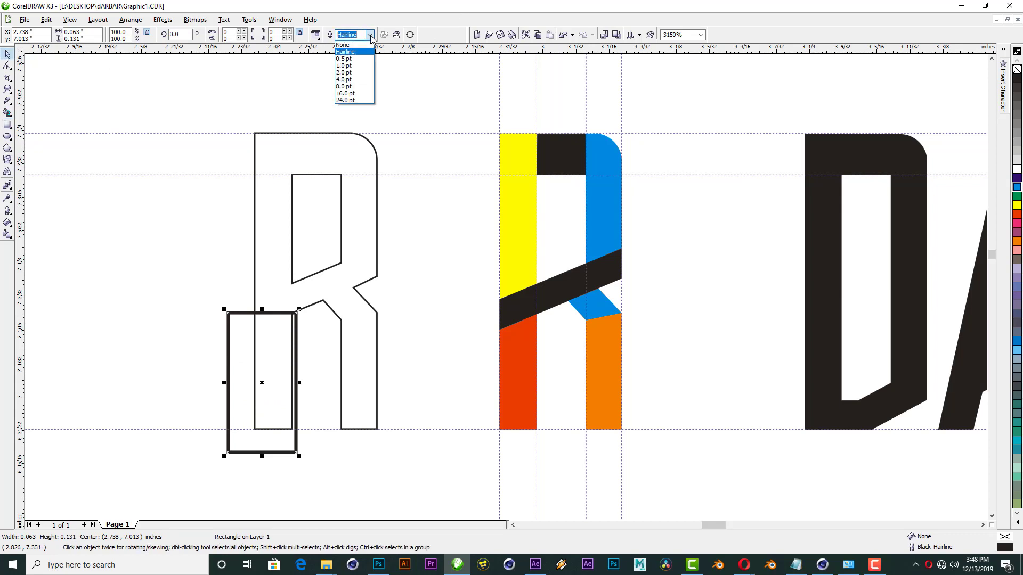
pyautogui.click(360, 35)
pyautogui.write('.1')
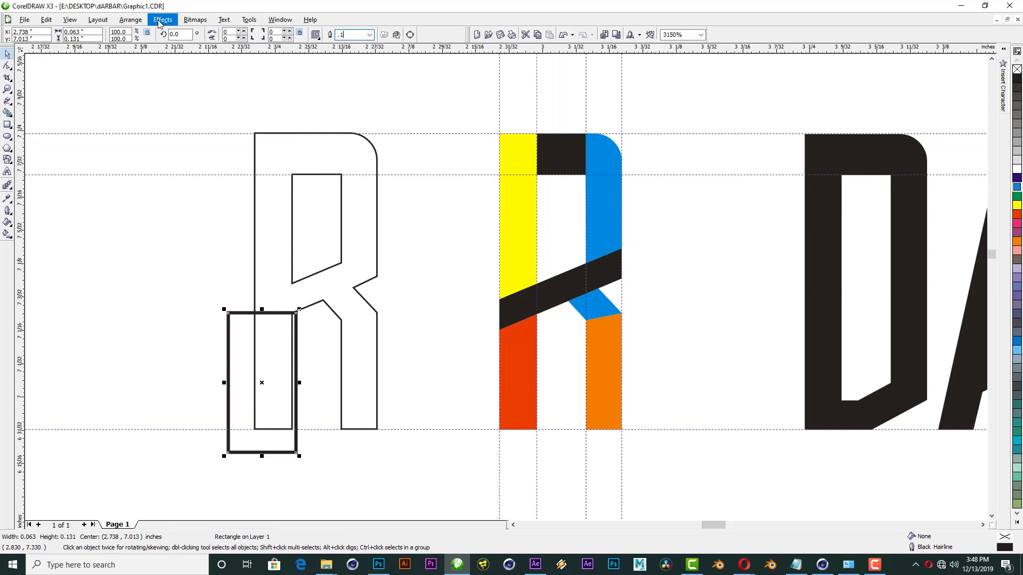
pyautogui.press('Return')
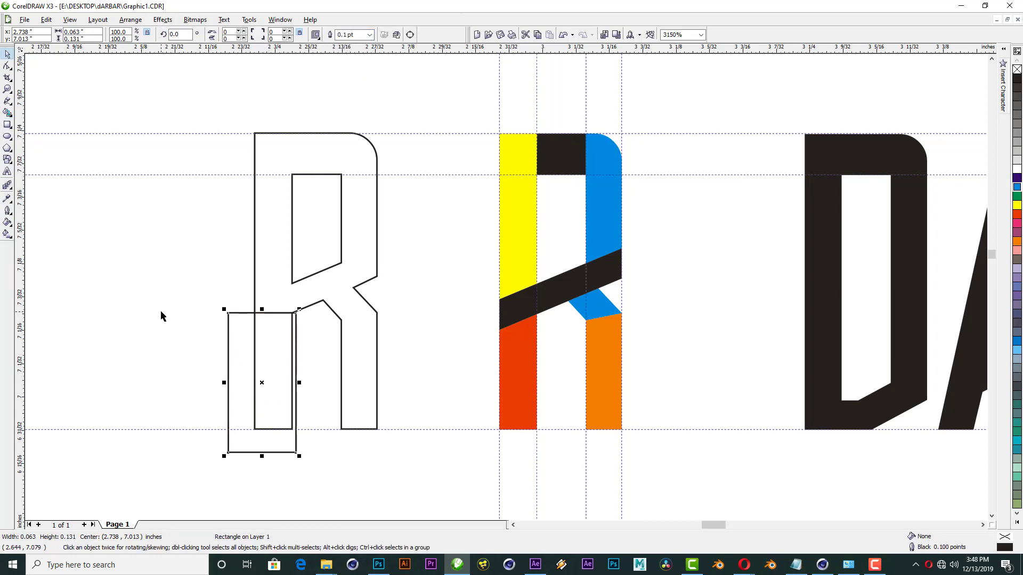
pyautogui.scroll(2, 238, 331)
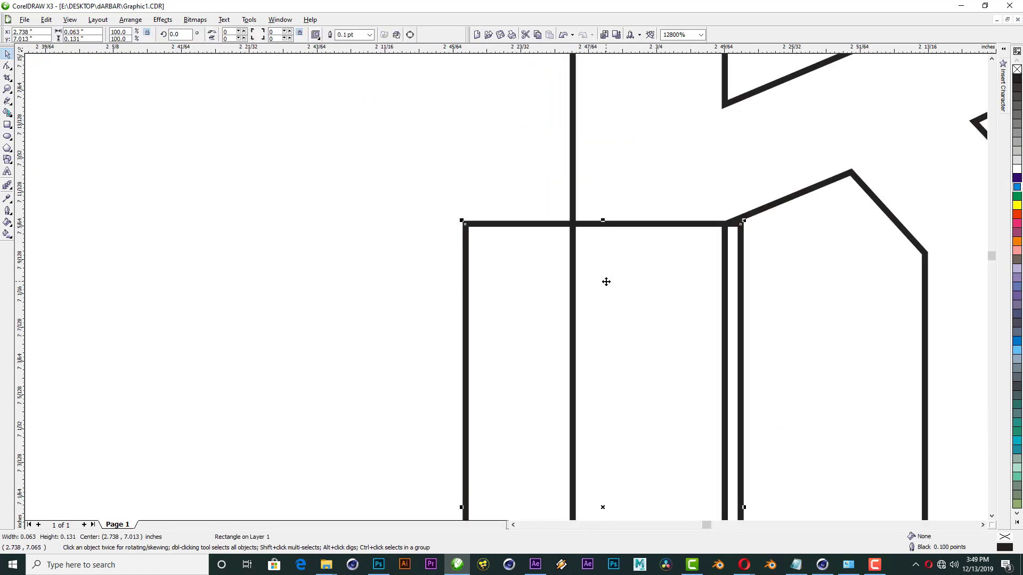
pyautogui.hotkey('ctrl', 'e')
pyautogui.press('Escape')
# Step: Convert the rectangle to curves and reshape its corners into a slanted top
pyautogui.hotkey('ctrl', 'q')
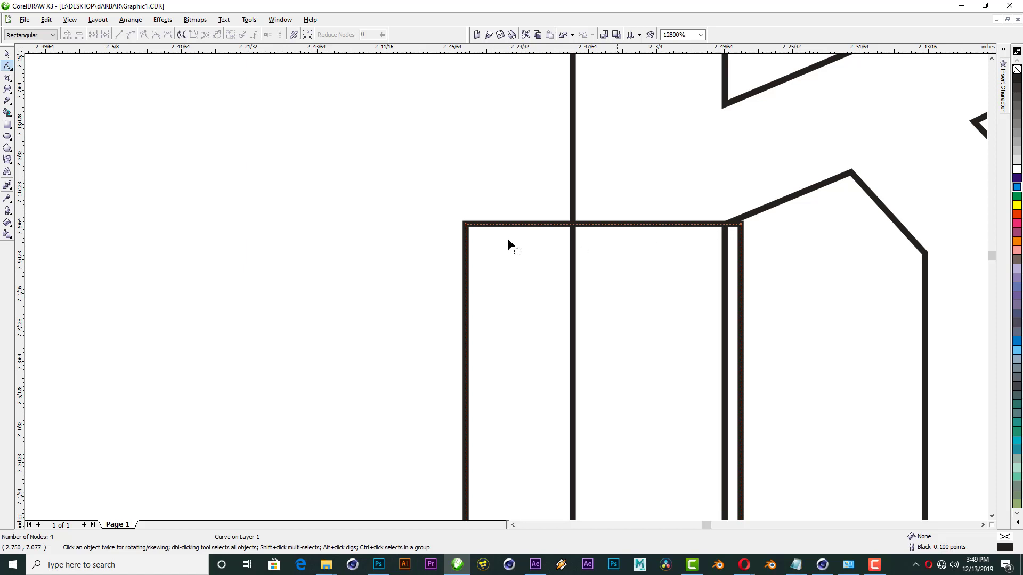
pyautogui.moveTo(465, 225); pyautogui.dragTo(466, 277)
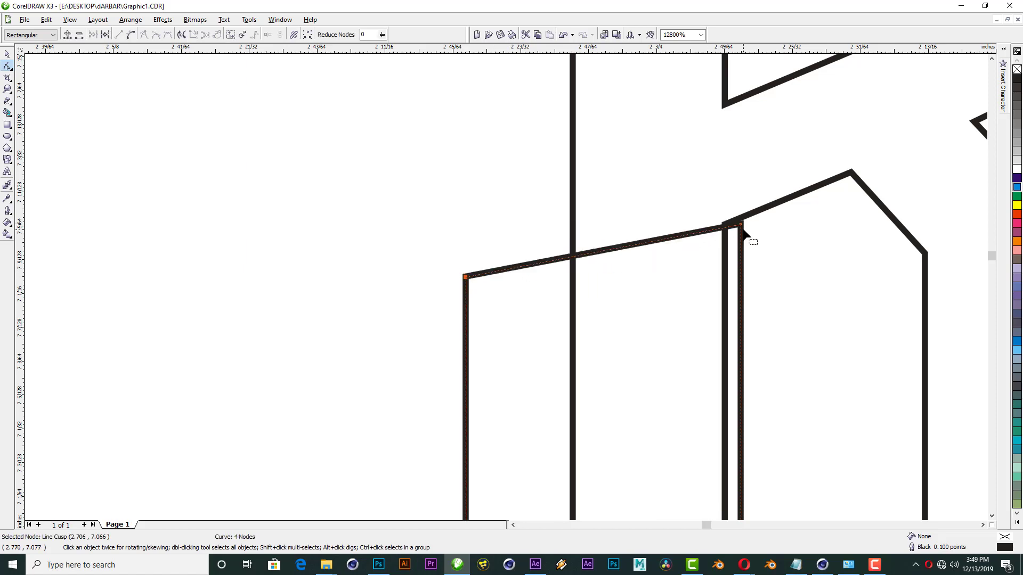
pyautogui.moveTo(740, 225); pyautogui.dragTo(731, 226)
pyautogui.moveTo(466, 278); pyautogui.dragTo(464, 304)
pyautogui.moveTo(731, 228); pyautogui.dragTo(732, 223)
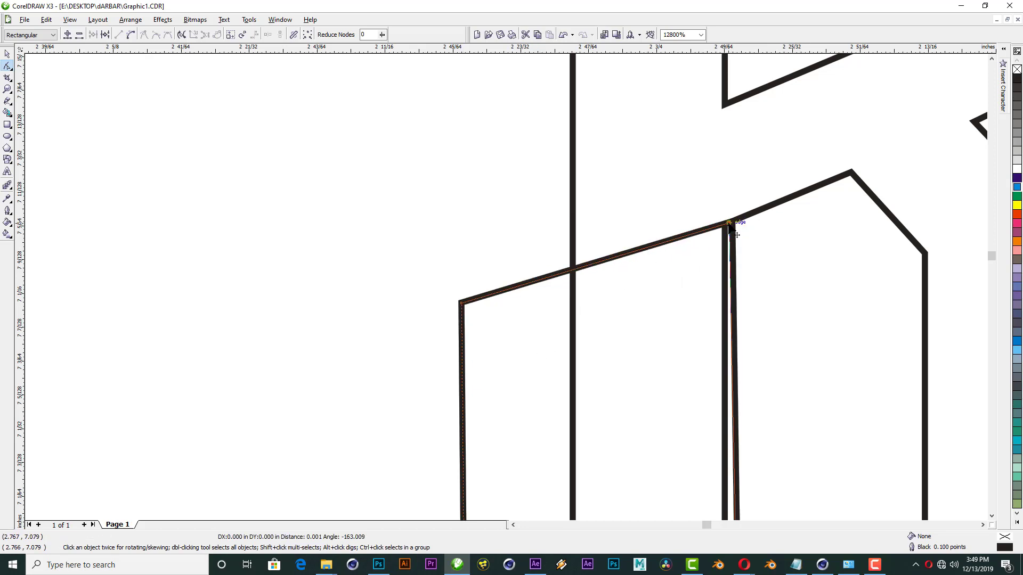
pyautogui.moveTo(463, 304); pyautogui.dragTo(529, 293)
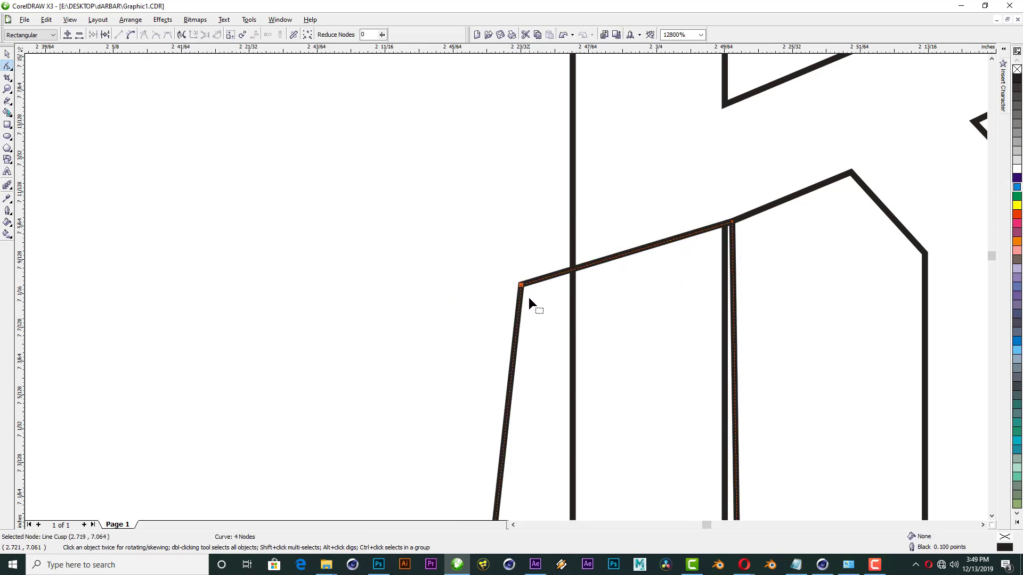
pyautogui.scroll(-1, 460, 161)
pyautogui.scroll(-1, 507, 291)
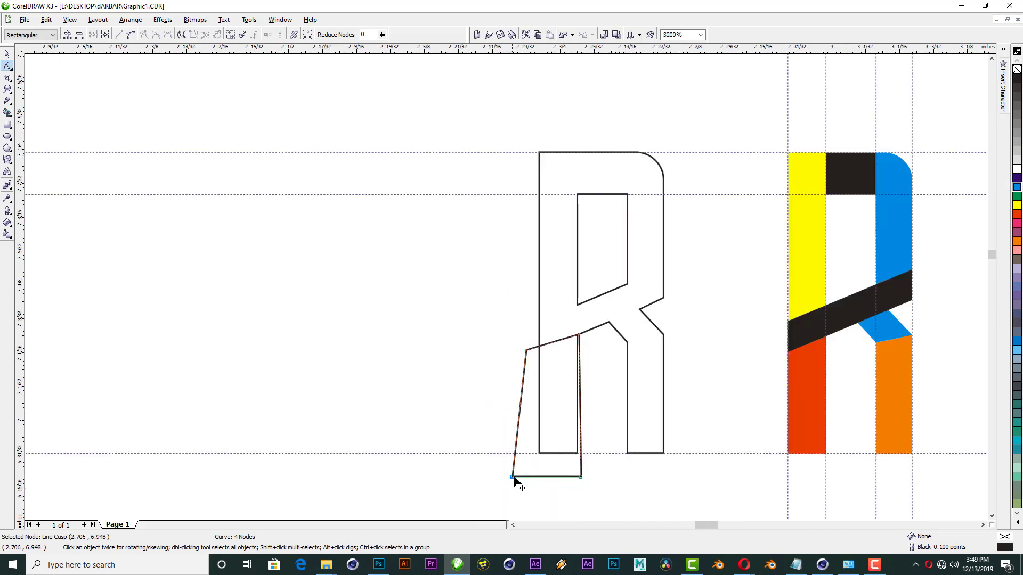
pyautogui.moveTo(513, 475); pyautogui.dragTo(528, 475)
# Step: Intersect the slanted shape with the R and move the cutting shape aside to the left
pyautogui.click(7, 56)
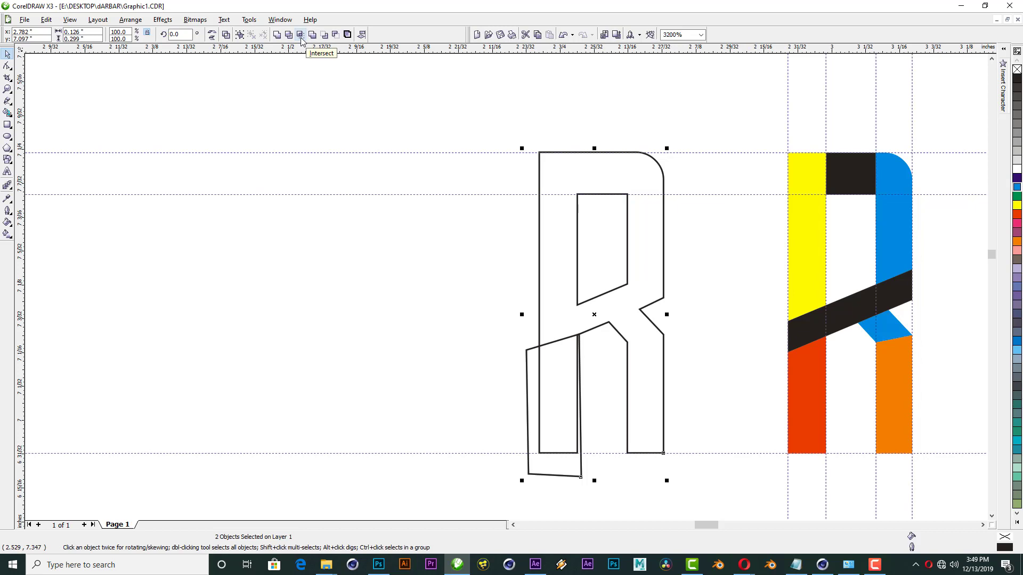
pyautogui.click(301, 37)
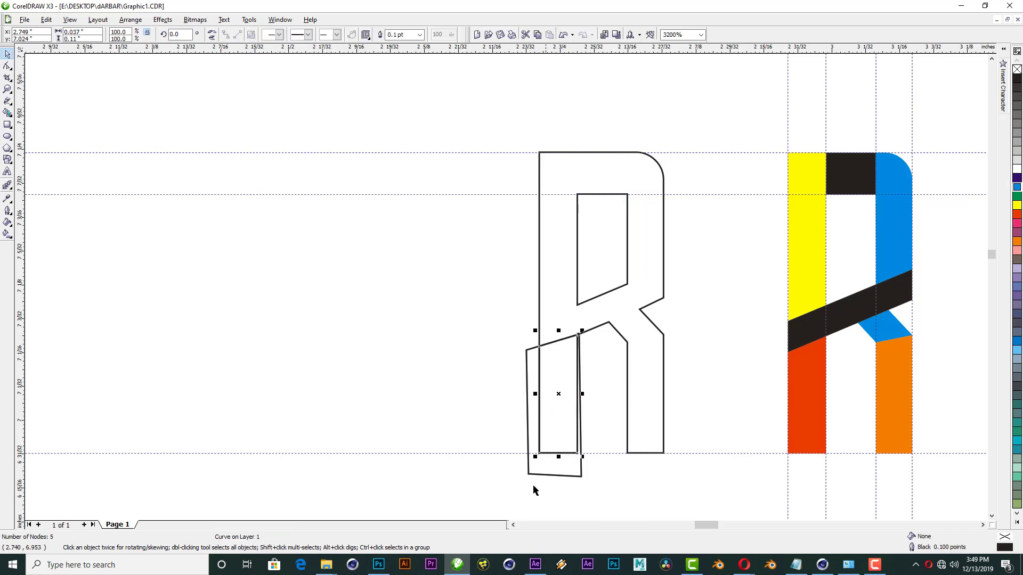
pyautogui.moveTo(570, 468); pyautogui.dragTo(283, 394)
pyautogui.moveTo(558, 406); pyautogui.dragTo(434, 393)
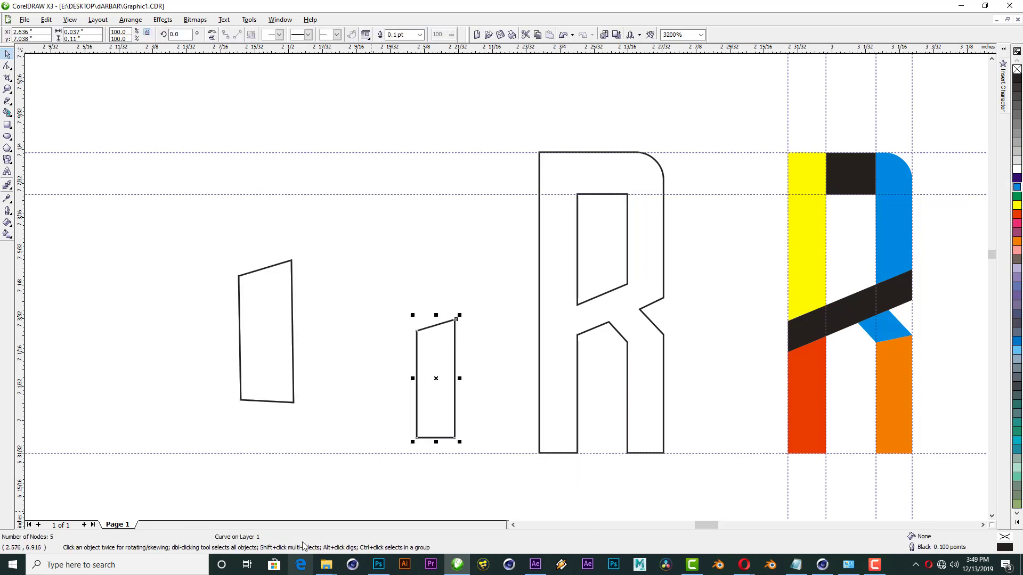
pyautogui.hotkey('ctrl', 'z')
# Step: Fill the new leg piece on the R with dark purple
pyautogui.click(562, 392)
pyautogui.click(539, 416)
pyautogui.click(1016, 178)
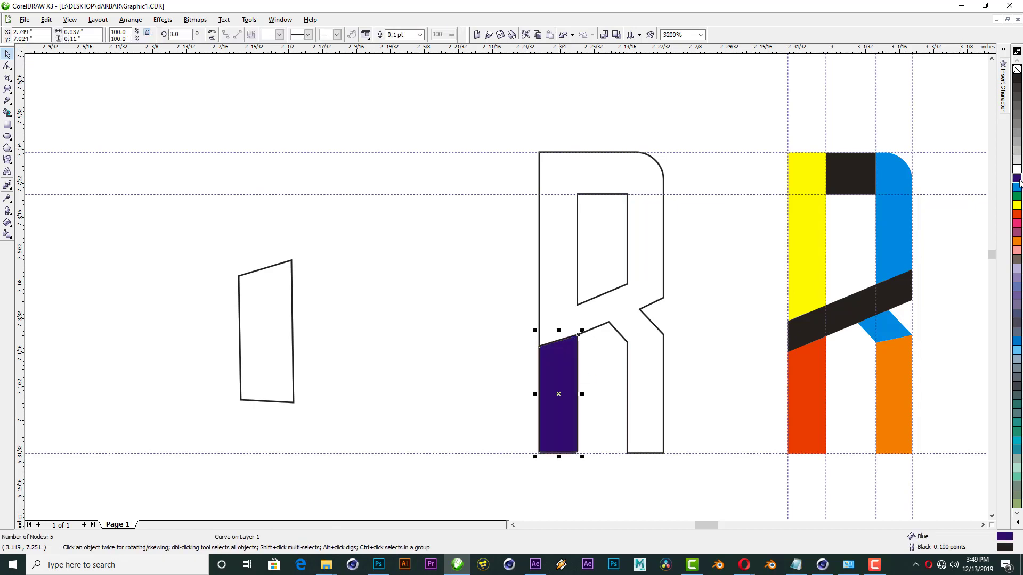
pyautogui.click(471, 234)
pyautogui.click(558, 394)
# Step: Move the parallelogram onto the R and drag its nodes across the stem
pyautogui.click(292, 272)
pyautogui.moveTo(292, 274); pyautogui.dragTo(583, 177)
pyautogui.scroll(2, 680, 354)
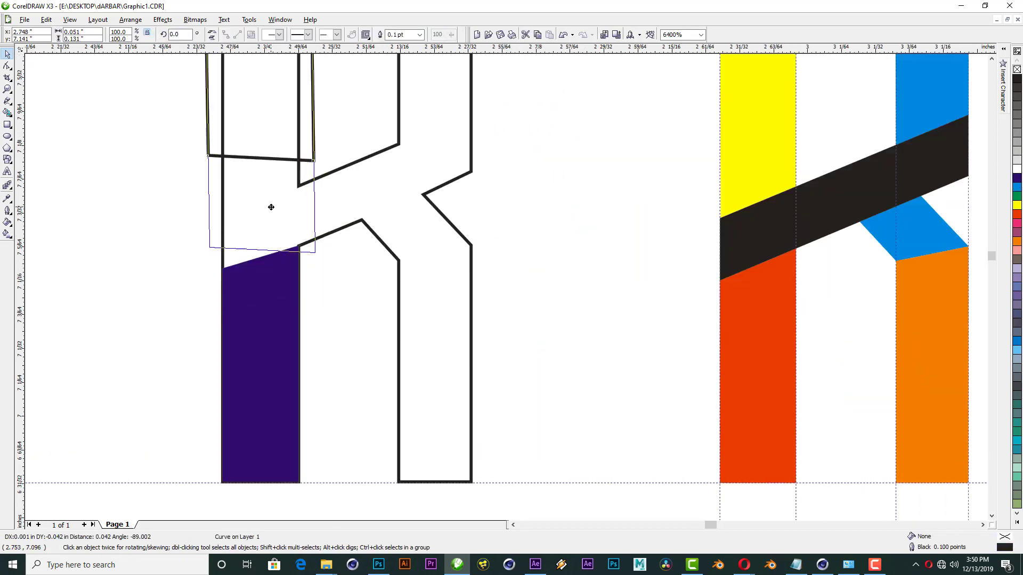
pyautogui.press('F10')
pyautogui.moveTo(309, 246); pyautogui.dragTo(490, 164)
pyautogui.moveTo(209, 246); pyautogui.dragTo(200, 278)
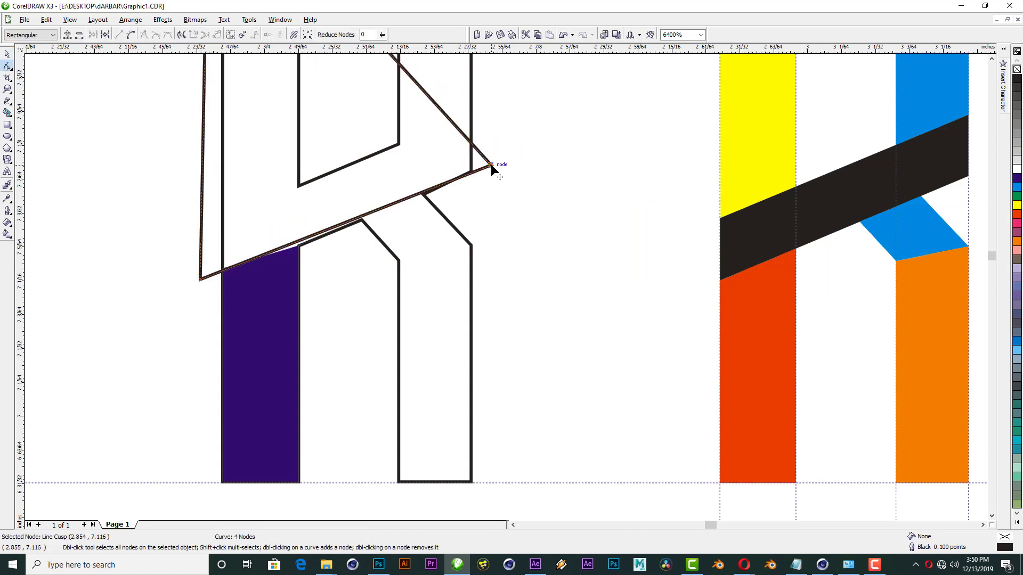
pyautogui.moveTo(491, 164); pyautogui.dragTo(471, 171)
pyautogui.scroll(-2, 199, 283)
pyautogui.moveTo(514, 131); pyautogui.dragTo(560, 218)
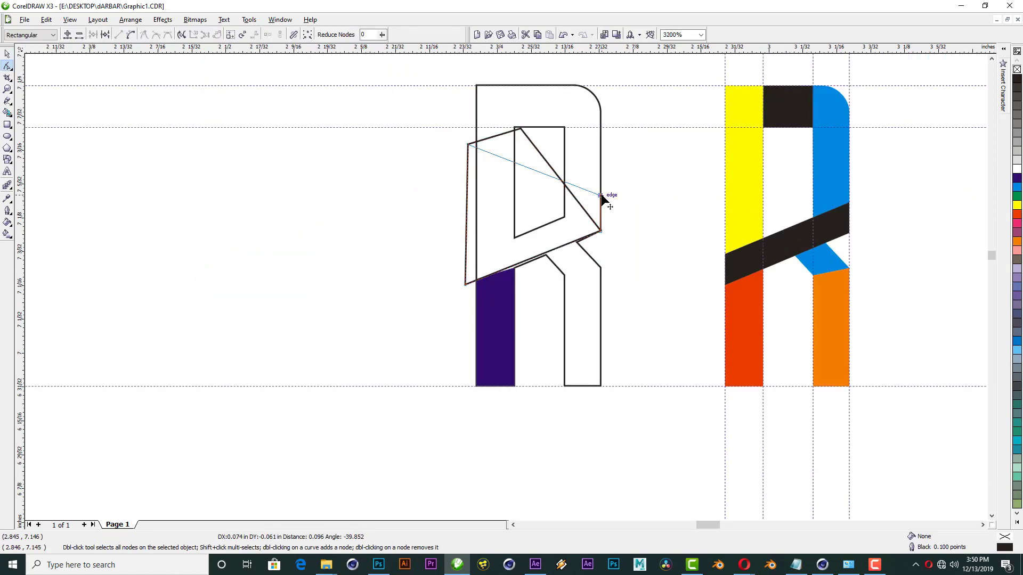
pyautogui.moveTo(464, 285); pyautogui.dragTo(464, 262)
# Step: Refine the crossbar's corners, snapping its lower edge to the diagonal's corner
pyautogui.scroll(2, 655, 179)
pyautogui.moveTo(651, 173); pyautogui.dragTo(650, 185)
pyautogui.moveTo(372, 299); pyautogui.dragTo(372, 304)
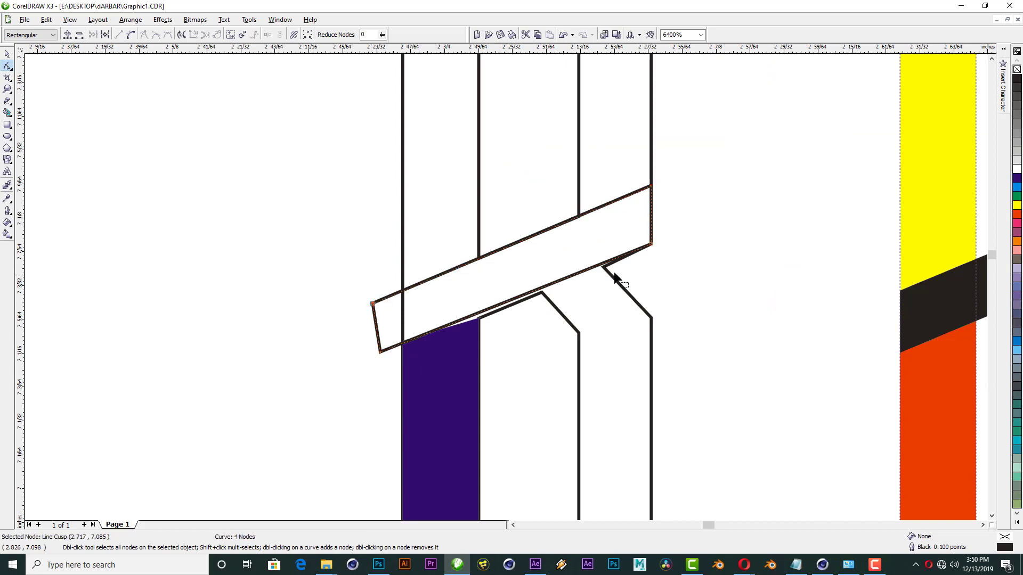
pyautogui.scroll(1, 503, 290)
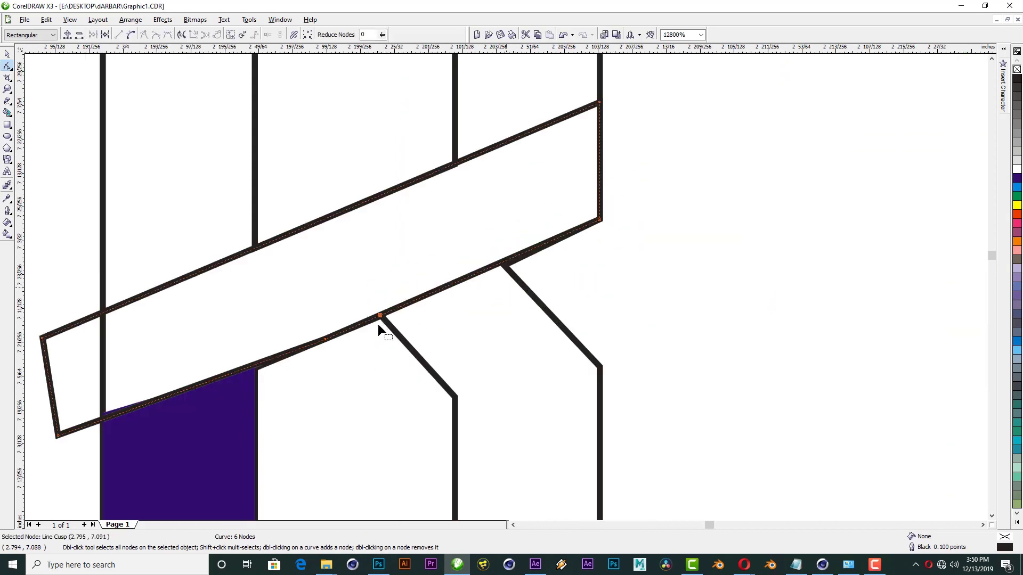
pyautogui.scroll(1, 381, 327)
pyautogui.moveTo(764, 167); pyautogui.dragTo(761, 168)
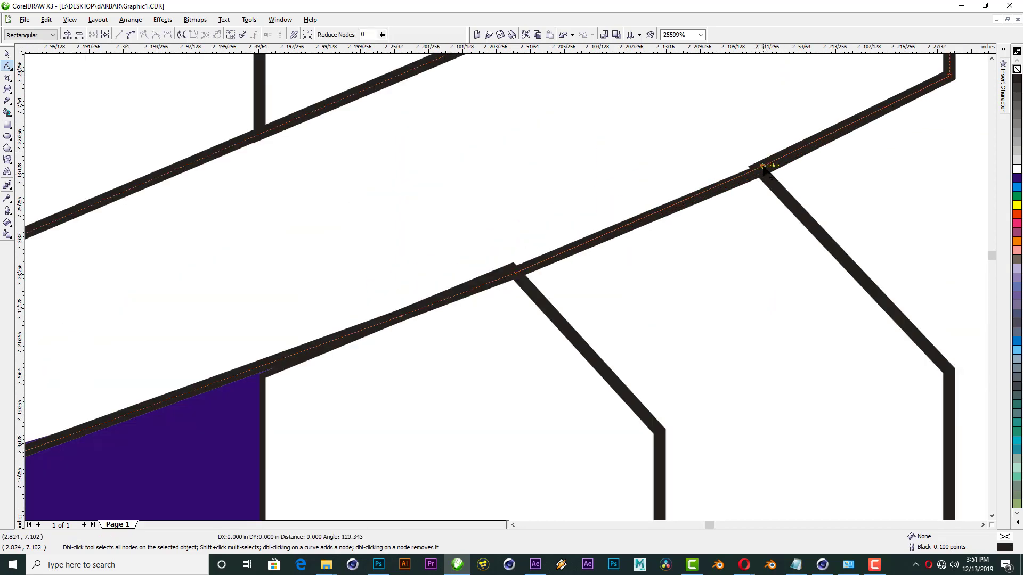
pyautogui.moveTo(515, 273); pyautogui.dragTo(513, 272)
pyautogui.scroll(-1, 352, 336)
pyautogui.moveTo(107, 397); pyautogui.dragTo(110, 433)
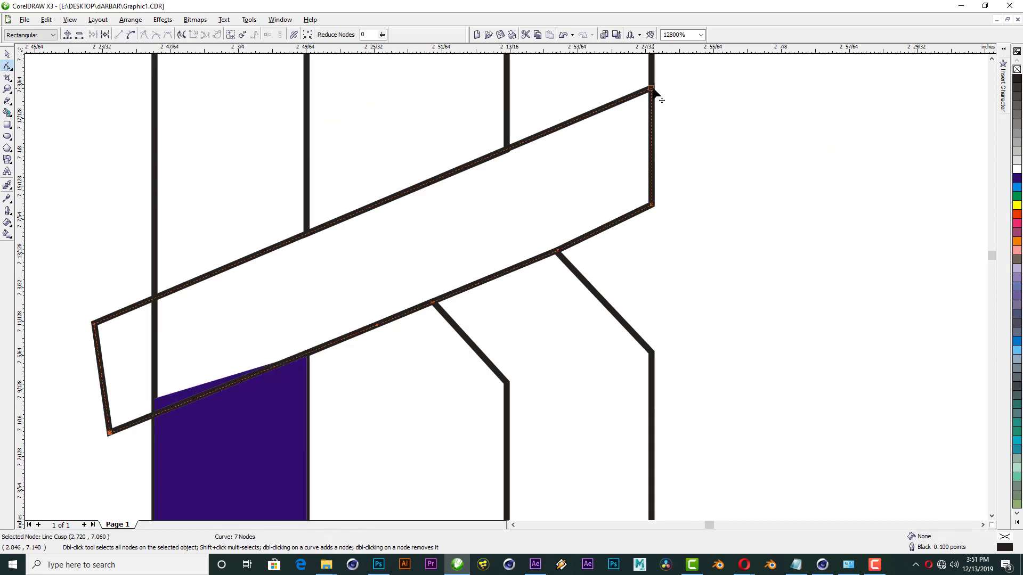
pyautogui.moveTo(695, 73)
pyautogui.mouseDown()
pyautogui.moveTo(650, 221)
pyautogui.moveTo(669, 198)
pyautogui.mouseUp()
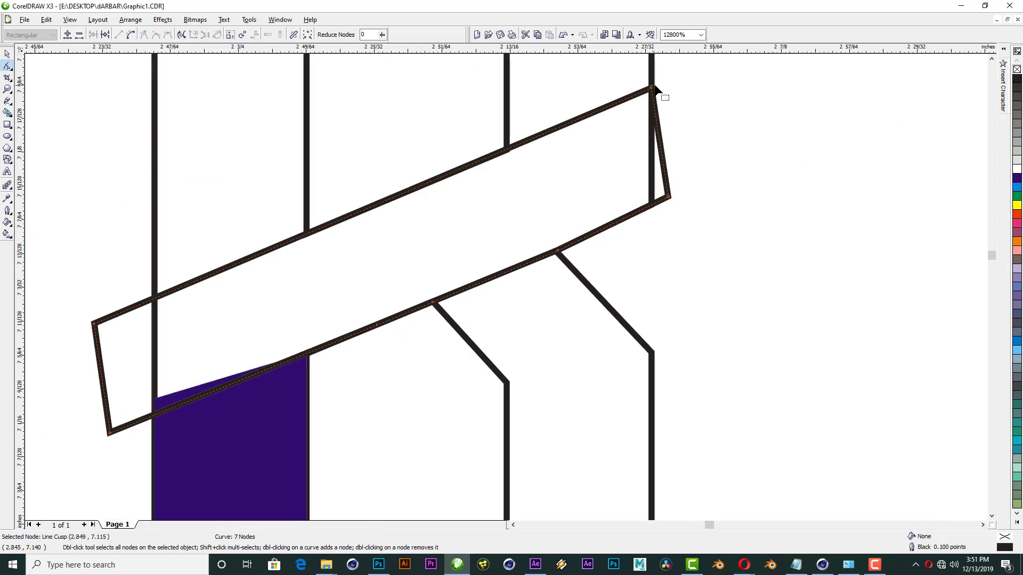
# Step: Set a spare copy of the bar outline aside to the left of the R
pyautogui.press('space')
pyautogui.scroll(-2, 486, 286)
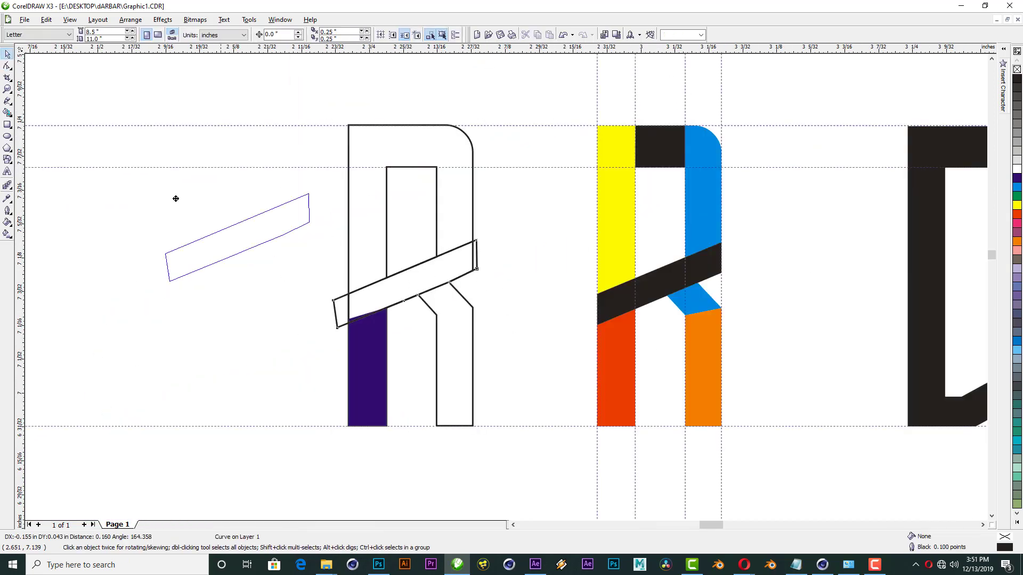
pyautogui.moveTo(422, 304); pyautogui.dragTo(179, 207)
pyautogui.moveTo(480, 202); pyautogui.dragTo(410, 300)
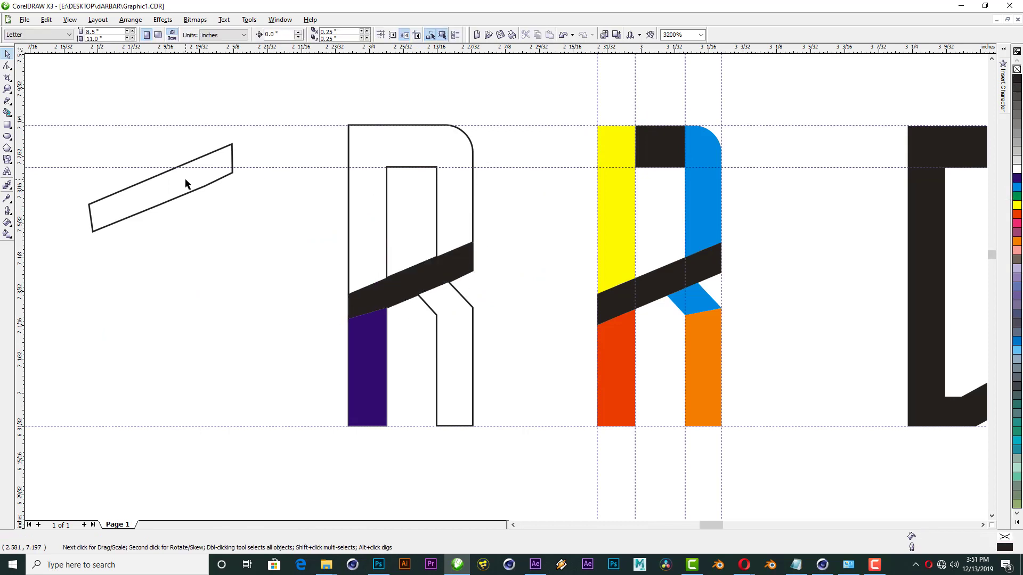
# Step: Place the spare parallelogram on the R's right leg and stretch its nodes to cover it
pyautogui.moveTo(186, 183)
pyautogui.mouseDown()
pyautogui.moveTo(494, 312)
pyautogui.moveTo(491, 328)
pyautogui.mouseUp()
pyautogui.press('F10')
pyautogui.moveTo(412, 336)
pyautogui.mouseDown()
pyautogui.moveTo(462, 338)
pyautogui.moveTo(445, 337)
pyautogui.mouseUp()
pyautogui.scroll(1, 469, 369)
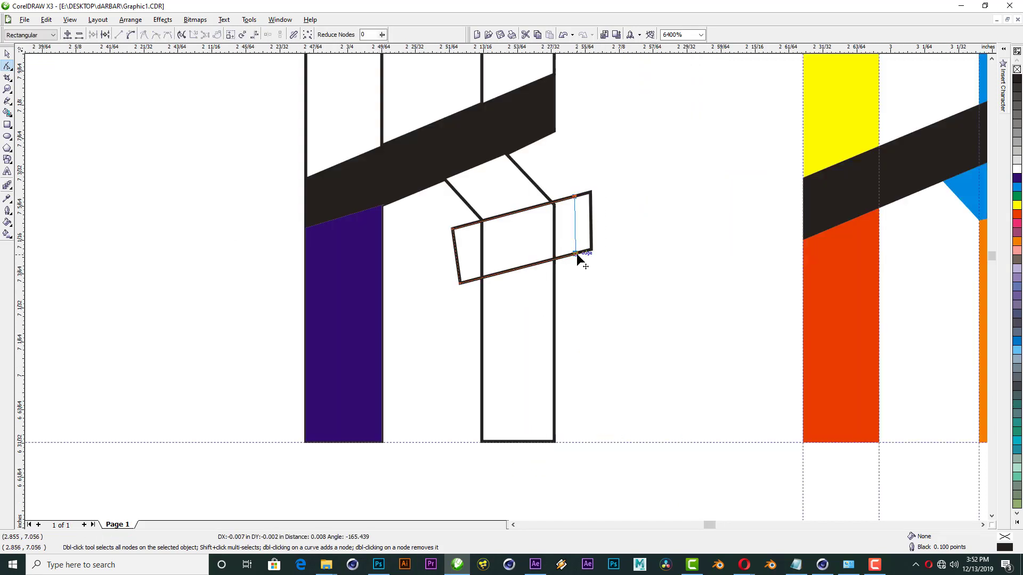
pyautogui.moveTo(577, 253); pyautogui.dragTo(572, 254)
pyautogui.moveTo(458, 229); pyautogui.dragTo(462, 226)
pyautogui.moveTo(461, 282); pyautogui.dragTo(463, 282)
pyautogui.moveTo(574, 255); pyautogui.dragTo(573, 457)
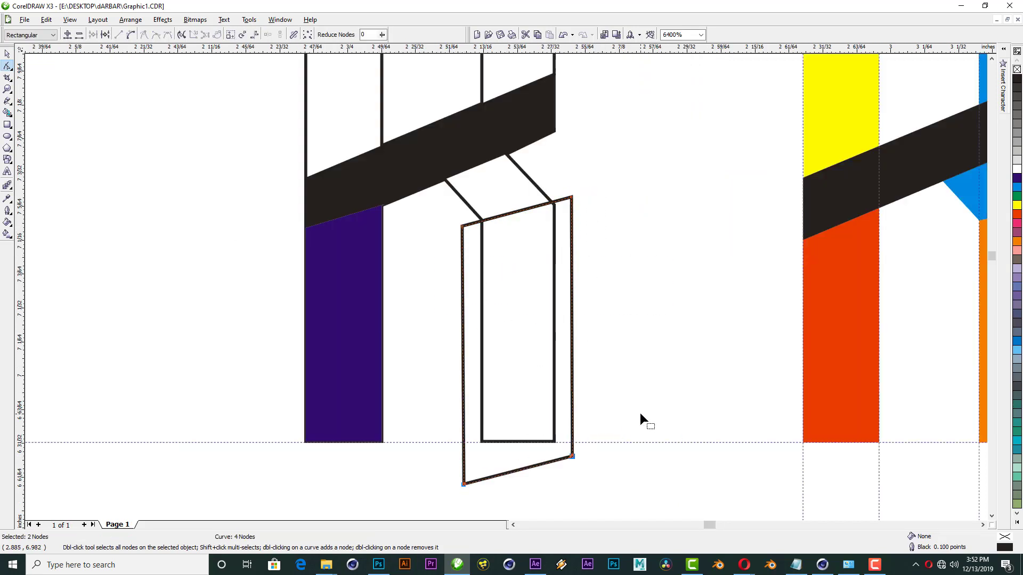
pyautogui.press('space')
# Step: Fill the R's right leg with blue
pyautogui.scroll(-1, 512, 288)
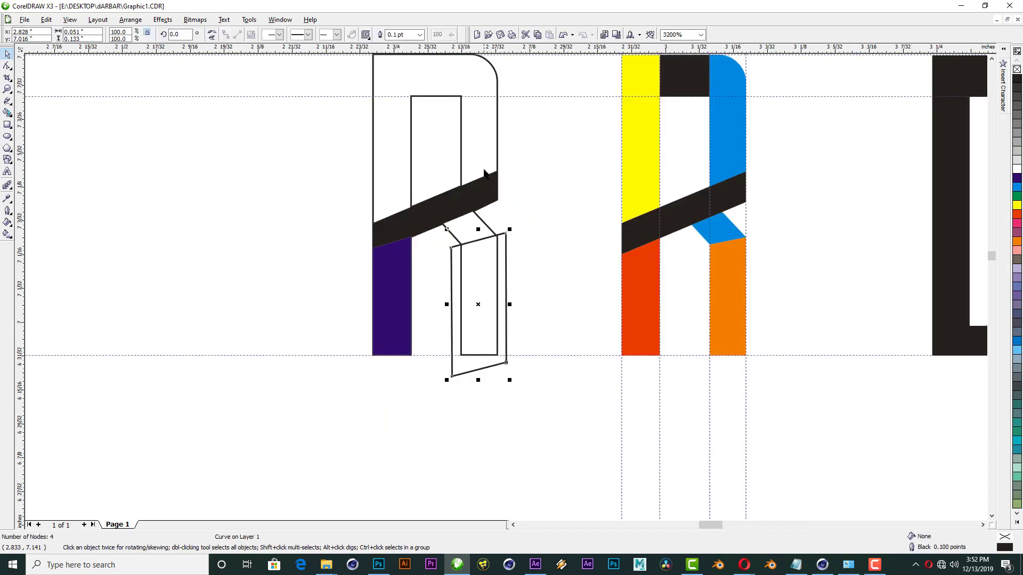
pyautogui.click(475, 273)
pyautogui.click(1016, 186)
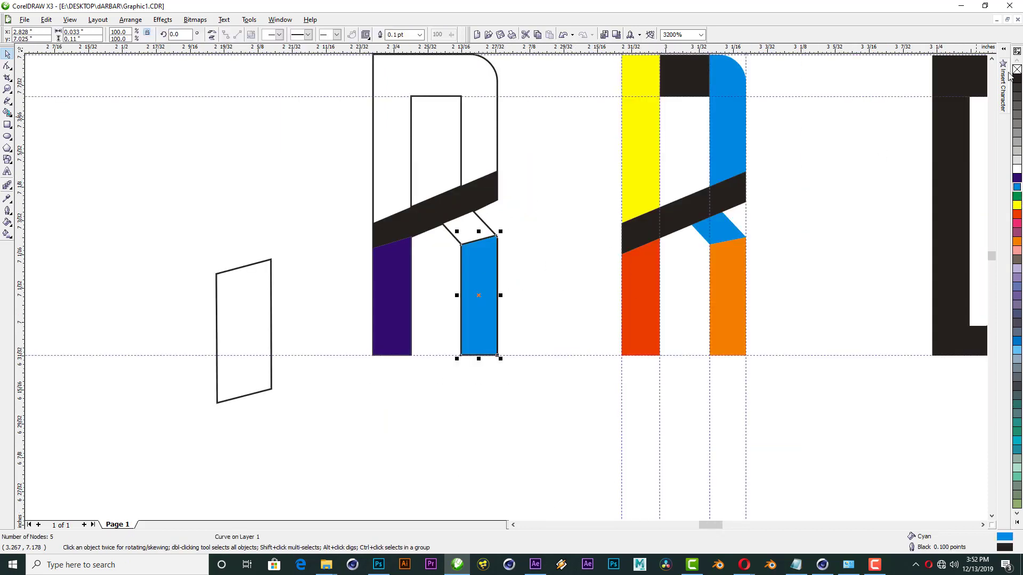
pyautogui.click(558, 156)
pyautogui.scroll(1, 476, 223)
# Step: Draw a rectangle at the leg joint and reshape it into a triangle fitting the blue leg
pyautogui.click(8, 125)
pyautogui.moveTo(397, 249); pyautogui.dragTo(585, 361)
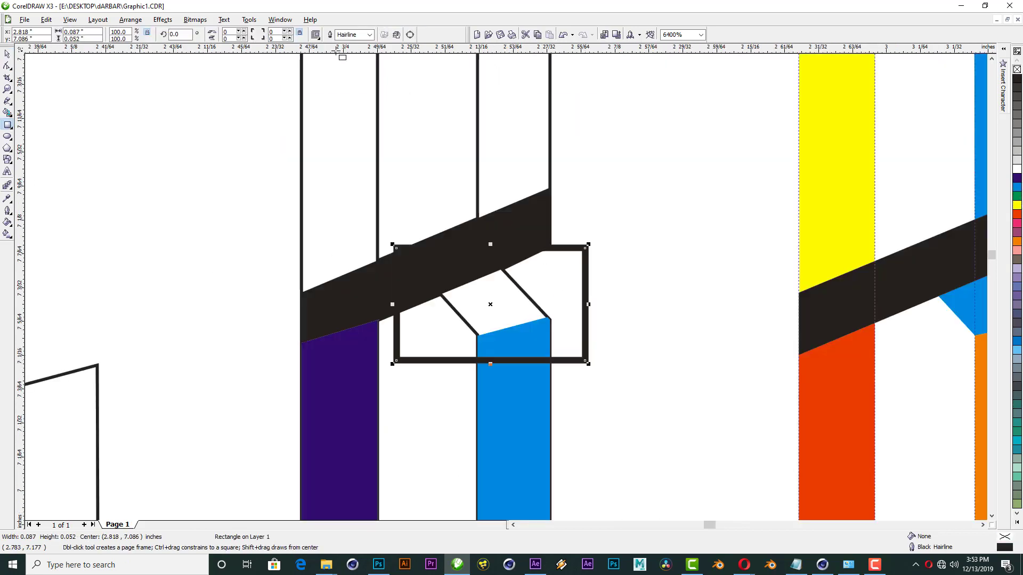
pyautogui.press('F10')
pyautogui.scroll(1, 543, 353)
pyautogui.hotkey('ctrl', 'q')
pyautogui.moveTo(250, 144); pyautogui.dragTo(318, 245)
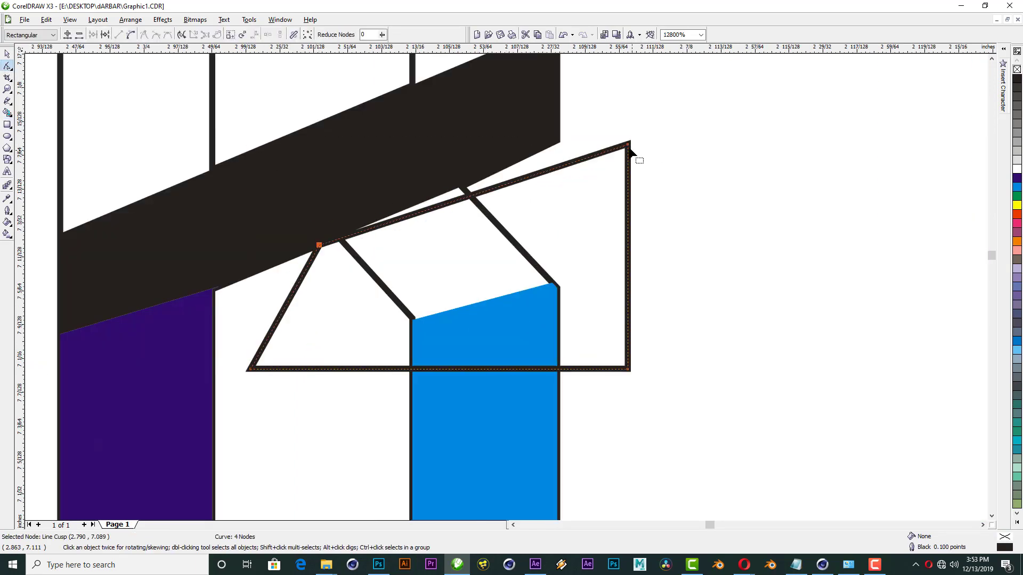
pyautogui.moveTo(633, 146); pyautogui.dragTo(468, 185)
pyautogui.moveTo(628, 369); pyautogui.dragTo(633, 356)
pyautogui.moveTo(250, 369); pyautogui.dragTo(397, 325)
pyautogui.moveTo(633, 355); pyautogui.dragTo(602, 276)
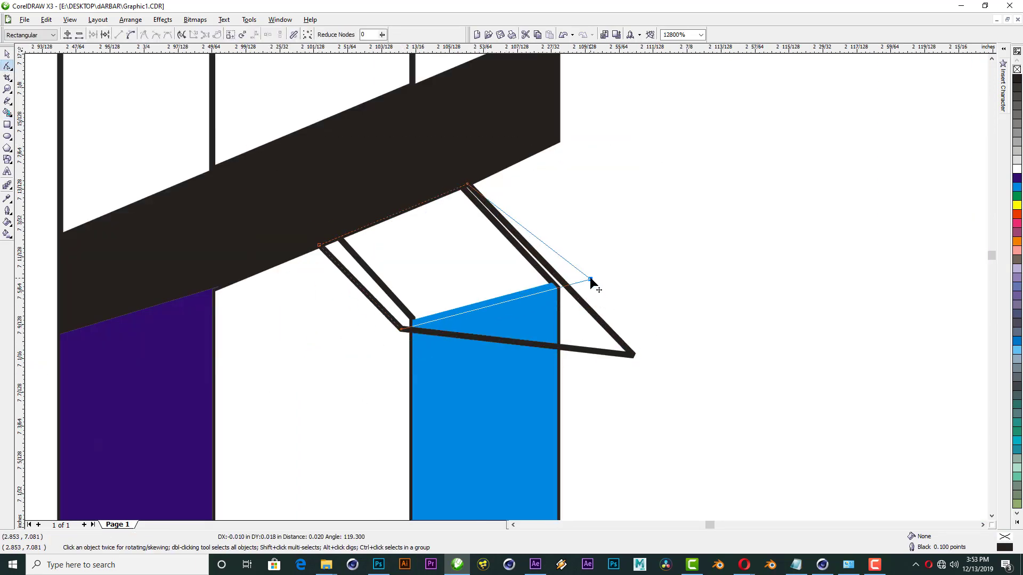
pyautogui.scroll(-1, 589, 317)
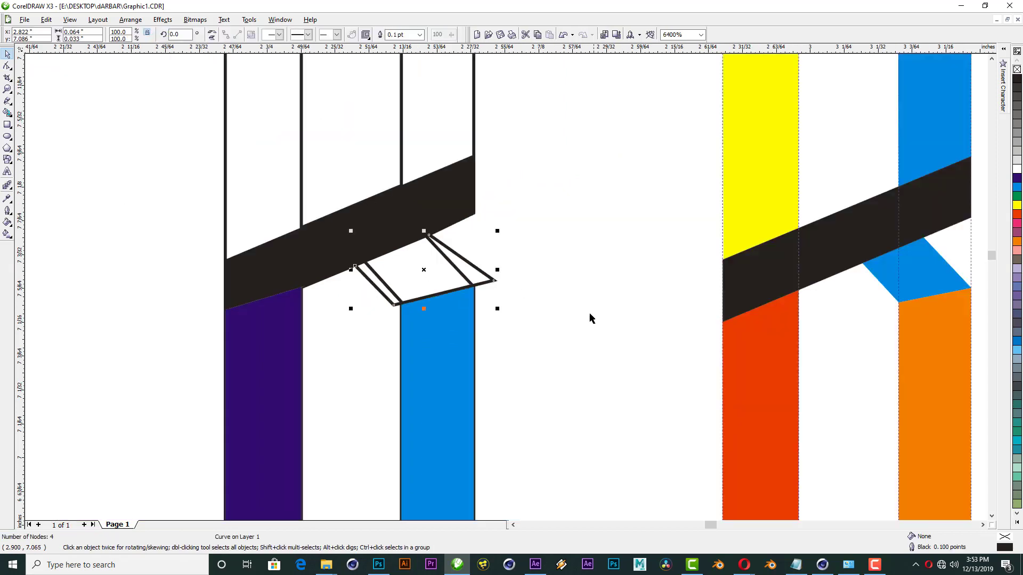
pyautogui.press('space')
# Step: Fill the joint shape orange and marquee-select all pieces of the coloured R
pyautogui.scroll(-1, 539, 297)
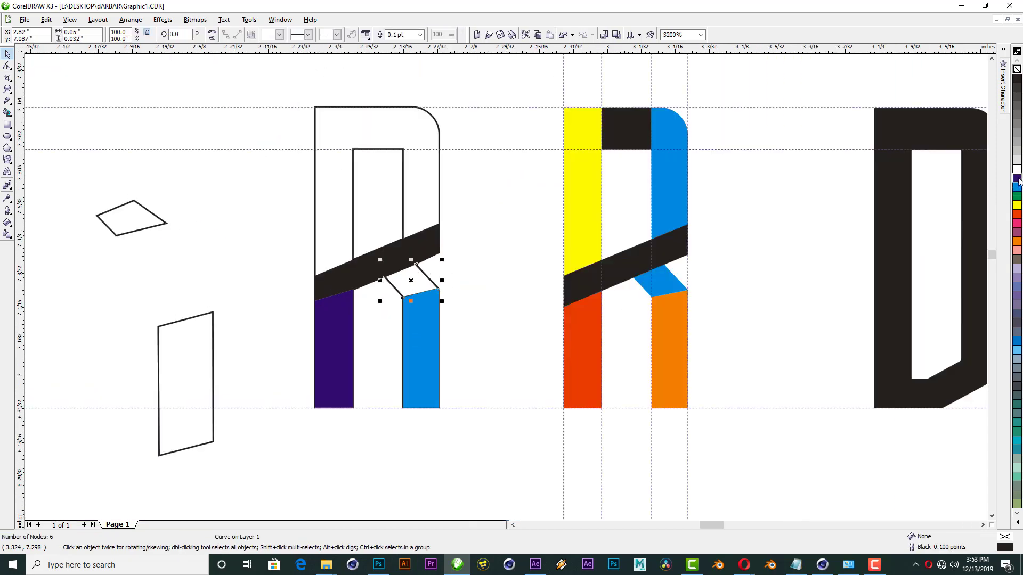
pyautogui.click(1017, 240)
pyautogui.click(468, 292)
pyautogui.moveTo(526, 60); pyautogui.dragTo(755, 452)
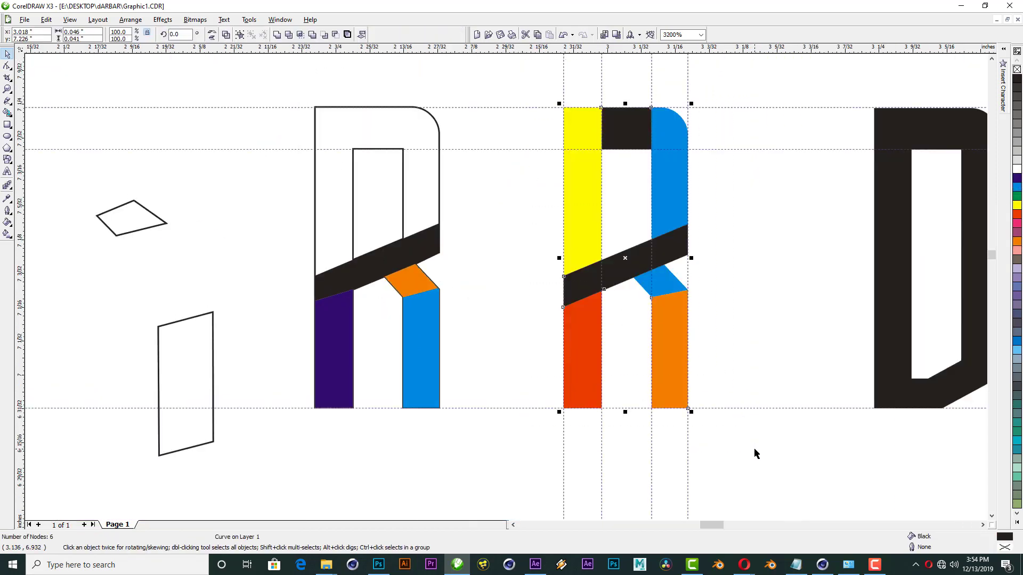
# Step: Turn the coloured R black and paste a copy into a new drawing
pyautogui.click(1017, 79)
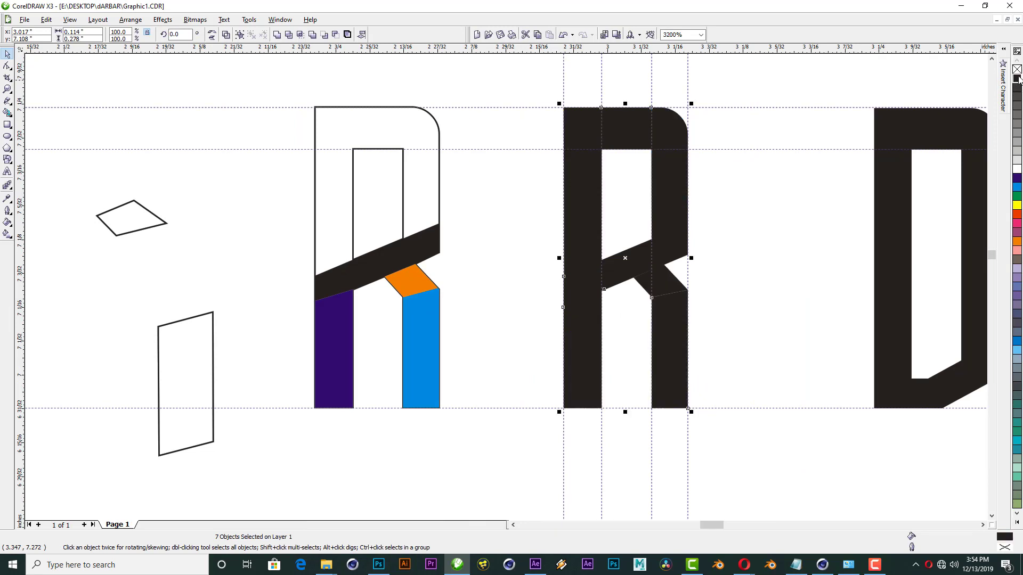
pyautogui.click(548, 236)
pyautogui.moveTo(544, 83); pyautogui.dragTo(736, 459)
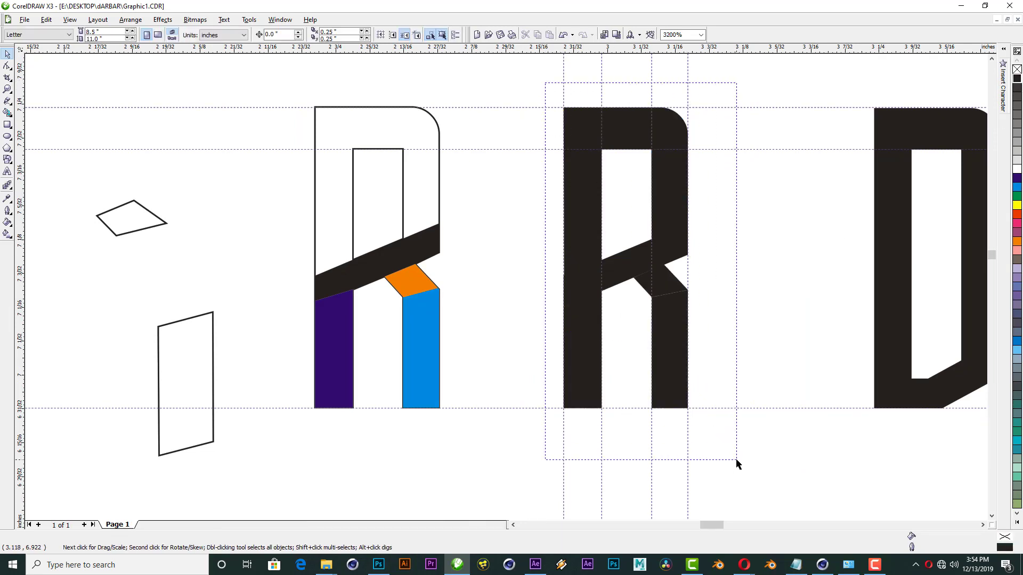
pyautogui.hotkey('ctrl', 'c')
pyautogui.hotkey('ctrl', 'n')
pyautogui.hotkey('ctrl', 'v')
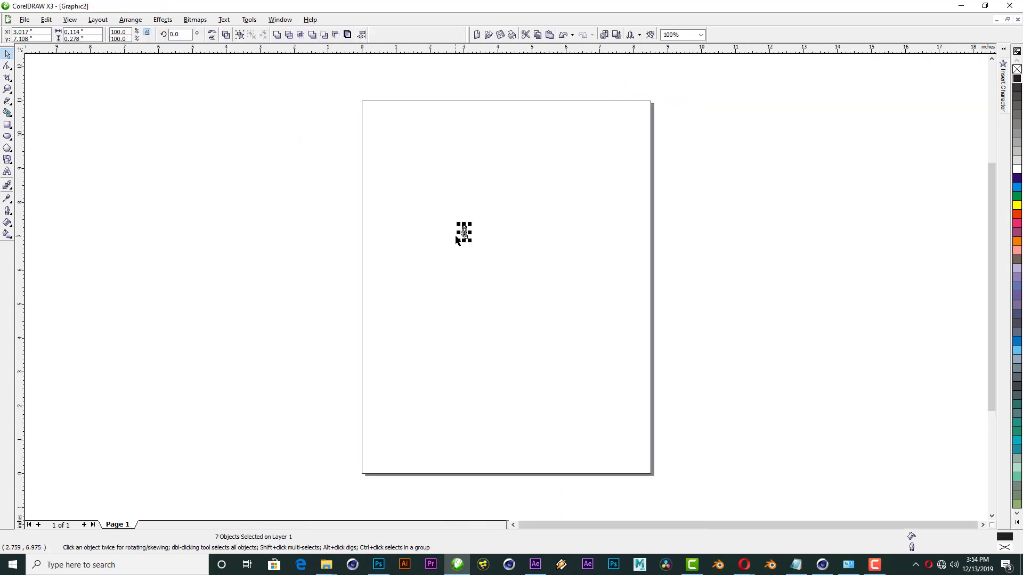
pyautogui.scroll(1, 456, 239)
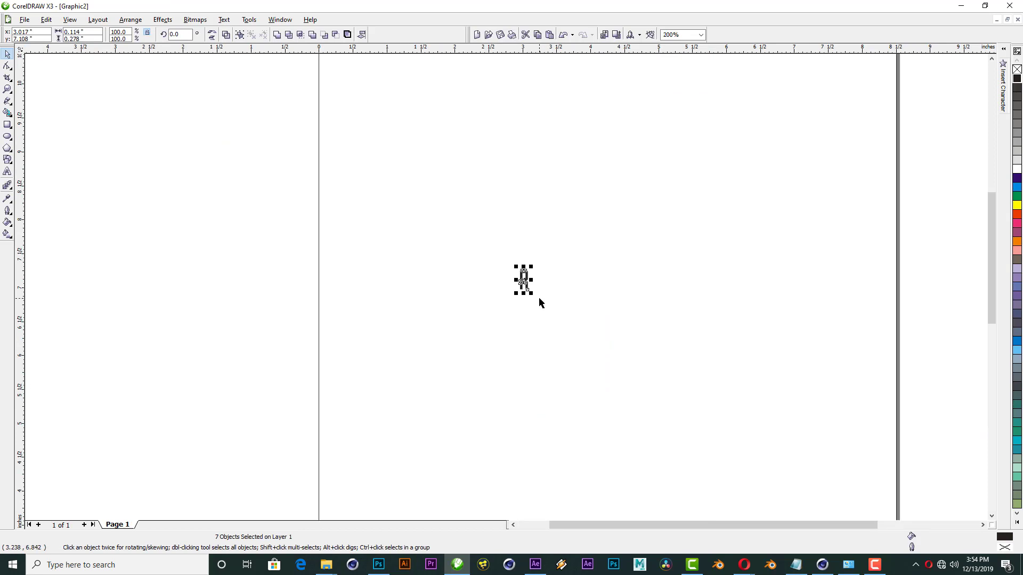
pyautogui.scroll(1, 540, 298)
# Step: Save the new drawing as Graphic2 in AI - Adobe Illustrator format in the Darbar folder
pyautogui.hotkey('ctrl', 's')
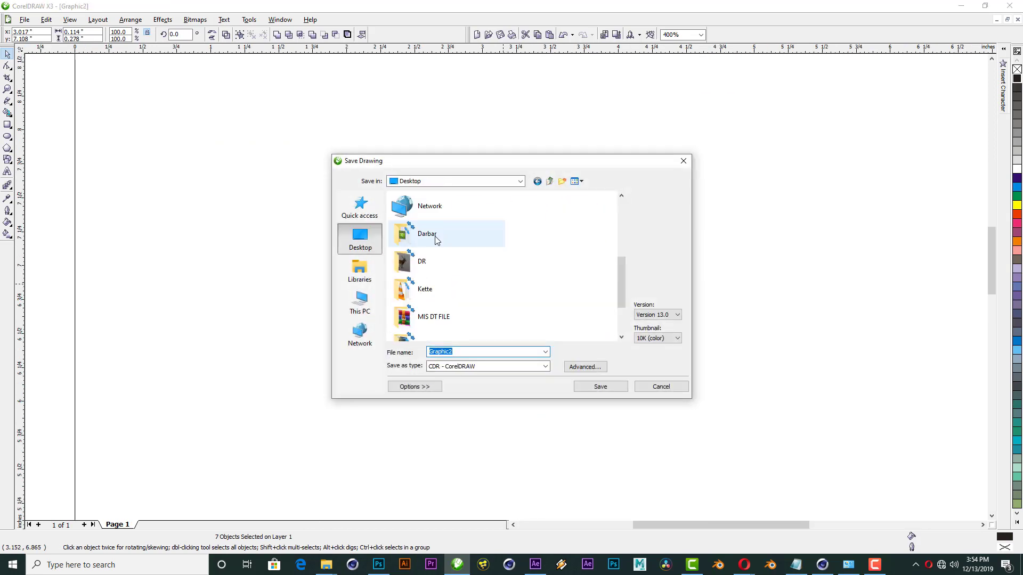
pyautogui.doubleClick(436, 240)
pyautogui.click(467, 371)
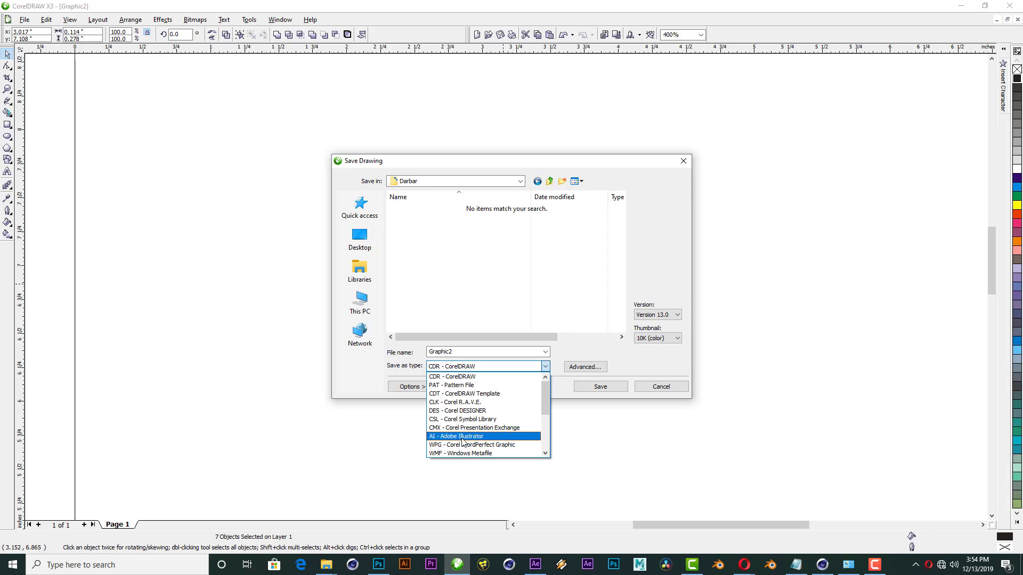
pyautogui.click(463, 424)
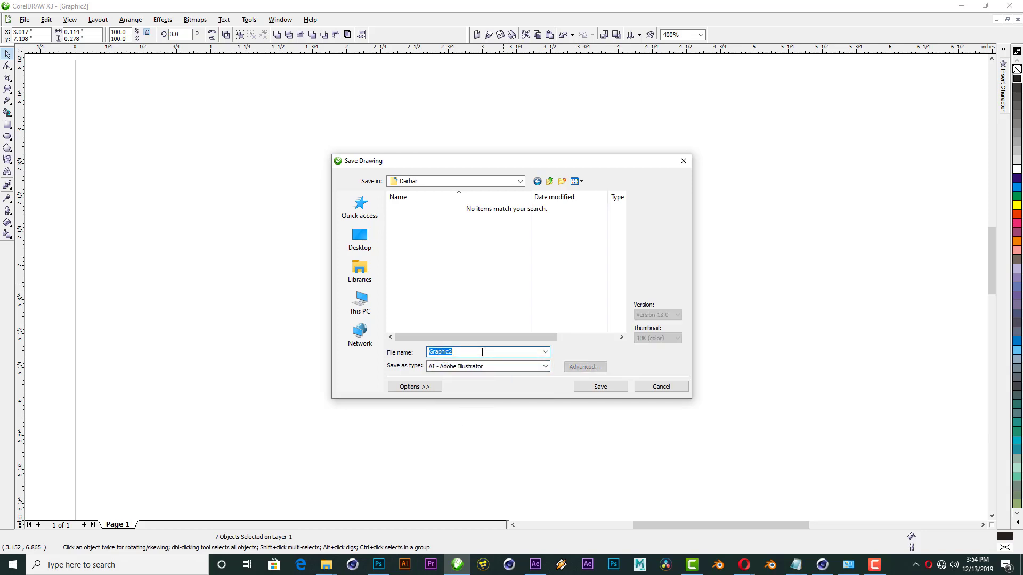
pyautogui.click(488, 352)
pyautogui.write('R')
pyautogui.click(593, 391)
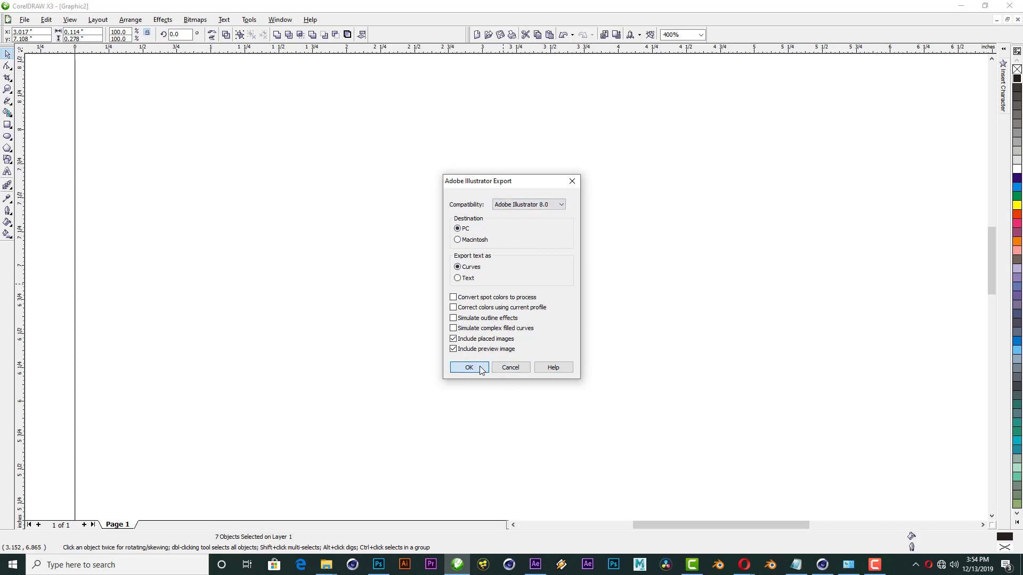
pyautogui.click(480, 368)
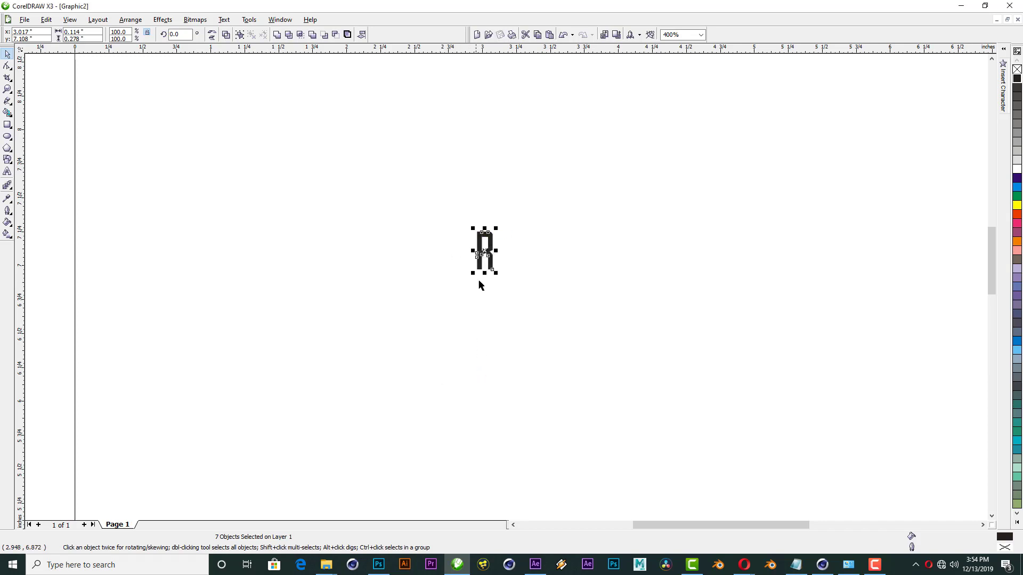
# Step: Copy the DARBAR and SUPERSTAR RAJINIKANTH text from Graphic1 into Graphic2, replacing the lone R
pyautogui.click(280, 19)
pyautogui.click(298, 157)
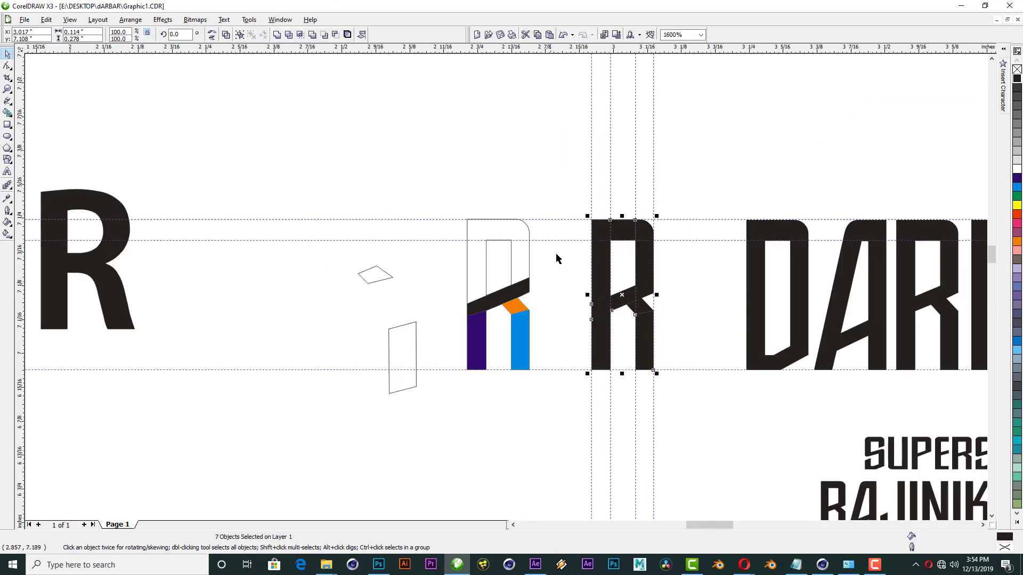
pyautogui.moveTo(880, 466); pyautogui.dragTo(574, 232)
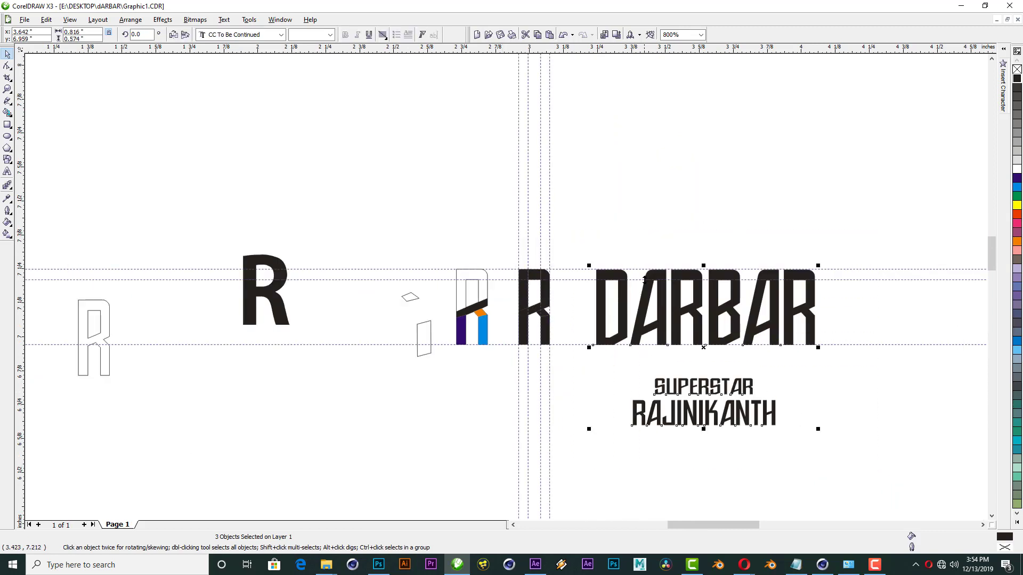
pyautogui.click(280, 19)
pyautogui.click(279, 19)
pyautogui.click(291, 164)
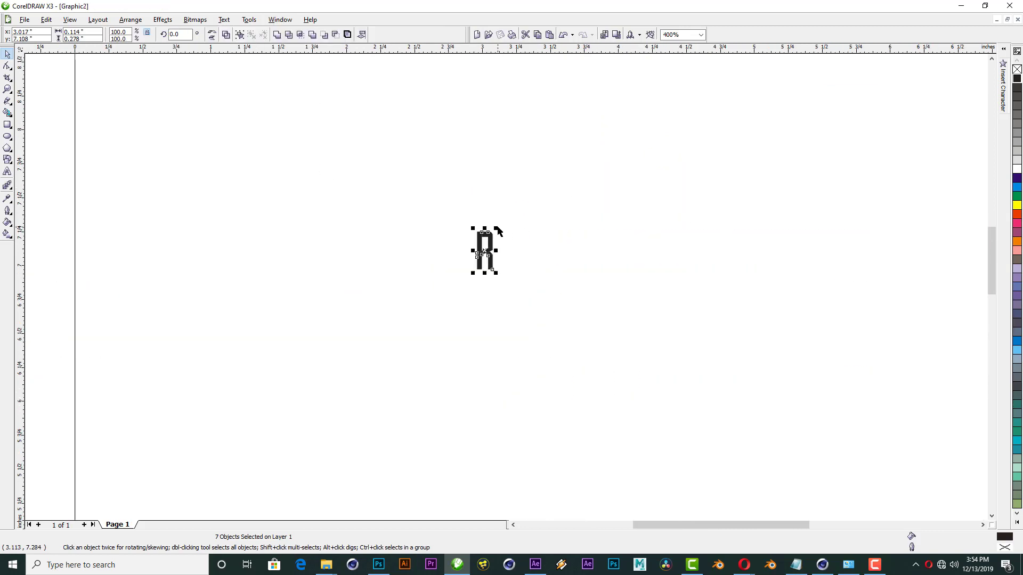
pyautogui.press('Delete')
pyautogui.hotkey('ctrl', 'v')
# Step: Save the artwork to Darbar as the Adobe Illustrator file 'Text' with default export settings
pyautogui.hotkey('ctrl', 's')
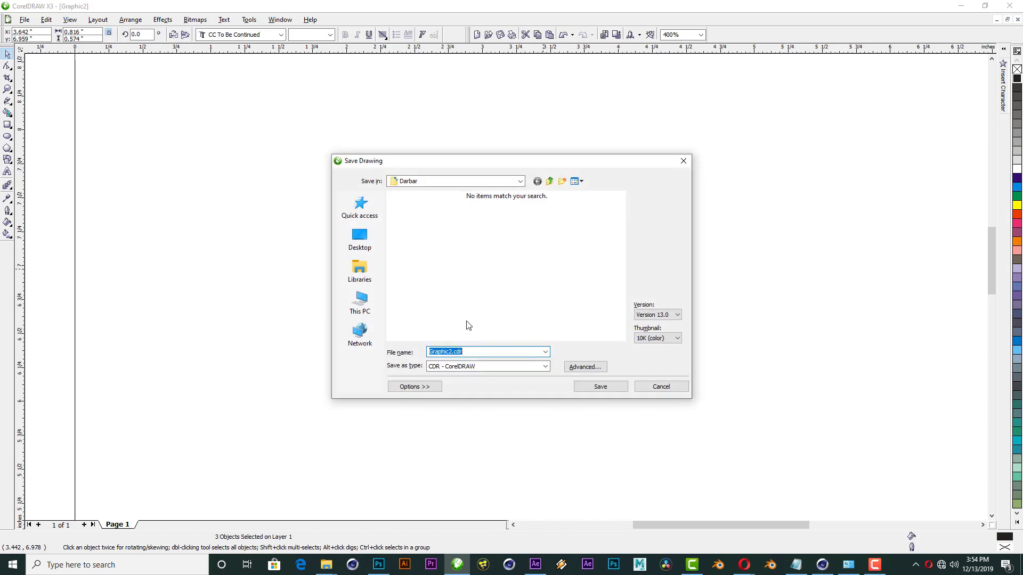
pyautogui.click(545, 366)
pyautogui.click(468, 379)
pyautogui.write('Text')
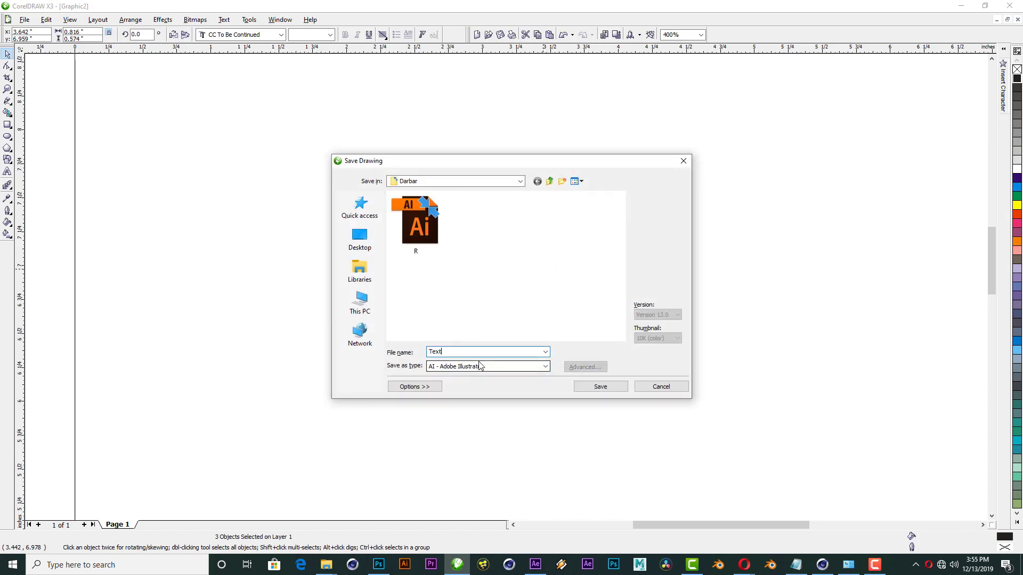
pyautogui.press('Return')
pyautogui.click(477, 372)
pyautogui.scroll(1, 616, 295)
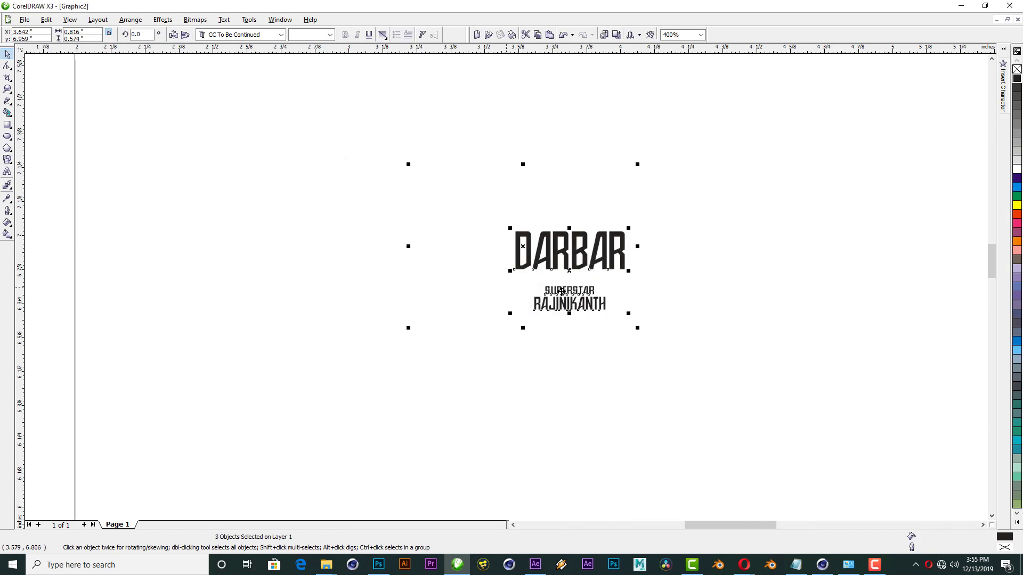
pyautogui.click(250, 188)
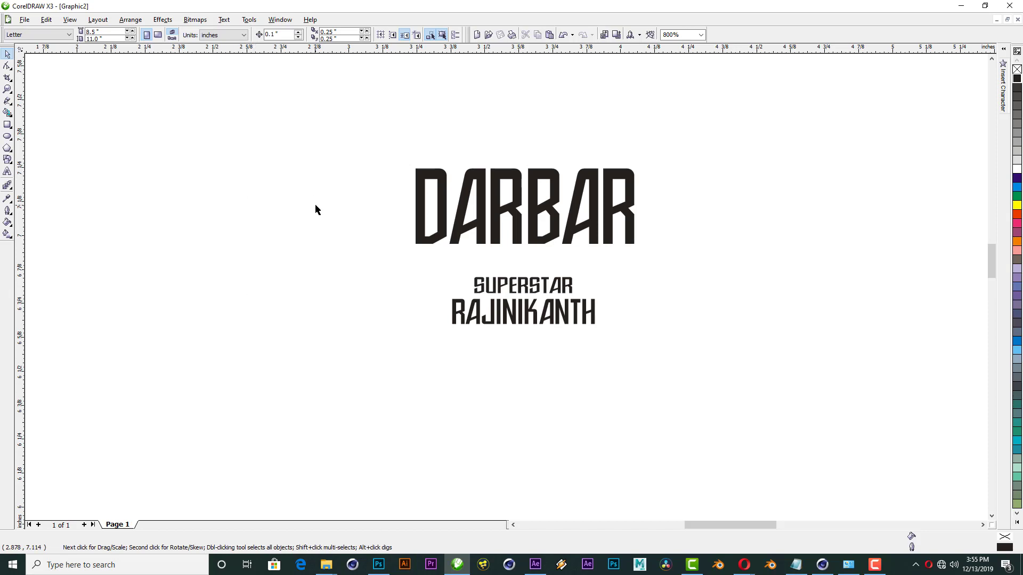
# Step: Render the viewport, play the DARBAR animation from the start, re-render, and collapse the DARBAR group
pyautogui.click(823, 568)
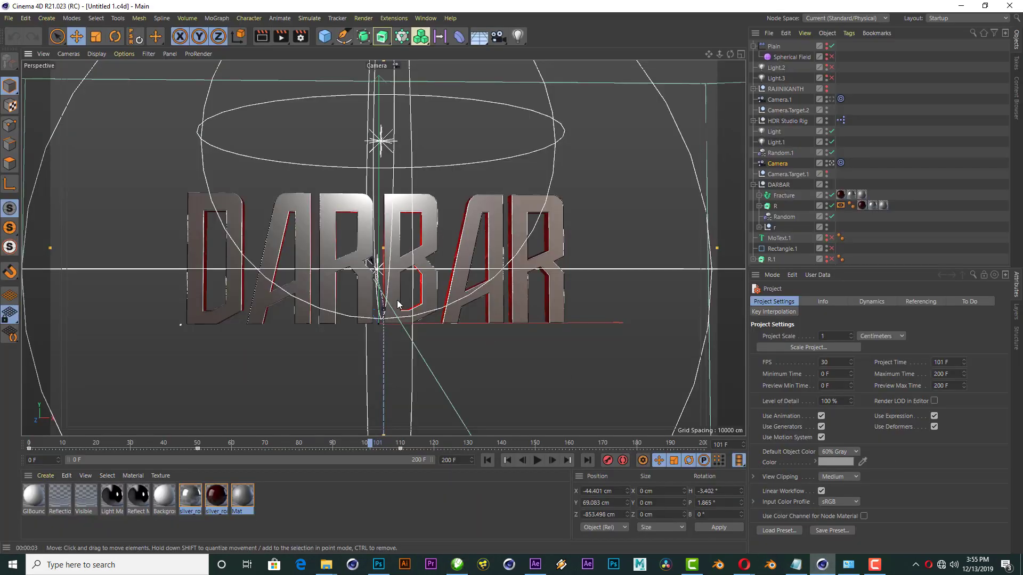
pyautogui.click(264, 40)
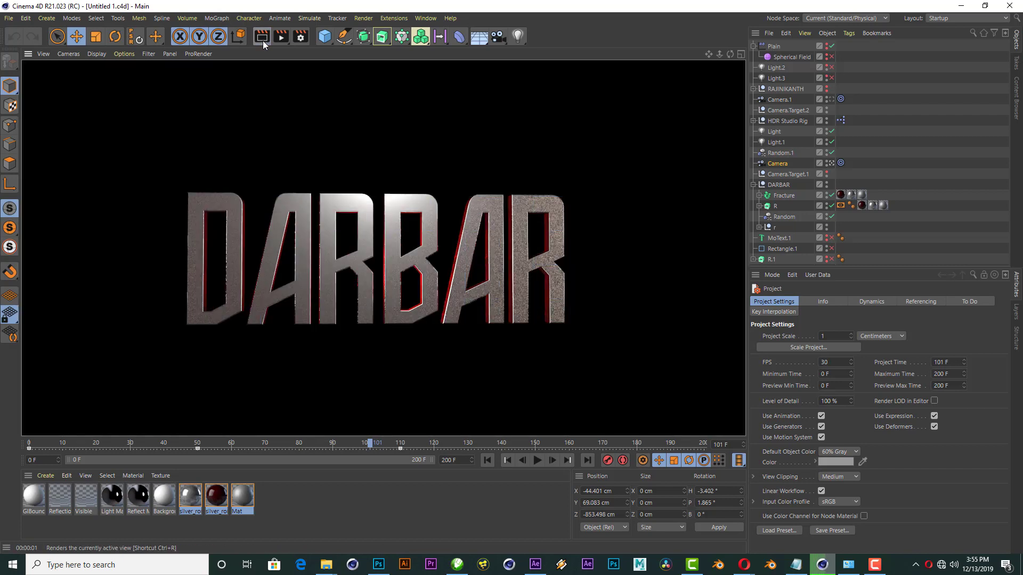
pyautogui.click(487, 460)
pyautogui.click(541, 463)
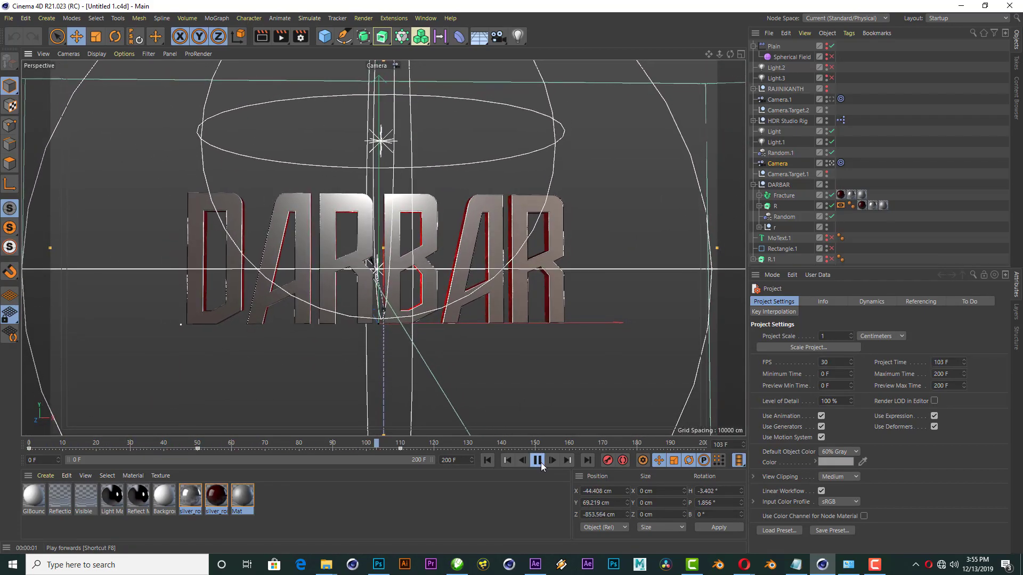
pyautogui.click(541, 467)
pyautogui.click(261, 39)
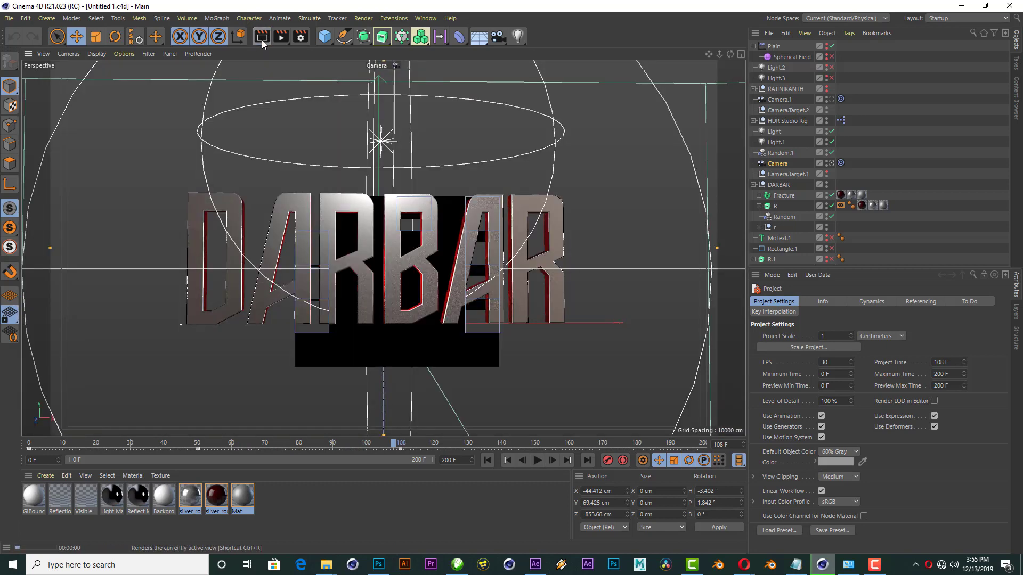
pyautogui.click(753, 185)
# Step: Hide DARBAR and Camera, look through Camera.1, and show RAJINIKANTH, Light.2 and Spherical Field
pyautogui.click(827, 187)
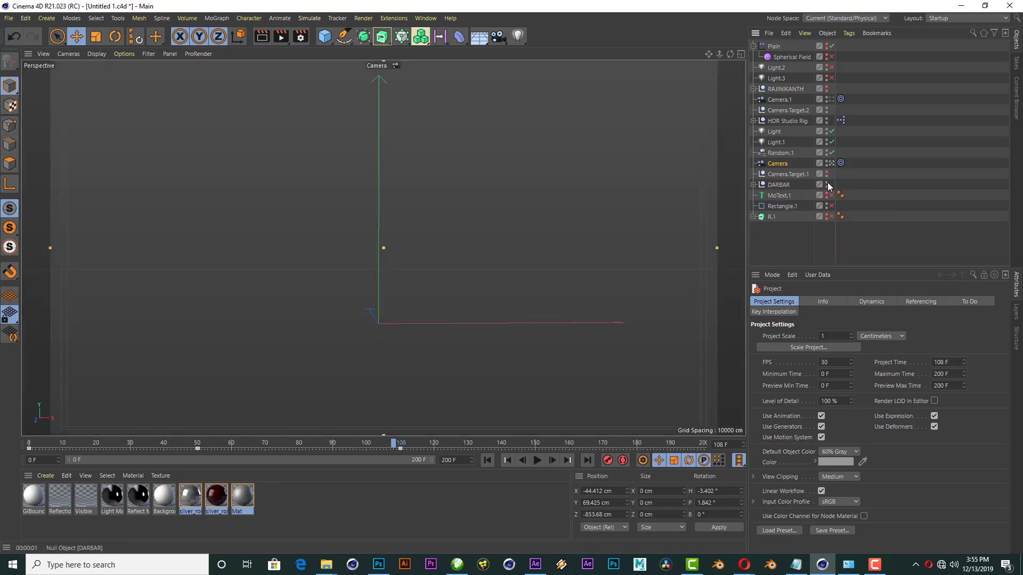
pyautogui.click(825, 184)
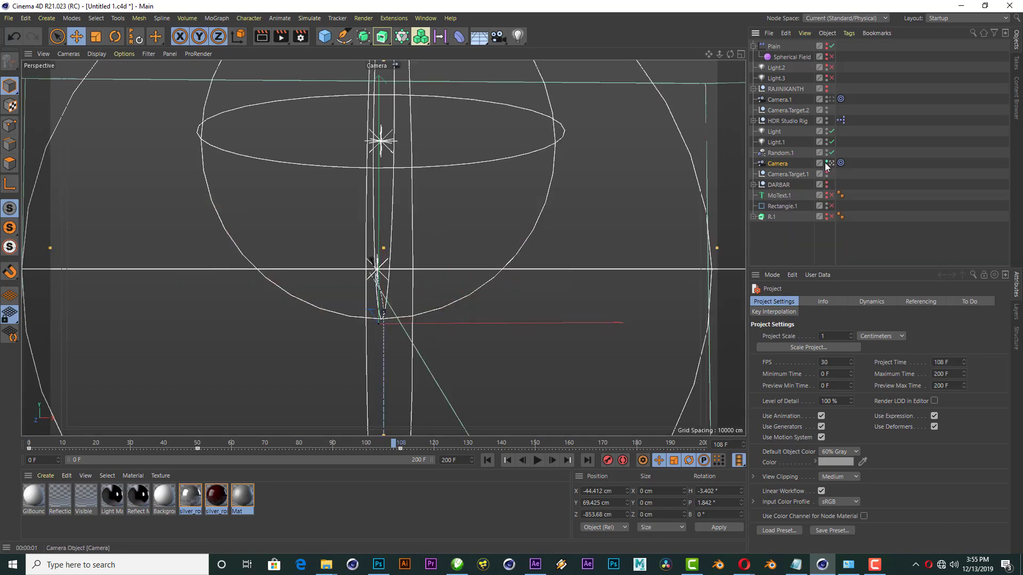
pyautogui.click(829, 164)
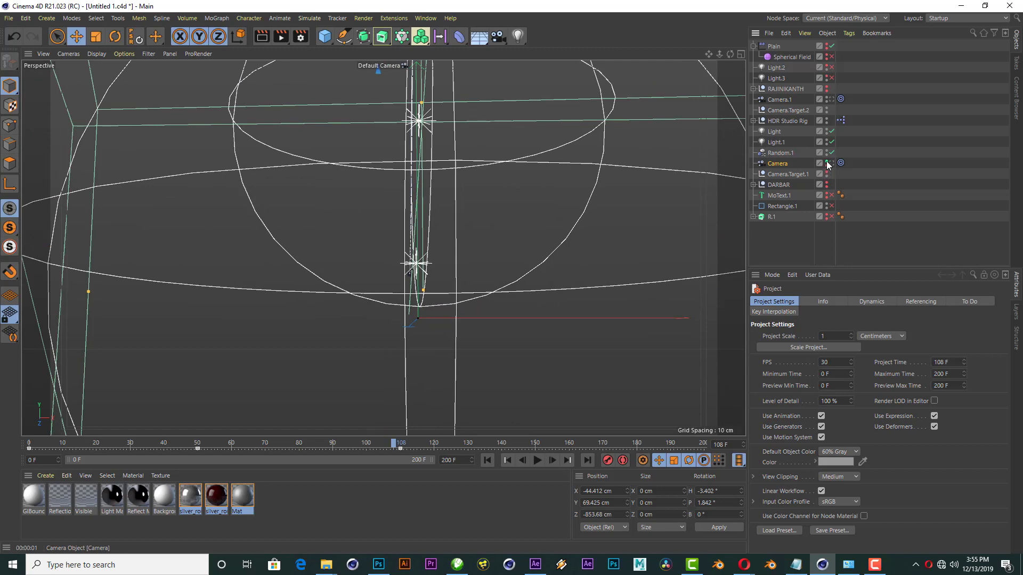
pyautogui.click(827, 162)
pyautogui.click(830, 100)
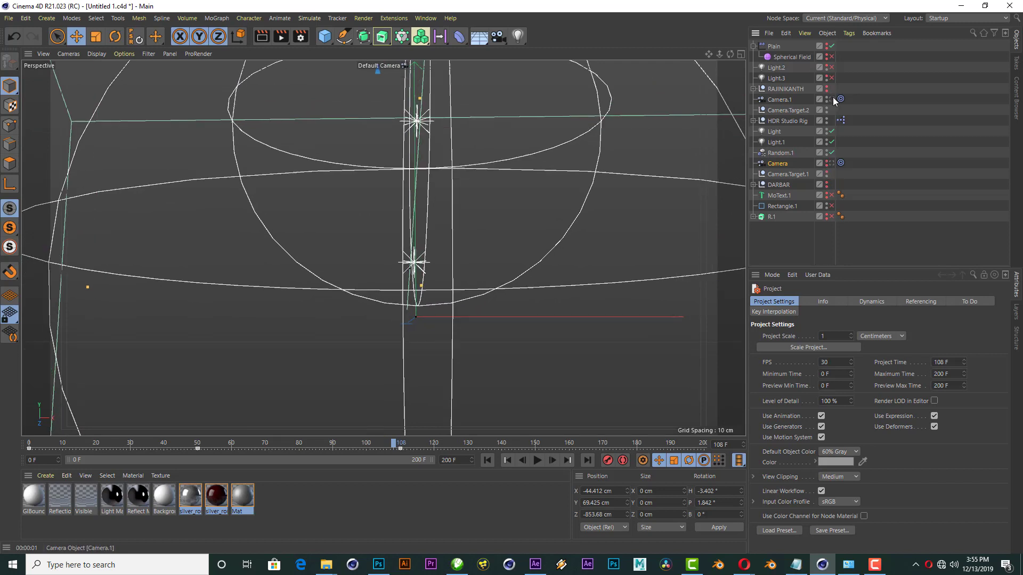
pyautogui.click(827, 88)
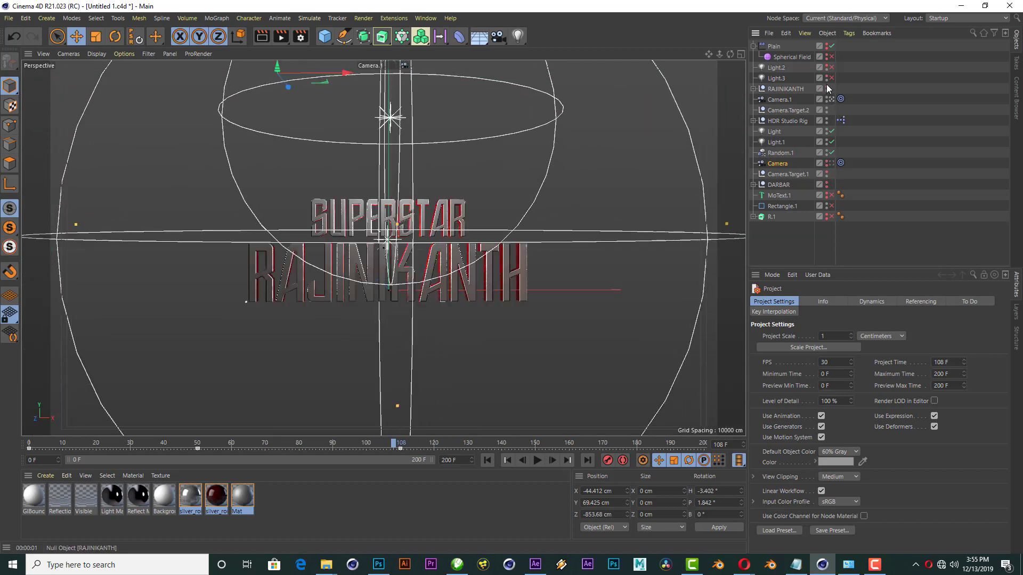
pyautogui.click(827, 69)
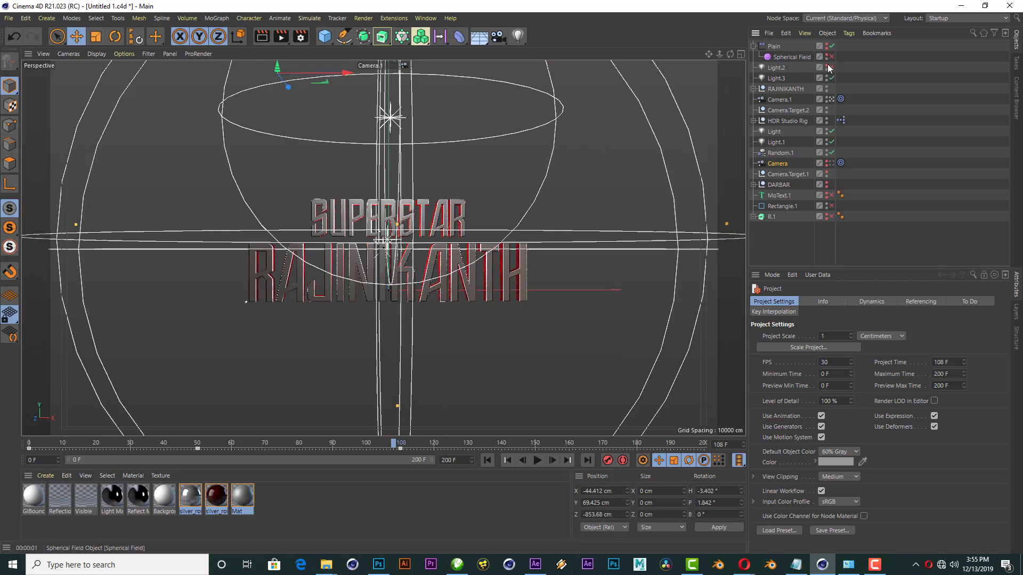
pyautogui.click(830, 56)
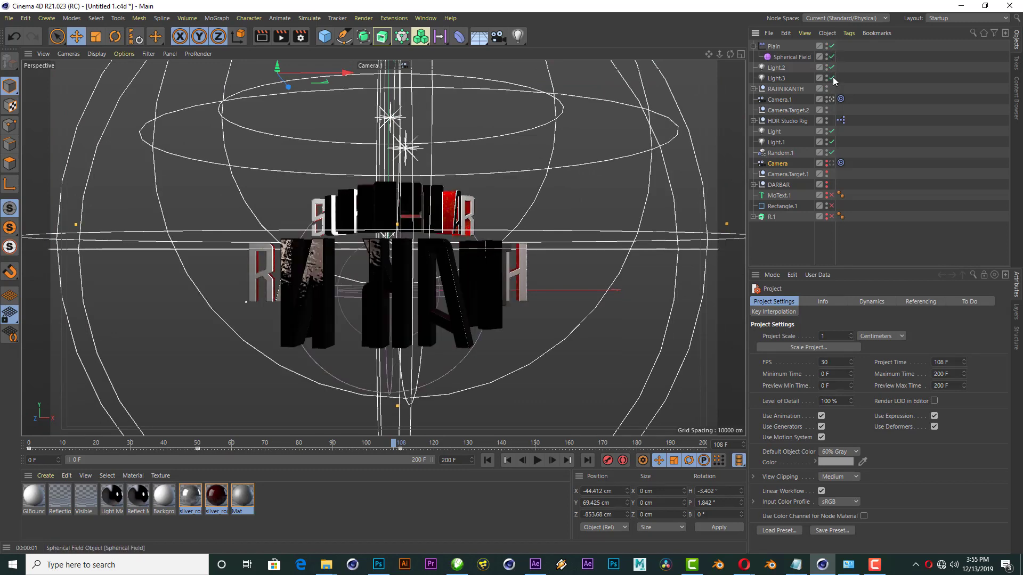
# Step: Play the animation from the start, then turn off Light in the viewport Filter menu
pyautogui.click(487, 460)
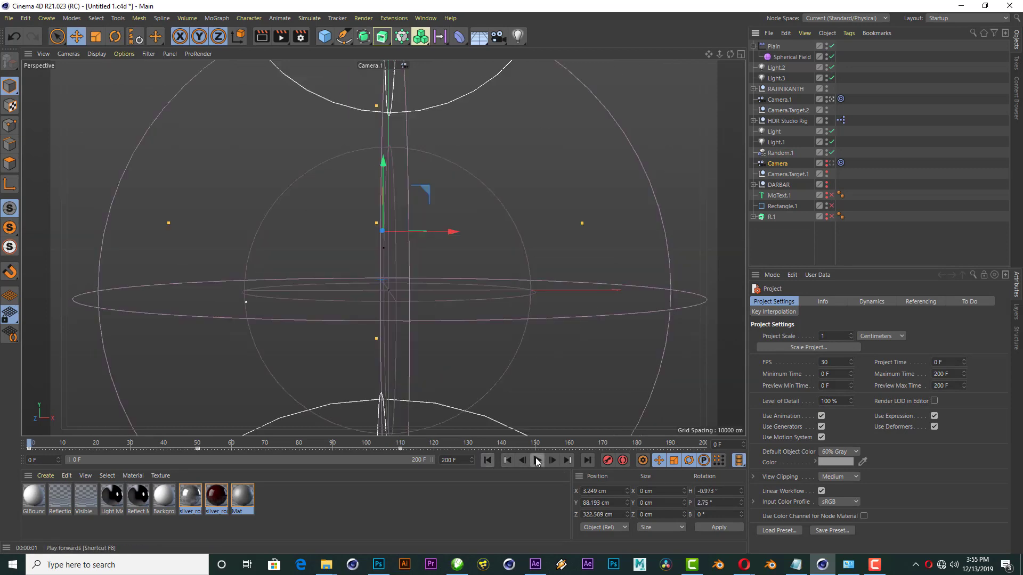
pyautogui.click(537, 461)
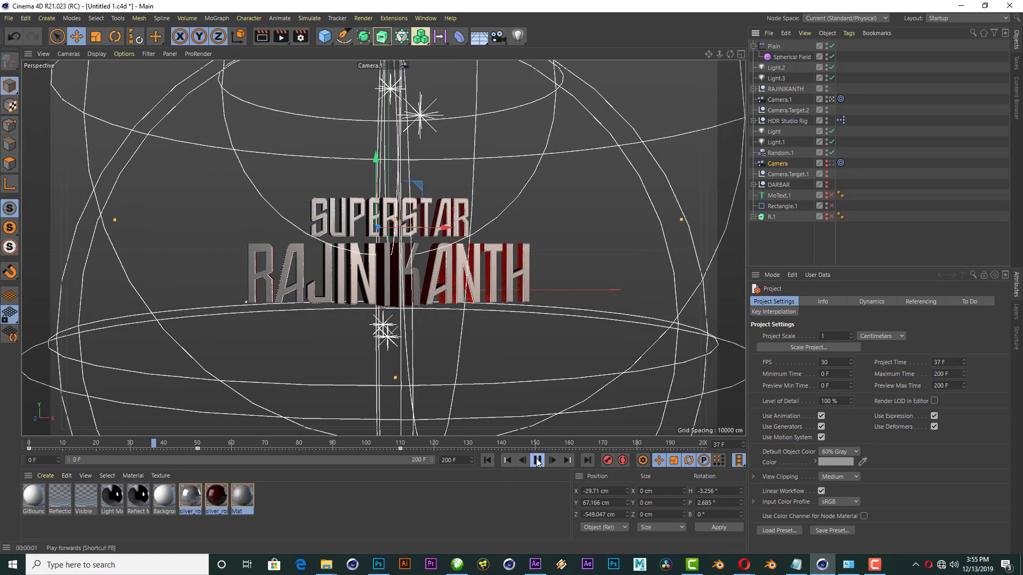
pyautogui.click(537, 461)
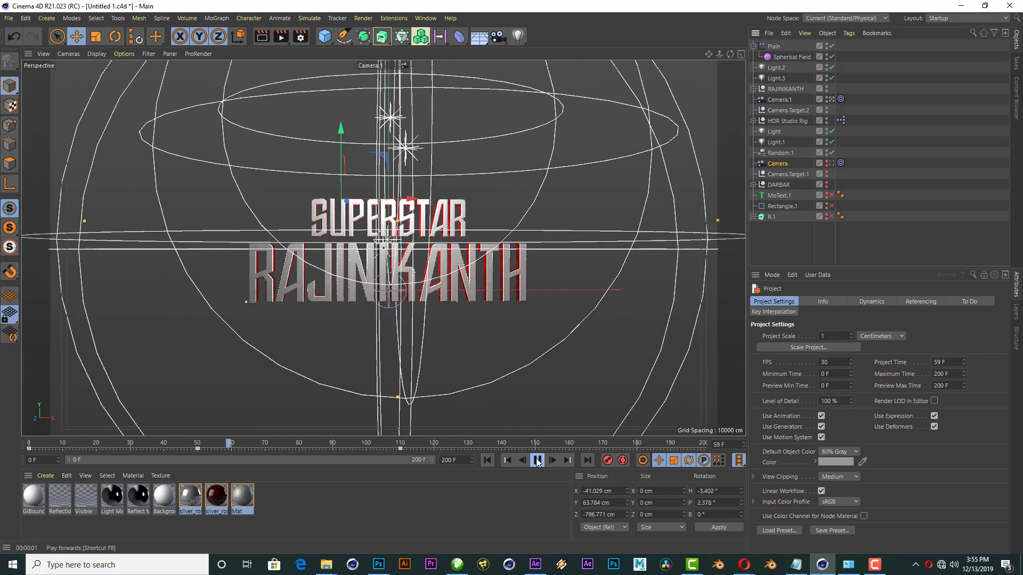
pyautogui.click(123, 55)
pyautogui.click(147, 54)
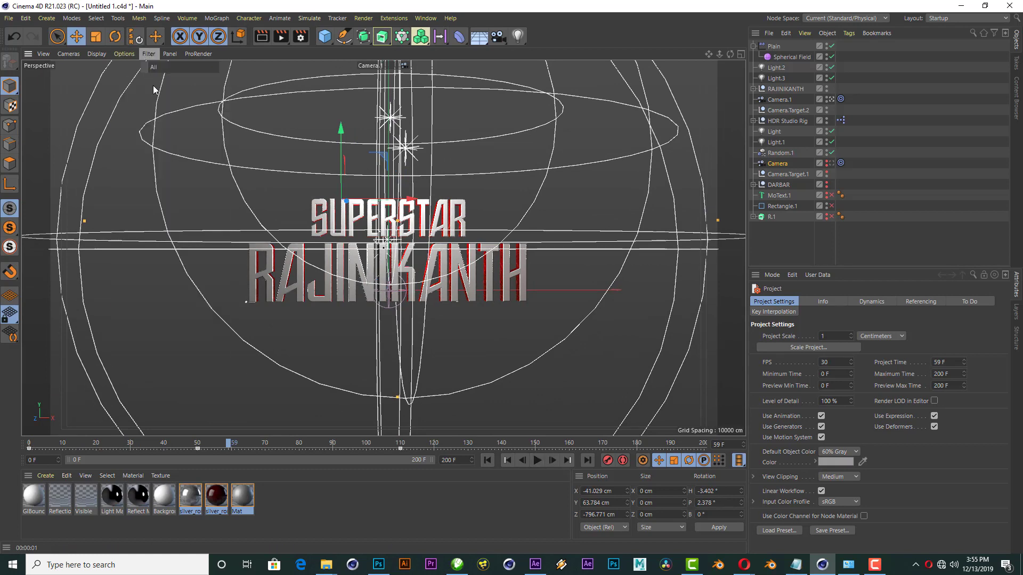
pyautogui.click(148, 58)
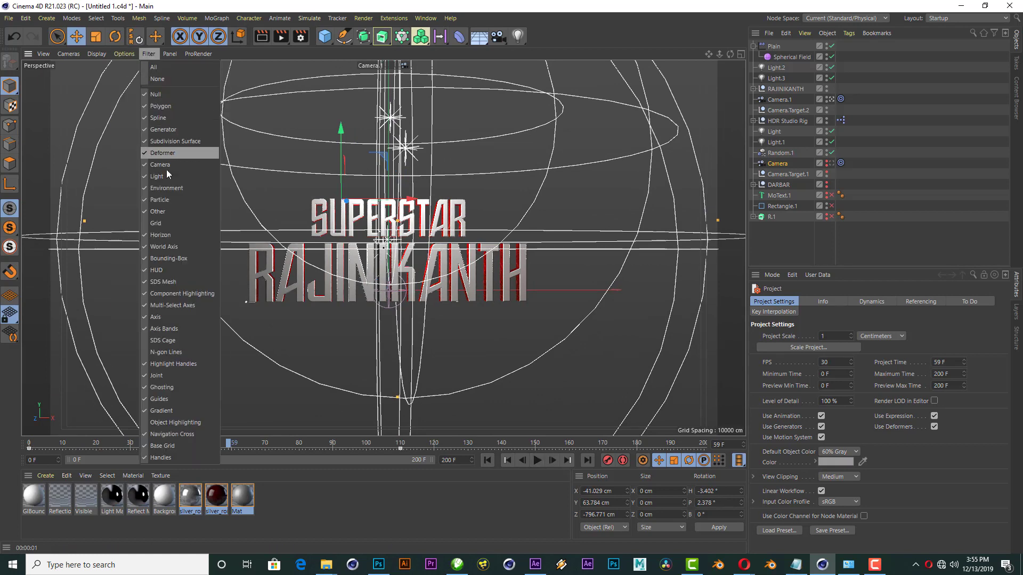
pyautogui.click(174, 179)
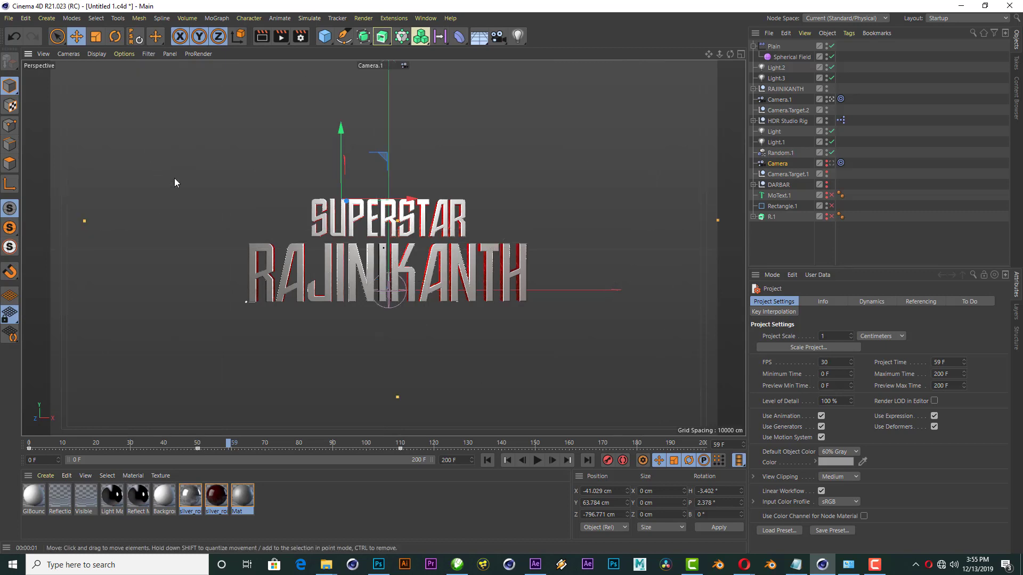
# Step: Replay and render the Camera.1 view, then start a new empty project
pyautogui.click(487, 460)
pyautogui.click(537, 460)
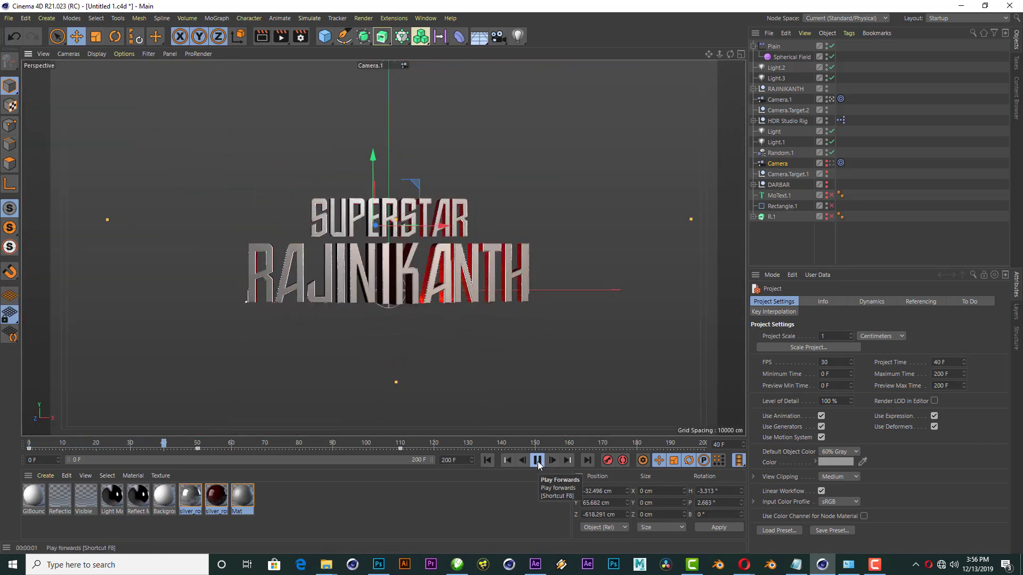
pyautogui.click(538, 461)
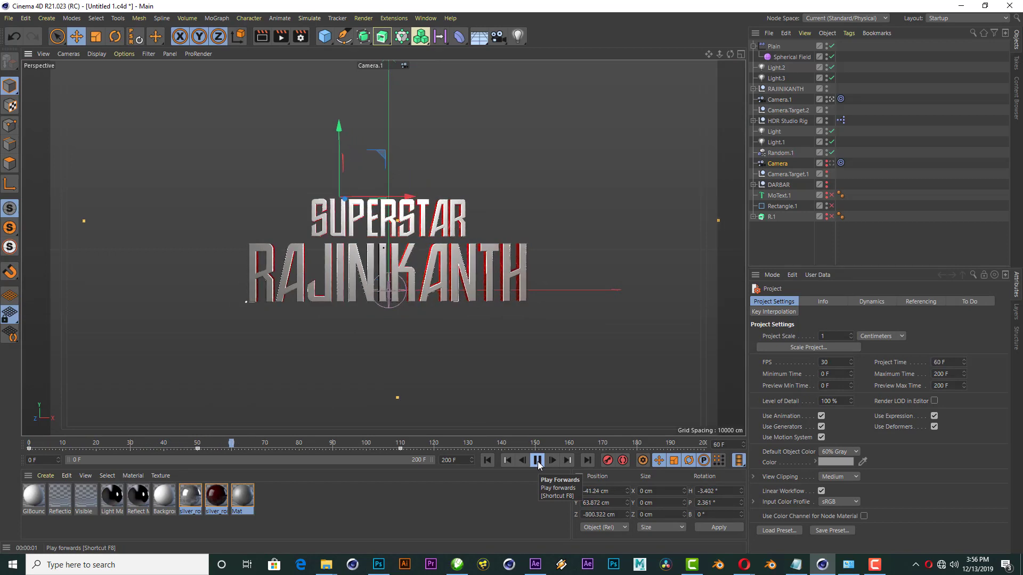
pyautogui.click(261, 37)
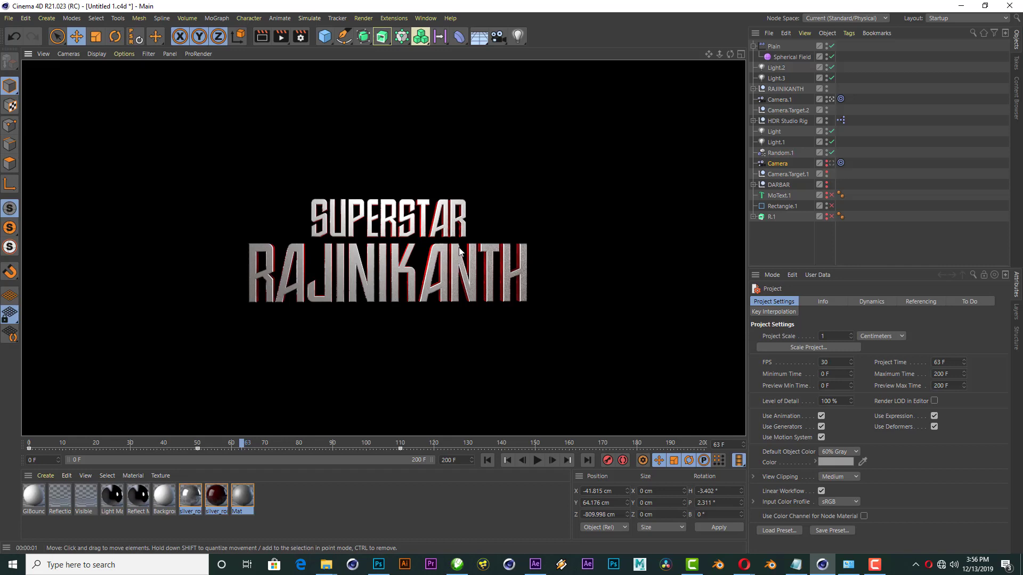
pyautogui.click(835, 245)
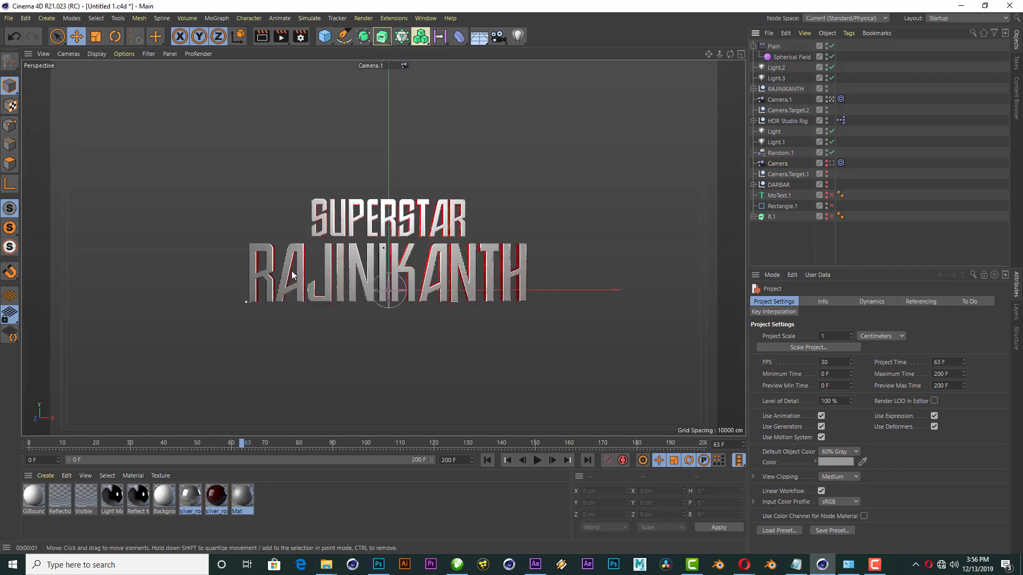
pyautogui.click(9, 18)
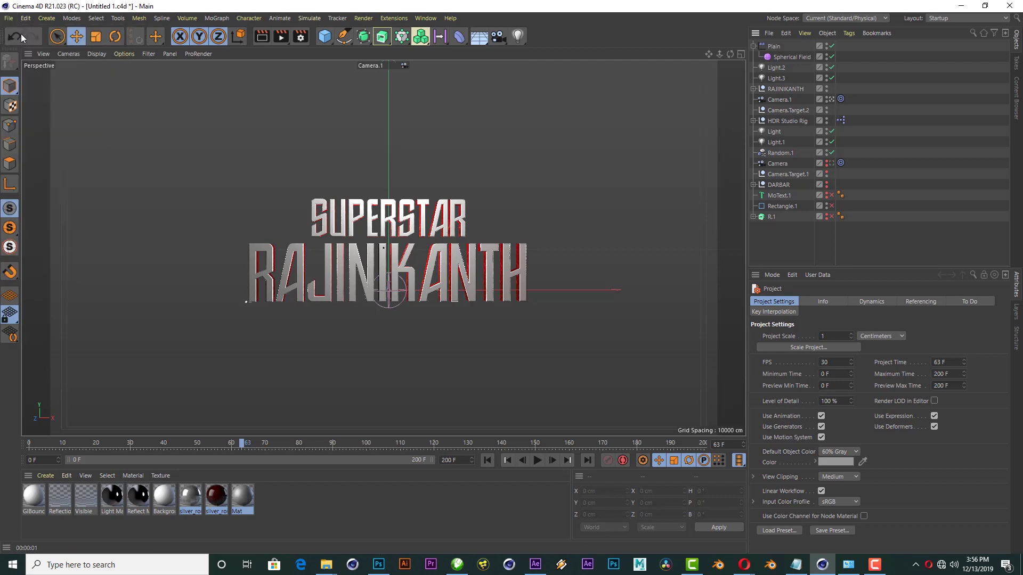
pyautogui.click(768, 34)
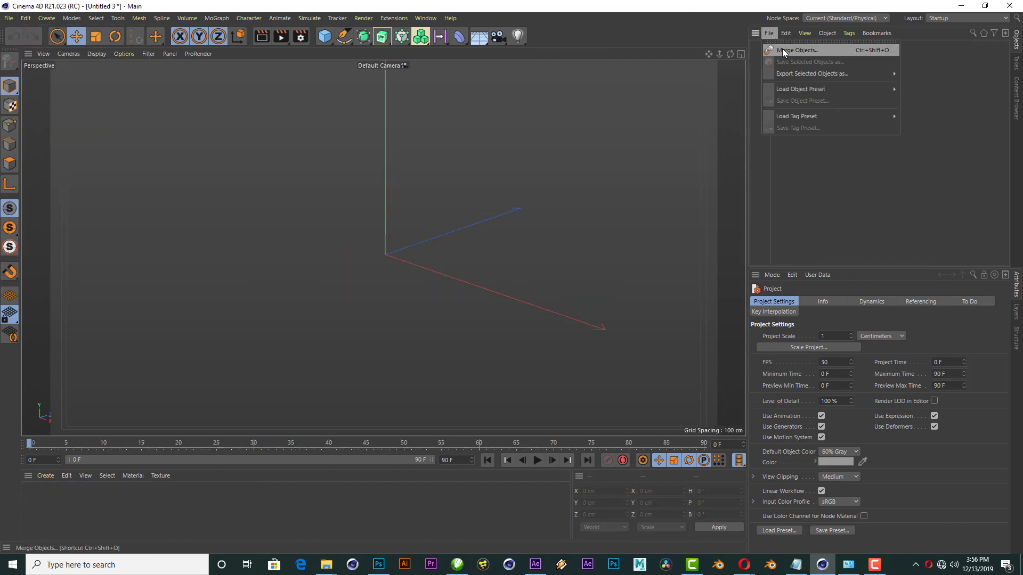
# Step: Merge the R Illustrator file from the Darbar folder, accepting the import settings
pyautogui.click(783, 51)
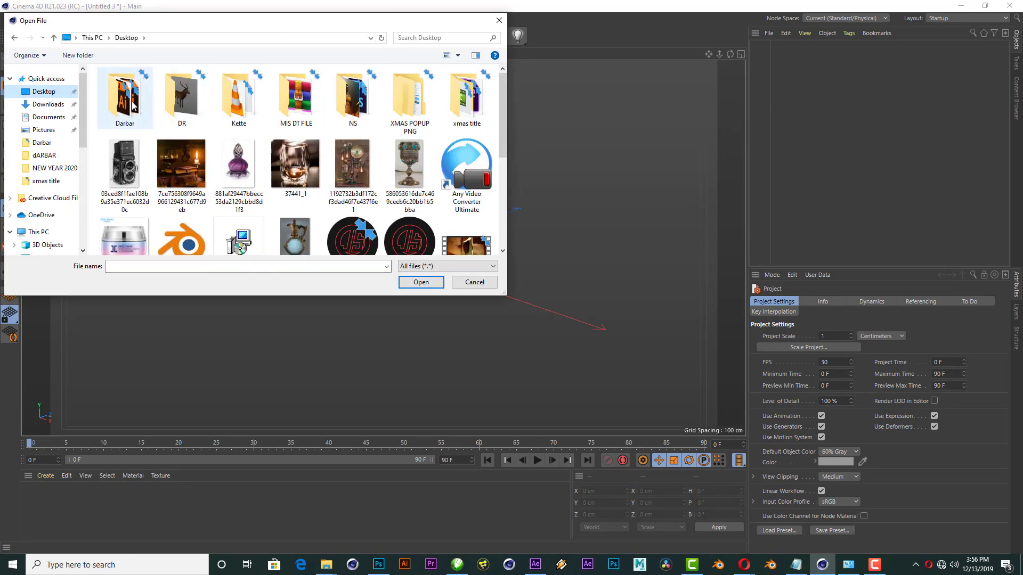
pyautogui.doubleClick(133, 105)
pyautogui.click(183, 98)
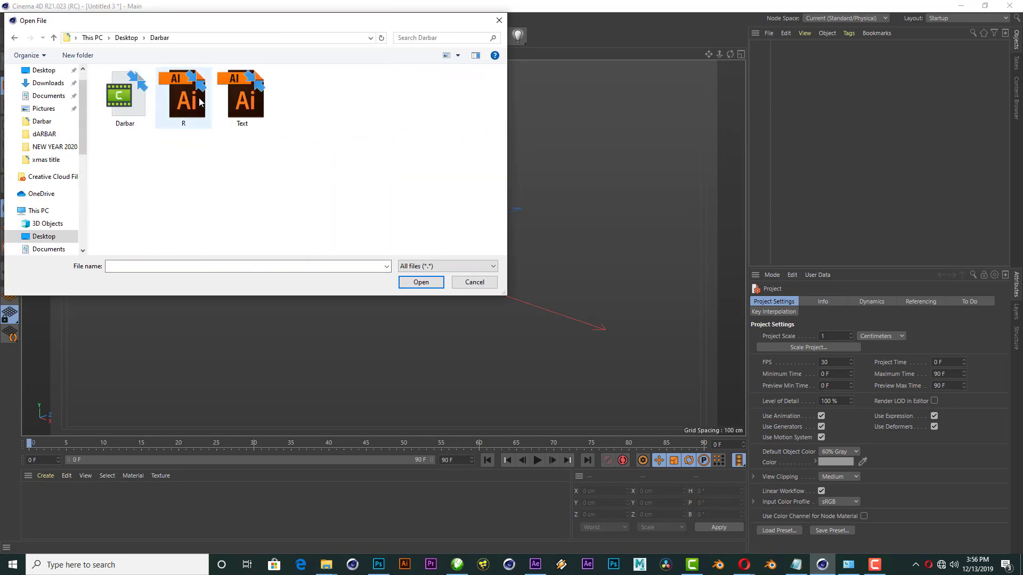
pyautogui.click(427, 282)
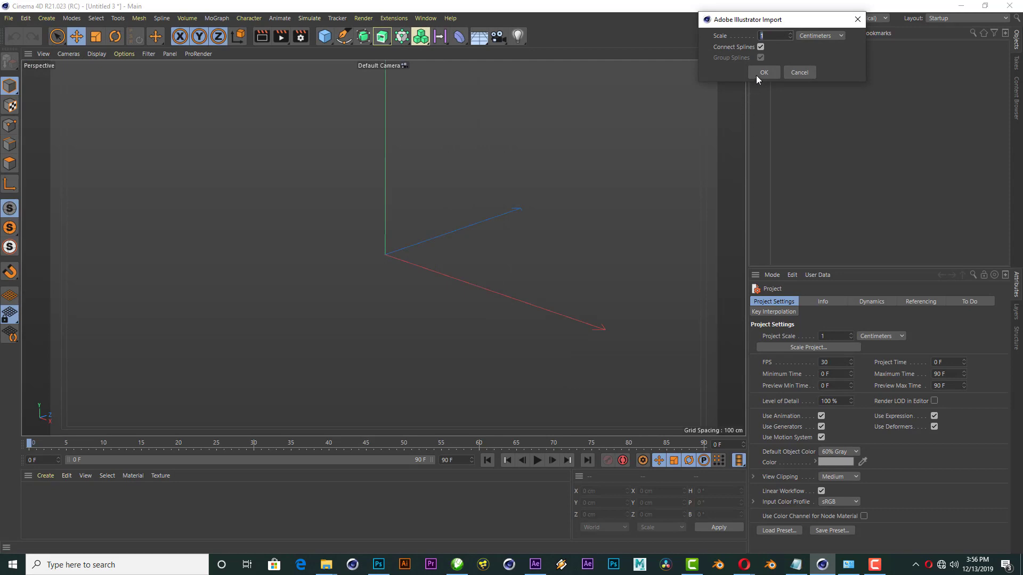
pyautogui.click(756, 75)
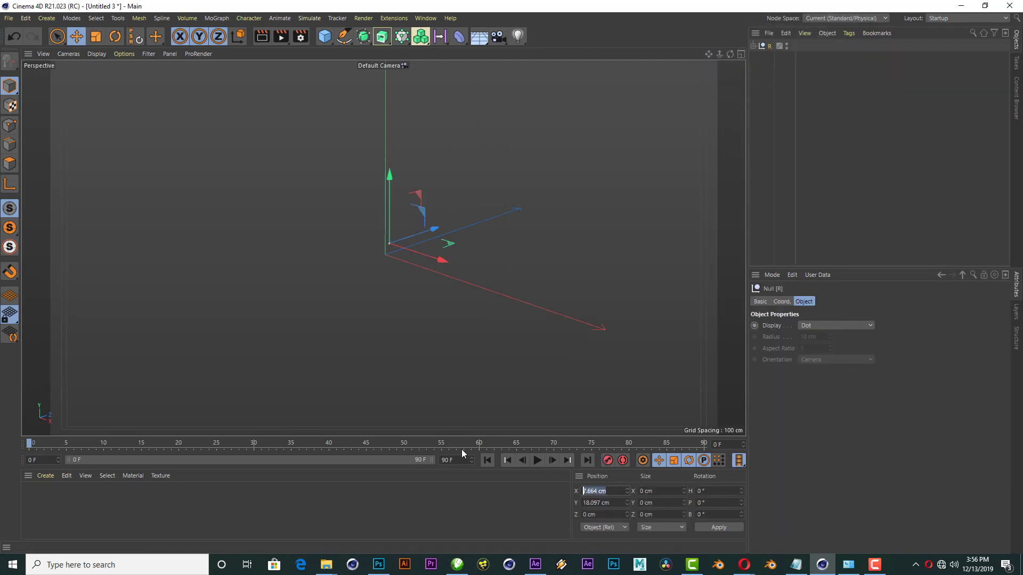
# Step: Set the R null's Position X and Y to 0 cm and frame it in the viewport
pyautogui.write('0')
pyautogui.press('Tab')
pyautogui.write('0')
pyautogui.press('Return')
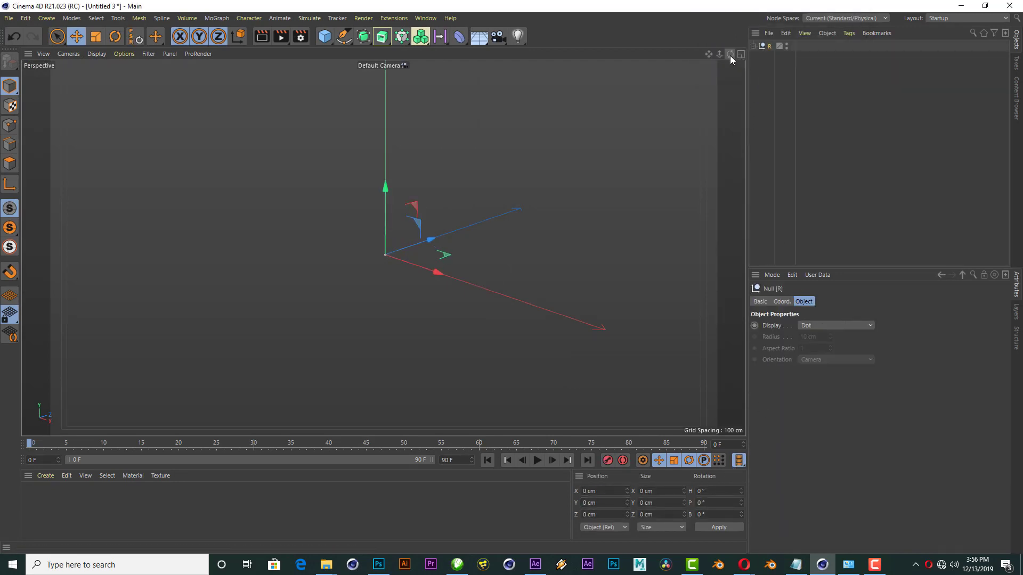
pyautogui.moveTo(730, 55); pyautogui.dragTo(388, 254)
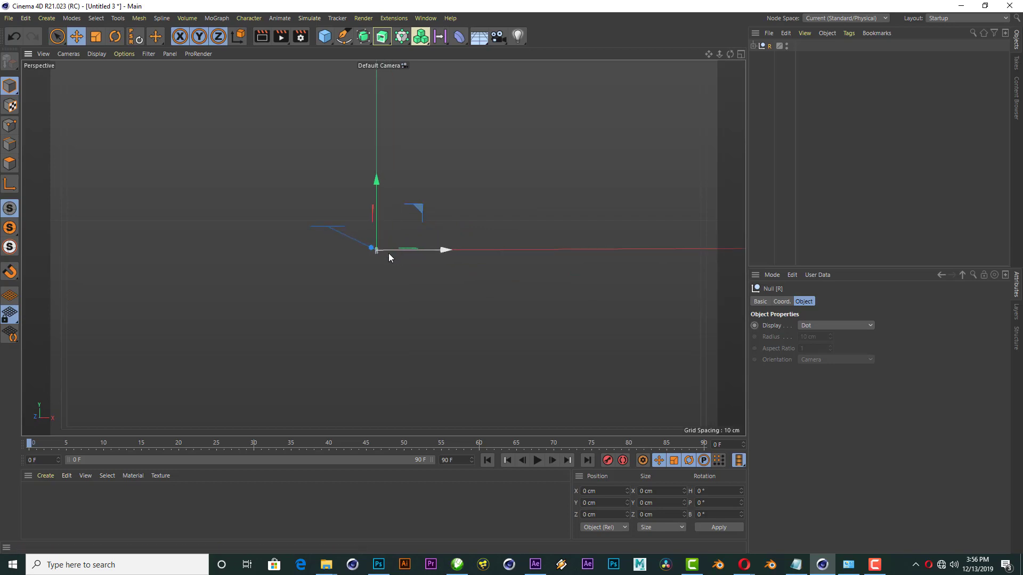
pyautogui.scroll(3, 370, 247)
pyautogui.scroll(5, 372, 250)
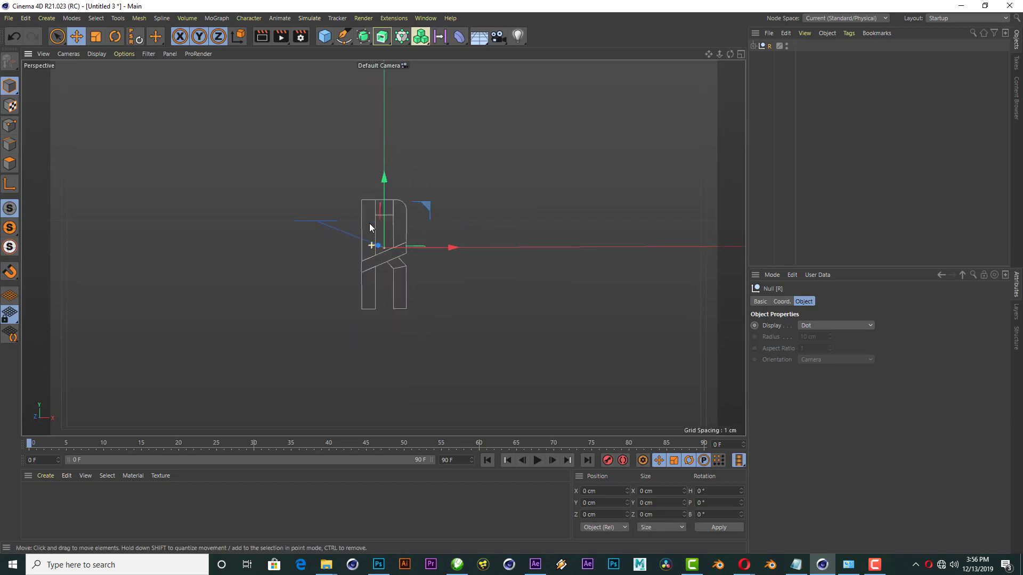
pyautogui.moveTo(719, 54); pyautogui.dragTo(383, 248)
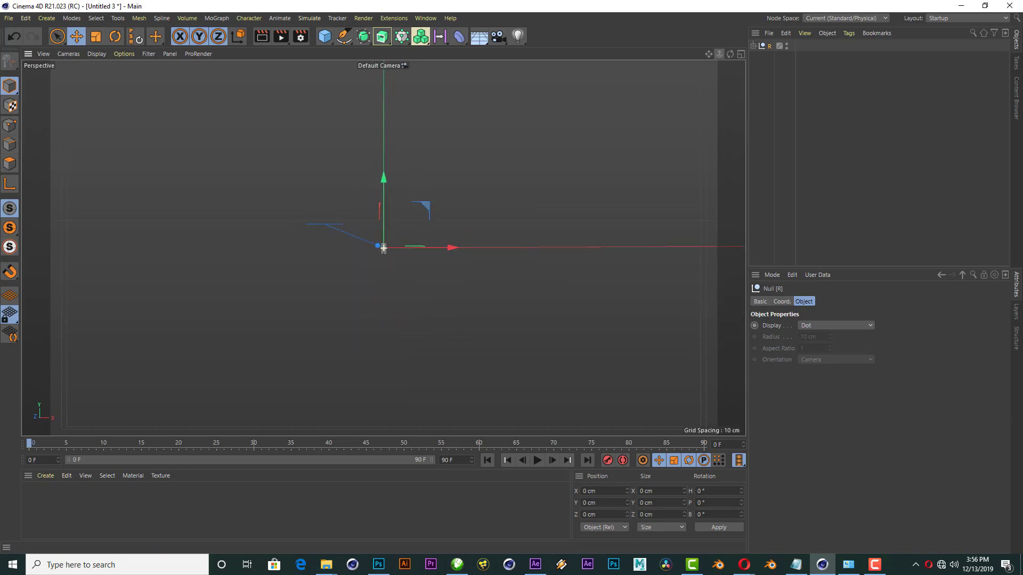
# Step: Merge the Text Illustrator file into the scene, accepting the import settings
pyautogui.click(769, 33)
pyautogui.press('Escape')
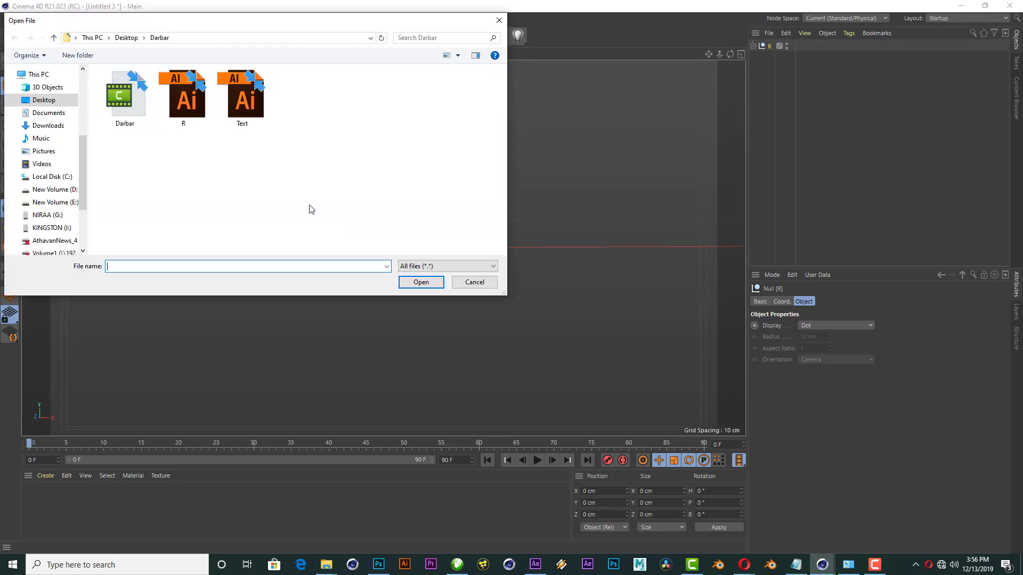
pyautogui.click(242, 98)
pyautogui.click(421, 288)
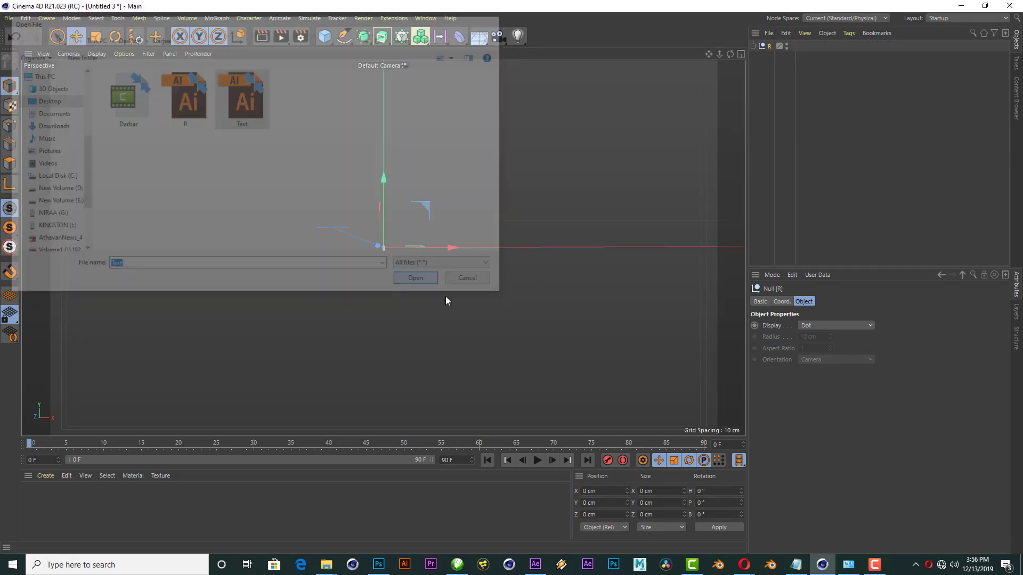
pyautogui.click(765, 72)
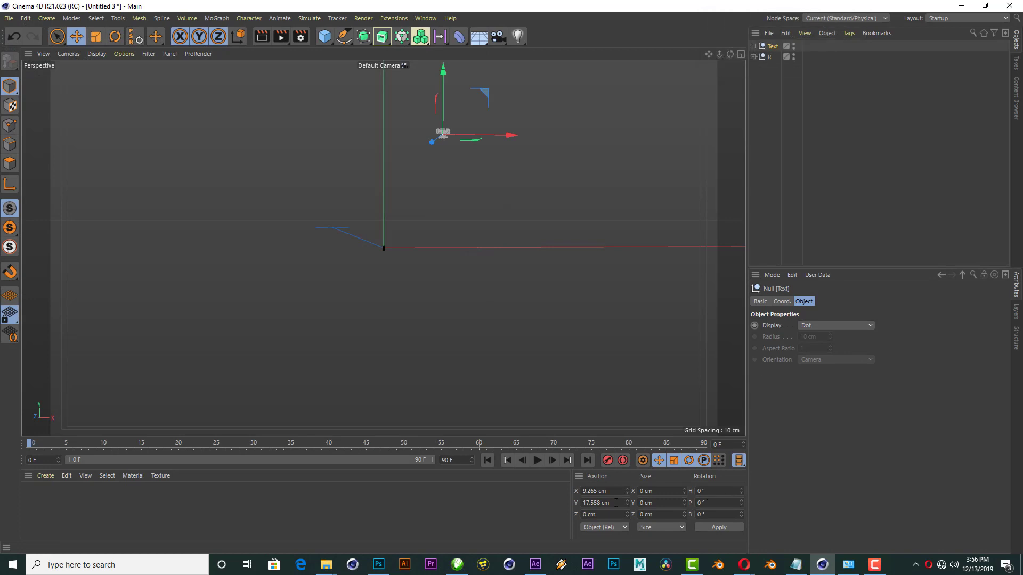
# Step: Zero the Text null's position and group Text with R using Alt+G
pyautogui.press('Return')
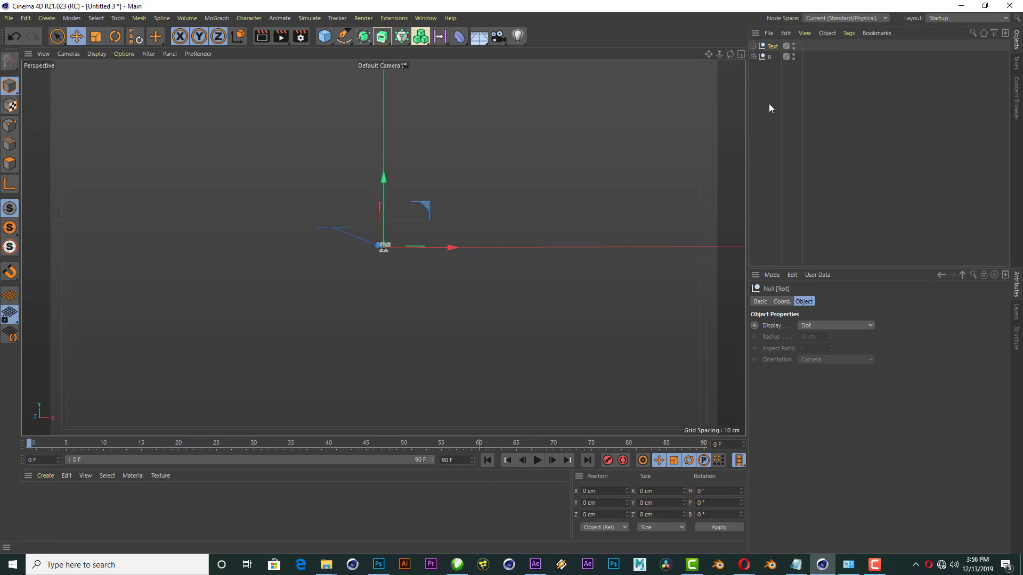
pyautogui.moveTo(770, 106); pyautogui.dragTo(754, 43)
pyautogui.hotkey('alt', 'g')
# Step: Scale up the DARBAR lettering against a temporary reference Cube, then delete the Cube
pyautogui.press('t')
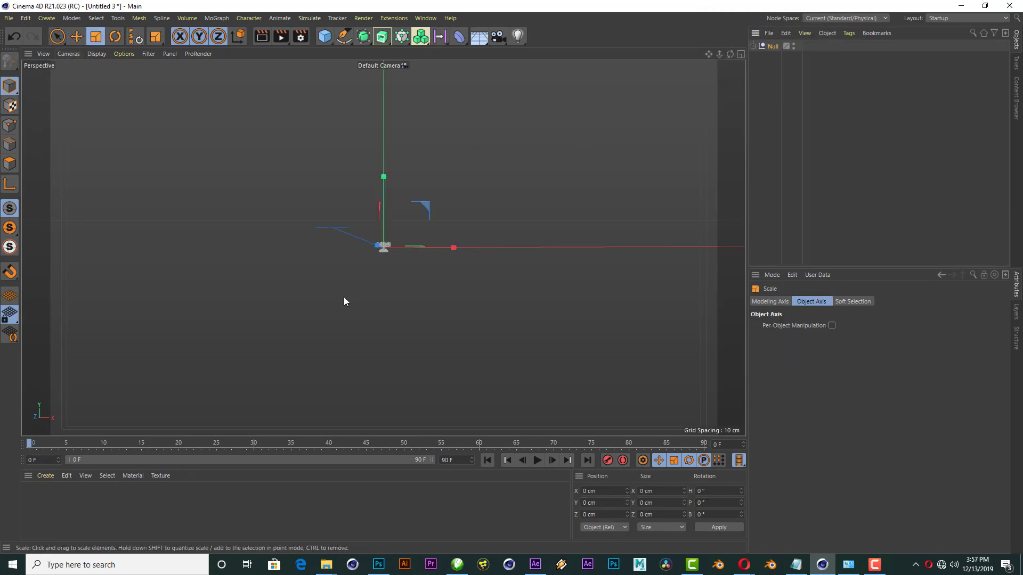
pyautogui.moveTo(343, 296)
pyautogui.mouseDown()
pyautogui.moveTo(307, 292)
pyautogui.moveTo(286, 260)
pyautogui.moveTo(501, 269)
pyautogui.moveTo(552, 190)
pyautogui.moveTo(280, 210)
pyautogui.mouseUp()
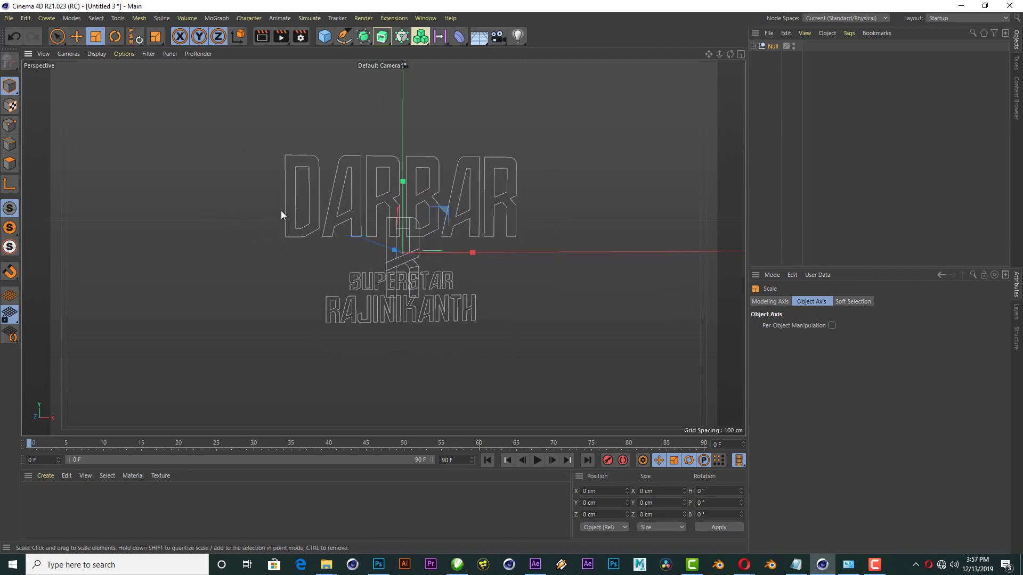
pyautogui.scroll(-2, 280, 210)
pyautogui.click(325, 36)
pyautogui.middleClick(634, 318)
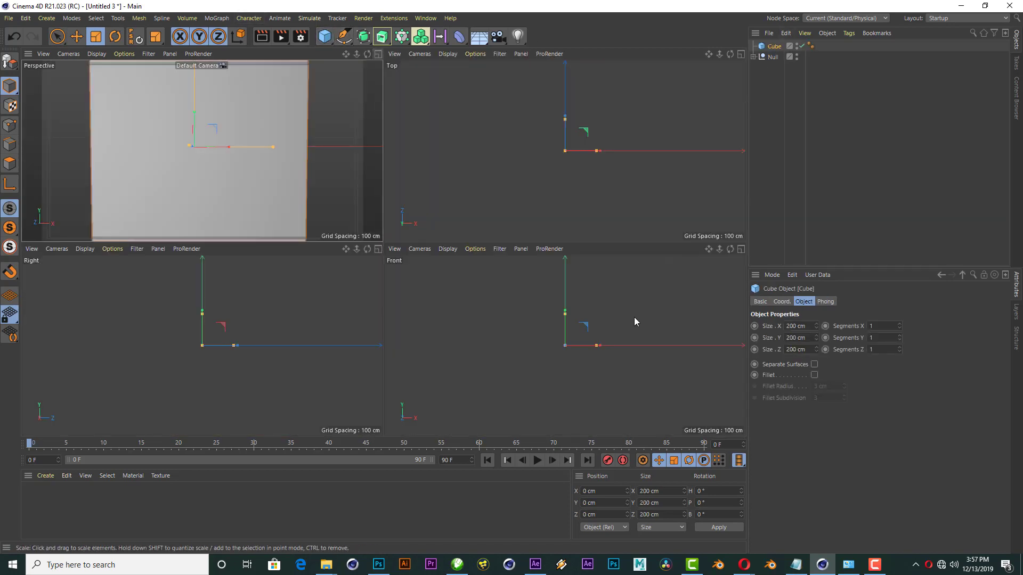
pyautogui.moveTo(540, 359)
pyautogui.mouseDown()
pyautogui.moveTo(682, 288)
pyautogui.moveTo(500, 359)
pyautogui.mouseUp()
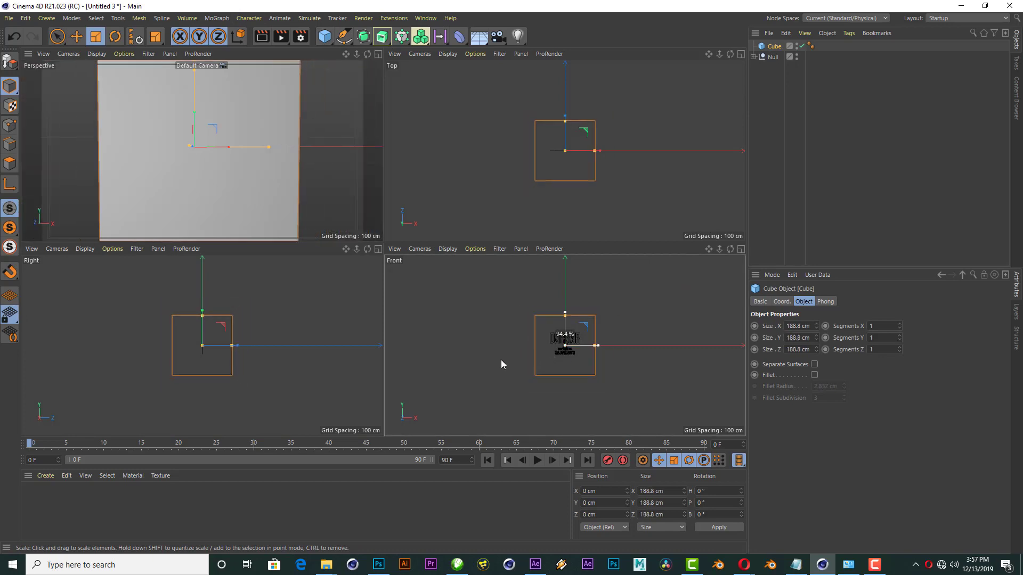
pyautogui.click(773, 56)
pyautogui.moveTo(733, 252); pyautogui.dragTo(777, 266)
pyautogui.moveTo(565, 346); pyautogui.dragTo(571, 344)
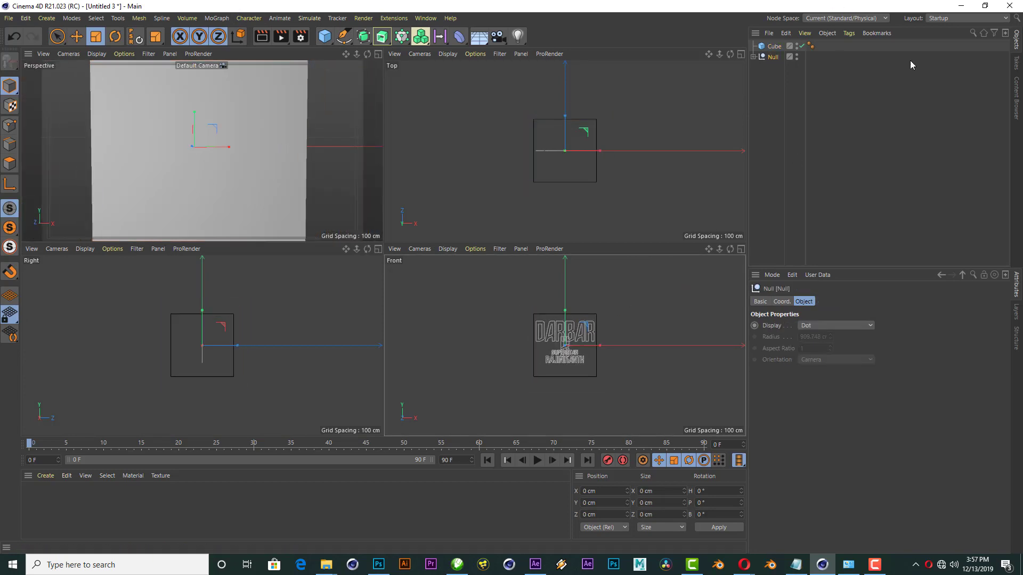
pyautogui.click(773, 47)
pyautogui.press('Delete')
pyautogui.click(378, 54)
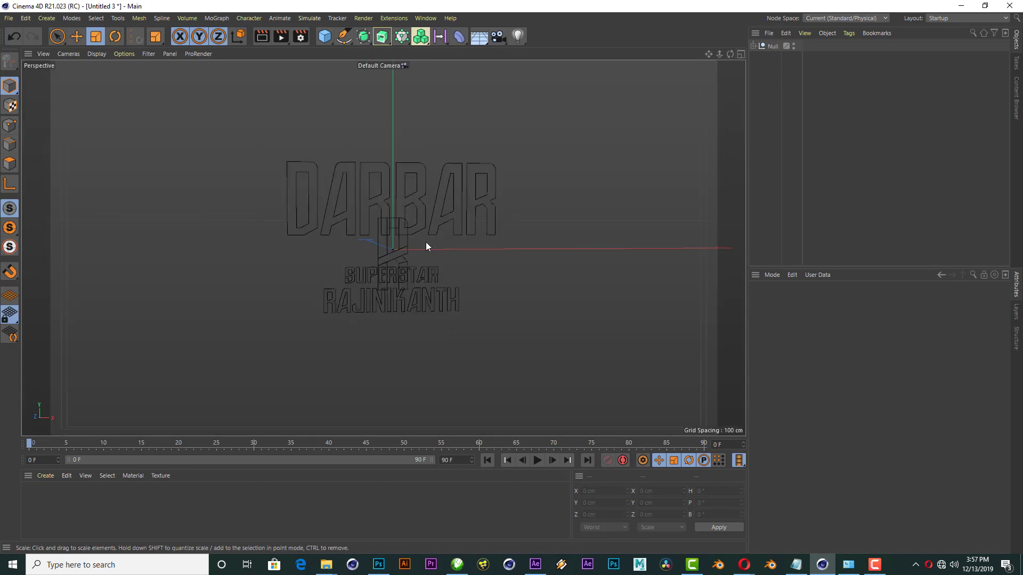
# Step: Inspect the Text and R objects inside the group, then maximise the Front view
pyautogui.scroll(1, 426, 247)
pyautogui.click(753, 46)
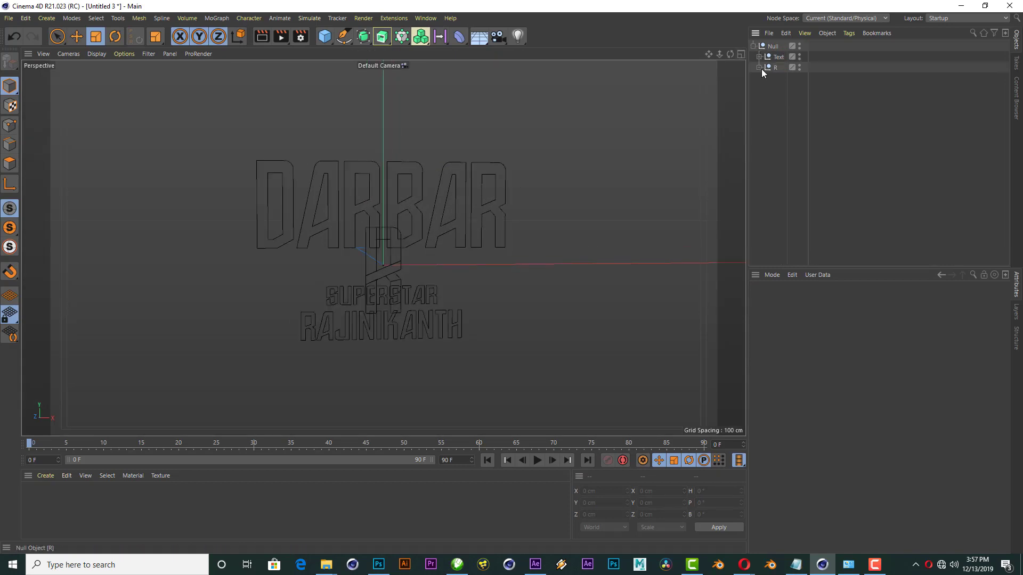
pyautogui.click(758, 68)
pyautogui.click(760, 68)
pyautogui.press('F5')
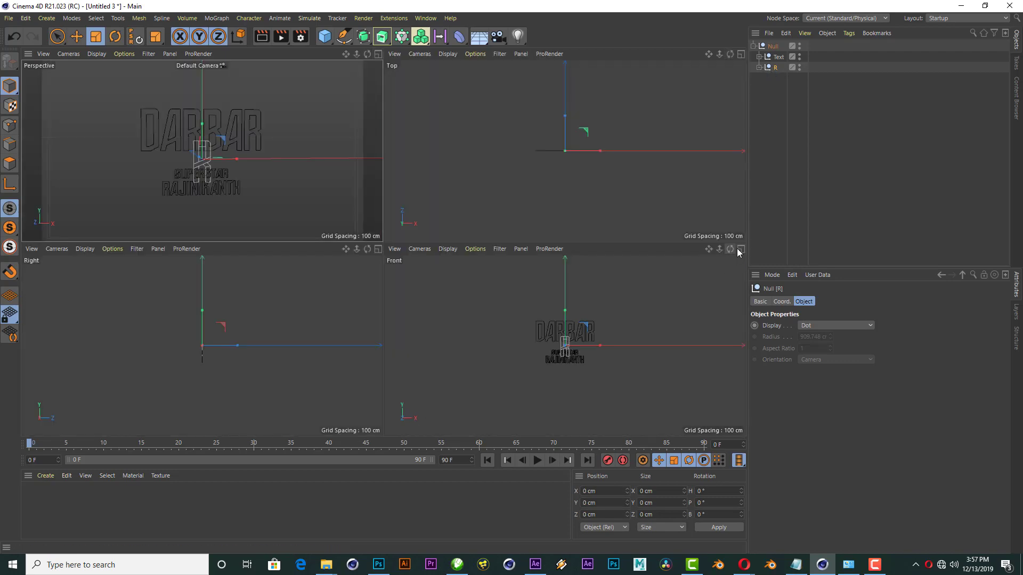
pyautogui.press('F4')
pyautogui.scroll(5, 412, 208)
# Step: Move the R into its slot in DARBAR at X -15.954 cm, Y 49.128 cm
pyautogui.press('e')
pyautogui.moveTo(385, 241); pyautogui.dragTo(403, 137)
pyautogui.scroll(3, 367, 140)
pyautogui.moveTo(469, 201); pyautogui.dragTo(379, 205)
pyautogui.scroll(3, 389, 207)
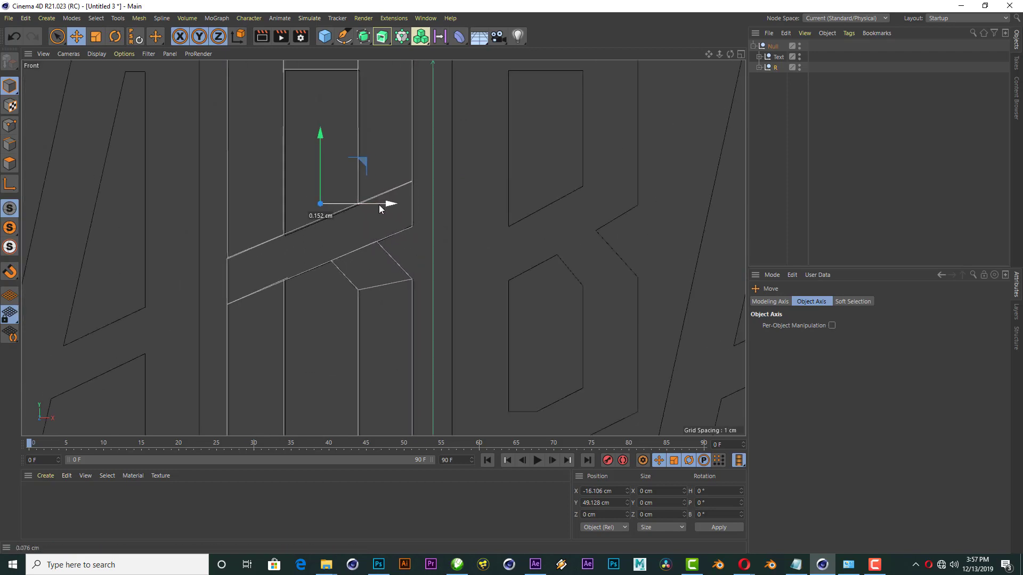
pyautogui.scroll(-3, 404, 274)
pyautogui.scroll(-2, 424, 258)
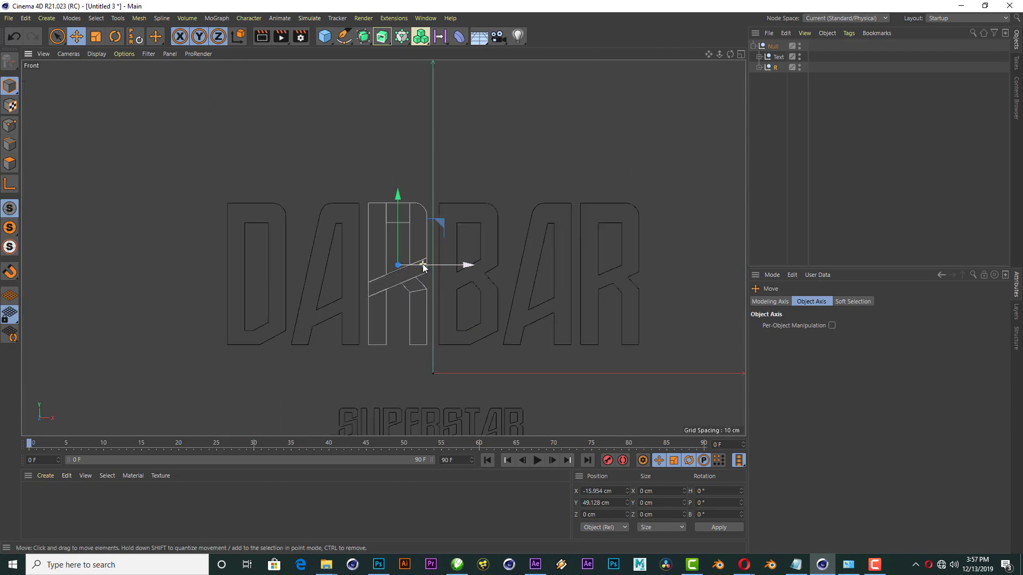
pyautogui.scroll(1, 452, 240)
pyautogui.click(741, 55)
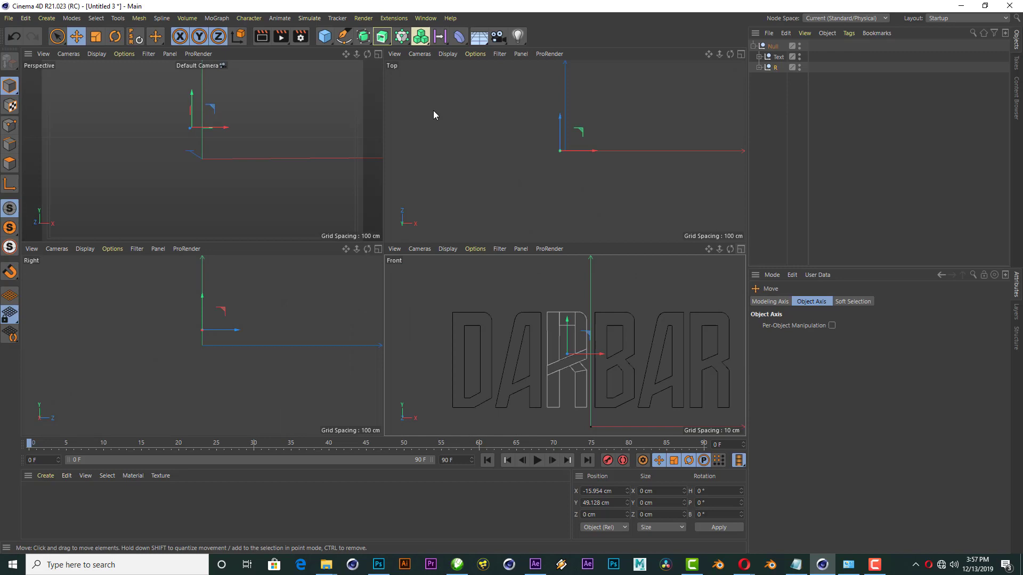
pyautogui.click(378, 54)
pyautogui.scroll(2, 393, 168)
pyautogui.scroll(1, 394, 168)
# Step: Add an Extrude generator, nest the R under it, and check R's paths 2, 6 and 7
pyautogui.click(381, 36)
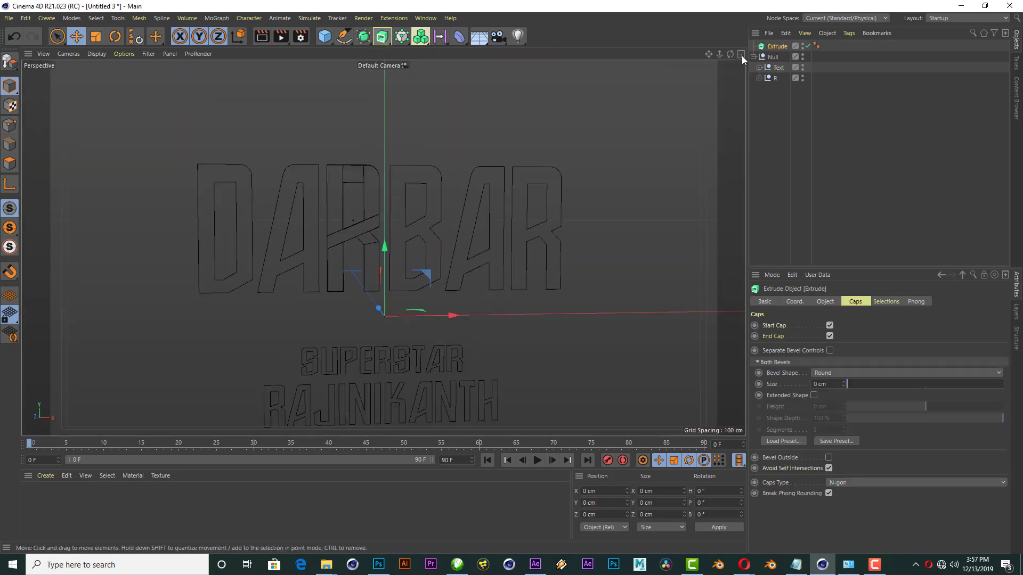
pyautogui.moveTo(775, 78); pyautogui.dragTo(779, 47)
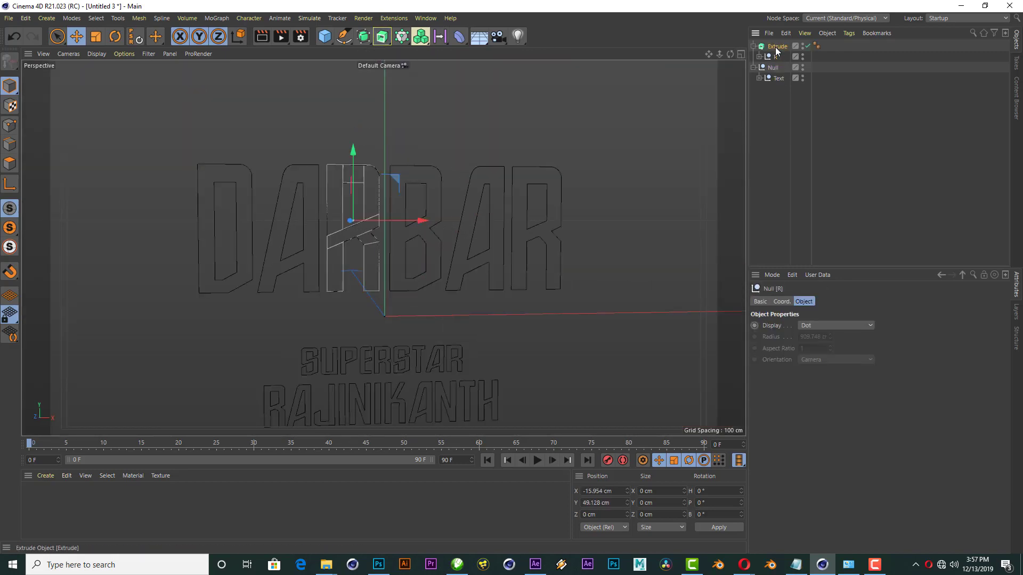
pyautogui.click(759, 57)
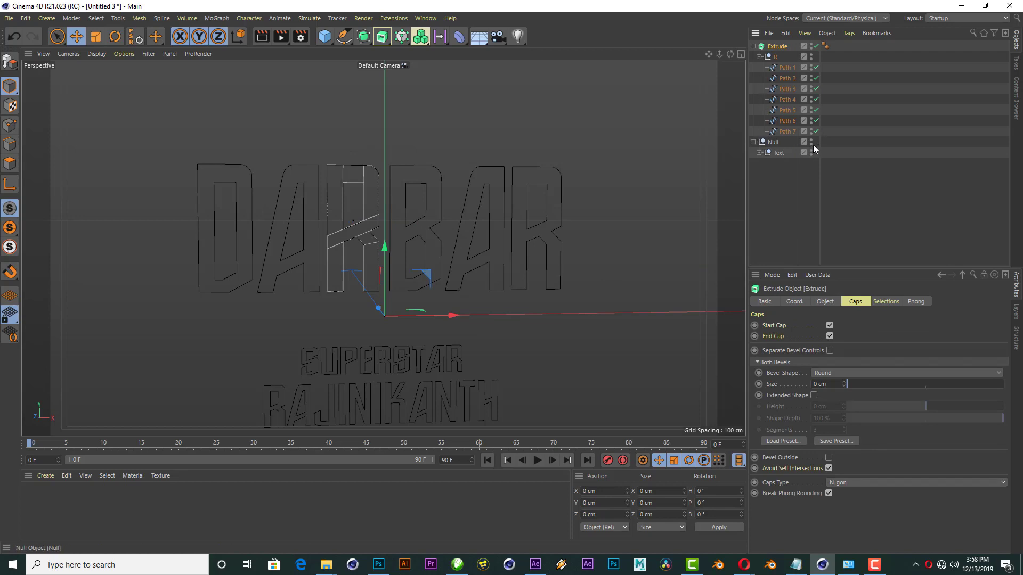
pyautogui.click(785, 79)
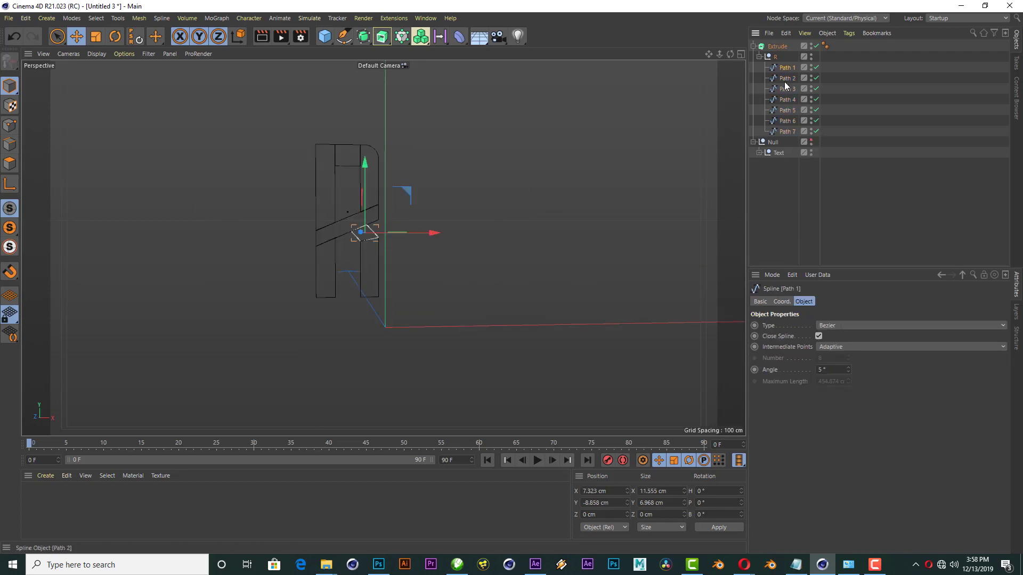
pyautogui.click(783, 121)
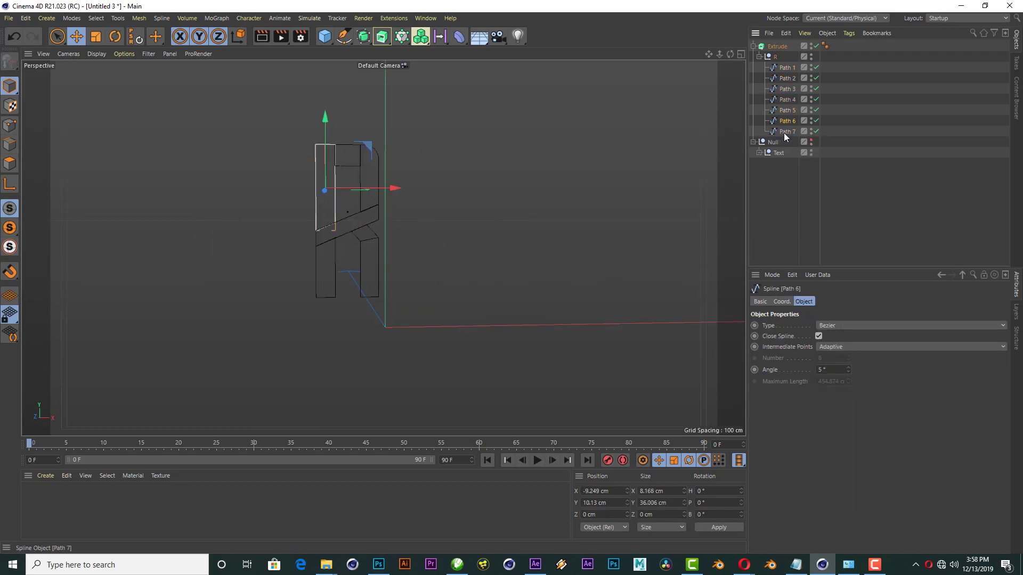
pyautogui.click(785, 132)
pyautogui.click(753, 46)
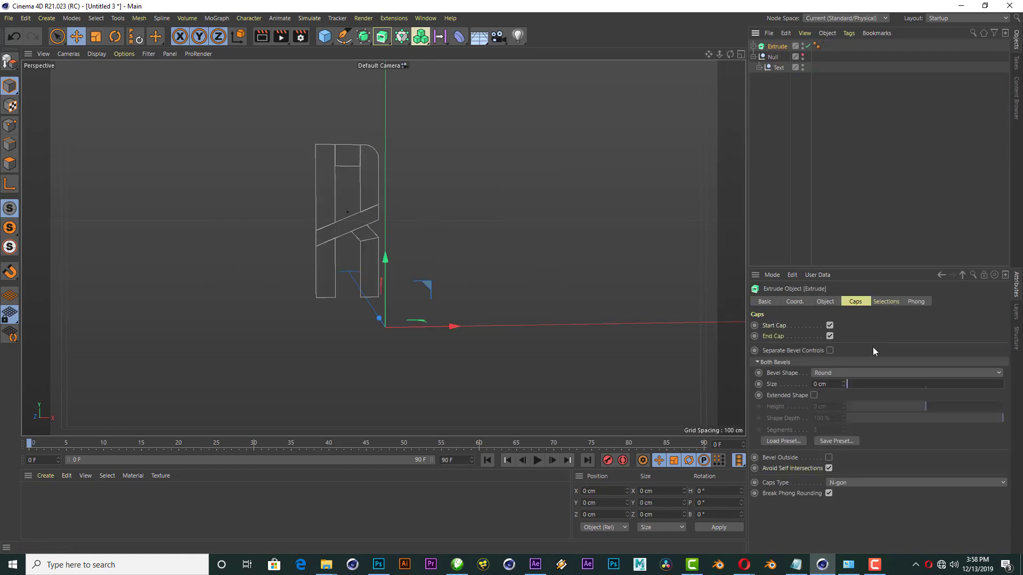
pyautogui.click(825, 302)
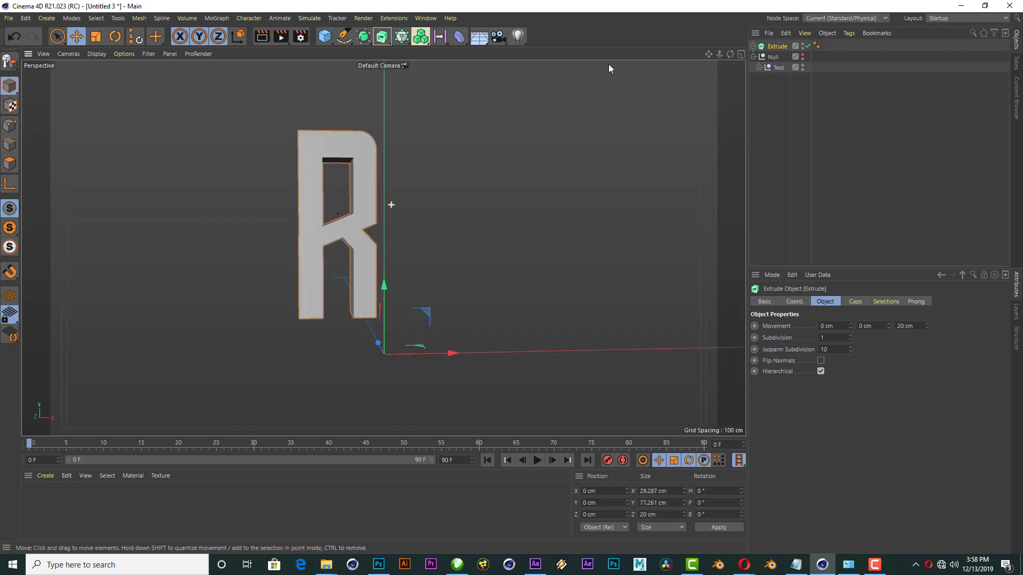
pyautogui.moveTo(730, 54); pyautogui.dragTo(743, 60)
pyautogui.moveTo(383, 248); pyautogui.dragTo(405, 251)
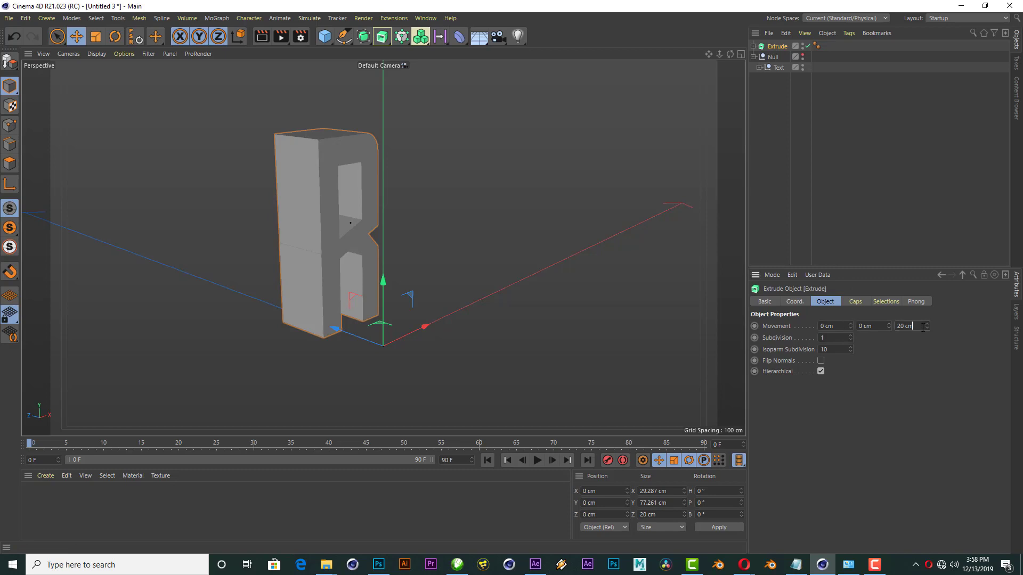
pyautogui.press('Return')
pyautogui.write('10')
pyautogui.press('Return')
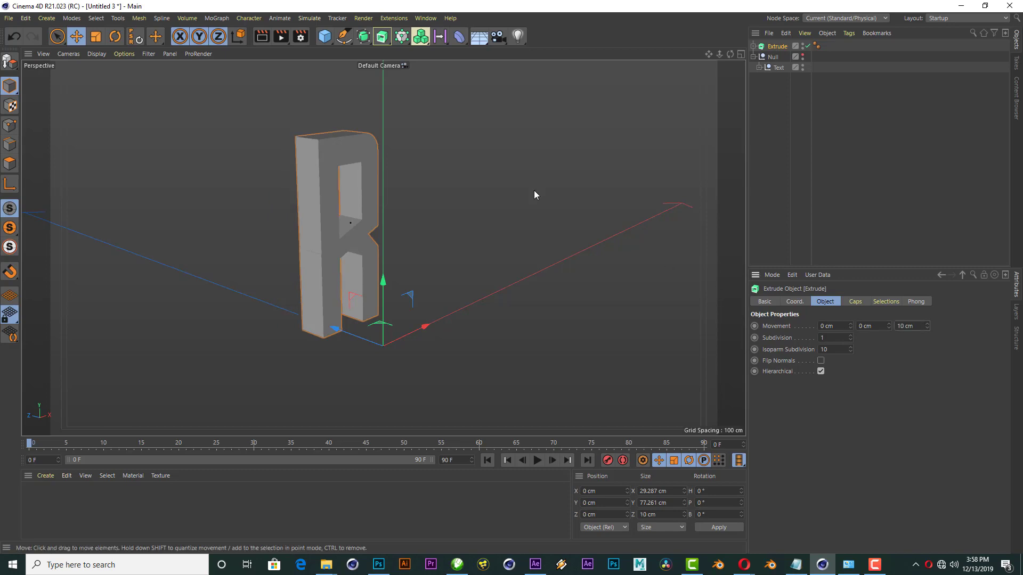
pyautogui.scroll(2, 459, 170)
pyautogui.moveTo(730, 54); pyautogui.dragTo(648, 235)
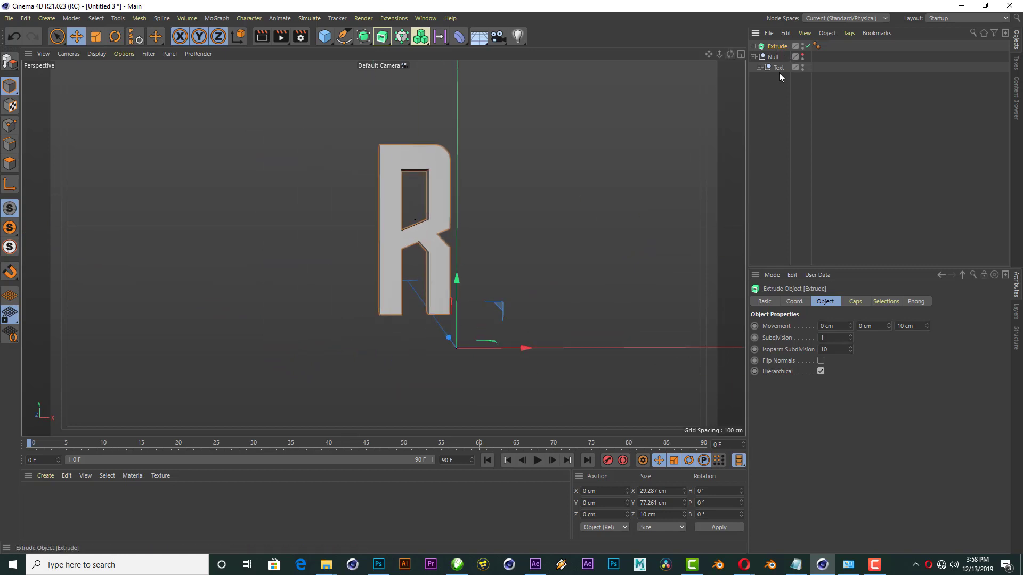
pyautogui.doubleClick(777, 47)
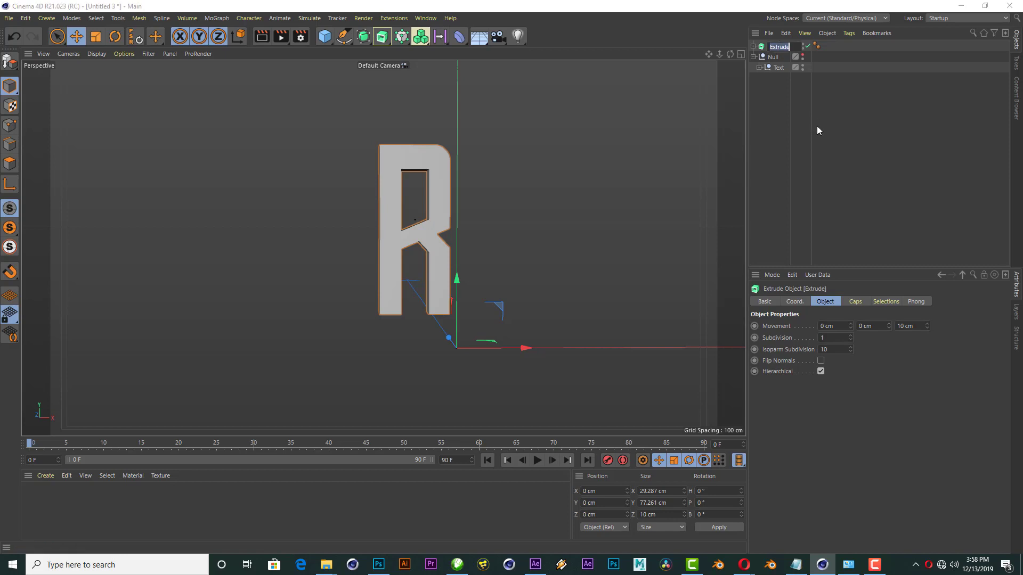
pyautogui.write('R')
pyautogui.press('Return')
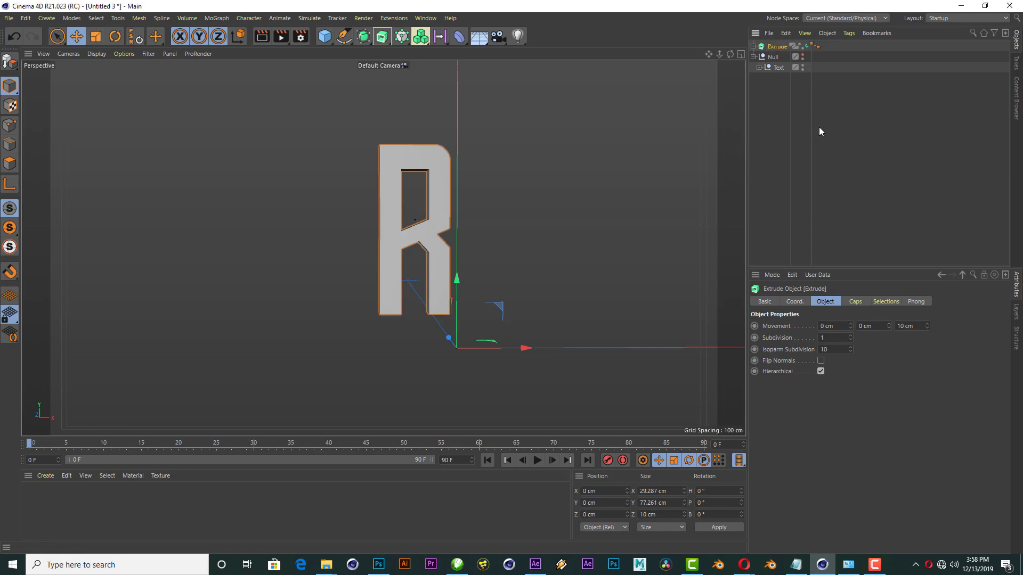
pyautogui.scroll(1, 400, 203)
pyautogui.scroll(1, 407, 187)
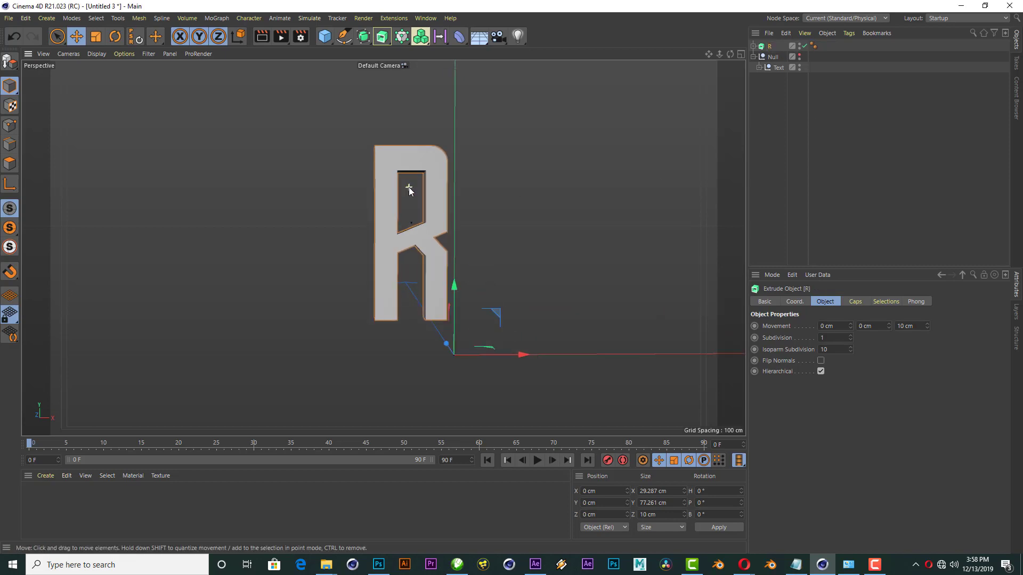
pyautogui.scroll(1, 408, 187)
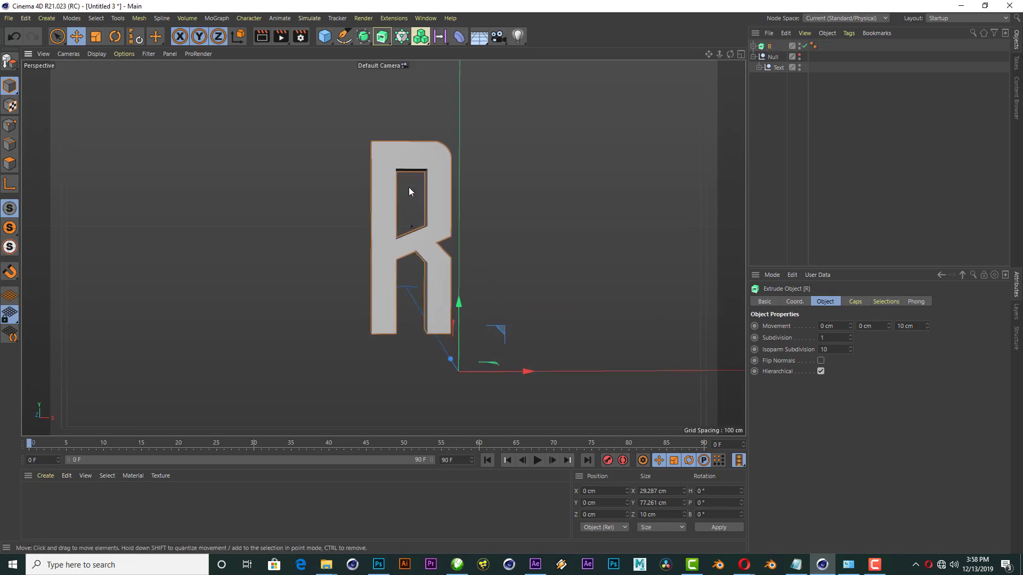
# Step: Set the Extrude's cap bevel size to 0.5 cm, then reduce it to 0.2 cm
pyautogui.click(857, 301)
pyautogui.click(830, 384)
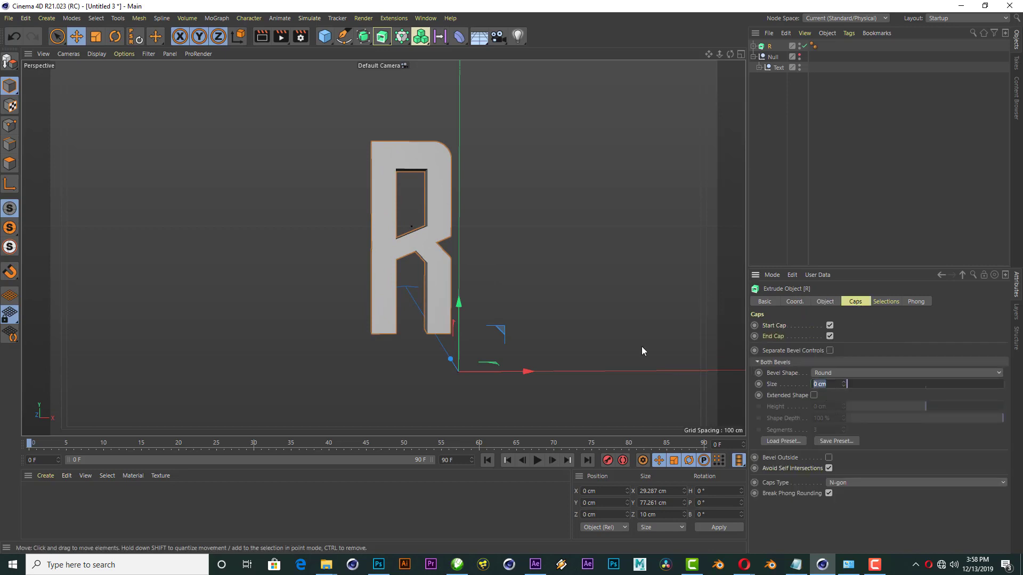
pyautogui.write('5')
pyautogui.press('Return')
pyautogui.scroll(1, 401, 163)
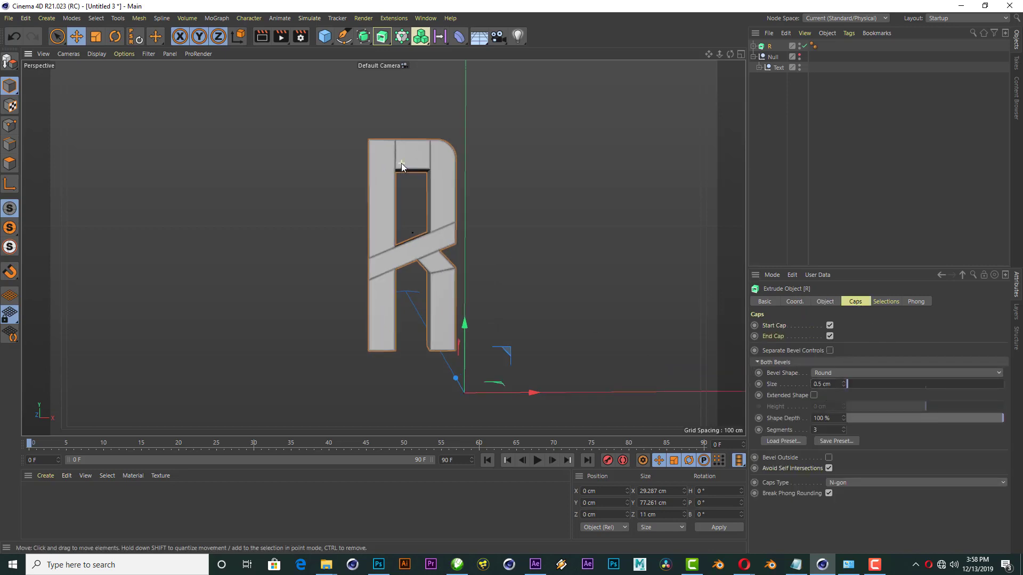
pyautogui.scroll(2, 402, 163)
pyautogui.scroll(2, 401, 163)
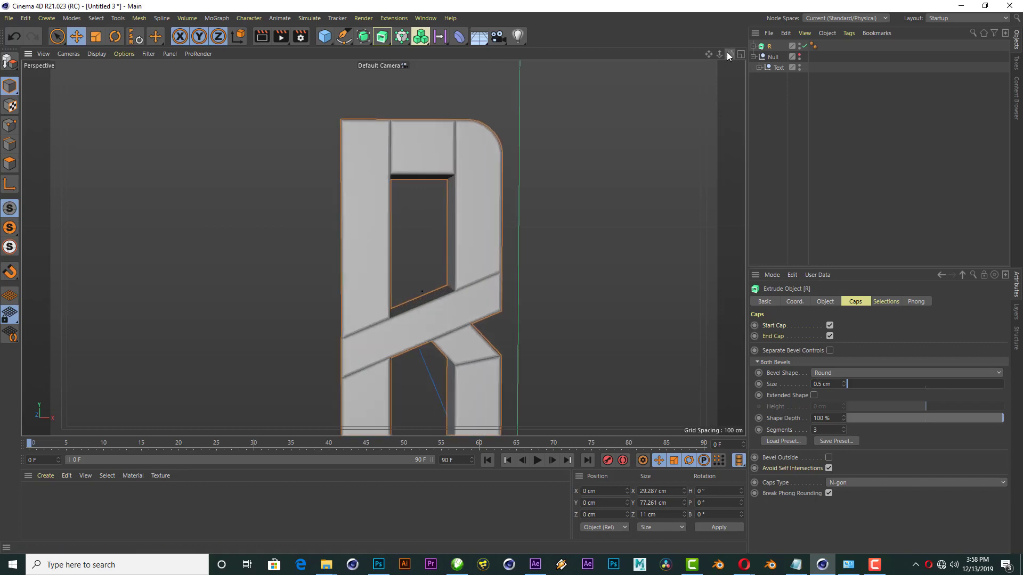
pyautogui.moveTo(728, 55)
pyautogui.mouseDown()
pyautogui.moveTo(376, 118)
pyautogui.moveTo(808, 389)
pyautogui.mouseUp()
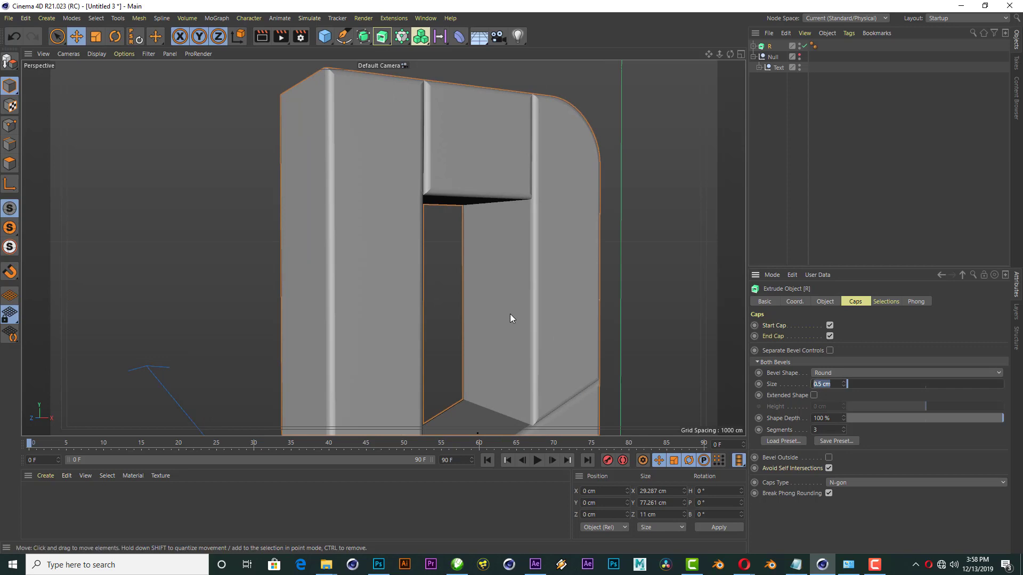
pyautogui.write('.2')
pyautogui.write('0.2')
pyautogui.press('Return')
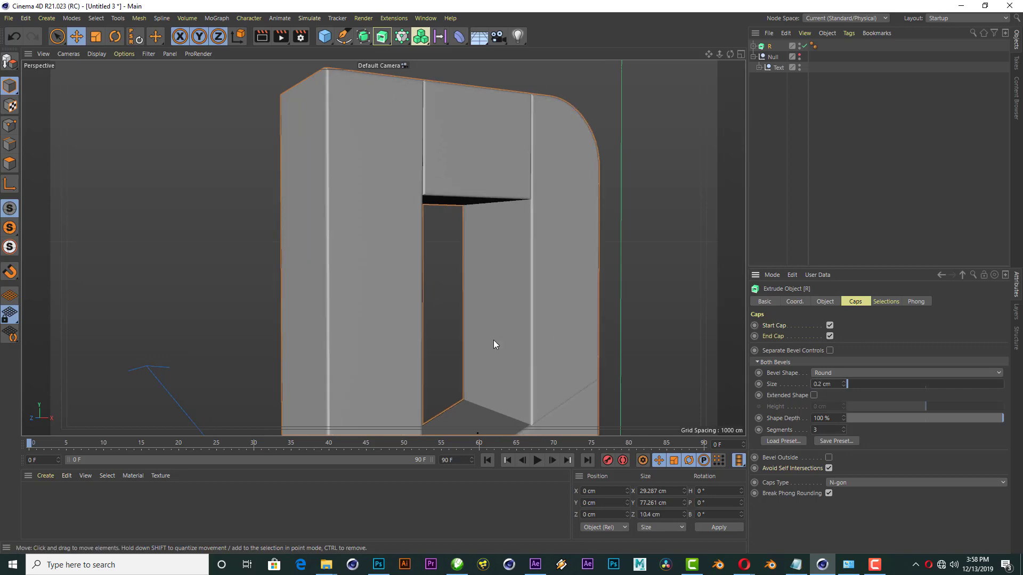
# Step: Orbit around the bevelled R and render a preview of it
pyautogui.scroll(-3, 331, 225)
pyautogui.scroll(-2, 329, 198)
pyautogui.scroll(-2, 329, 199)
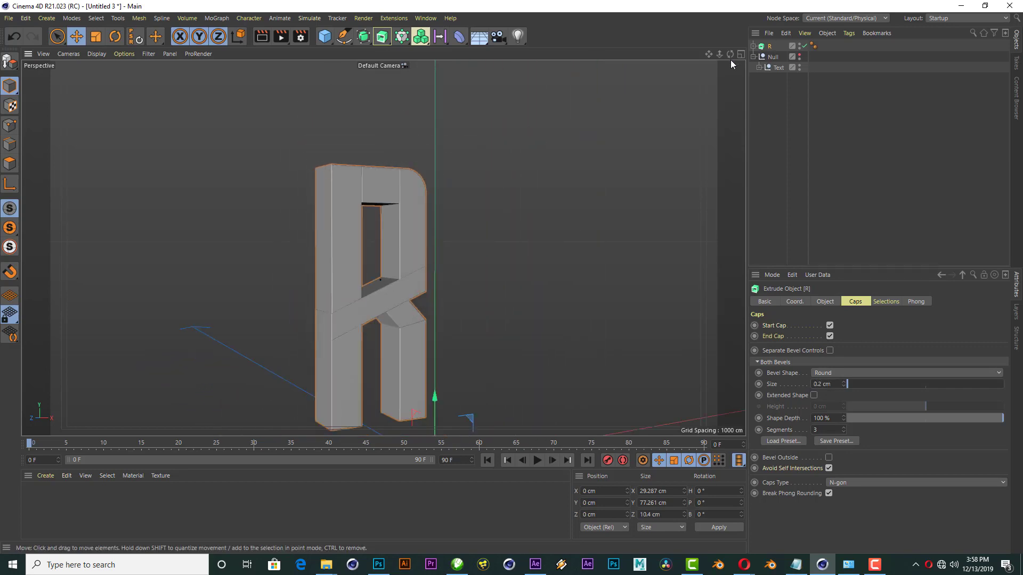
pyautogui.moveTo(730, 55); pyautogui.dragTo(692, 56)
pyautogui.moveTo(383, 248)
pyautogui.keyDown('alt'); pyautogui.mouseDown()
pyautogui.moveTo(455, 171)
pyautogui.moveTo(646, 203)
pyautogui.mouseUp(); pyautogui.keyUp('alt')
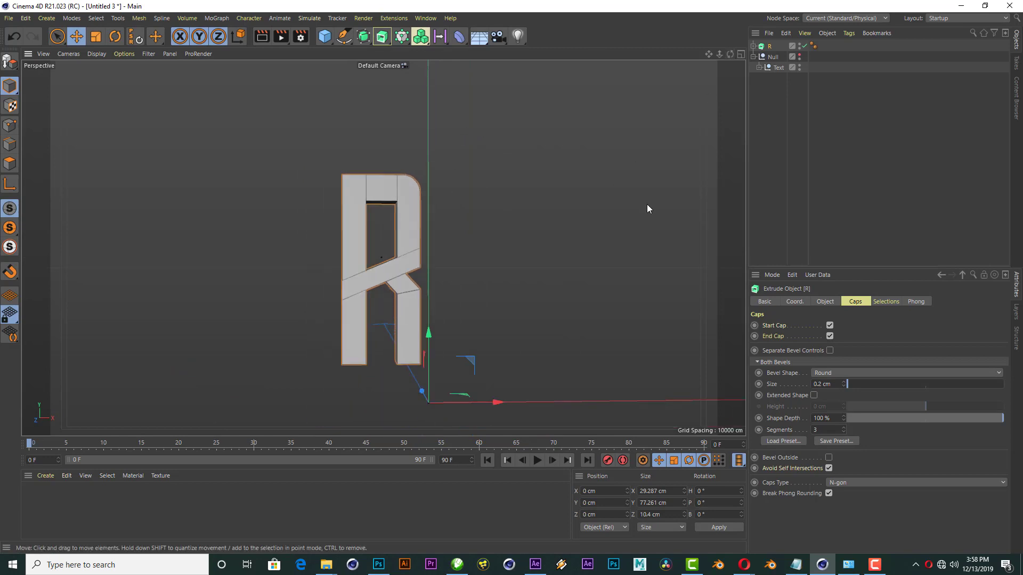
pyautogui.click(261, 43)
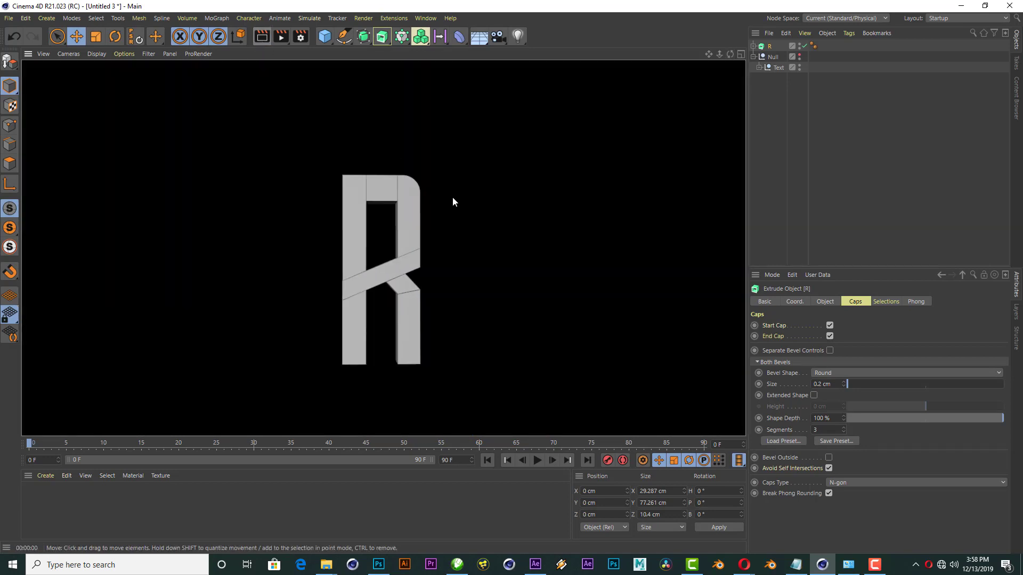
pyautogui.keyDown('alt'); pyautogui.moveTo(451, 194); pyautogui.dragTo(440, 213); pyautogui.keyUp('alt')
pyautogui.scroll(-2, 440, 213)
pyautogui.scroll(4, 402, 240)
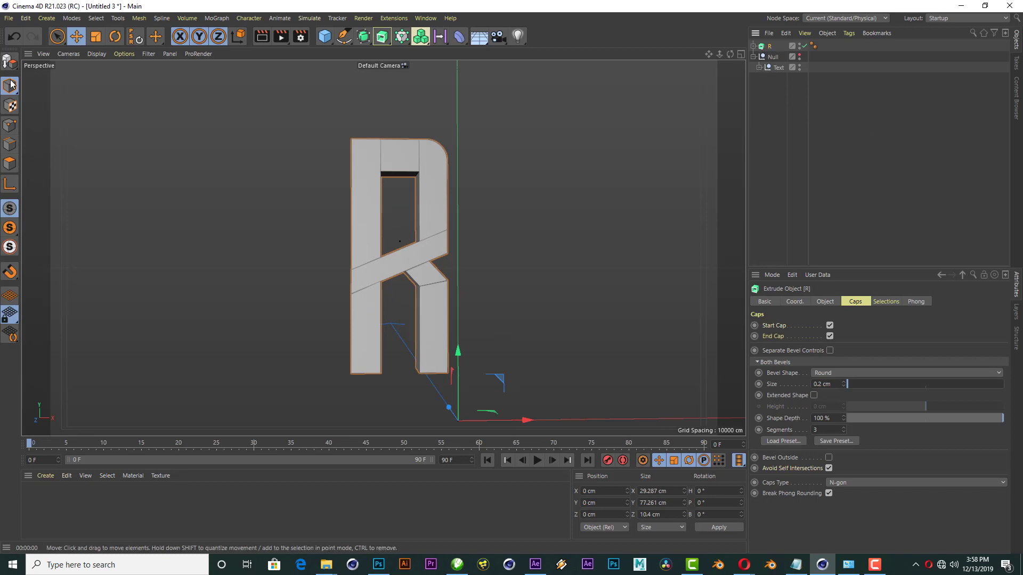
# Step: Make the extruded R editable and move the inner R up one hierarchy level
pyautogui.click(9, 62)
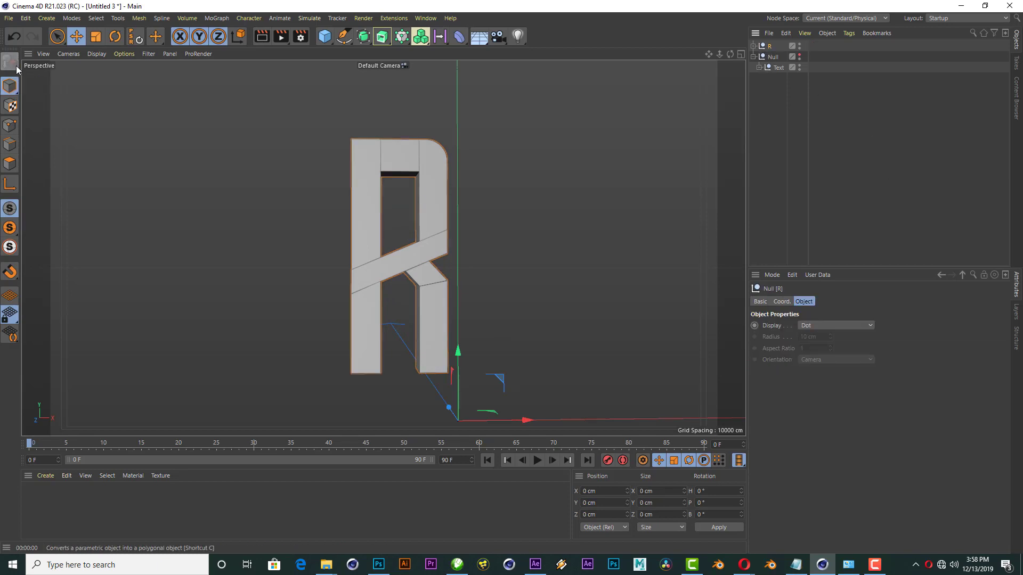
pyautogui.click(753, 46)
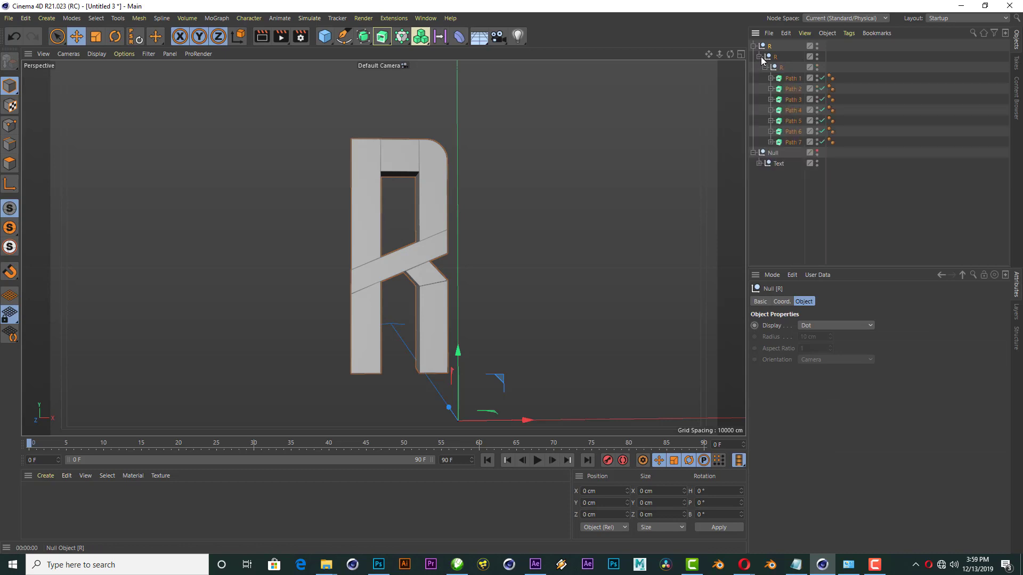
pyautogui.click(770, 68)
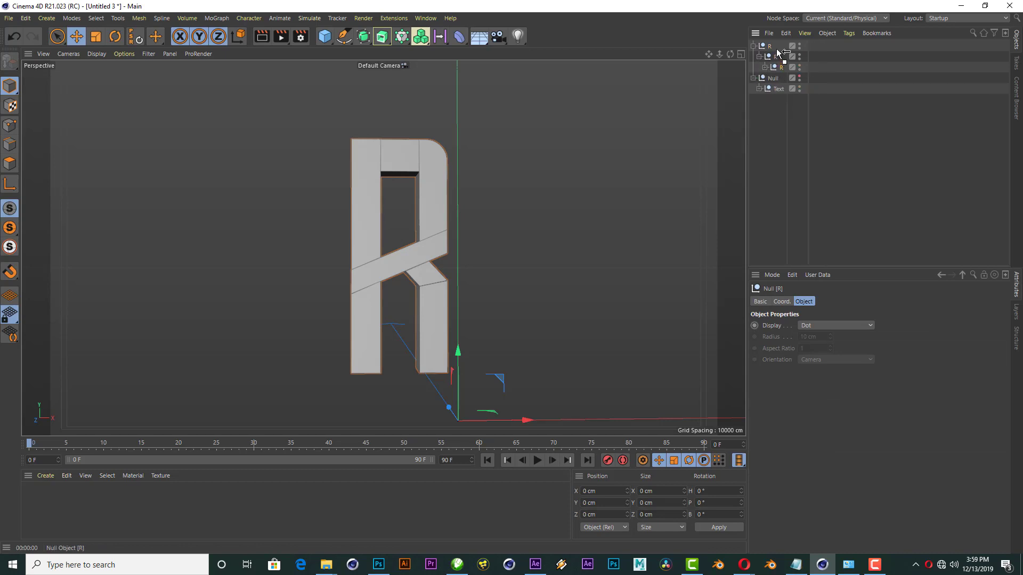
pyautogui.moveTo(774, 45); pyautogui.dragTo(770, 47)
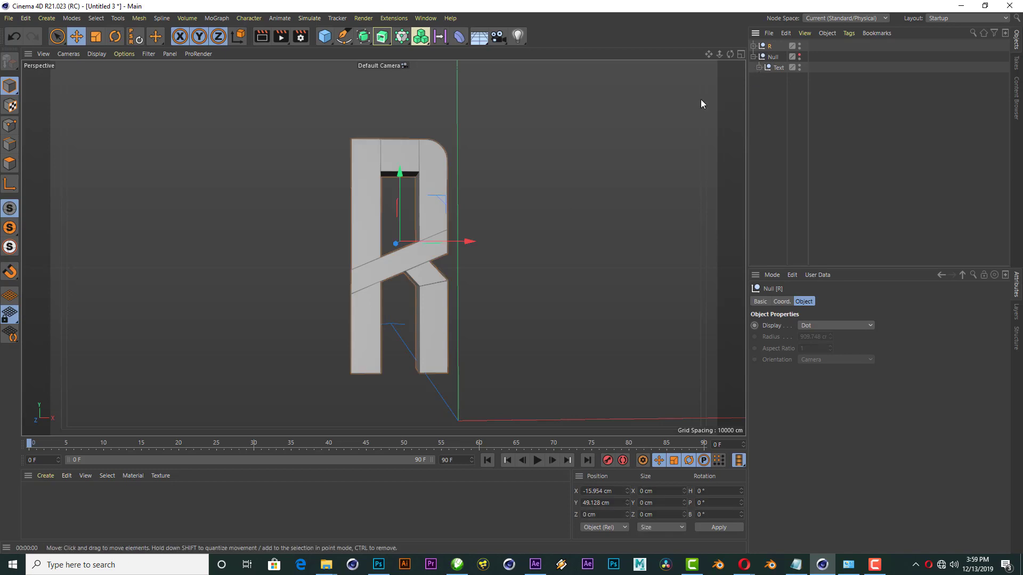
# Step: Move the R null to Z 5.025 cm and Y 46.703 cm in the Right and Front views
pyautogui.click(739, 54)
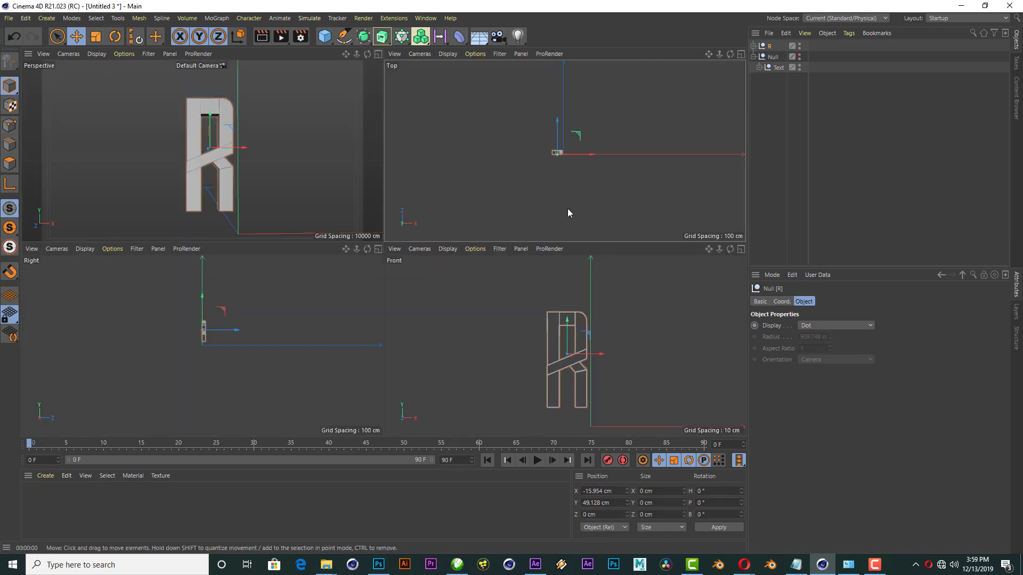
pyautogui.scroll(5, 575, 357)
pyautogui.scroll(2, 493, 355)
pyautogui.scroll(3, 213, 317)
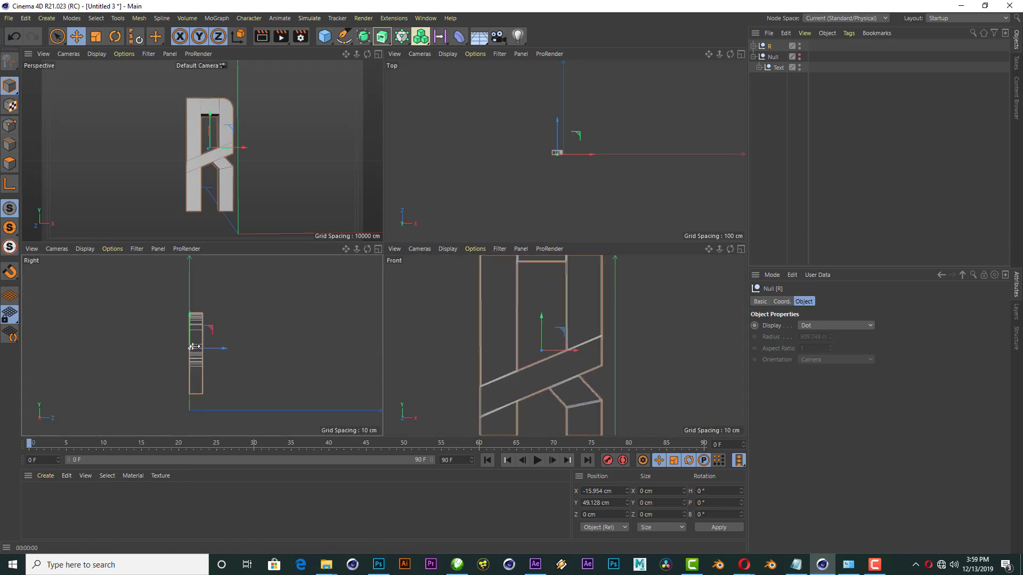
pyautogui.scroll(3, 218, 346)
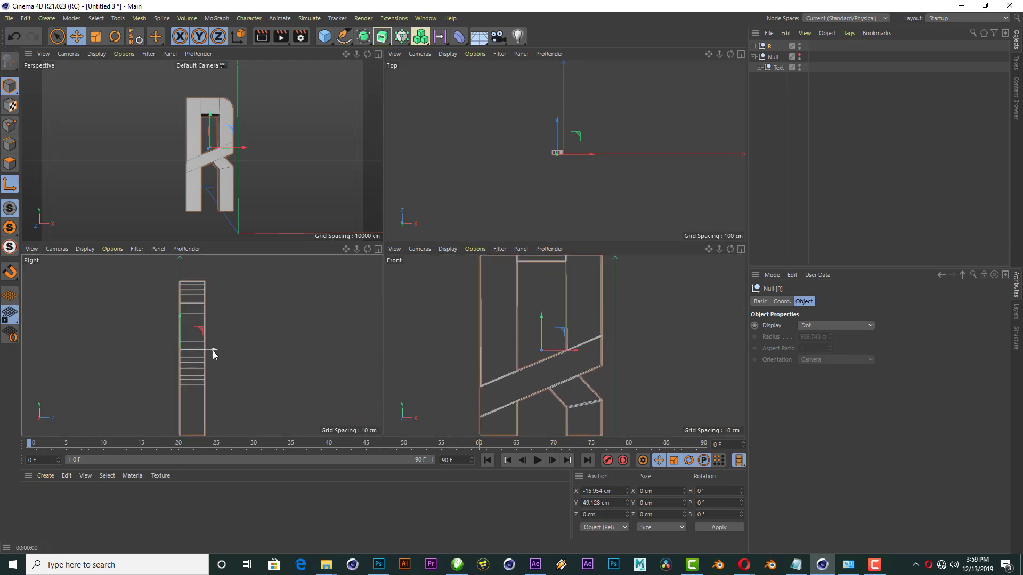
pyautogui.moveTo(213, 350); pyautogui.dragTo(229, 350)
pyautogui.scroll(-3, 557, 339)
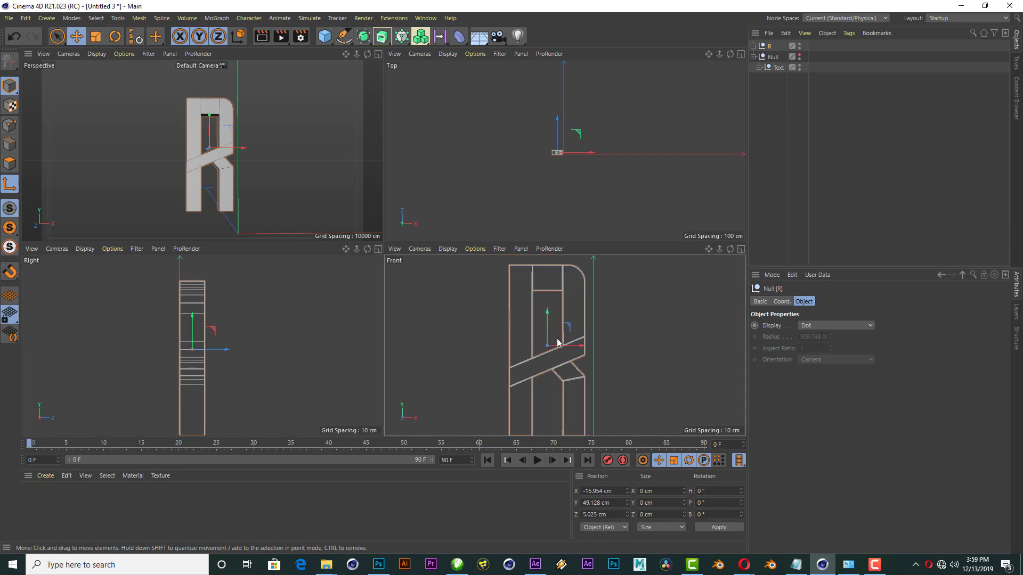
pyautogui.scroll(-2, 554, 336)
pyautogui.moveTo(552, 326); pyautogui.dragTo(552, 331)
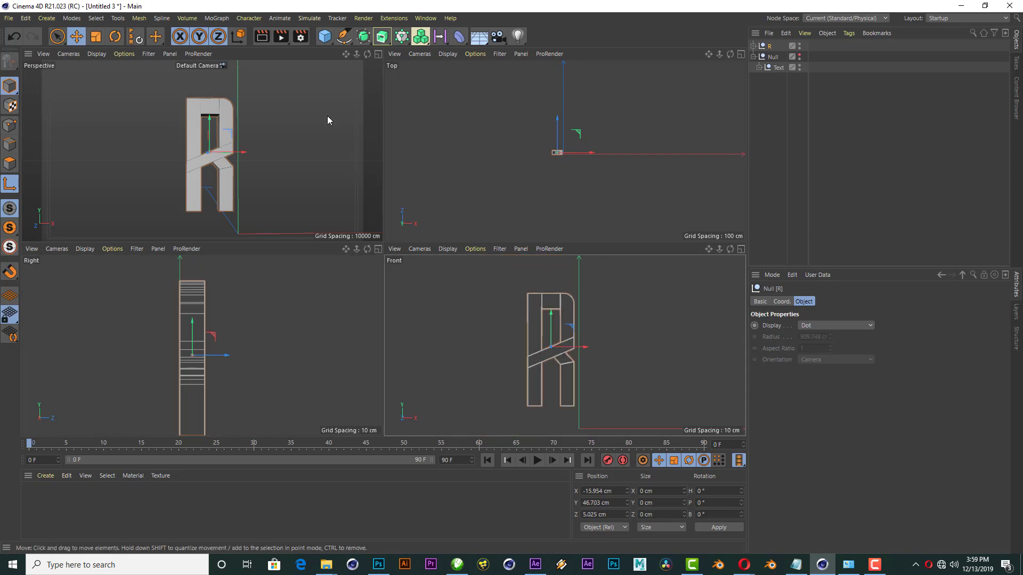
pyautogui.click(378, 54)
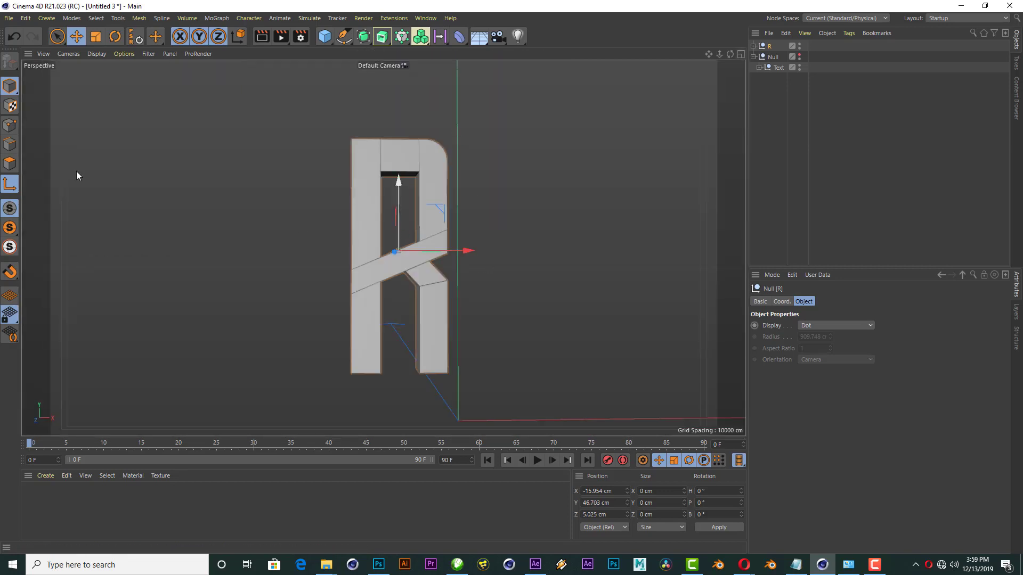
pyautogui.click(847, 171)
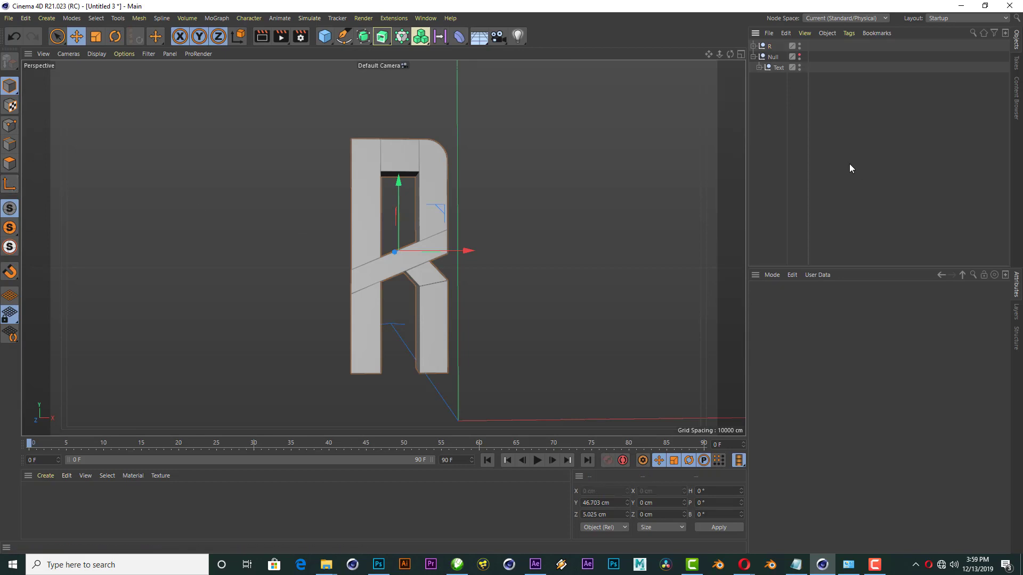
# Step: Add a MoGraph Fracture object and place it inside the R null
pyautogui.click(754, 46)
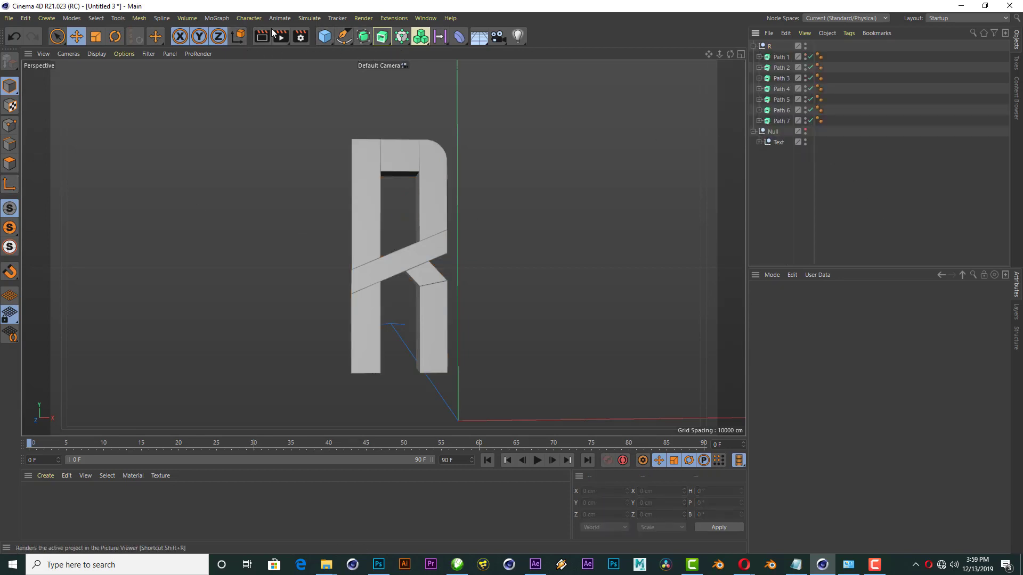
pyautogui.click(224, 20)
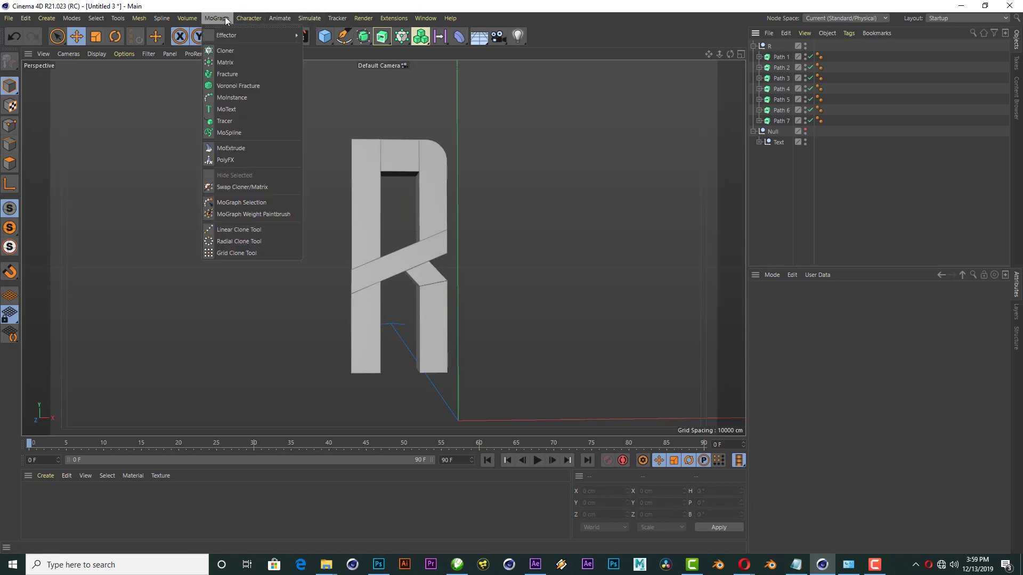
pyautogui.click(228, 74)
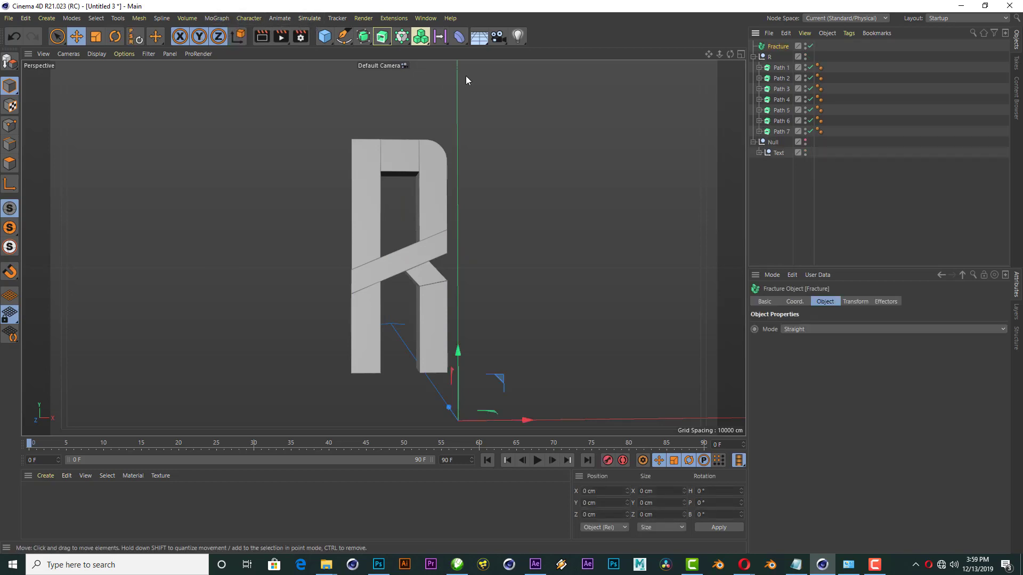
pyautogui.moveTo(779, 62); pyautogui.dragTo(776, 63)
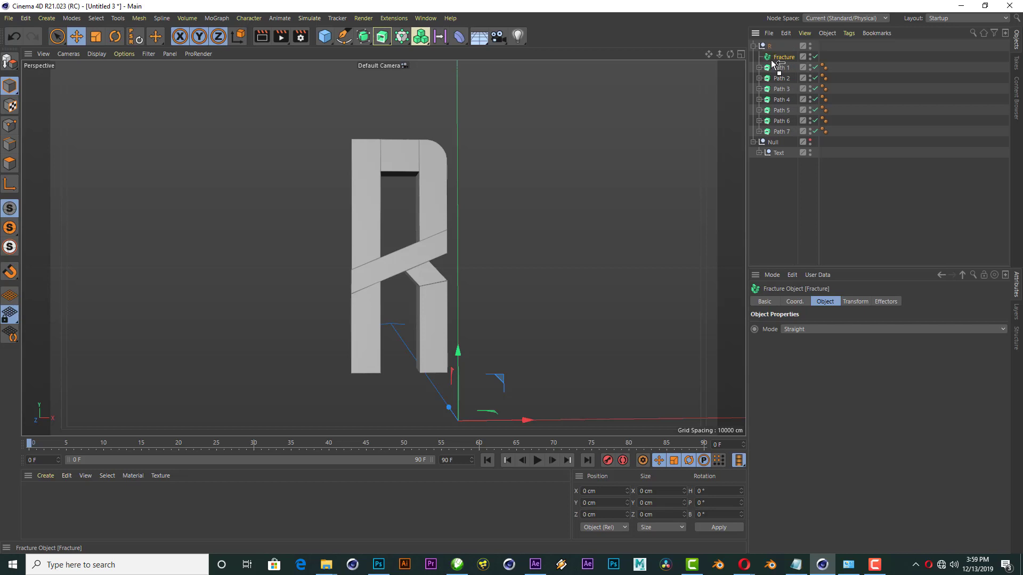
# Step: Move Path 1 through Path 7 under the Fracture object
pyautogui.click(777, 68)
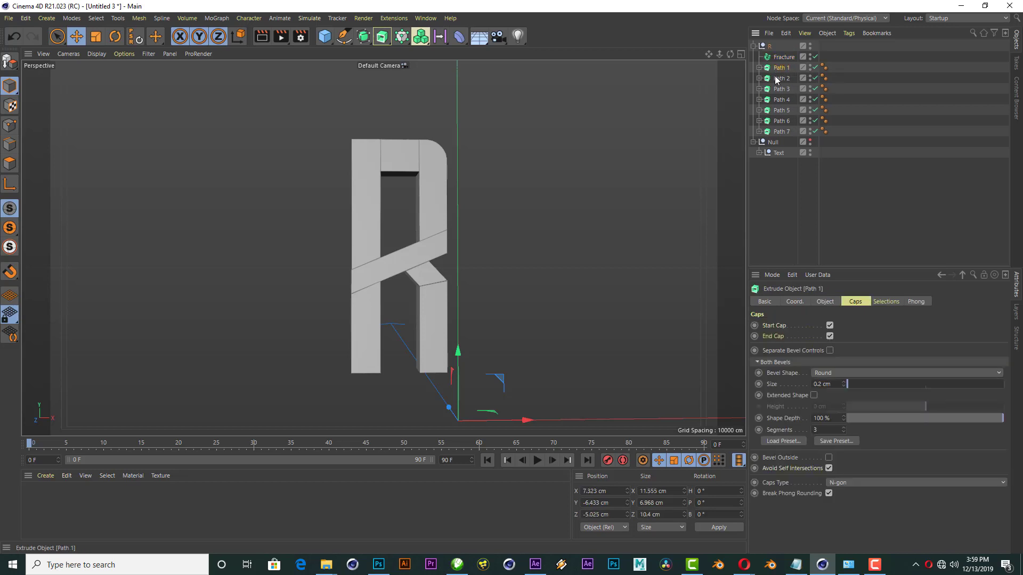
pyautogui.keyDown('shift'); pyautogui.click(783, 132); pyautogui.keyUp('shift')
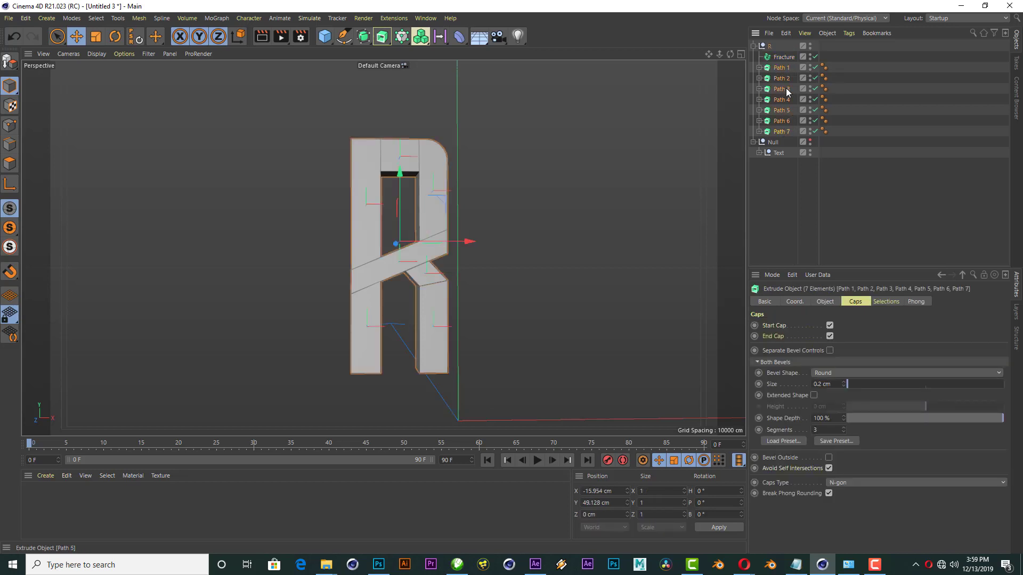
pyautogui.moveTo(786, 57); pyautogui.dragTo(785, 56)
pyautogui.click(783, 57)
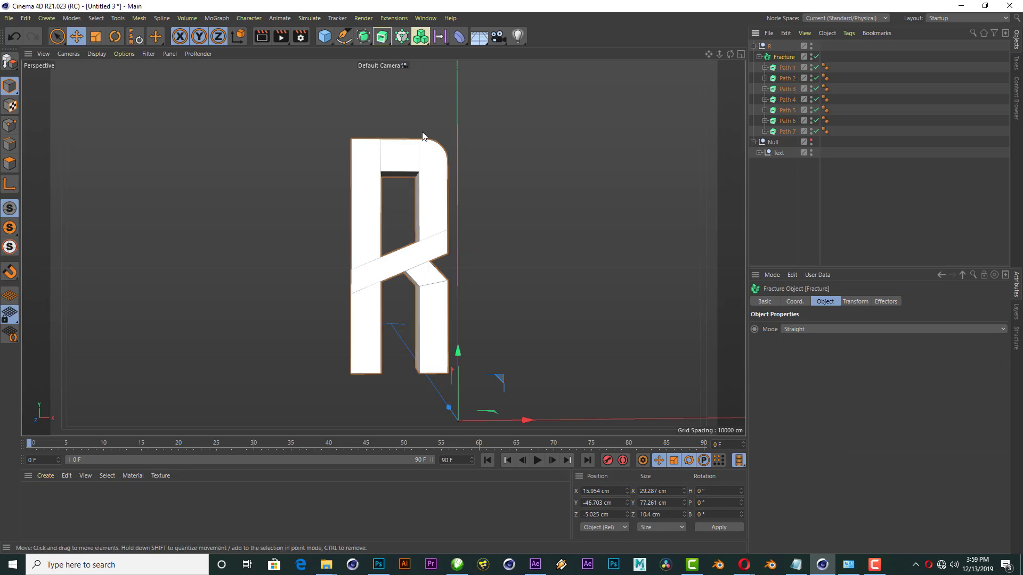
pyautogui.scroll(-3, 423, 136)
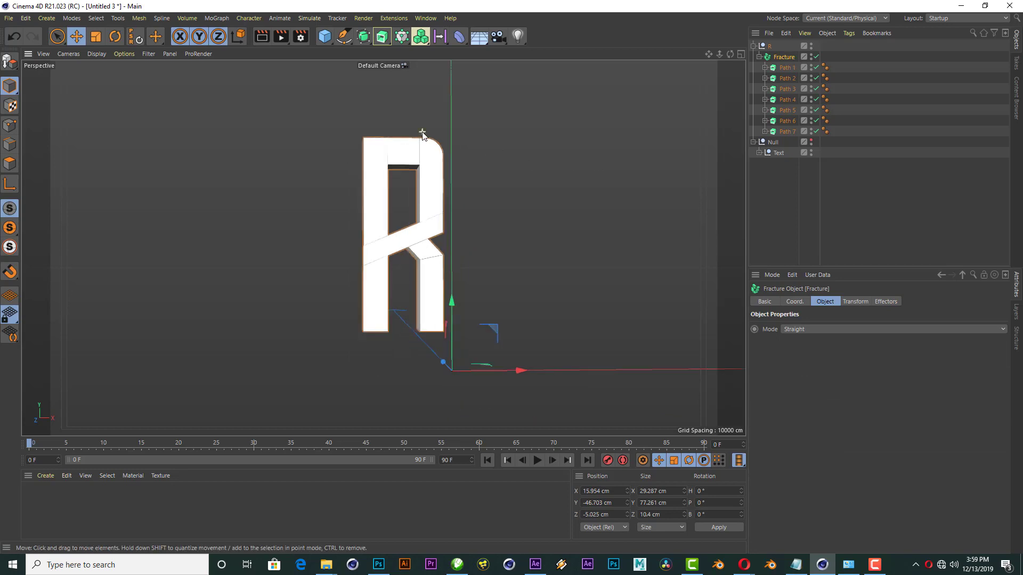
pyautogui.scroll(2, 426, 129)
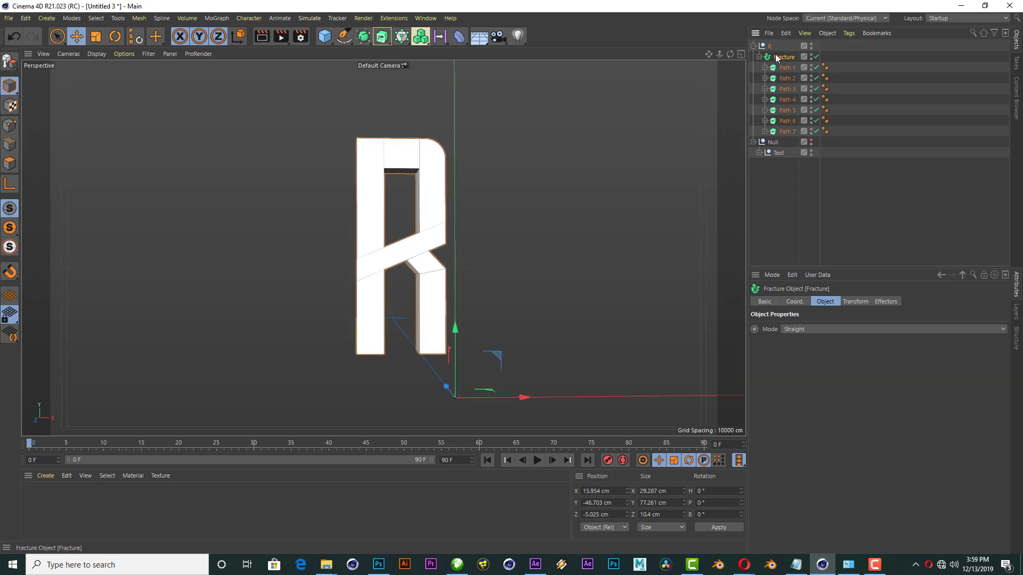
# Step: Add a Random effector with rotation enabled and a 79° heading rotation
pyautogui.click(221, 20)
pyautogui.moveTo(226, 36)
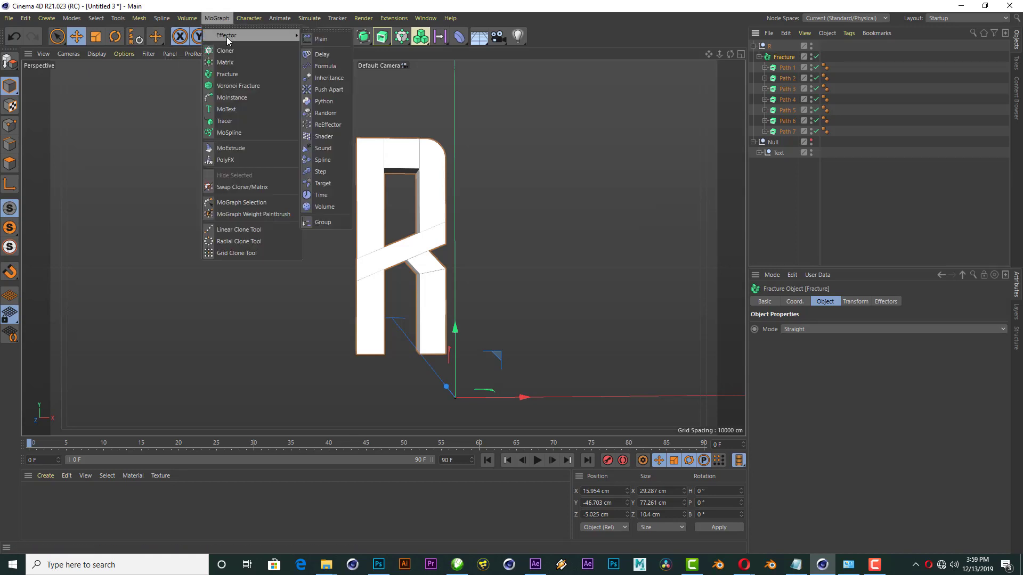
pyautogui.click(323, 115)
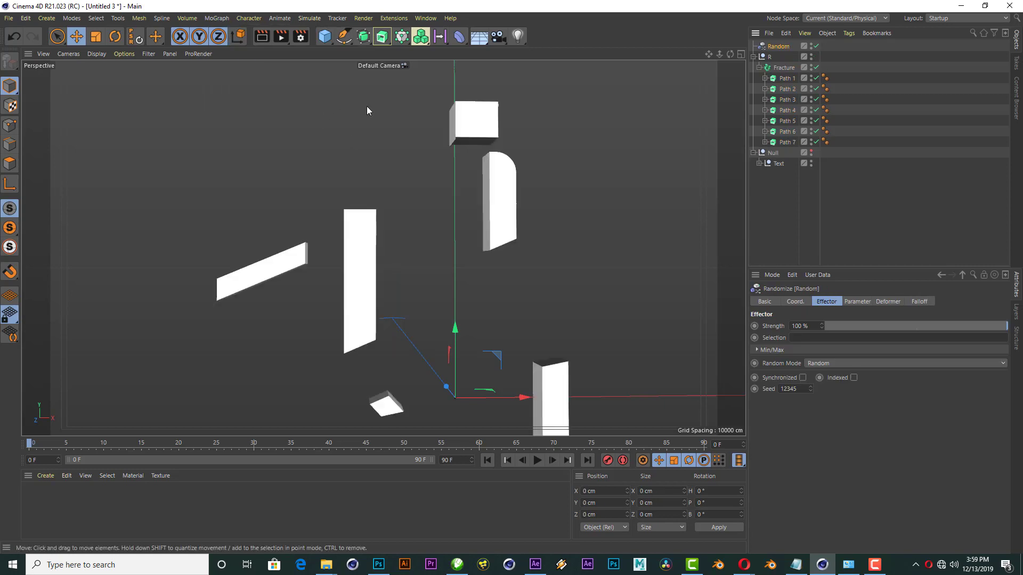
pyautogui.scroll(-2, 360, 159)
pyautogui.scroll(-2, 352, 157)
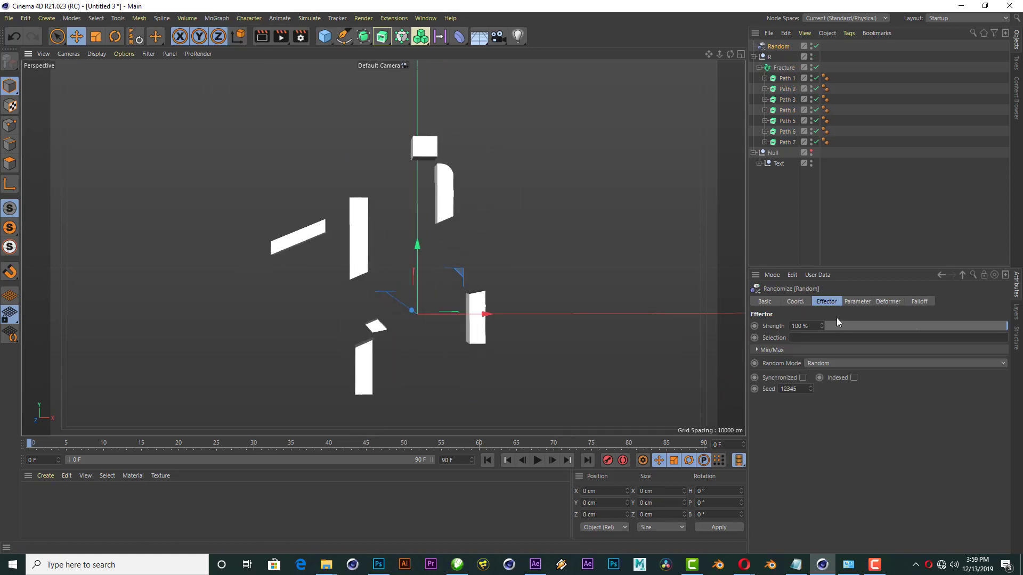
pyautogui.click(859, 302)
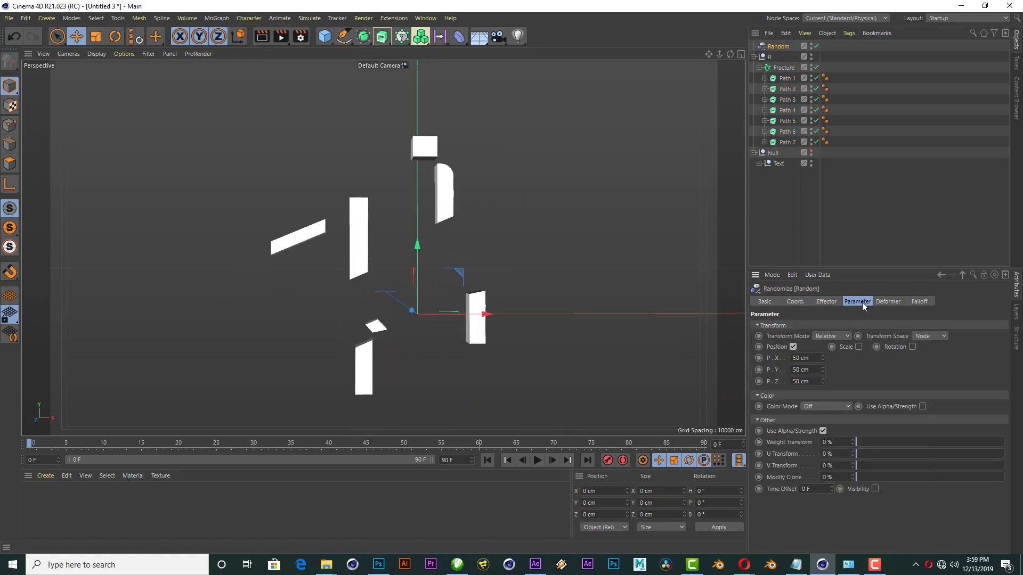
pyautogui.click(913, 347)
pyautogui.moveTo(944, 357); pyautogui.dragTo(941, 392)
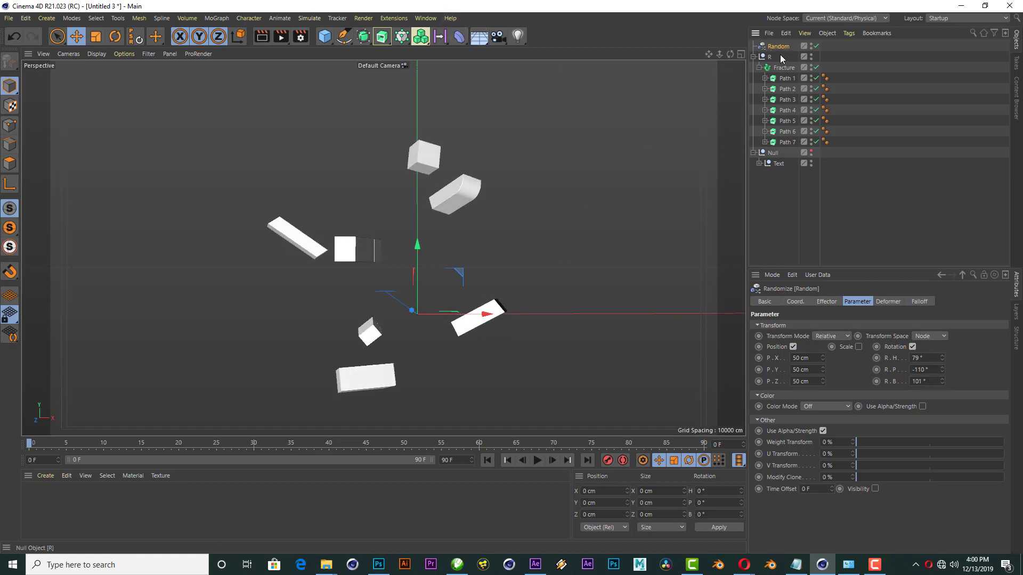
# Step: Move Random into R above Fracture, set pitch rotation to 90° and adjust bank
pyautogui.moveTo(778, 46); pyautogui.dragTo(785, 63)
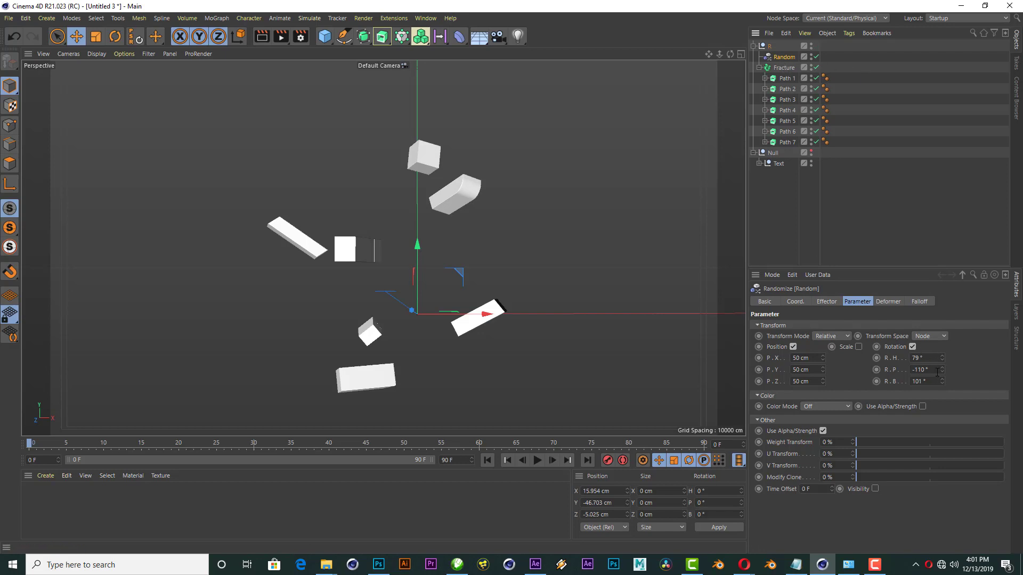
pyautogui.press('Return')
pyautogui.write('90')
pyautogui.press('Return')
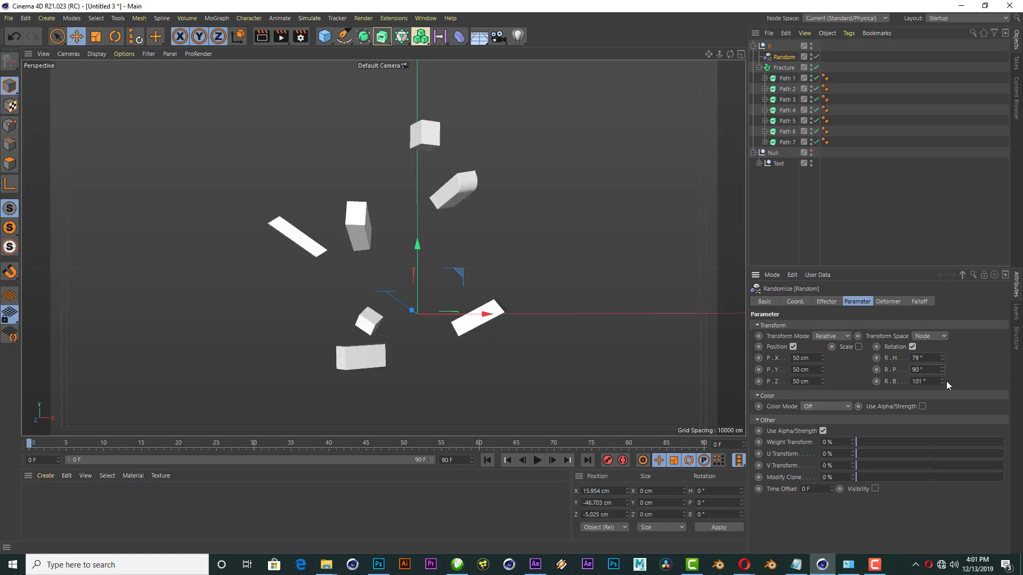
pyautogui.moveTo(942, 380)
pyautogui.mouseDown()
pyautogui.moveTo(942, 415)
pyautogui.moveTo(941, 381)
pyautogui.mouseUp()
# Step: Set the Random position offsets: Y 0, Z 339 cm, X raised to 93 cm
pyautogui.doubleClick(805, 370)
pyautogui.write('0')
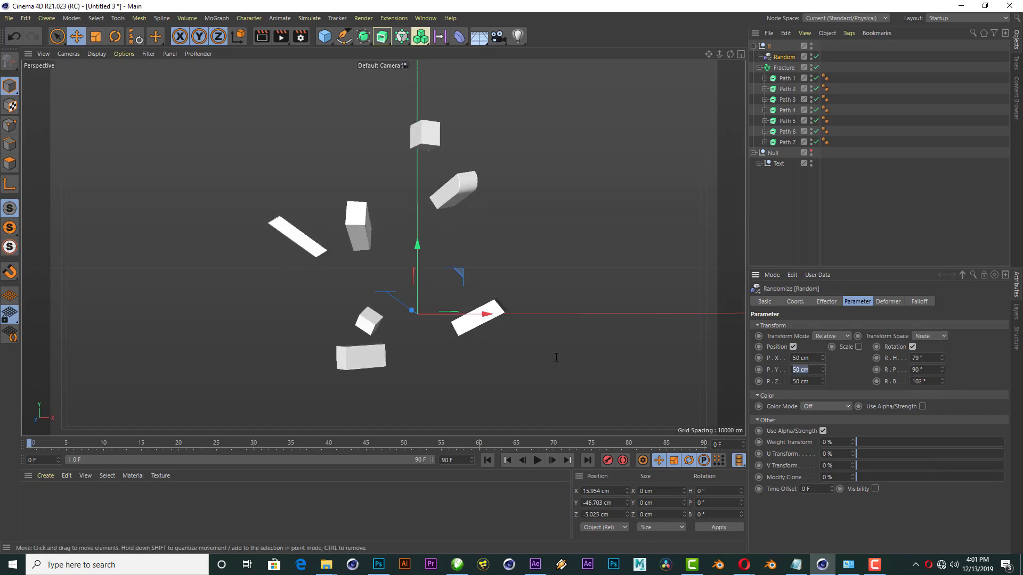
pyautogui.press('Return')
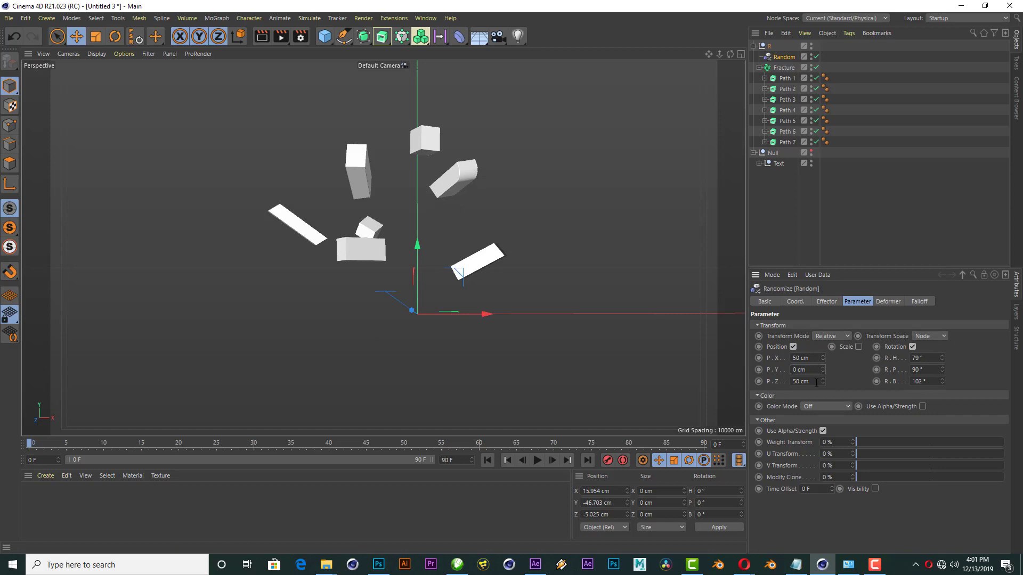
pyautogui.moveTo(824, 383); pyautogui.dragTo(824, 231)
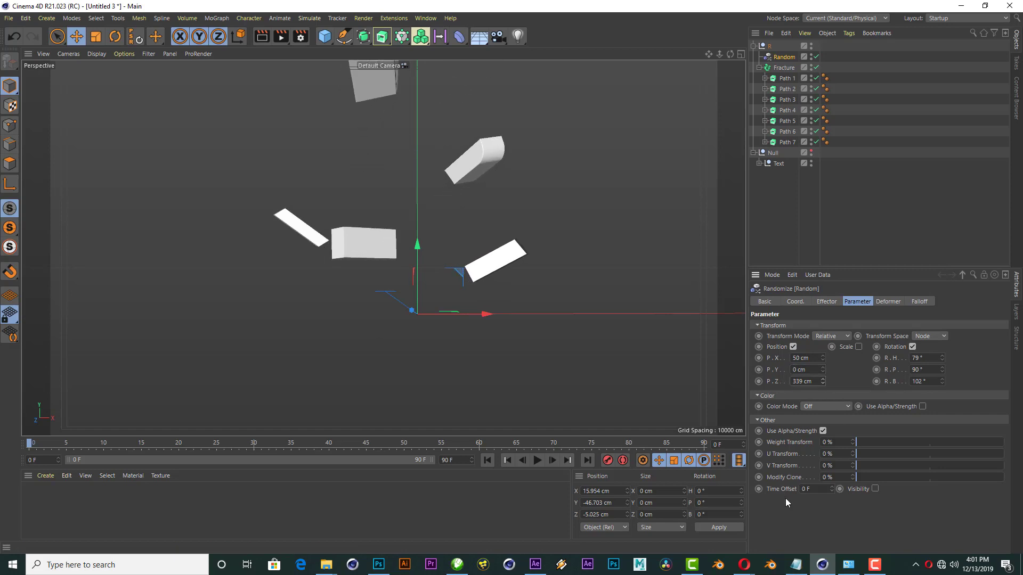
pyautogui.moveTo(706, 58); pyautogui.dragTo(781, 222)
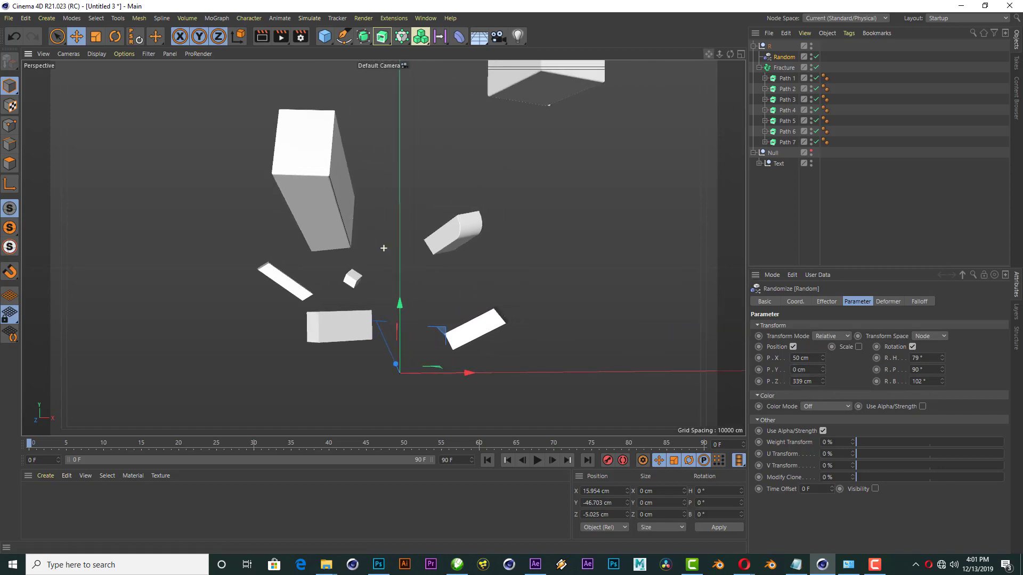
pyautogui.moveTo(822, 355); pyautogui.dragTo(822, 332)
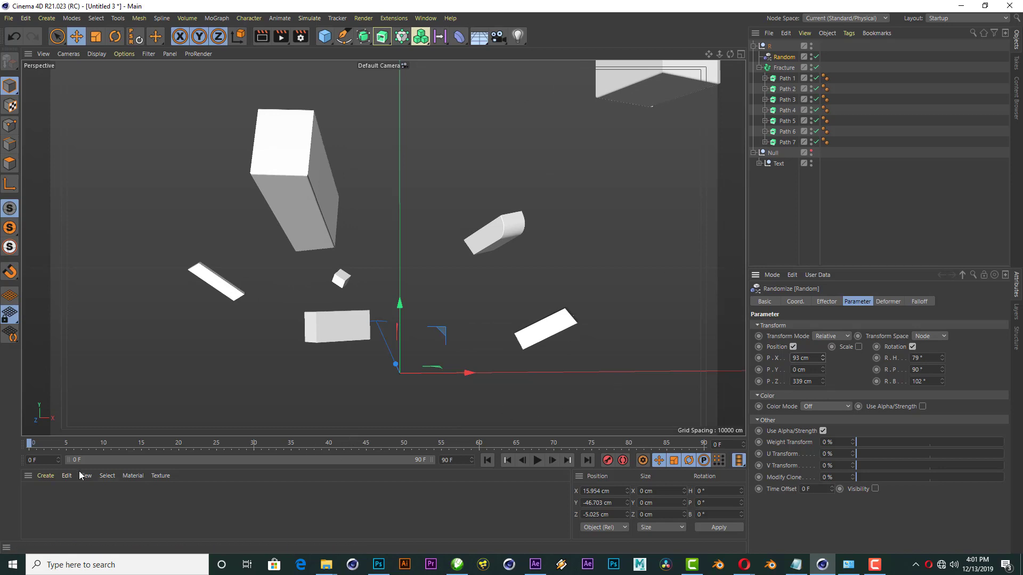
# Step: Preview the scatter on the timeline, then disable the Random effector so R reassembles
pyautogui.moveTo(180, 445); pyautogui.dragTo(388, 447)
pyautogui.moveTo(97, 434); pyautogui.dragTo(4, 440)
pyautogui.click(759, 358)
pyautogui.click(758, 357)
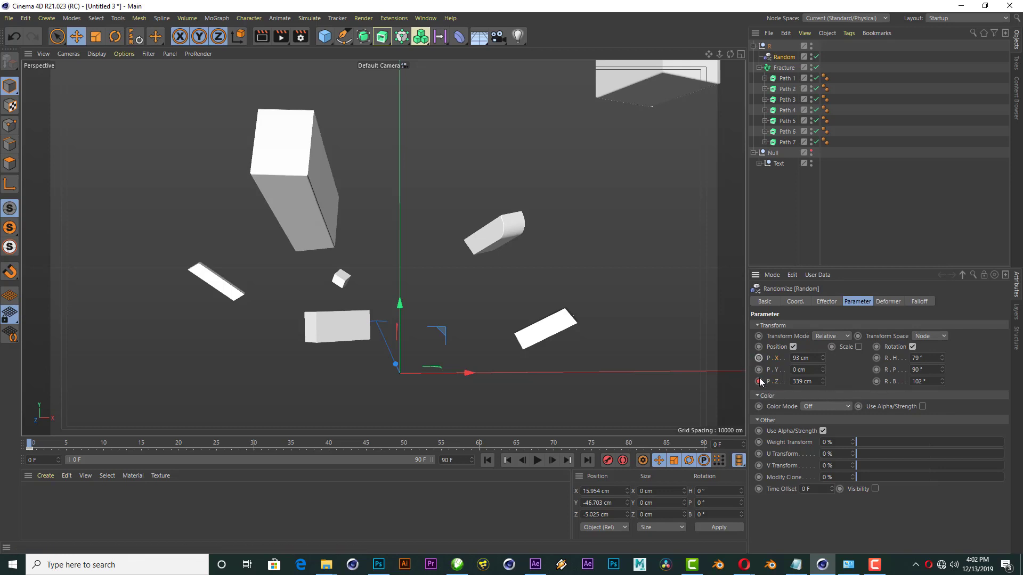
pyautogui.click(816, 56)
# Step: Hide the R letter group in the viewport
pyautogui.moveTo(408, 314); pyautogui.dragTo(429, 293, button='middle')
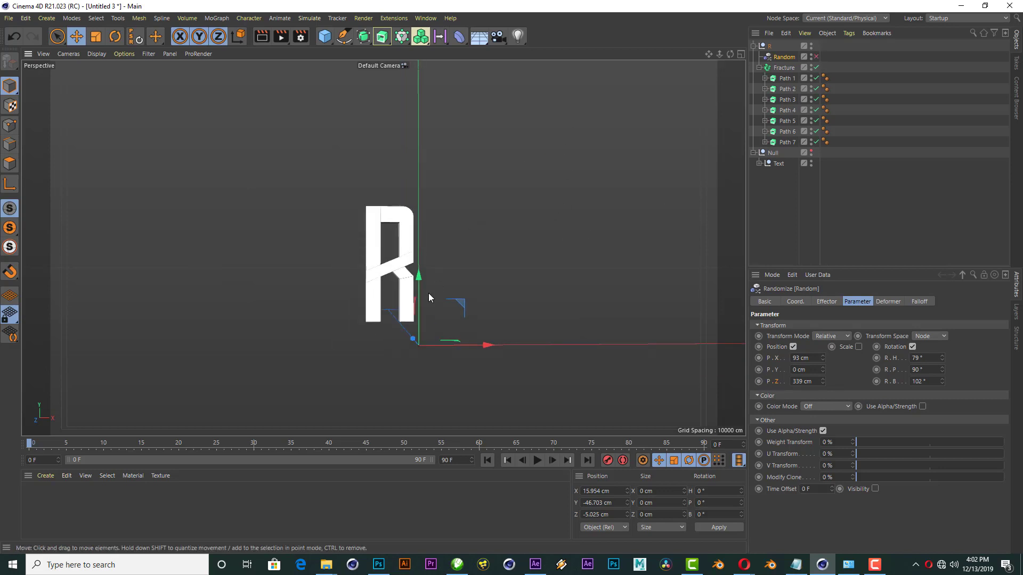
pyautogui.click(759, 163)
pyautogui.click(760, 164)
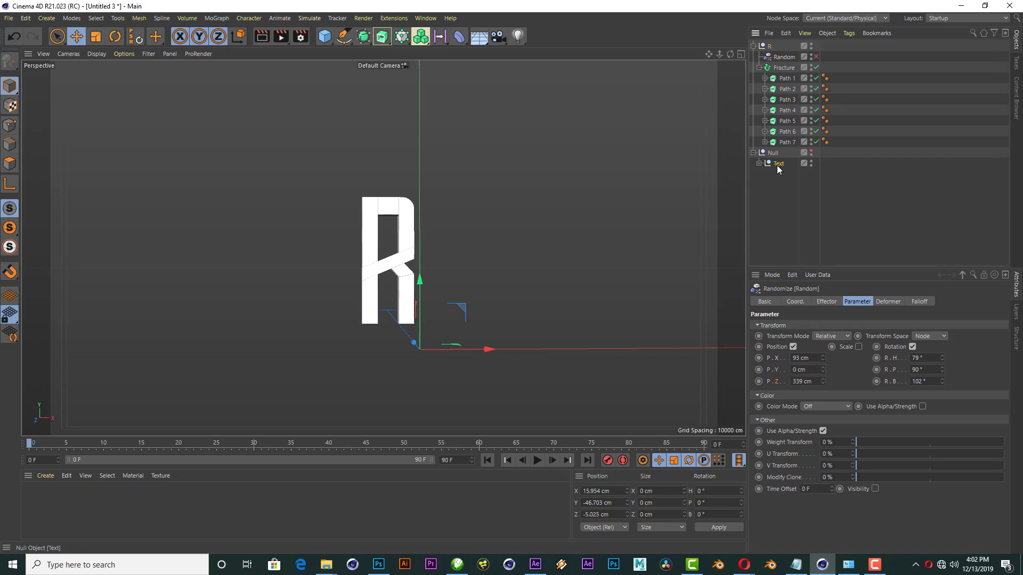
pyautogui.click(778, 164)
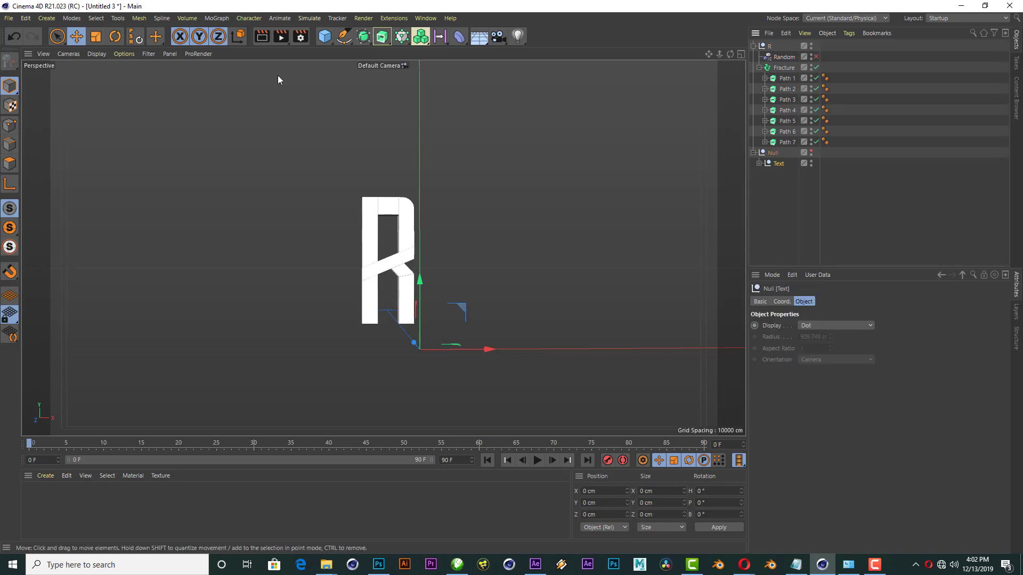
pyautogui.click(811, 45)
# Step: Add an Extrude object and put a copy of the Text under it
pyautogui.click(382, 36)
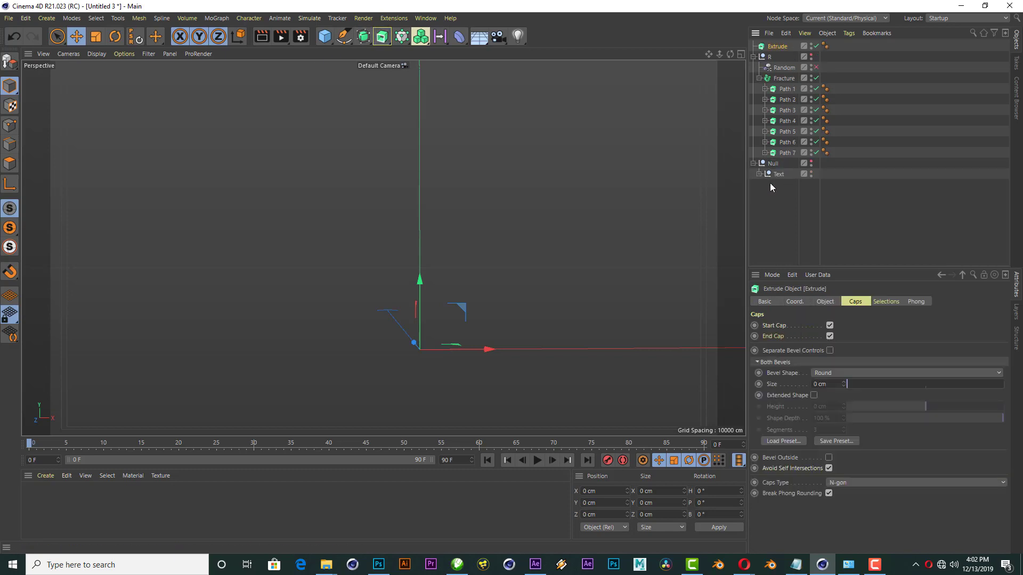
pyautogui.click(760, 175)
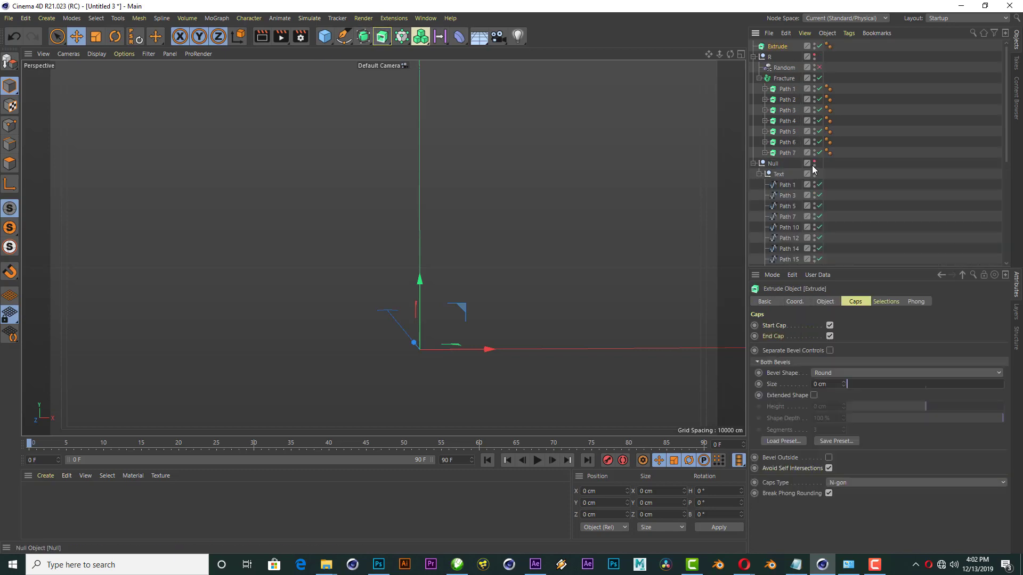
pyautogui.click(759, 174)
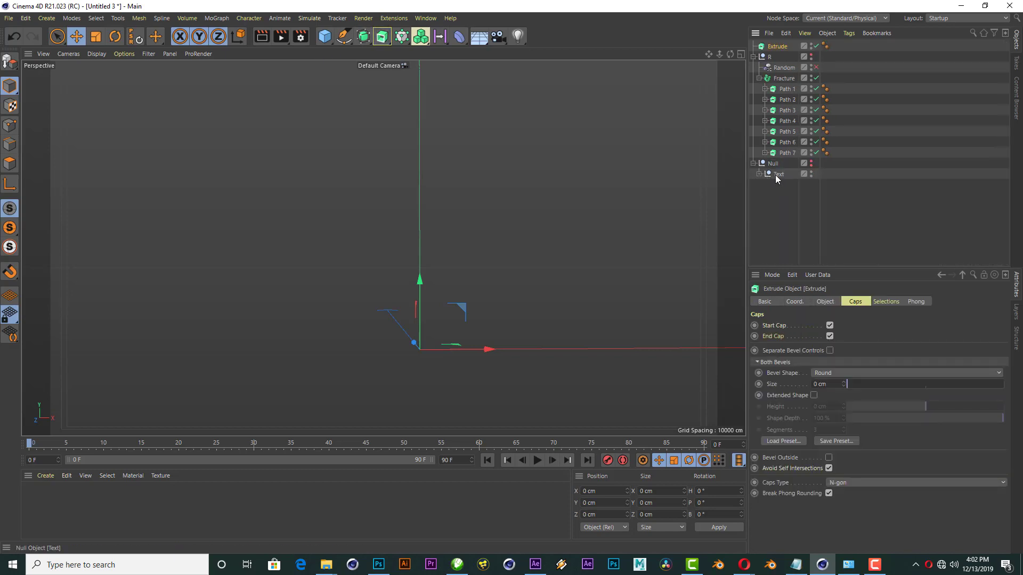
pyautogui.keyDown('ctrl'); pyautogui.moveTo(783, 47); pyautogui.dragTo(782, 48); pyautogui.keyUp('ctrl')
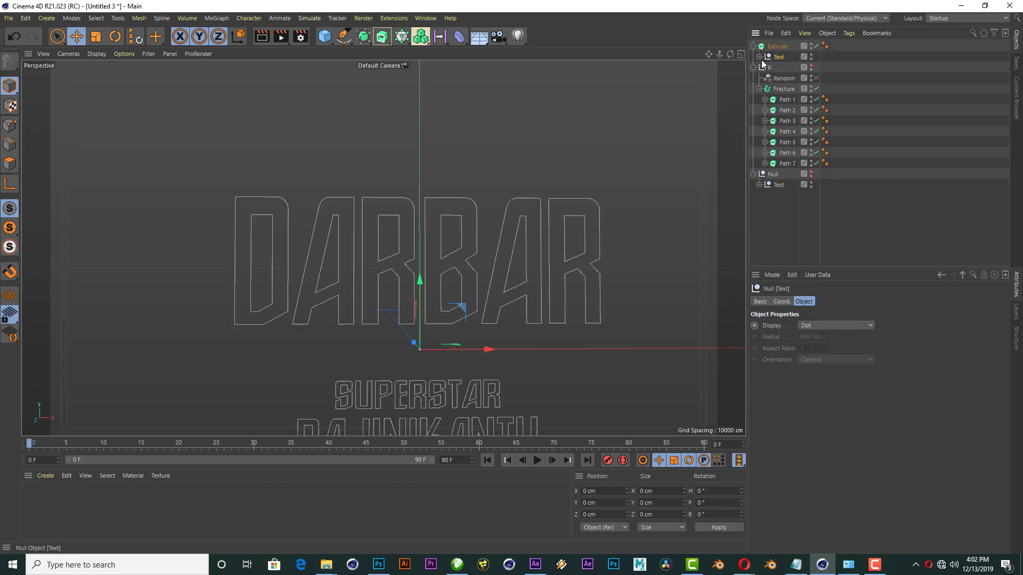
pyautogui.click(759, 57)
# Step: Delete the SUPERSTAR subtitle paths (Path 14–40) from the copied Text, keeping DARBAR
pyautogui.click(784, 68)
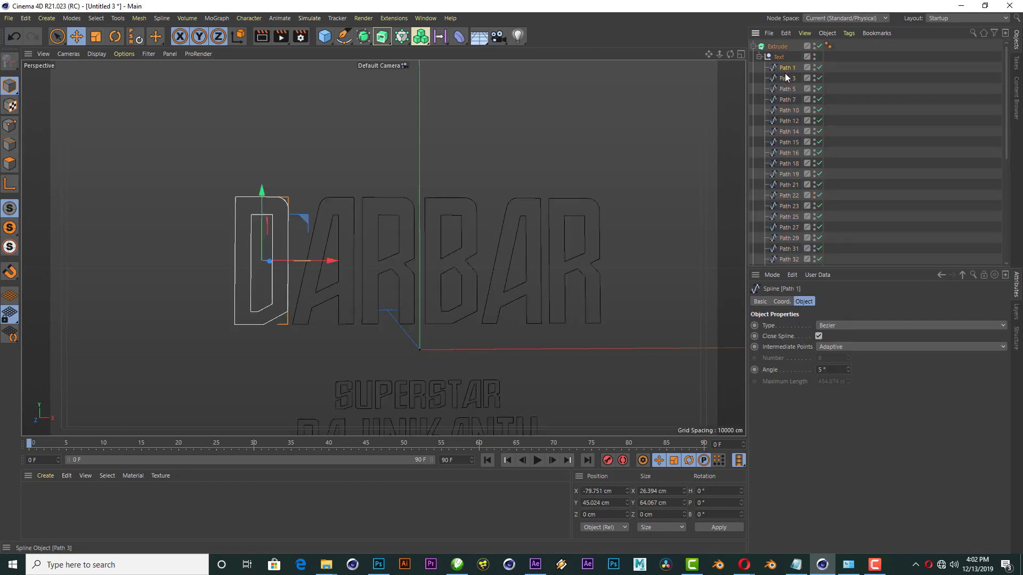
pyautogui.keyDown('shift'); pyautogui.click(785, 80); pyautogui.keyUp('shift')
pyautogui.keyDown('shift'); pyautogui.click(785, 100); pyautogui.keyUp('shift')
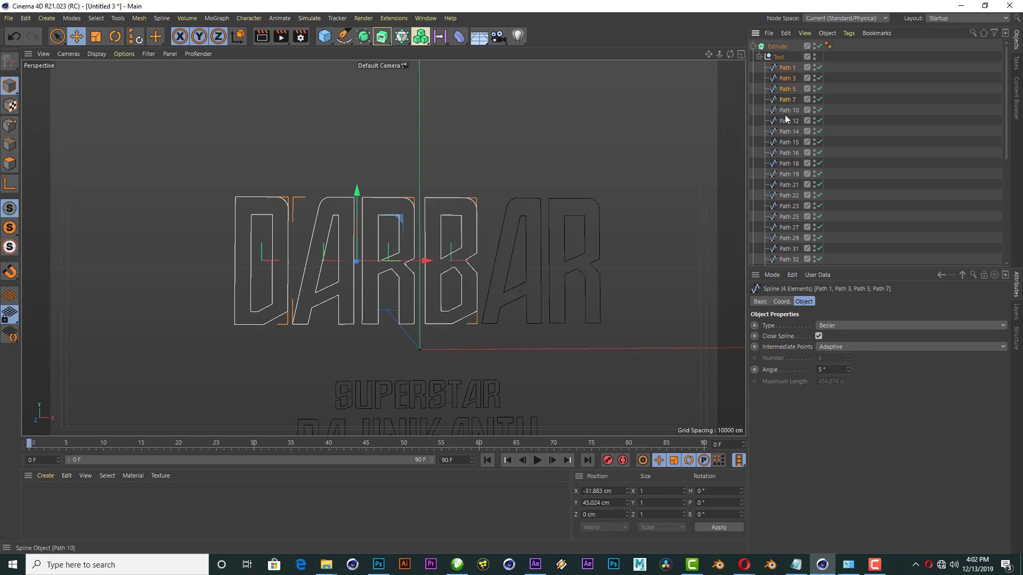
pyautogui.keyDown('shift'); pyautogui.click(785, 110); pyautogui.keyUp('shift')
pyautogui.keyDown('shift'); pyautogui.click(784, 122); pyautogui.keyUp('shift')
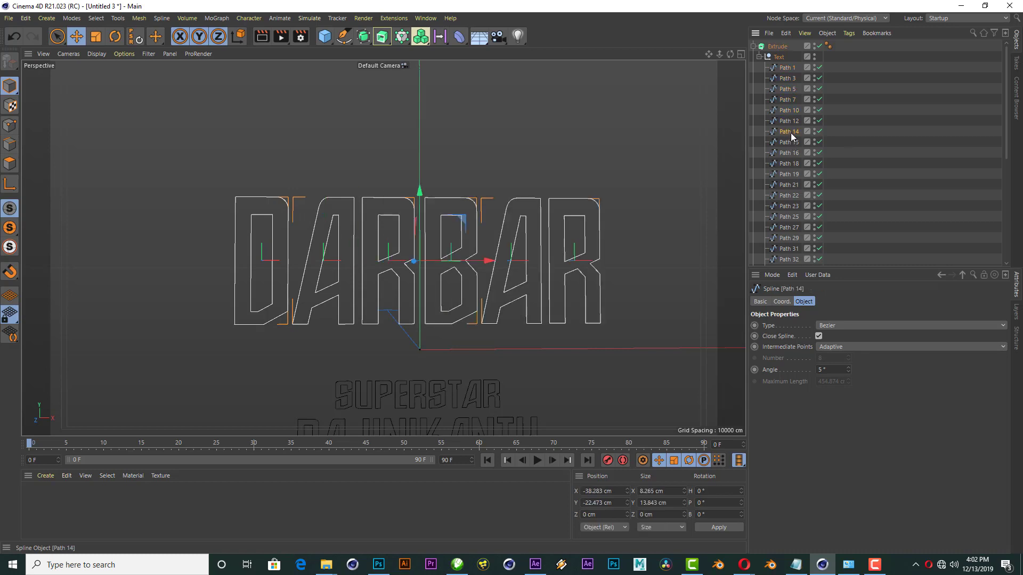
pyautogui.click(789, 132)
pyautogui.scroll(-4, 792, 181)
pyautogui.keyDown('shift'); pyautogui.click(785, 206); pyautogui.keyUp('shift')
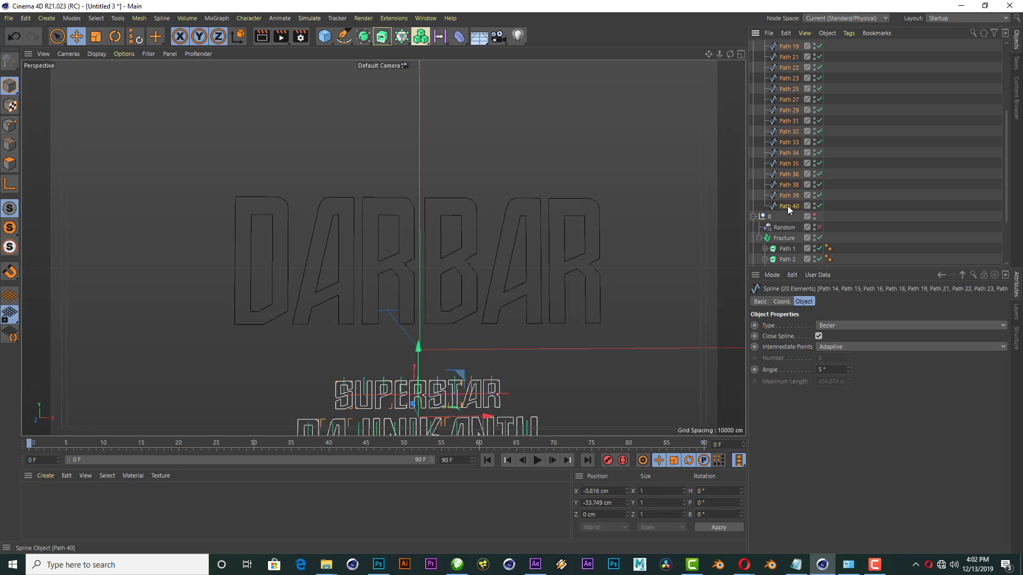
pyautogui.press('Delete')
pyautogui.click(759, 57)
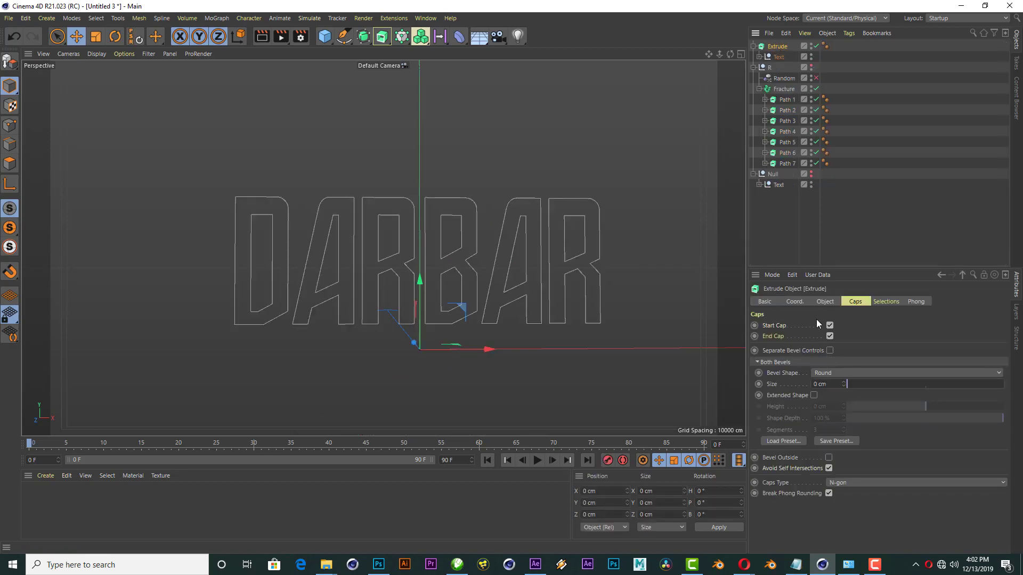
# Step: Make the Extrude hierarchical, raise its axis to Y 45.181 cm, show four views, unhide R
pyautogui.click(825, 303)
pyautogui.click(820, 371)
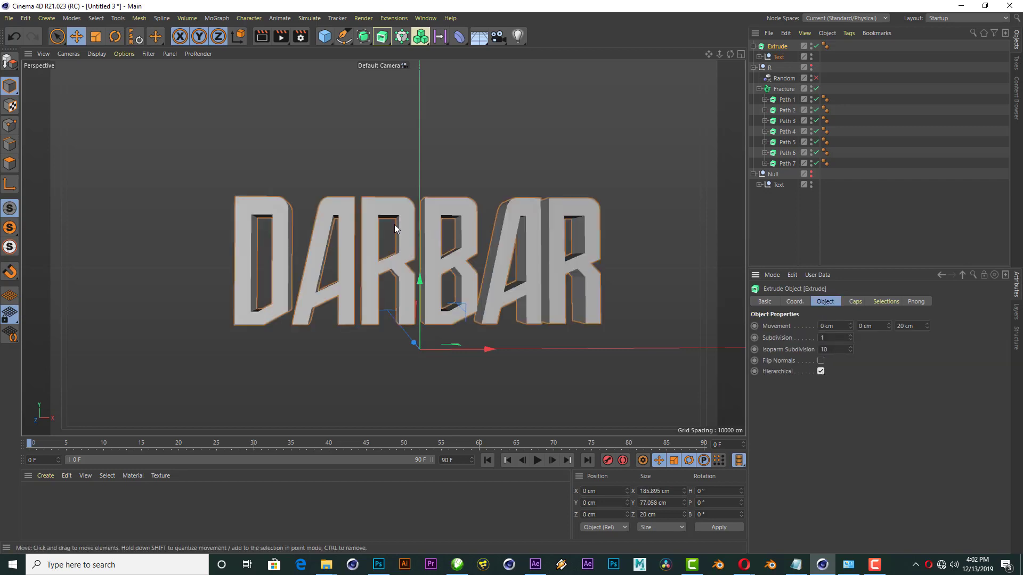
pyautogui.scroll(-2, 426, 225)
pyautogui.scroll(1, 459, 225)
pyautogui.click(9, 184)
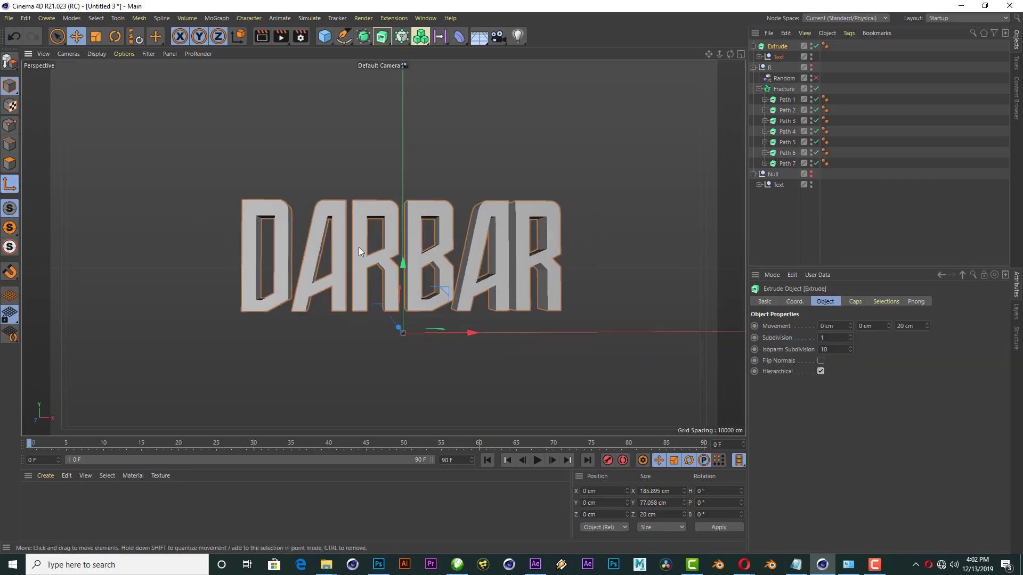
pyautogui.moveTo(402, 261); pyautogui.dragTo(413, 183)
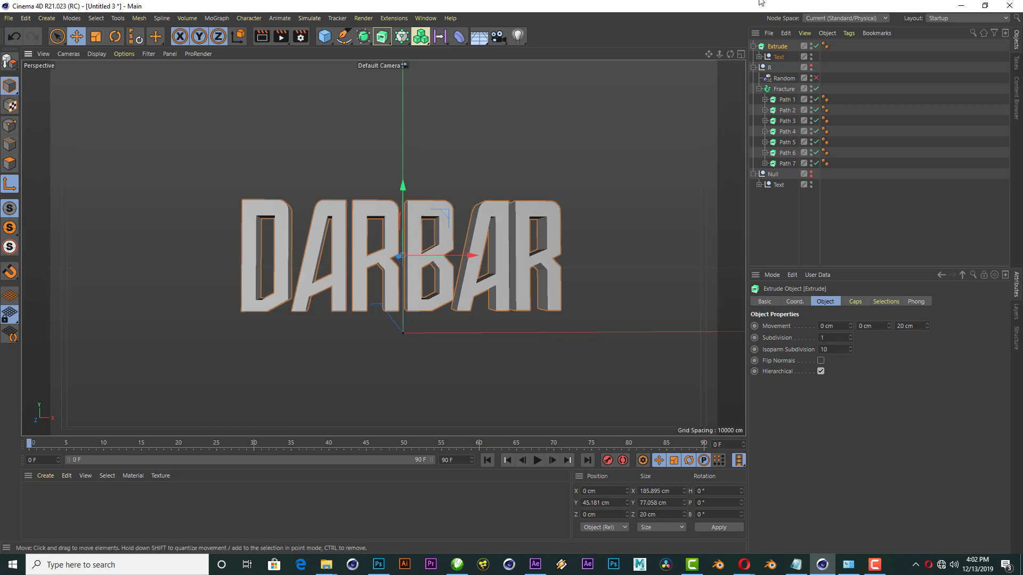
pyautogui.click(741, 55)
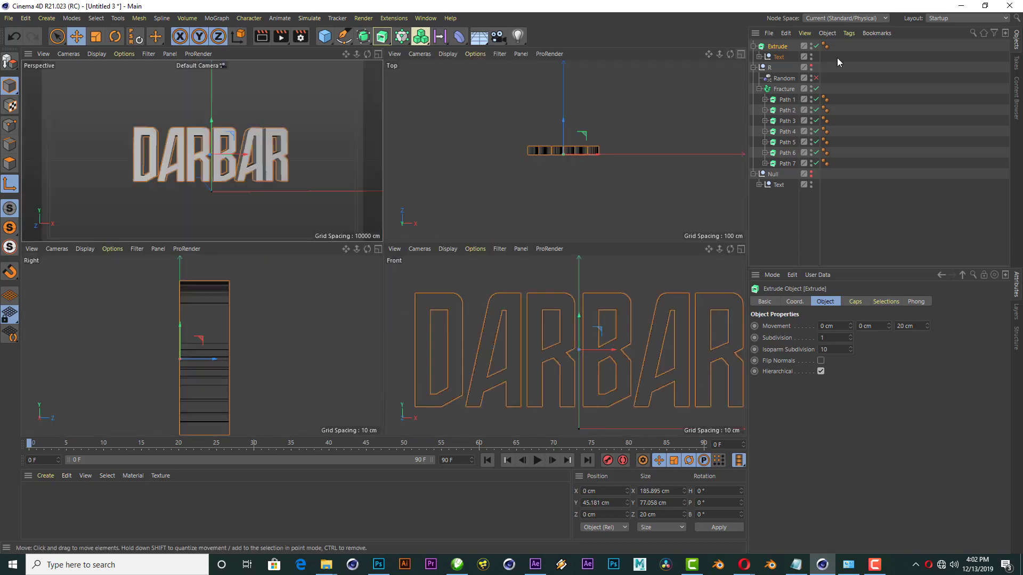
pyautogui.click(816, 78)
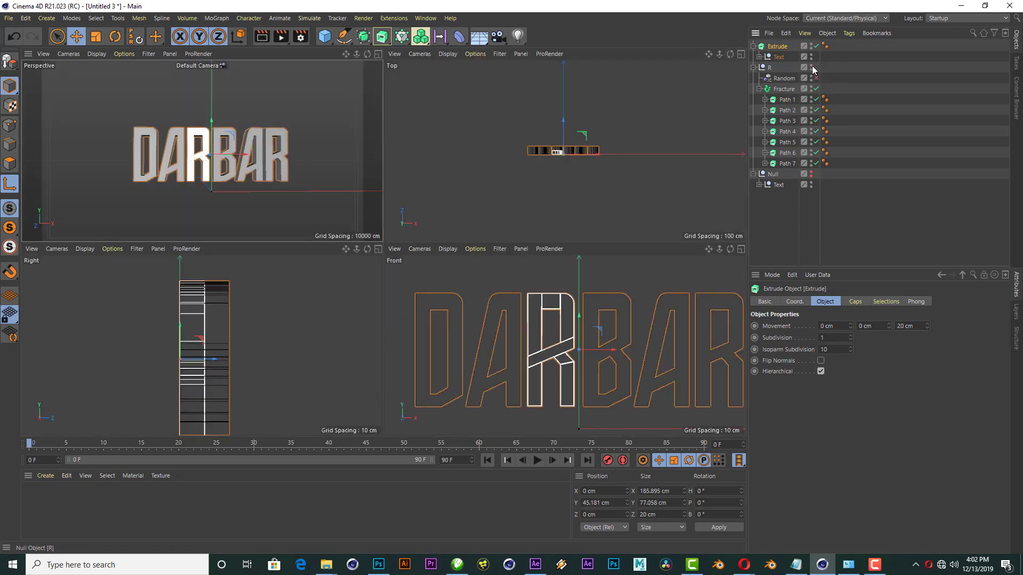
# Step: Set the Extrude movement depth to 10 cm in the perspective view
pyautogui.click(377, 54)
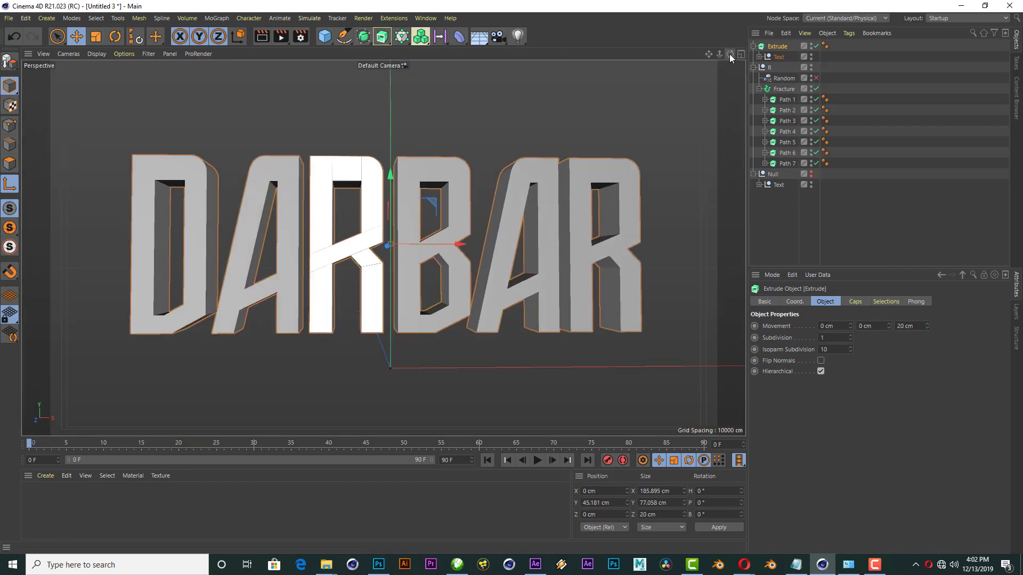
pyautogui.moveTo(730, 54); pyautogui.dragTo(692, 59)
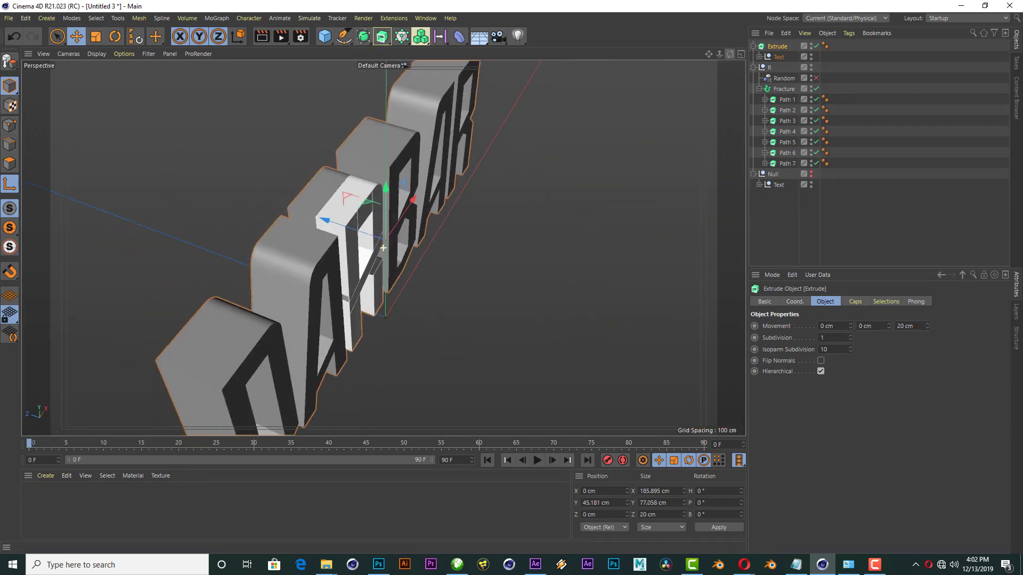
pyautogui.doubleClick(905, 325)
pyautogui.write('10')
pyautogui.press('Return')
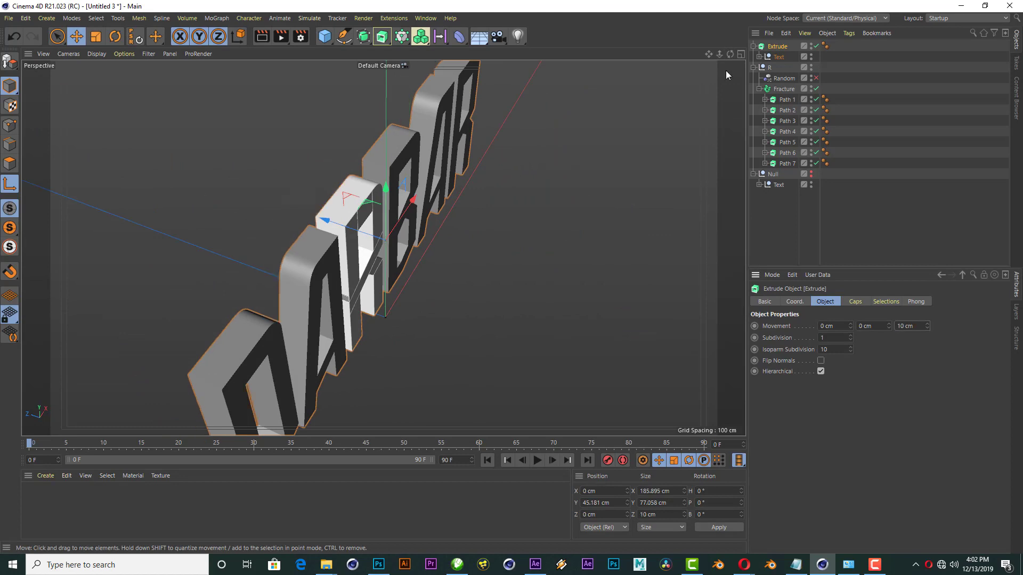
pyautogui.moveTo(730, 55); pyautogui.dragTo(693, 56)
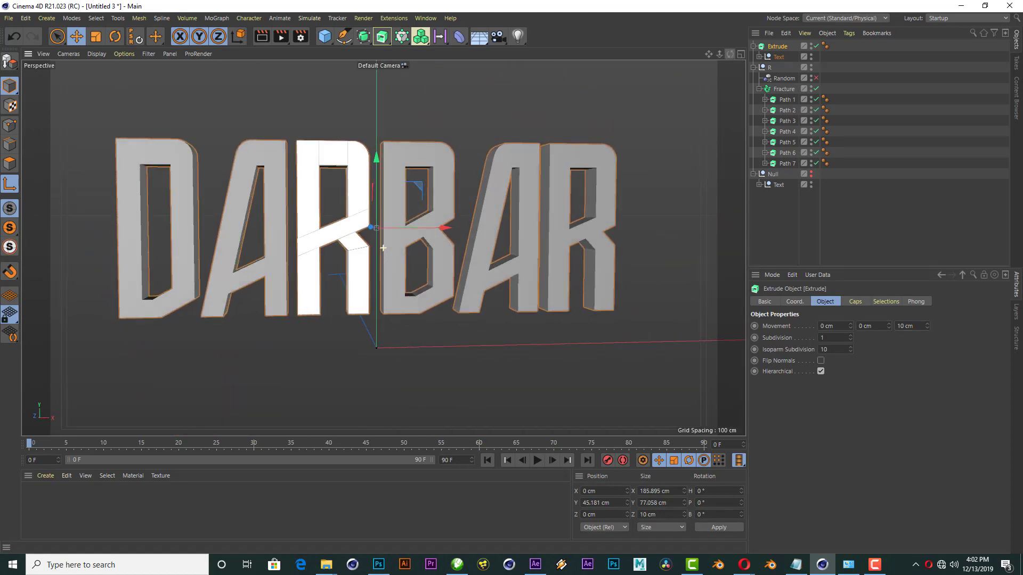
# Step: Give the Extrude caps a 0.5 cm bevel size and inspect the result
pyautogui.click(789, 98)
pyautogui.click(863, 303)
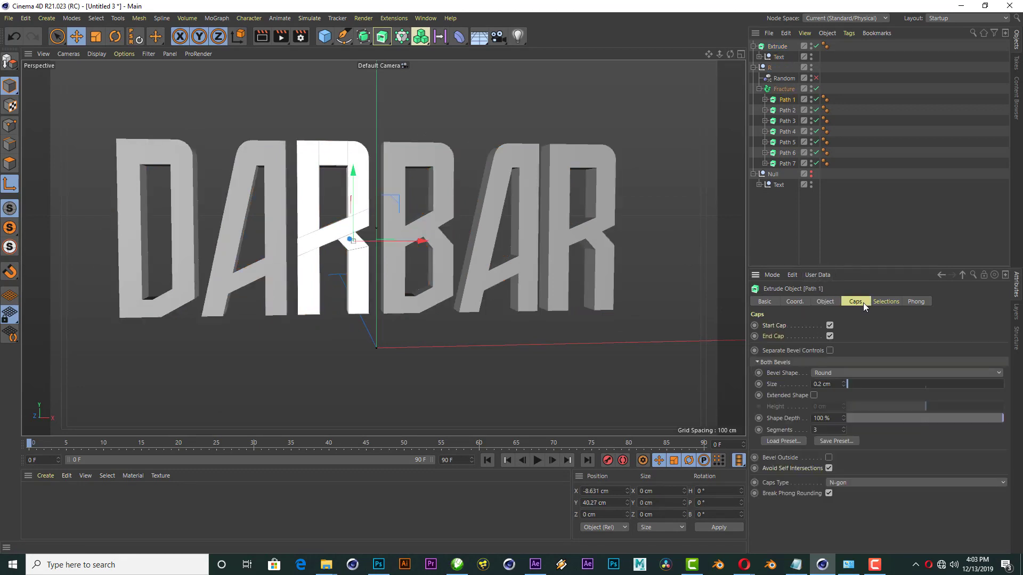
pyautogui.click(775, 47)
pyautogui.click(835, 383)
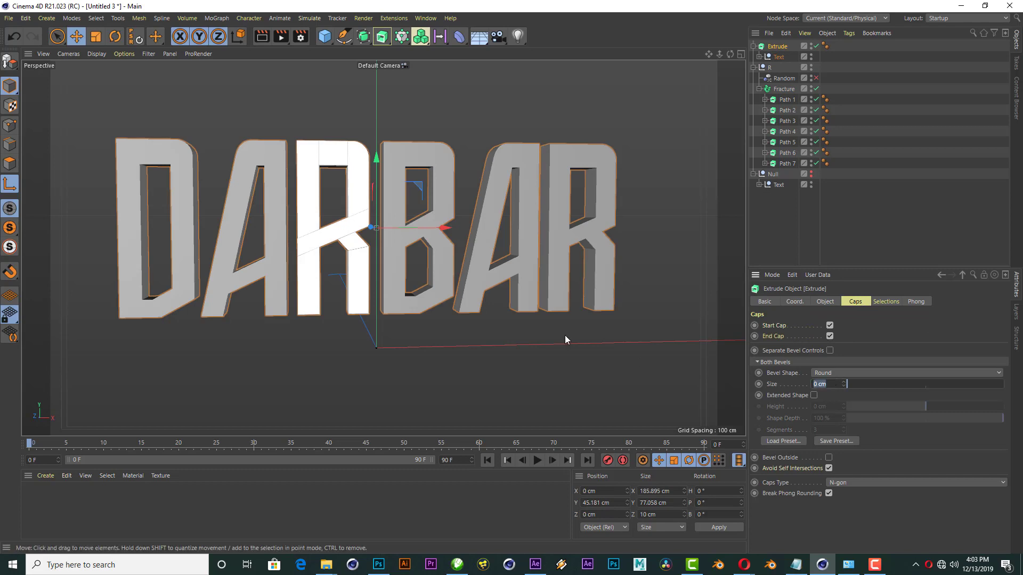
pyautogui.write('0.5')
pyautogui.press('Return')
pyautogui.scroll(2, 218, 188)
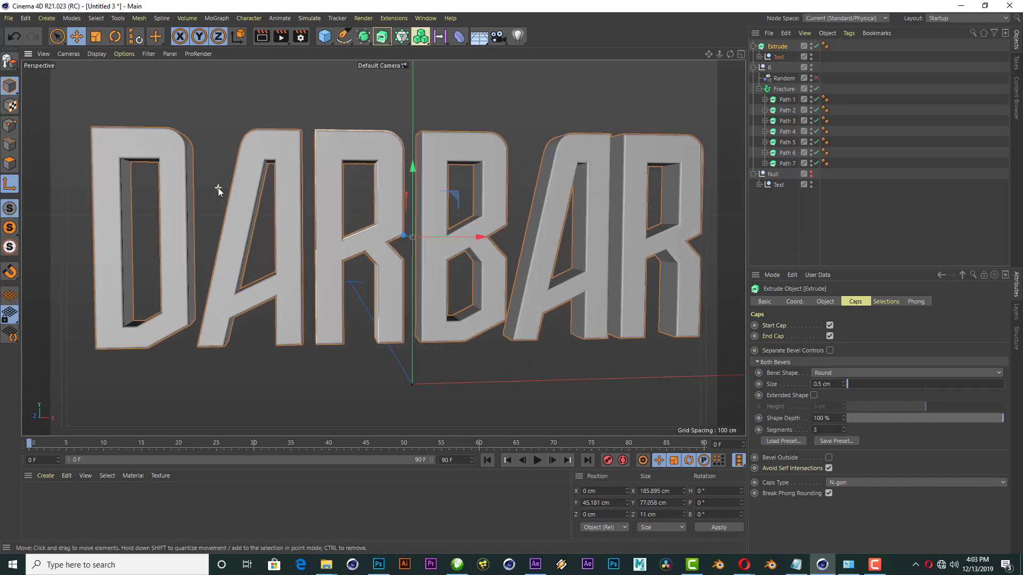
pyautogui.moveTo(731, 54); pyautogui.dragTo(693, 59)
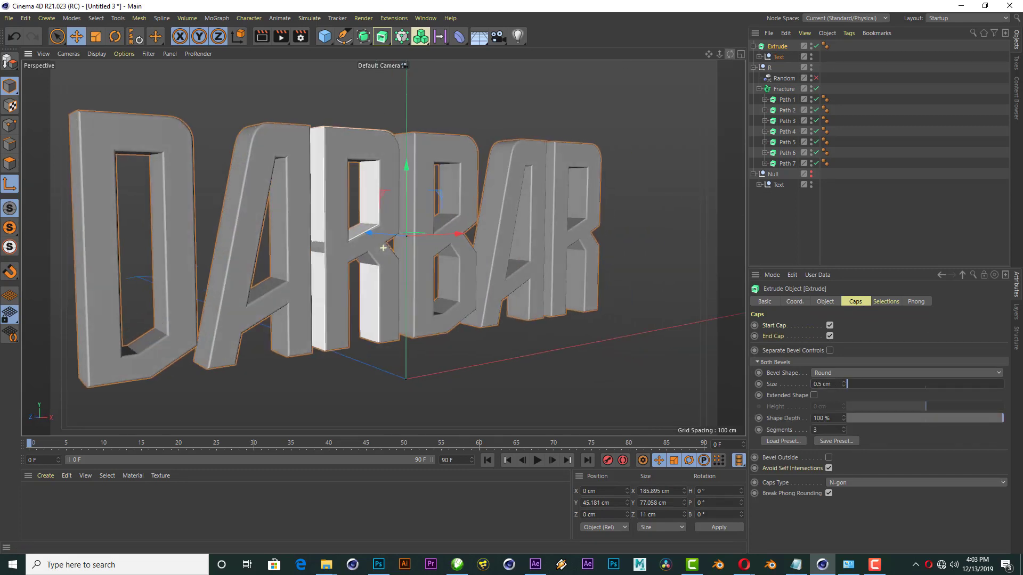
pyautogui.keyDown('alt'); pyautogui.moveTo(383, 248); pyautogui.dragTo(383, 248); pyautogui.keyUp('alt')
pyautogui.scroll(-2, 420, 127)
pyautogui.scroll(-2, 420, 126)
pyautogui.scroll(-2, 420, 126)
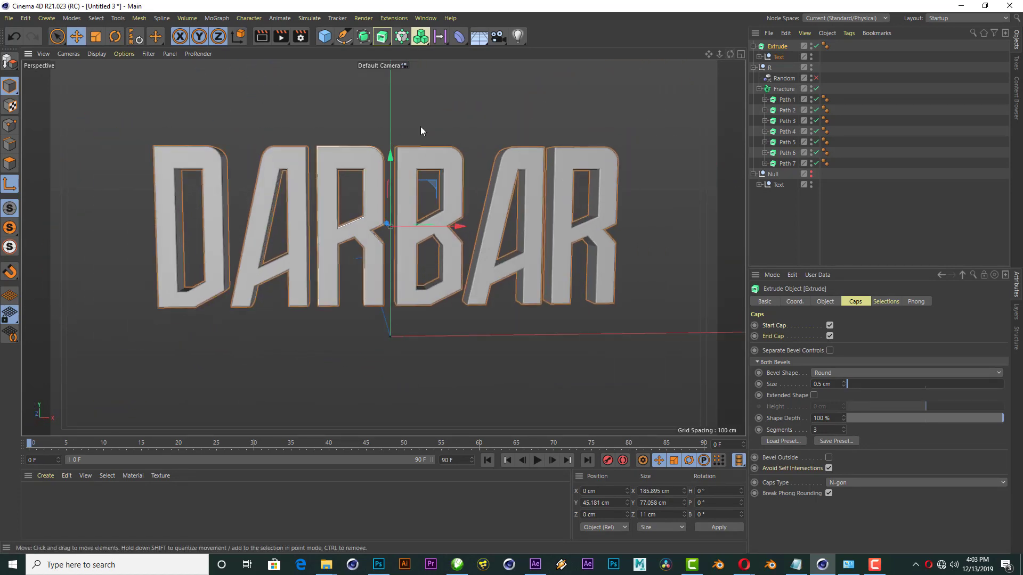
# Step: Add the Ambient Occlusion effect in Render Settings and render the view
pyautogui.click(262, 36)
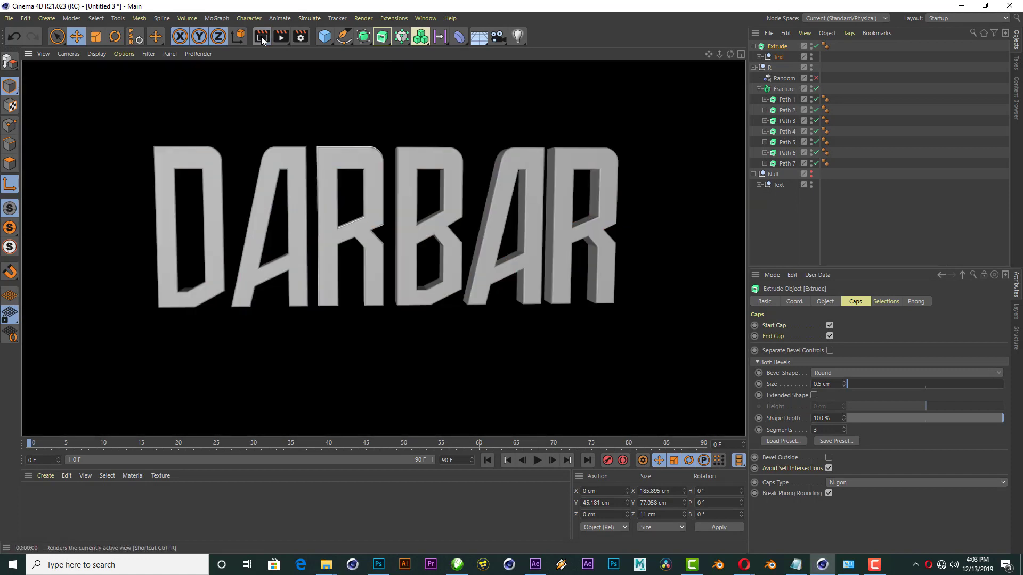
pyautogui.click(302, 38)
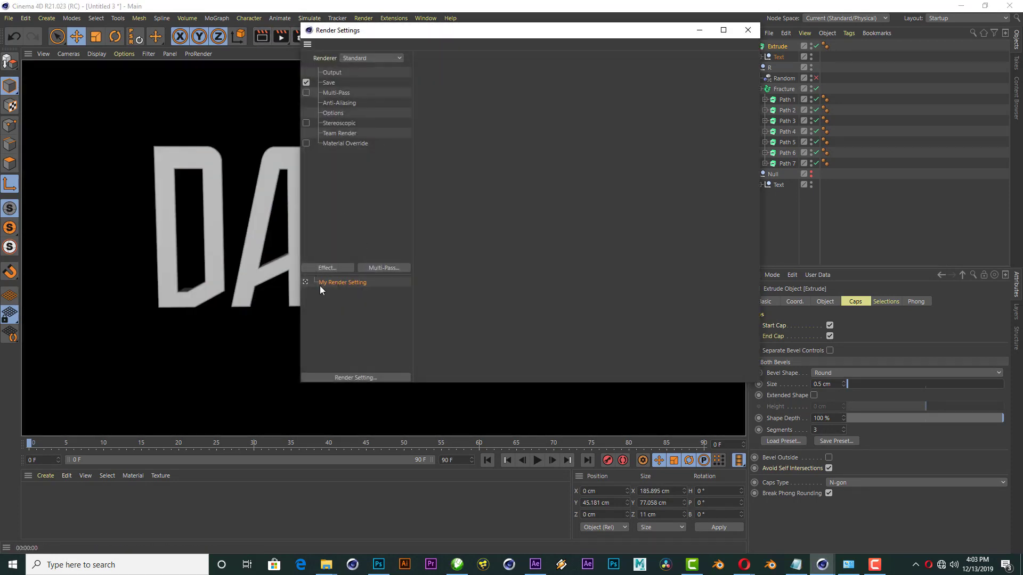
pyautogui.click(326, 268)
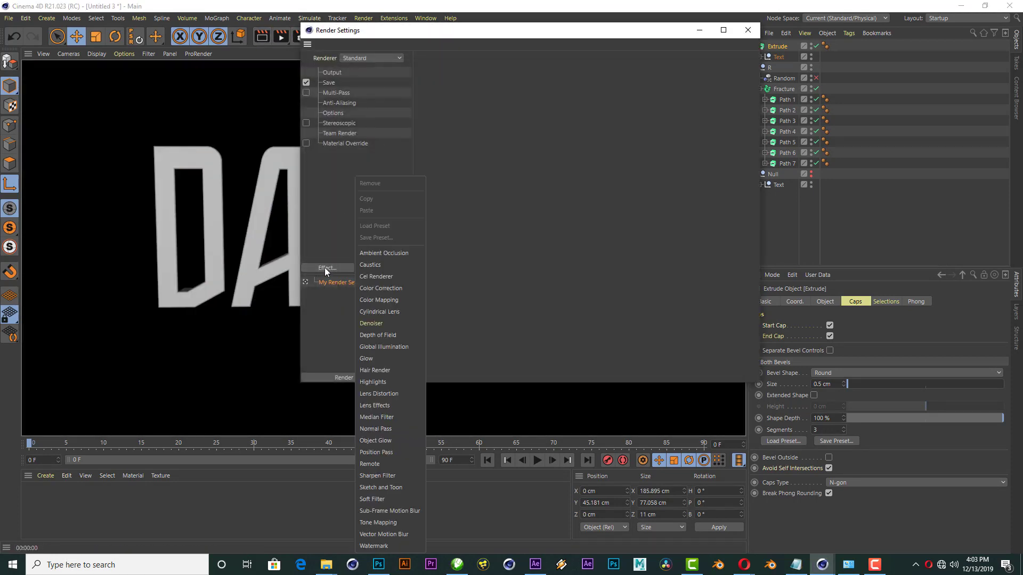
pyautogui.click(391, 257)
pyautogui.click(746, 30)
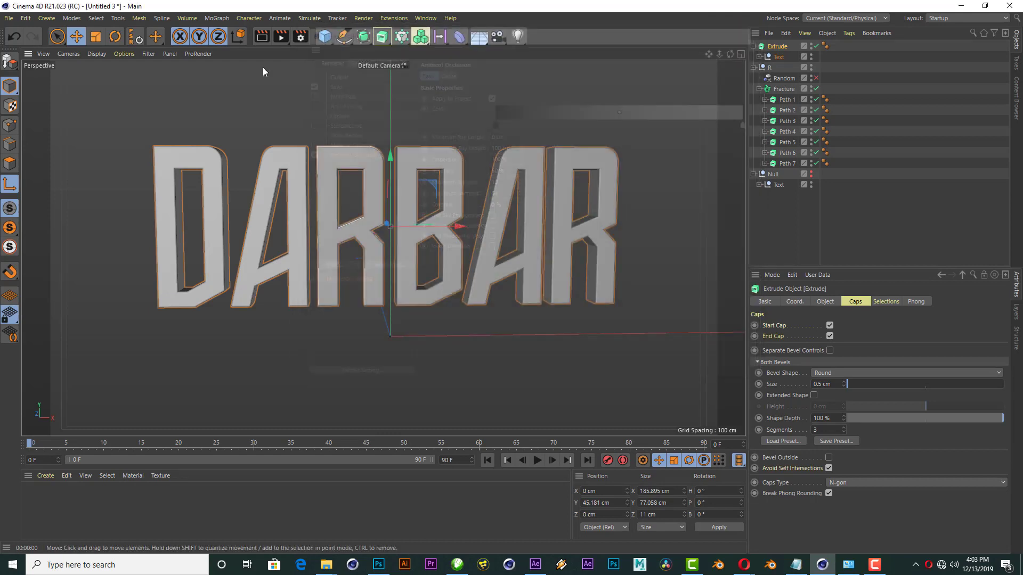
pyautogui.click(263, 38)
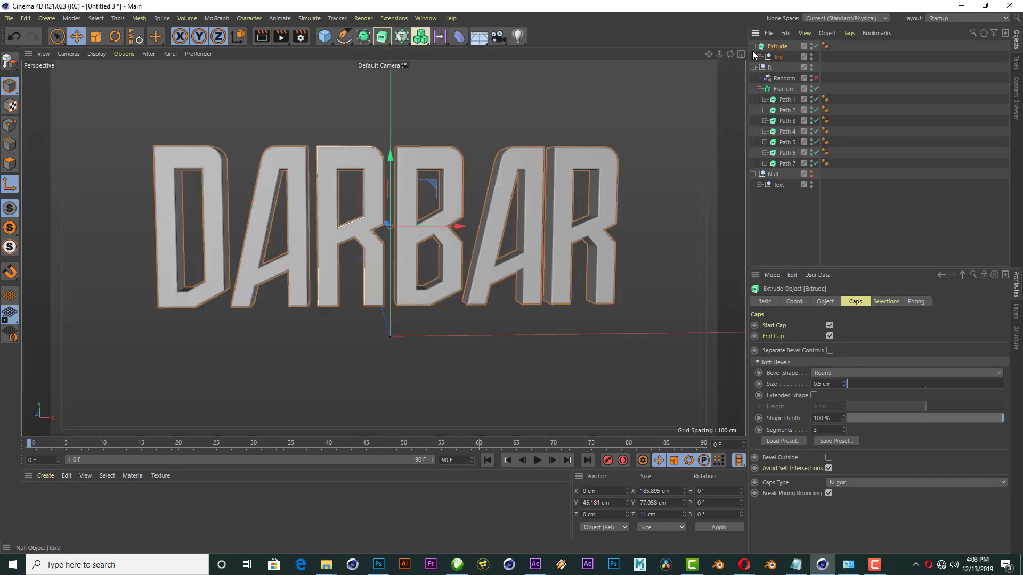
# Step: Rename the fracture group to R and the Extrude to Darbar
pyautogui.click(754, 46)
pyautogui.write('R')
pyautogui.press('Return')
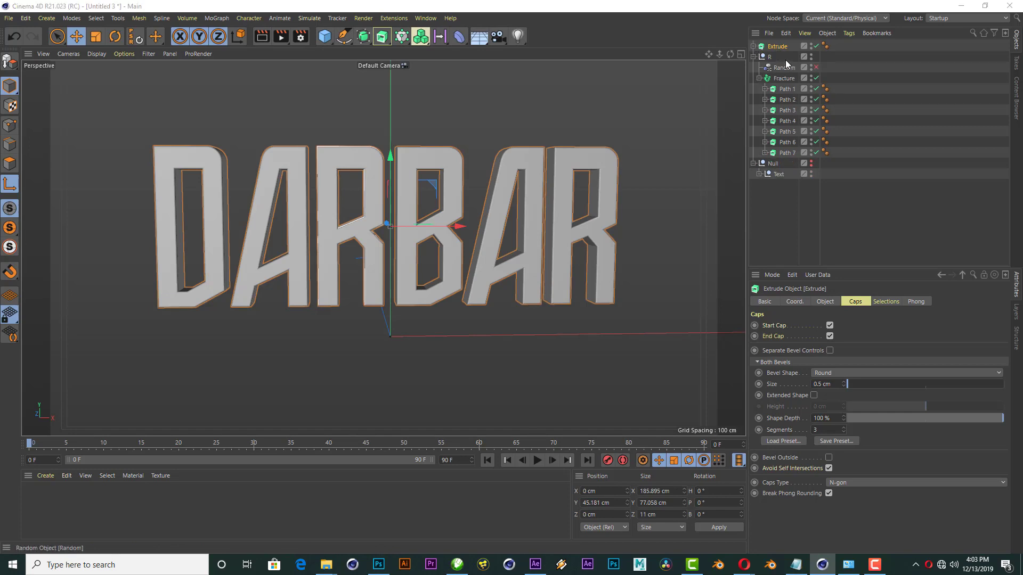
pyautogui.write('Da')
pyautogui.write('rbar')
pyautogui.press('Return')
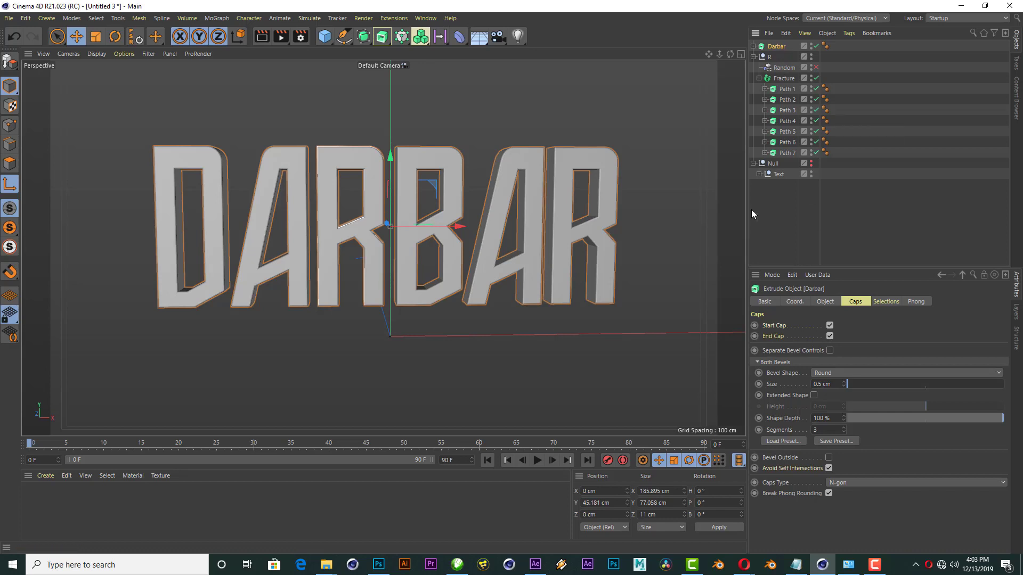
# Step: Make Darbar editable, move the inner Text group to the top level, delete the wrapper
pyautogui.click(10, 62)
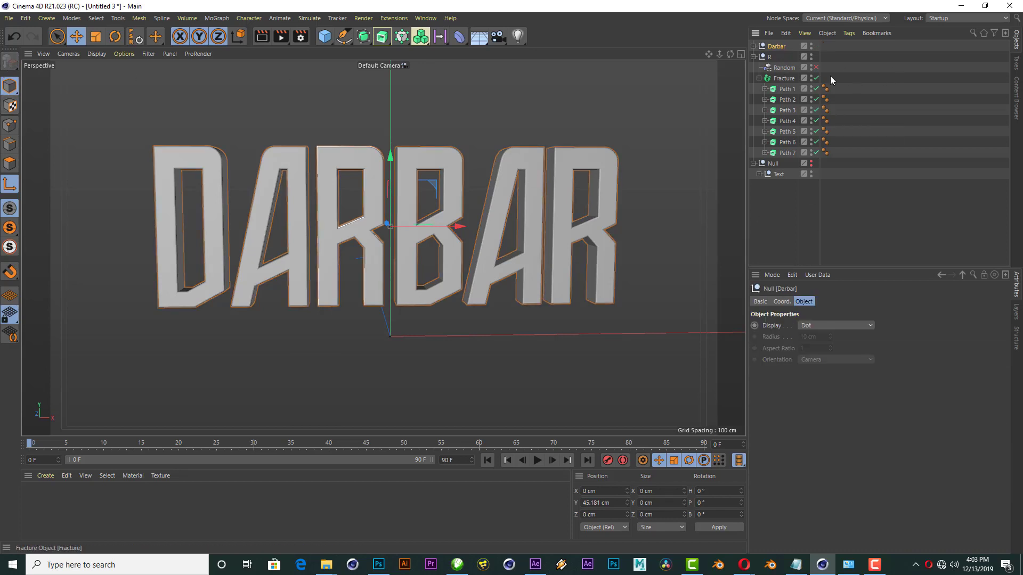
pyautogui.click(754, 46)
pyautogui.click(766, 57)
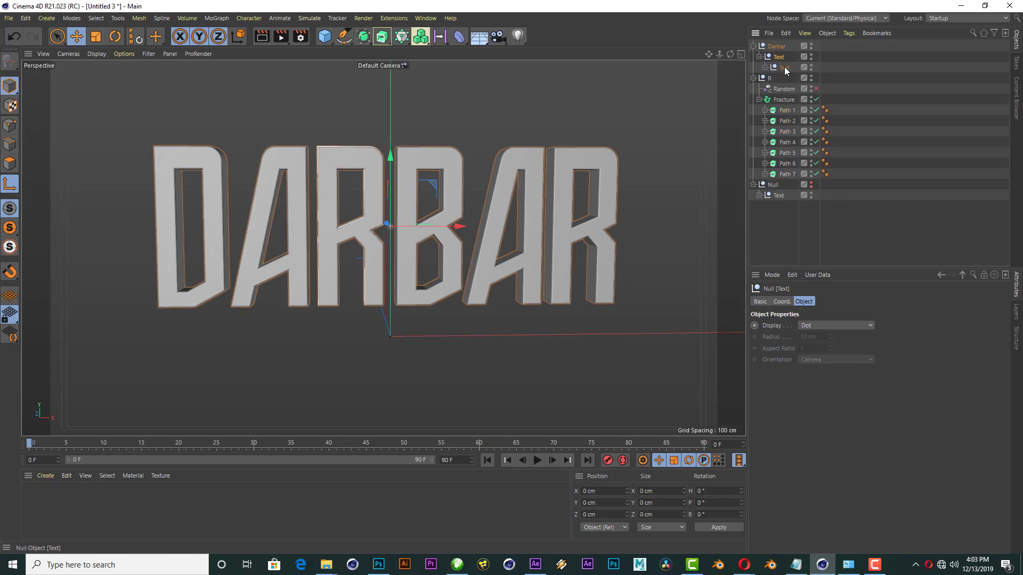
pyautogui.moveTo(784, 68); pyautogui.dragTo(777, 44)
pyautogui.click(779, 57)
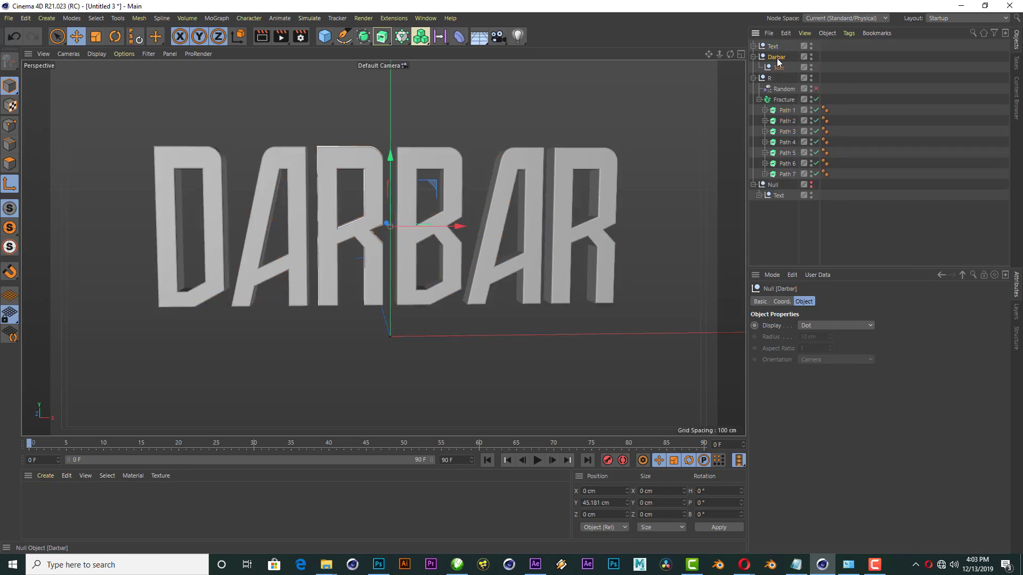
pyautogui.press('Delete')
# Step: Rename the top-level Text group to Darbar
pyautogui.click(774, 47)
pyautogui.doubleClick(775, 47)
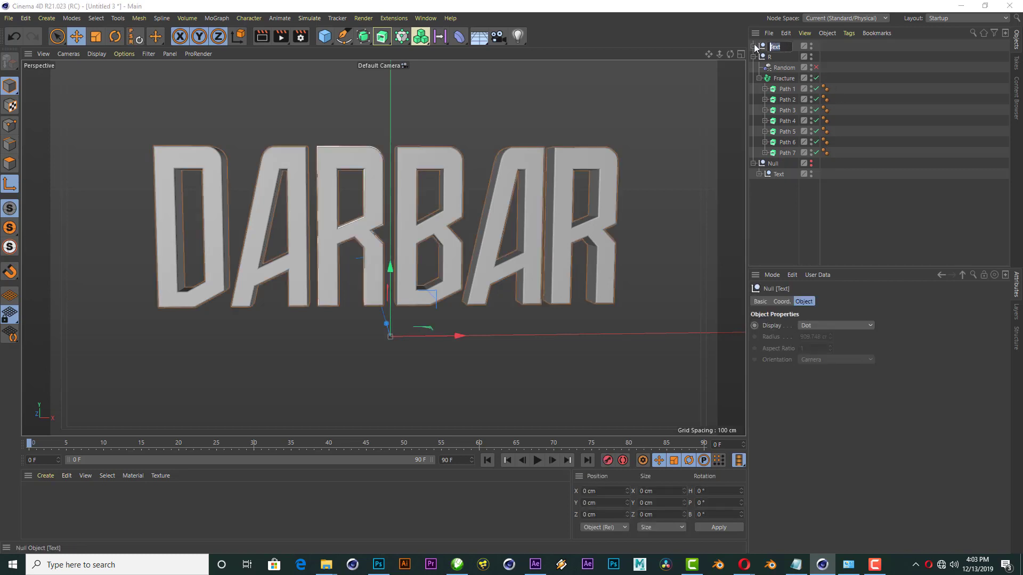
pyautogui.write('Darbar')
pyautogui.press('Return')
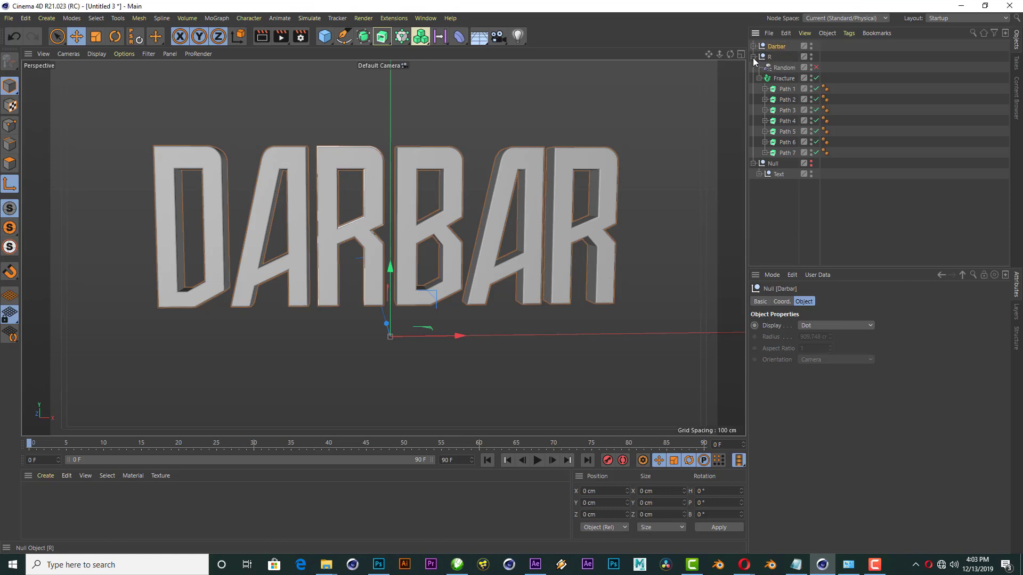
# Step: Select all six DARBAR letter pieces inside the Darbar null
pyautogui.click(754, 57)
pyautogui.click(753, 46)
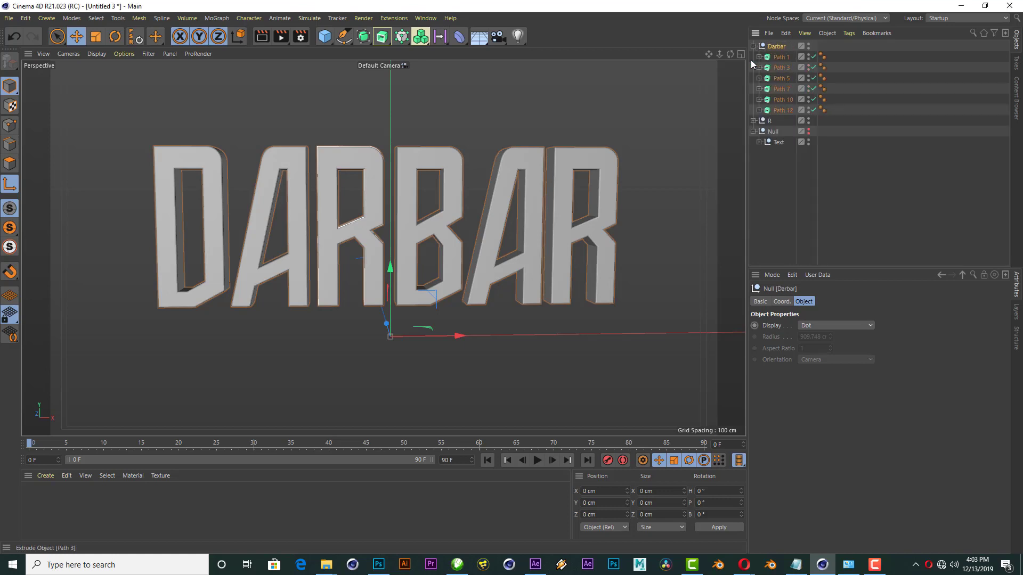
pyautogui.click(781, 57)
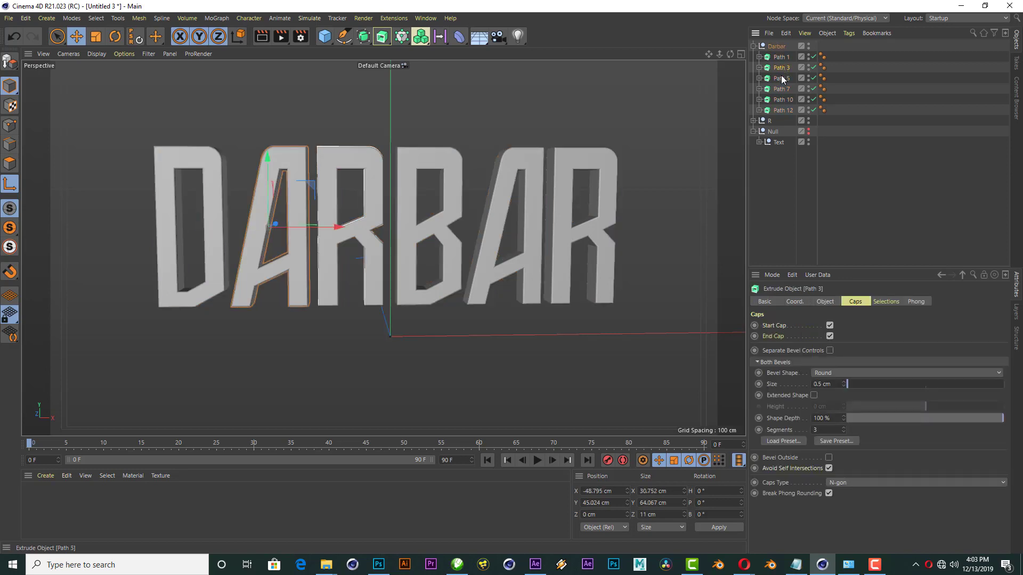
pyautogui.click(781, 78)
pyautogui.click(783, 99)
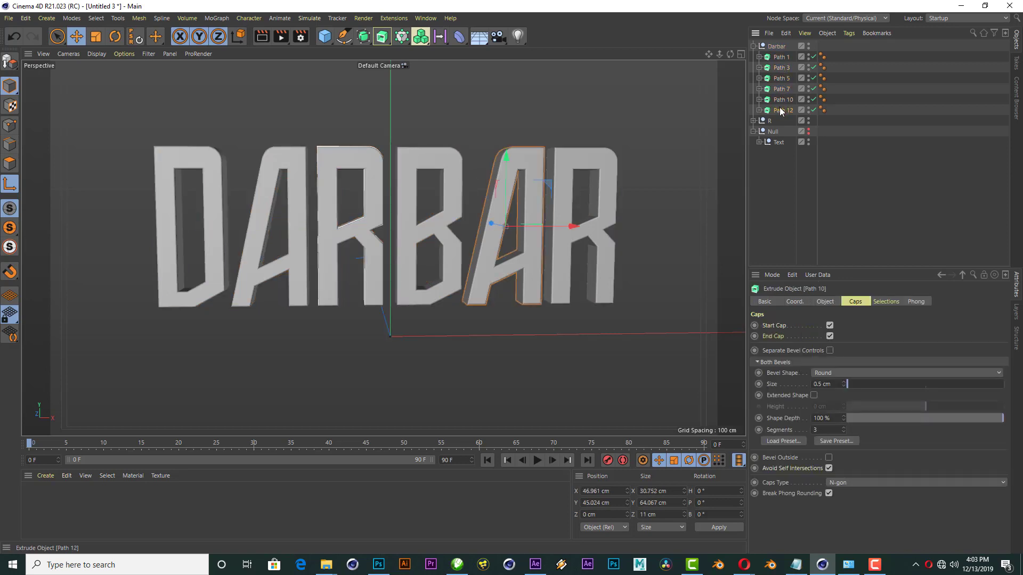
pyautogui.click(783, 110)
pyautogui.click(781, 57)
pyautogui.keyDown('shift'); pyautogui.click(784, 111); pyautogui.keyUp('shift')
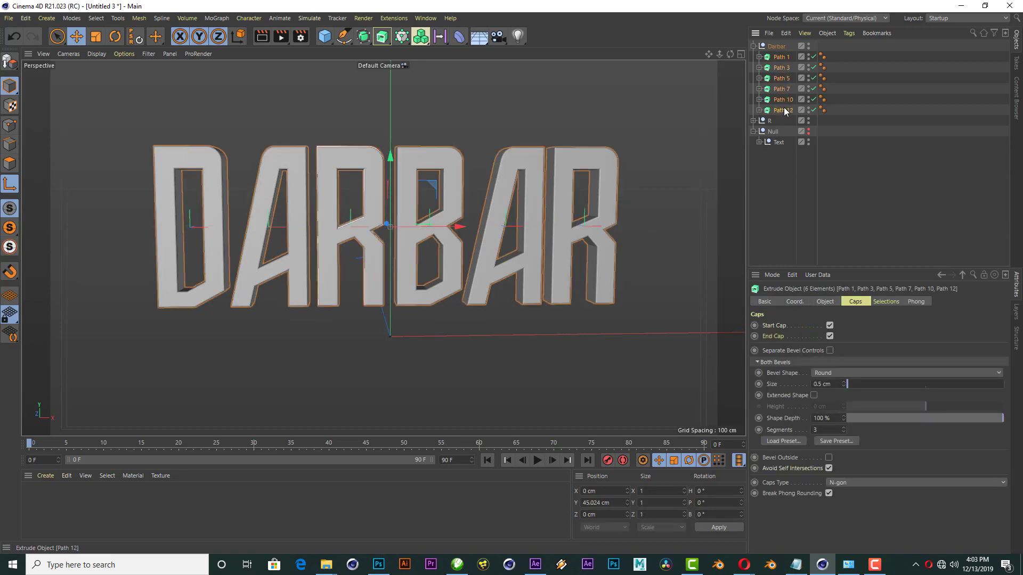
# Step: Push the six letters forward along Z to 5.065 cm in the Right view
pyautogui.click(741, 54)
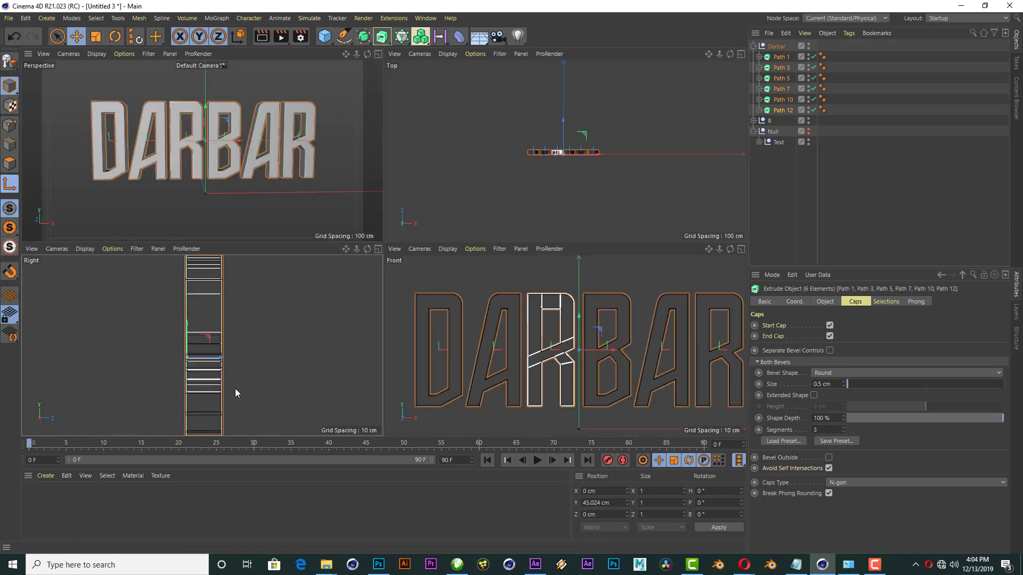
pyautogui.moveTo(220, 357); pyautogui.dragTo(235, 357)
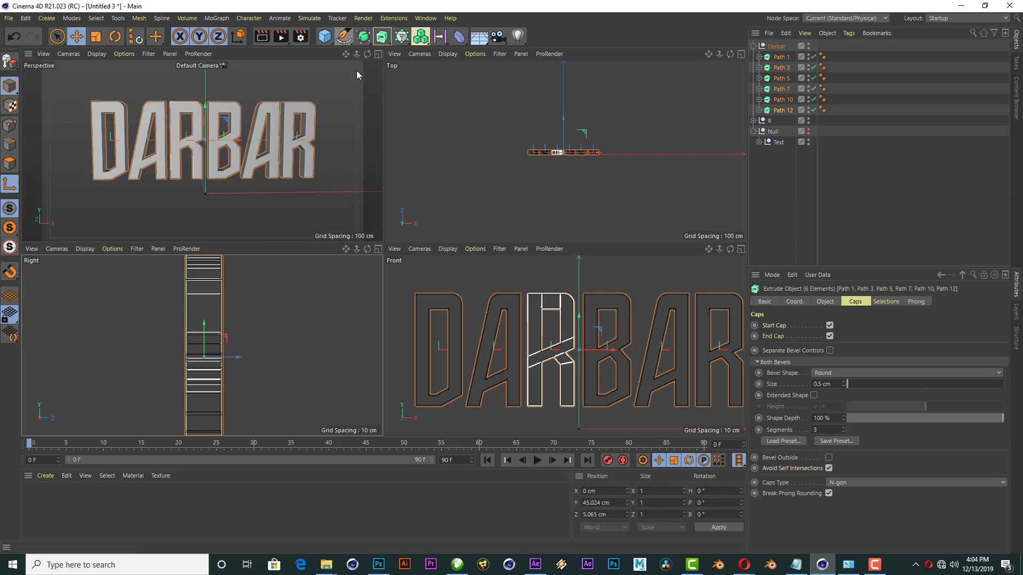
pyautogui.click(378, 55)
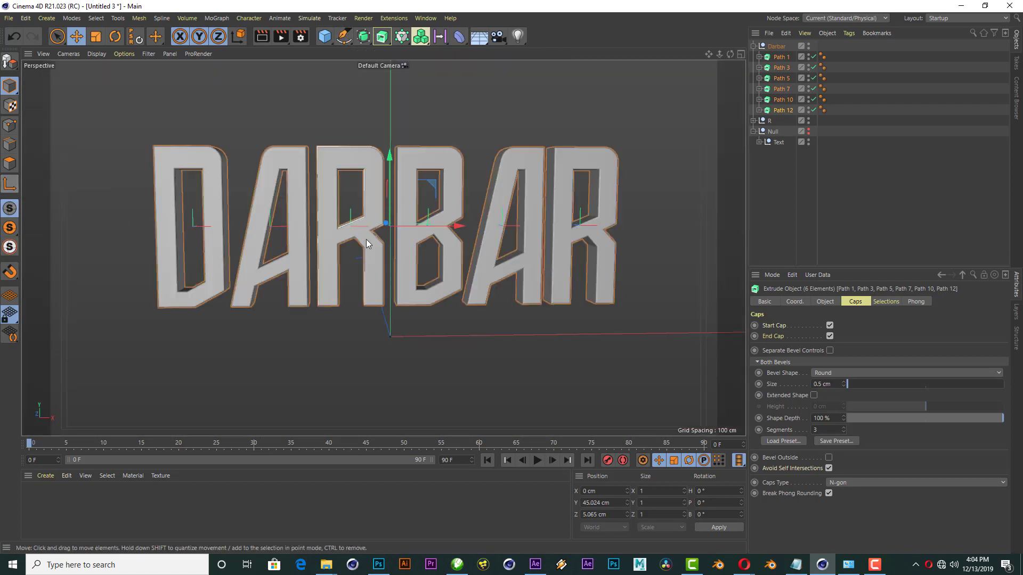
pyautogui.scroll(-1, 366, 238)
pyautogui.click(859, 197)
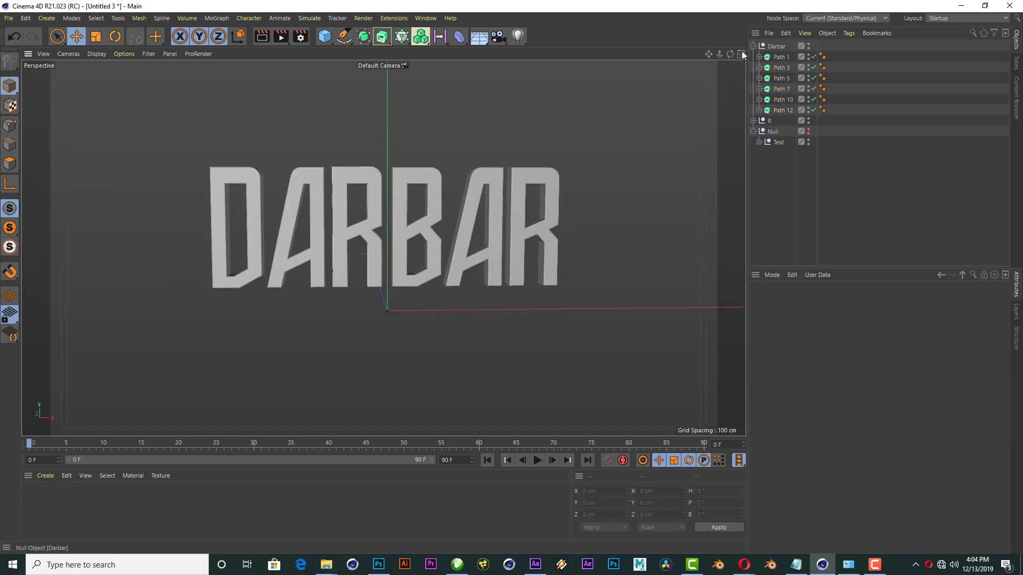
pyautogui.moveTo(729, 52); pyautogui.dragTo(738, 58)
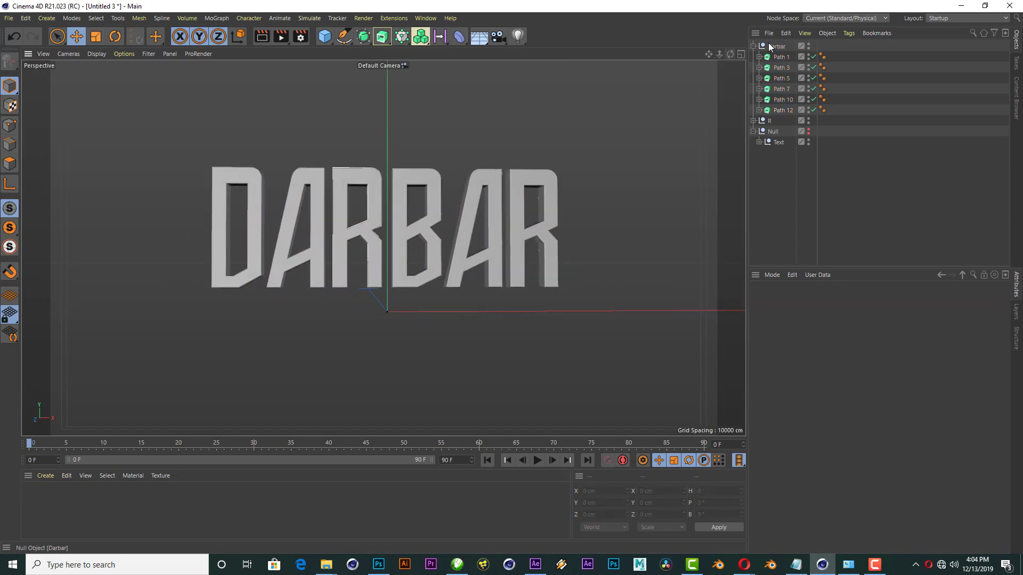
pyautogui.click(776, 46)
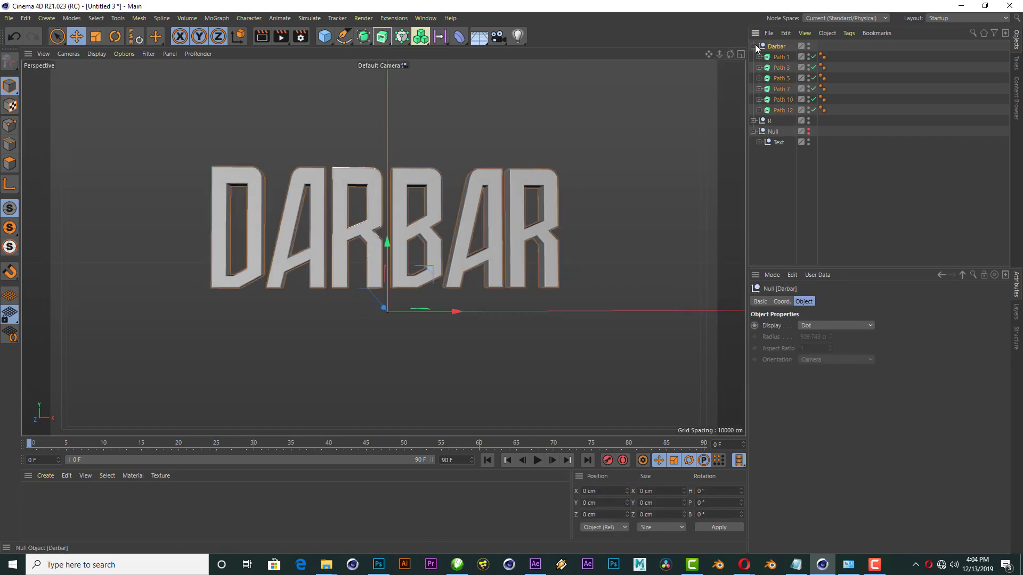
pyautogui.click(754, 46)
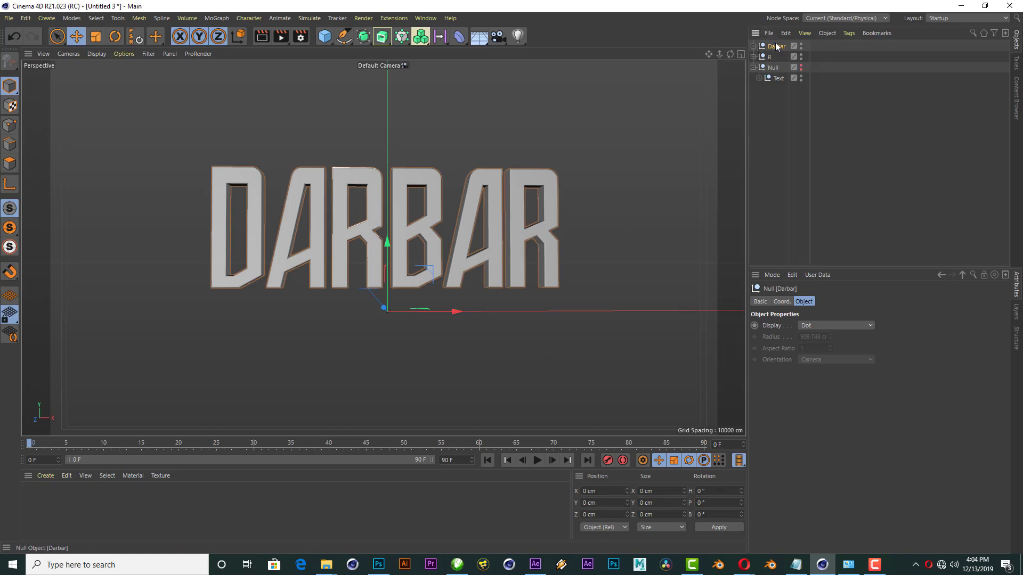
pyautogui.press('l')
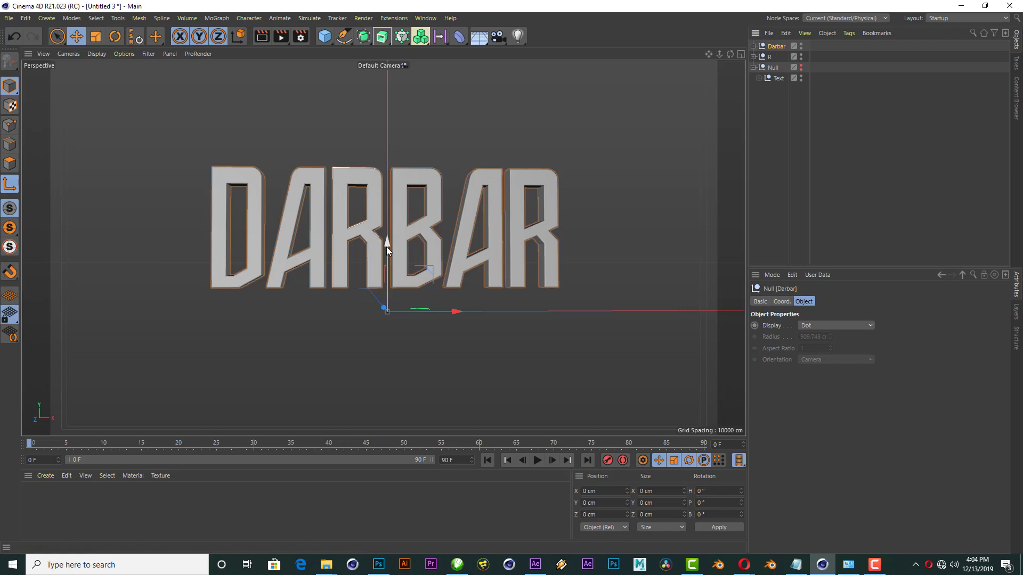
pyautogui.moveTo(387, 244); pyautogui.dragTo(403, 169)
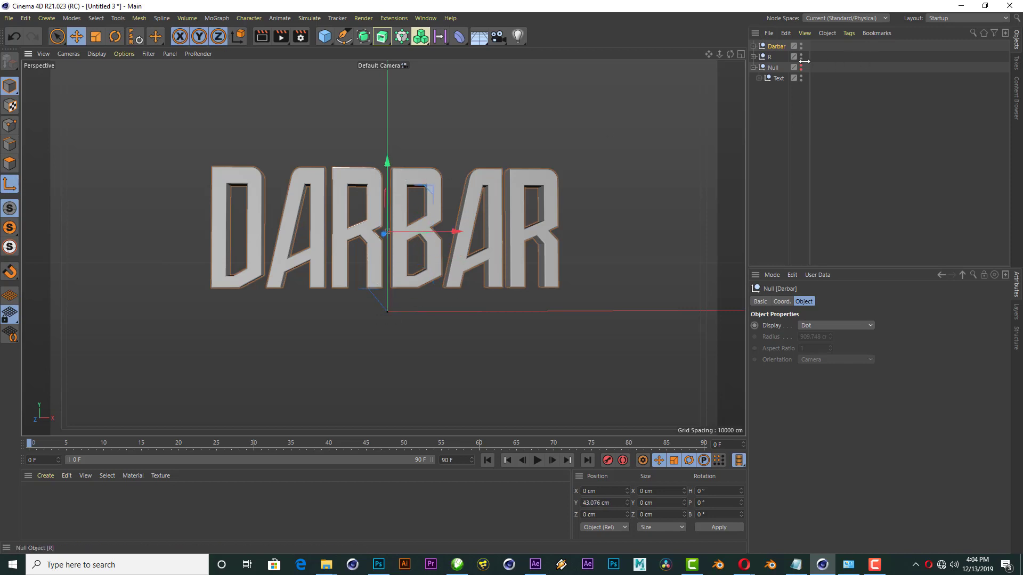
pyautogui.click(768, 58)
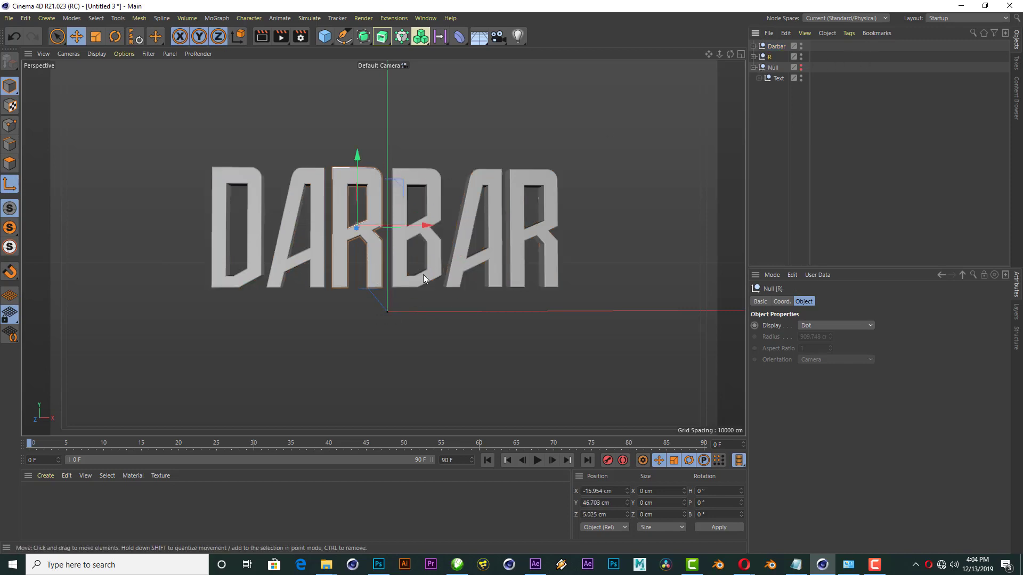
pyautogui.scroll(-2, 383, 350)
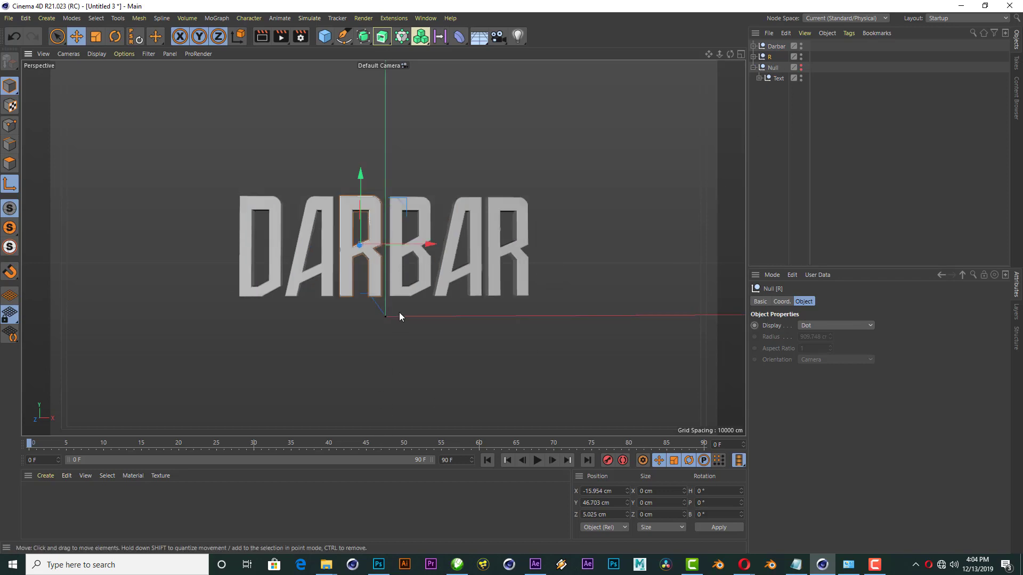
pyautogui.scroll(-1, 400, 316)
pyautogui.scroll(1, 337, 188)
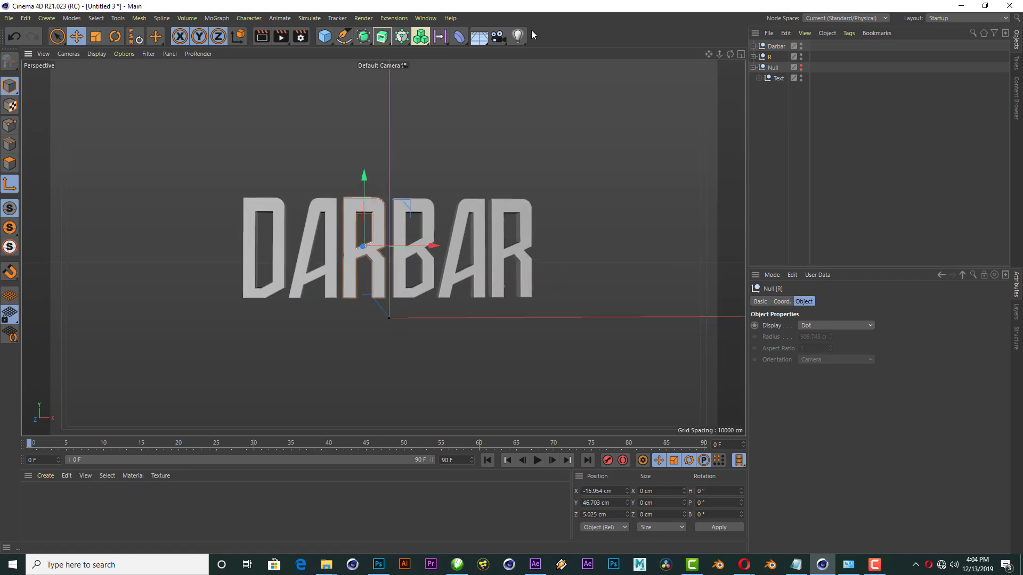
# Step: Add a Target Camera, look through it, and raise its target to recentre DARBAR
pyautogui.click(499, 37)
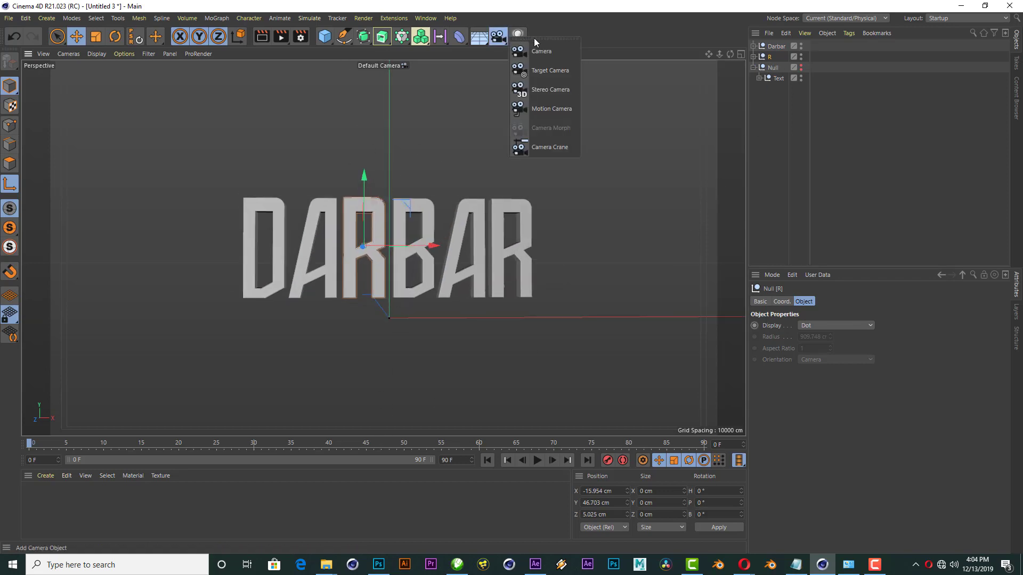
pyautogui.click(556, 72)
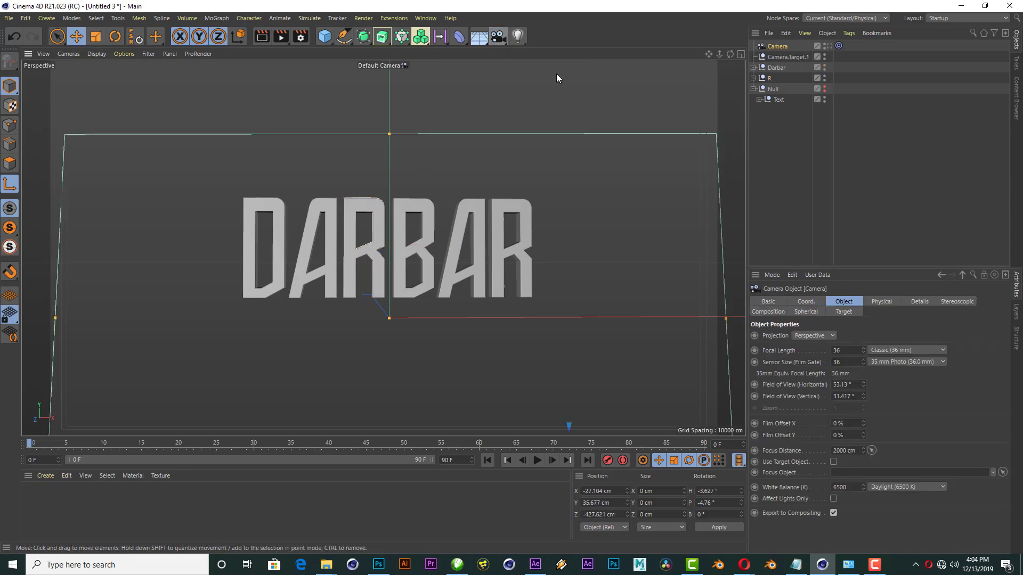
pyautogui.click(831, 45)
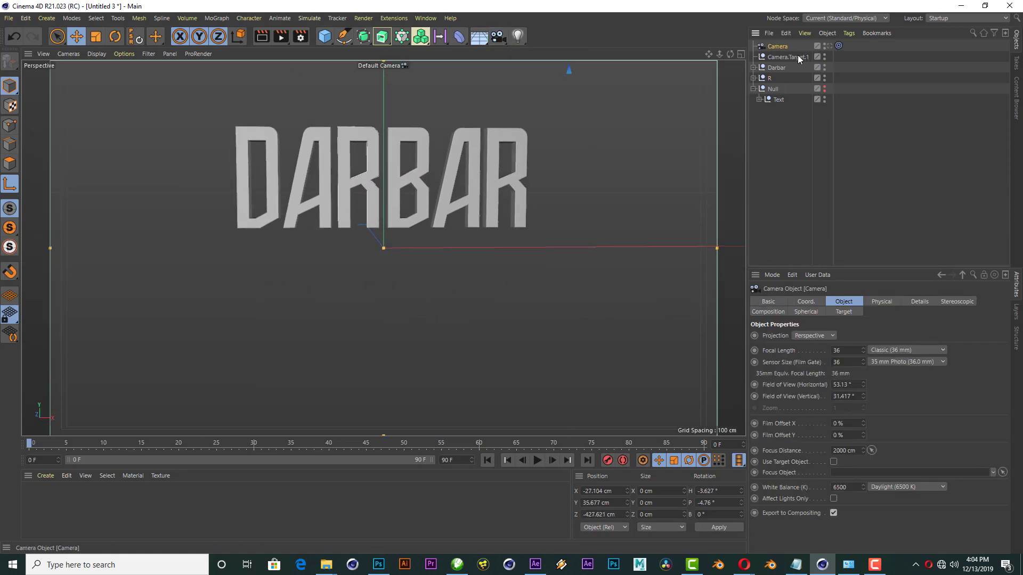
pyautogui.click(797, 56)
pyautogui.moveTo(381, 177); pyautogui.dragTo(393, 120)
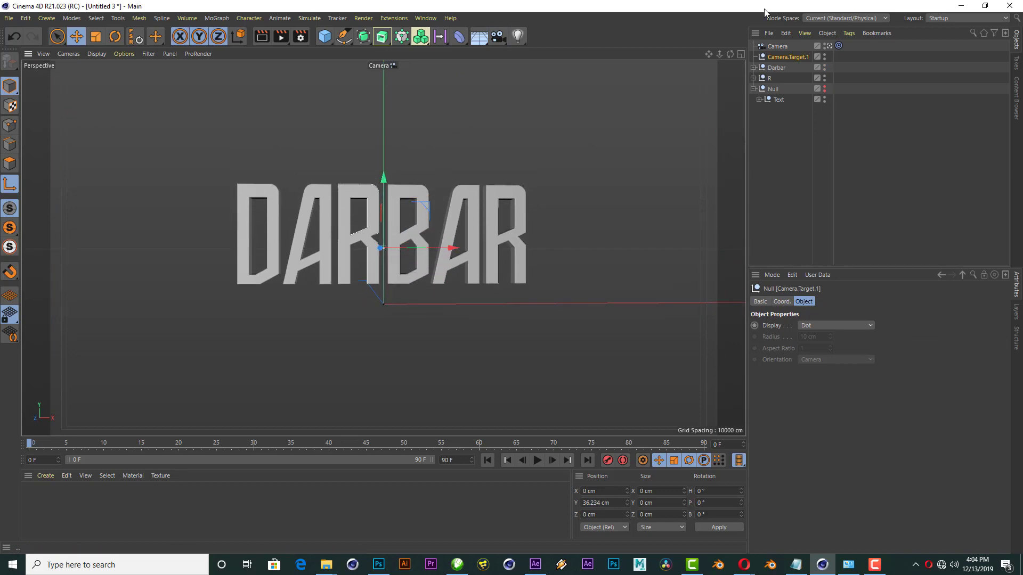
# Step: Set the camera focal length to 20 mm and dolly closer to the letters
pyautogui.click(778, 46)
pyautogui.click(855, 351)
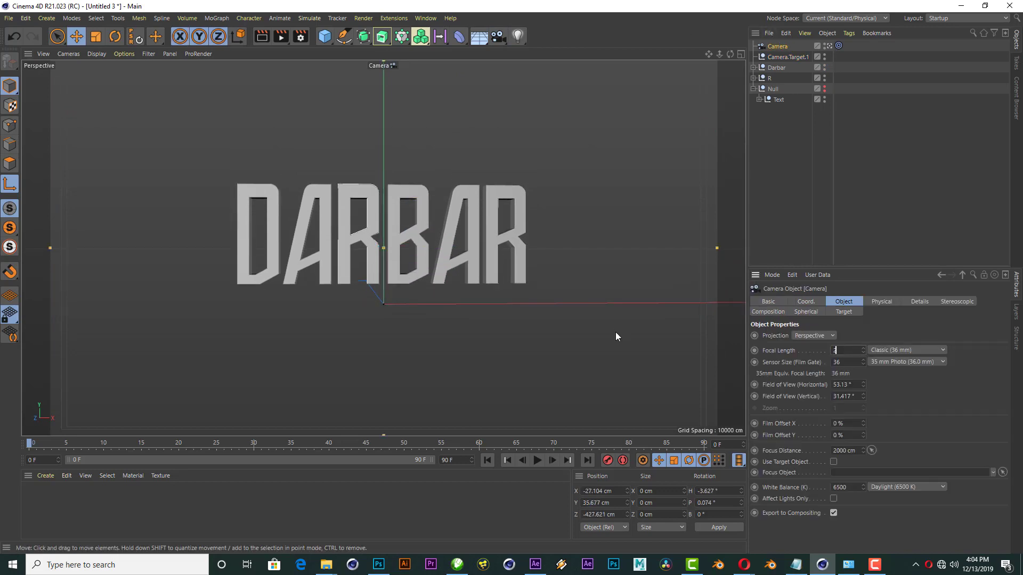
pyautogui.write('0')
pyautogui.press('Return')
pyautogui.moveTo(720, 55)
pyautogui.mouseDown()
pyautogui.moveTo(757, 54)
pyautogui.moveTo(746, 55)
pyautogui.mouseUp()
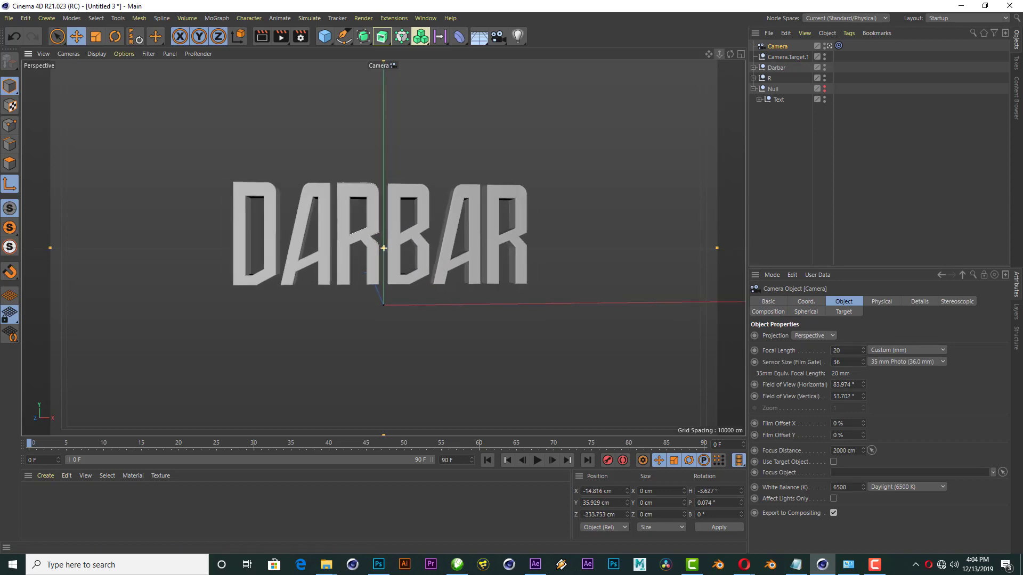
# Step: Render a preview through the camera, then switch to the four-view layout
pyautogui.click(262, 38)
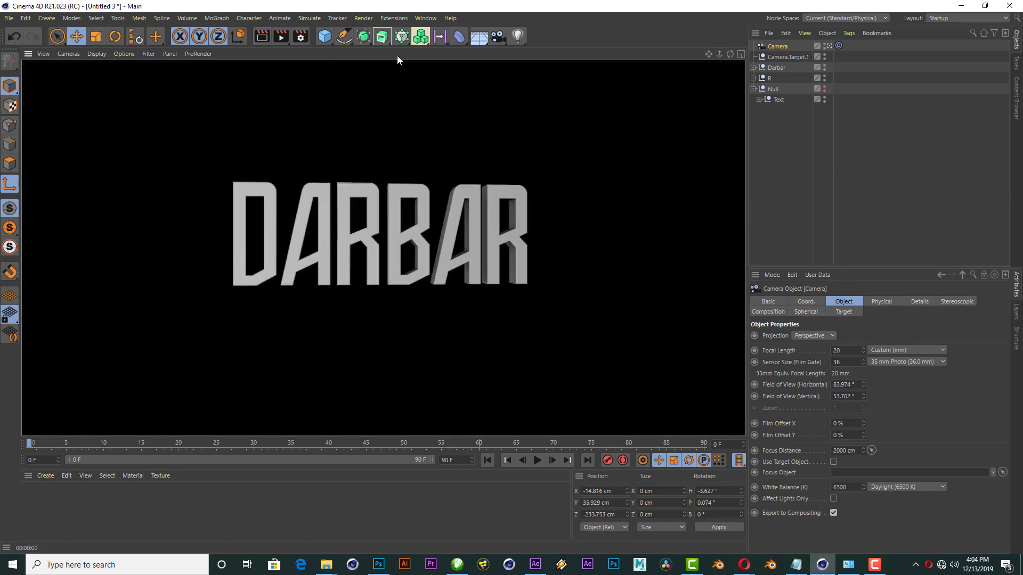
pyautogui.click(801, 165)
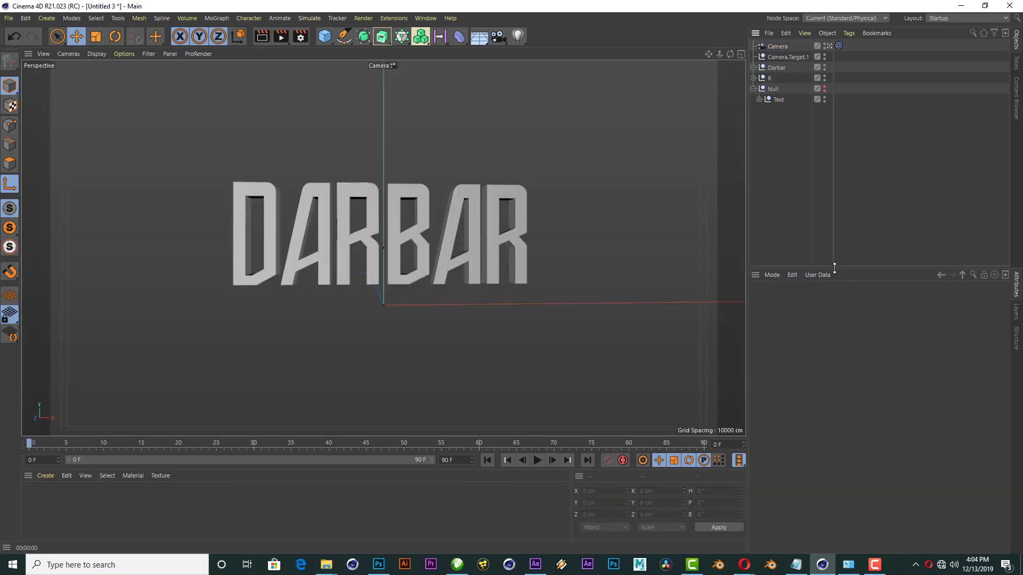
pyautogui.click(776, 47)
pyautogui.click(738, 54)
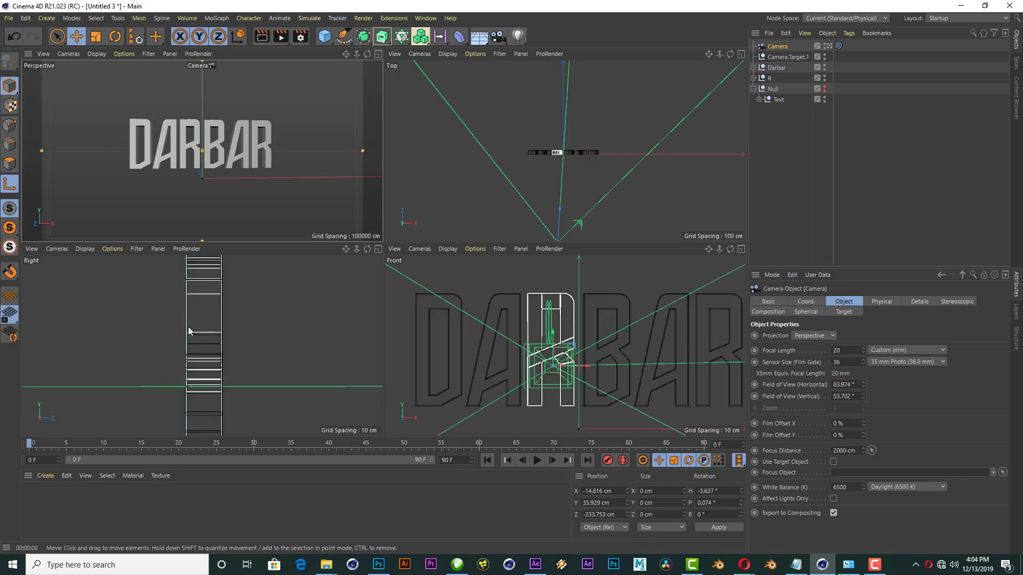
pyautogui.scroll(-5, 210, 329)
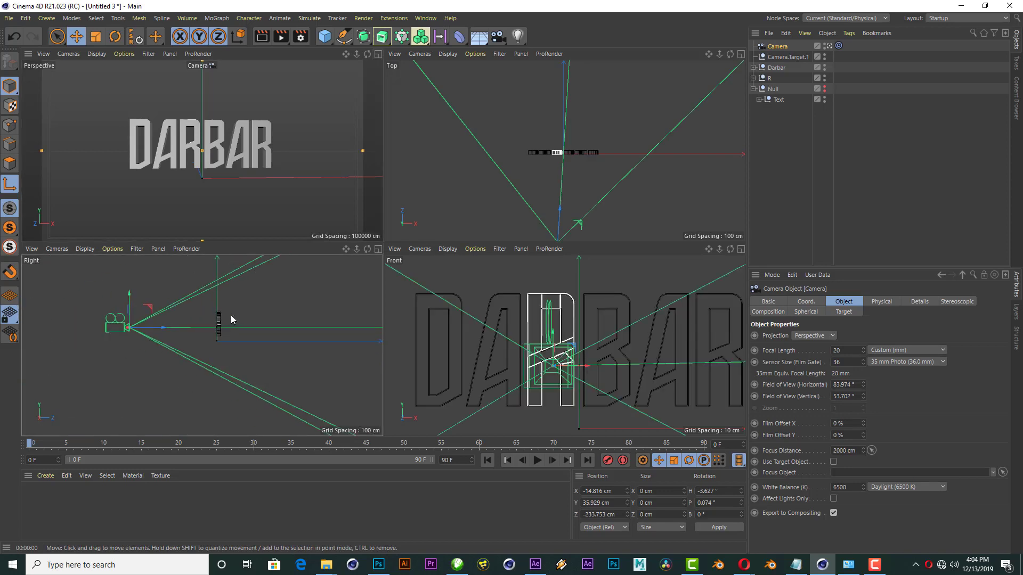
# Step: Select the Darbar and R nulls and group them under a new null with Alt+G
pyautogui.click(378, 55)
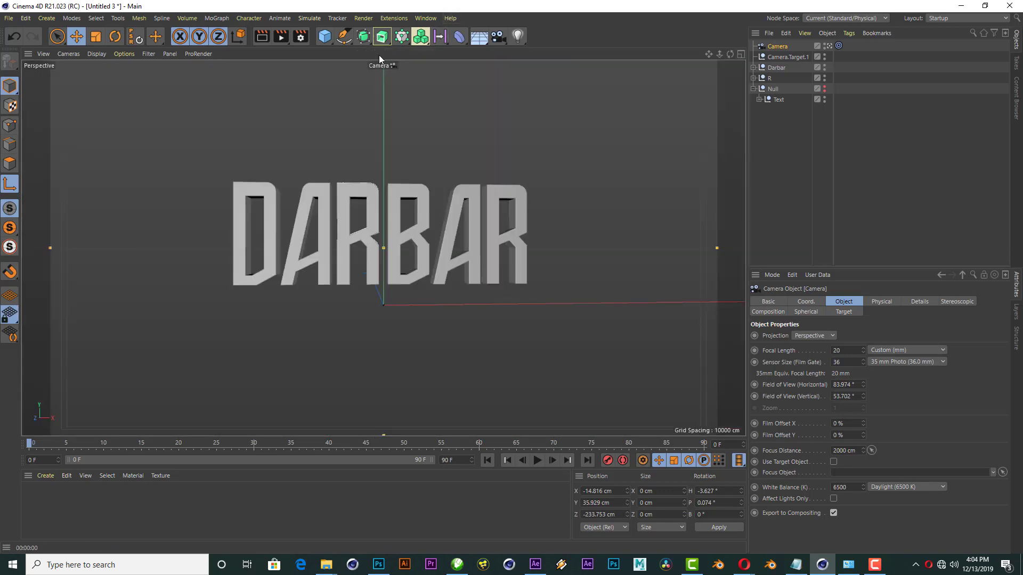
pyautogui.click(776, 68)
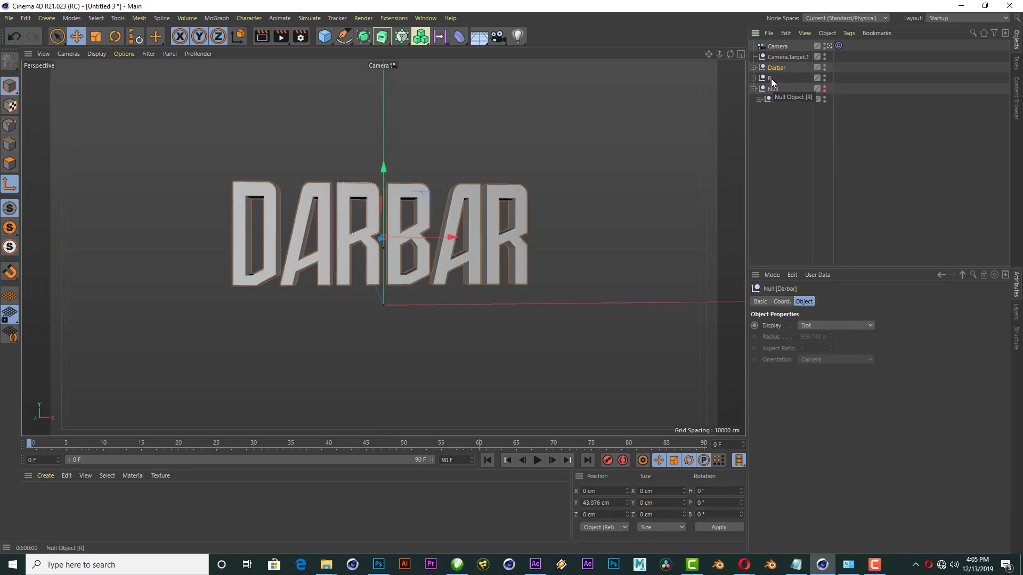
pyautogui.click(753, 67)
pyautogui.keyDown('ctrl'); pyautogui.click(771, 78); pyautogui.keyUp('ctrl')
pyautogui.hotkey('alt', 'g')
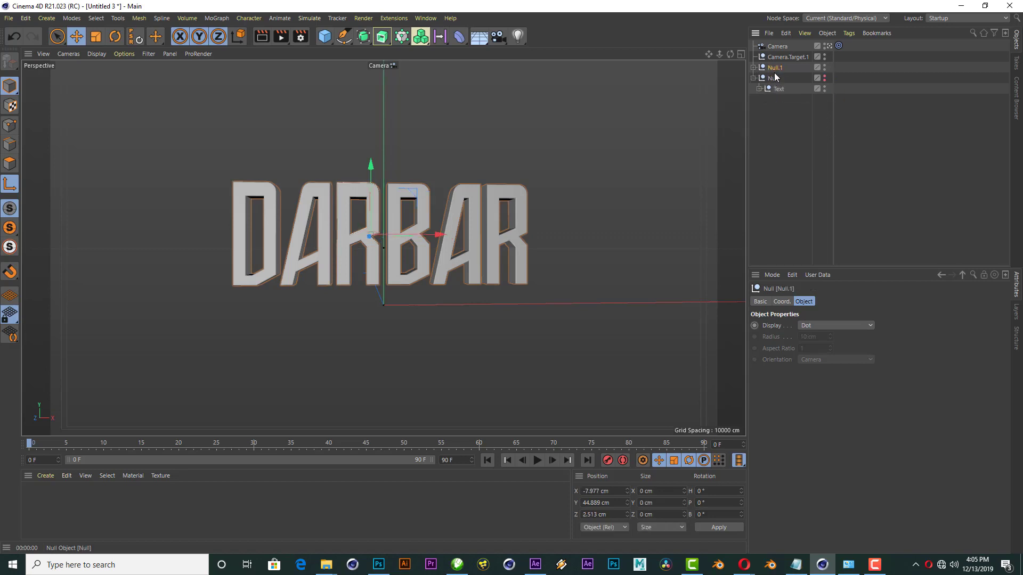
# Step: Rename the new null to Set 1 and expand it down to R's Random and Fracture
pyautogui.doubleClick(776, 67)
pyautogui.write('Se')
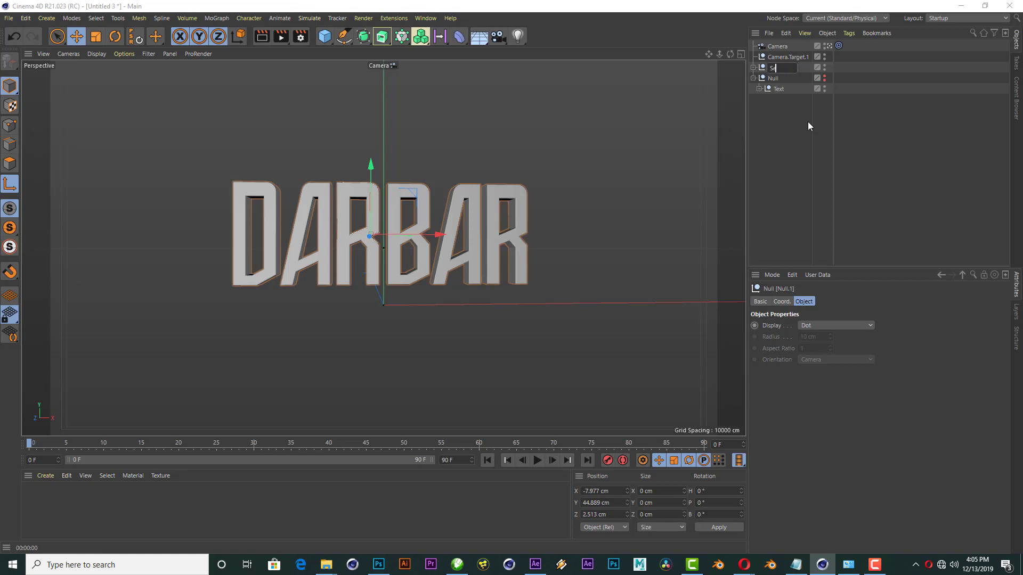
pyautogui.write('t 1')
pyautogui.press('Return')
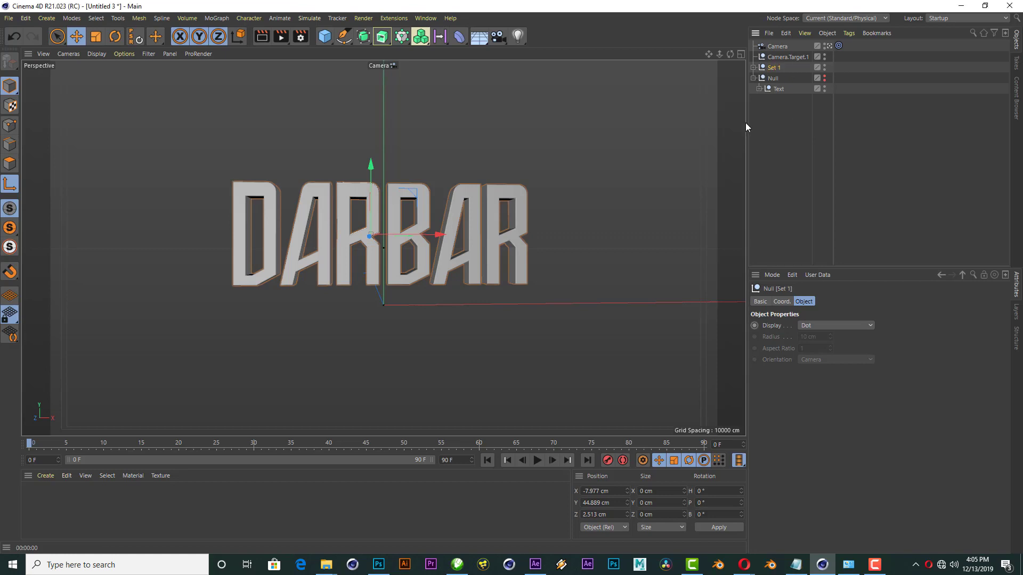
pyautogui.click(753, 67)
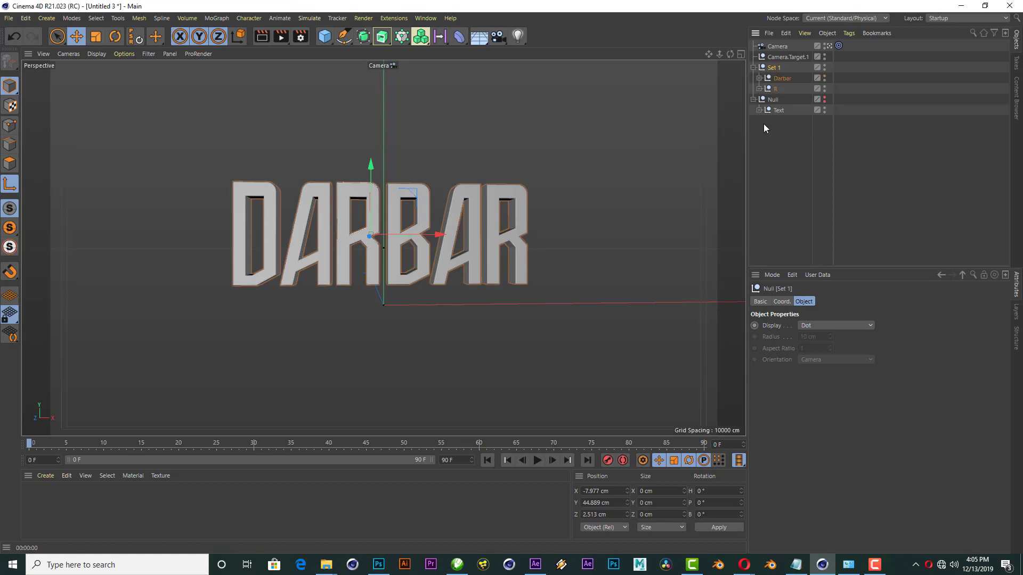
pyautogui.click(759, 89)
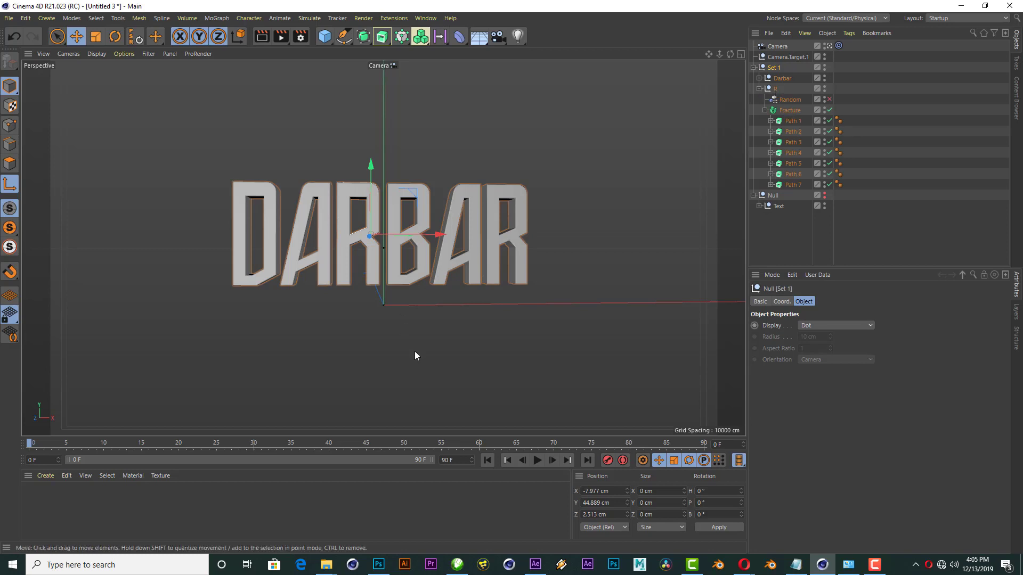
# Step: Add a Fracture object inside Darbar and put all the DARBAR letter paths under it
pyautogui.scroll(-1, 418, 319)
pyautogui.scroll(1, 426, 221)
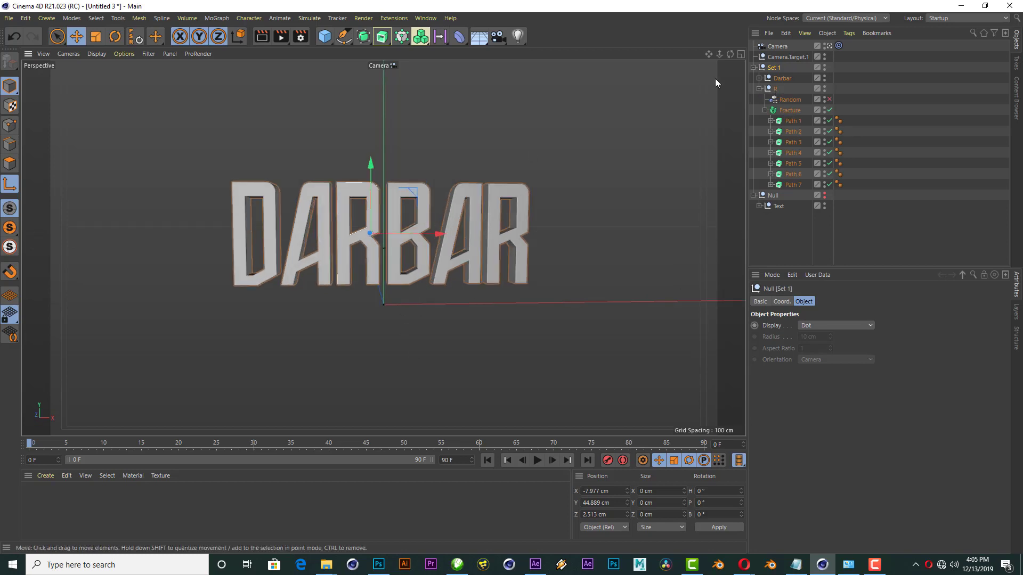
pyautogui.click(759, 78)
pyautogui.click(784, 89)
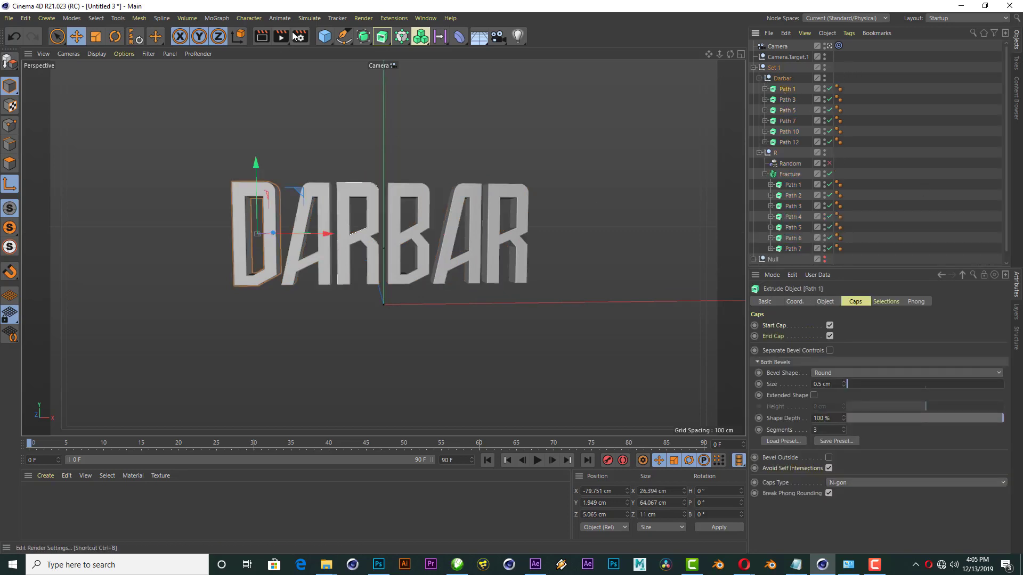
pyautogui.click(215, 18)
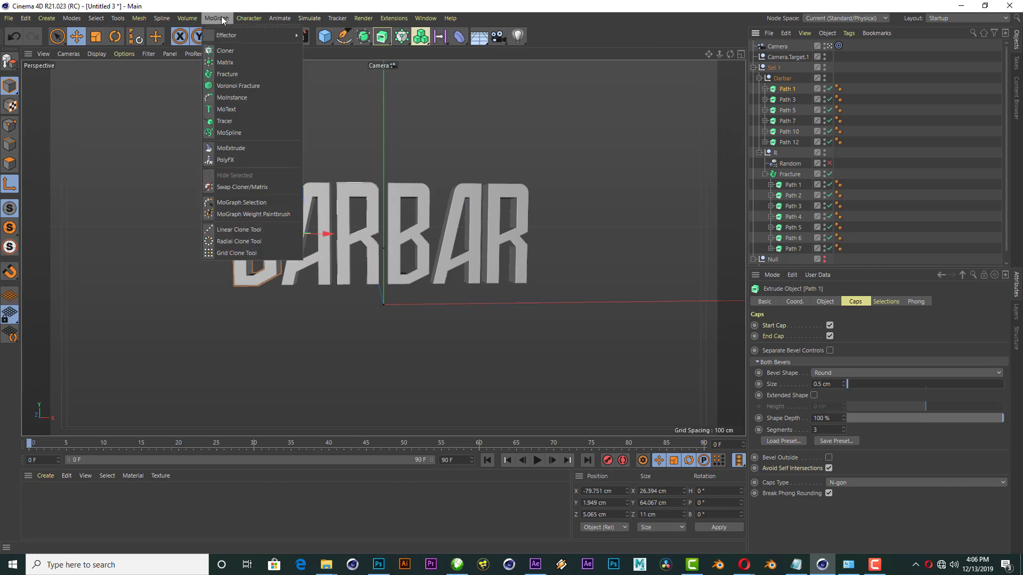
pyautogui.click(242, 76)
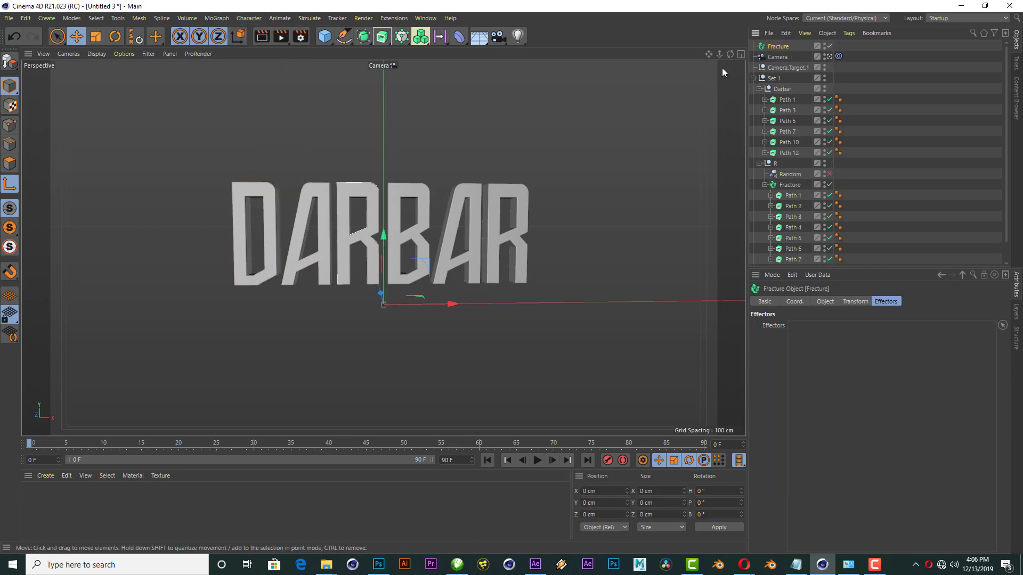
pyautogui.moveTo(806, 85); pyautogui.dragTo(790, 88)
pyautogui.click(784, 100)
pyautogui.keyDown('shift'); pyautogui.click(781, 152); pyautogui.keyUp('shift')
pyautogui.click(797, 90)
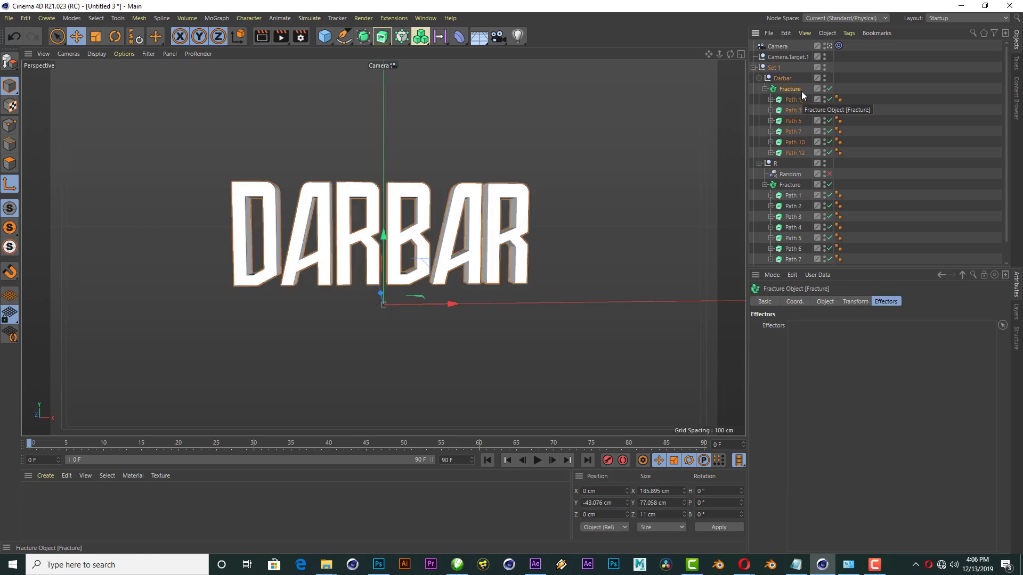
# Step: Copy the Random effector into Darbar, add it to the Fracture's Effectors list, and enable it
pyautogui.click(782, 101)
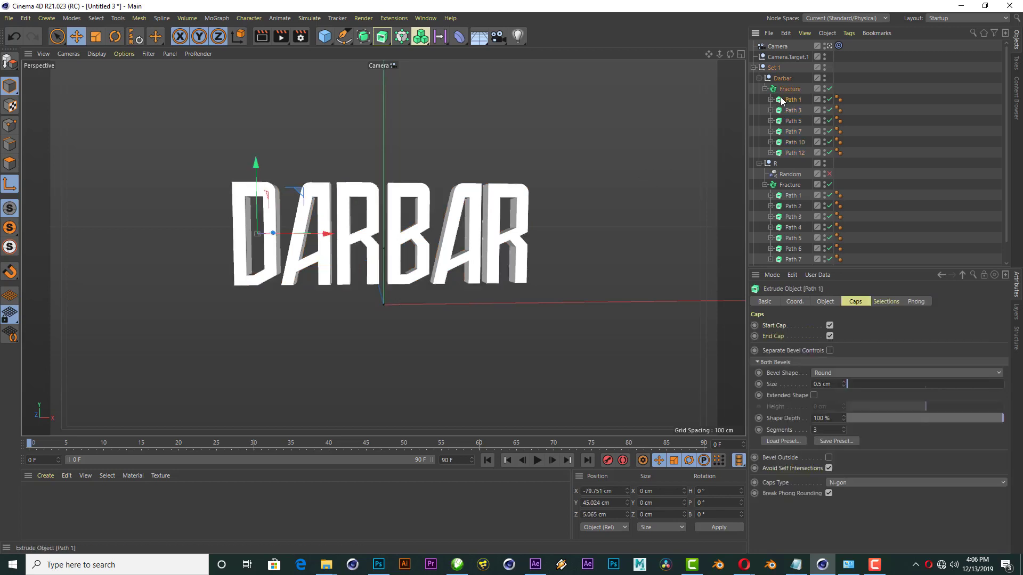
pyautogui.click(789, 88)
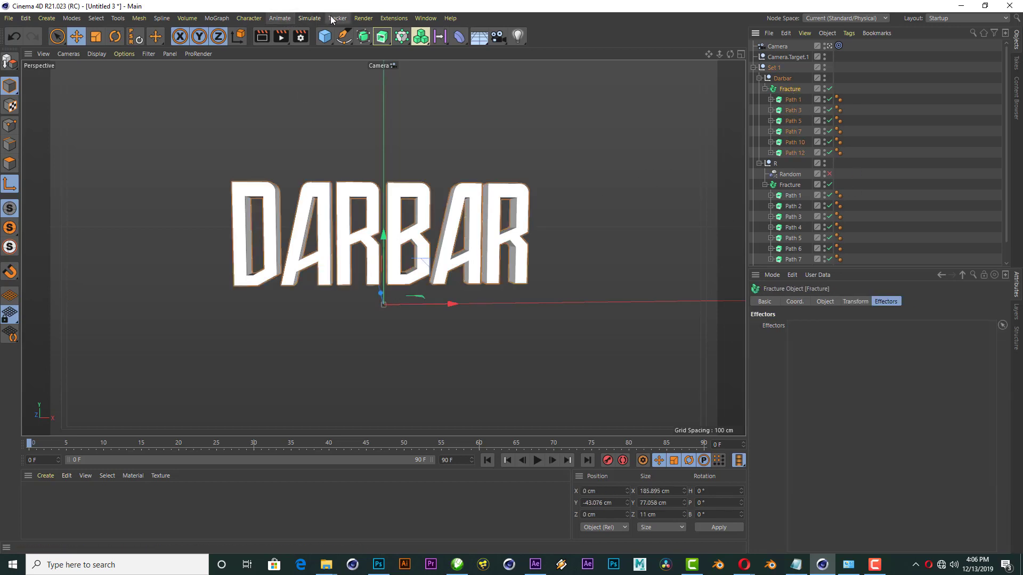
pyautogui.click(788, 175)
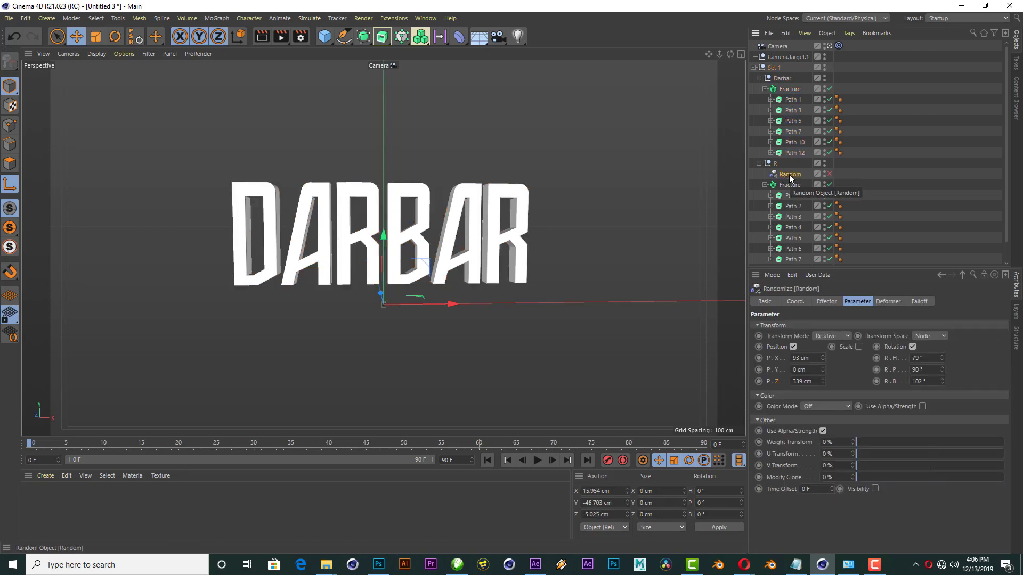
pyautogui.moveTo(790, 178)
pyautogui.mouseDown()
pyautogui.moveTo(791, 90)
pyautogui.moveTo(792, 105)
pyautogui.mouseUp()
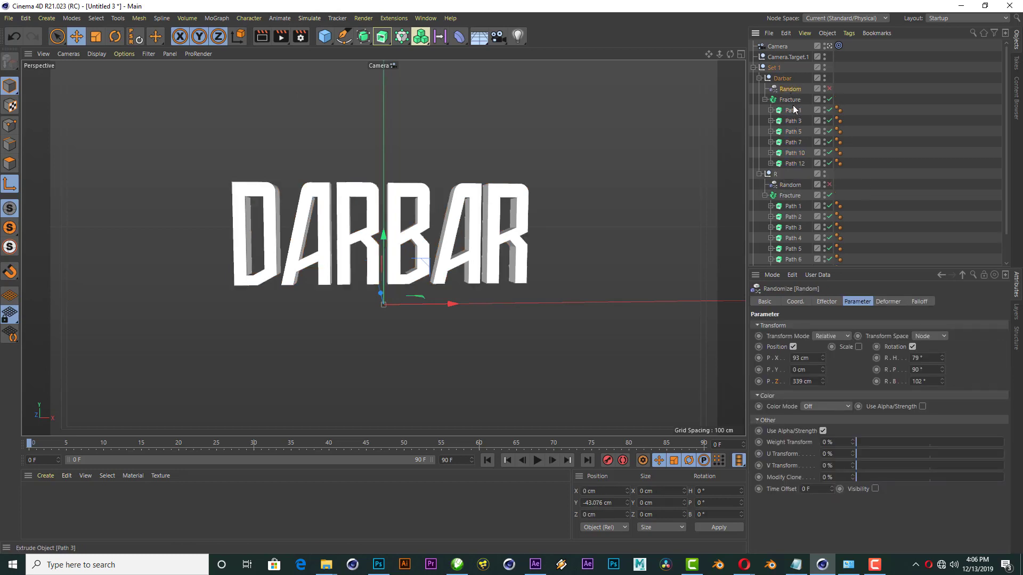
pyautogui.click(792, 100)
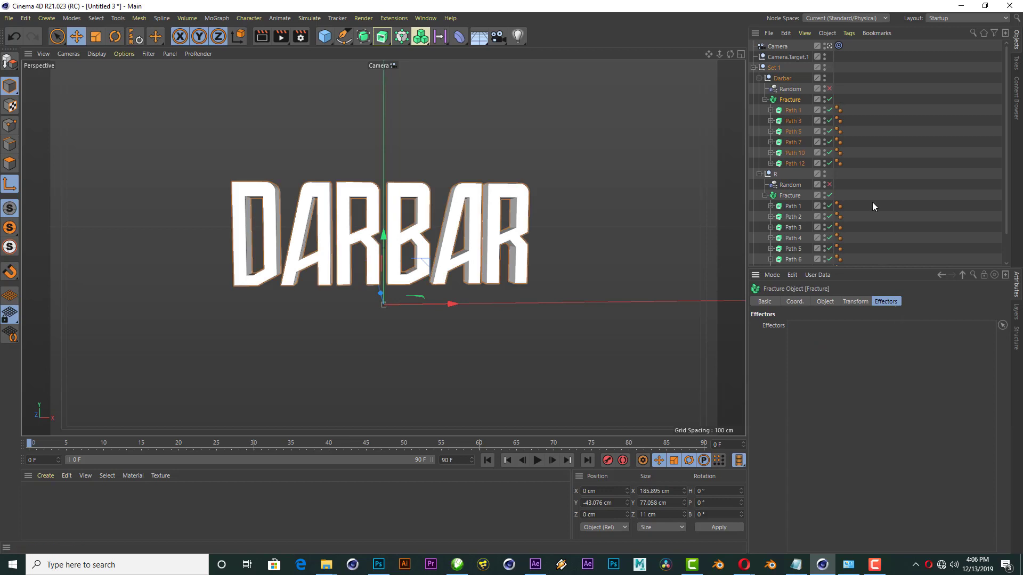
pyautogui.moveTo(789, 90); pyautogui.dragTo(850, 361)
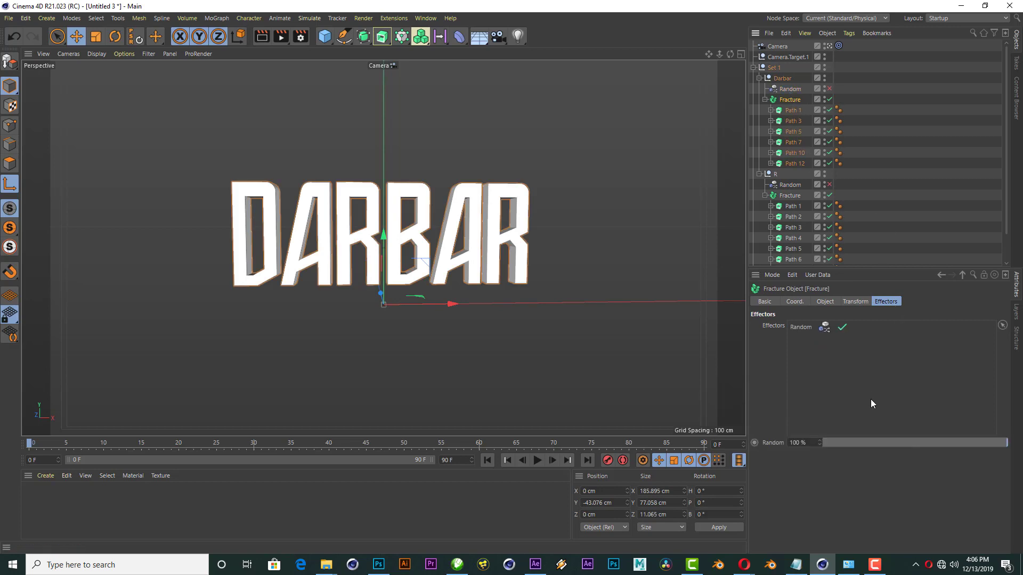
pyautogui.click(829, 89)
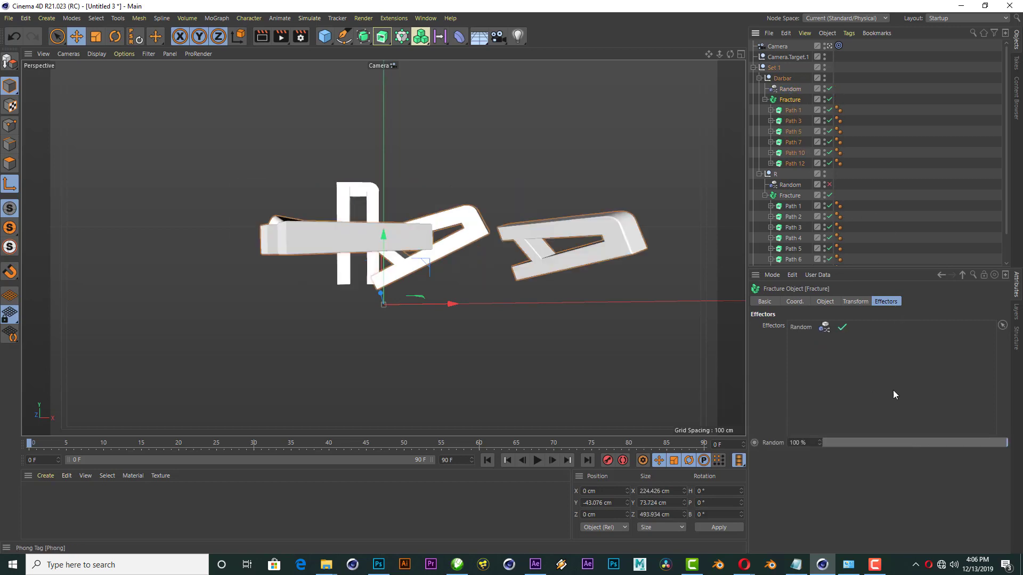
# Step: Set the Darbar Random effector's rotation to 45° heading and 0° pitch
pyautogui.click(853, 302)
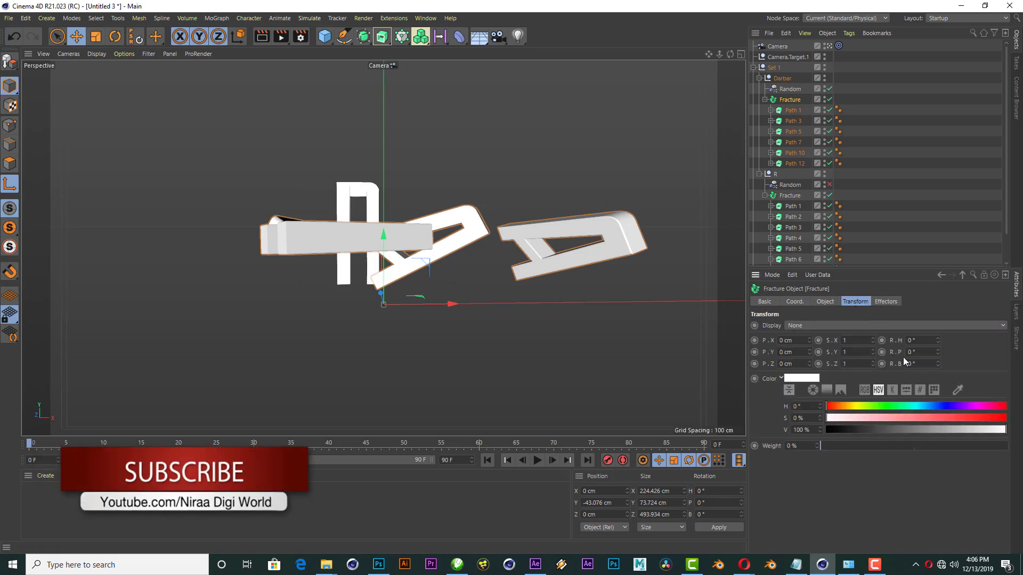
pyautogui.click(824, 302)
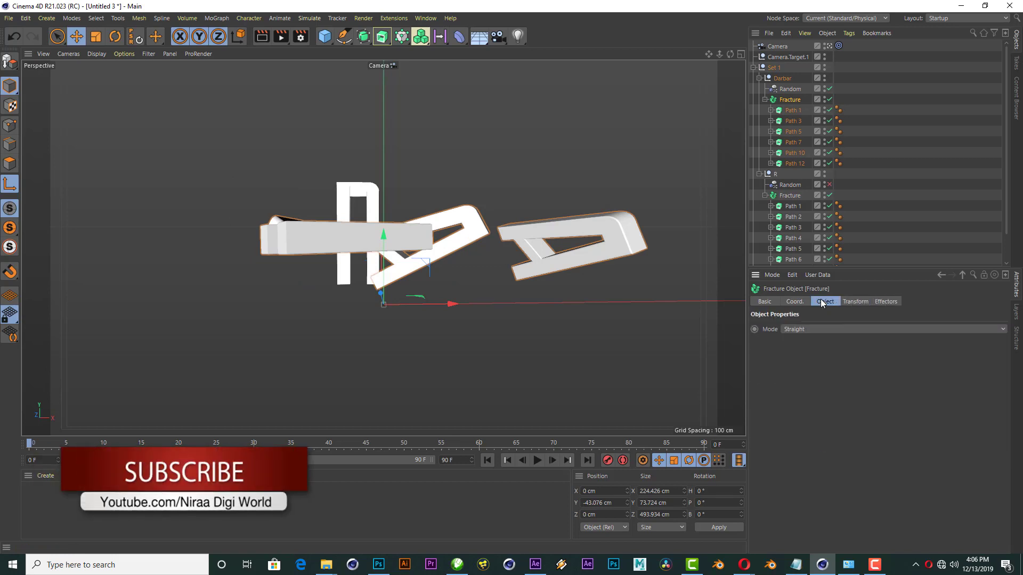
pyautogui.click(789, 89)
pyautogui.click(855, 302)
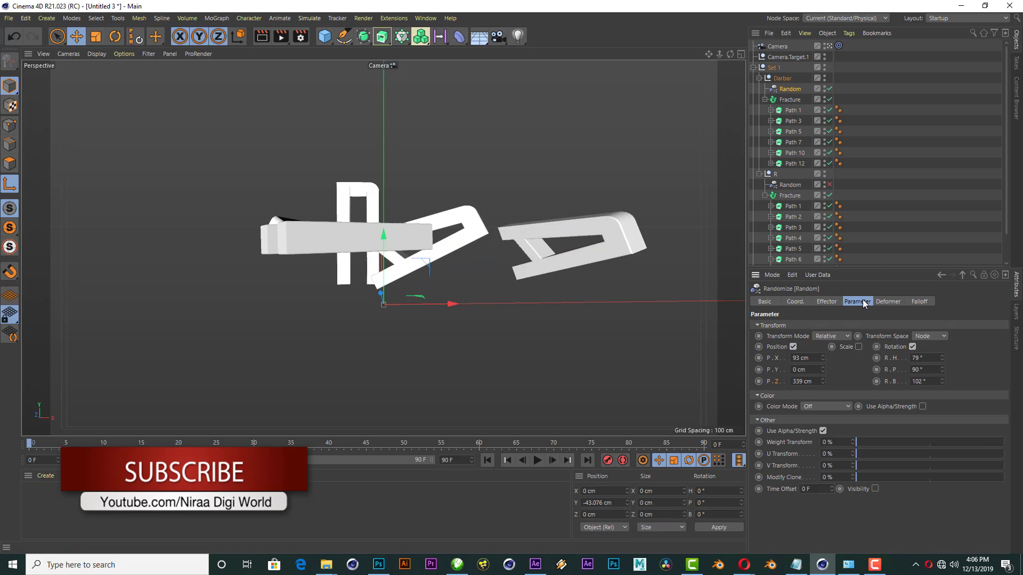
pyautogui.click(930, 360)
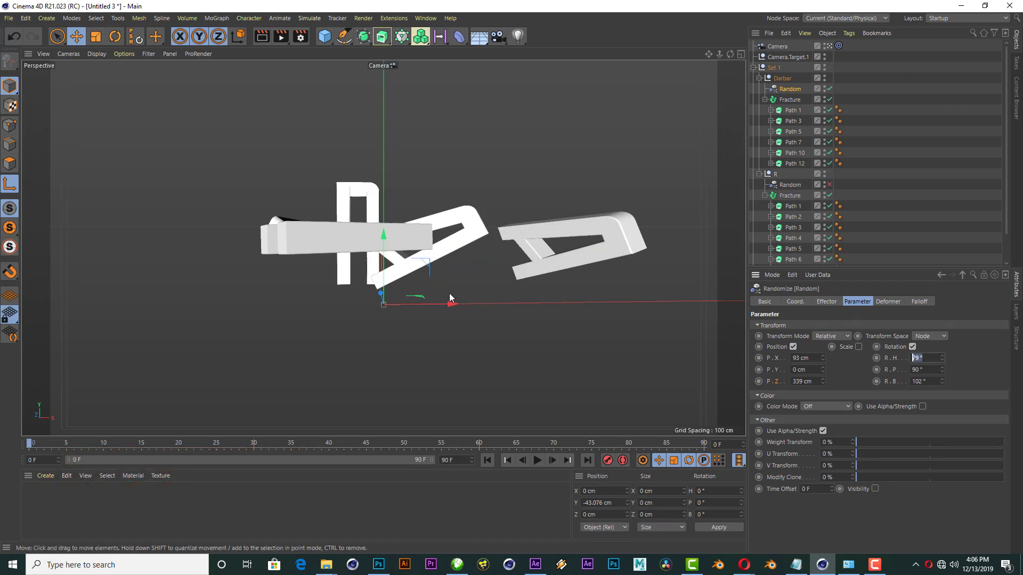
pyautogui.write('45')
pyautogui.press('Tab')
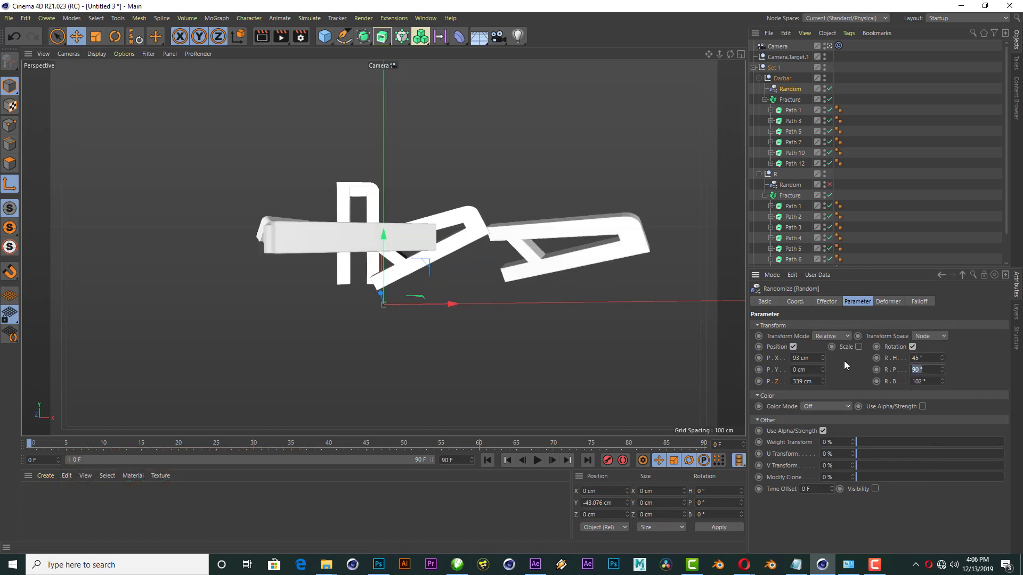
pyautogui.write('0')
pyautogui.press('Tab')
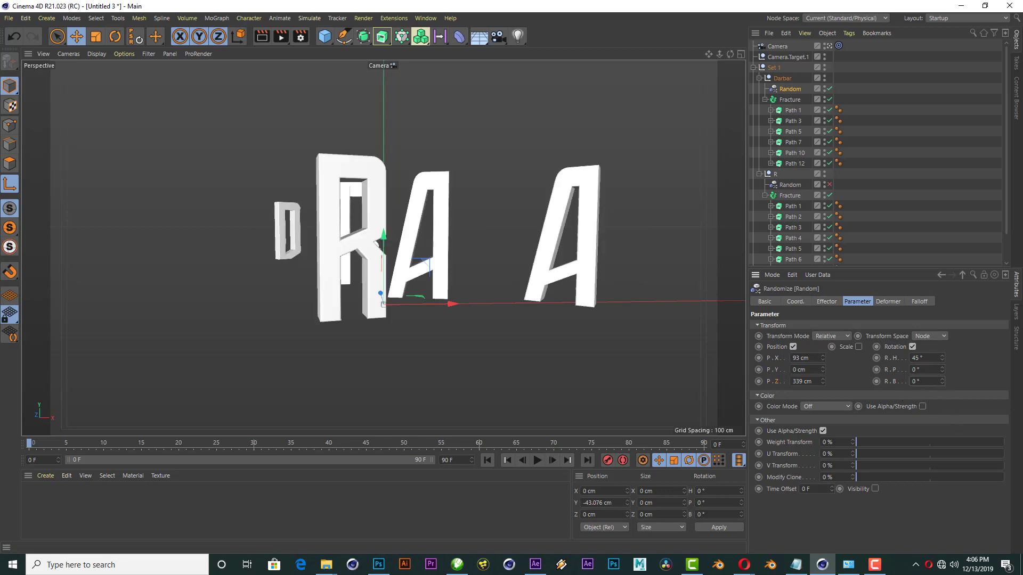
pyautogui.moveTo(941, 369); pyautogui.dragTo(942, 349)
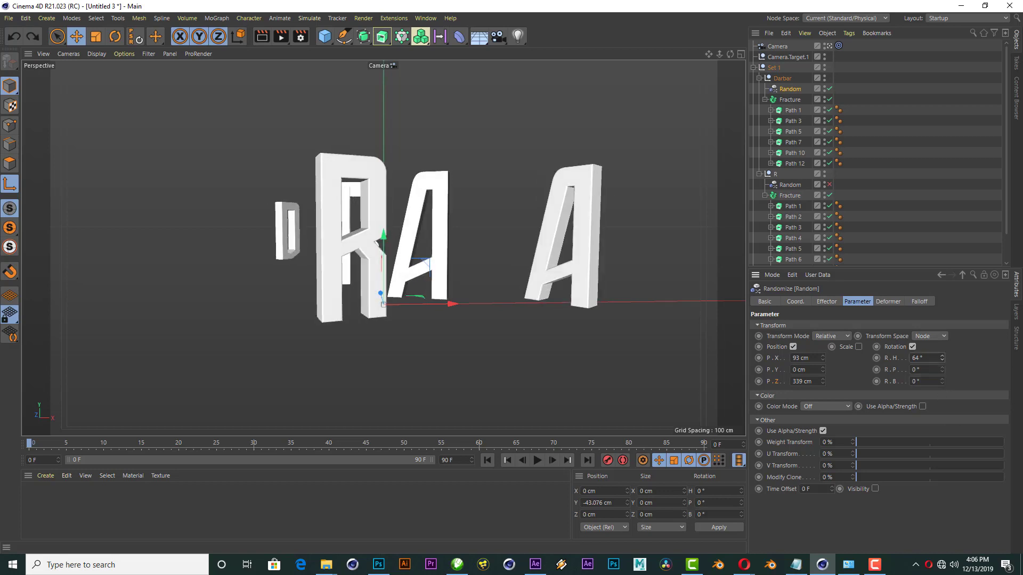
pyautogui.hotkey('ctrl', 'z')
# Step: Set the Random effector's position offset to 0 X and 50 cm depth
pyautogui.click(801, 358)
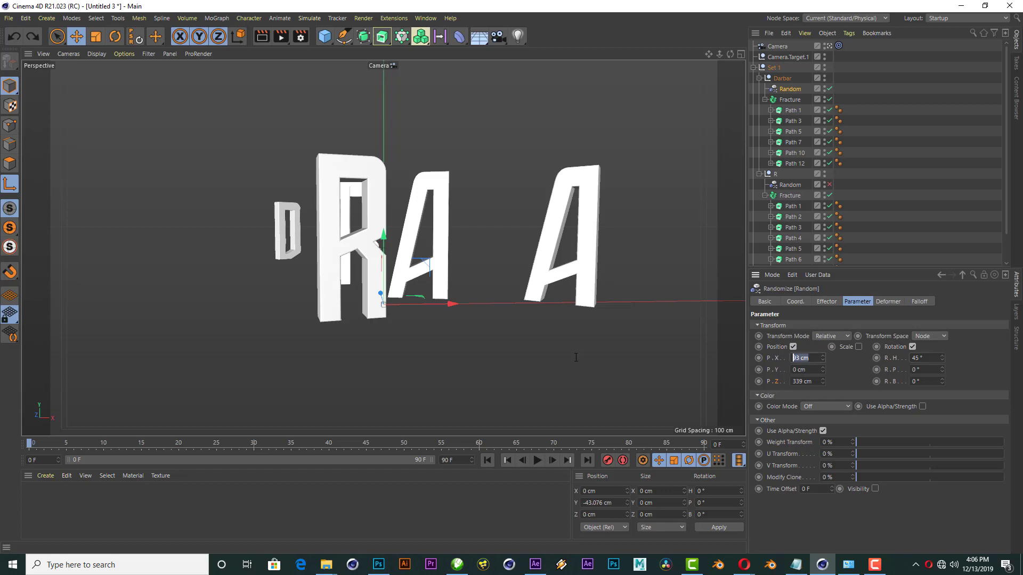
pyautogui.write('0')
pyautogui.press('Tab')
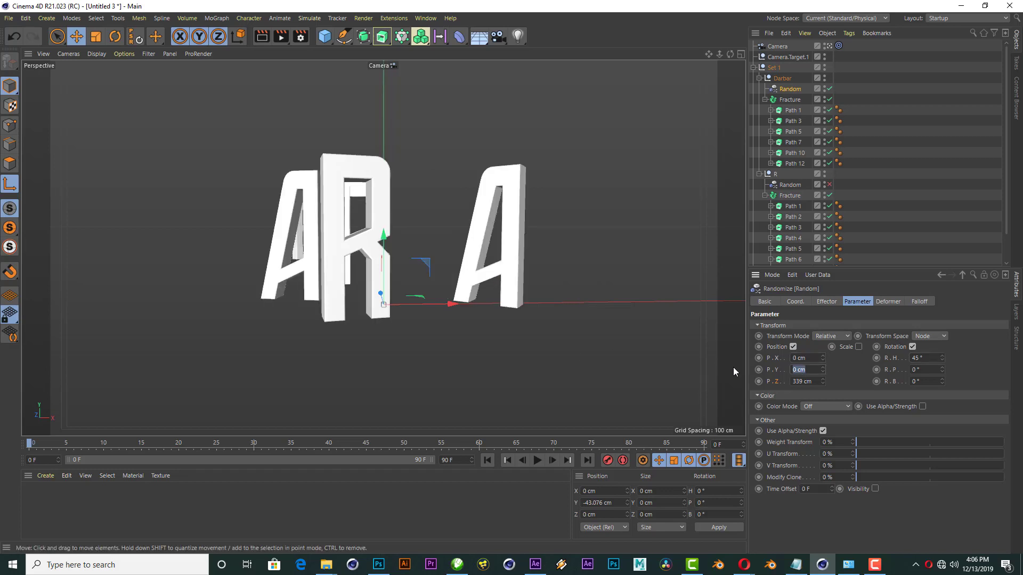
pyautogui.press('Tab')
pyautogui.write('50')
pyautogui.press('Return')
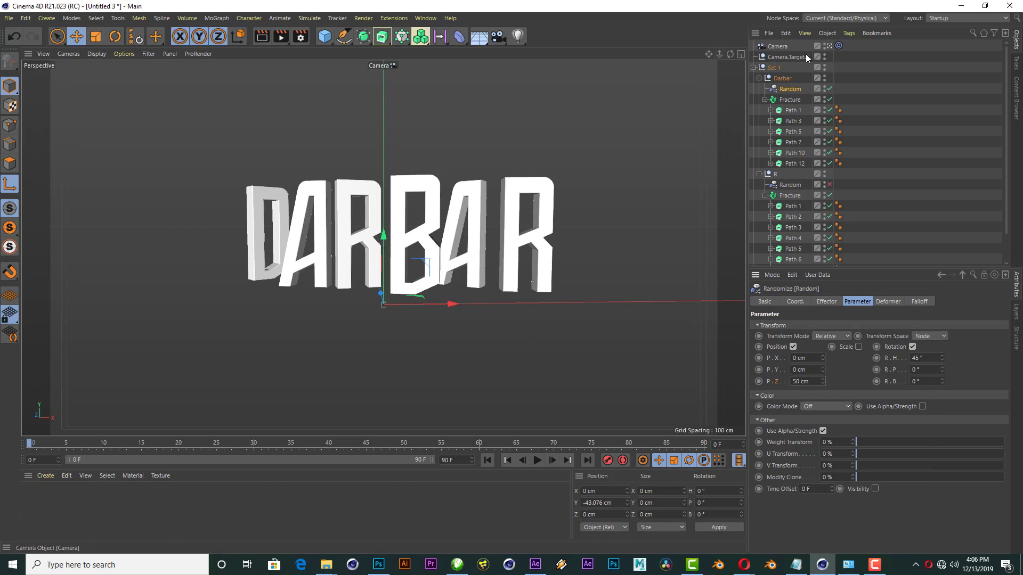
# Step: Leave the camera view, orbit around the letters, and reset Random's heading to 0°
pyautogui.click(829, 46)
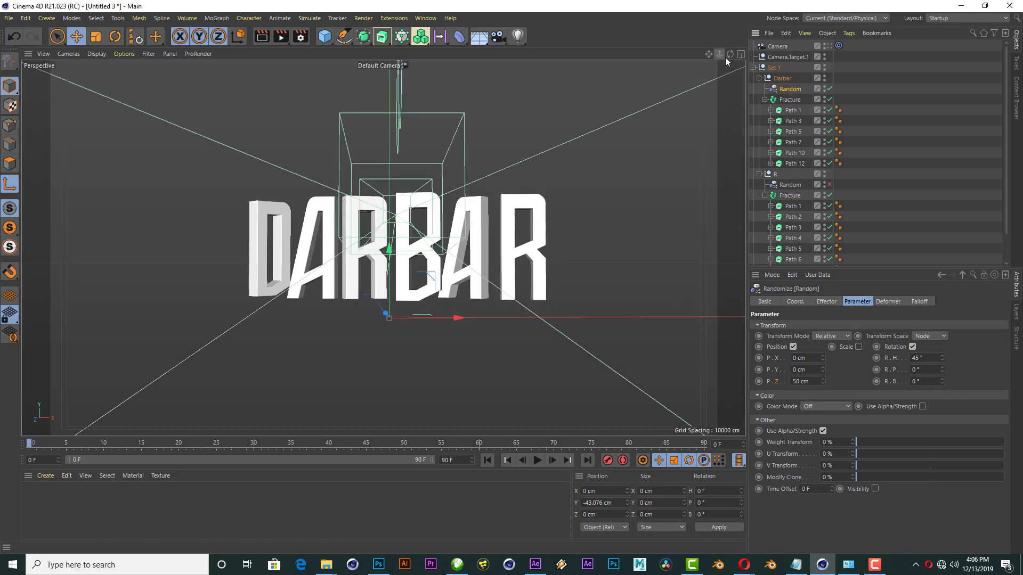
pyautogui.keyDown('alt'); pyautogui.moveTo(532, 347); pyautogui.dragTo(571, 316); pyautogui.keyUp('alt')
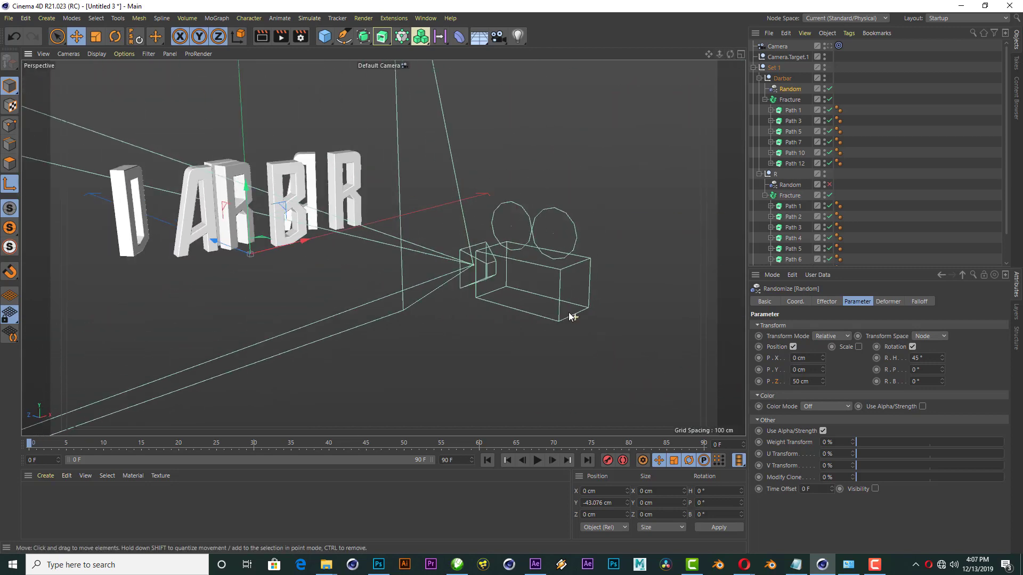
pyautogui.scroll(3, 168, 192)
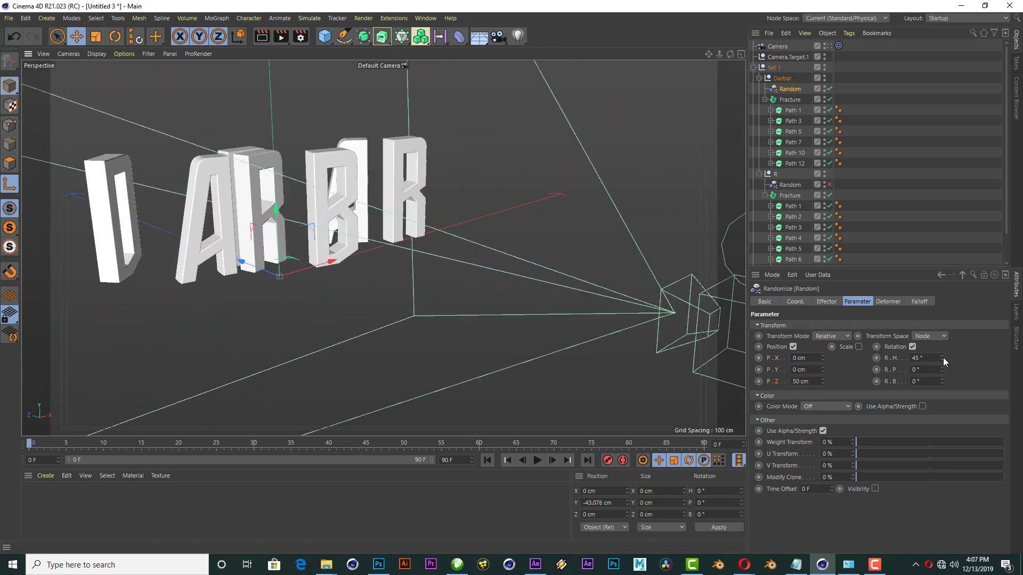
pyautogui.moveTo(943, 357); pyautogui.dragTo(943, 368)
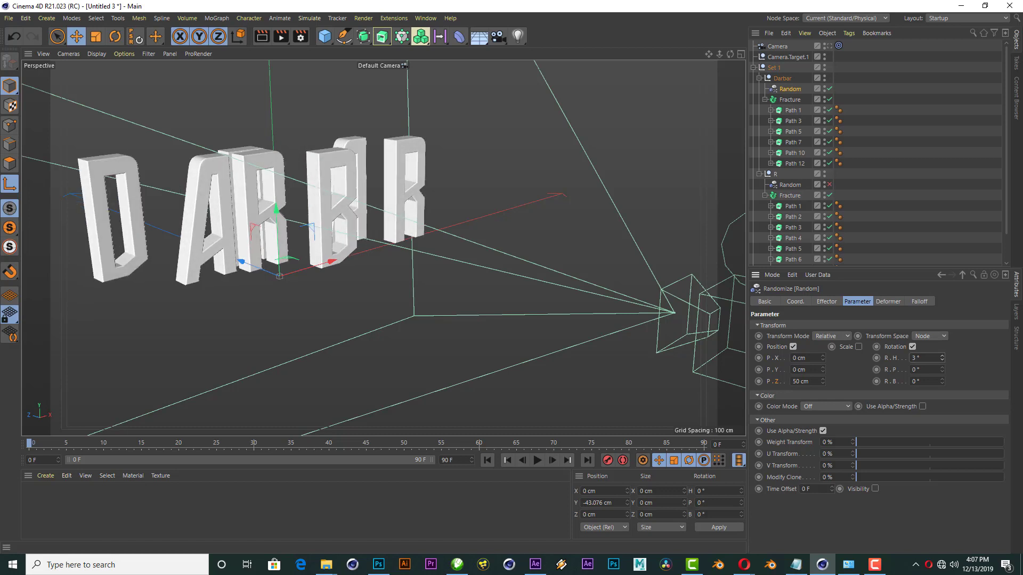
pyautogui.moveTo(942, 358); pyautogui.dragTo(935, 362)
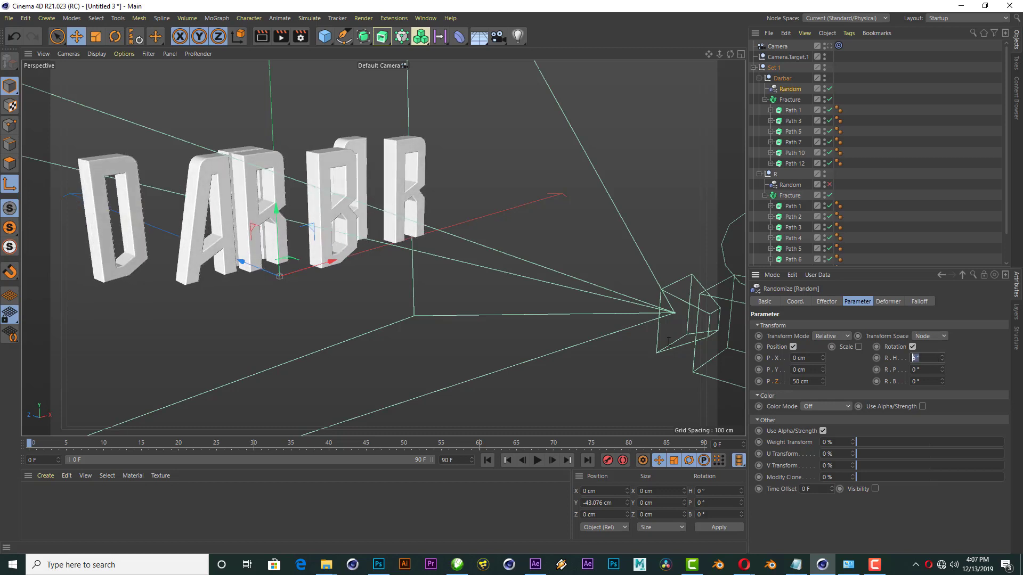
pyautogui.write('0')
pyautogui.press('Return')
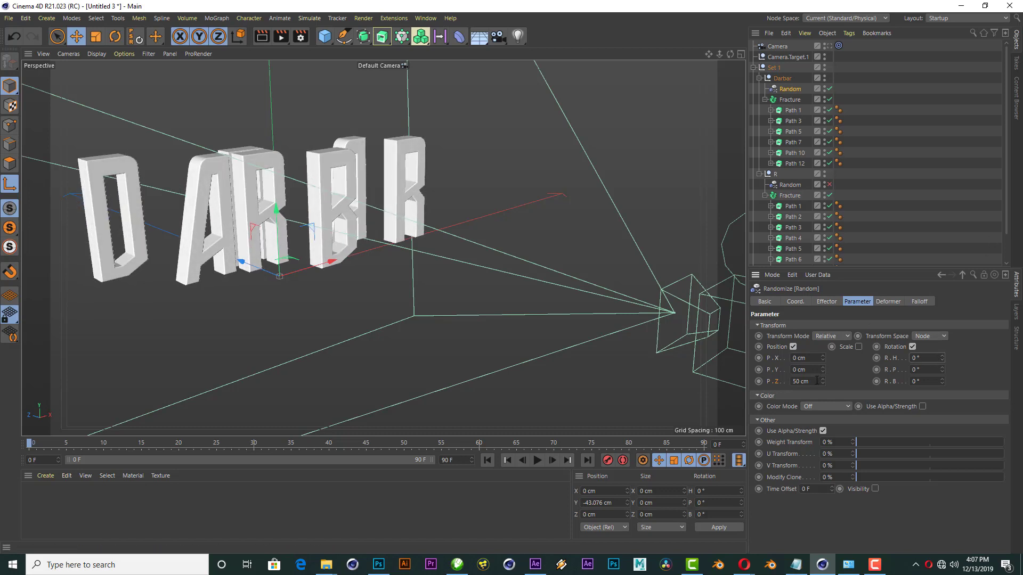
# Step: Re-scatter the letters with 35 cm depth and -85° heading, orbiting to check them
pyautogui.doubleClick(816, 380)
pyautogui.write('0')
pyautogui.press('Return')
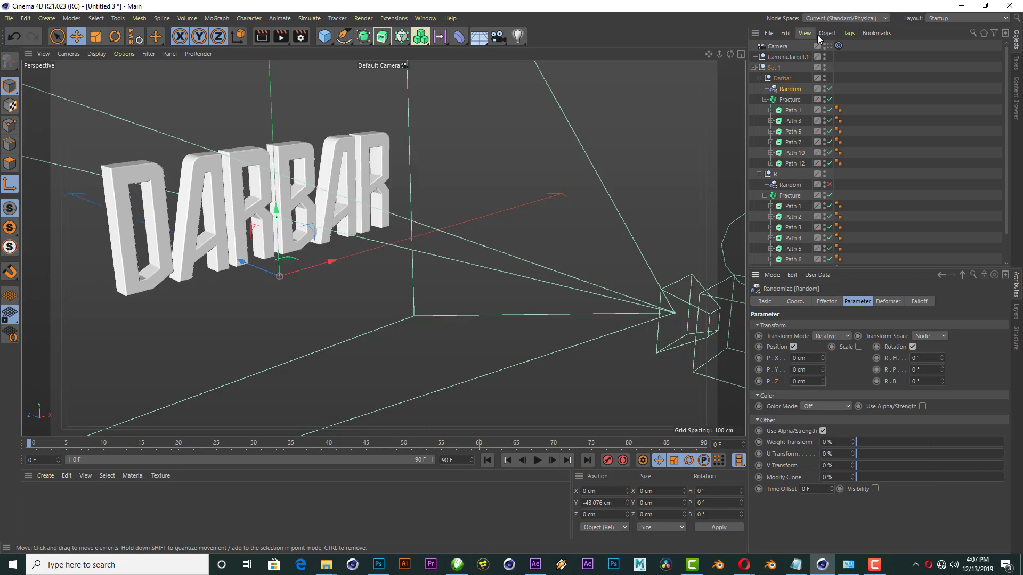
pyautogui.moveTo(730, 53); pyautogui.dragTo(655, 75)
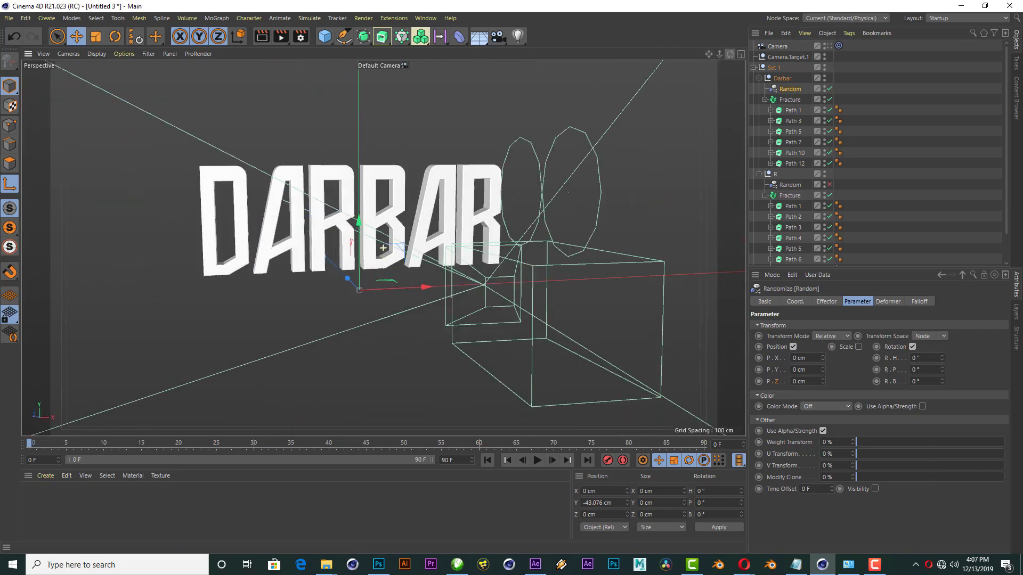
pyautogui.moveTo(822, 381)
pyautogui.mouseDown()
pyautogui.moveTo(836, 381)
pyautogui.moveTo(825, 381)
pyautogui.mouseUp()
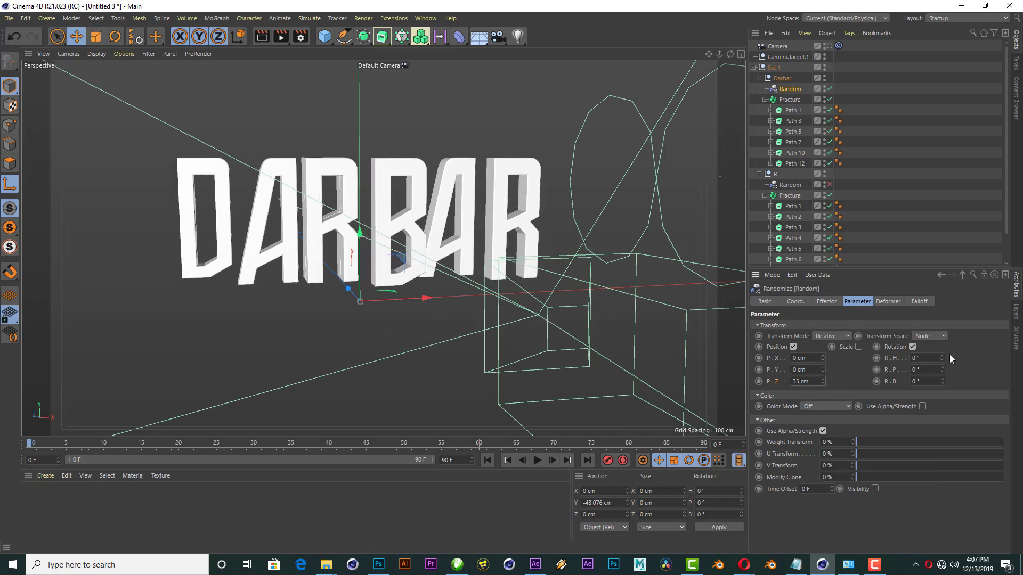
pyautogui.moveTo(942, 358)
pyautogui.mouseDown()
pyautogui.moveTo(904, 358)
pyautogui.moveTo(934, 358)
pyautogui.moveTo(944, 382)
pyautogui.mouseUp()
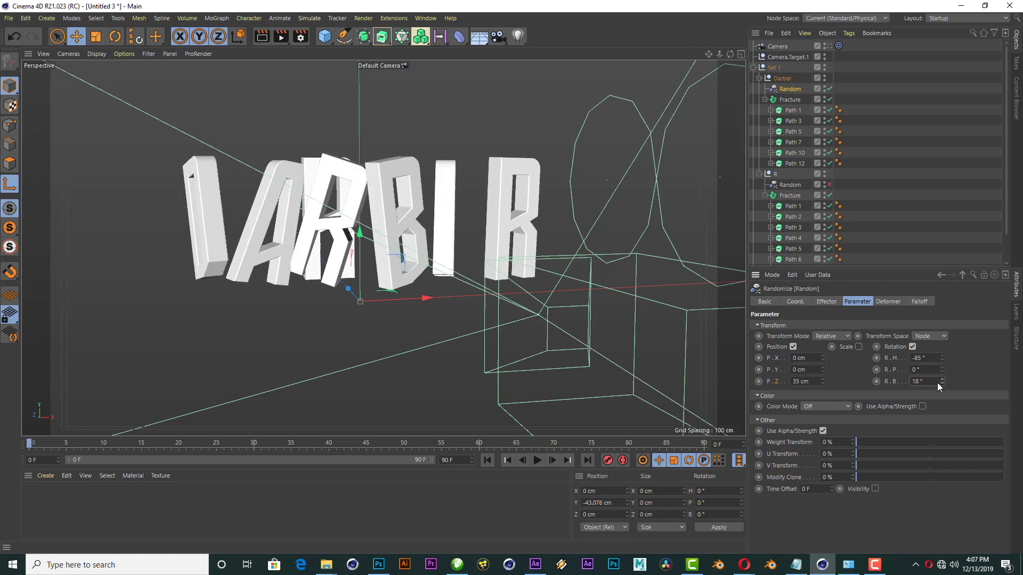
pyautogui.moveTo(730, 54); pyautogui.dragTo(692, 69)
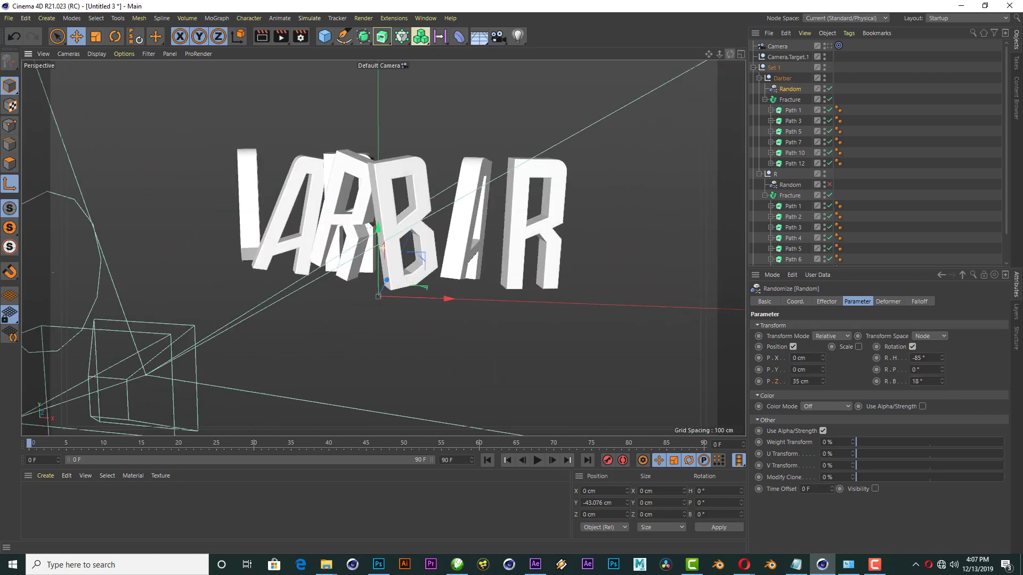
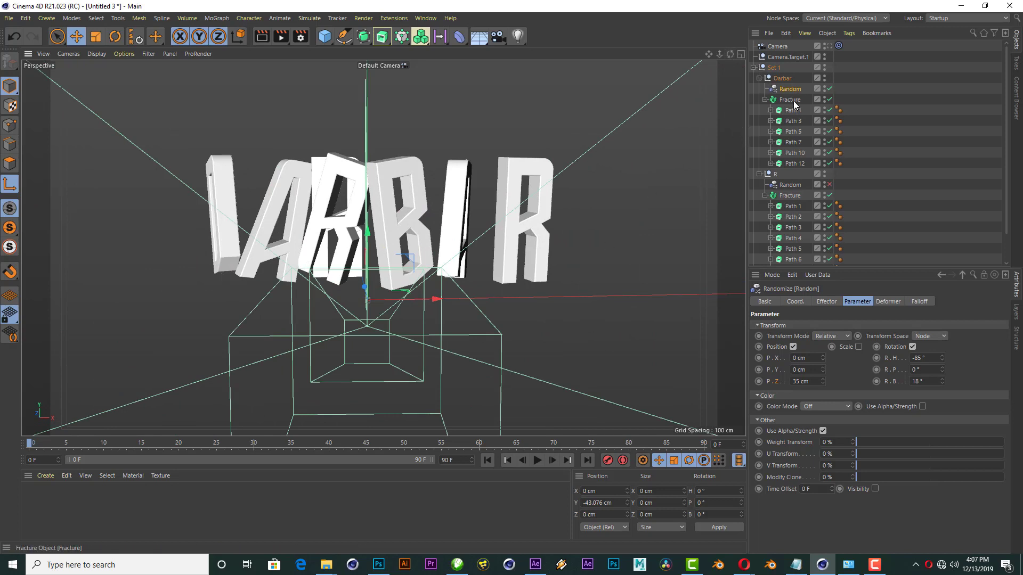
# Step: Rename the R group's Random effector to '1'
pyautogui.click(796, 185)
pyautogui.doubleClick(795, 184)
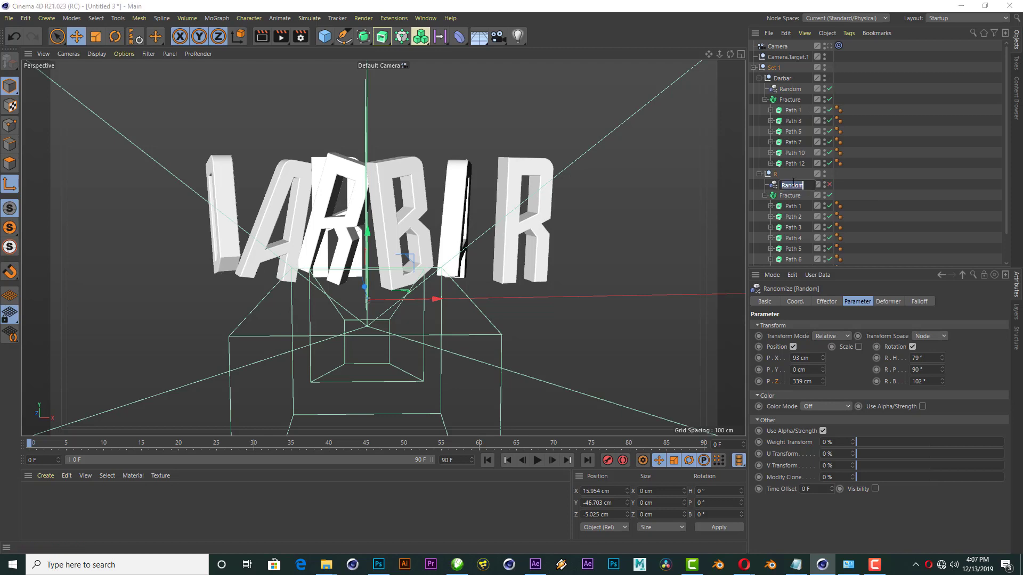
pyautogui.write('1')
pyautogui.press('Return')
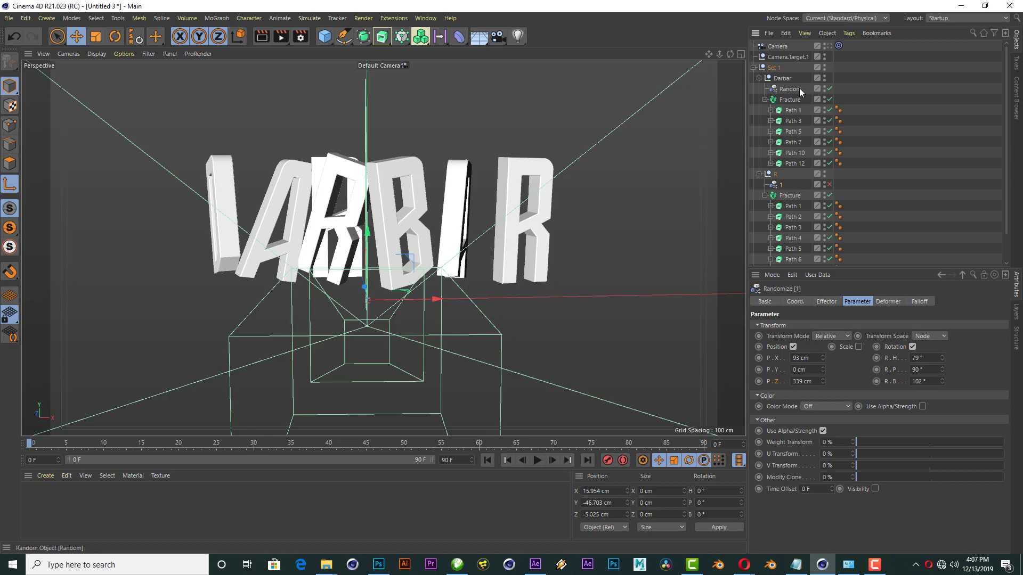
# Step: Rename the Darbar Random effector to '2' and view through the scene Camera
pyautogui.click(800, 88)
pyautogui.doubleClick(800, 88)
pyautogui.write('2')
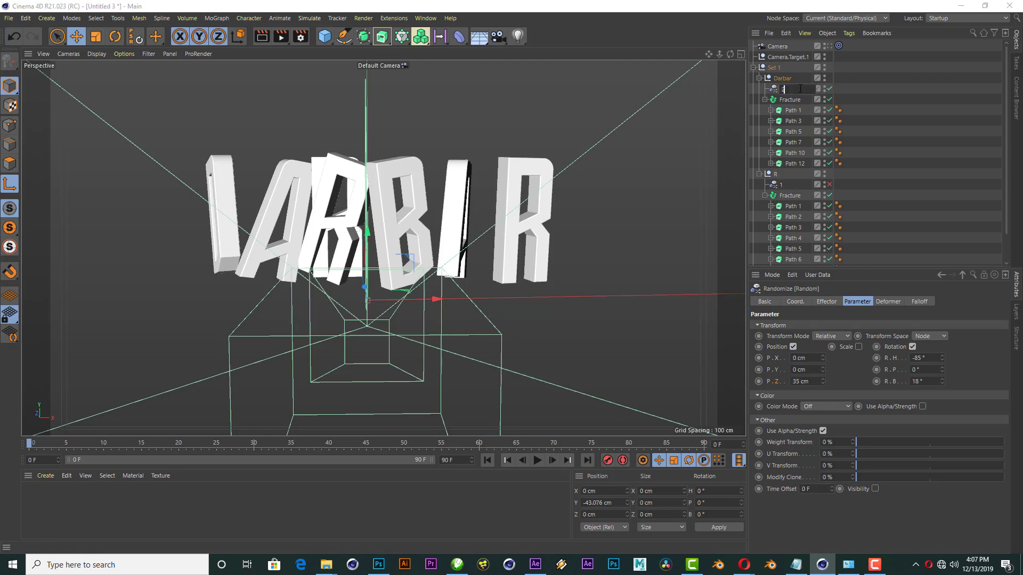
pyautogui.press('Return')
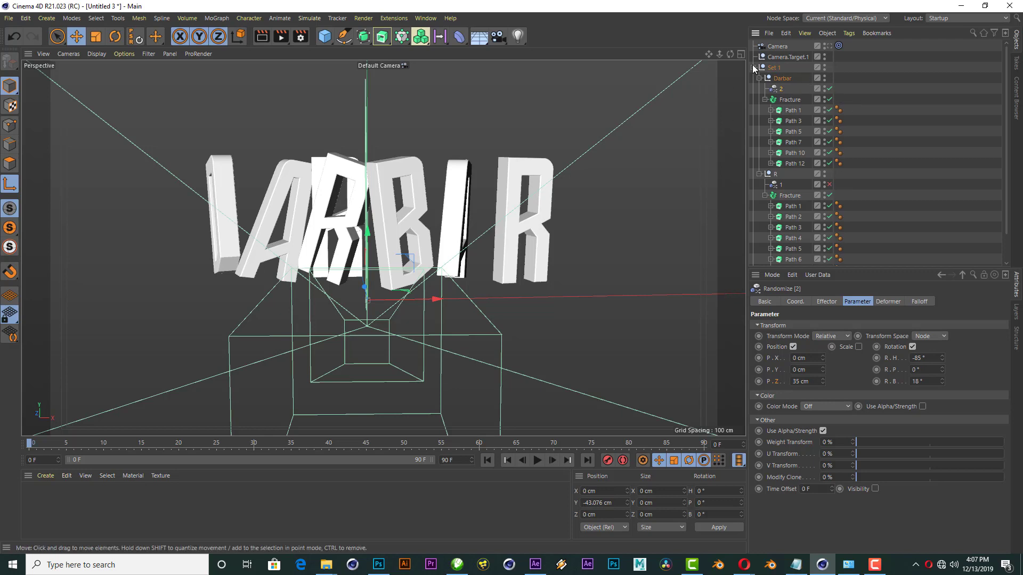
pyautogui.click(827, 46)
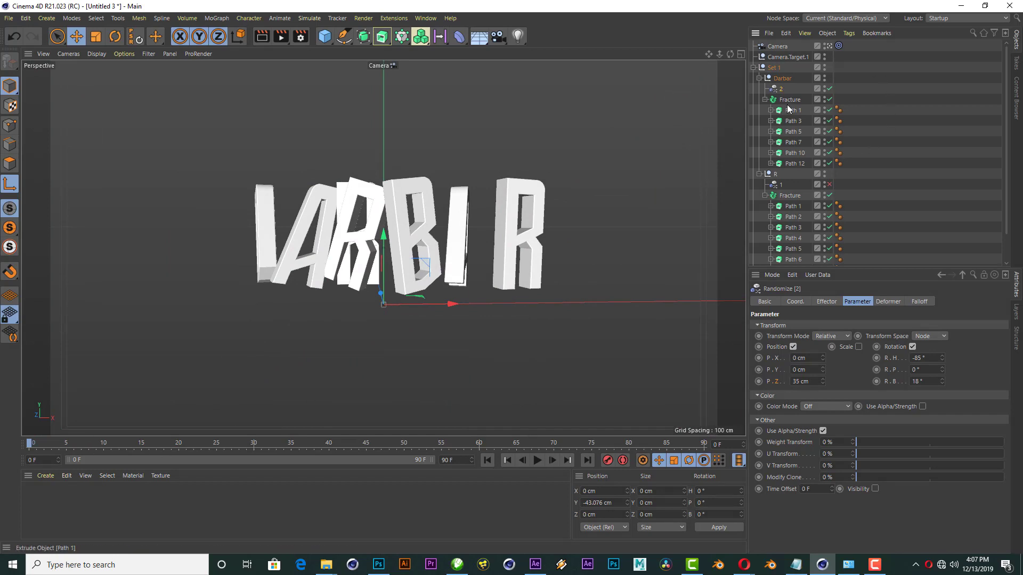
# Step: Enable effector 1 and leave effector 2 disabled so DARBAR shows whole letters
pyautogui.click(830, 184)
pyautogui.click(827, 99)
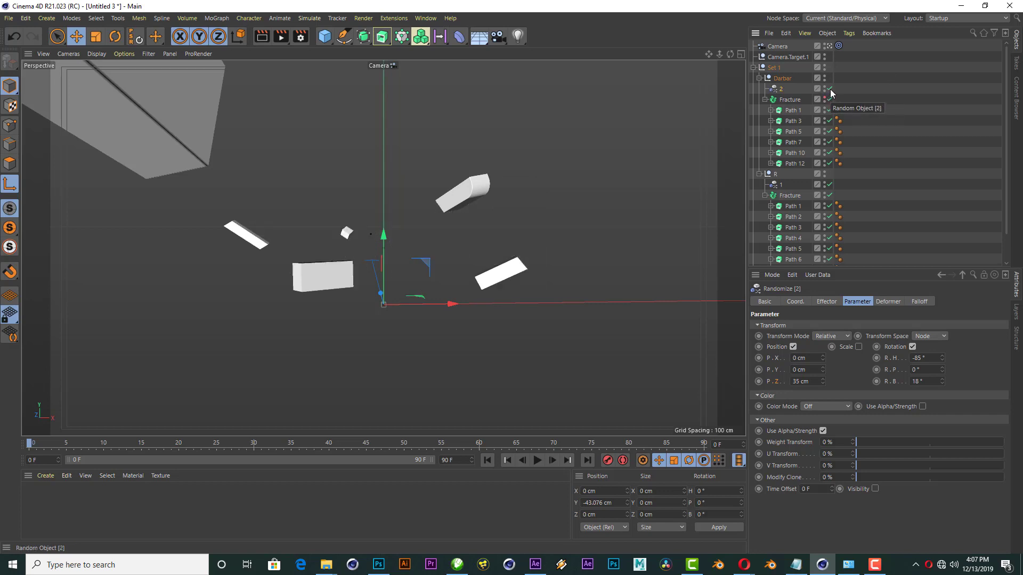
pyautogui.click(830, 89)
pyautogui.click(830, 89)
pyautogui.click(828, 100)
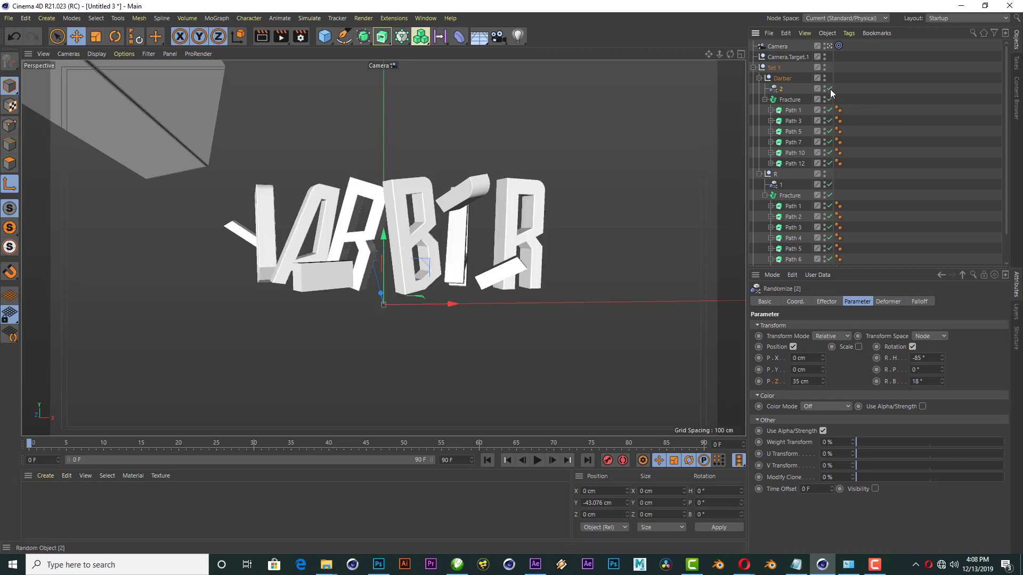
pyautogui.click(830, 89)
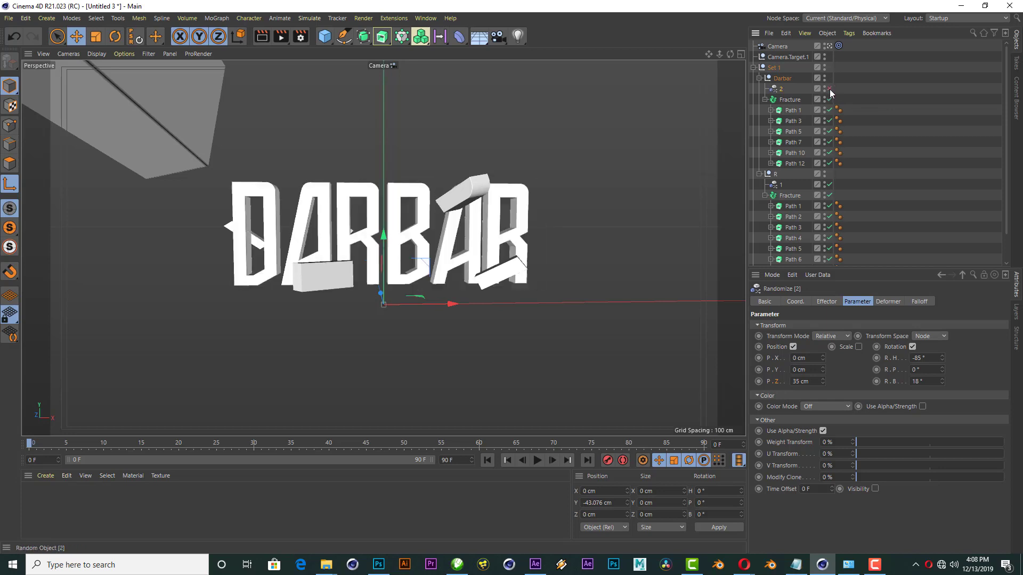
# Step: Inspect the Path 1 and Path 5 extrusions and hide the stray fracture pieces
pyautogui.click(795, 112)
pyautogui.click(799, 134)
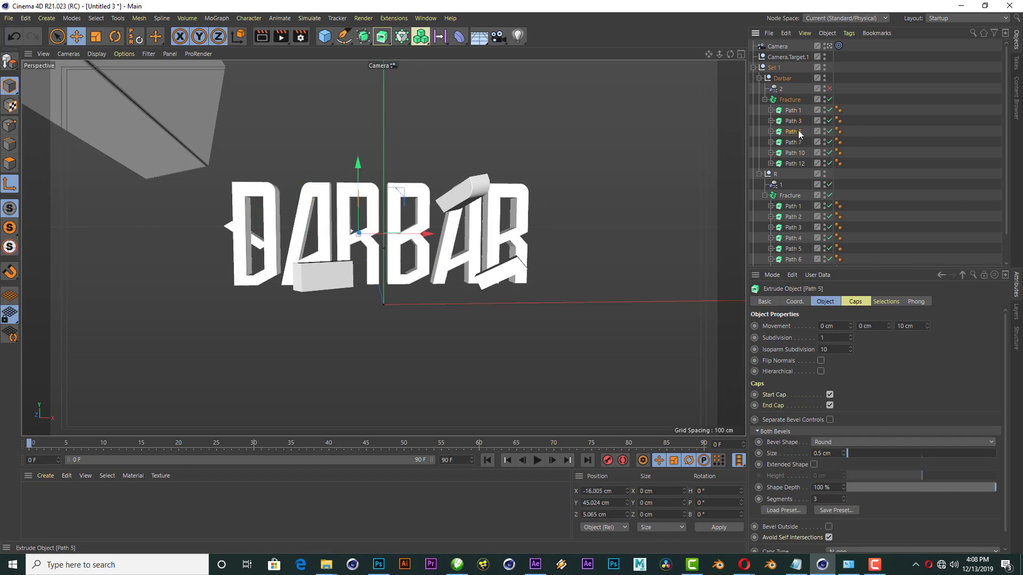
pyautogui.click(825, 195)
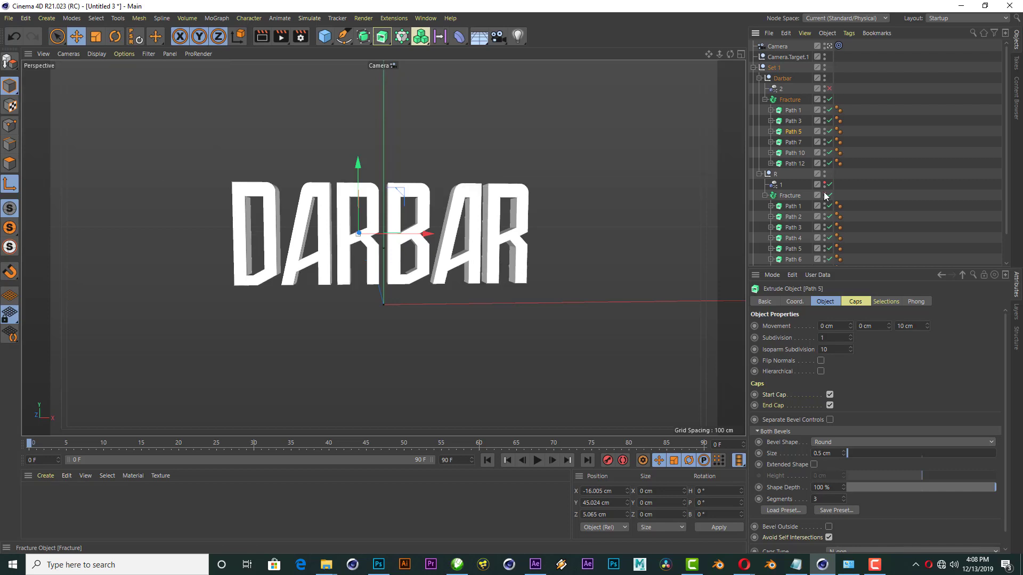
pyautogui.click(824, 131)
# Step: Move Path 5 under Set 1, rename it 'R' and disable it, then re-enable effector 2
pyautogui.moveTo(795, 133); pyautogui.dragTo(780, 79)
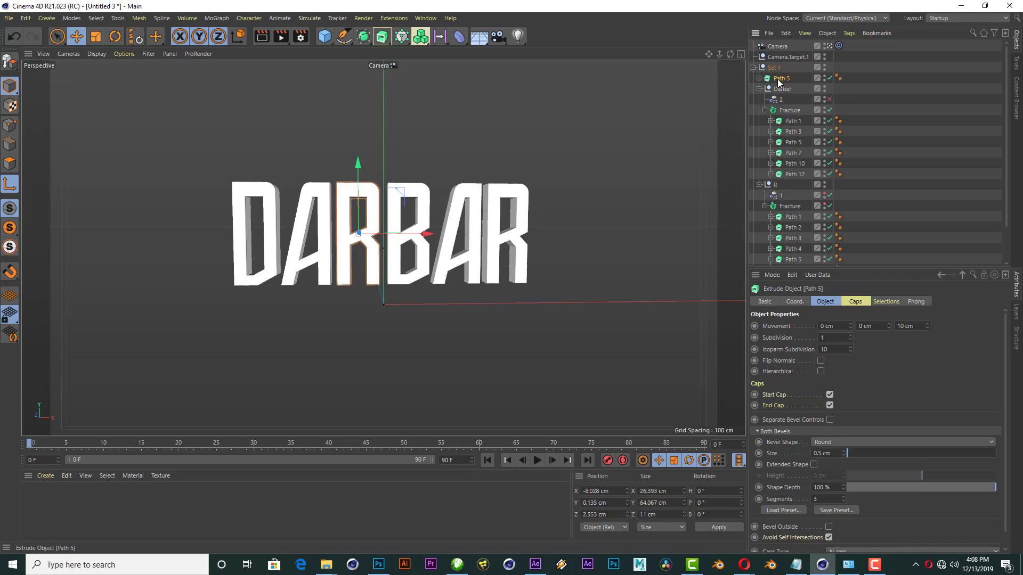
pyautogui.doubleClick(782, 78)
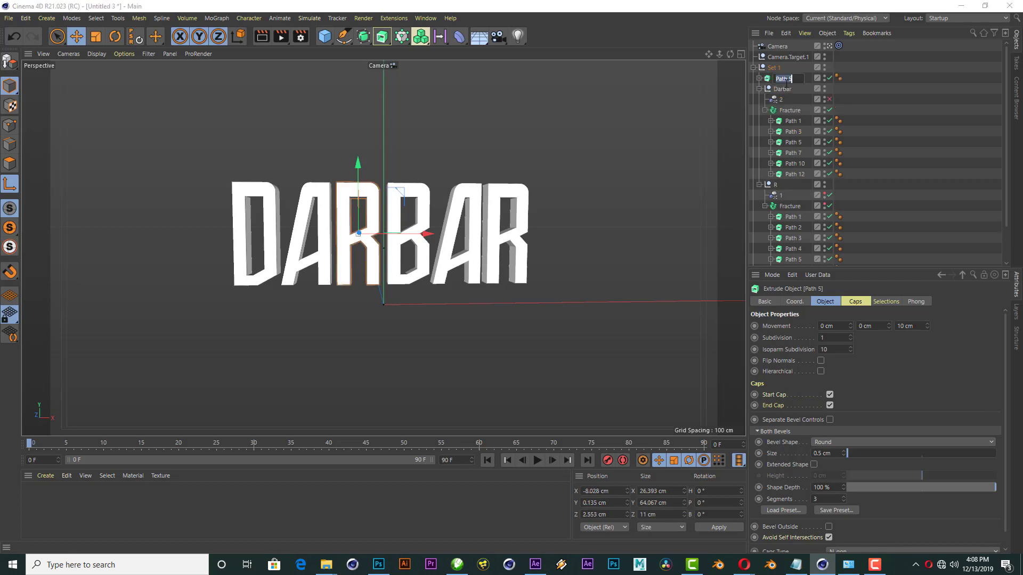
pyautogui.write('R')
pyautogui.press('Return')
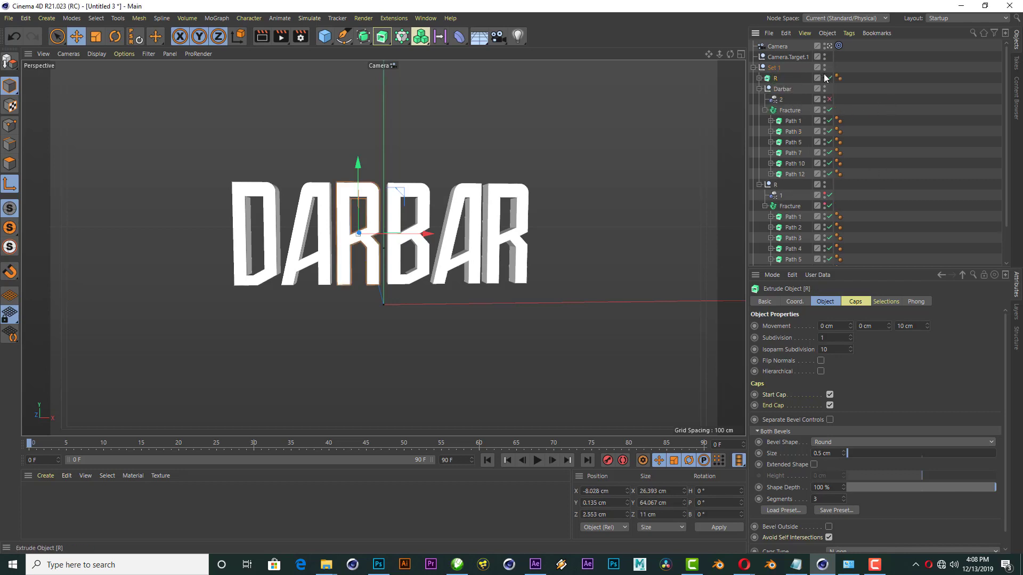
pyautogui.click(825, 78)
pyautogui.click(829, 78)
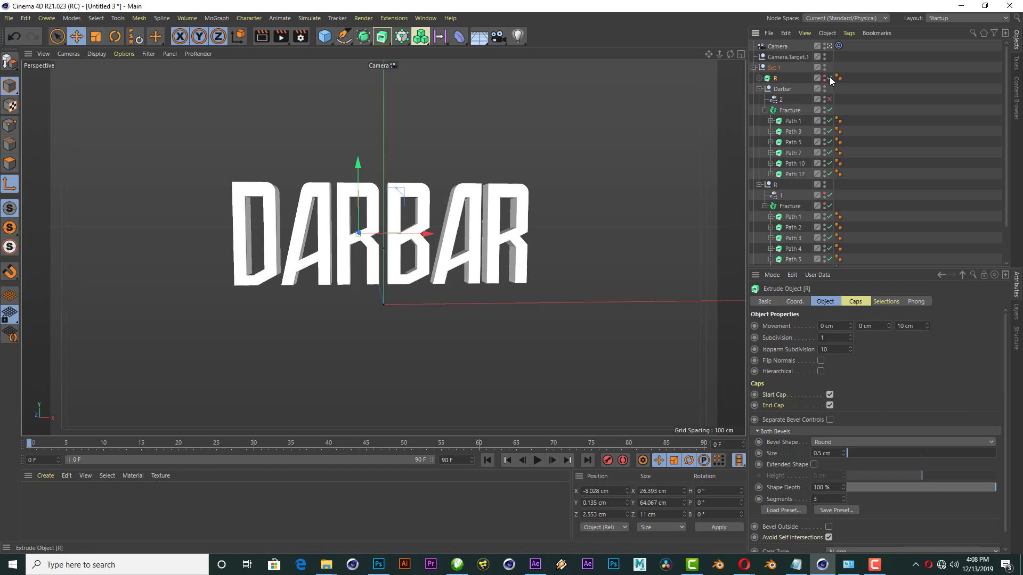
pyautogui.click(829, 100)
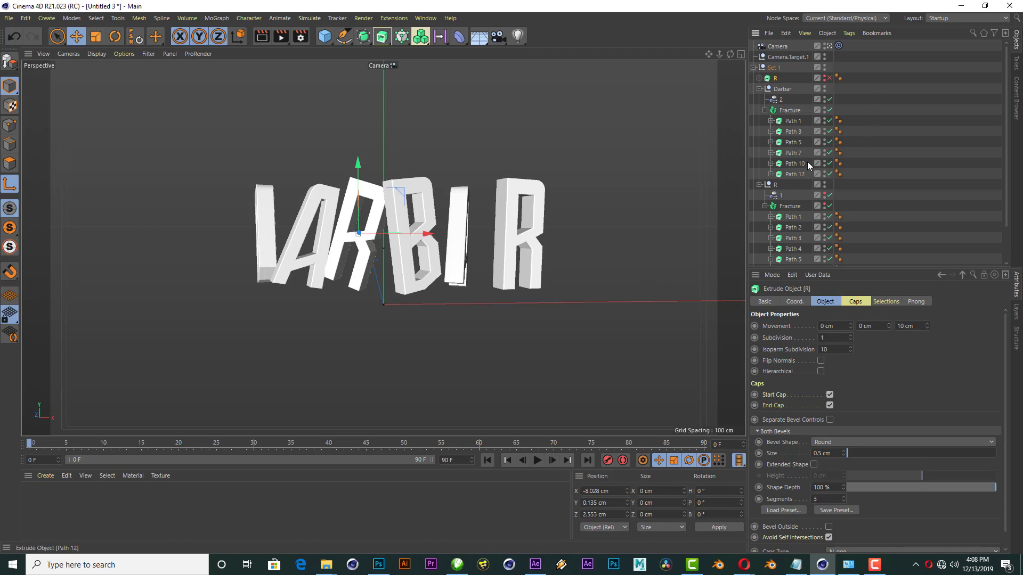
# Step: Toggle the A letter and shard visibility, then move the other Path 5 under Set 1
pyautogui.click(794, 131)
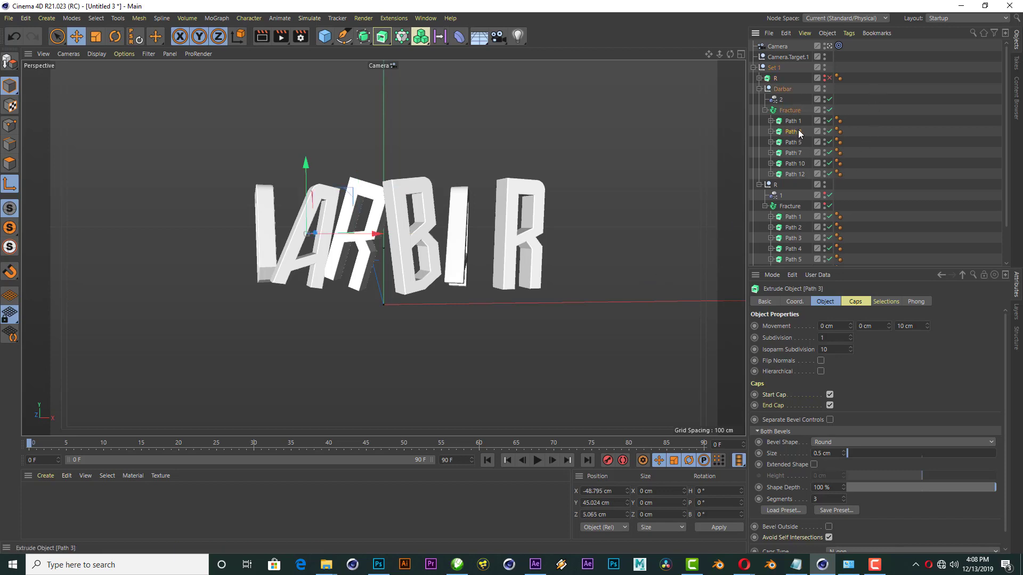
pyautogui.click(825, 206)
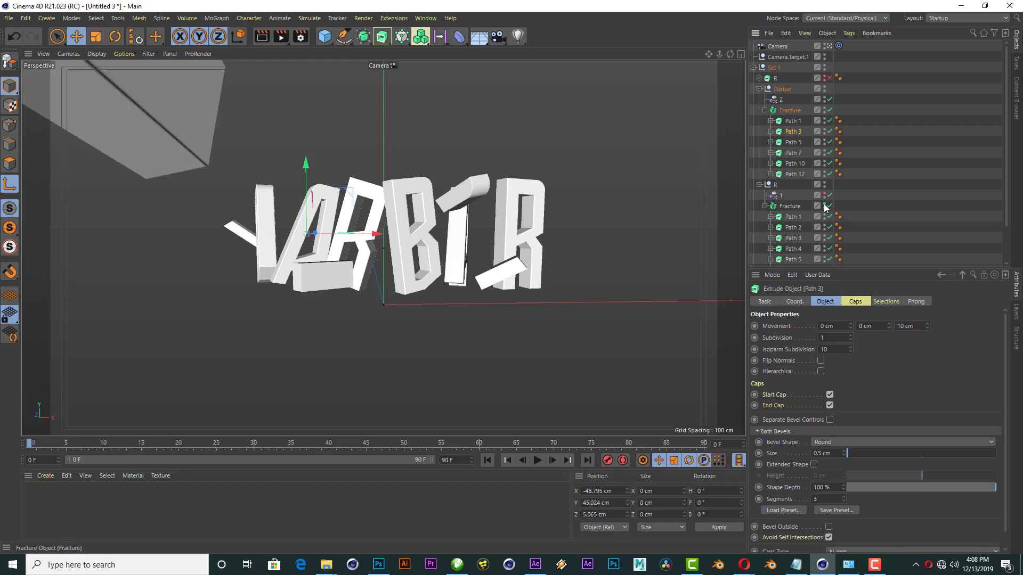
pyautogui.click(824, 207)
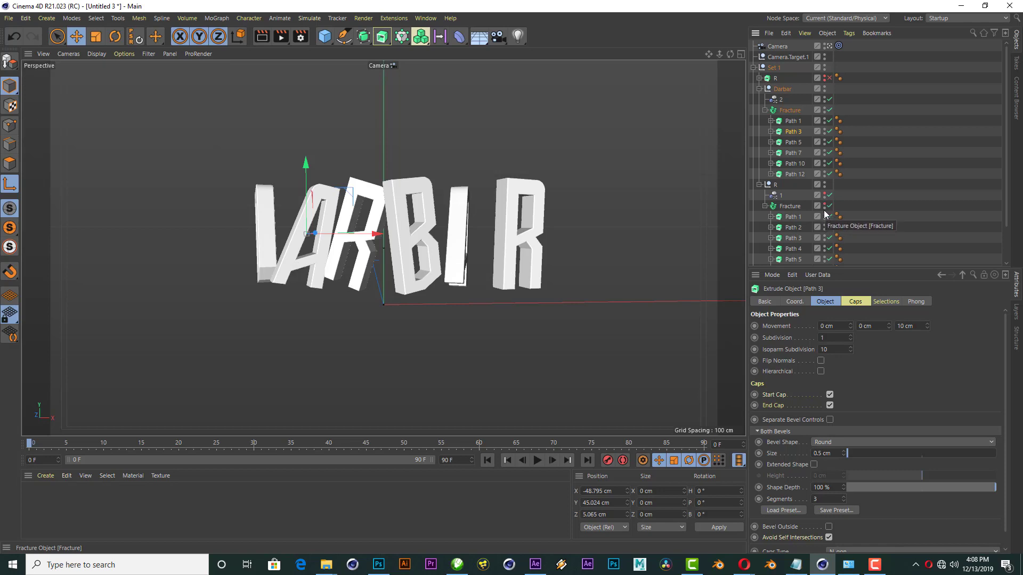
pyautogui.click(826, 130)
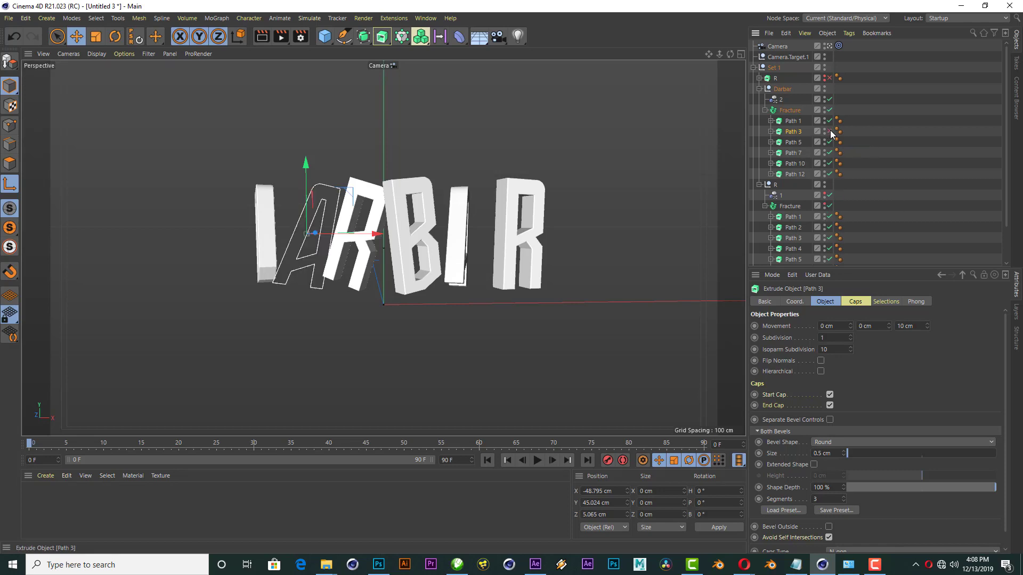
pyautogui.click(827, 132)
pyautogui.click(797, 145)
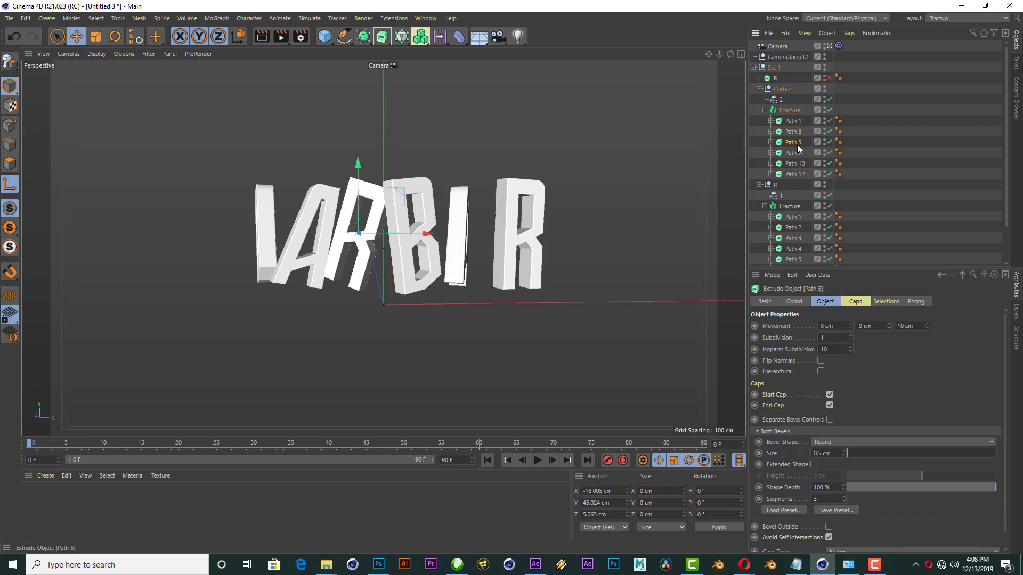
pyautogui.click(825, 144)
pyautogui.moveTo(794, 142); pyautogui.dragTo(787, 85)
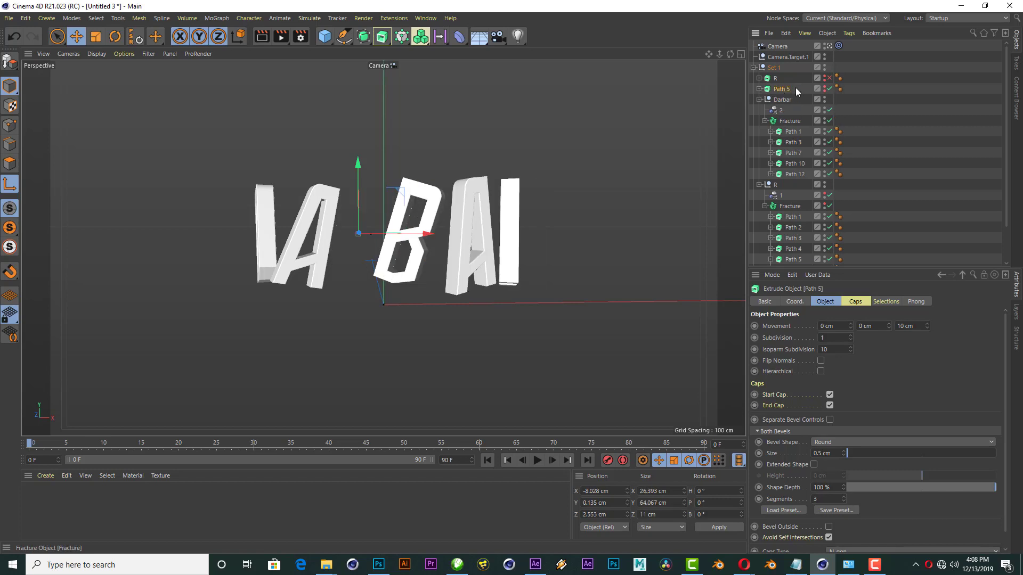
# Step: Try a -139° heading on effector 2, undo back to -85°, and toggle Fracture visibility
pyautogui.click(781, 110)
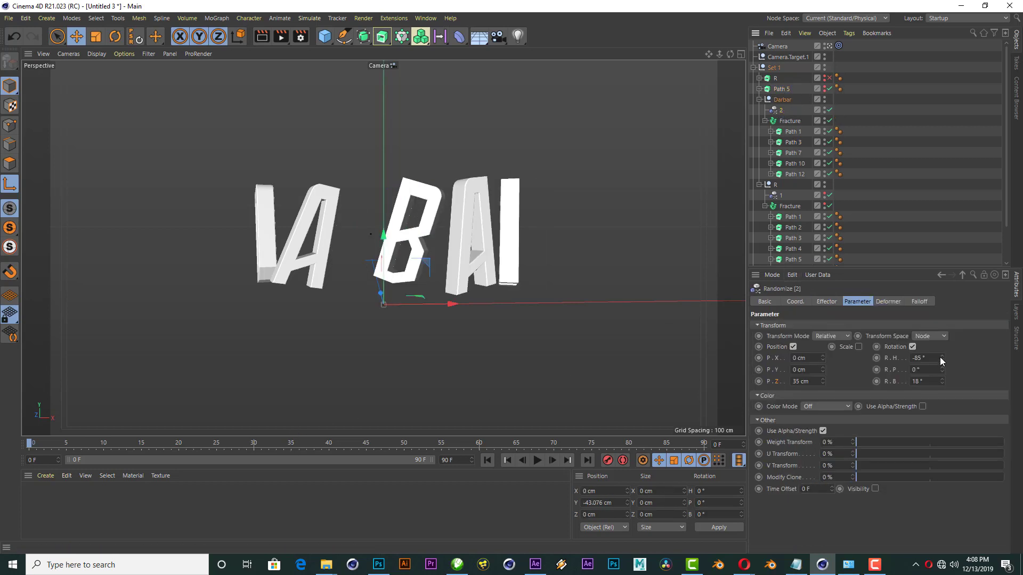
pyautogui.moveTo(940, 358); pyautogui.dragTo(941, 386)
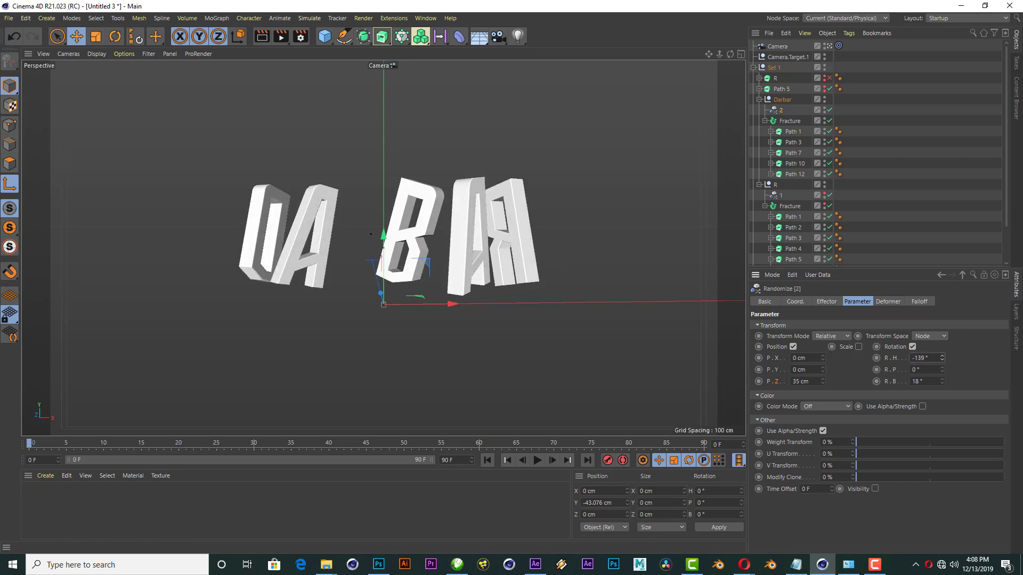
pyautogui.hotkey('ctrl', 'z')
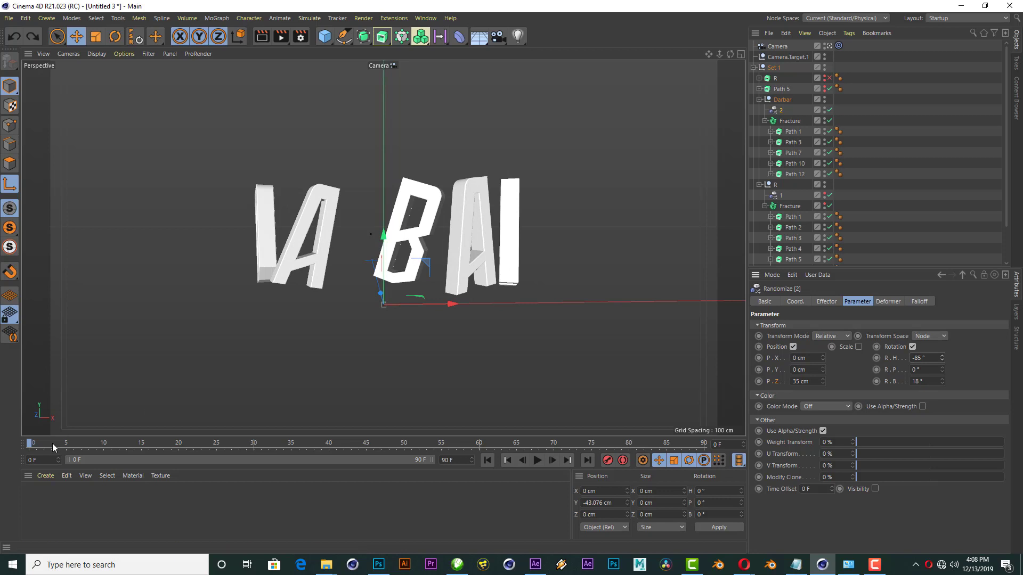
pyautogui.click(824, 119)
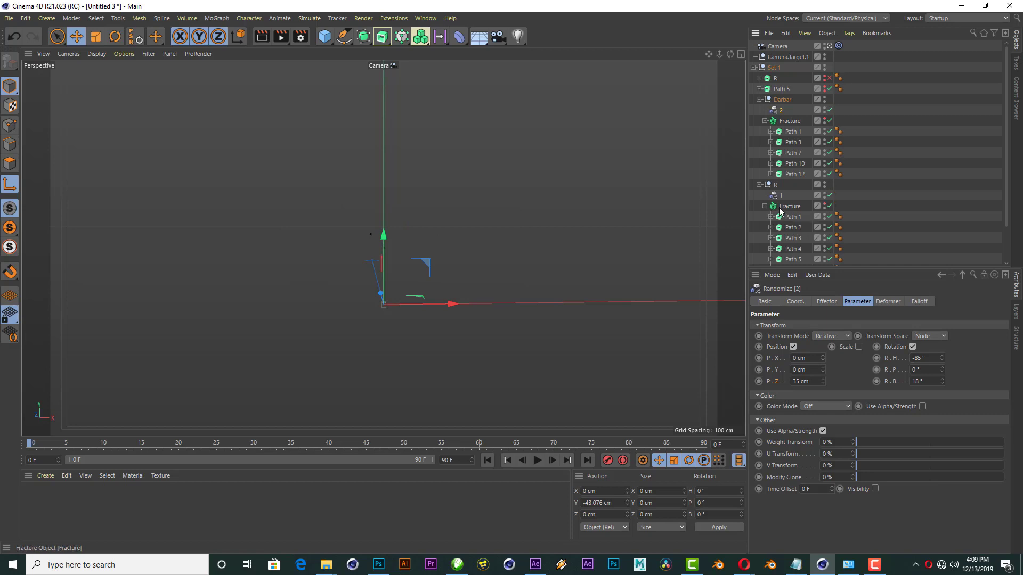
pyautogui.click(824, 206)
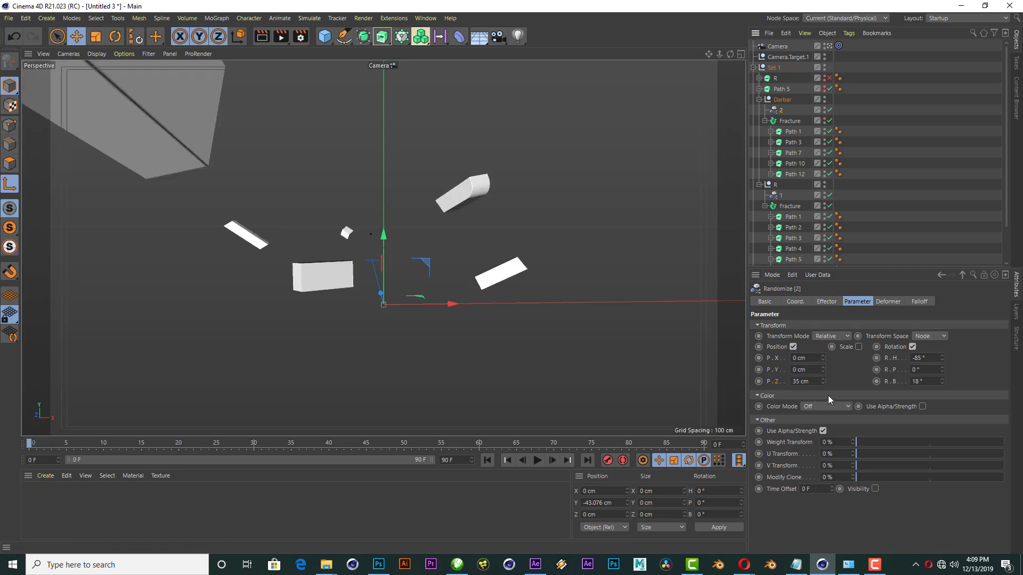
# Step: Keyframe effector 2's X offset and heading, and extend the animation's end frame and preview range
pyautogui.moveTo(822, 359)
pyautogui.mouseDown()
pyautogui.moveTo(808, 359)
pyautogui.moveTo(831, 358)
pyautogui.mouseUp()
pyautogui.keyDown('ctrl'); pyautogui.click(759, 358); pyautogui.keyUp('ctrl')
pyautogui.click(458, 460)
pyautogui.write('12')
pyautogui.write('0')
pyautogui.press('Return')
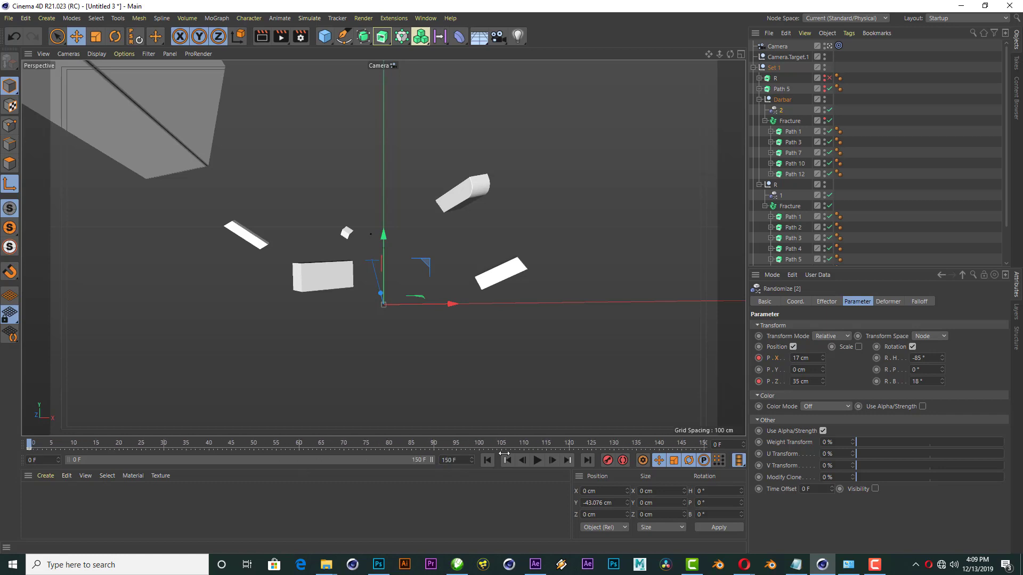
pyautogui.moveTo(292, 461); pyautogui.dragTo(433, 460)
pyautogui.click(876, 358)
pyautogui.moveTo(31, 445); pyautogui.dragTo(85, 450)
# Step: Set effector 2's X and Z position offsets to 0 cm and keyframe Z
pyautogui.doubleClick(804, 358)
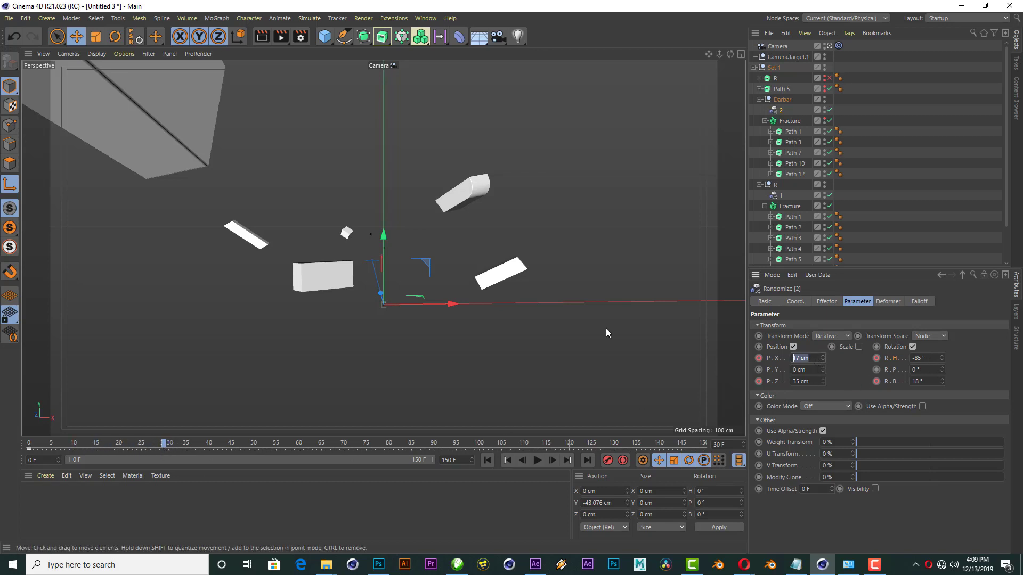
pyautogui.write('0')
pyautogui.press('Tab')
pyautogui.press('Tab')
pyautogui.write('0')
pyautogui.press('Tab')
pyautogui.click(758, 382)
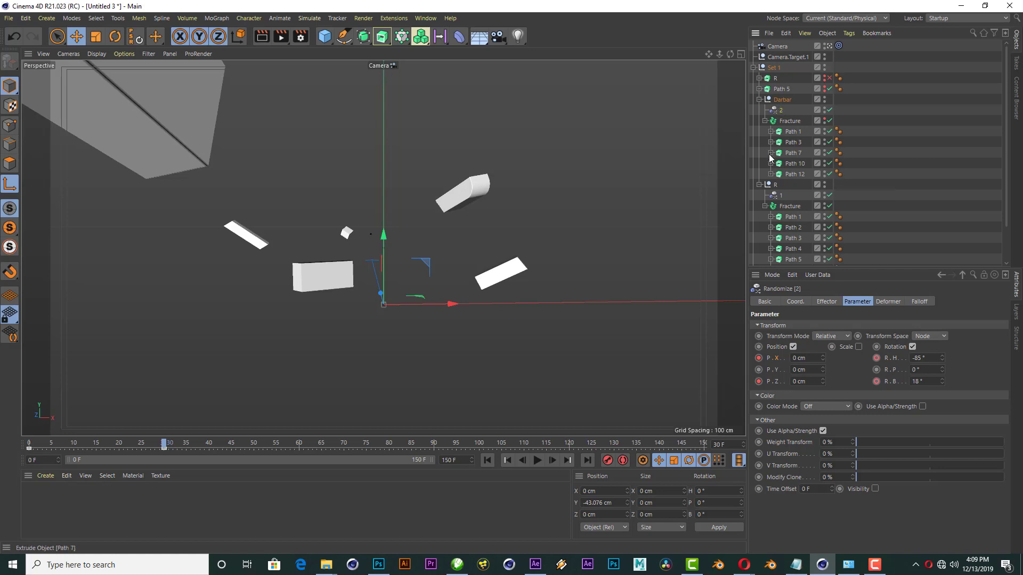
# Step: Switch to the Standard layout, then undo the position offset changes
pyautogui.click(960, 19)
pyautogui.click(957, 31)
pyautogui.hotkey('ctrl', 'z')
pyautogui.hotkey('ctrl', 'z')
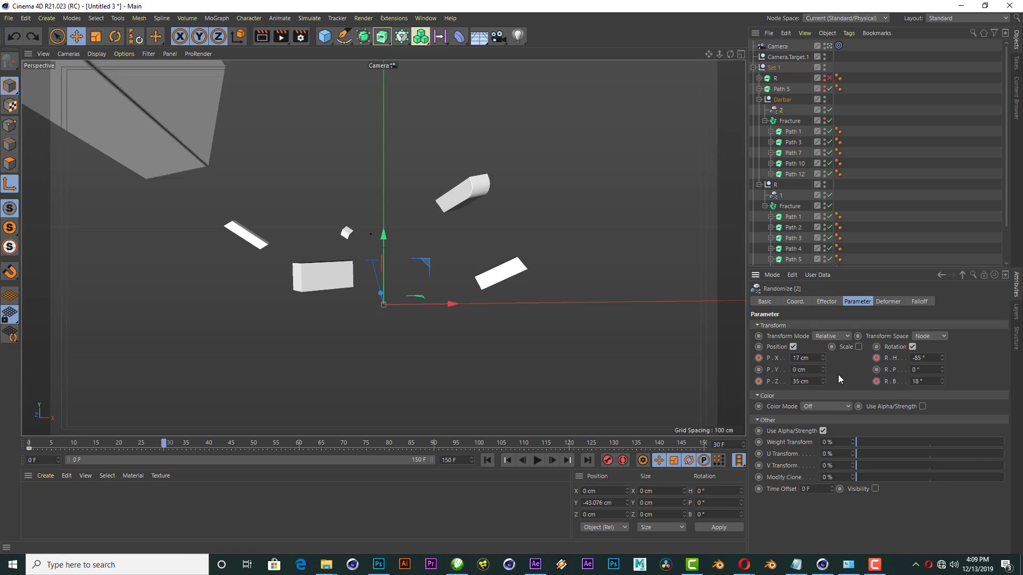
pyautogui.hotkey('ctrl', 'z')
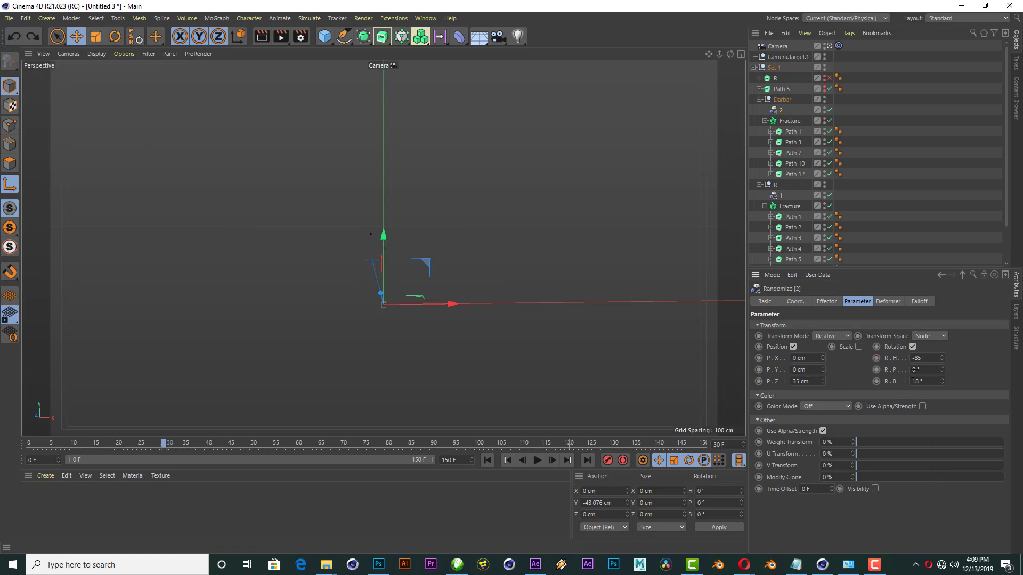
pyautogui.hotkey('ctrl', 'z')
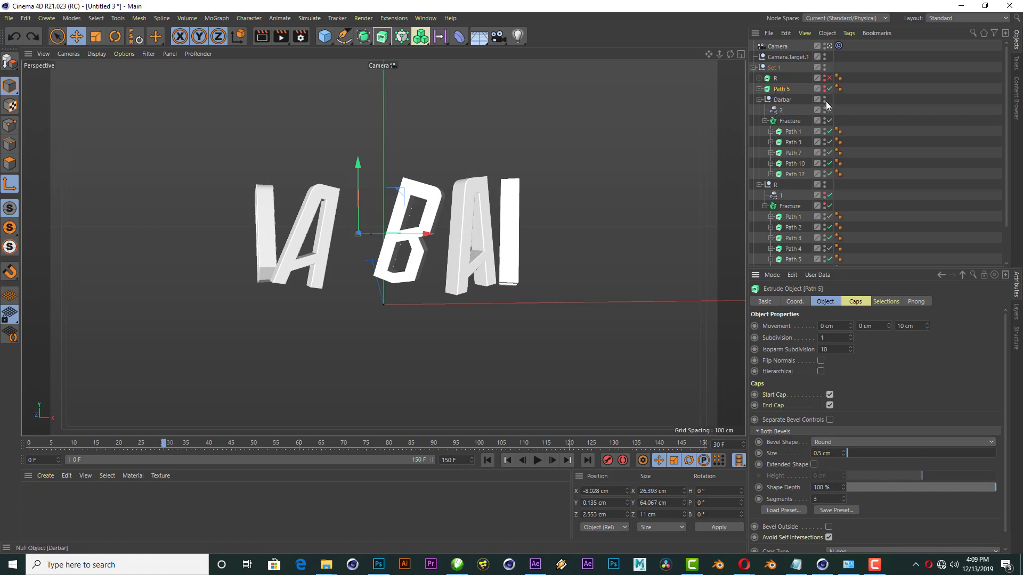
# Step: Re-enable R's fracture and keyframe effector 1's position offsets and pitch at frame 0
pyautogui.hotkey('ctrl', 'y')
pyautogui.click(782, 196)
pyautogui.click(828, 205)
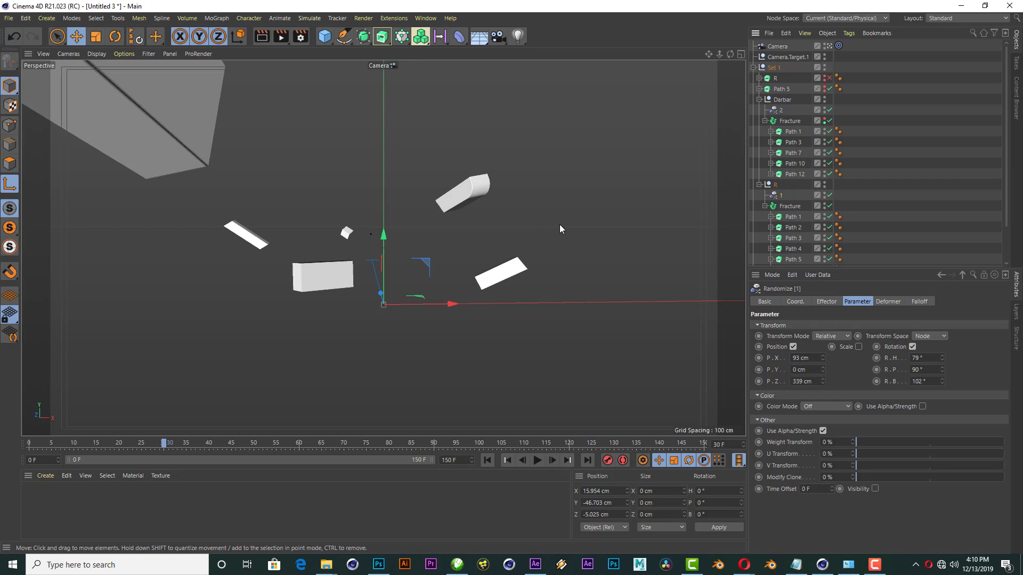
pyautogui.click(487, 460)
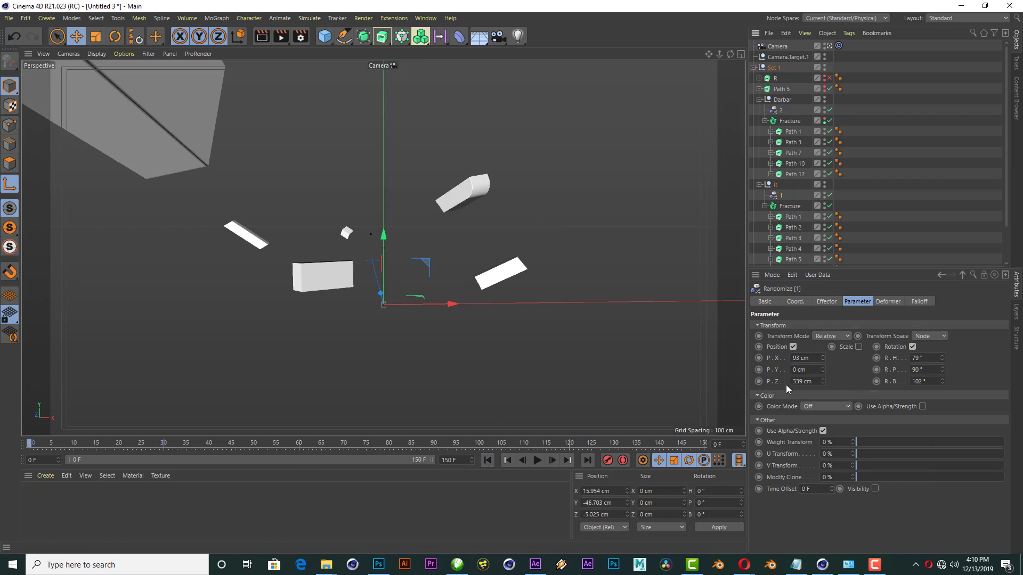
pyautogui.click(759, 382)
pyautogui.click(759, 358)
pyautogui.click(876, 370)
# Step: At frame 40, set effector 1's X and Z offsets to 0 and keyframe them plus bank
pyautogui.moveTo(30, 443); pyautogui.dragTo(186, 444)
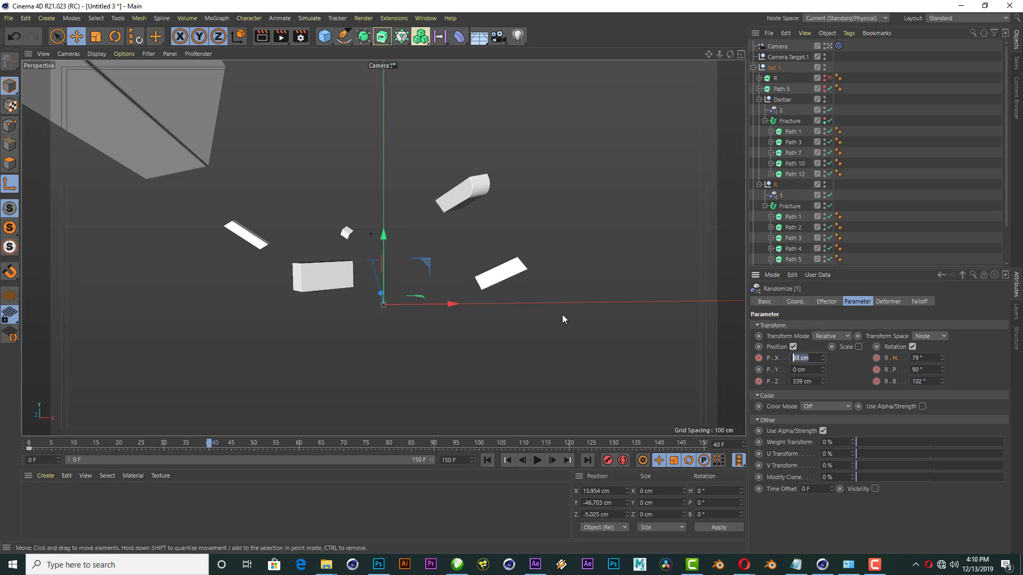
pyautogui.write('0')
pyautogui.press('Tab')
pyautogui.press('Tab')
pyautogui.write('0')
pyautogui.press('Return')
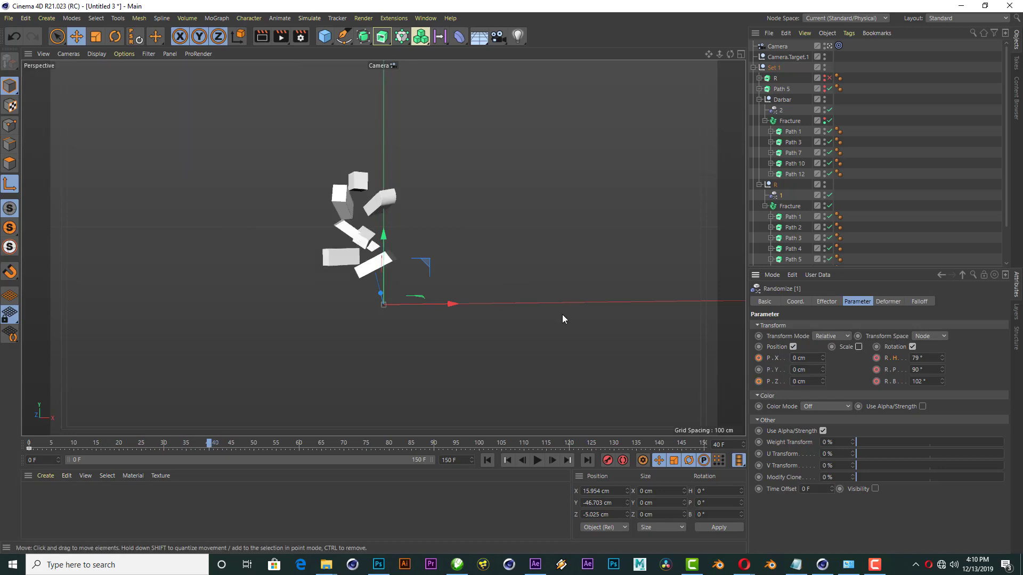
pyautogui.click(759, 381)
pyautogui.click(758, 358)
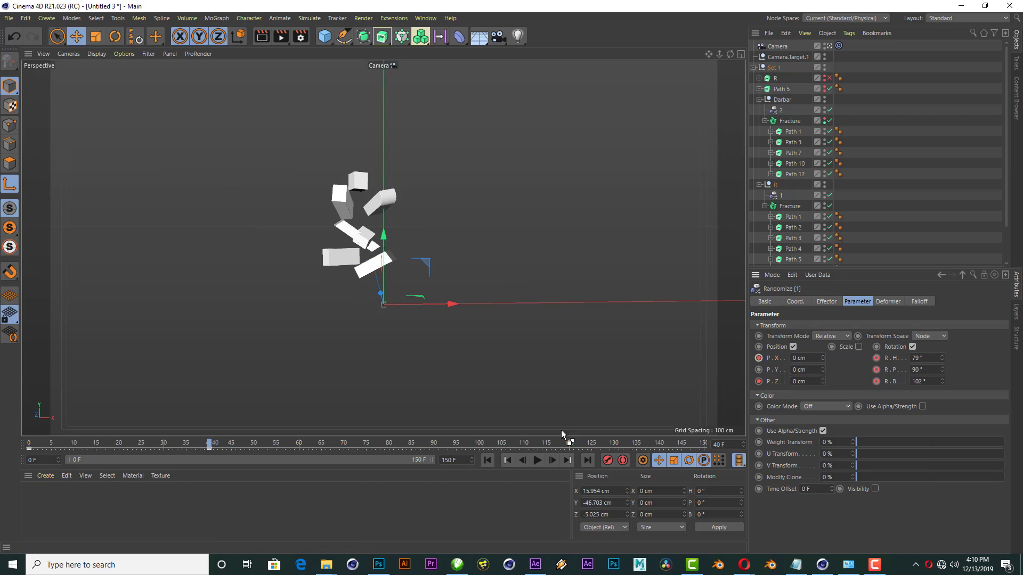
pyautogui.moveTo(209, 445)
pyautogui.mouseDown()
pyautogui.moveTo(236, 444)
pyautogui.moveTo(126, 436)
pyautogui.moveTo(141, 429)
pyautogui.mouseUp()
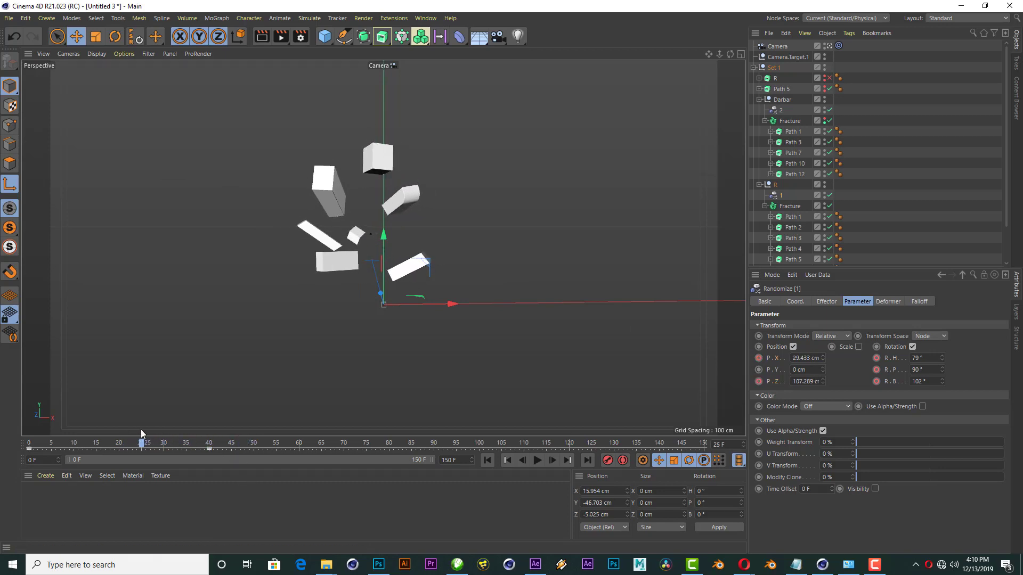
pyautogui.click(876, 381)
# Step: At frame 60, set effector 1's heading, pitch and bank to 0° and keyframe them
pyautogui.moveTo(158, 447); pyautogui.dragTo(300, 433)
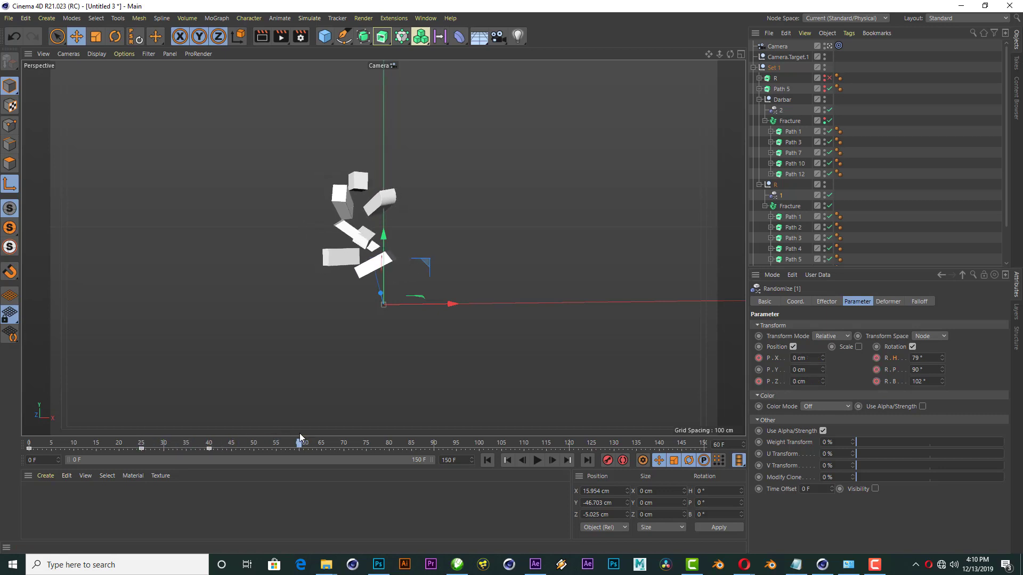
pyautogui.click(927, 359)
pyautogui.write('0')
pyautogui.press('Tab')
pyautogui.write('0')
pyautogui.press('Tab')
pyautogui.write('0')
pyautogui.press('Tab')
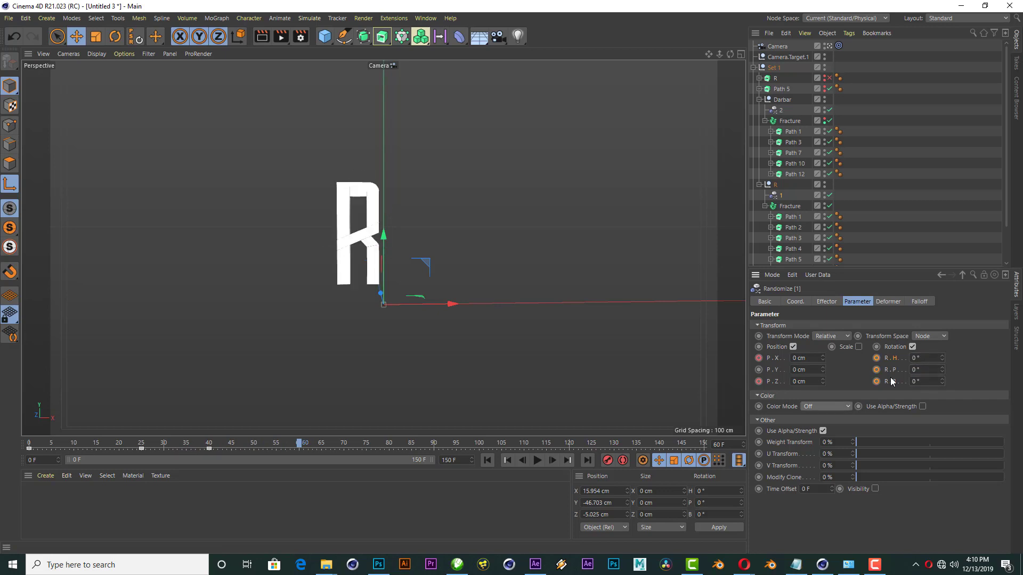
pyautogui.click(876, 382)
# Step: Play and scrub the animation to watch the R fragments reassemble
pyautogui.click(487, 461)
pyautogui.click(537, 460)
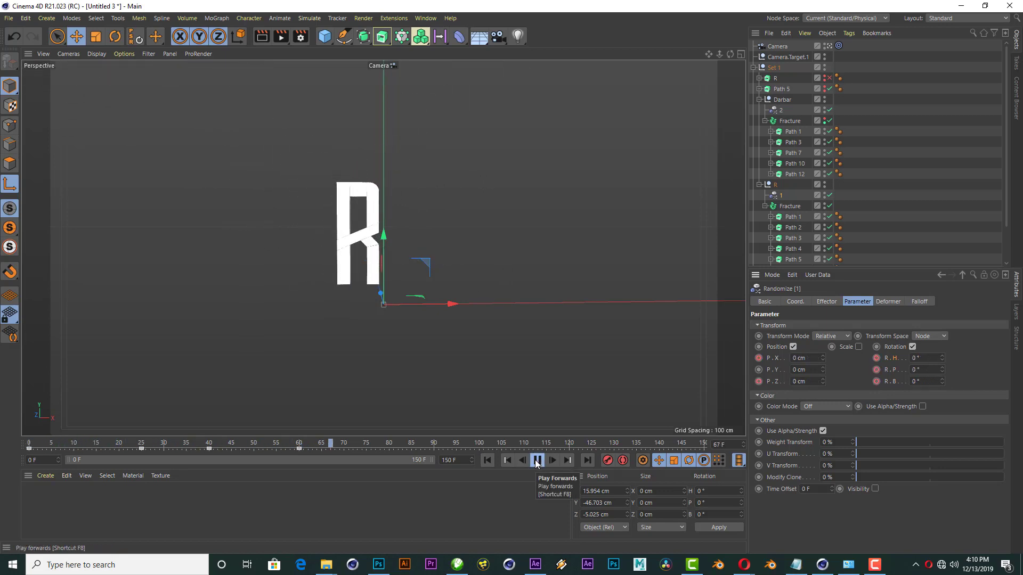
pyautogui.click(488, 460)
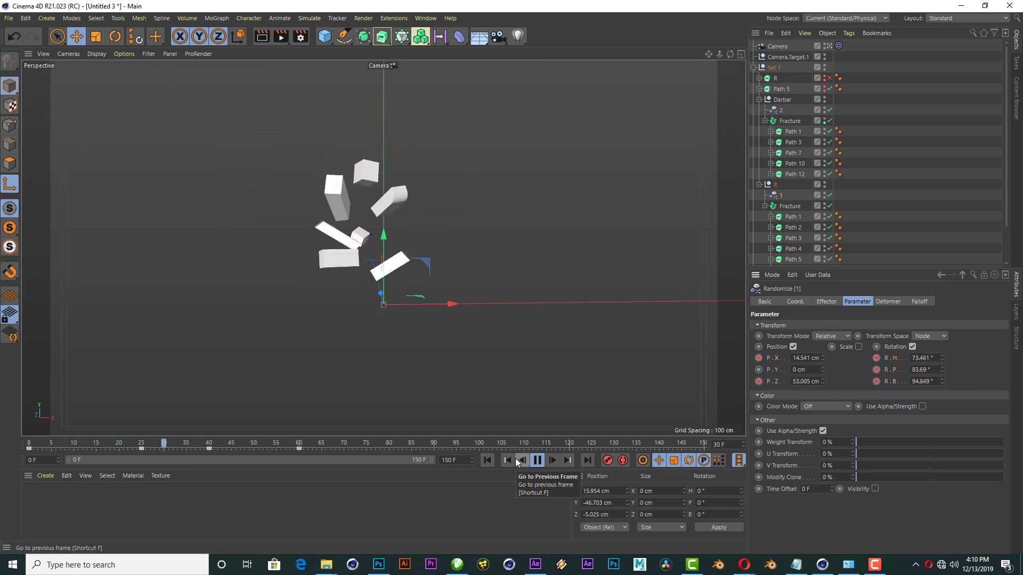
pyautogui.click(537, 461)
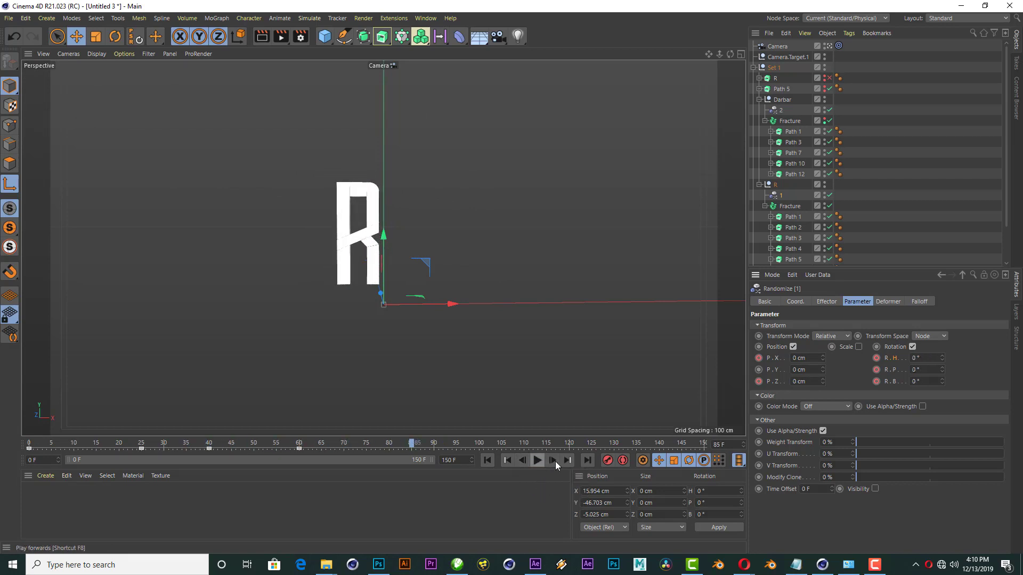
pyautogui.moveTo(38, 440)
pyautogui.mouseDown()
pyautogui.moveTo(305, 432)
pyautogui.moveTo(21, 435)
pyautogui.moveTo(282, 423)
pyautogui.moveTo(111, 437)
pyautogui.moveTo(161, 429)
pyautogui.moveTo(141, 432)
pyautogui.mouseUp()
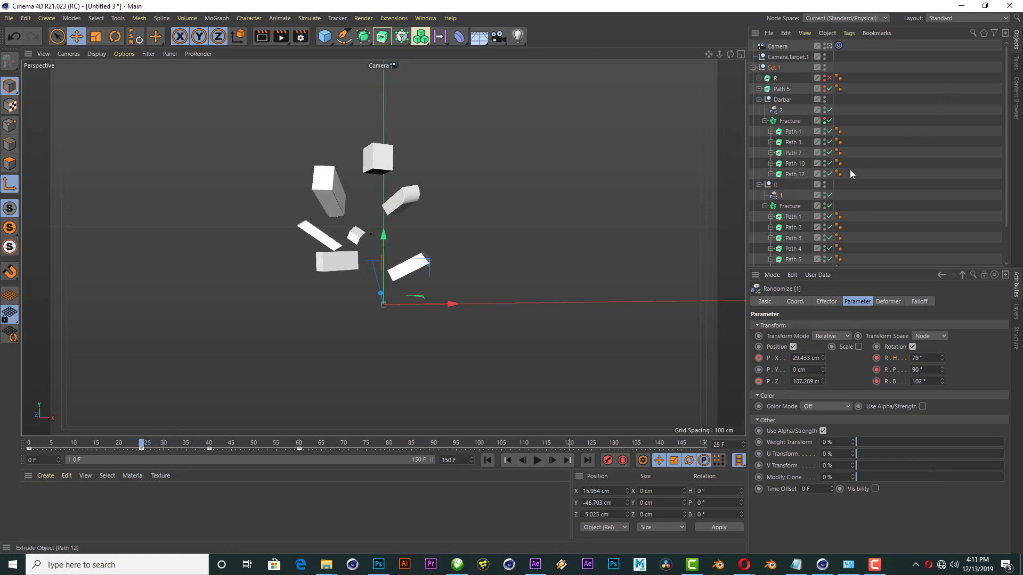
# Step: Show the Darbar fracture and keyframe effector 2's Z position offset at the starting frame
pyautogui.click(824, 118)
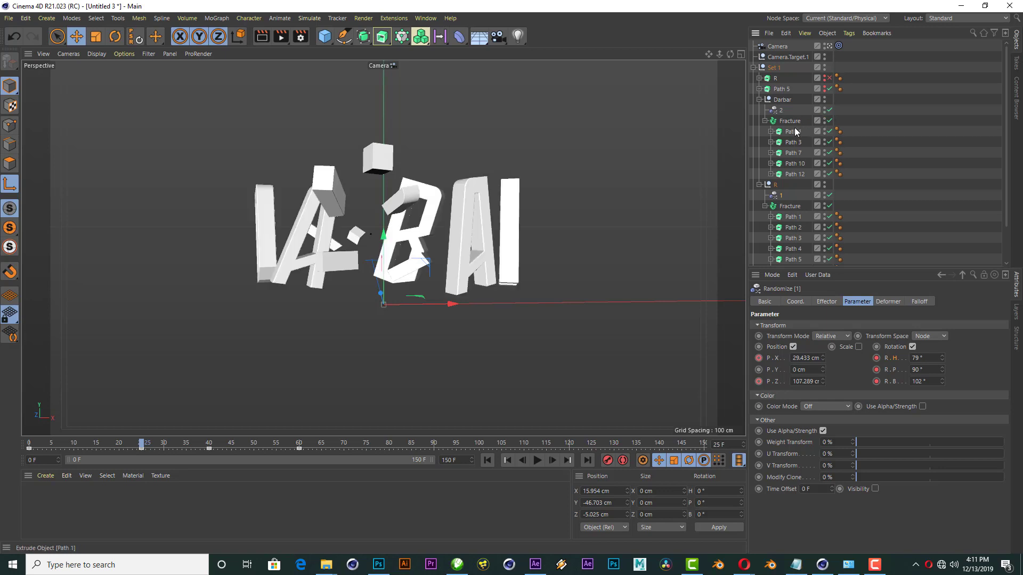
pyautogui.moveTo(781, 110); pyautogui.dragTo(868, 373)
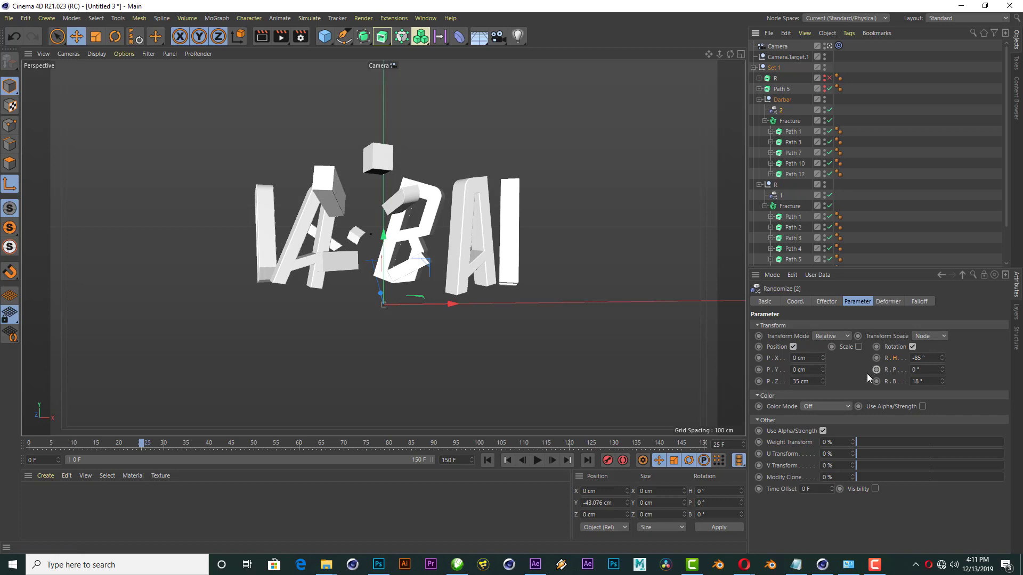
pyautogui.click(759, 382)
# Step: At frame 70, set effector 2's Z offset and heading to 0 and keyframe them
pyautogui.moveTo(152, 449); pyautogui.dragTo(301, 420)
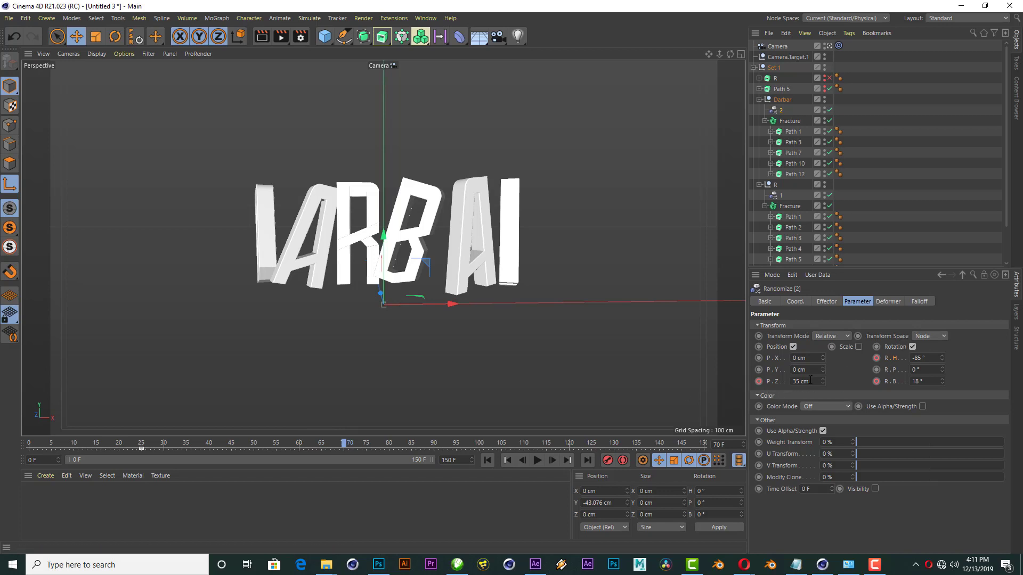
pyautogui.write('0')
pyautogui.press('Return')
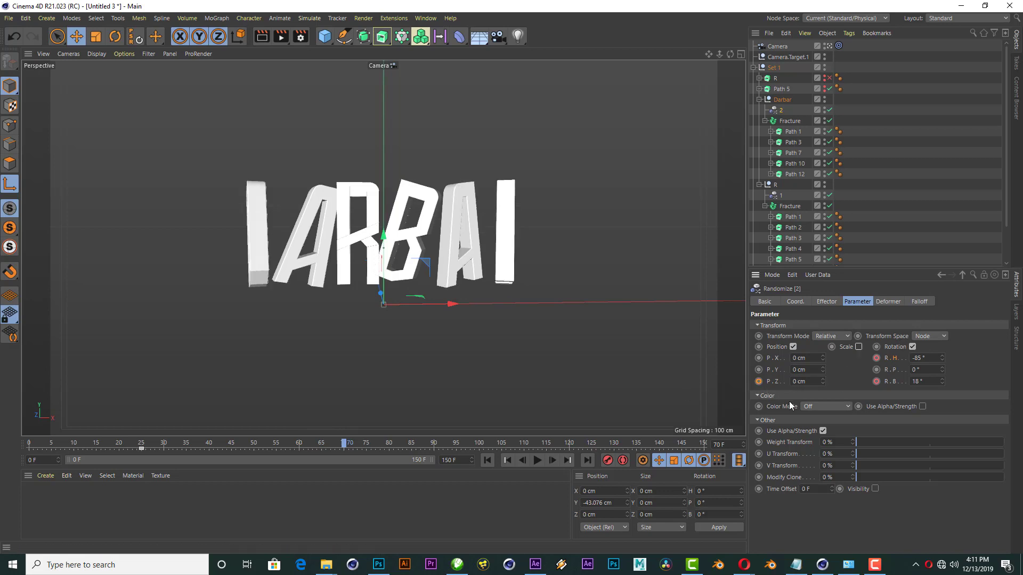
pyautogui.press('Tab')
pyautogui.write('0')
pyautogui.press('Tab')
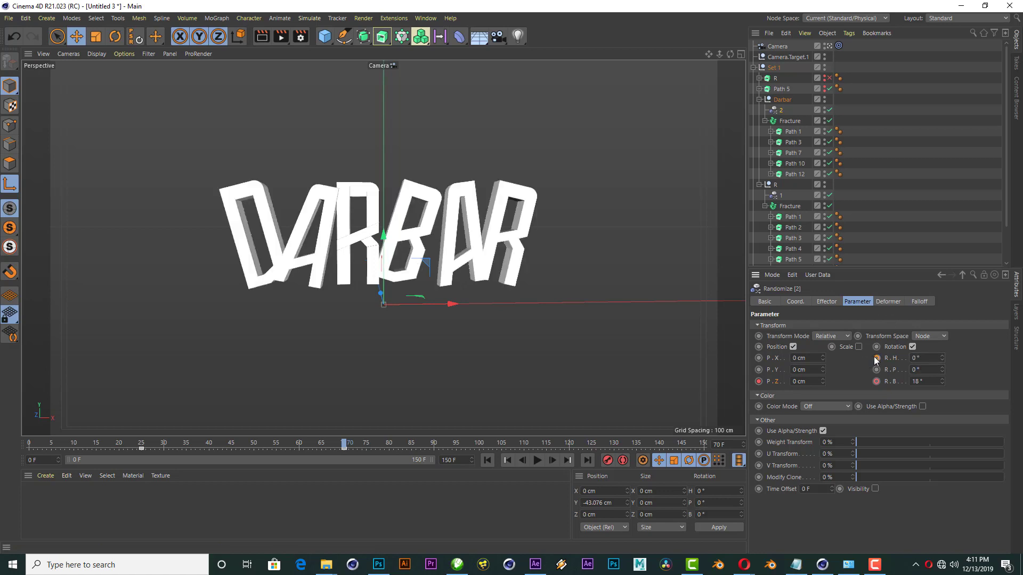
pyautogui.keyDown('ctrl'); pyautogui.click(876, 358); pyautogui.keyUp('ctrl')
# Step: Set and keyframe effector 2's bank rotation at 0°, then scrub to preview DARBAR reassembling
pyautogui.doubleClick(931, 381)
pyautogui.write('0')
pyautogui.press('Return')
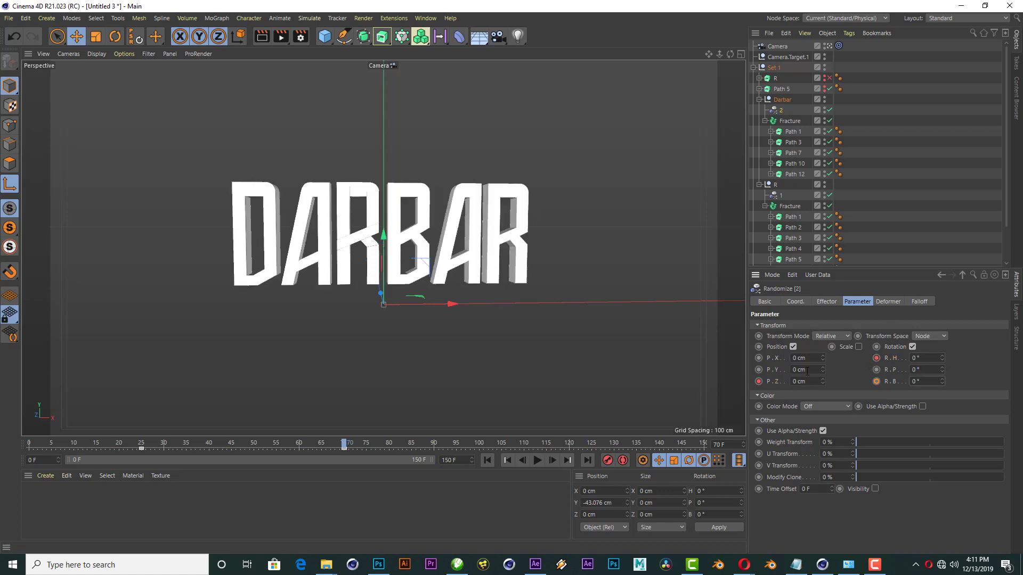
pyautogui.keyDown('ctrl'); pyautogui.click(876, 382); pyautogui.keyUp('ctrl')
pyautogui.click(186, 441)
pyautogui.moveTo(212, 432)
pyautogui.mouseDown()
pyautogui.moveTo(373, 403)
pyautogui.moveTo(0, 378)
pyautogui.mouseUp()
pyautogui.moveTo(289, 443)
pyautogui.mouseDown()
pyautogui.moveTo(307, 443)
pyautogui.moveTo(232, 426)
pyautogui.moveTo(373, 418)
pyautogui.mouseUp()
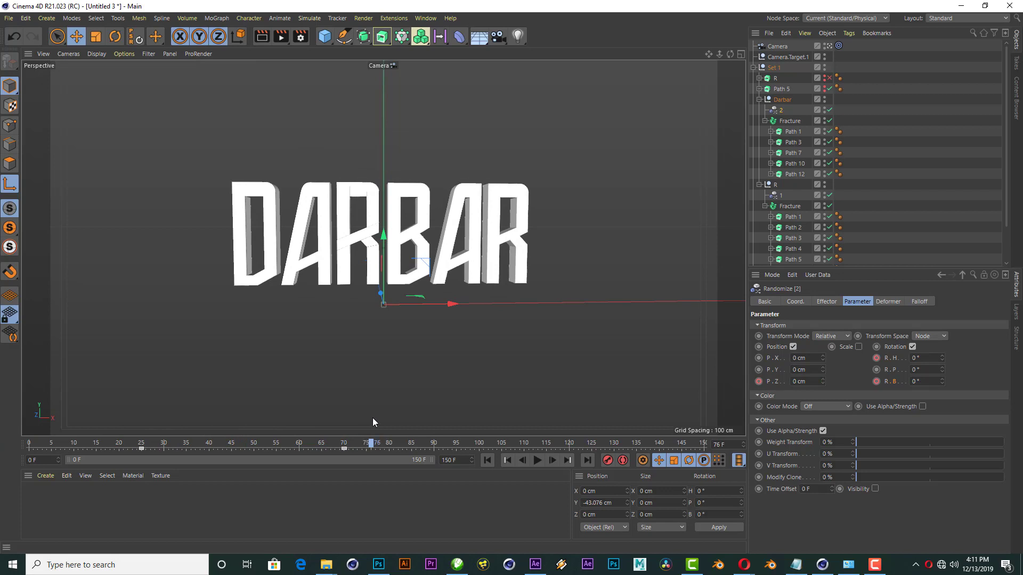
# Step: Select the camera and scrub the animation back to its start
pyautogui.click(778, 48)
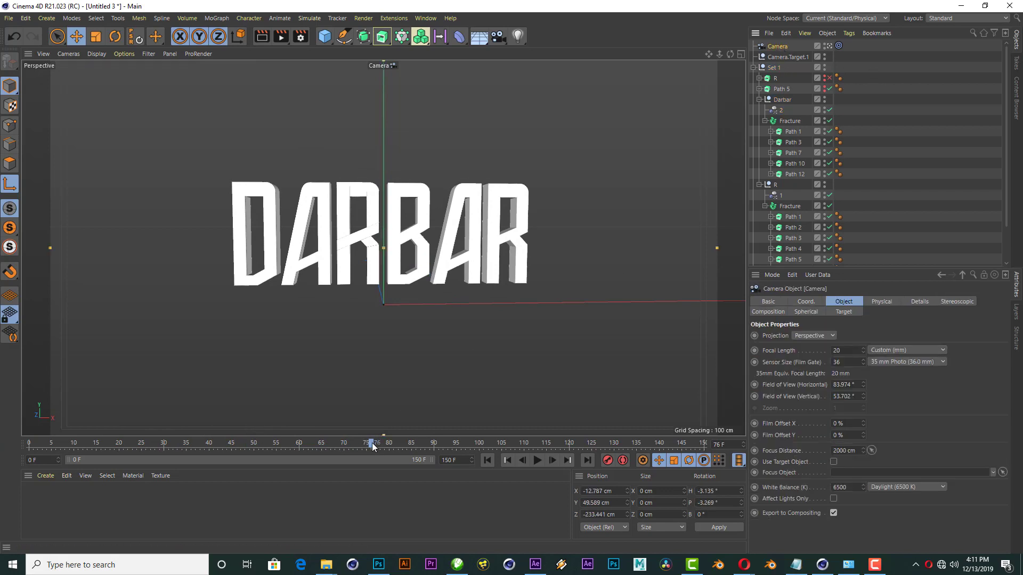
pyautogui.moveTo(372, 442)
pyautogui.mouseDown()
pyautogui.moveTo(164, 443)
pyautogui.moveTo(197, 430)
pyautogui.moveTo(153, 432)
pyautogui.moveTo(240, 417)
pyautogui.moveTo(164, 419)
pyautogui.moveTo(187, 416)
pyautogui.mouseUp()
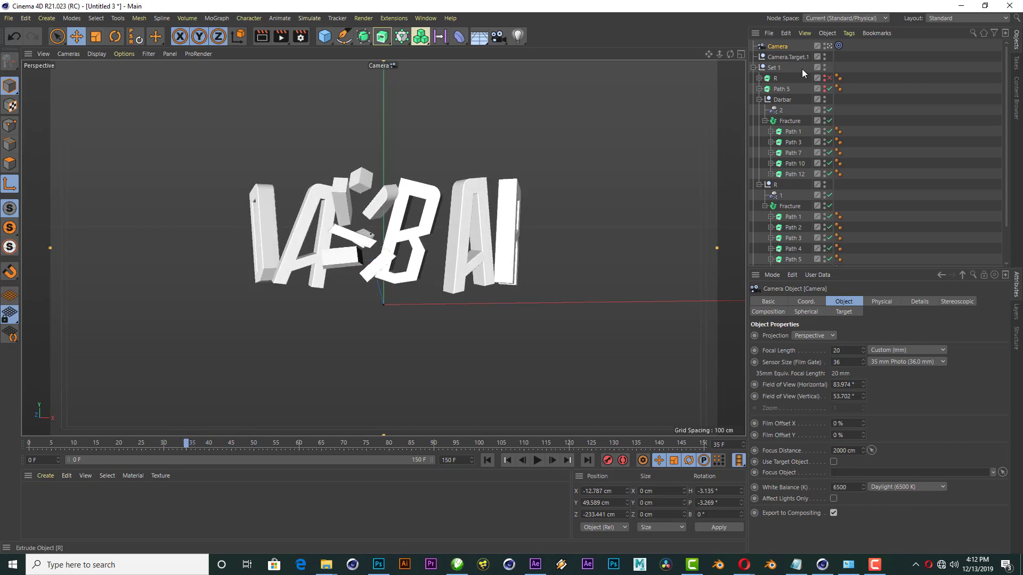
pyautogui.keyDown('ctrl'); pyautogui.click(778, 47); pyautogui.keyUp('ctrl')
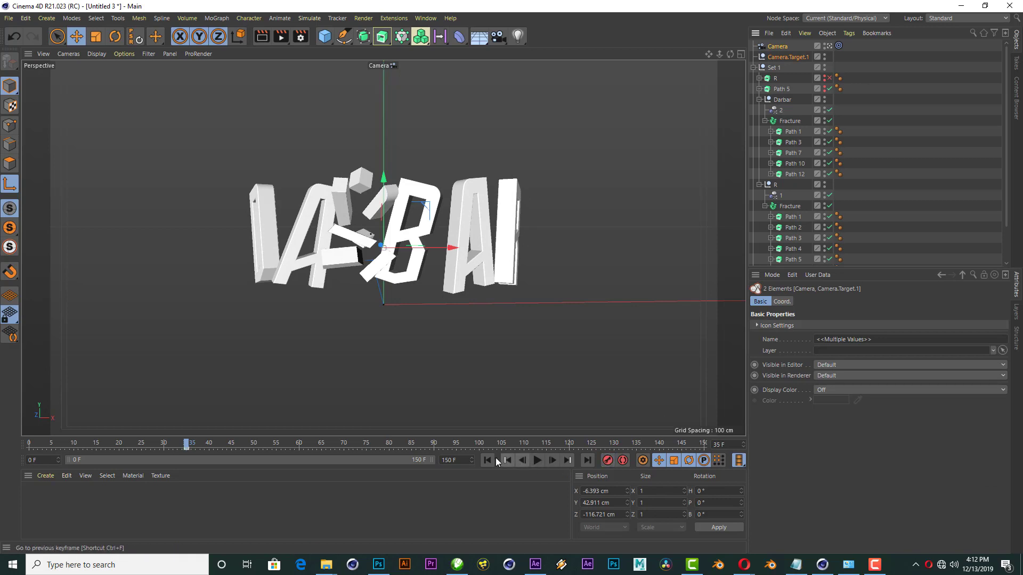
pyautogui.click(487, 460)
pyautogui.click(892, 98)
pyautogui.click(776, 47)
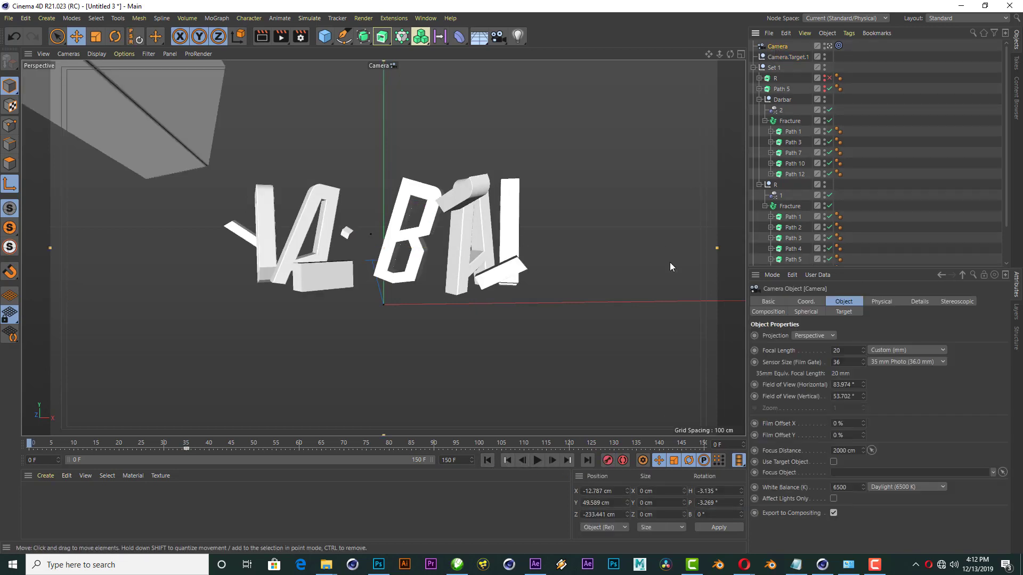
# Step: Test camera and target moves, restore the original view, and switch to the four-view layout
pyautogui.moveTo(724, 54); pyautogui.dragTo(696, 59)
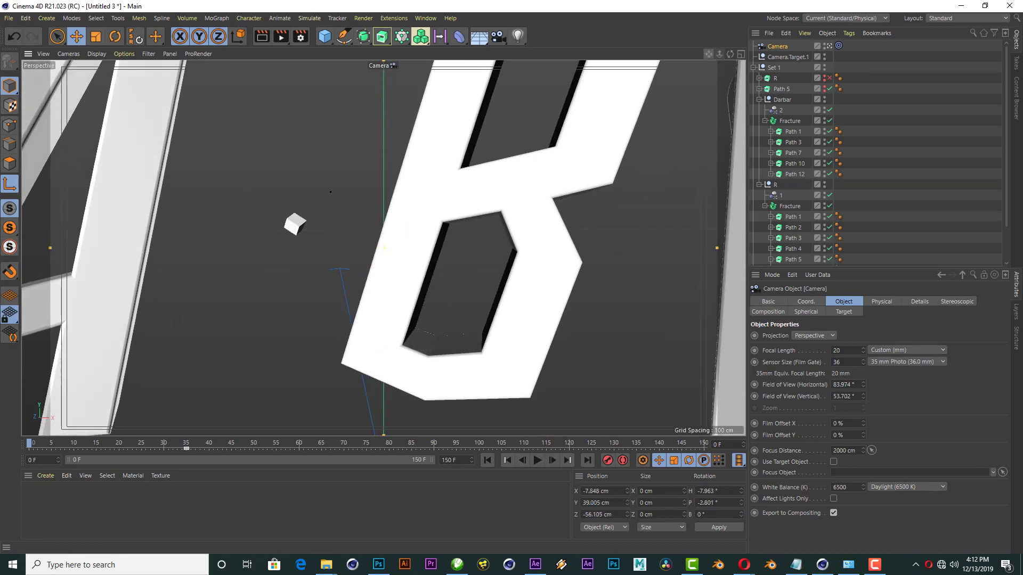
pyautogui.click(787, 57)
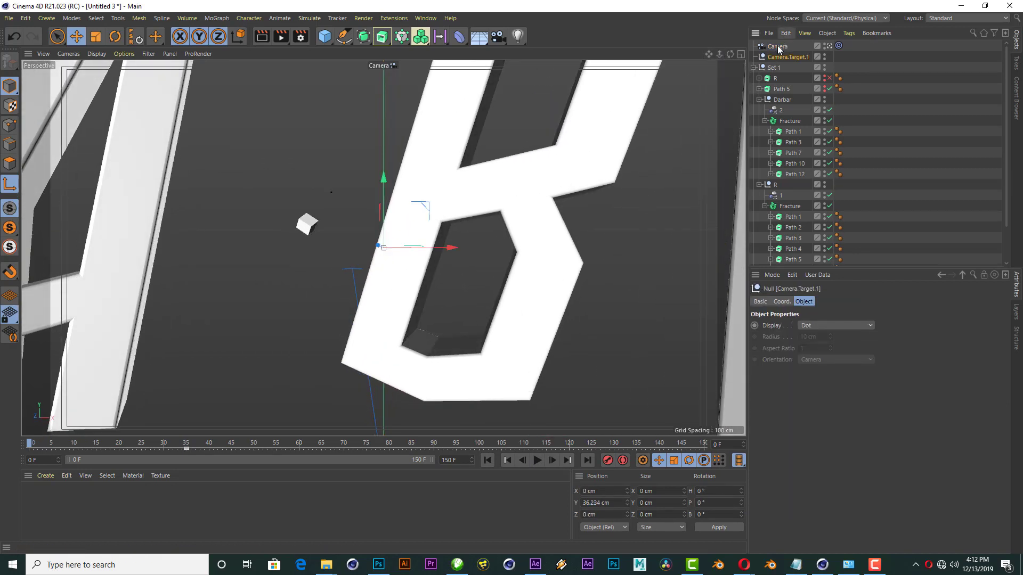
pyautogui.moveTo(455, 247)
pyautogui.mouseDown()
pyautogui.moveTo(407, 247)
pyautogui.moveTo(404, 236)
pyautogui.mouseUp()
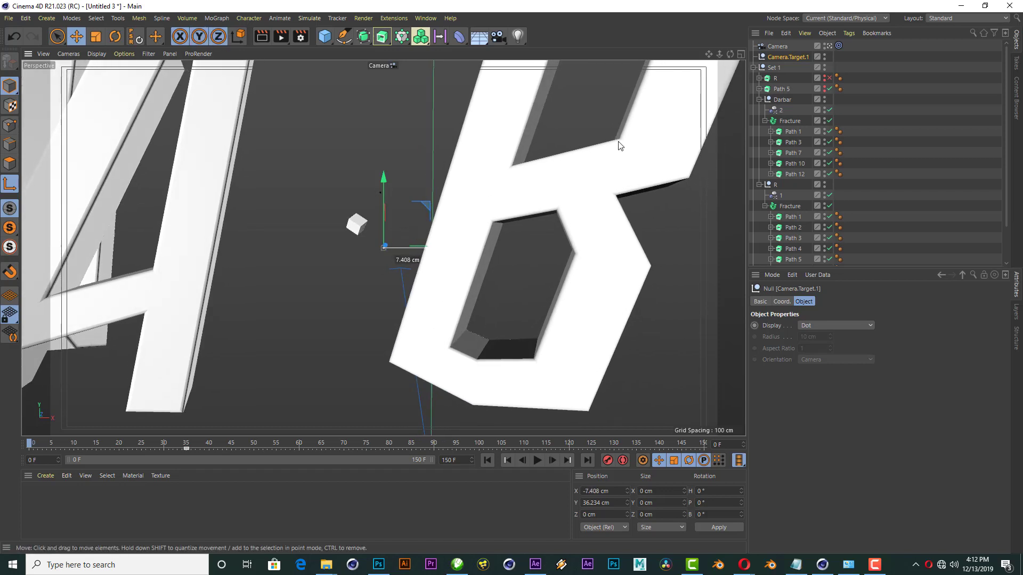
pyautogui.click(770, 47)
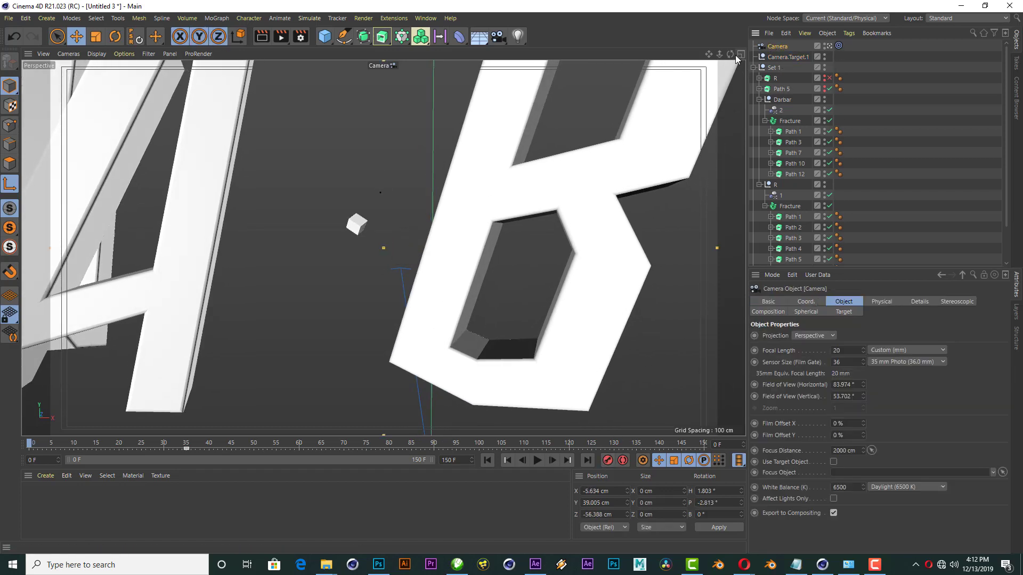
pyautogui.moveTo(729, 54)
pyautogui.mouseDown()
pyautogui.moveTo(703, 58)
pyautogui.moveTo(661, 104)
pyautogui.mouseUp()
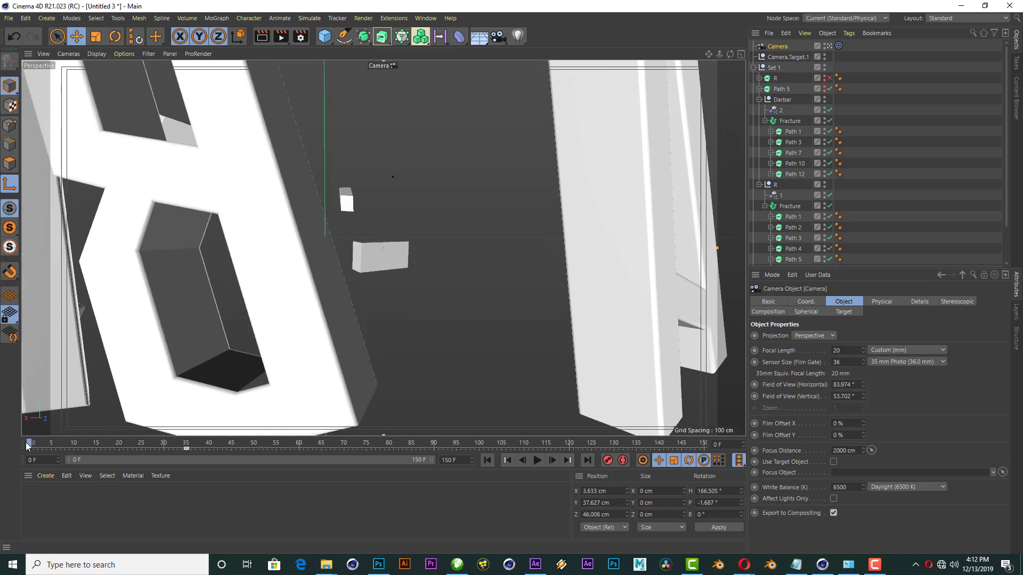
pyautogui.click(26, 443)
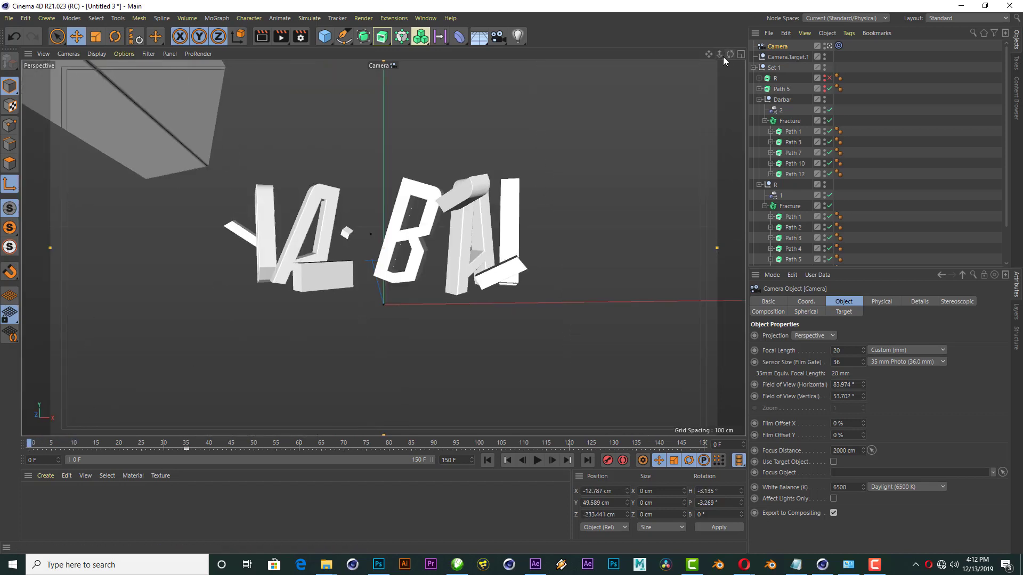
pyautogui.click(740, 55)
pyautogui.click(788, 56)
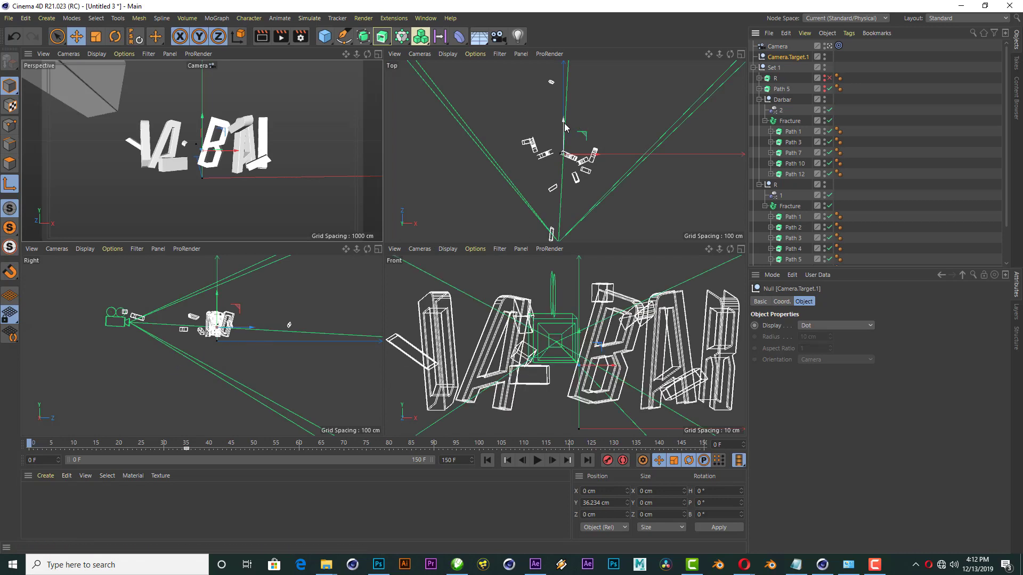
# Step: Push the camera target forward along Z, maximize the Perspective view, and select the camera
pyautogui.moveTo(563, 124); pyautogui.dragTo(563, 67)
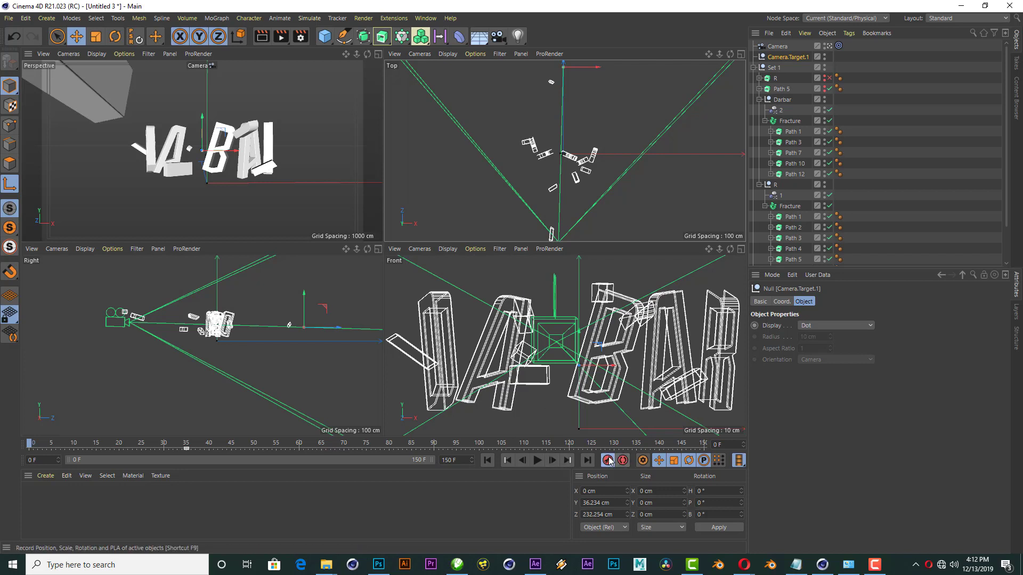
pyautogui.click(378, 54)
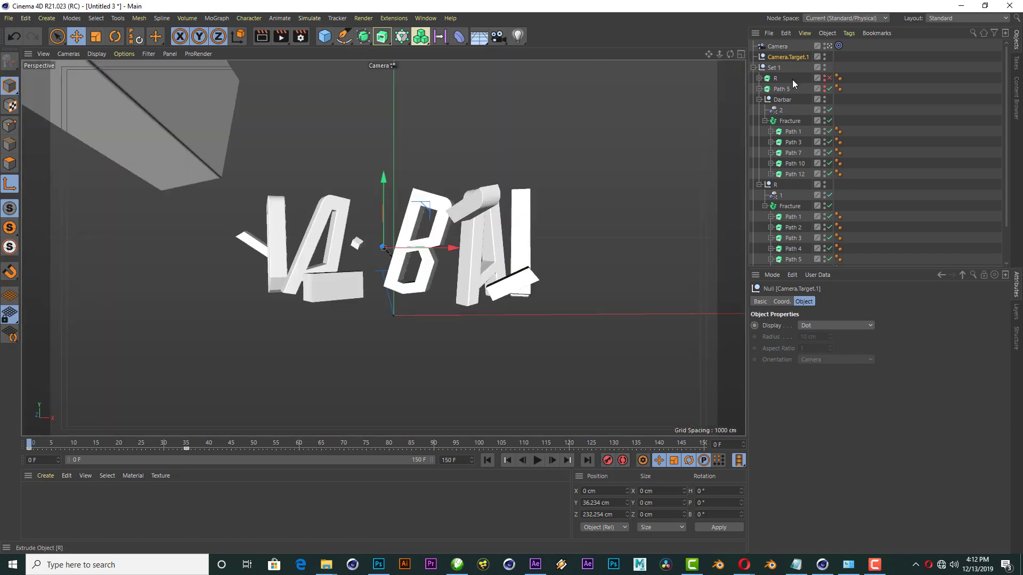
pyautogui.click(777, 46)
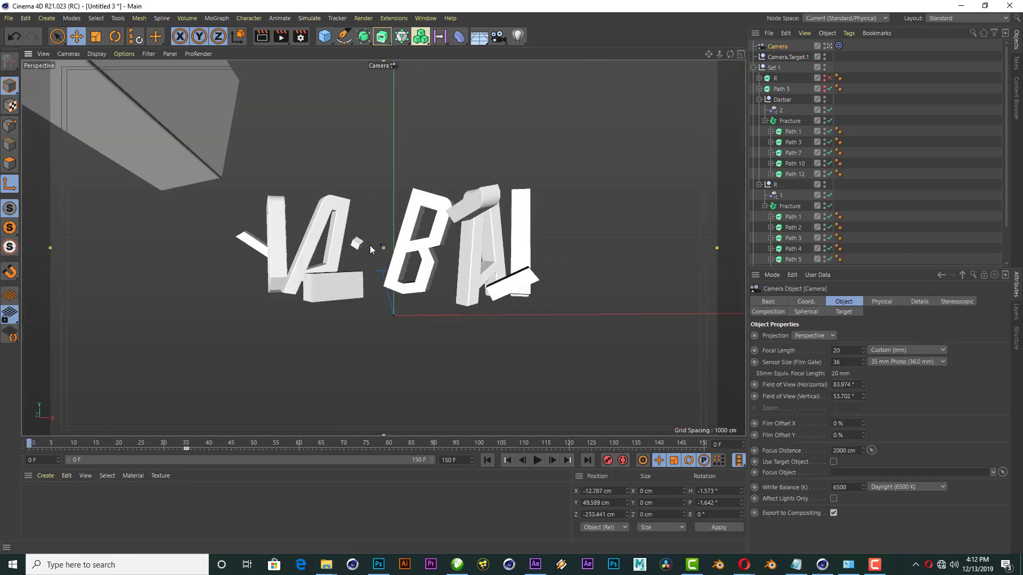
pyautogui.scroll(3, 370, 245)
pyautogui.scroll(3, 370, 245)
pyautogui.scroll(3, 370, 244)
pyautogui.scroll(2, 372, 243)
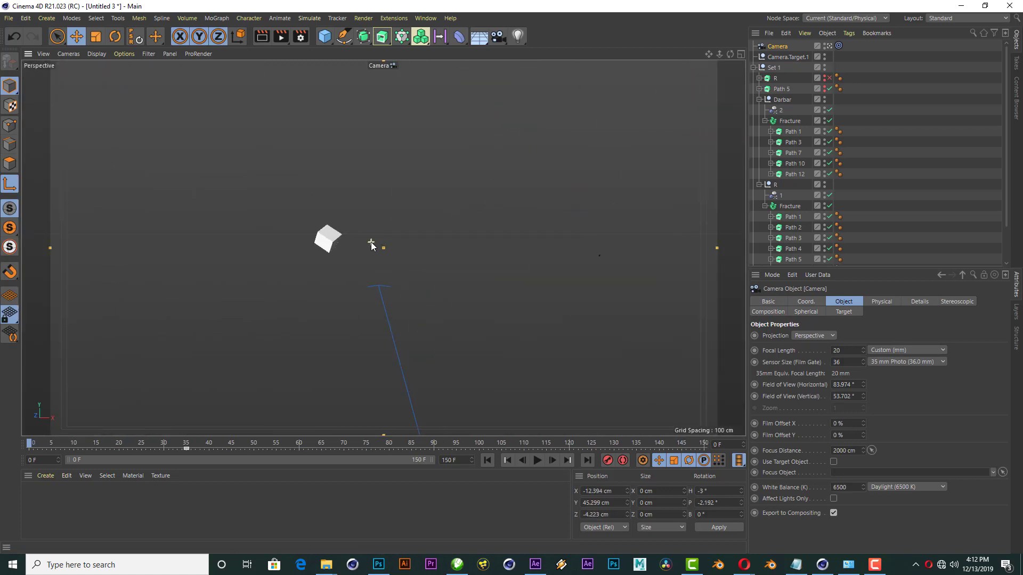
pyautogui.scroll(2, 397, 240)
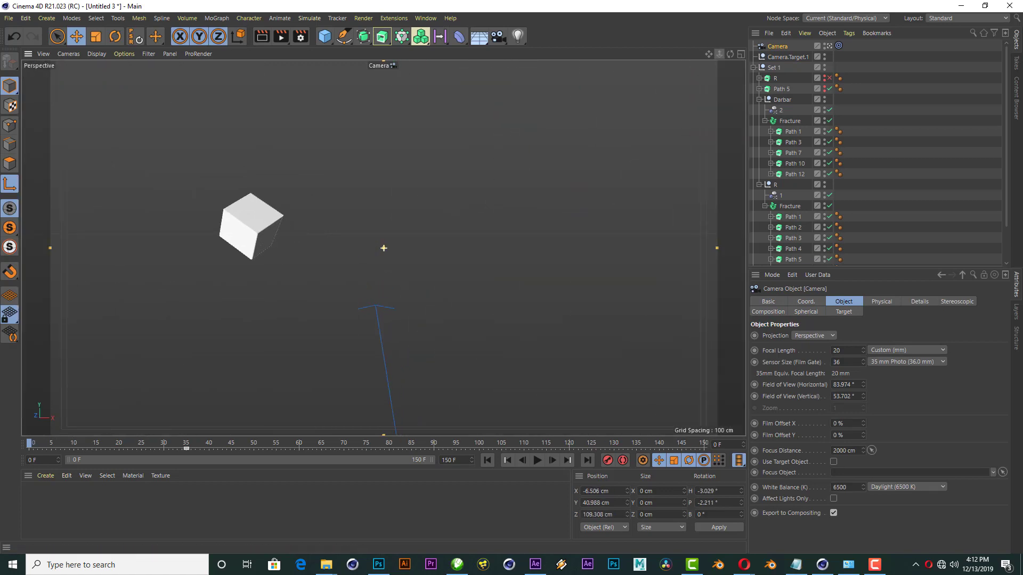
pyautogui.scroll(3, 397, 239)
pyautogui.scroll(2, 384, 247)
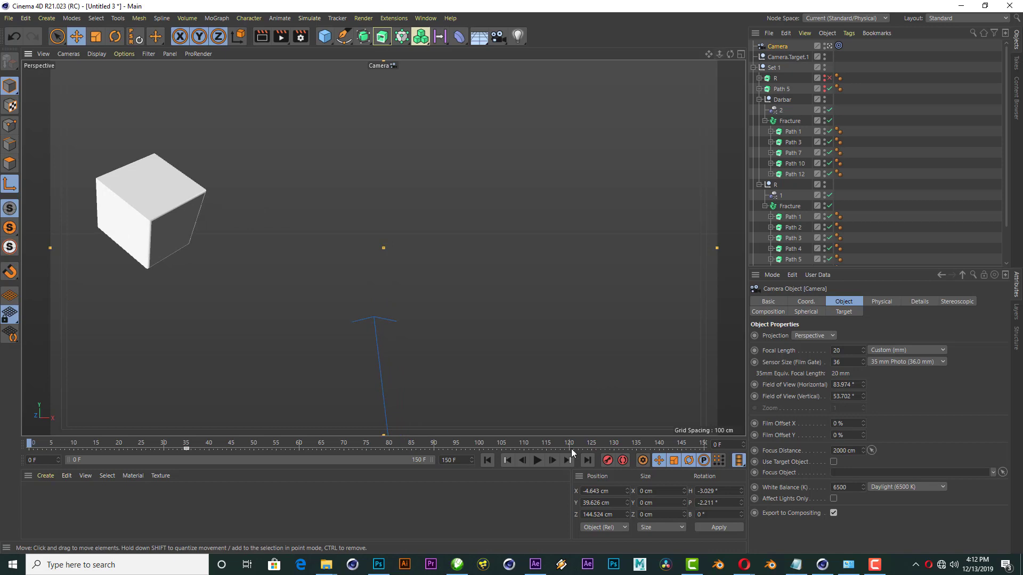
# Step: Play and scrub the animation to preview the camera pulling back as DARBAR assembles
pyautogui.click(535, 459)
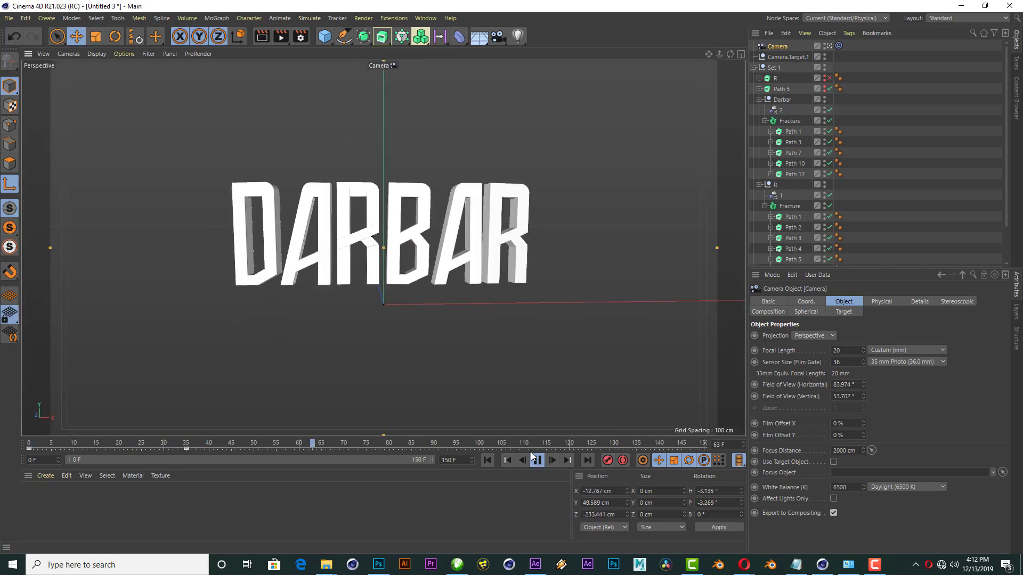
pyautogui.click(535, 459)
pyautogui.click(487, 460)
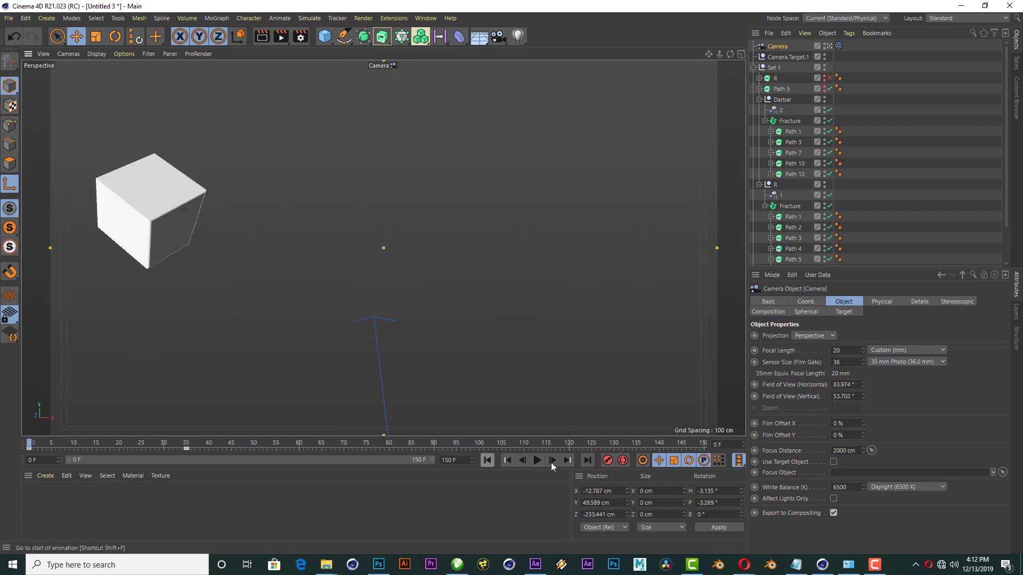
pyautogui.click(537, 459)
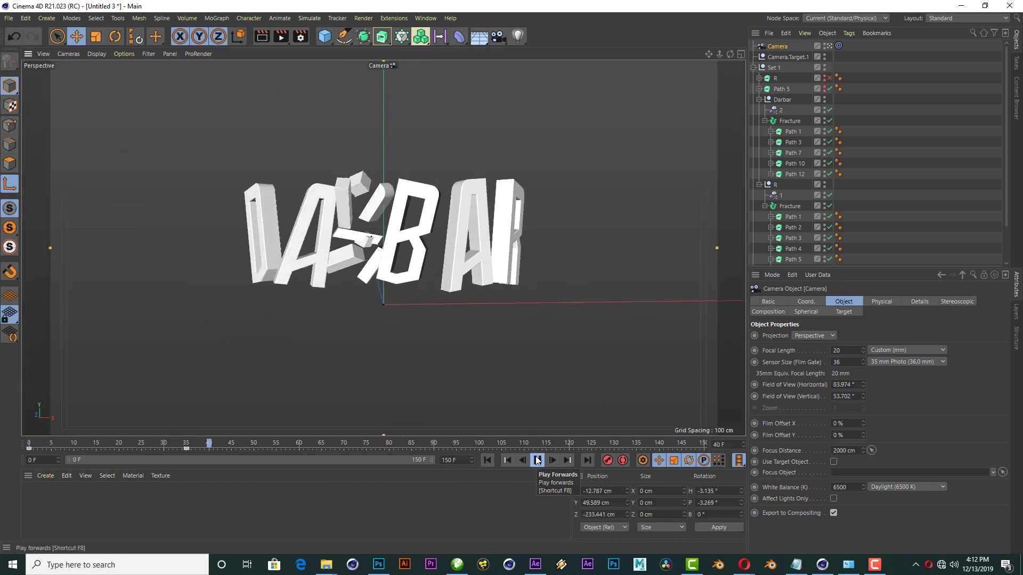
pyautogui.click(537, 460)
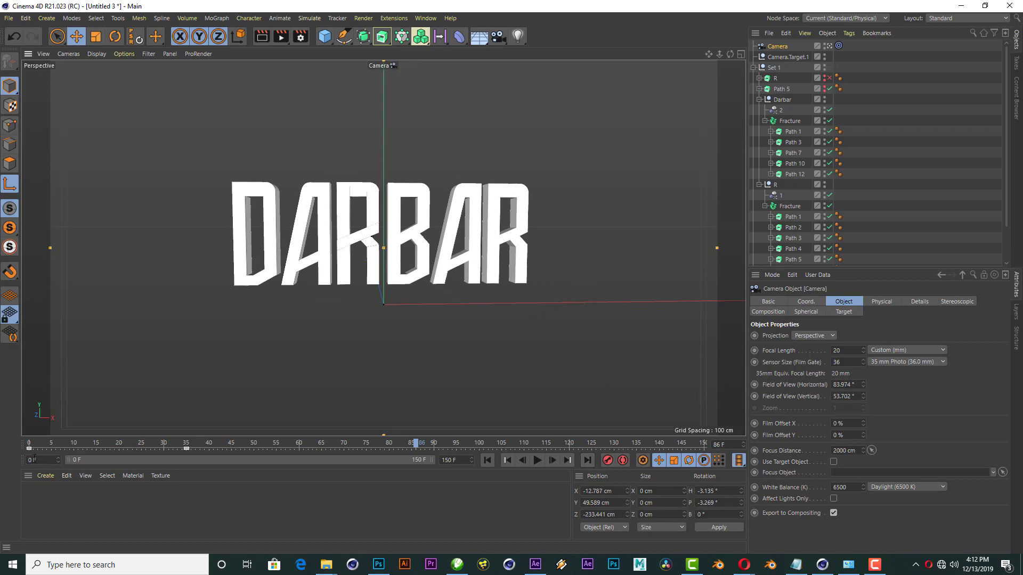
pyautogui.moveTo(35, 438)
pyautogui.mouseDown()
pyautogui.moveTo(322, 397)
pyautogui.moveTo(252, 411)
pyautogui.moveTo(289, 401)
pyautogui.mouseUp()
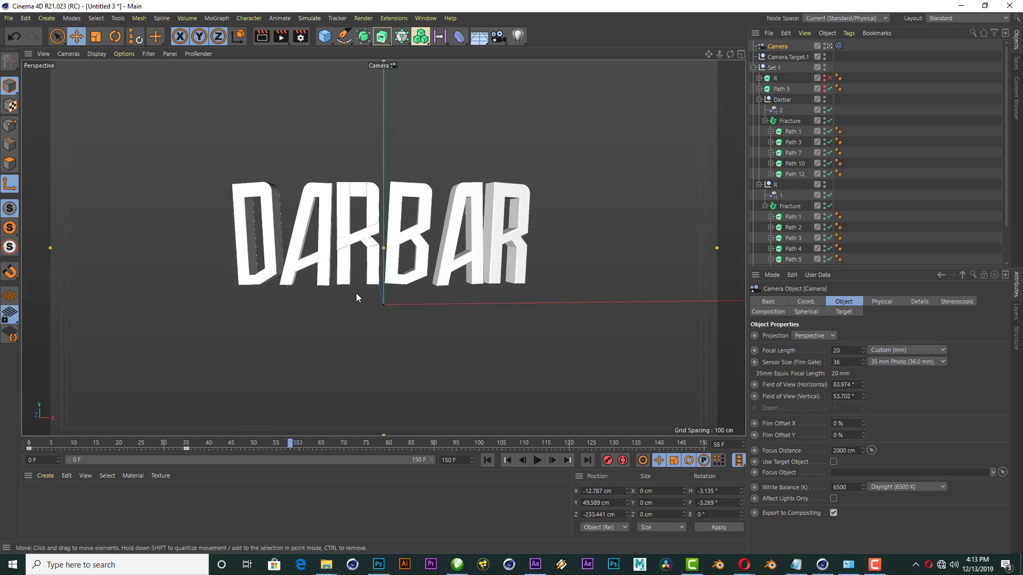
# Step: Leave the camera view, step back a frame and add a Display tag to R
pyautogui.click(829, 46)
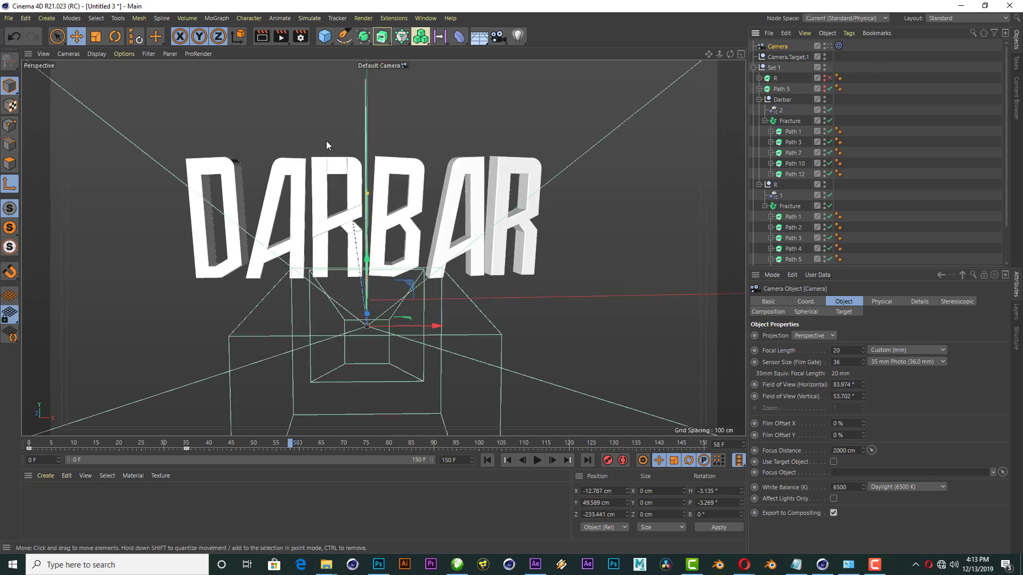
pyautogui.scroll(3, 282, 165)
pyautogui.scroll(2, 289, 131)
pyautogui.scroll(-2, 288, 131)
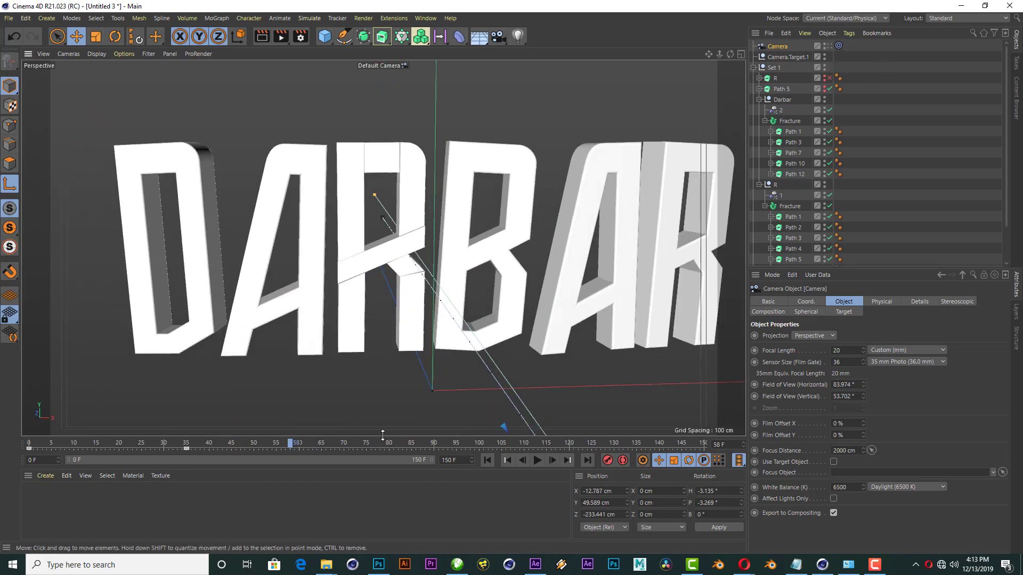
pyautogui.moveTo(289, 444)
pyautogui.mouseDown()
pyautogui.moveTo(312, 433)
pyautogui.moveTo(287, 434)
pyautogui.moveTo(299, 431)
pyautogui.mouseUp()
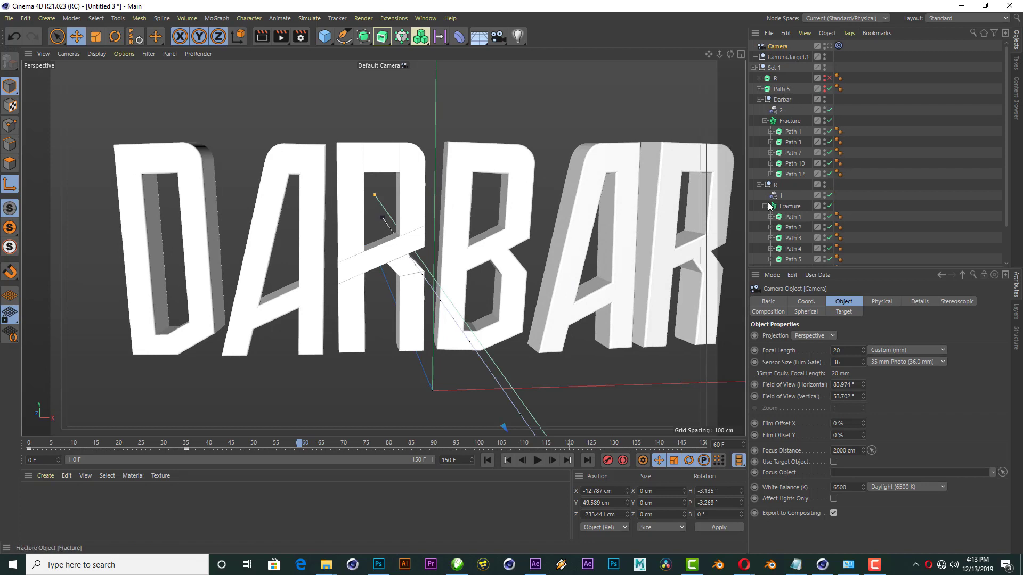
pyautogui.click(759, 184)
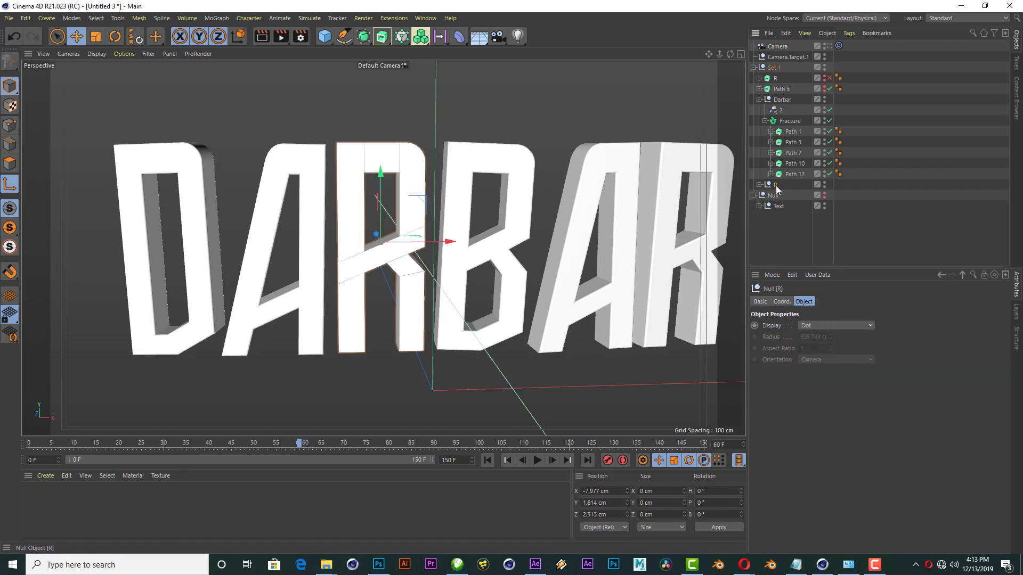
pyautogui.rightClick(776, 186)
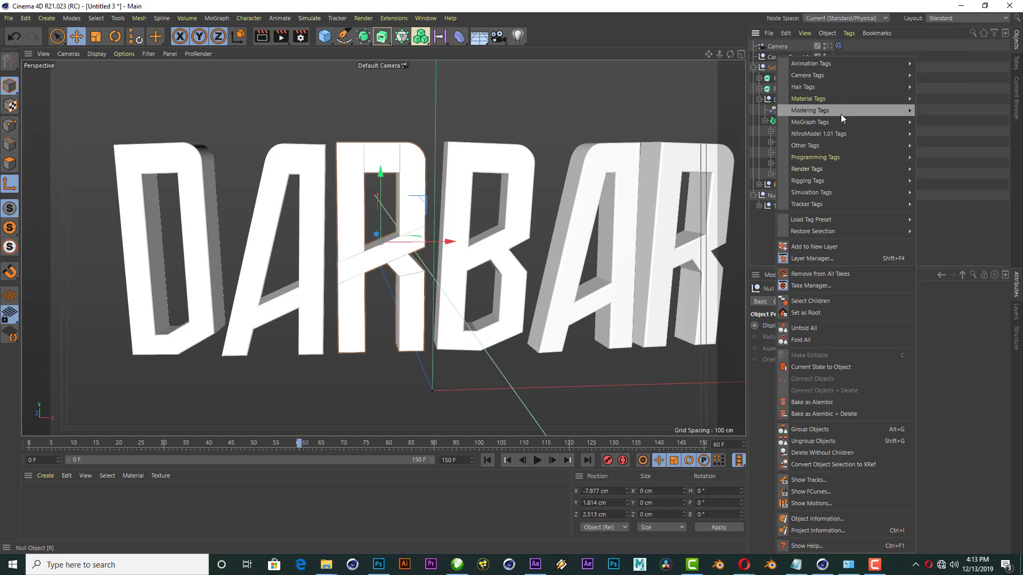
pyautogui.moveTo(807, 169)
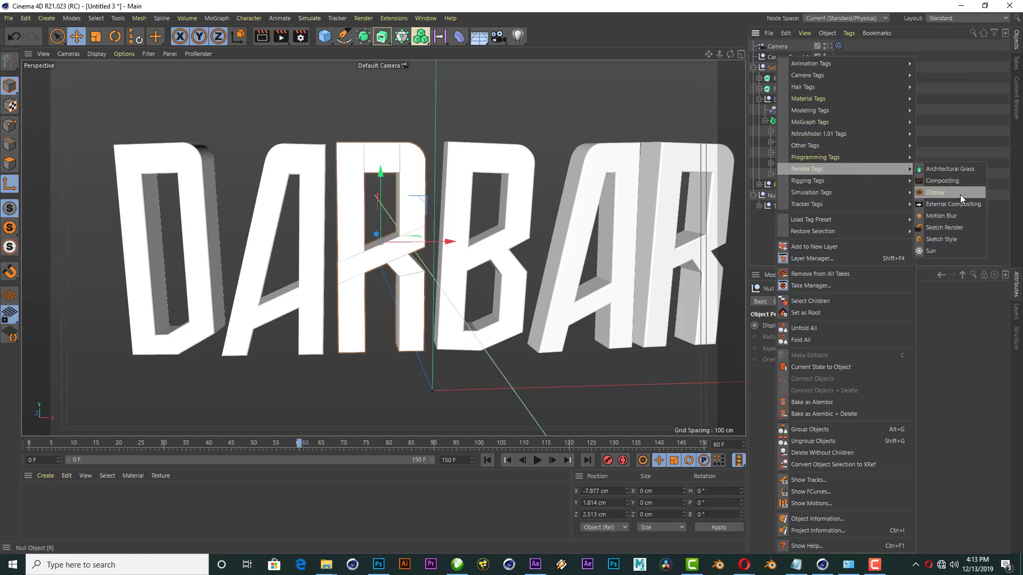
pyautogui.click(960, 194)
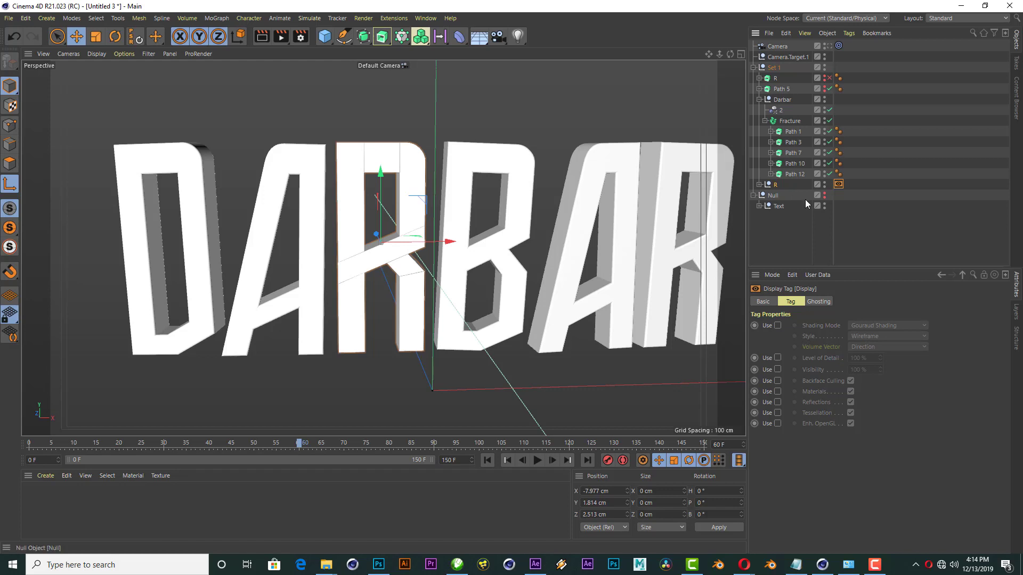
# Step: Key R's Visibility at 100% on frame 60 and 0% on frame 61, preview ending 144 F
pyautogui.click(778, 369)
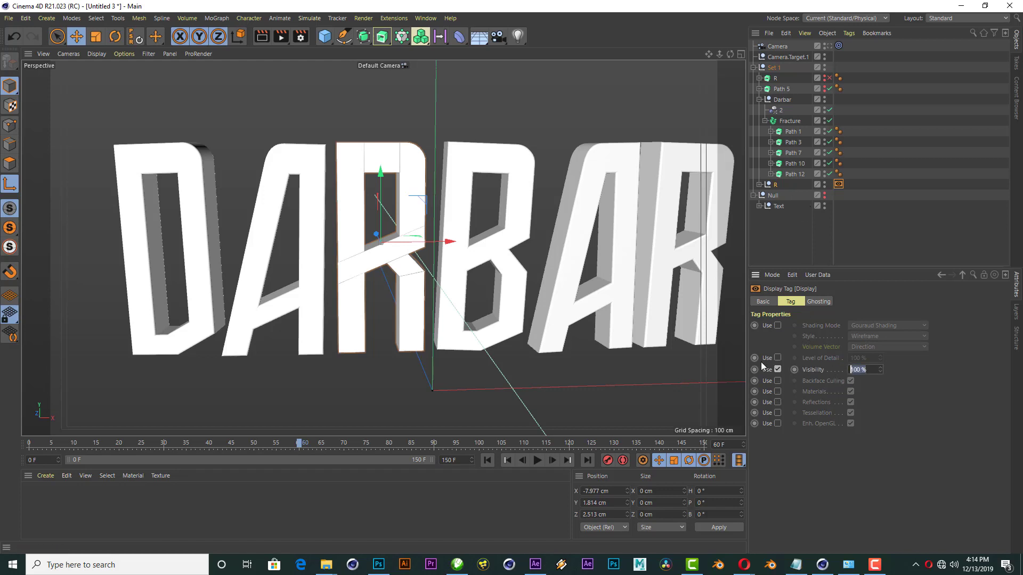
pyautogui.click(869, 372)
pyautogui.write('0')
pyautogui.write('100')
pyautogui.press('Return')
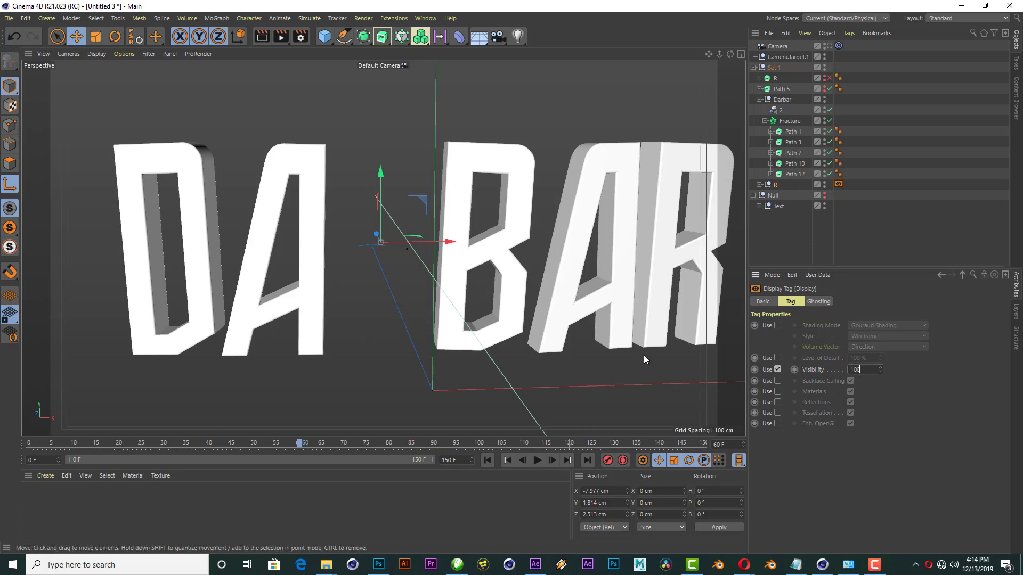
pyautogui.press('Return')
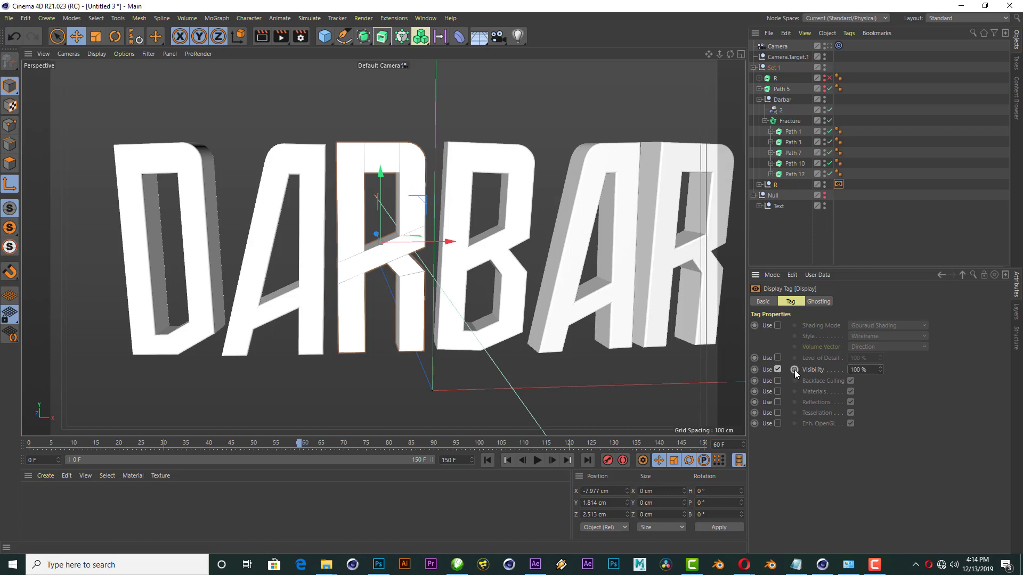
pyautogui.click(554, 461)
pyautogui.click(869, 371)
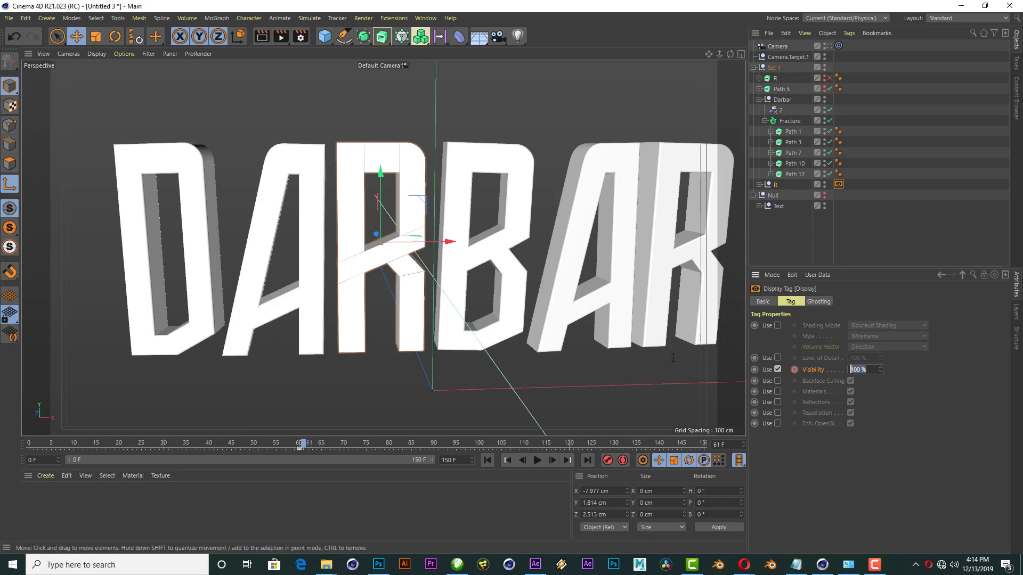
pyautogui.write('0')
pyautogui.press('Return')
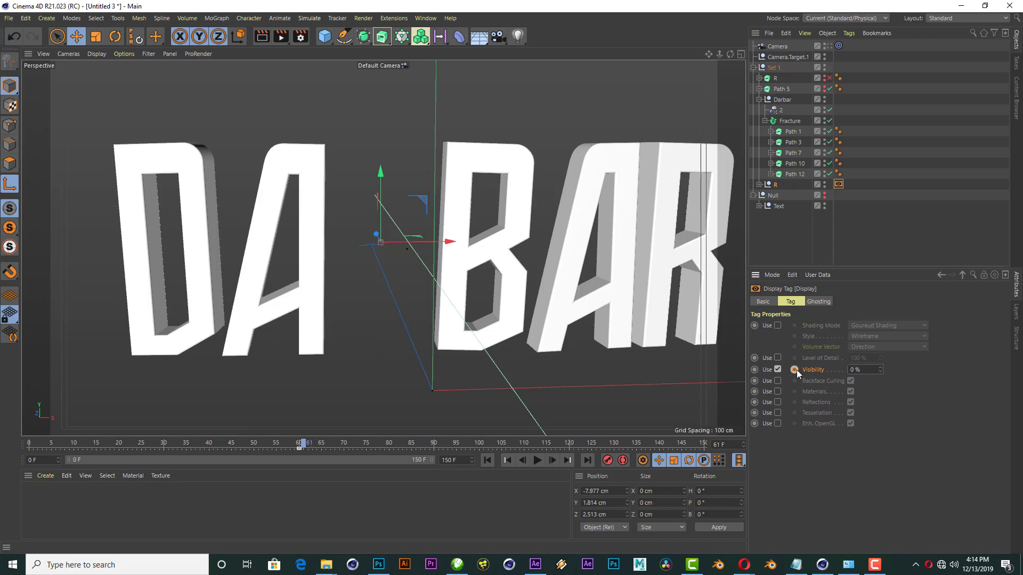
pyautogui.moveTo(299, 445); pyautogui.dragTo(300, 442)
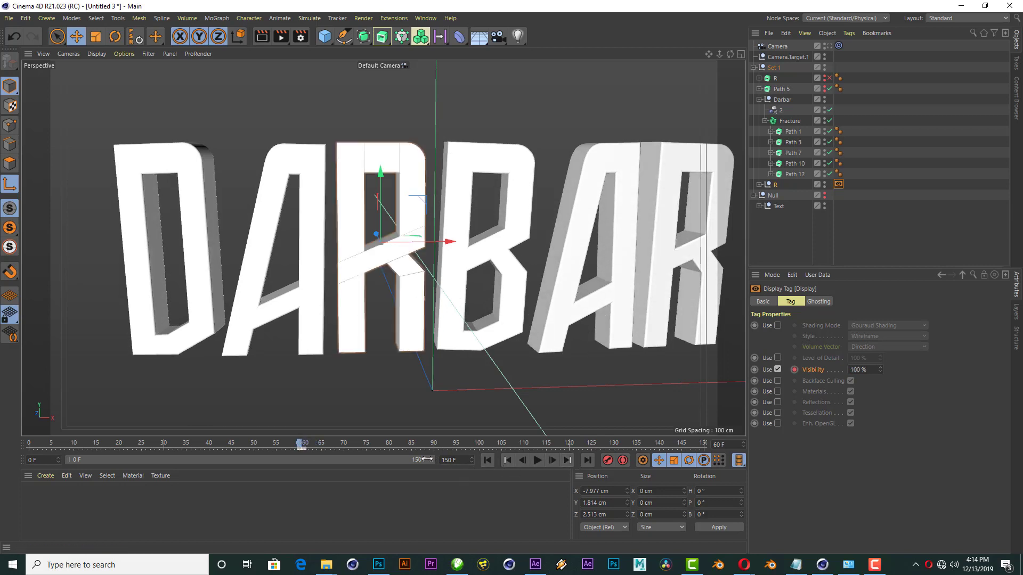
pyautogui.moveTo(426, 459); pyautogui.dragTo(319, 459)
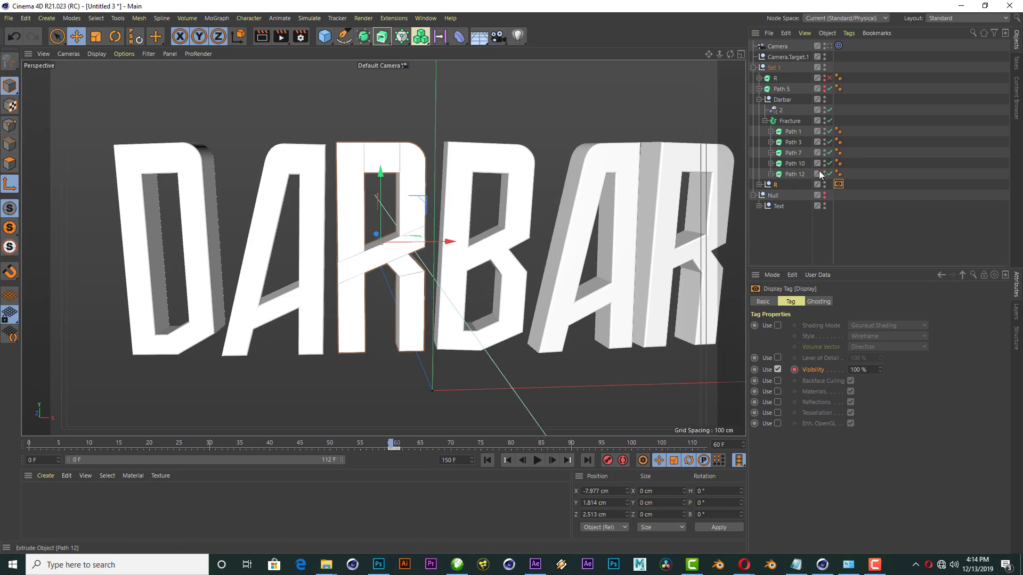
# Step: Switch off the R object and add a Display tag to the R extrude
pyautogui.click(828, 78)
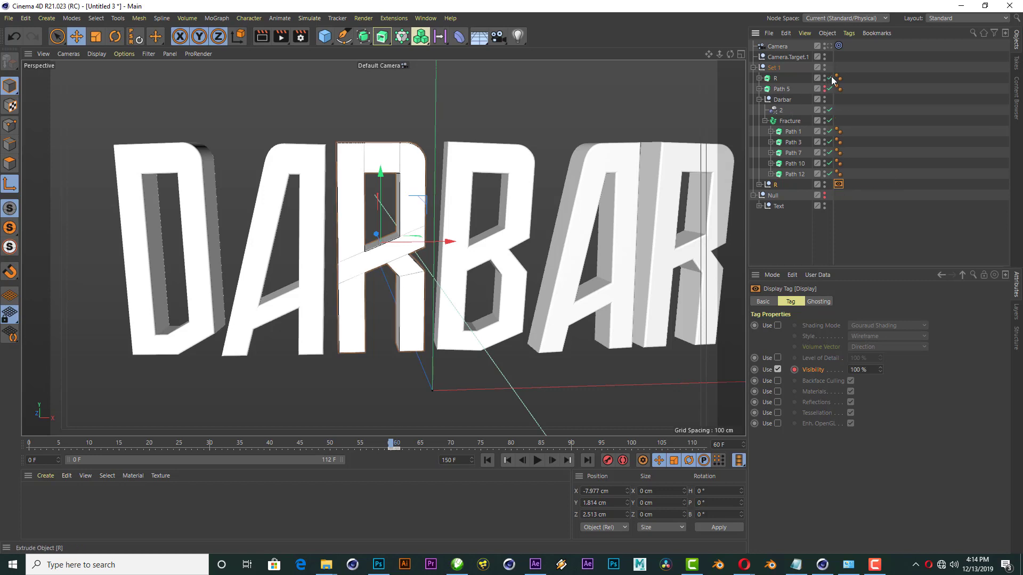
pyautogui.click(775, 78)
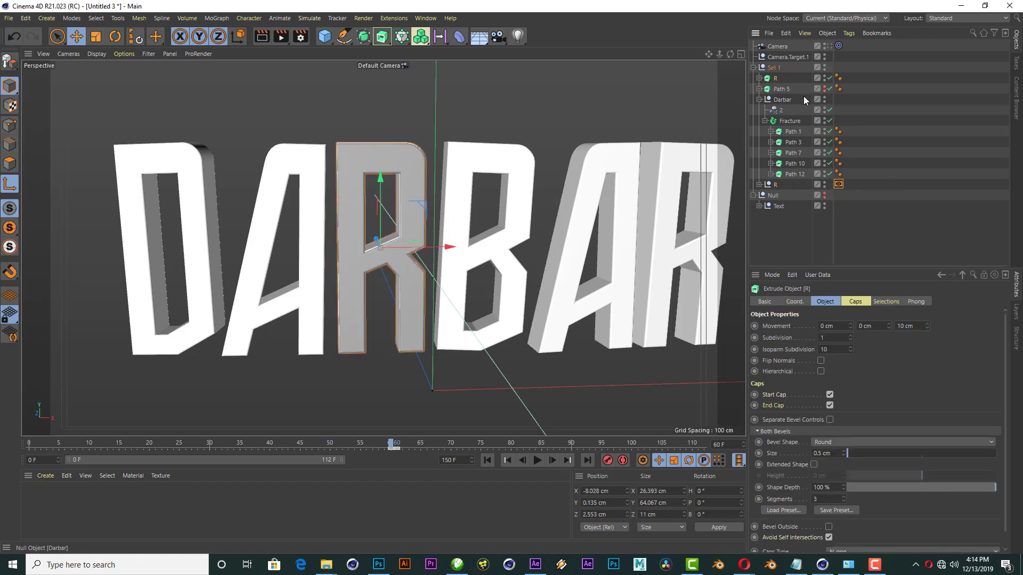
pyautogui.rightClick(775, 79)
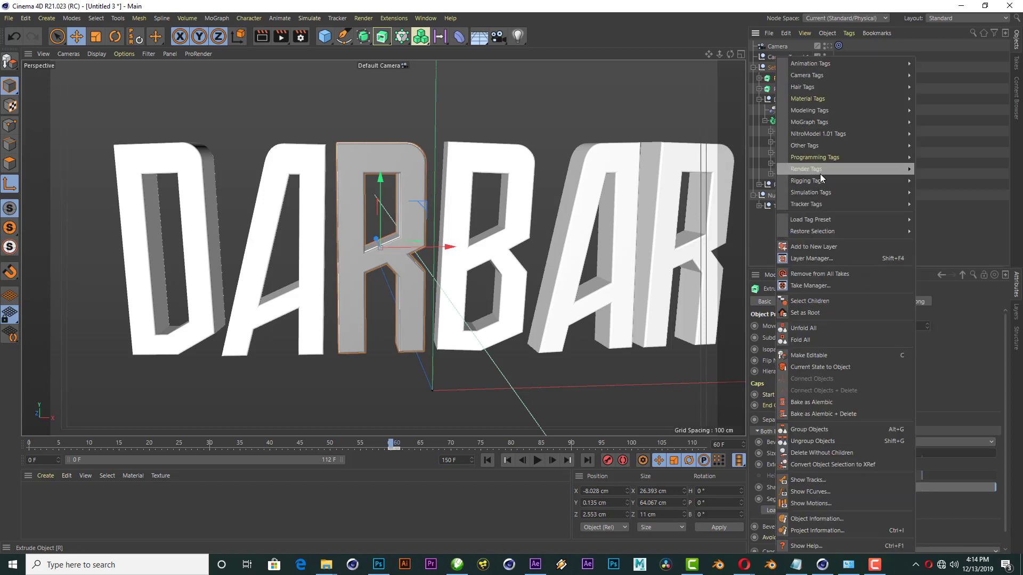
pyautogui.moveTo(806, 168)
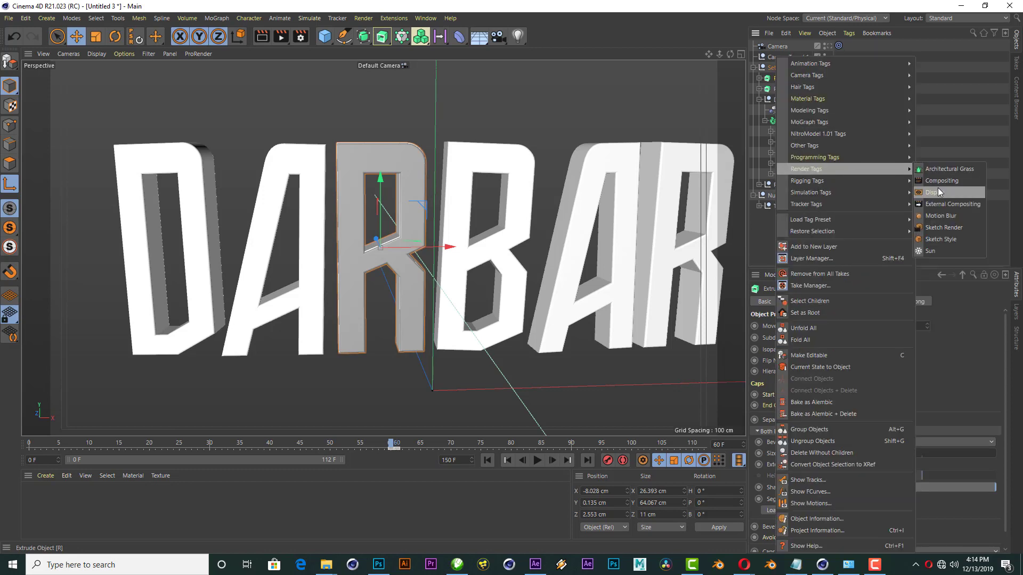
pyautogui.click(937, 191)
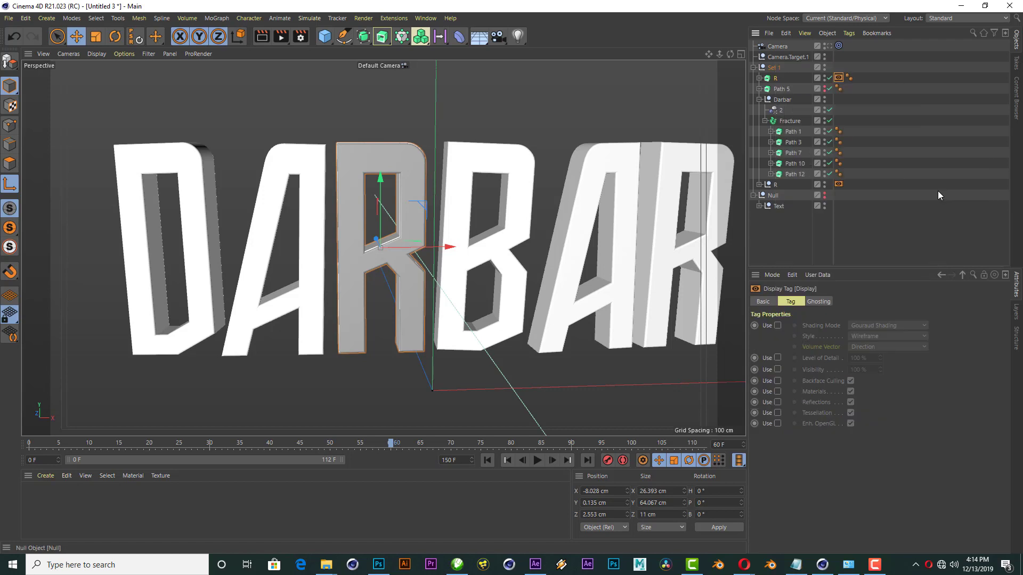
# Step: Key the R letter's Visibility from 0% up to 100% at frame 61
pyautogui.click(778, 369)
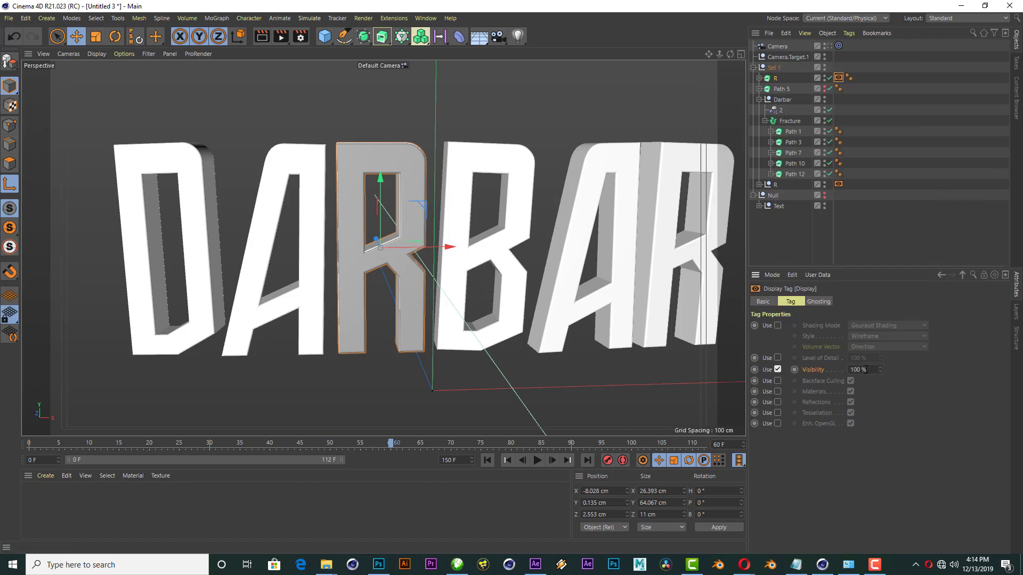
pyautogui.write('0')
pyautogui.press('Return')
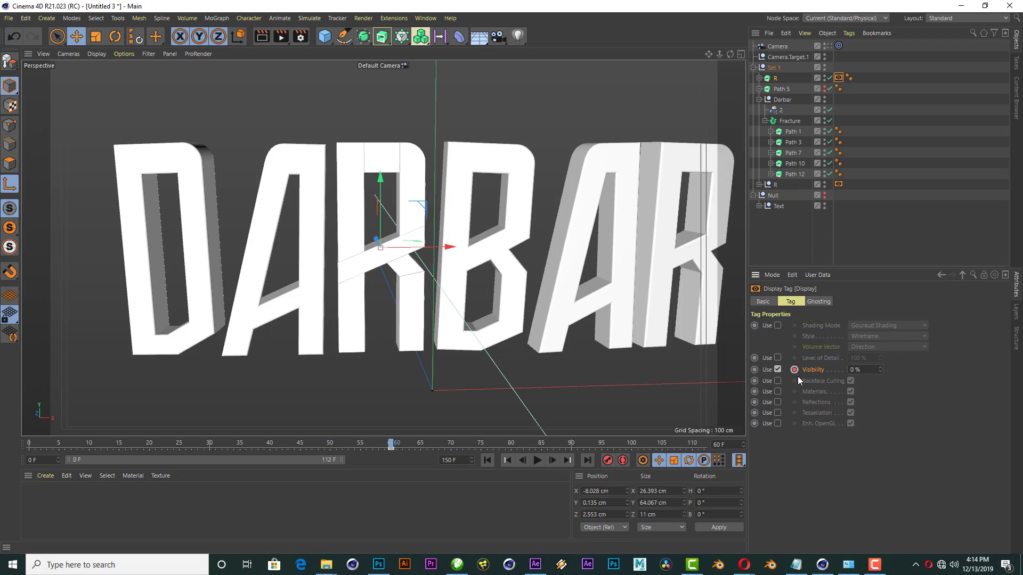
pyautogui.click(552, 461)
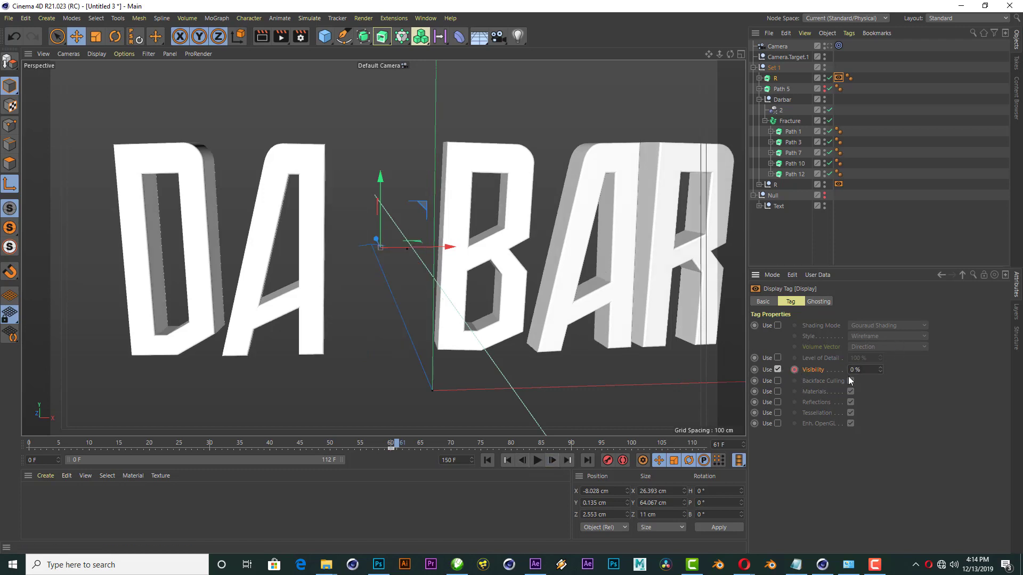
pyautogui.write('100')
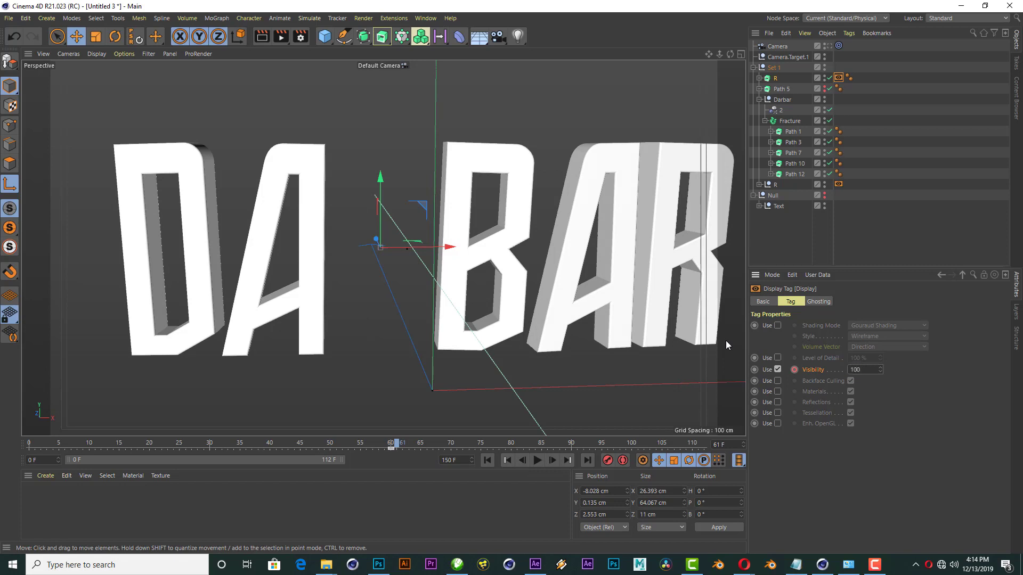
pyautogui.press('Return')
pyautogui.click(793, 370)
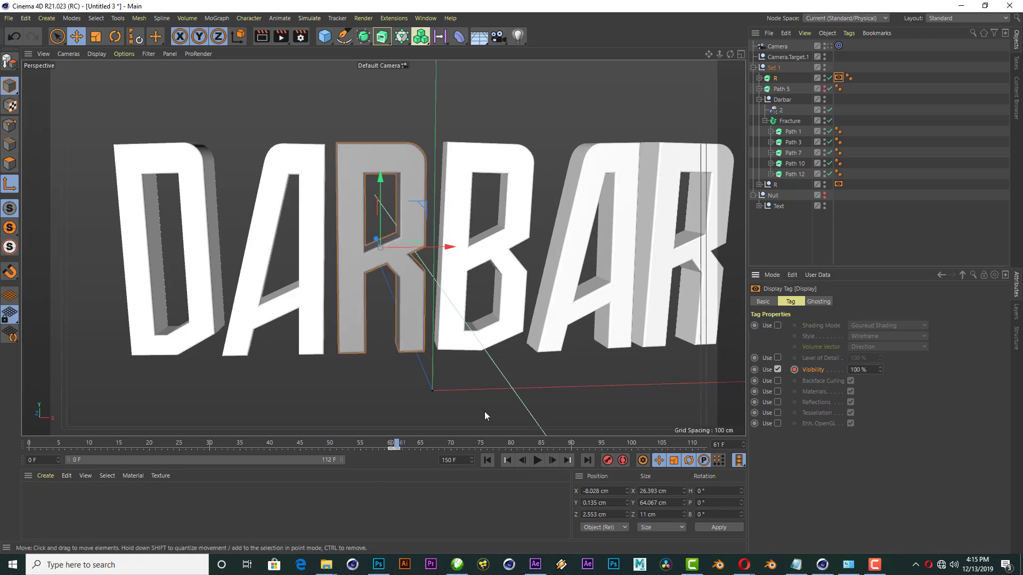
# Step: Play back from frame 57 to check the R letter fading in
pyautogui.click(372, 442)
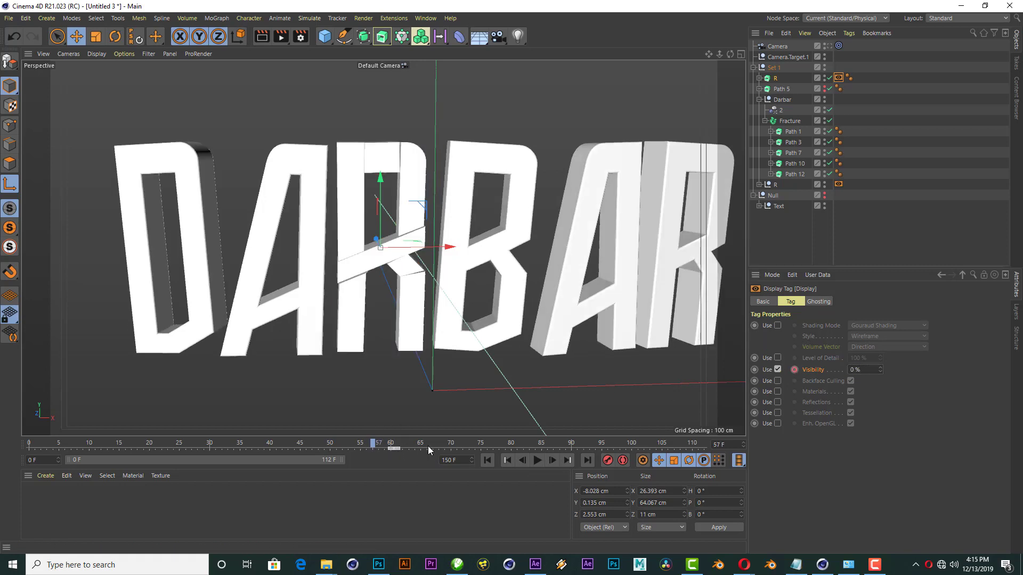
pyautogui.click(537, 460)
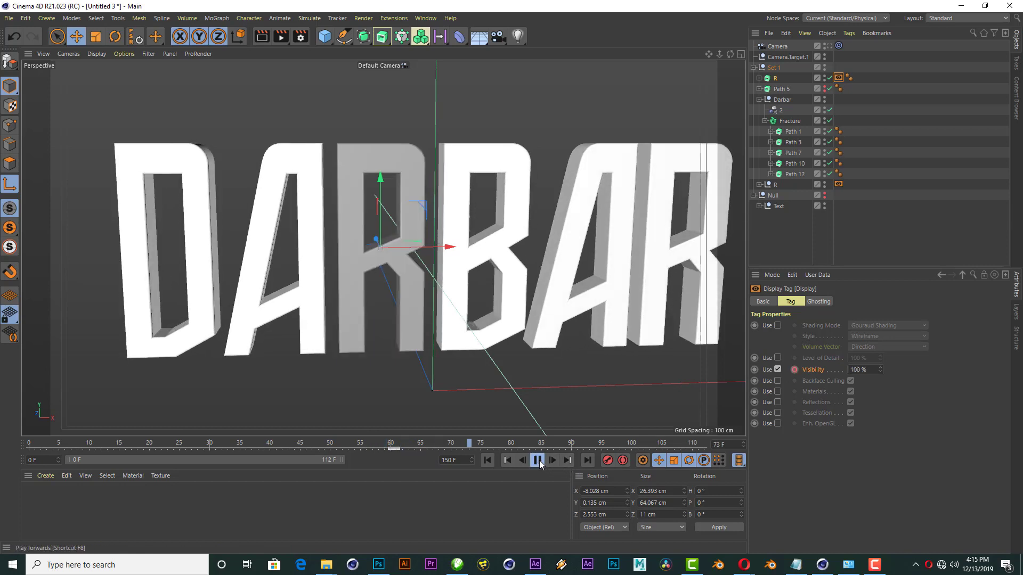
pyautogui.click(372, 443)
pyautogui.click(538, 460)
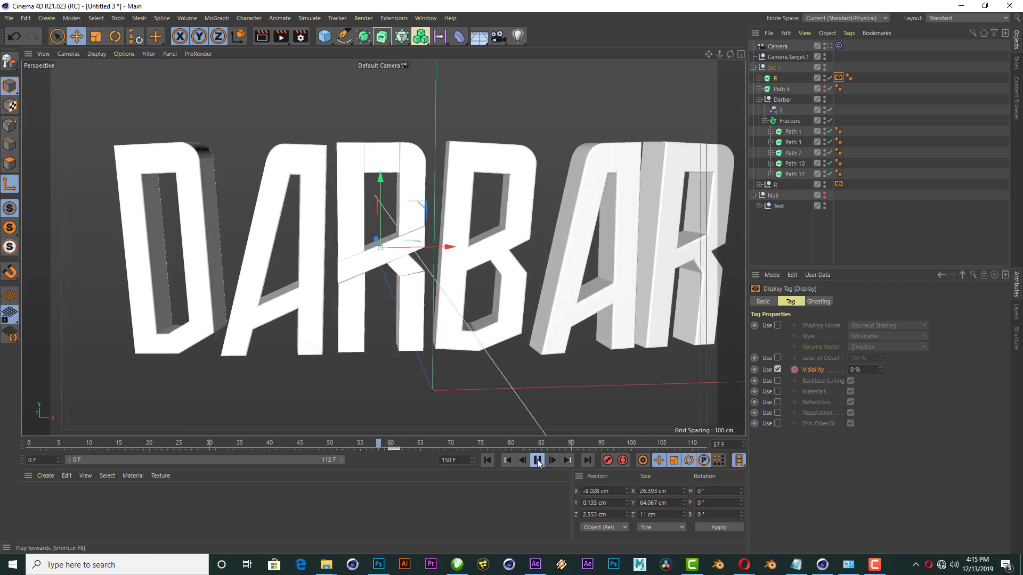
pyautogui.click(538, 460)
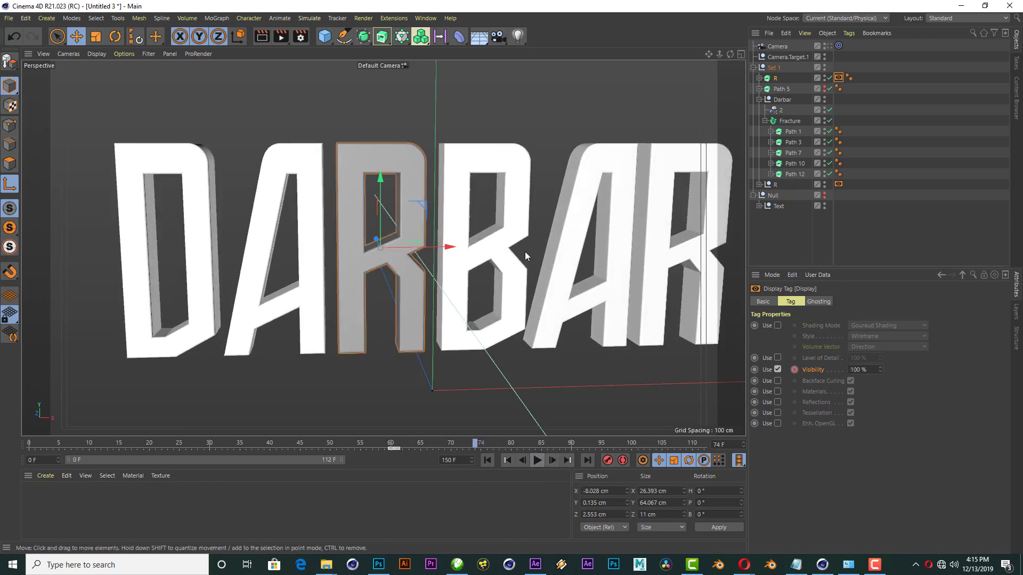
# Step: Replay through the scene camera, inspect R around frame 61, then show the layout choices
pyautogui.click(838, 46)
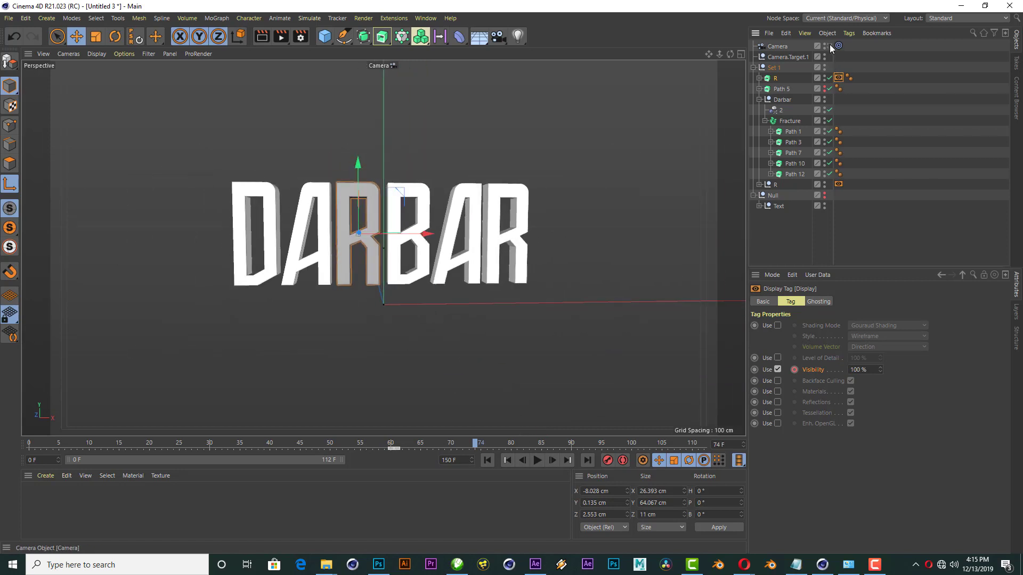
pyautogui.click(488, 461)
pyautogui.click(537, 461)
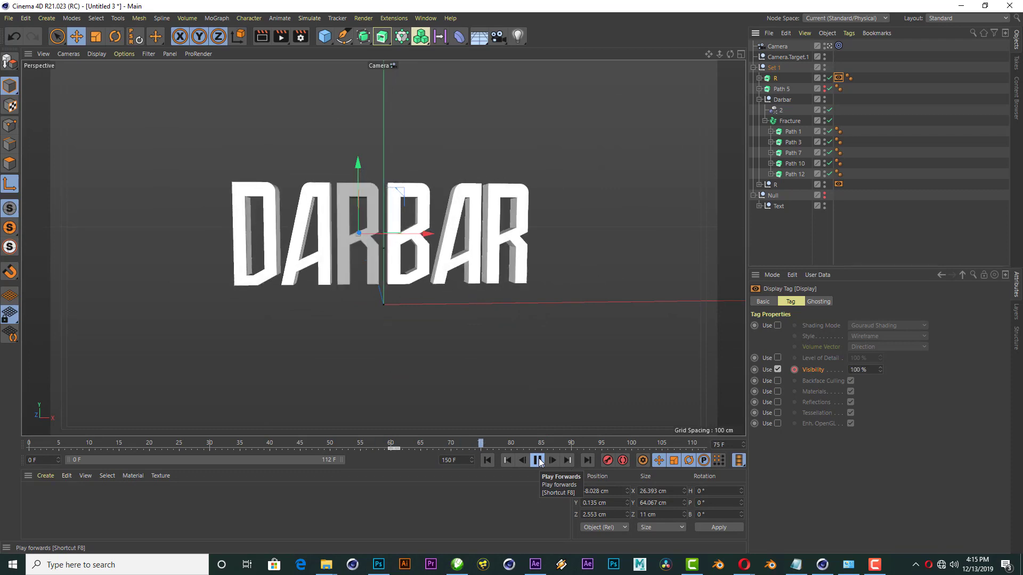
pyautogui.click(386, 444)
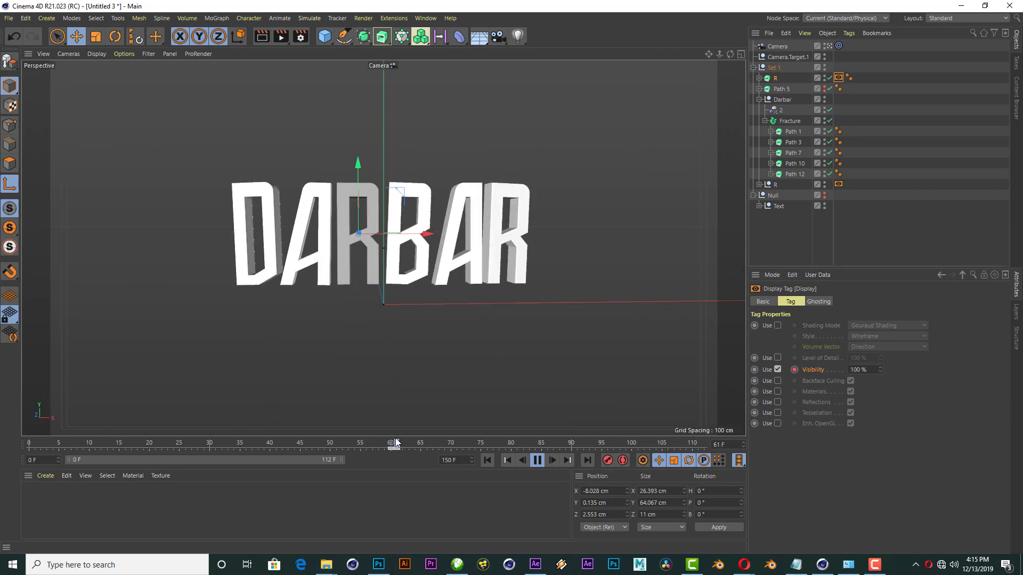
pyautogui.moveTo(396, 442); pyautogui.dragTo(376, 438)
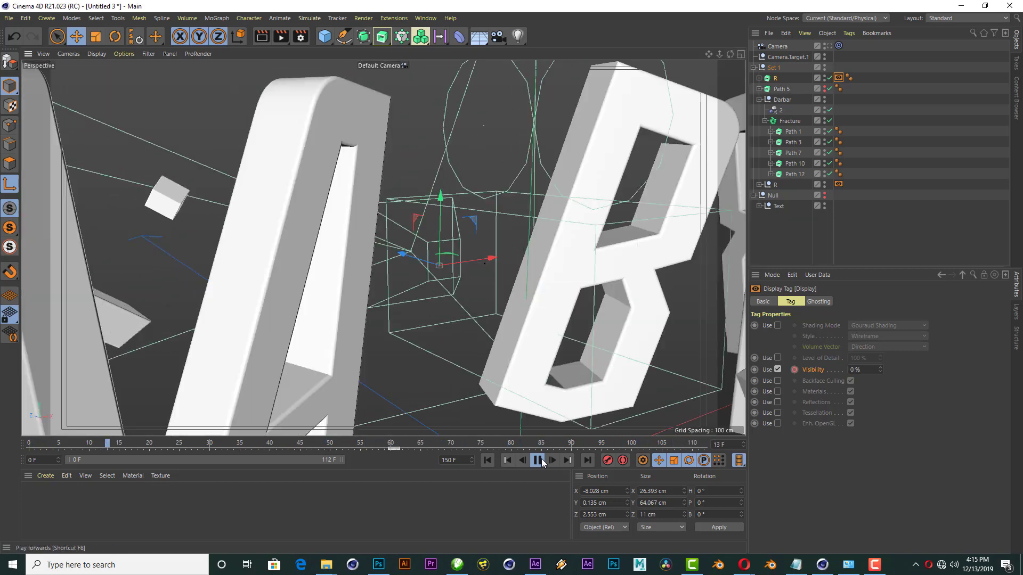
pyautogui.click(538, 461)
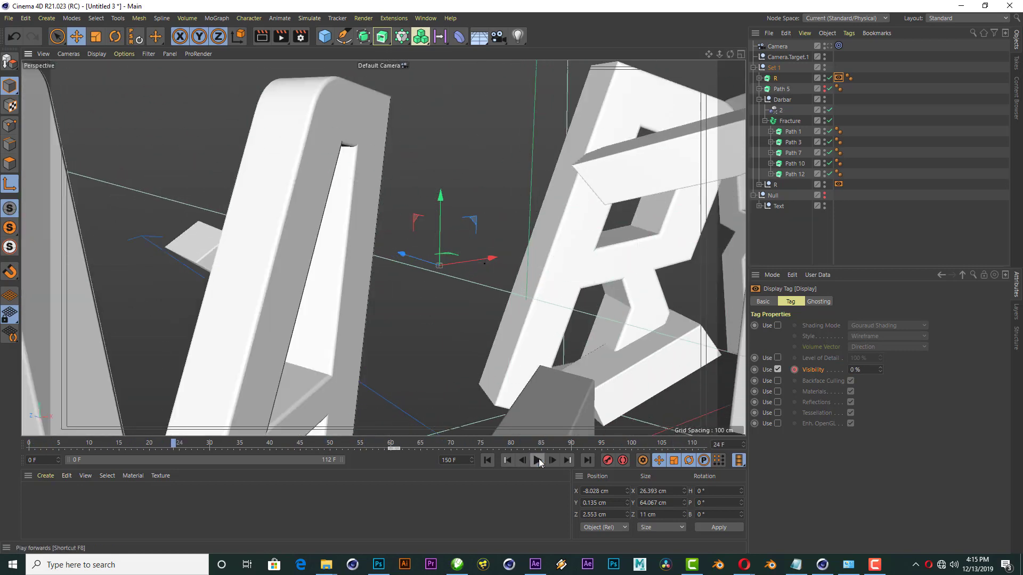
pyautogui.click(395, 444)
pyautogui.moveTo(395, 444); pyautogui.dragTo(395, 442)
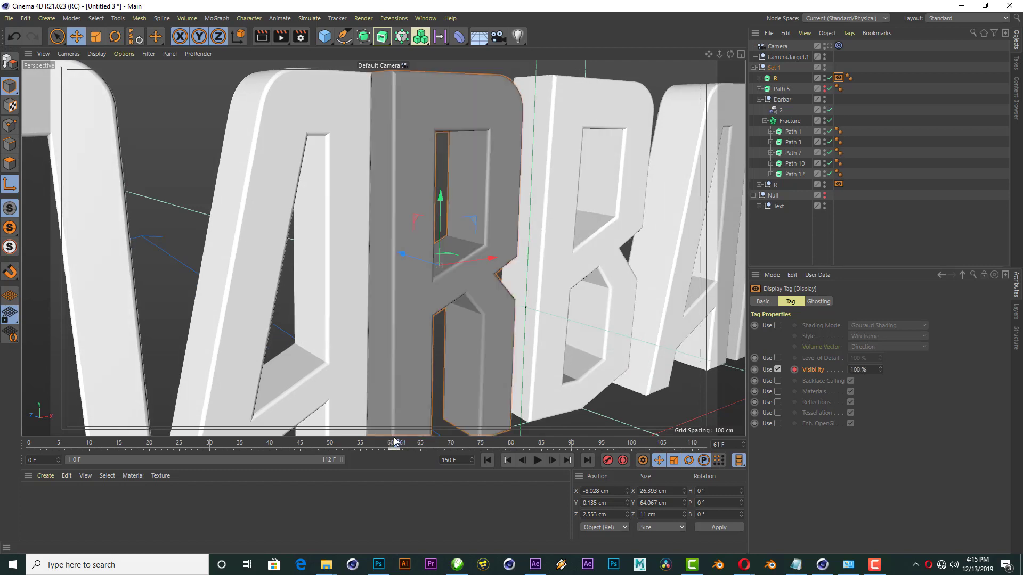
pyautogui.click(961, 18)
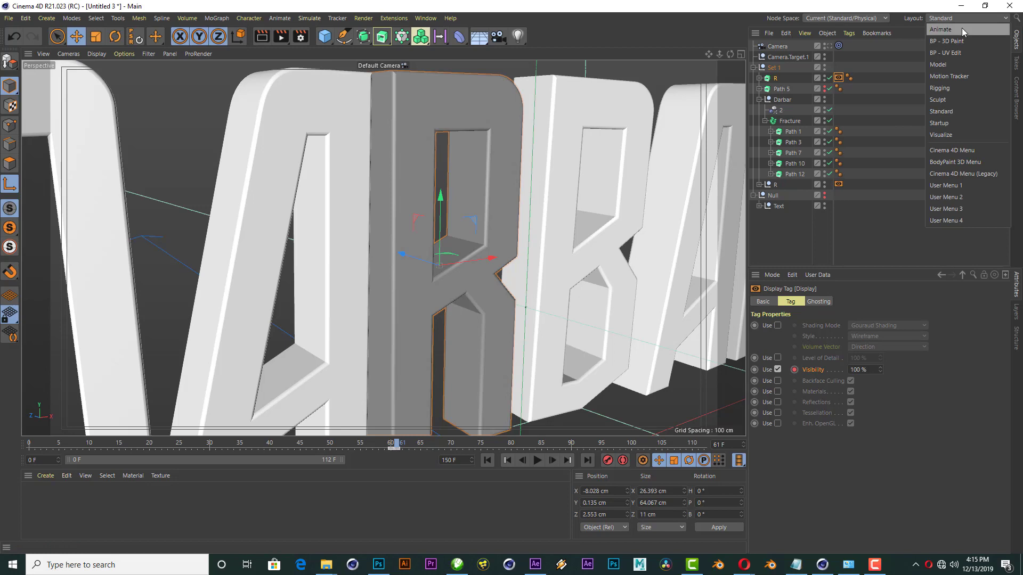
pyautogui.click(961, 28)
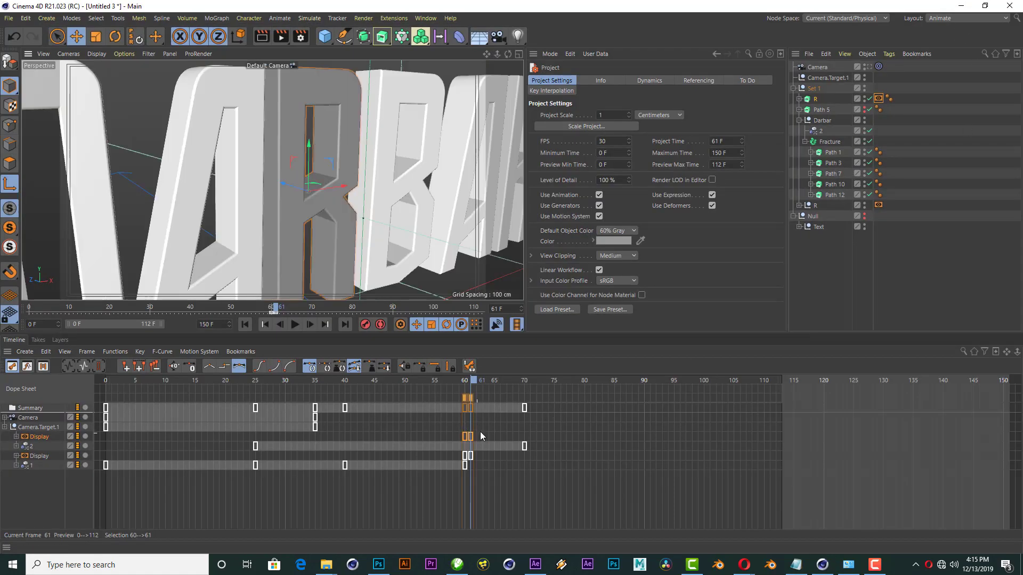
pyautogui.moveTo(482, 427); pyautogui.dragTo(458, 461)
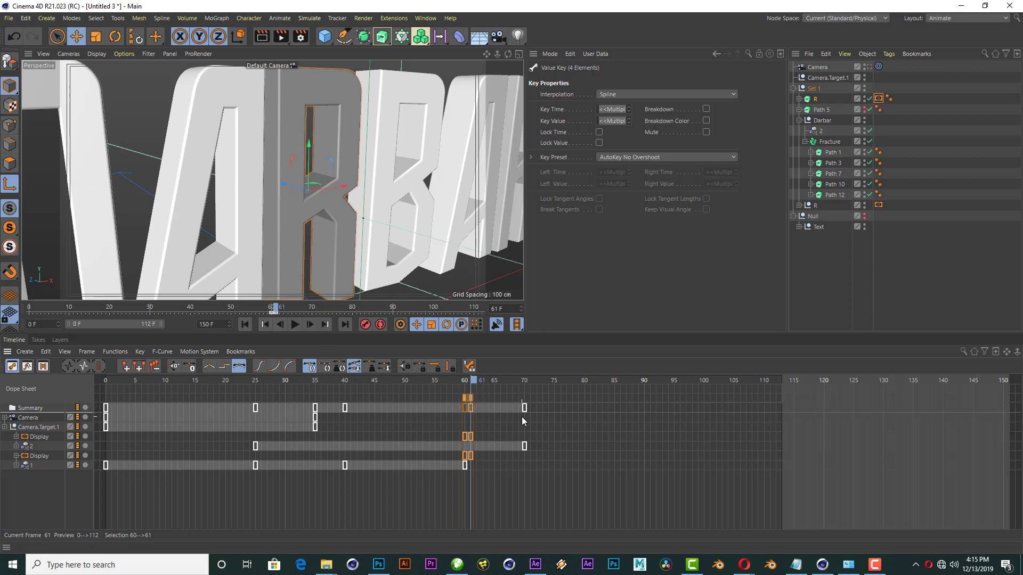
pyautogui.moveTo(470, 408)
pyautogui.mouseDown()
pyautogui.moveTo(480, 381)
pyautogui.moveTo(491, 381)
pyautogui.moveTo(470, 408)
pyautogui.mouseUp()
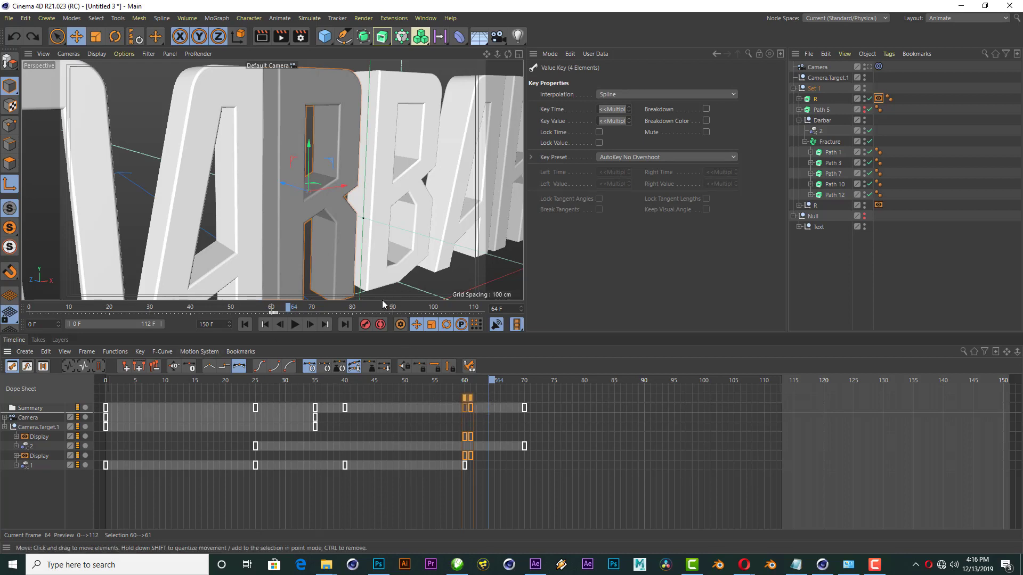
pyautogui.moveTo(1016, 352); pyautogui.dragTo(1000, 352)
pyautogui.moveTo(285, 398)
pyautogui.mouseDown()
pyautogui.moveTo(367, 379)
pyautogui.moveTo(328, 379)
pyautogui.mouseUp()
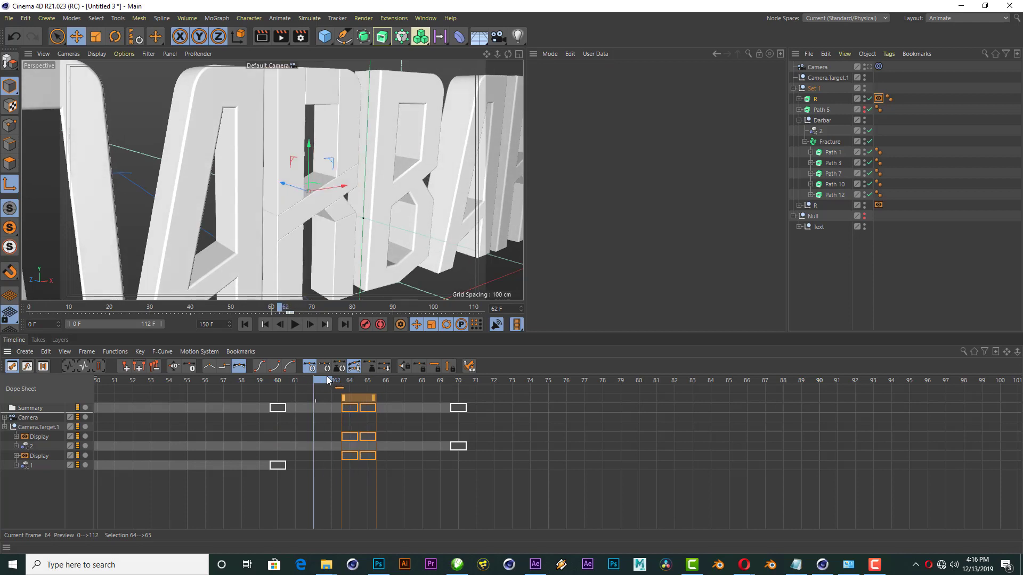
pyautogui.hotkey('ctrl', 'z')
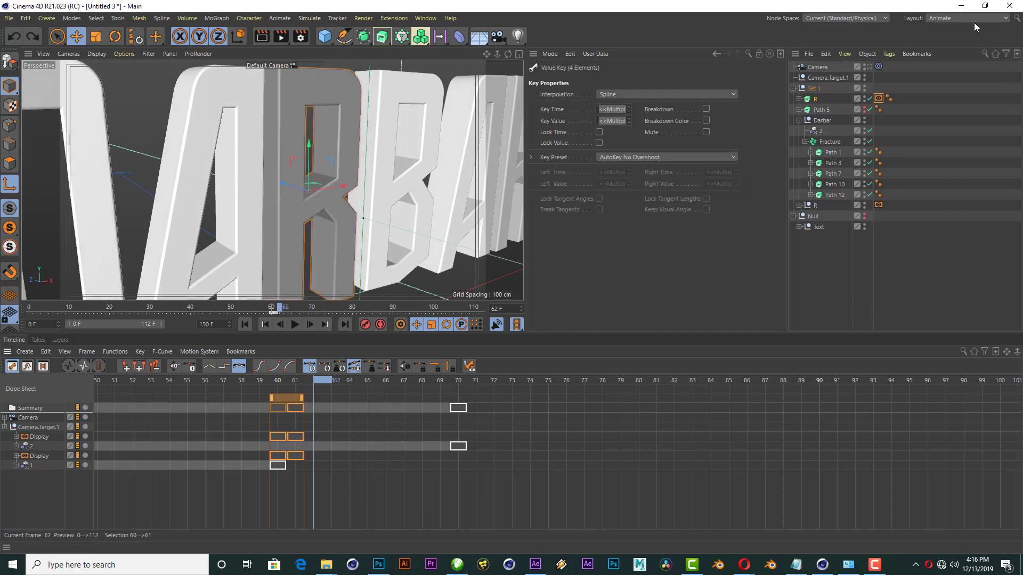
pyautogui.click(969, 18)
pyautogui.click(953, 109)
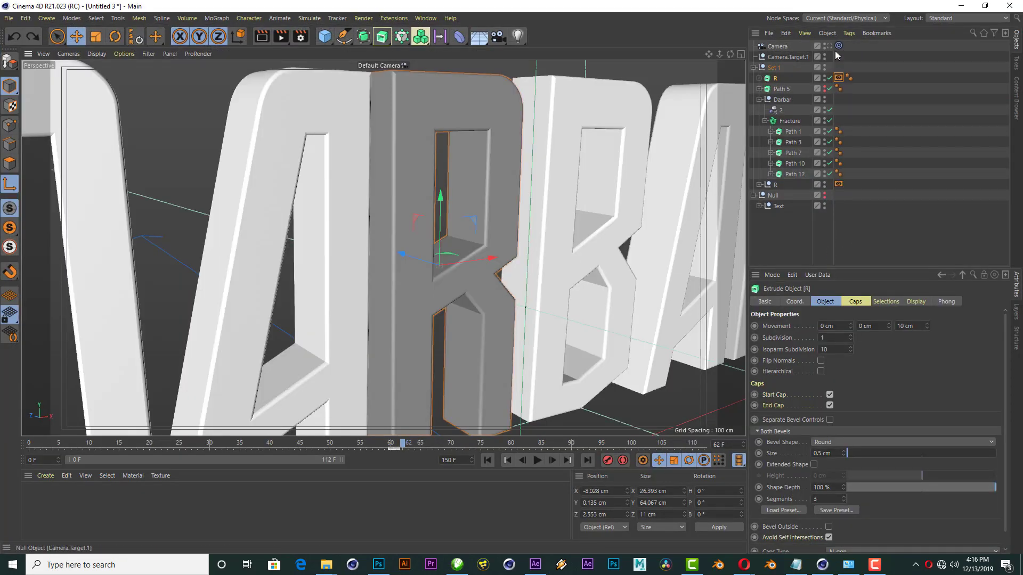
# Step: Rename the camera 'Cam 1' and nest it with Camera.Target.1 under Set 1
pyautogui.click(837, 46)
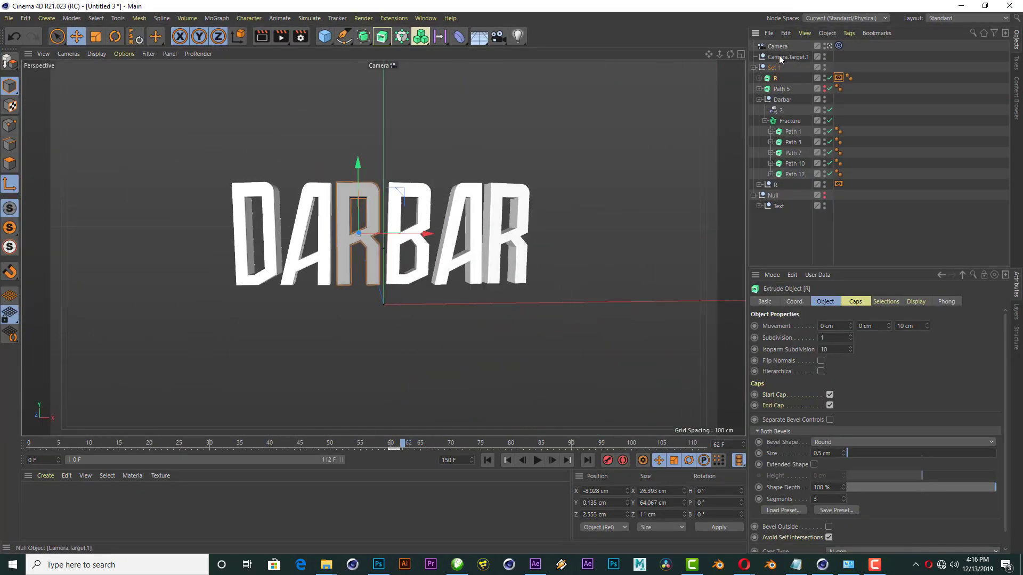
pyautogui.doubleClick(781, 47)
pyautogui.write('C')
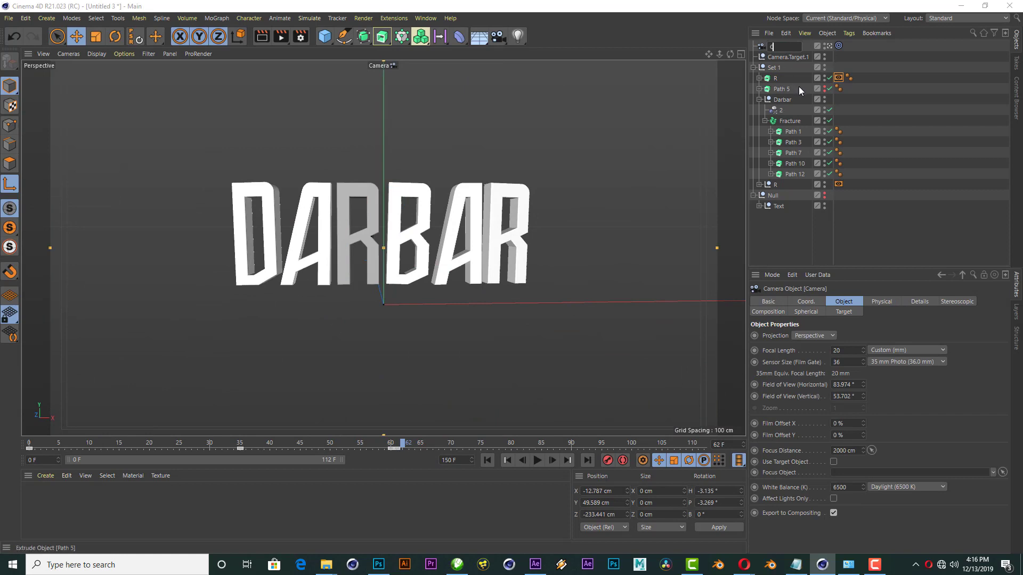
pyautogui.write('am 1')
pyautogui.press('Return')
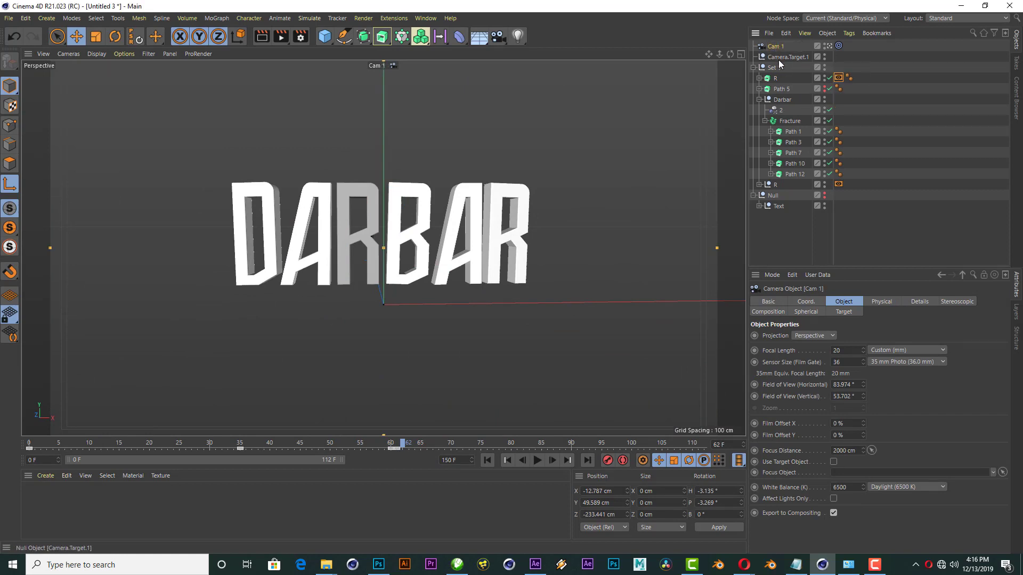
pyautogui.keyDown('ctrl'); pyautogui.click(791, 58); pyautogui.keyUp('ctrl')
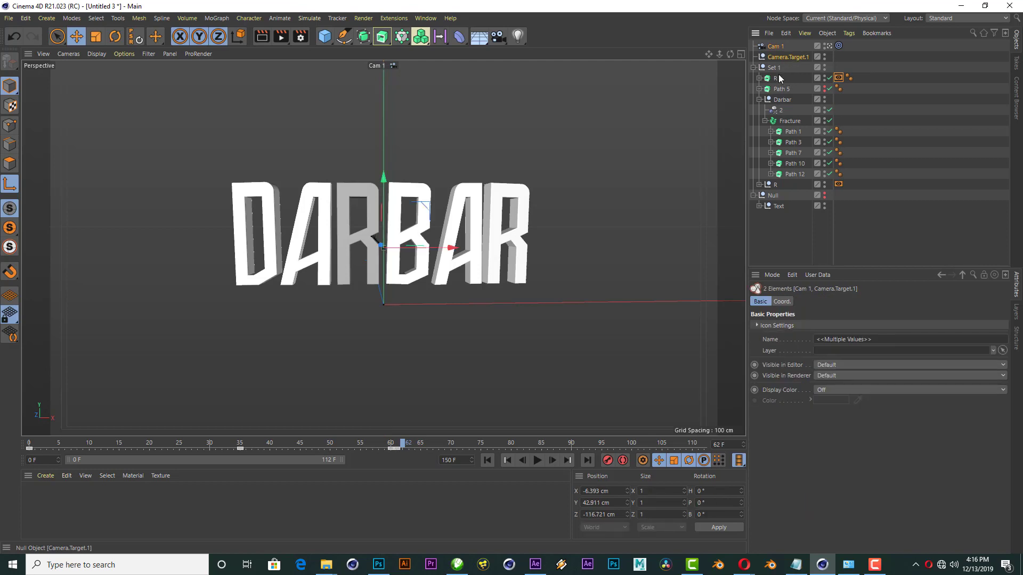
pyautogui.moveTo(787, 69); pyautogui.dragTo(778, 71)
pyautogui.click(776, 59)
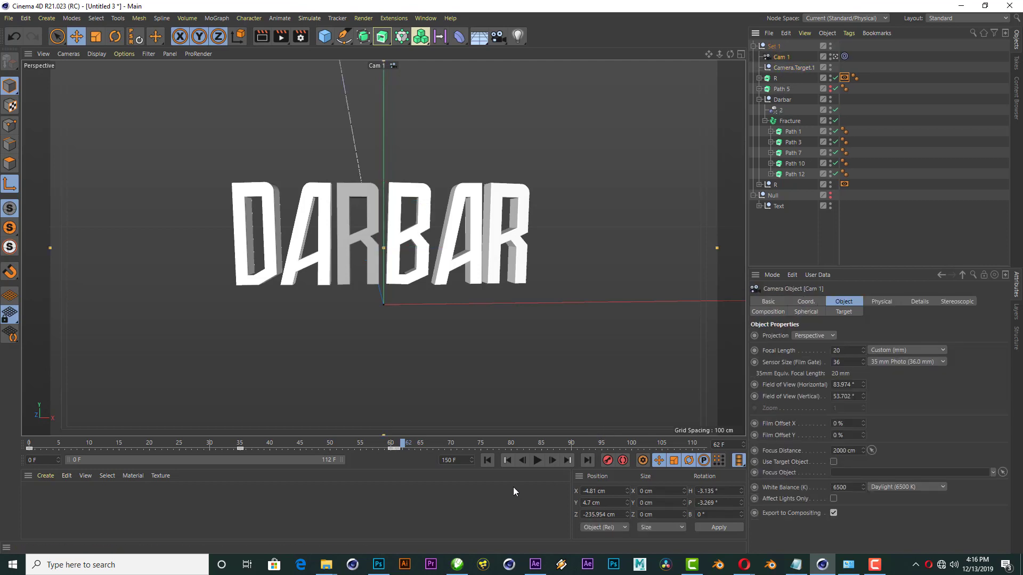
# Step: Move Cam 1 and its target back out of Set 1 to top level
pyautogui.click(488, 460)
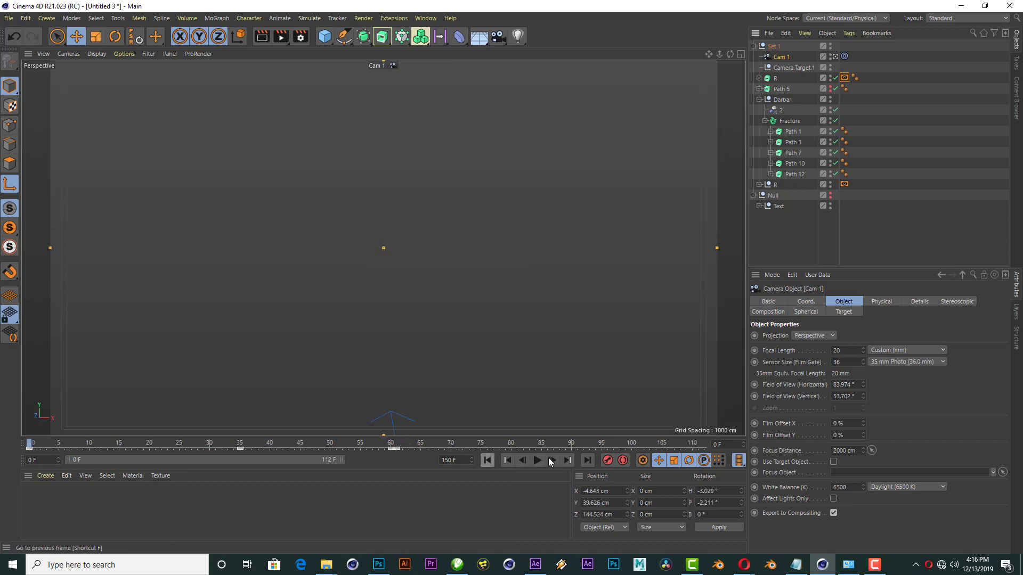
pyautogui.click(537, 461)
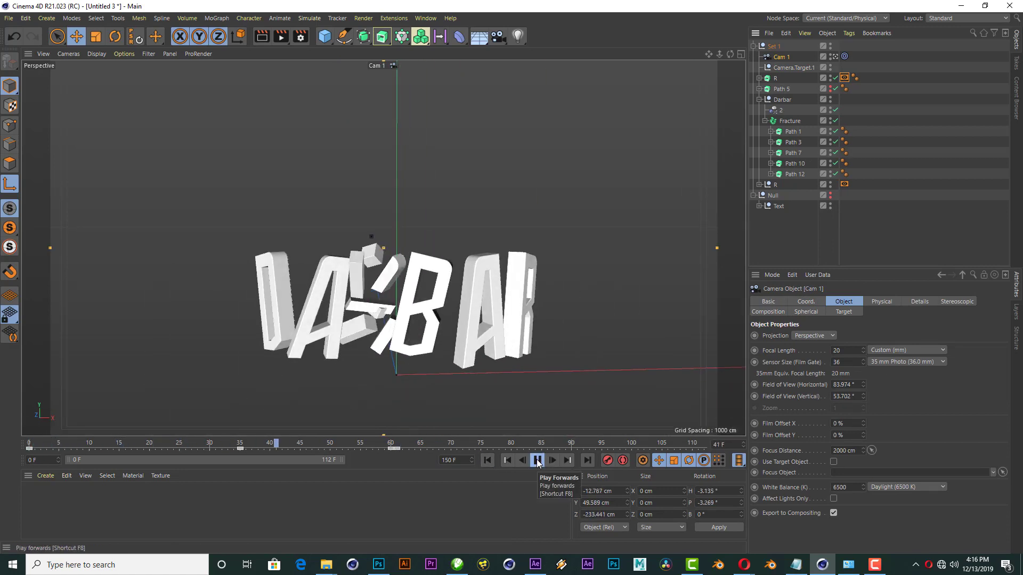
pyautogui.click(537, 460)
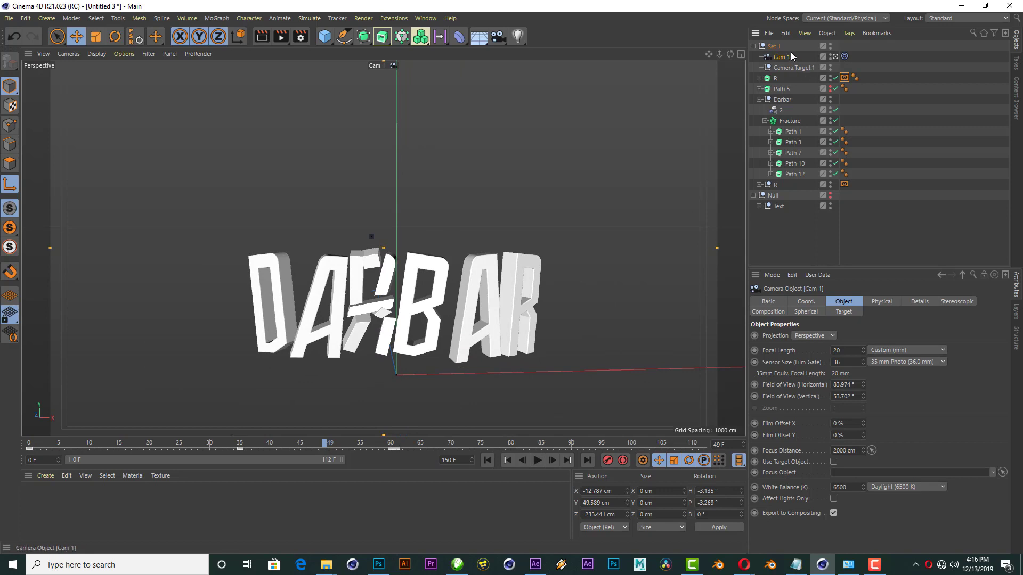
pyautogui.keyDown('ctrl'); pyautogui.click(784, 69); pyautogui.keyUp('ctrl')
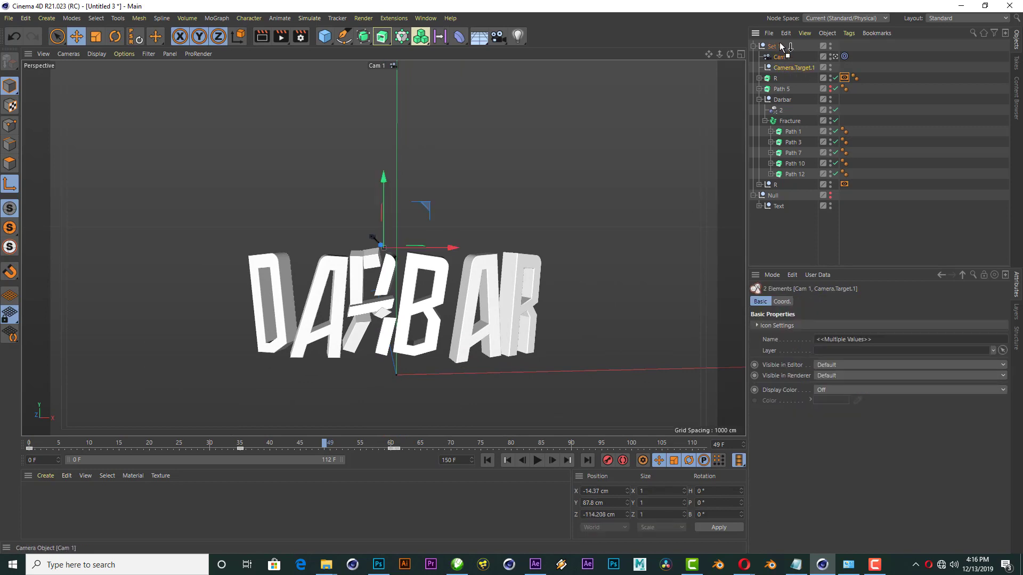
pyautogui.moveTo(778, 56); pyautogui.dragTo(782, 47)
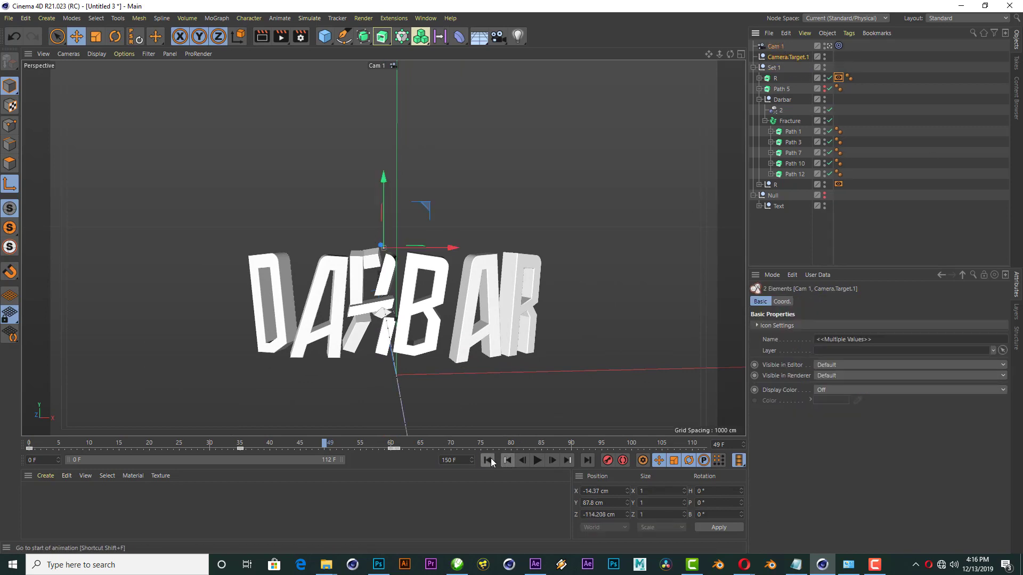
# Step: Replay the animation from the start and render a preview through the camera
pyautogui.click(488, 460)
pyautogui.click(536, 461)
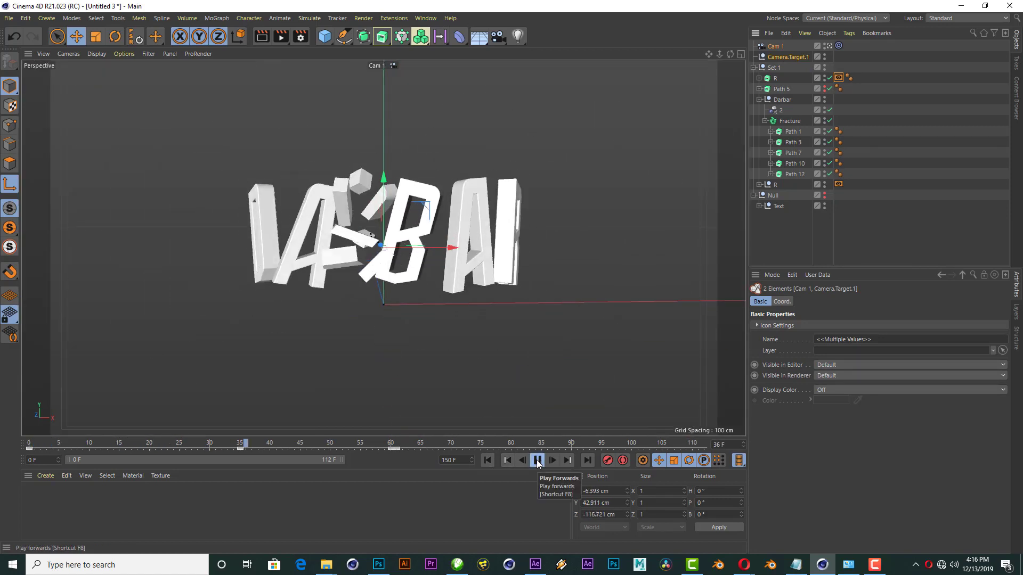
pyautogui.click(537, 460)
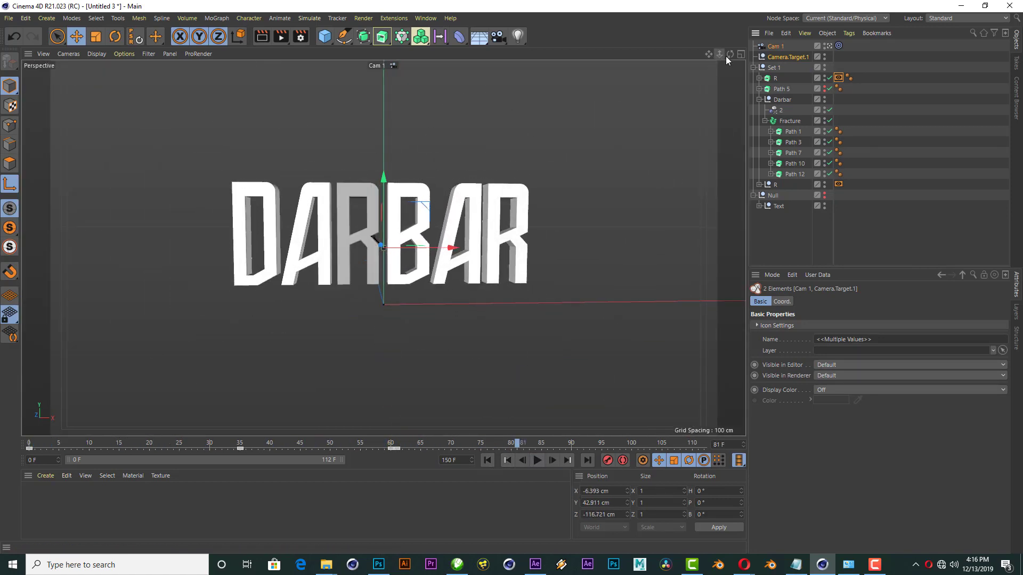
pyautogui.click(487, 461)
pyautogui.click(537, 460)
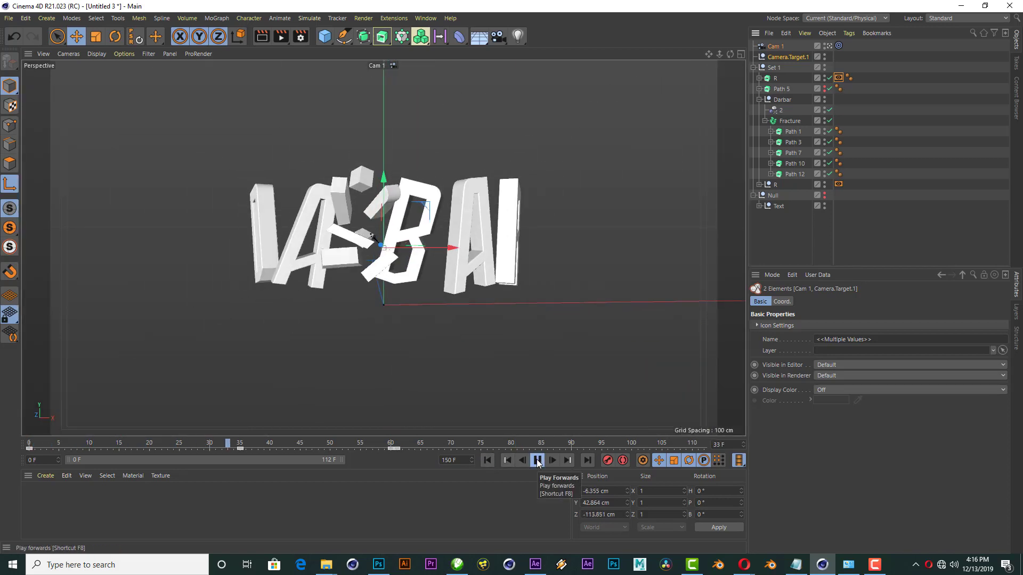
pyautogui.click(537, 460)
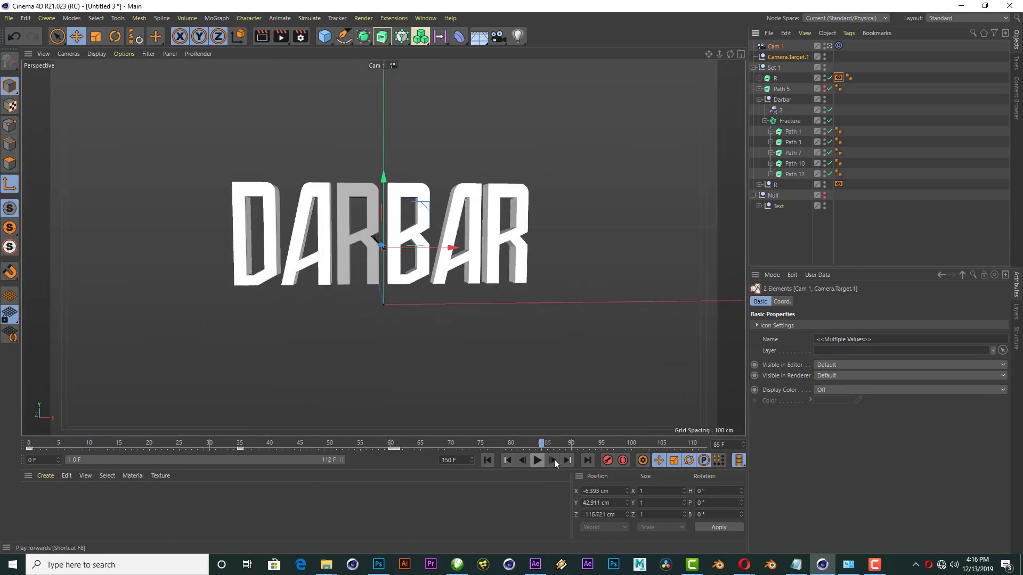
pyautogui.click(264, 38)
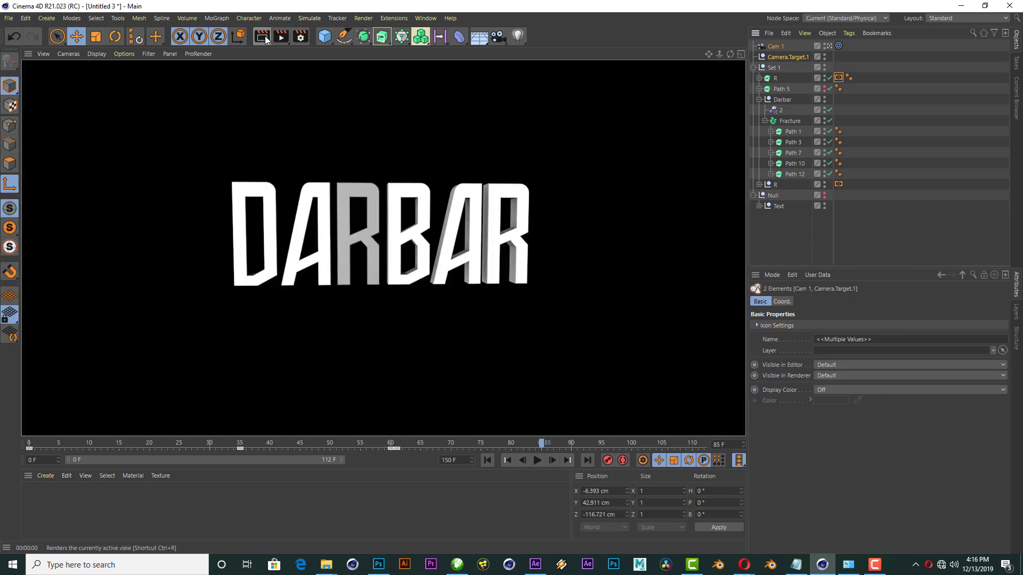
# Step: Hide the fractured DARBAR Set 1 and unhide the Null holding the title text
pyautogui.click(776, 228)
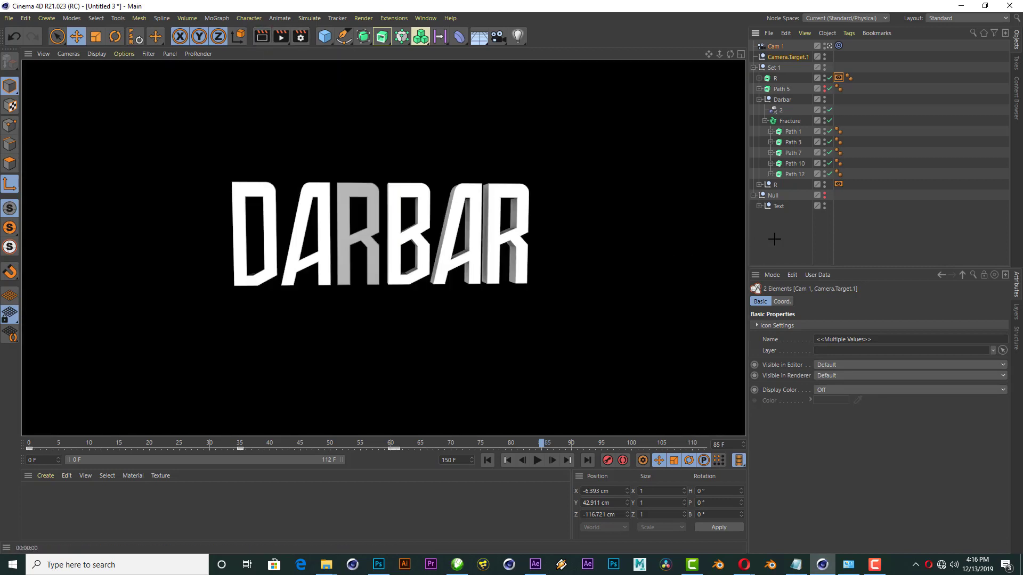
pyautogui.click(753, 67)
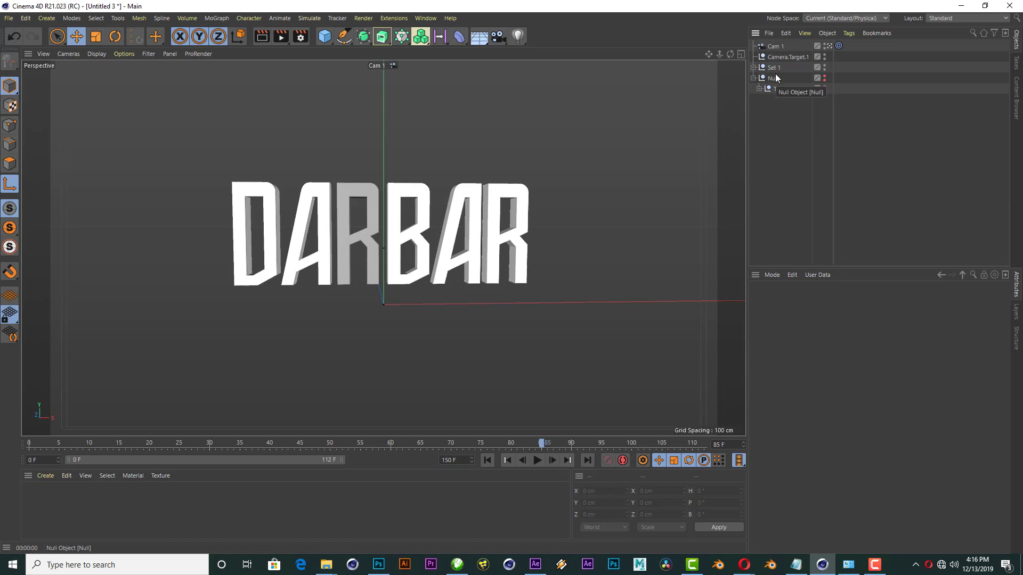
pyautogui.click(775, 56)
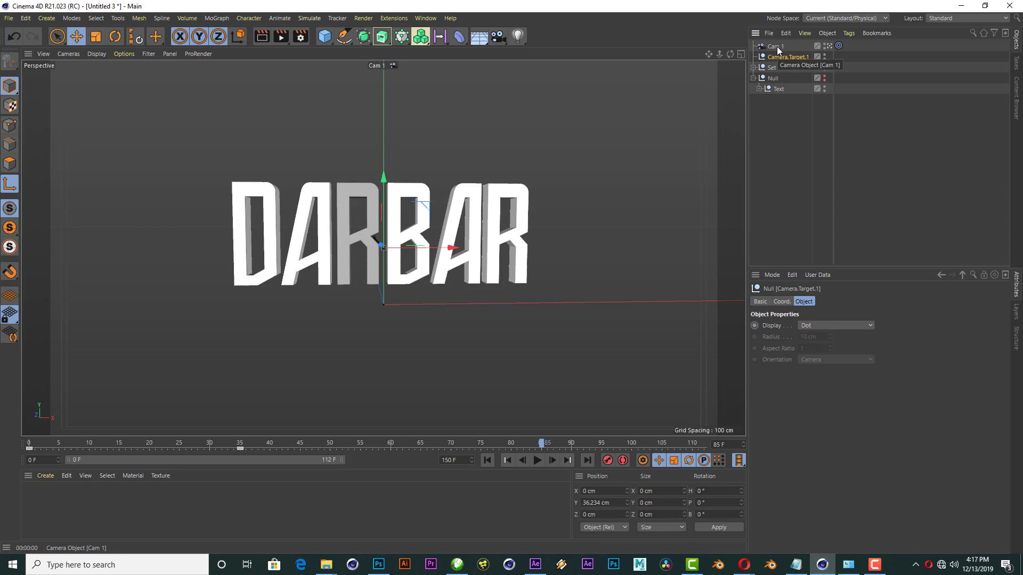
pyautogui.keyDown('ctrl'); pyautogui.click(777, 47); pyautogui.keyUp('ctrl')
pyautogui.click(789, 182)
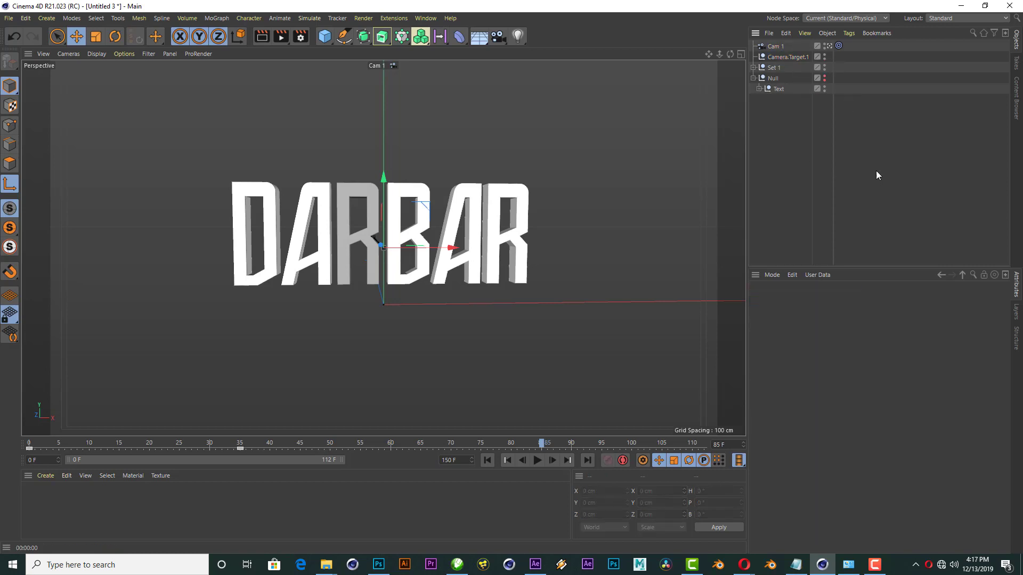
pyautogui.click(824, 67)
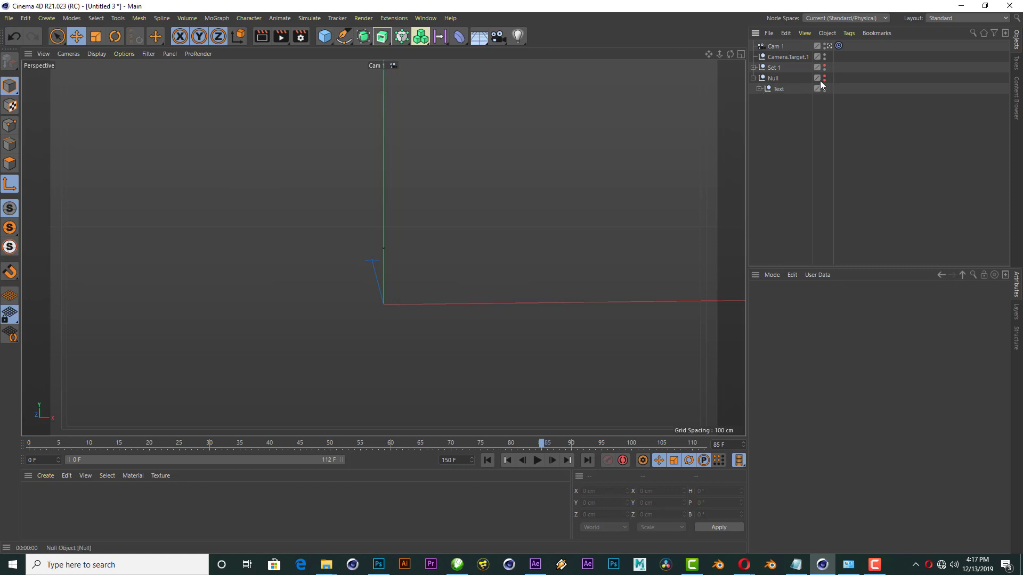
pyautogui.click(825, 77)
# Step: Delete the DARBAR letter paths Path 1–12 from the Text object
pyautogui.click(777, 90)
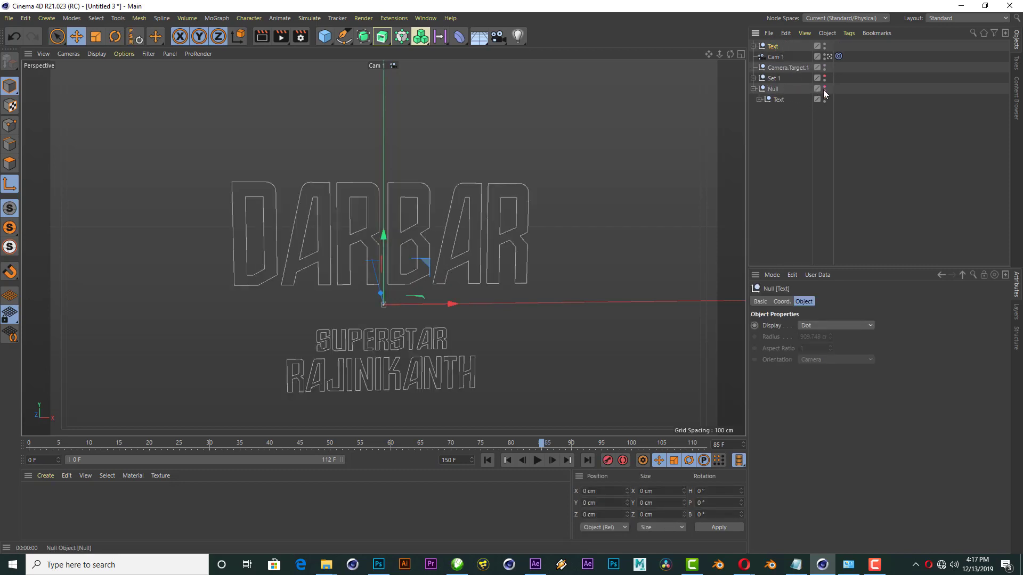
pyautogui.click(781, 56)
pyautogui.moveTo(782, 68); pyautogui.dragTo(782, 109)
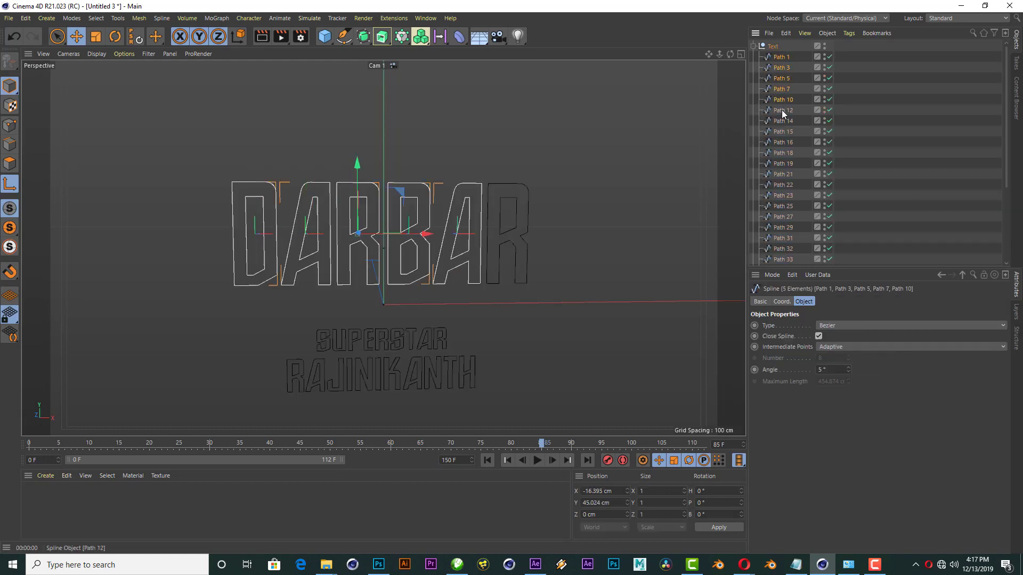
pyautogui.press('Delete')
pyautogui.click(752, 47)
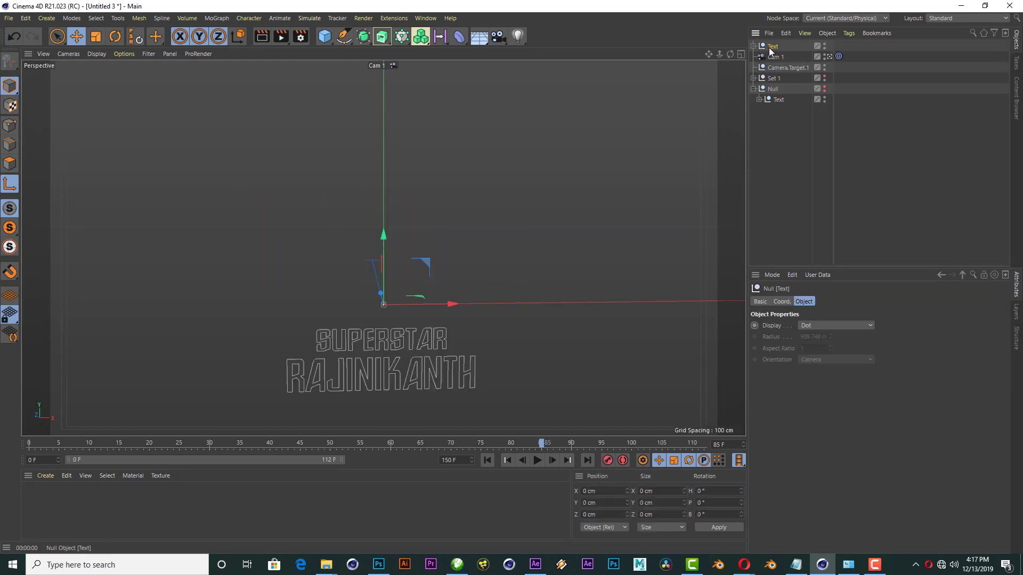
# Step: Return the viewport to the Default Camera and hide Cam 1 in the editor
pyautogui.press('F5')
pyautogui.click(829, 56)
pyautogui.click(377, 54)
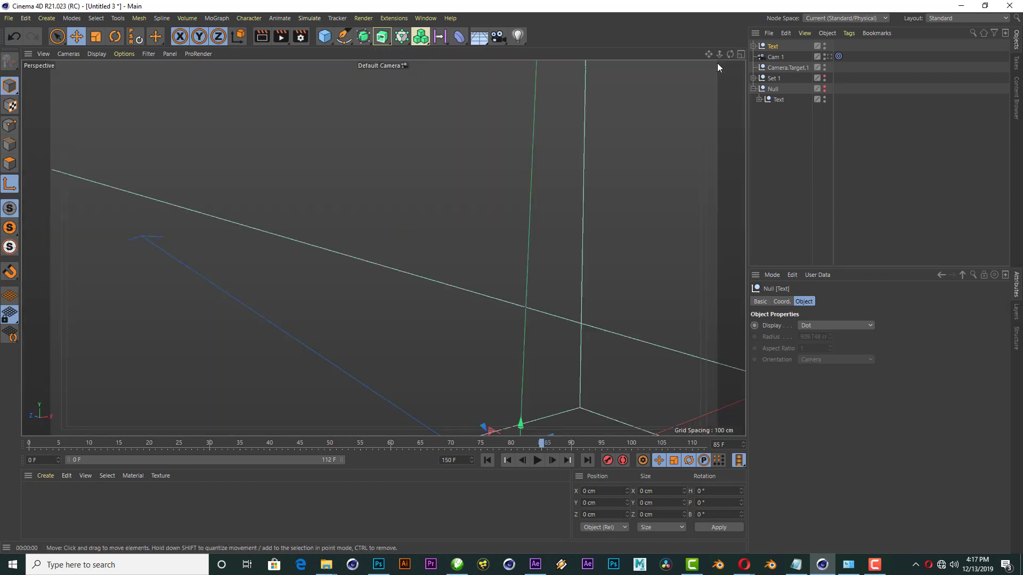
pyautogui.scroll(-3, 381, 257)
pyautogui.scroll(-3, 362, 142)
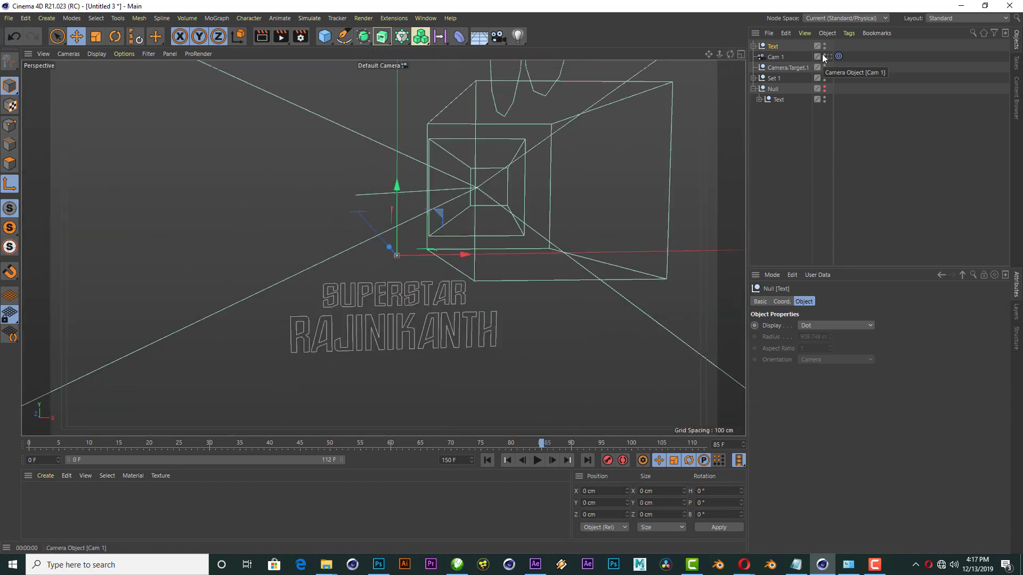
pyautogui.click(824, 55)
pyautogui.scroll(1, 717, 69)
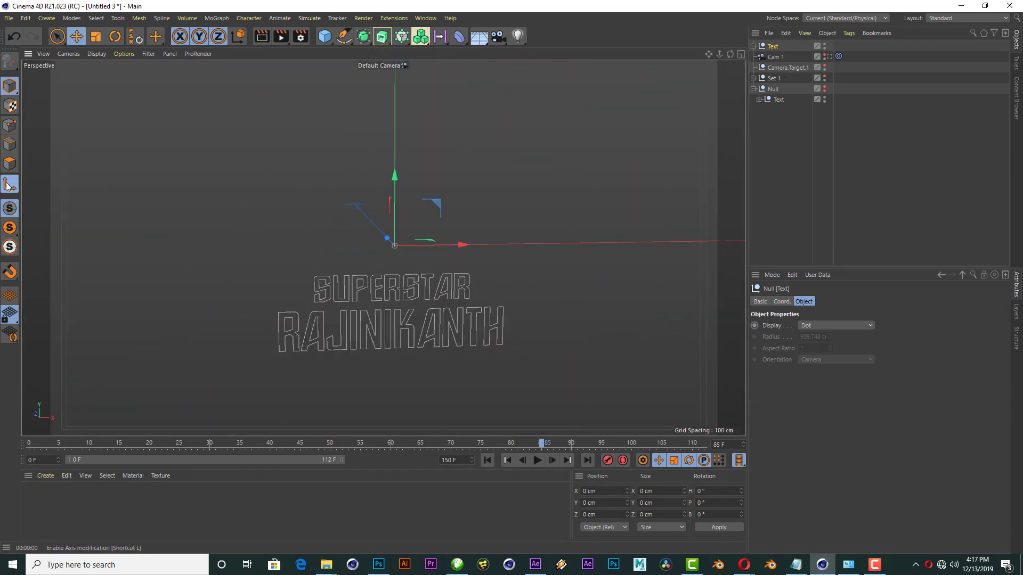
pyautogui.moveTo(397, 179); pyautogui.dragTo(401, 243)
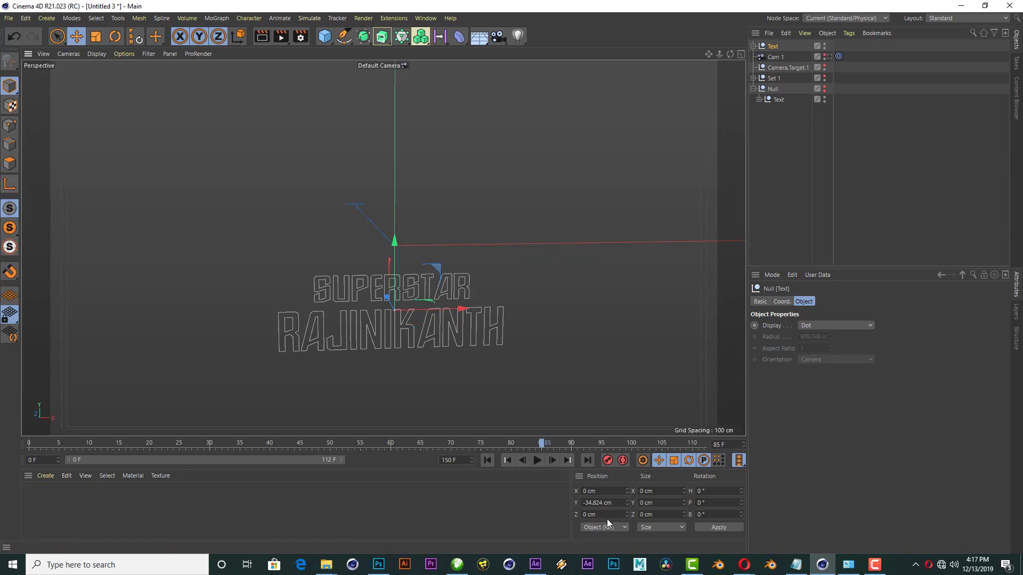
pyautogui.hotkey('ctrl', 'z')
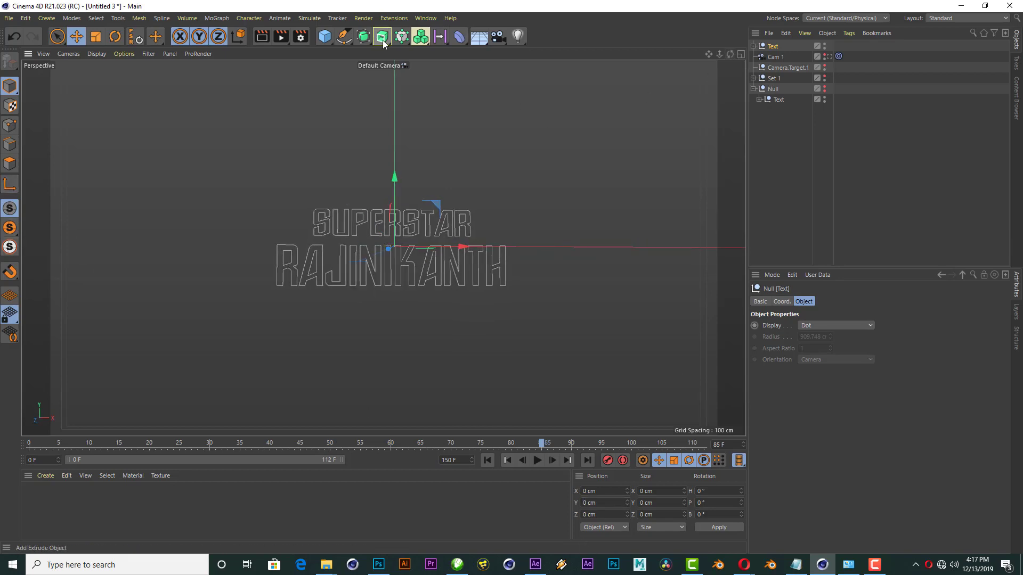
# Step: Wrap the Text in a Hierarchical Extrude with 10 cm Z movement
pyautogui.keyDown('alt'); pyautogui.click(382, 35); pyautogui.keyUp('alt')
pyautogui.click(825, 302)
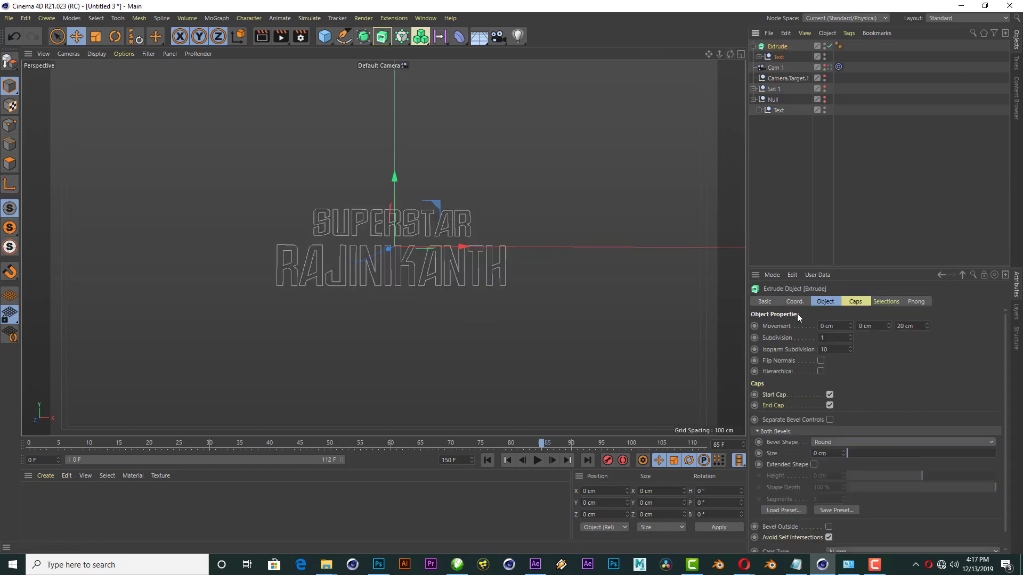
pyautogui.click(821, 372)
pyautogui.doubleClick(904, 326)
pyautogui.write('10')
pyautogui.press('Return')
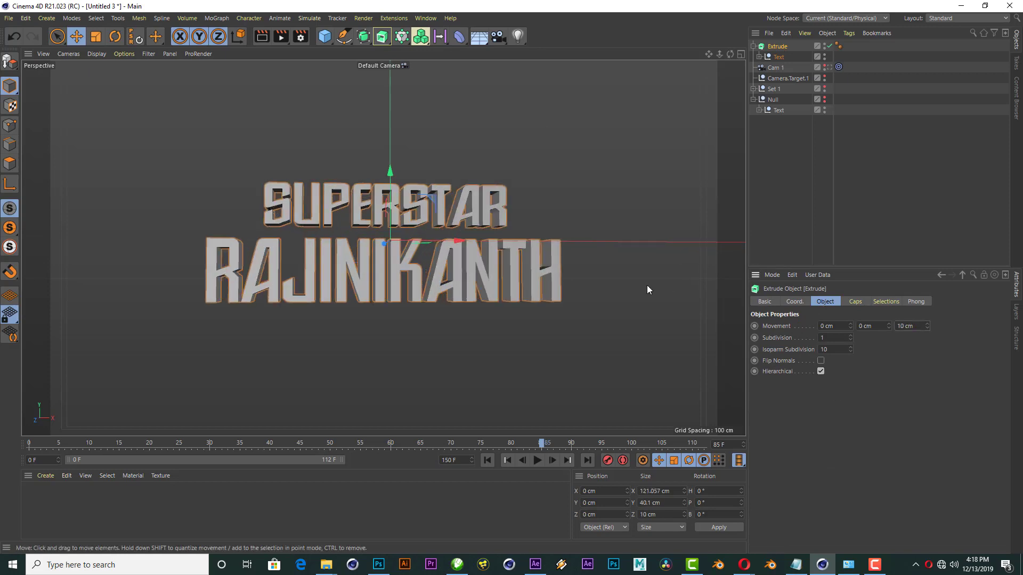
pyautogui.moveTo(730, 54); pyautogui.dragTo(692, 58)
pyautogui.hotkey('ctrl', 'shift', 'z')
# Step: Give the Extrude a 0.3 cm bevel and shift its axis 5.658 cm in Z
pyautogui.click(855, 302)
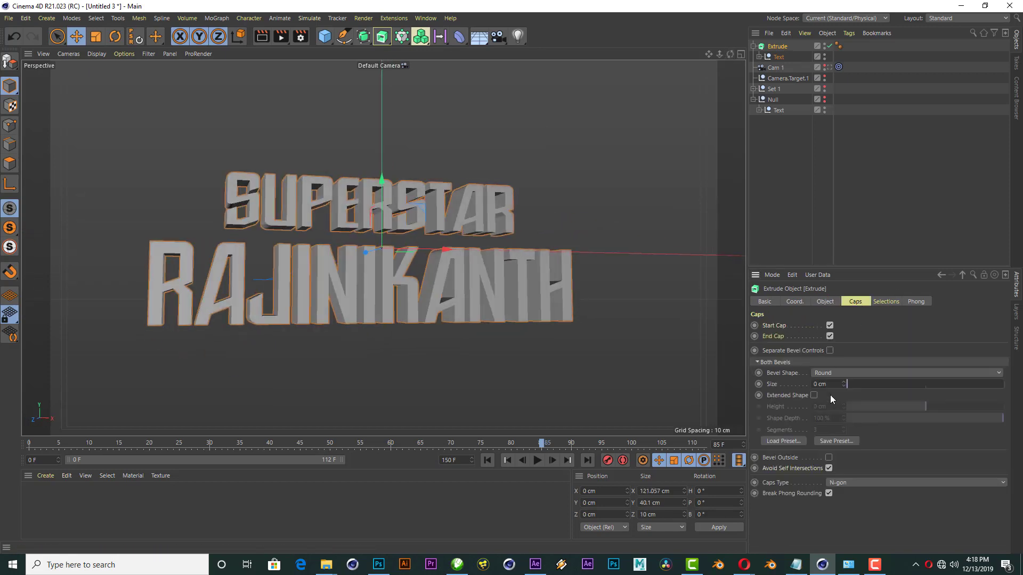
pyautogui.click(843, 381)
pyautogui.moveTo(841, 381); pyautogui.dragTo(841, 388)
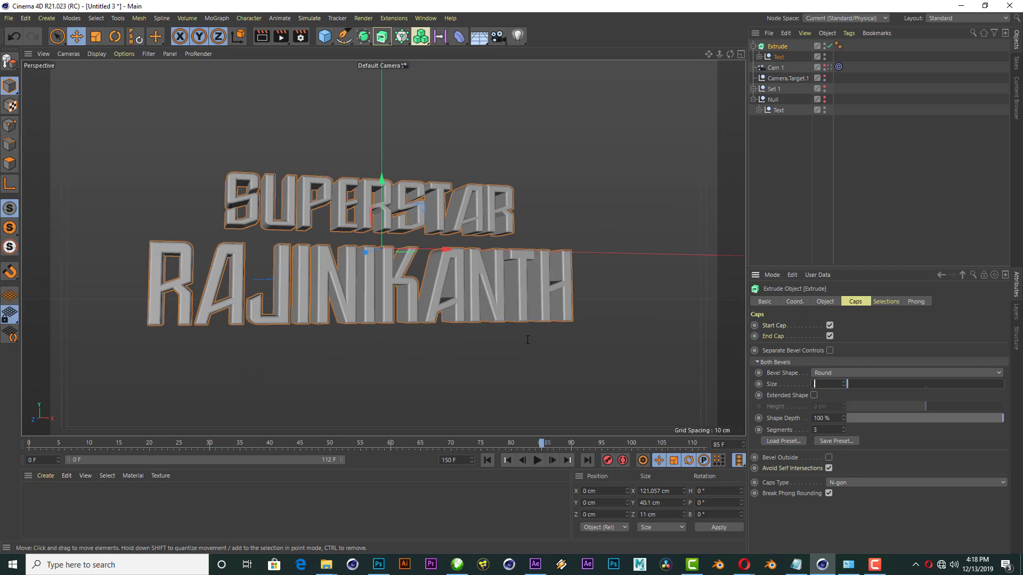
pyautogui.click(741, 54)
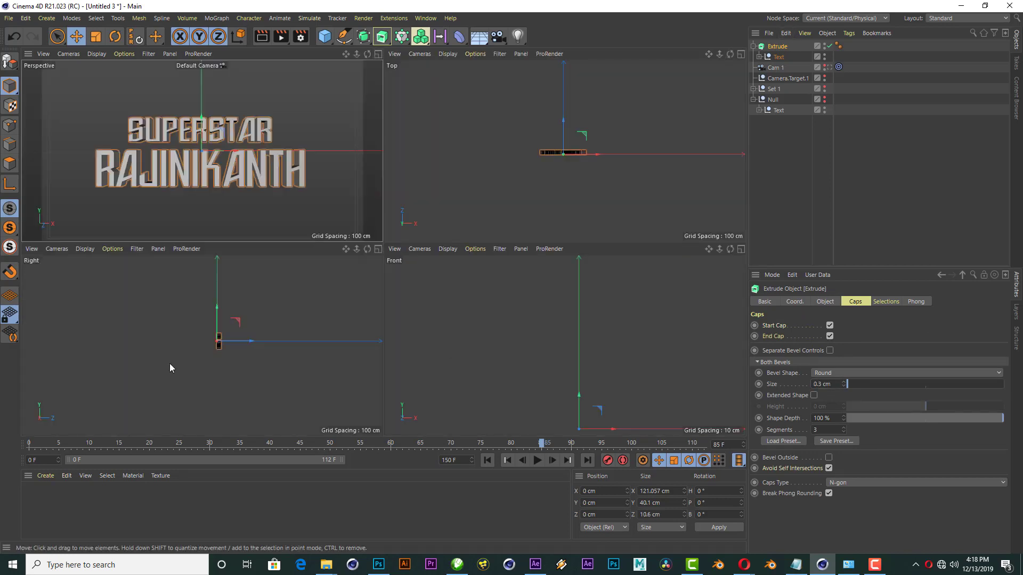
pyautogui.click(9, 186)
pyautogui.moveTo(213, 351); pyautogui.dragTo(224, 351)
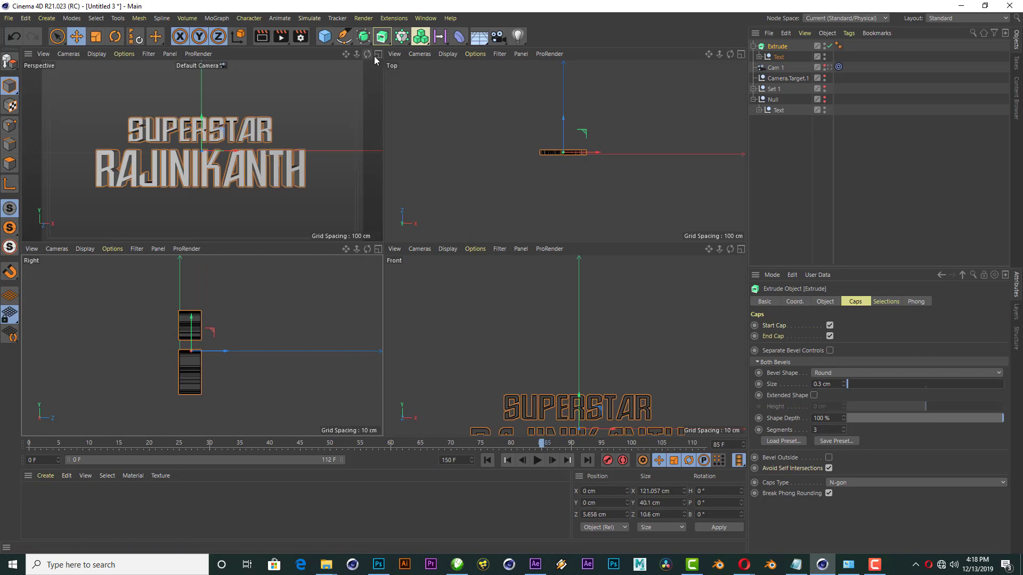
# Step: Render a preview of the extruded text with the DARBAR set hidden
pyautogui.press('F1')
pyautogui.hotkey('ctrl', 'r')
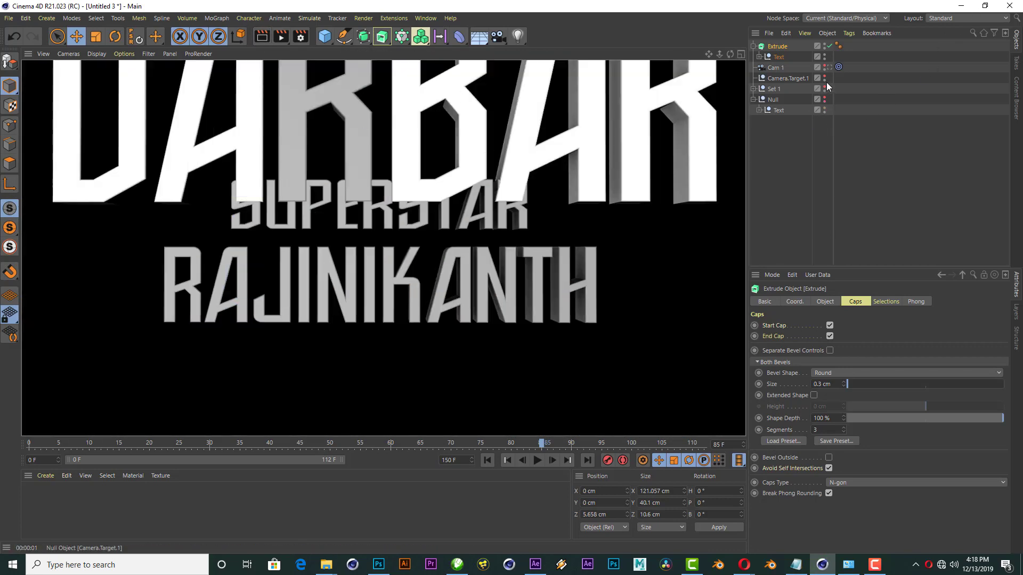
pyautogui.click(824, 90)
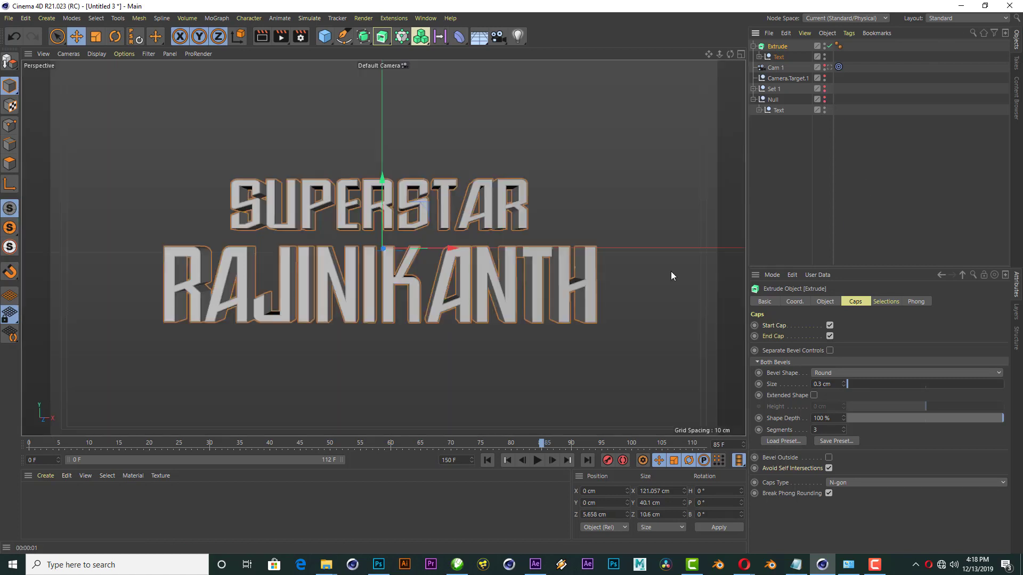
pyautogui.click(263, 39)
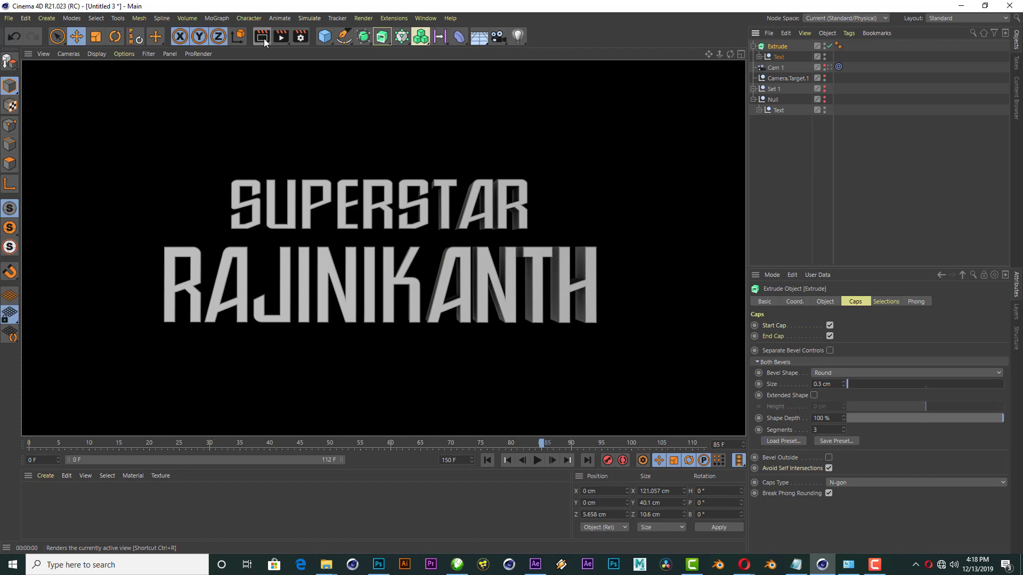
pyautogui.click(870, 196)
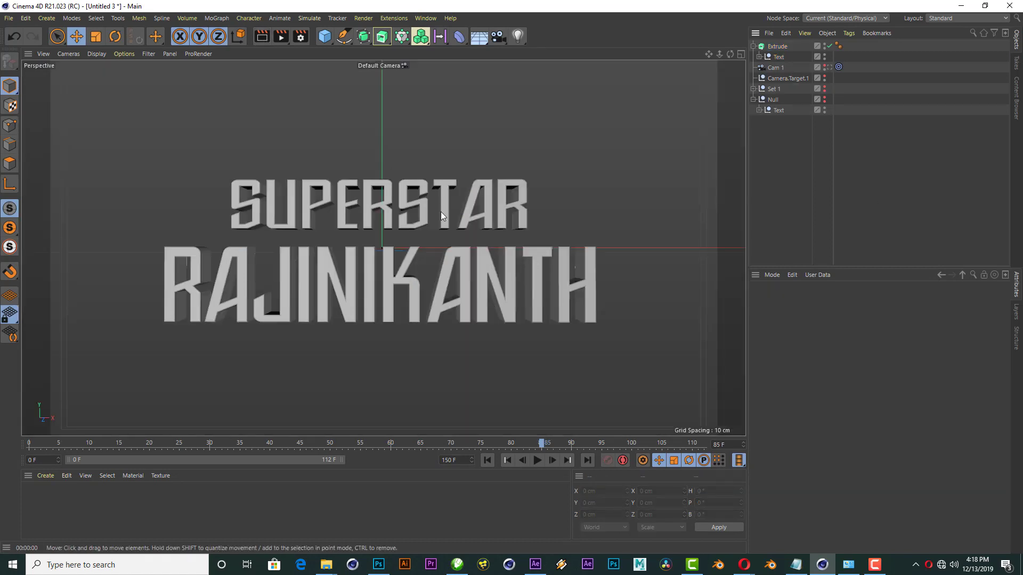
pyautogui.scroll(-2, 392, 183)
pyautogui.scroll(-1, 399, 183)
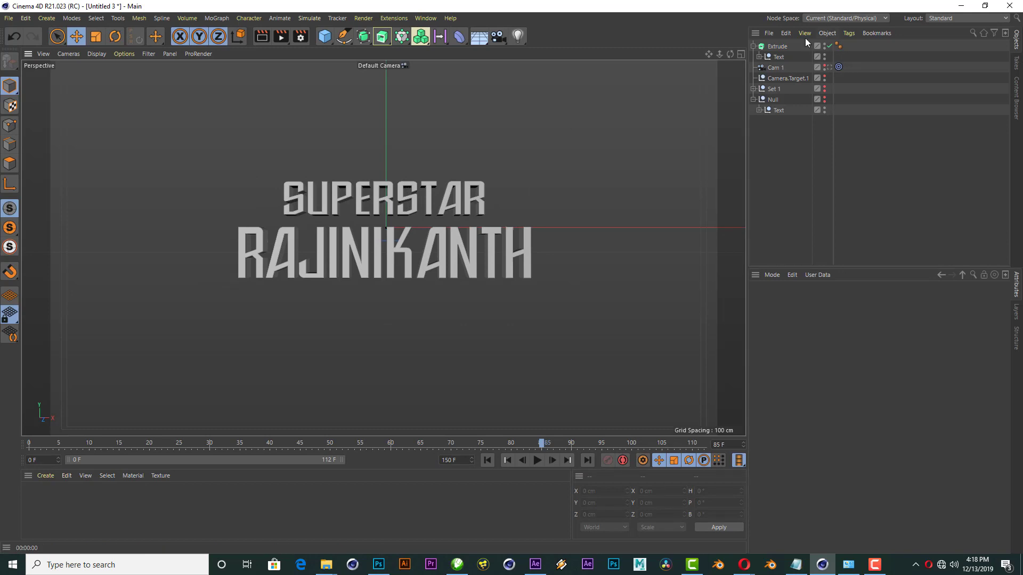
pyautogui.click(754, 46)
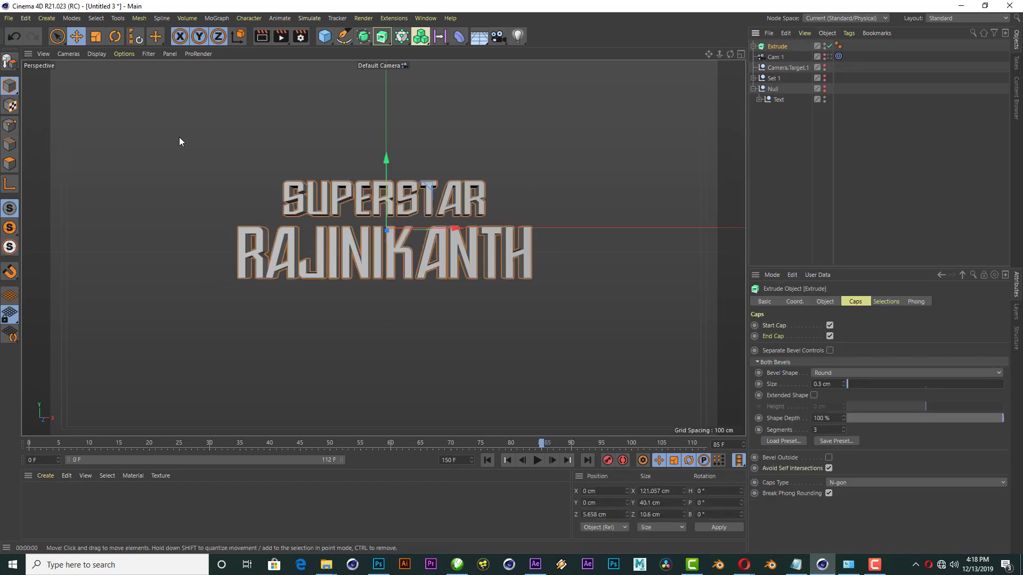
# Step: Make the extrusion editable, move Text to top level and delete the empty Extrude
pyautogui.click(11, 62)
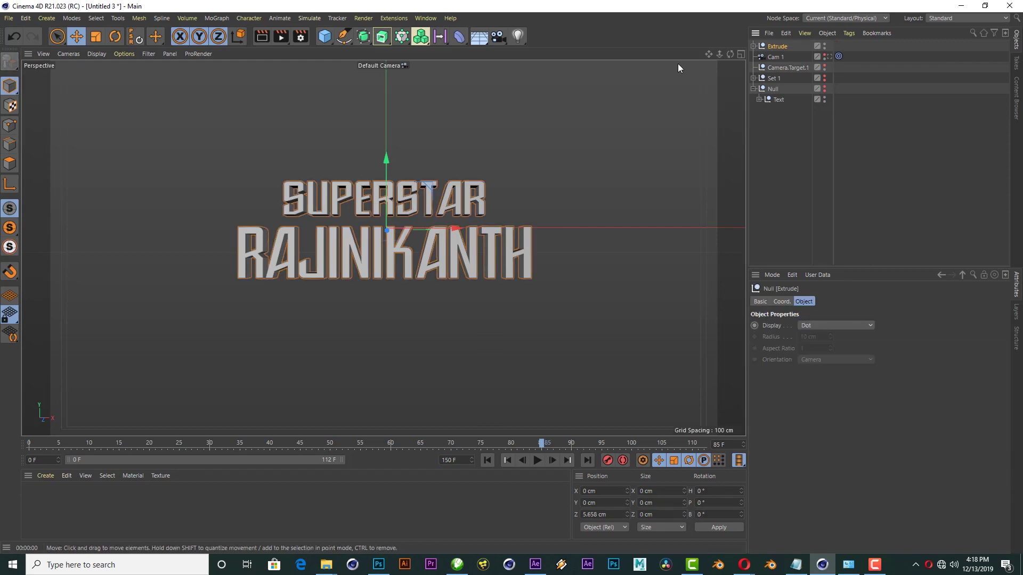
pyautogui.click(759, 56)
pyautogui.click(764, 67)
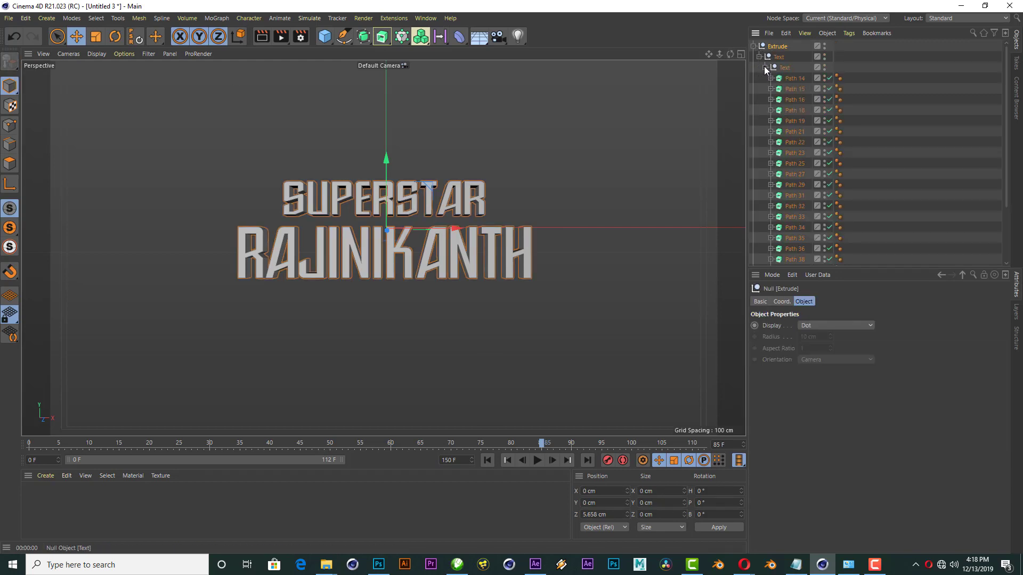
pyautogui.moveTo(783, 47); pyautogui.dragTo(780, 47)
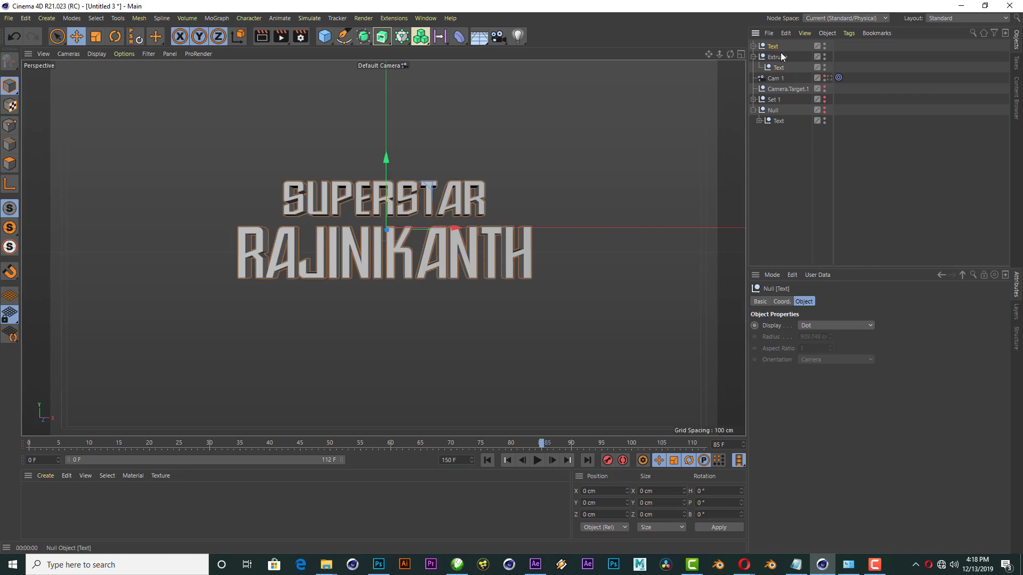
pyautogui.click(779, 57)
pyautogui.press('Delete')
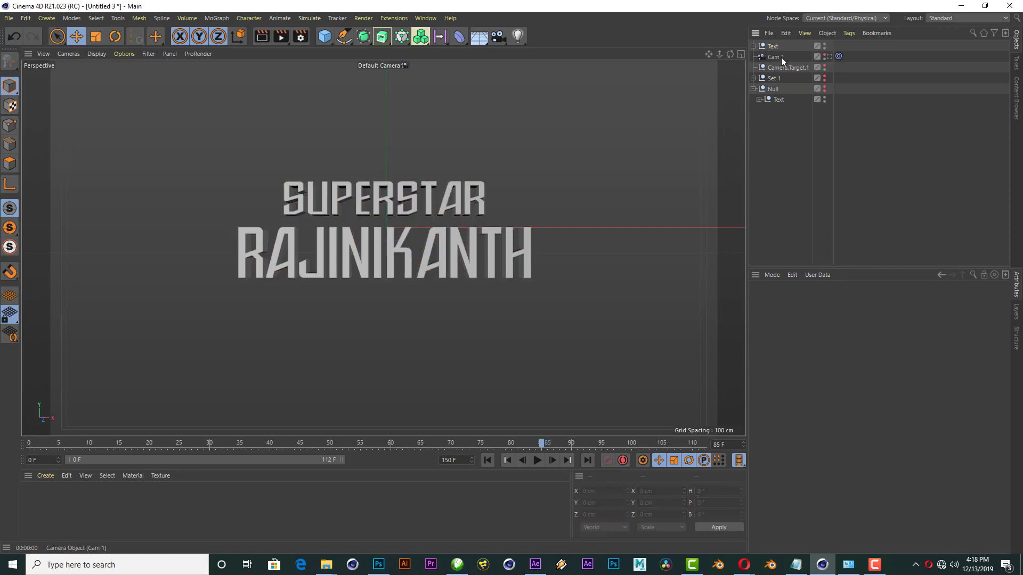
pyautogui.click(754, 47)
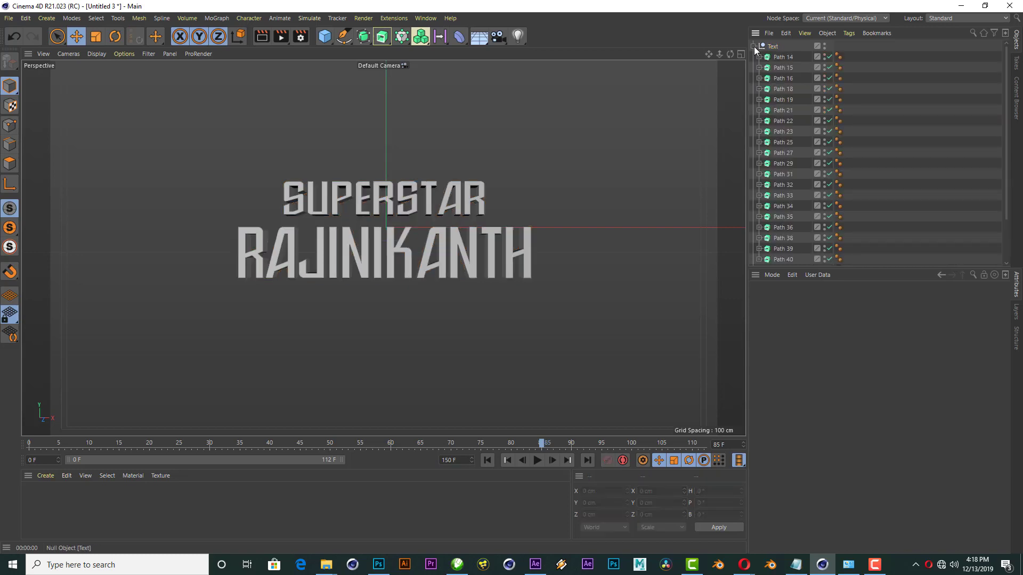
pyautogui.click(753, 47)
pyautogui.click(782, 46)
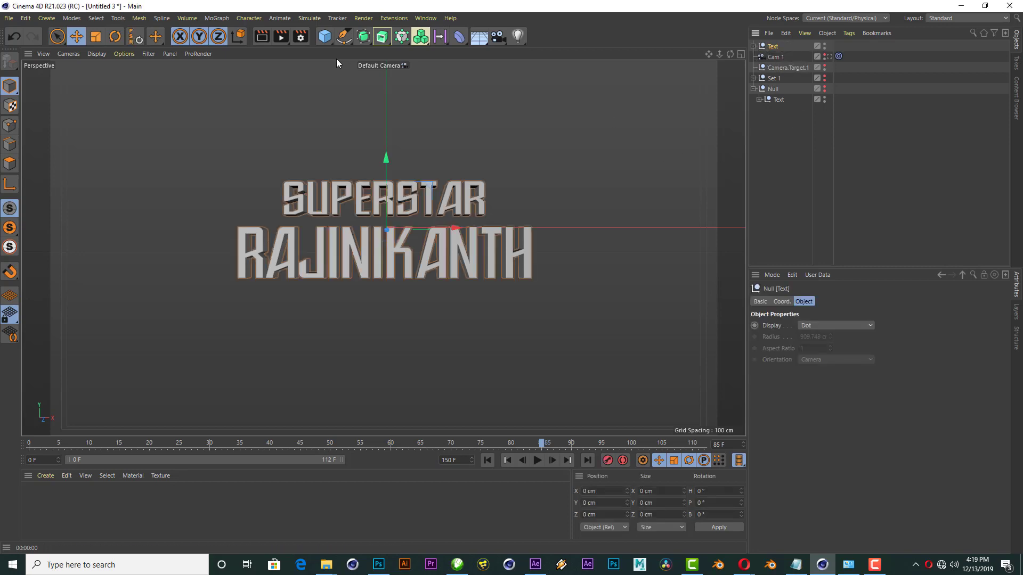
# Step: Add a Fracture object and place letter paths Path 14–40 inside it
pyautogui.click(219, 17)
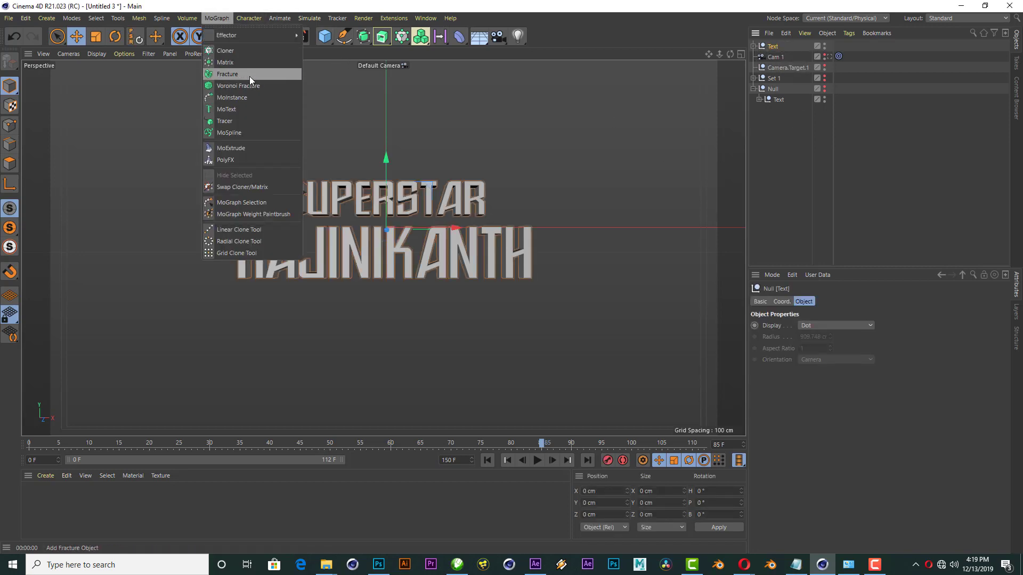
pyautogui.click(250, 76)
pyautogui.click(752, 57)
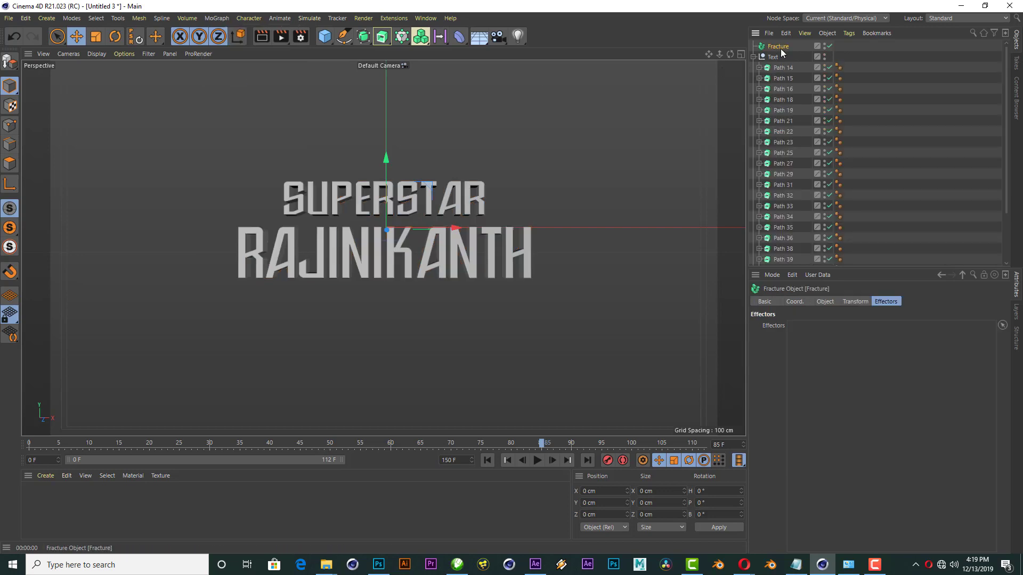
pyautogui.click(783, 68)
pyautogui.scroll(-3, 804, 184)
pyautogui.keyDown('shift'); pyautogui.click(783, 208); pyautogui.keyUp('shift')
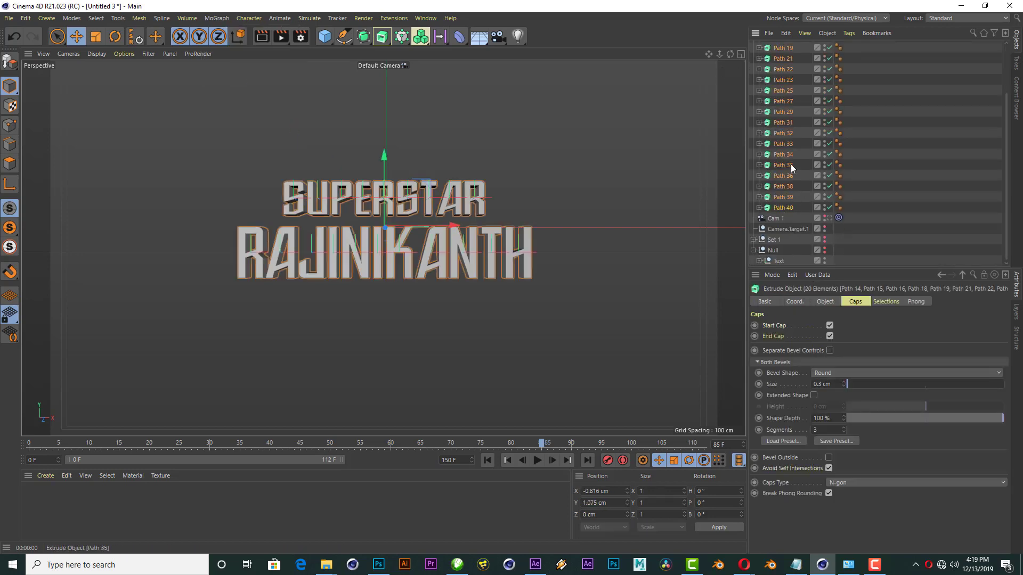
pyautogui.scroll(3, 791, 67)
pyautogui.moveTo(790, 60); pyautogui.dragTo(788, 57)
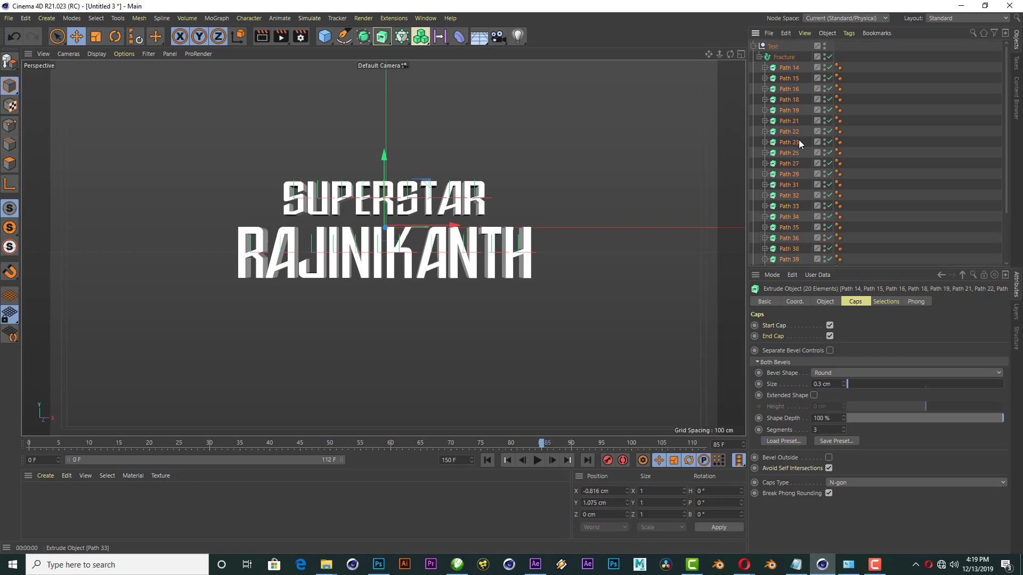
# Step: Rename the parent Text null to Set 2
pyautogui.click(773, 47)
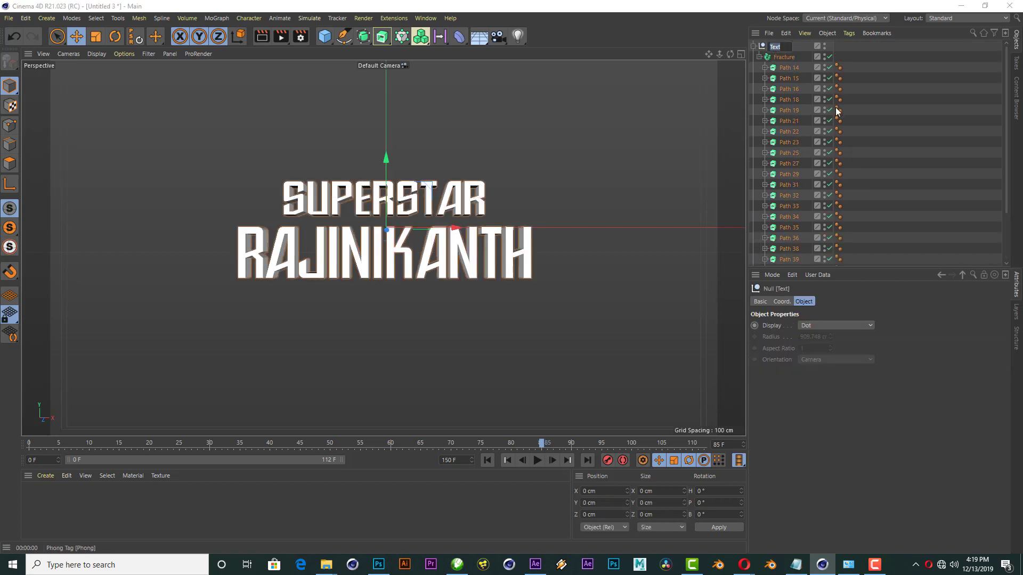
pyautogui.write('Set 2')
pyautogui.press('Return')
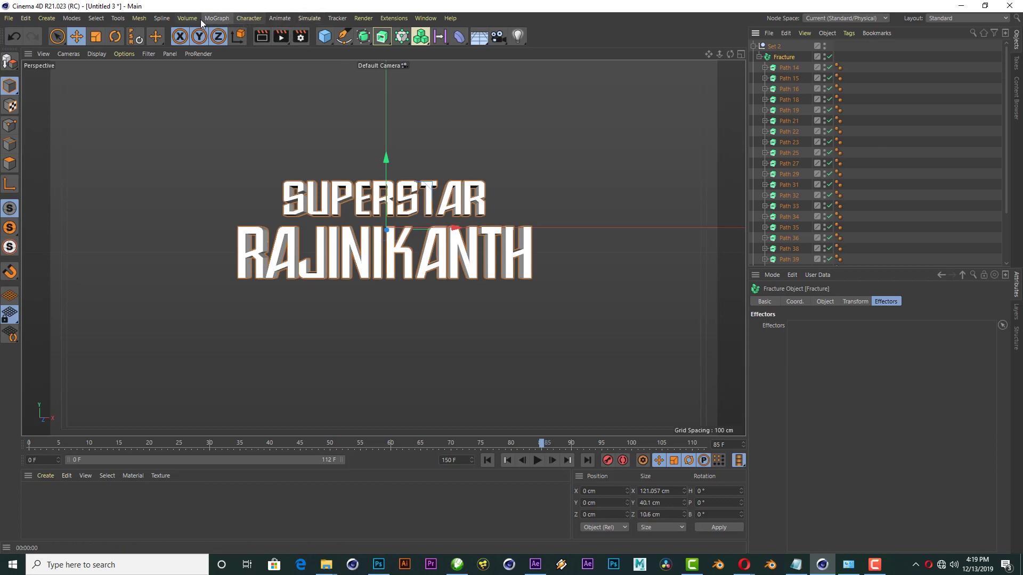
# Step: Add a Plain effector to the fracture with its Y position offset at 0 cm
pyautogui.click(216, 19)
pyautogui.moveTo(221, 40)
pyautogui.click(321, 39)
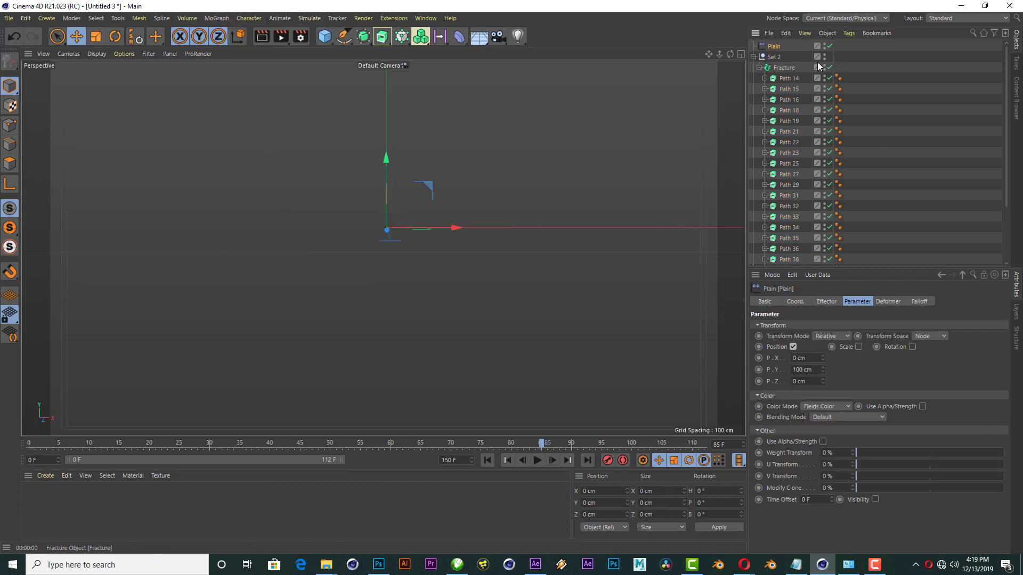
pyautogui.doubleClick(802, 370)
pyautogui.write('0')
pyautogui.press('Return')
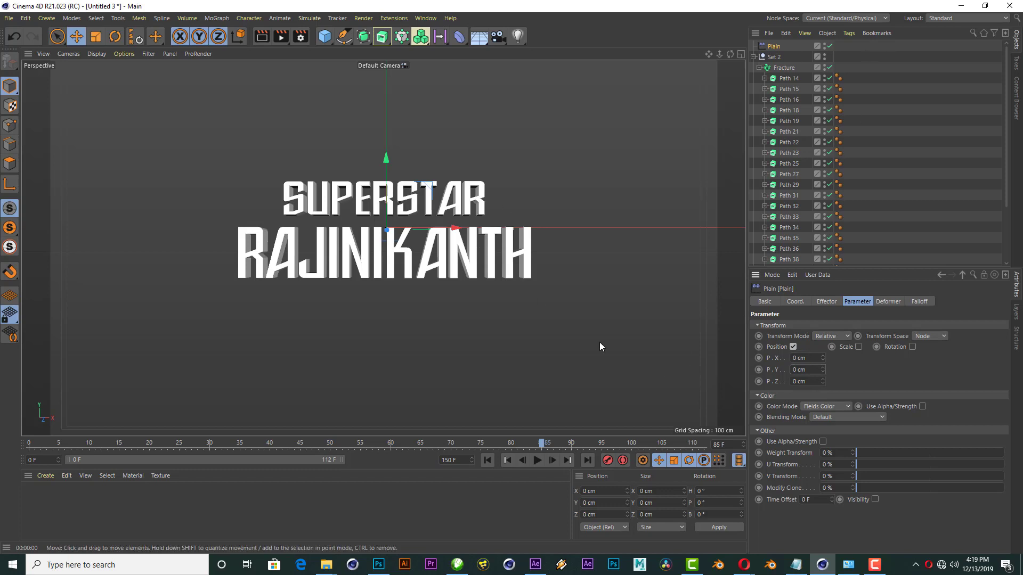
# Step: Enable the effector's rotation with heading reset to 0°, then show four viewports
pyautogui.click(912, 347)
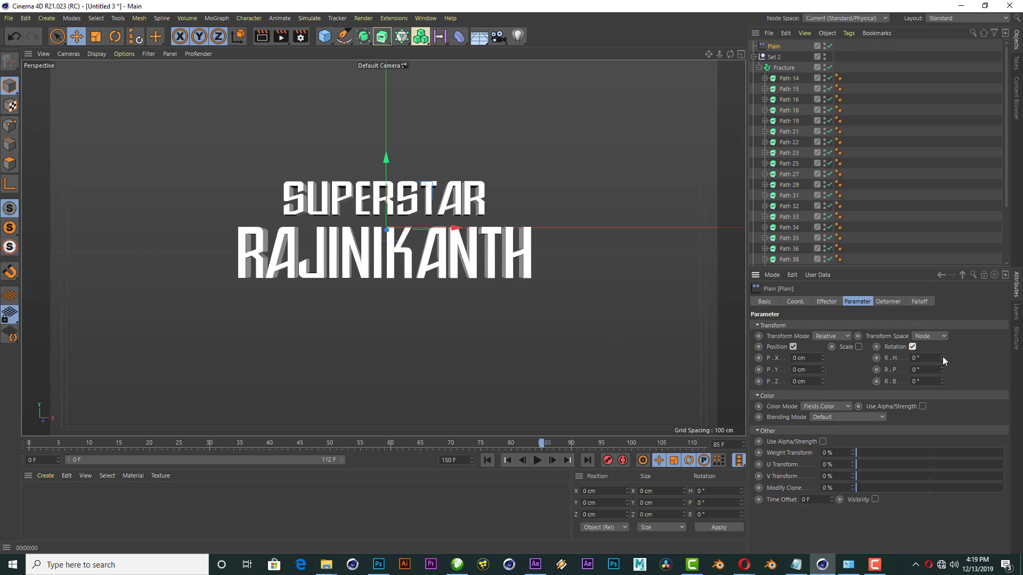
pyautogui.moveTo(941, 357); pyautogui.dragTo(932, 317)
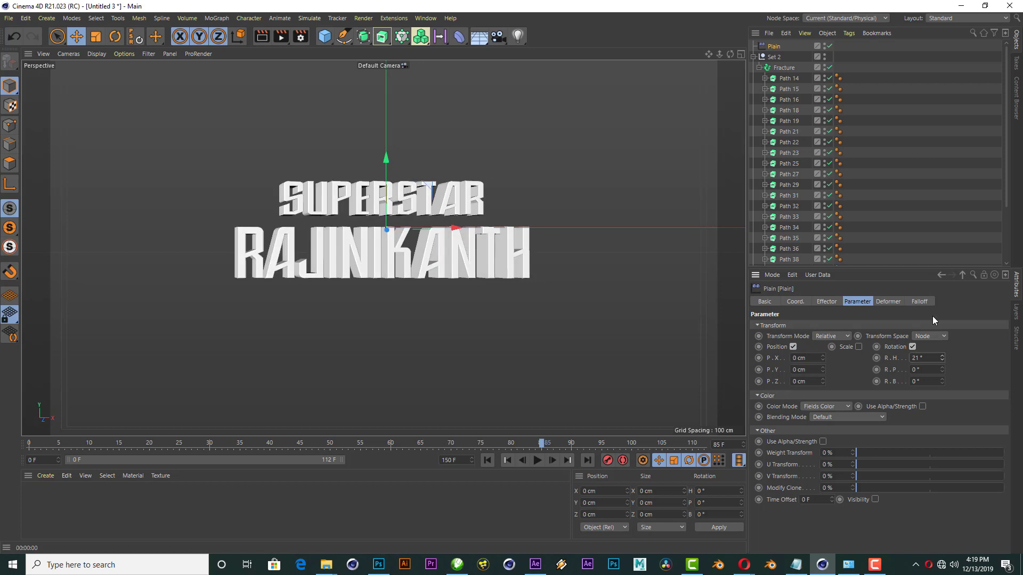
pyautogui.write('0')
pyautogui.press('Return')
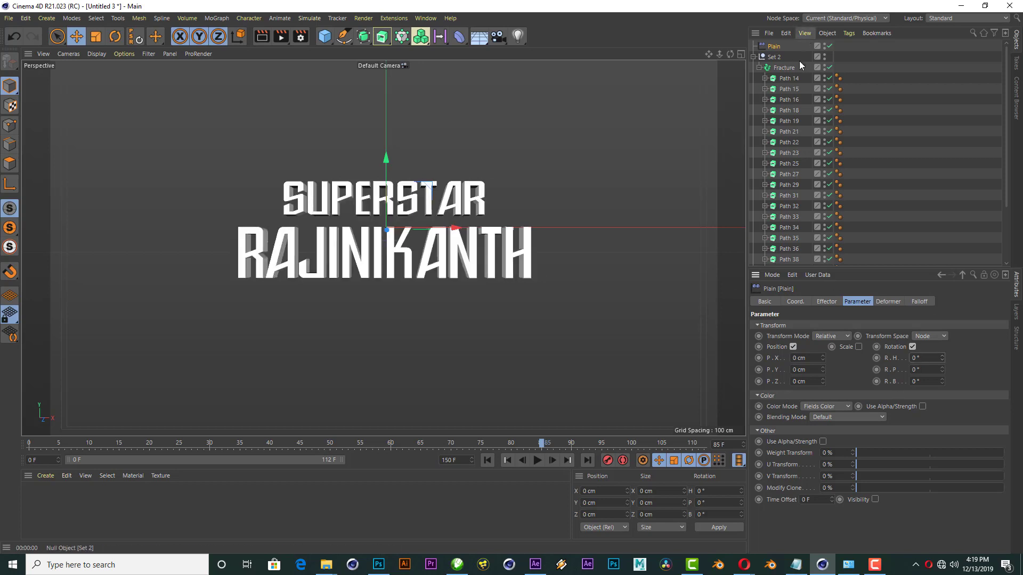
pyautogui.click(789, 79)
pyautogui.scroll(-5, 788, 176)
pyautogui.keyDown('shift'); pyautogui.click(785, 208); pyautogui.keyUp('shift')
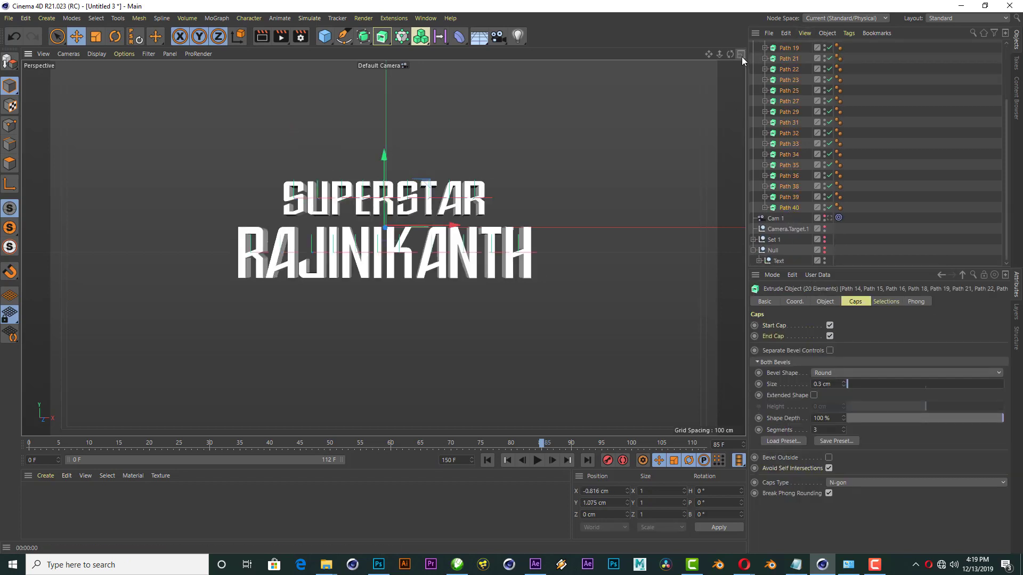
pyautogui.click(741, 54)
pyautogui.scroll(3, 163, 356)
# Step: In Axis mode, push the letter pieces back about 5 cm along Z in the Right view
pyautogui.click(9, 184)
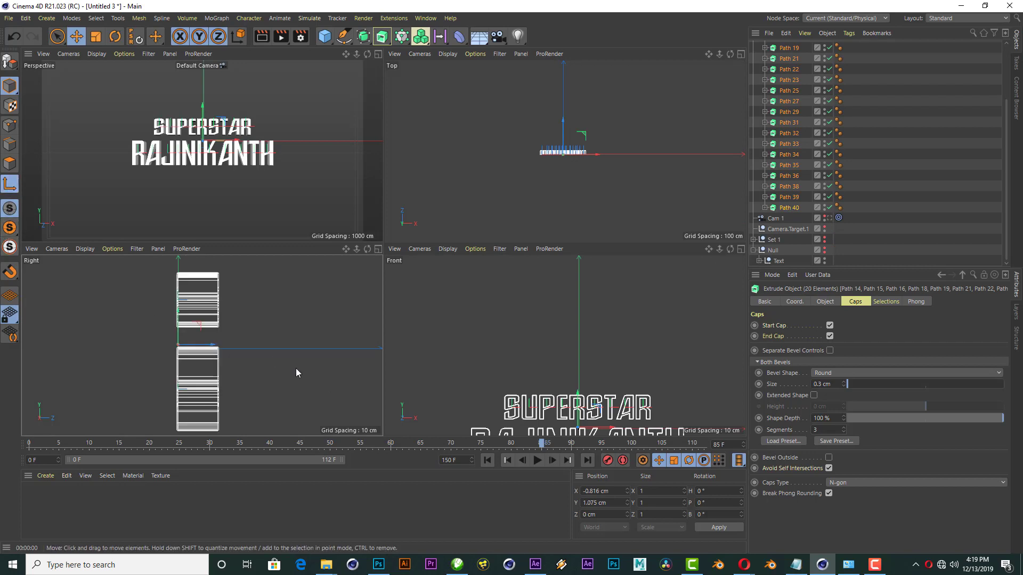
pyautogui.moveTo(214, 346); pyautogui.dragTo(232, 347)
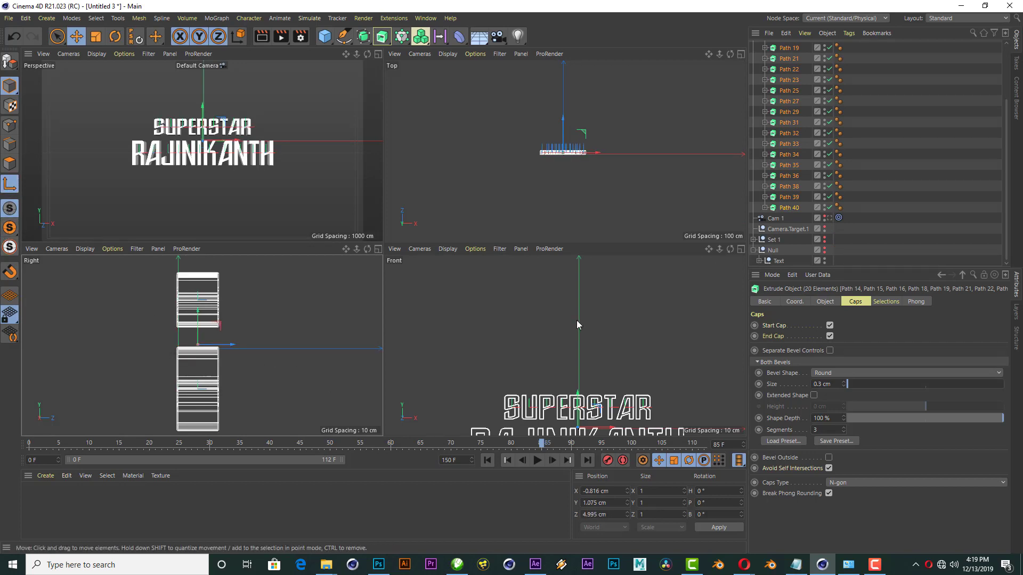
pyautogui.scroll(5, 804, 161)
# Step: Select Paths 14 through 25 and push that group slightly deeper along Z
pyautogui.click(789, 78)
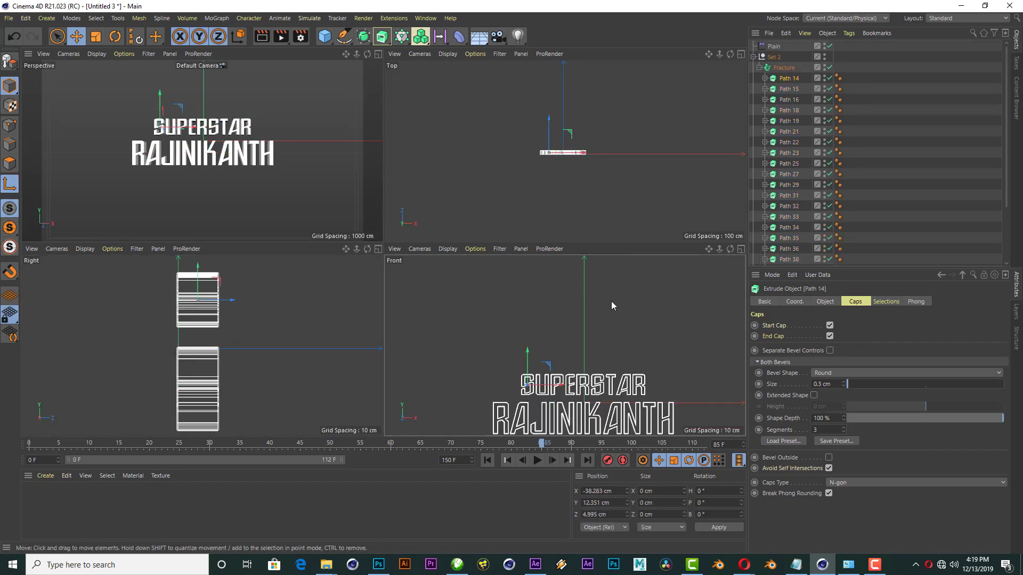
pyautogui.scroll(3, 611, 302)
pyautogui.scroll(2, 612, 301)
pyautogui.keyDown('ctrl'); pyautogui.click(787, 89); pyautogui.keyUp('ctrl')
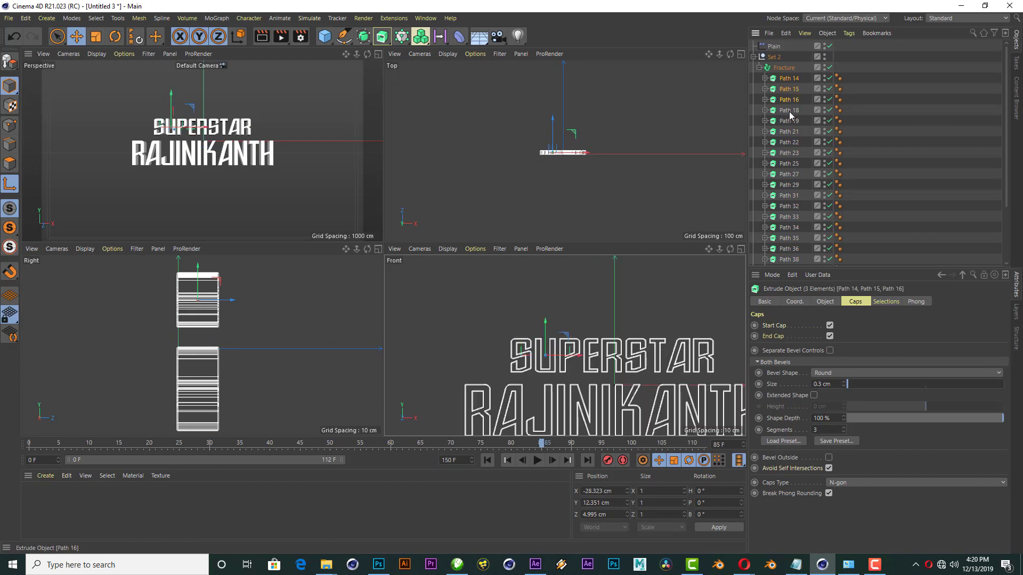
pyautogui.keyDown('ctrl'); pyautogui.click(788, 111); pyautogui.keyUp('ctrl')
pyautogui.keyDown('ctrl'); pyautogui.click(790, 133); pyautogui.keyUp('ctrl')
pyautogui.keyDown('ctrl'); pyautogui.click(788, 142); pyautogui.keyUp('ctrl')
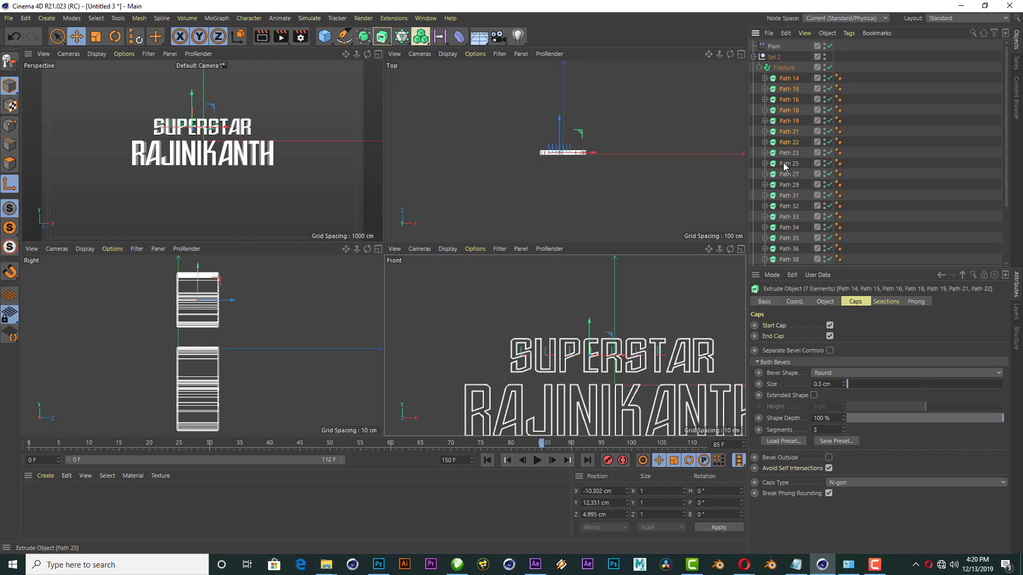
pyautogui.keyDown('ctrl'); pyautogui.click(785, 153); pyautogui.keyUp('ctrl')
pyautogui.keyDown('ctrl'); pyautogui.click(787, 164); pyautogui.keyUp('ctrl')
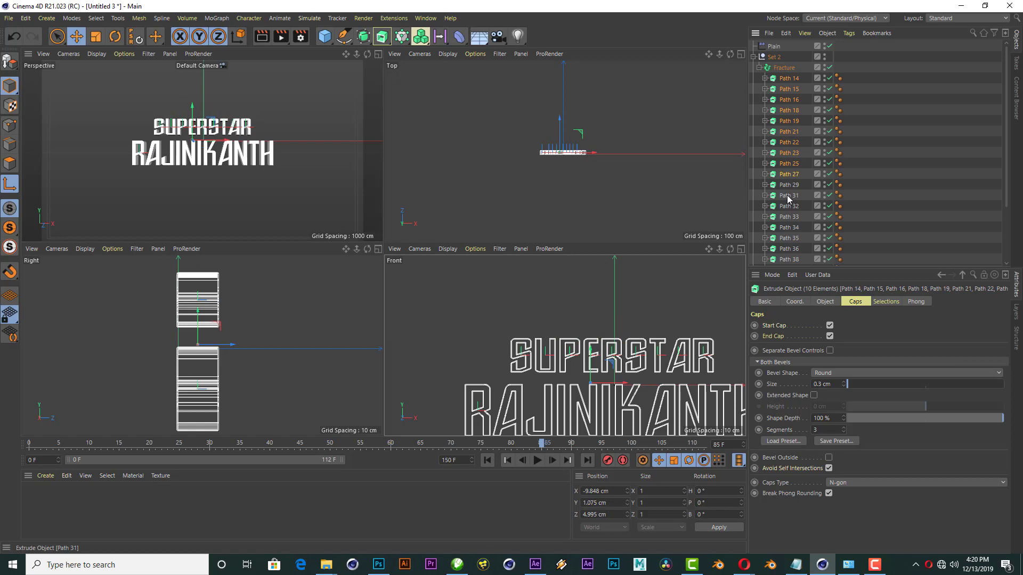
pyautogui.keyDown('ctrl'); pyautogui.click(791, 178); pyautogui.keyUp('ctrl')
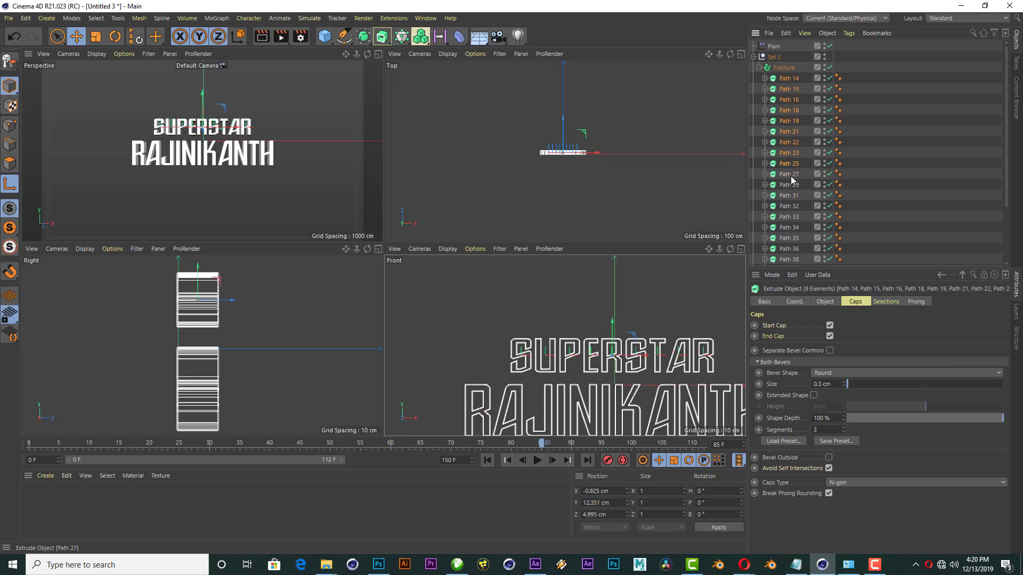
pyautogui.scroll(4, 206, 288)
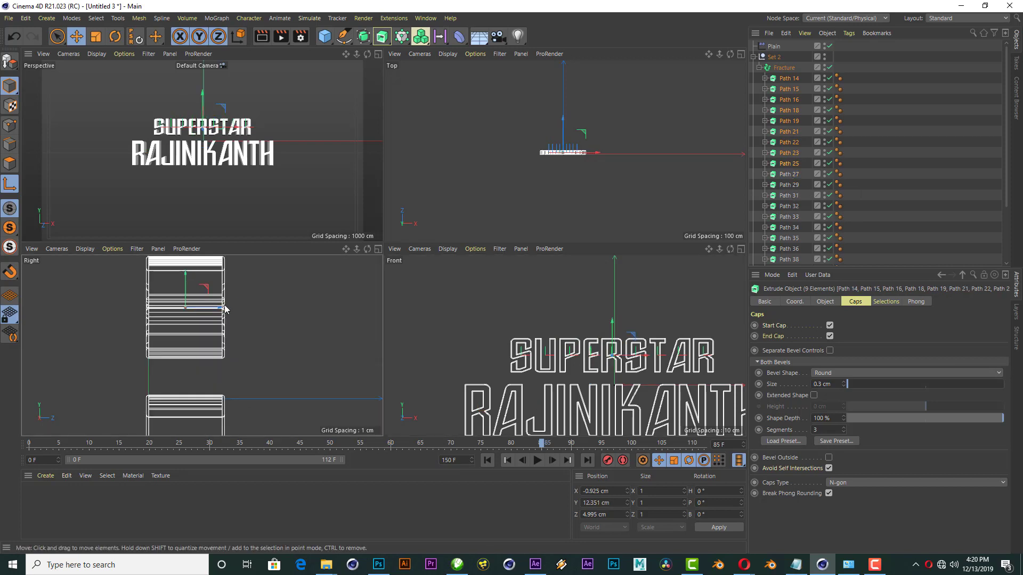
pyautogui.moveTo(220, 305); pyautogui.dragTo(222, 313)
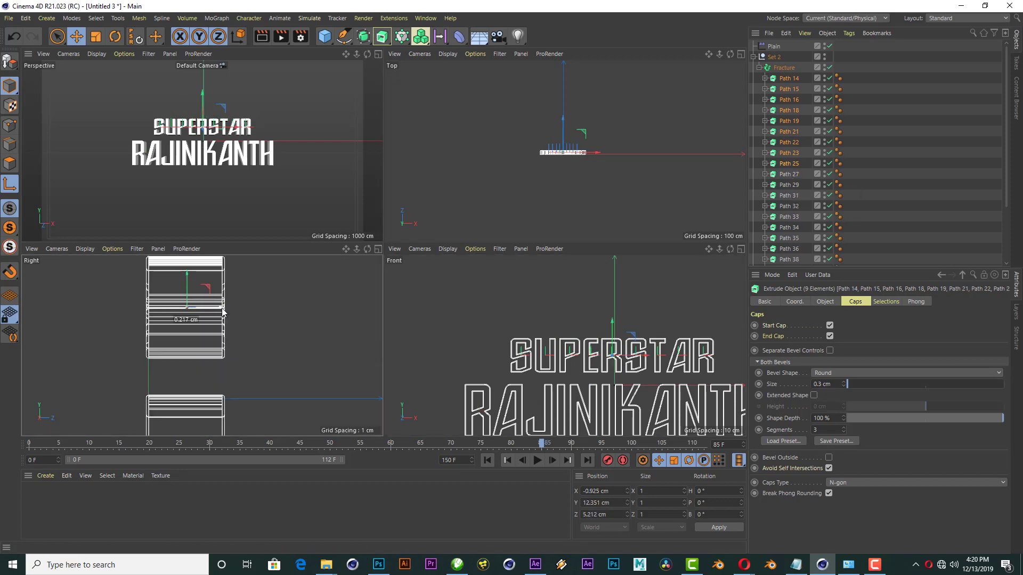
# Step: Select Paths 27 through 40, then return to the single Perspective view
pyautogui.click(787, 177)
pyautogui.scroll(-3, 793, 187)
pyautogui.keyDown('shift'); pyautogui.click(786, 218); pyautogui.keyUp('shift')
pyautogui.scroll(-3, 213, 299)
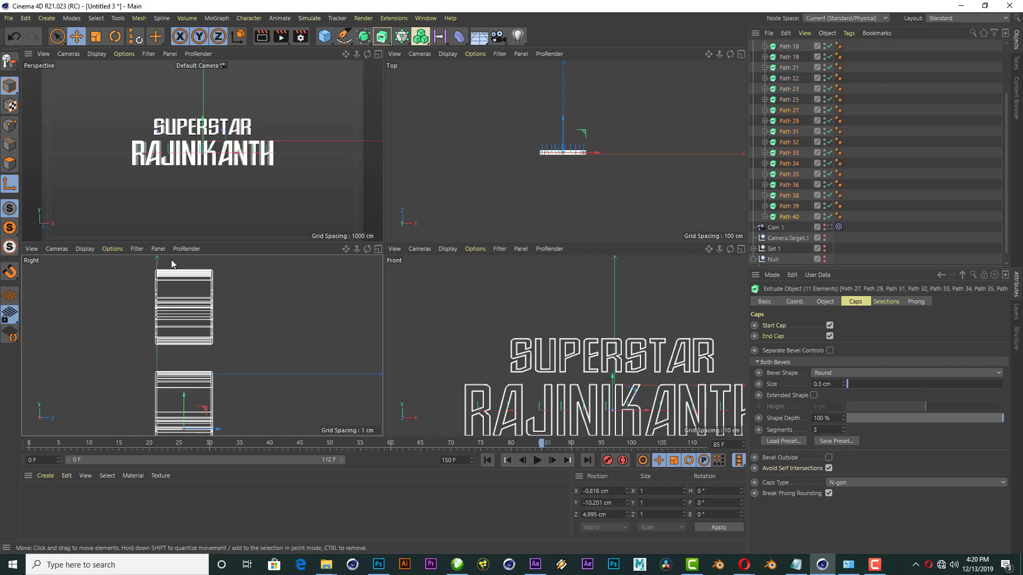
pyautogui.click(378, 55)
# Step: Give the Plain effector a rotation of 98° heading and -18° pitch
pyautogui.scroll(5, 899, 98)
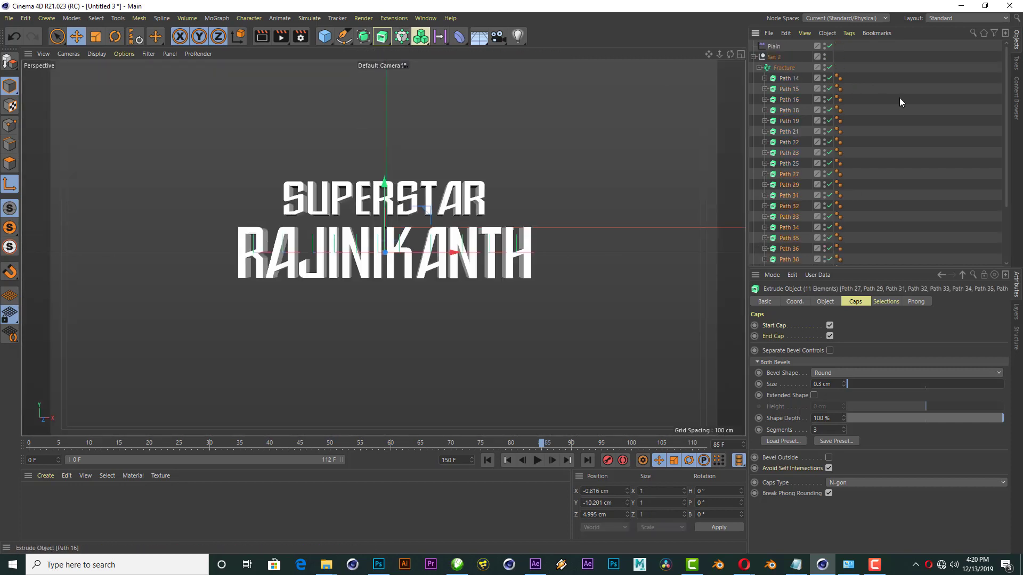
pyautogui.click(773, 46)
pyautogui.moveTo(942, 355); pyautogui.dragTo(942, 320)
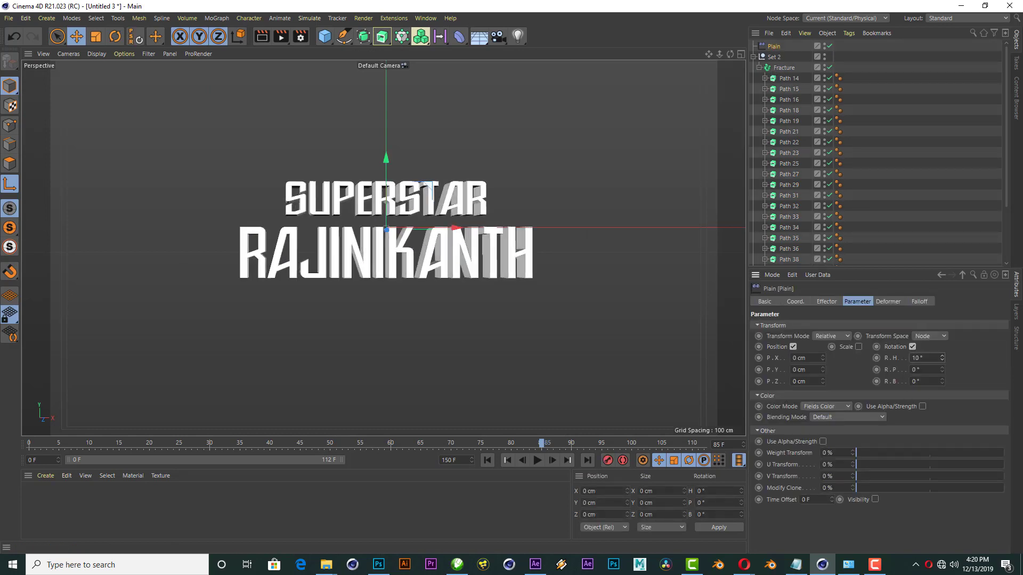
pyautogui.moveTo(942, 358)
pyautogui.mouseDown()
pyautogui.moveTo(942, 403)
pyautogui.moveTo(942, 342)
pyautogui.mouseUp()
pyautogui.hotkey('ctrl', 'z')
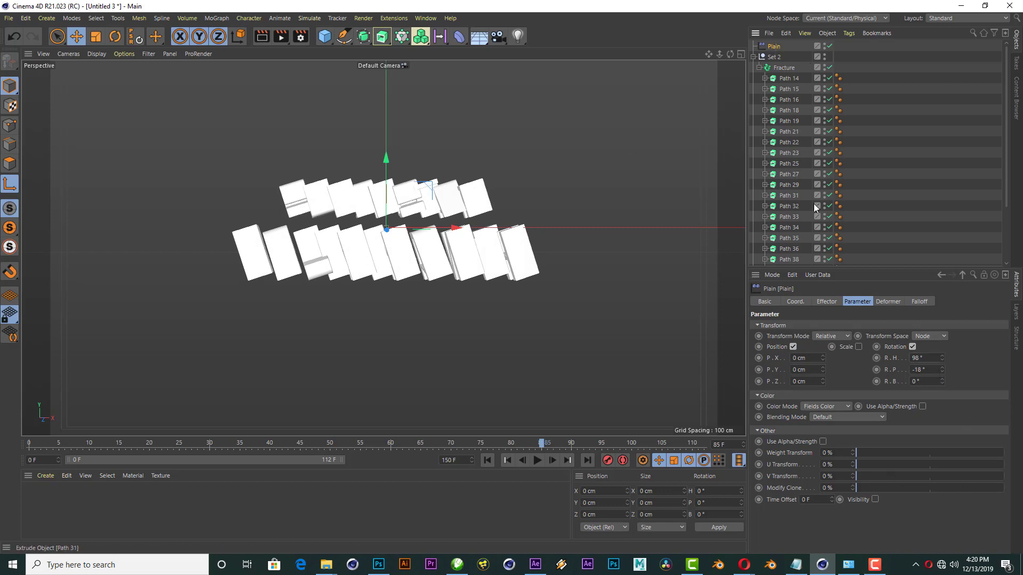
# Step: Add a Spherical Field to the Plain effector's falloff and adjust its size
pyautogui.click(925, 303)
pyautogui.click(778, 407)
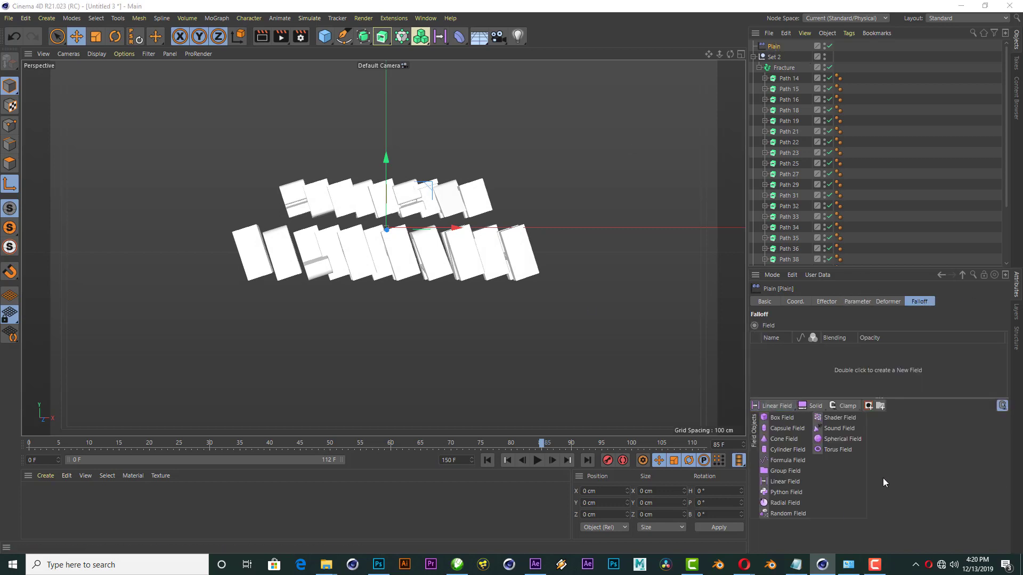
pyautogui.click(842, 439)
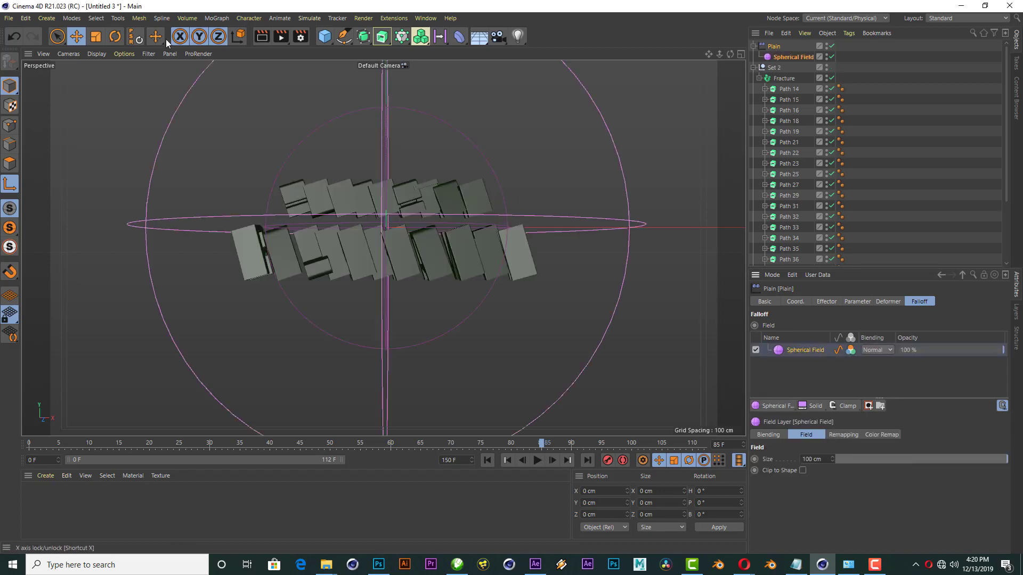
pyautogui.moveTo(993, 460)
pyautogui.mouseDown()
pyautogui.moveTo(844, 459)
pyautogui.moveTo(983, 460)
pyautogui.mouseUp()
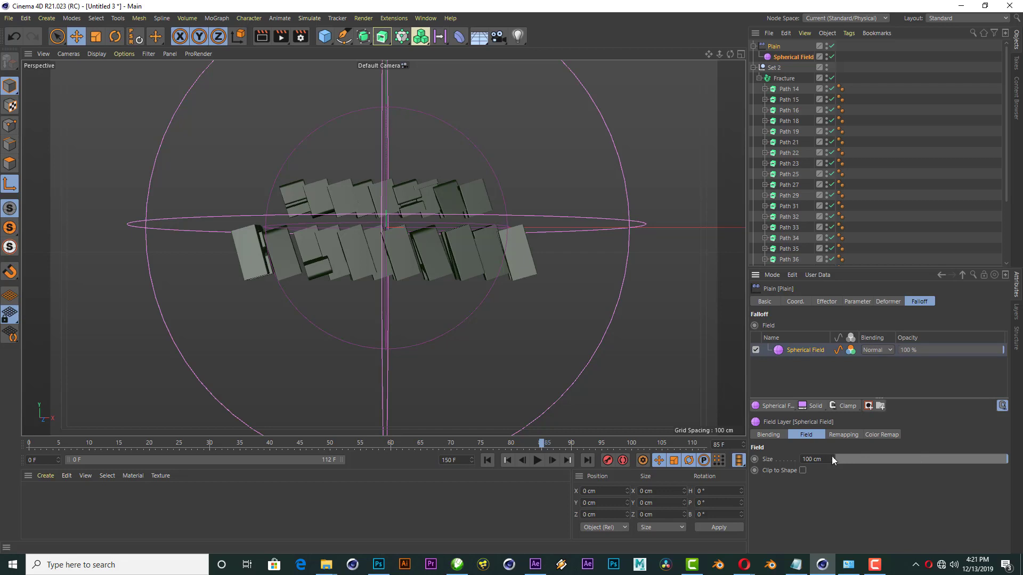
pyautogui.moveTo(832, 458)
pyautogui.mouseDown()
pyautogui.moveTo(874, 458)
pyautogui.moveTo(832, 459)
pyautogui.mouseUp()
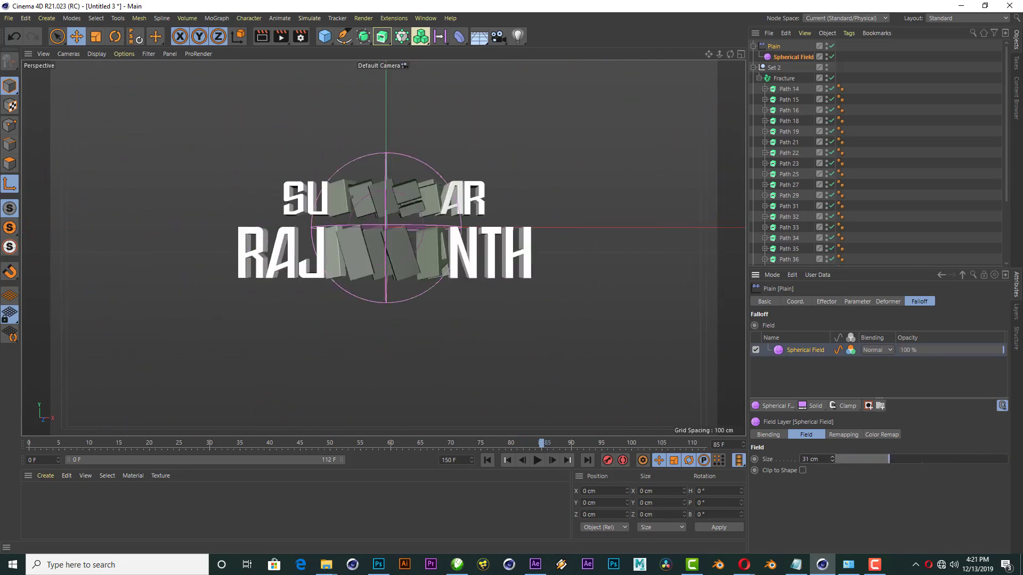
# Step: Test the Plain effector's P.Z offset, then reset it to 0
pyautogui.click(863, 301)
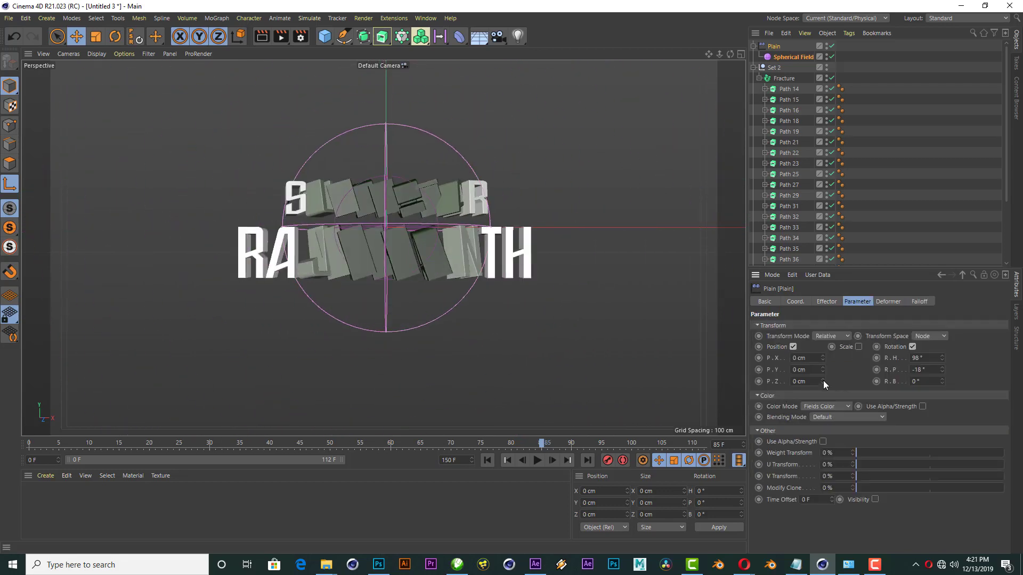
pyautogui.moveTo(823, 381); pyautogui.dragTo(822, 388)
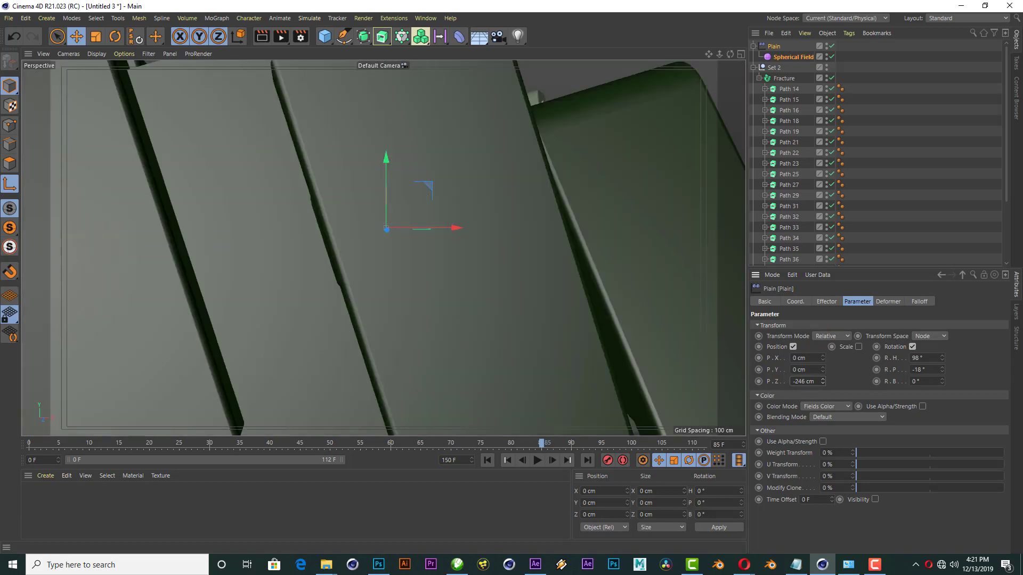
pyautogui.write('0')
pyautogui.press('Return')
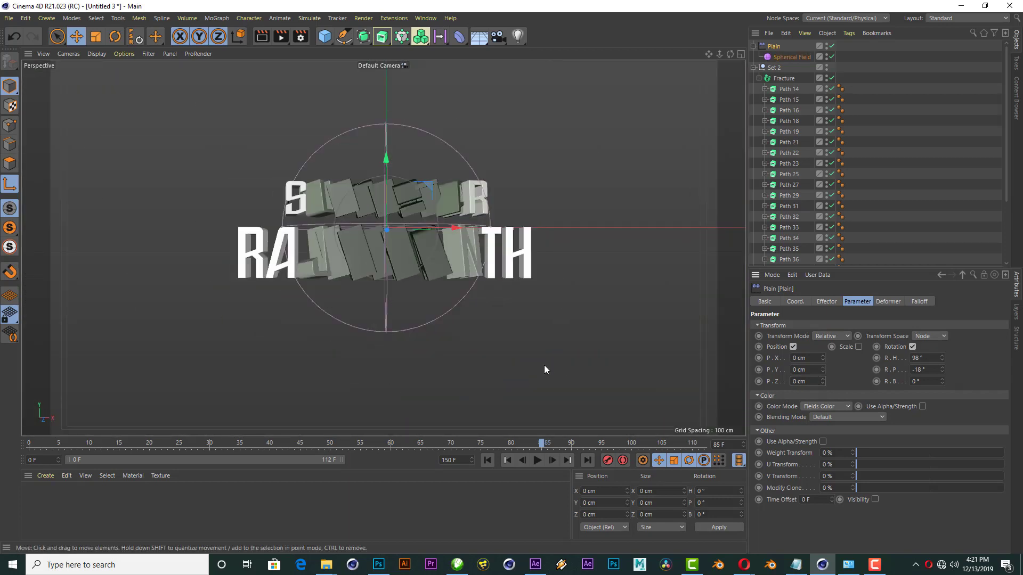
# Step: Add a Target Camera named Cam 2 and look through it in the viewport
pyautogui.moveTo(497, 40); pyautogui.dragTo(544, 70)
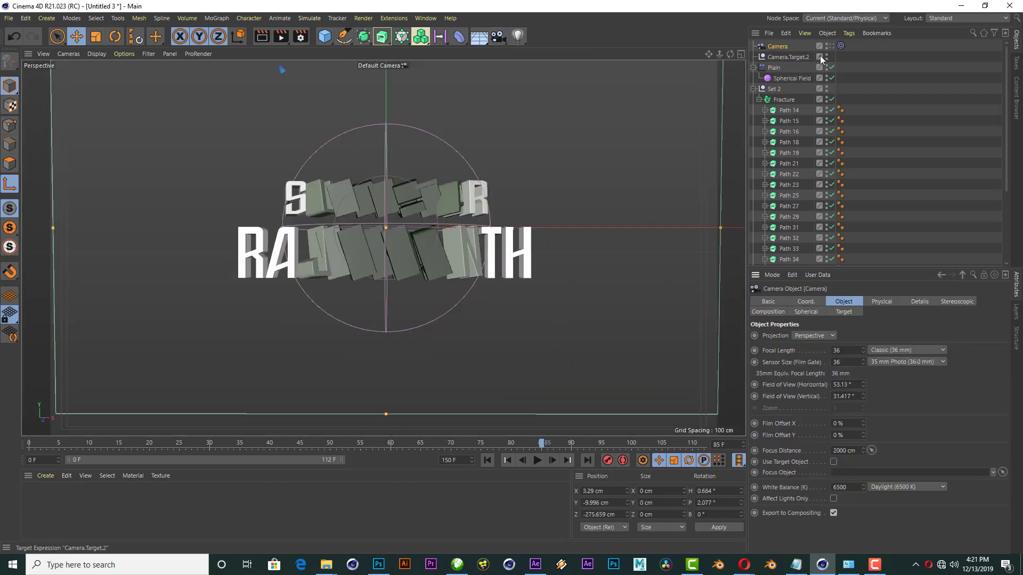
pyautogui.doubleClick(779, 47)
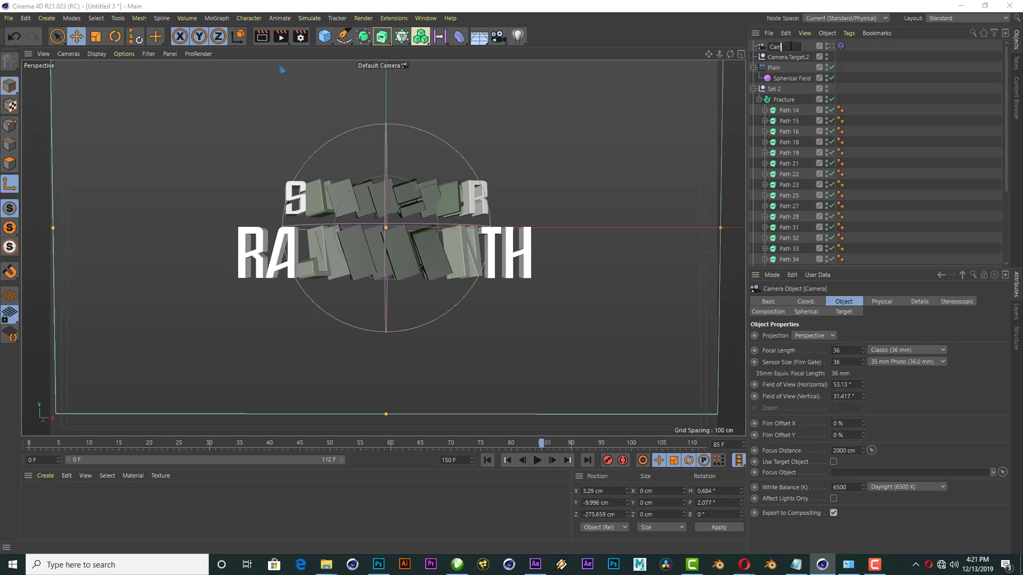
pyautogui.write('1')
pyautogui.write('2')
pyautogui.press('Return')
pyautogui.click(840, 45)
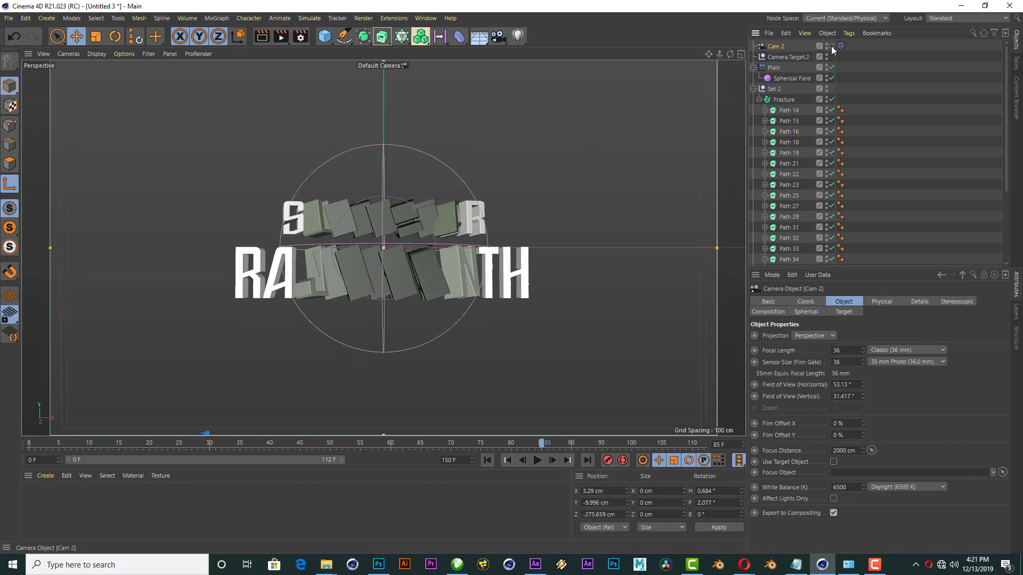
# Step: With Plain disabled, move Cam 2's target, orbit and pull back to frame the title
pyautogui.click(778, 56)
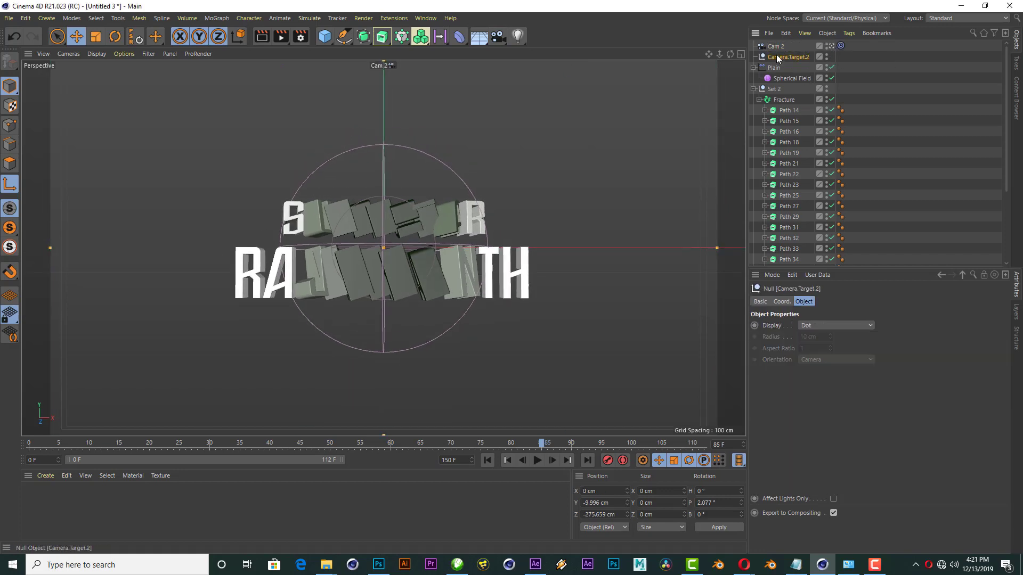
pyautogui.click(831, 68)
pyautogui.moveTo(384, 179); pyautogui.dragTo(387, 211)
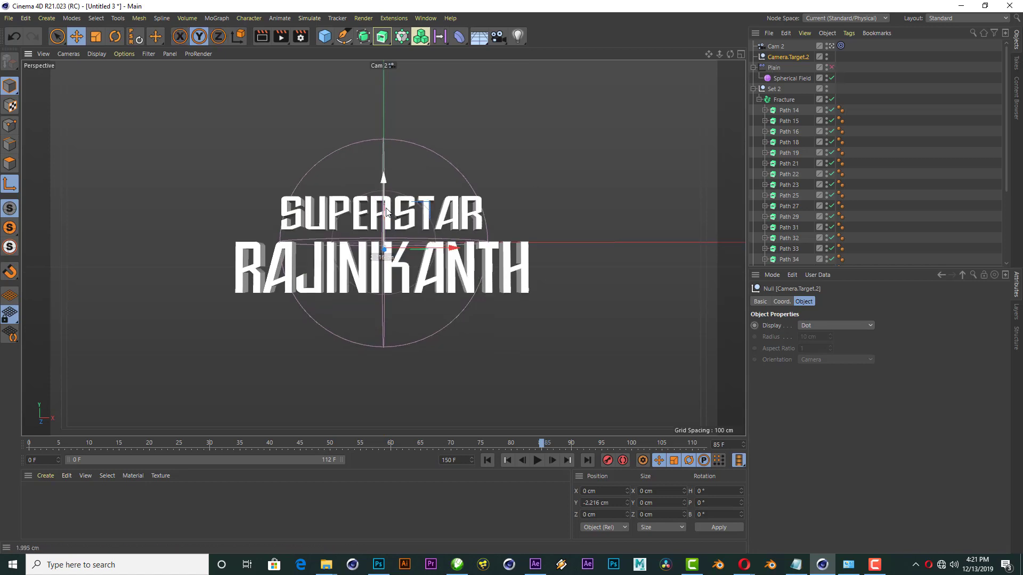
pyautogui.click(470, 209)
pyautogui.moveTo(730, 54); pyautogui.dragTo(737, 58)
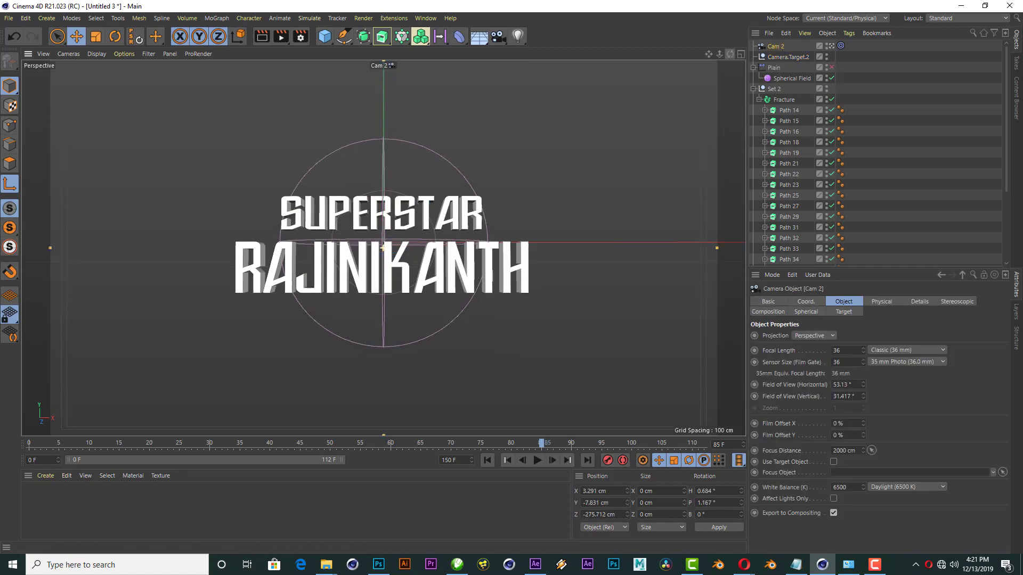
pyautogui.click(788, 57)
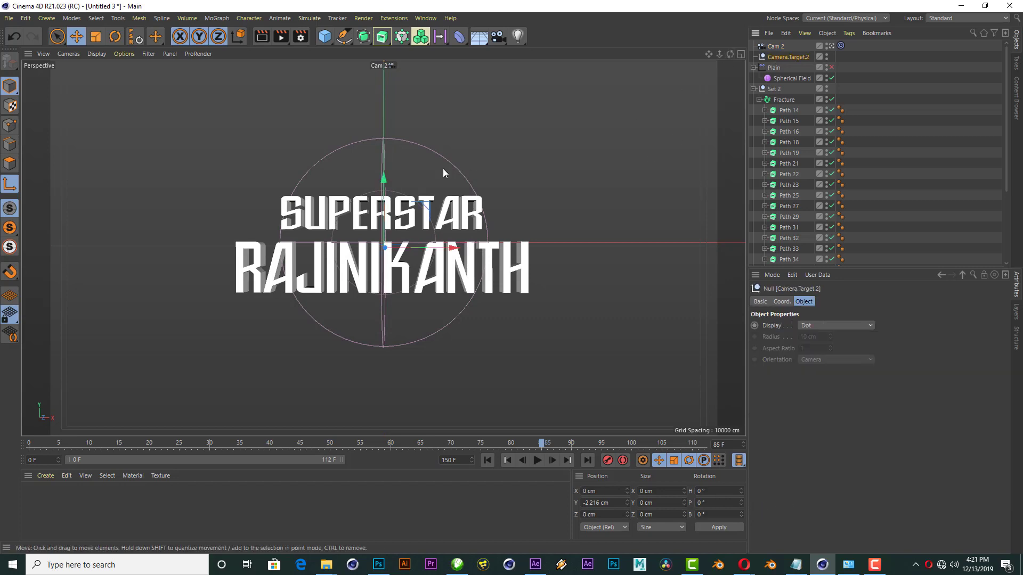
pyautogui.moveTo(387, 177); pyautogui.dragTo(389, 173)
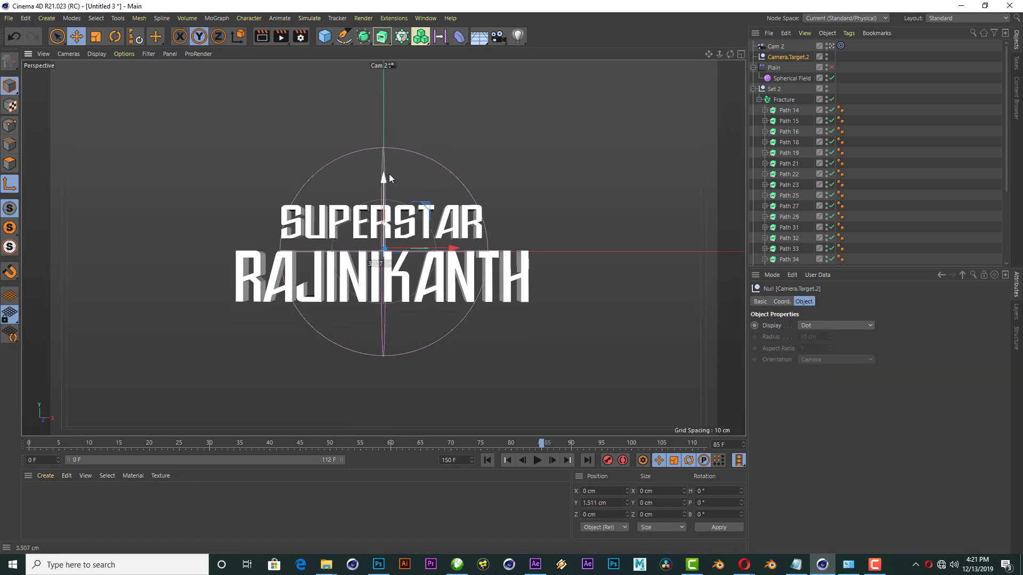
pyautogui.moveTo(719, 54)
pyautogui.mouseDown()
pyautogui.moveTo(703, 59)
pyautogui.moveTo(724, 54)
pyautogui.mouseUp()
# Step: Re-enable the Plain effector and set its P.Z to -406 cm
pyautogui.click(831, 68)
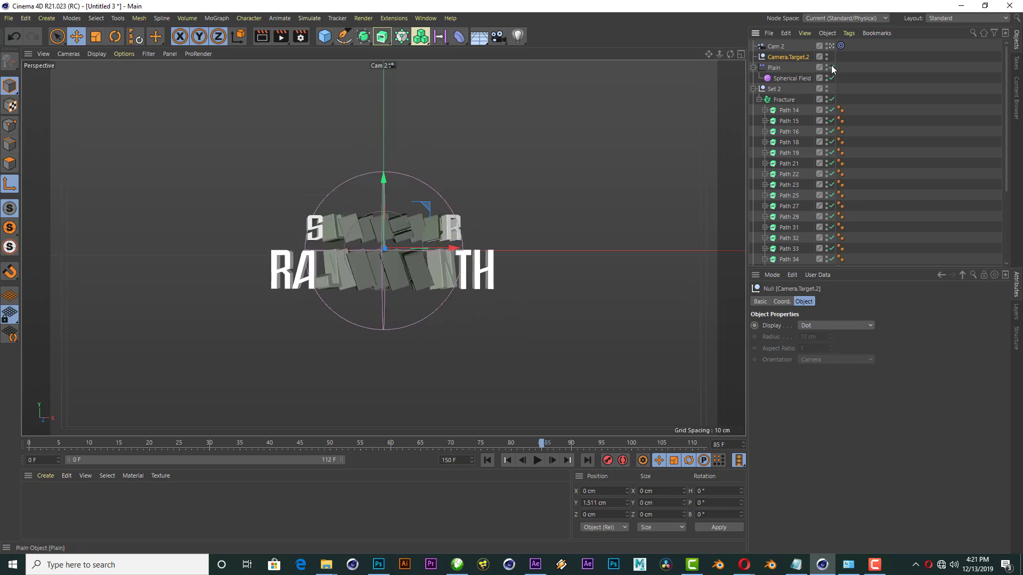
pyautogui.click(773, 67)
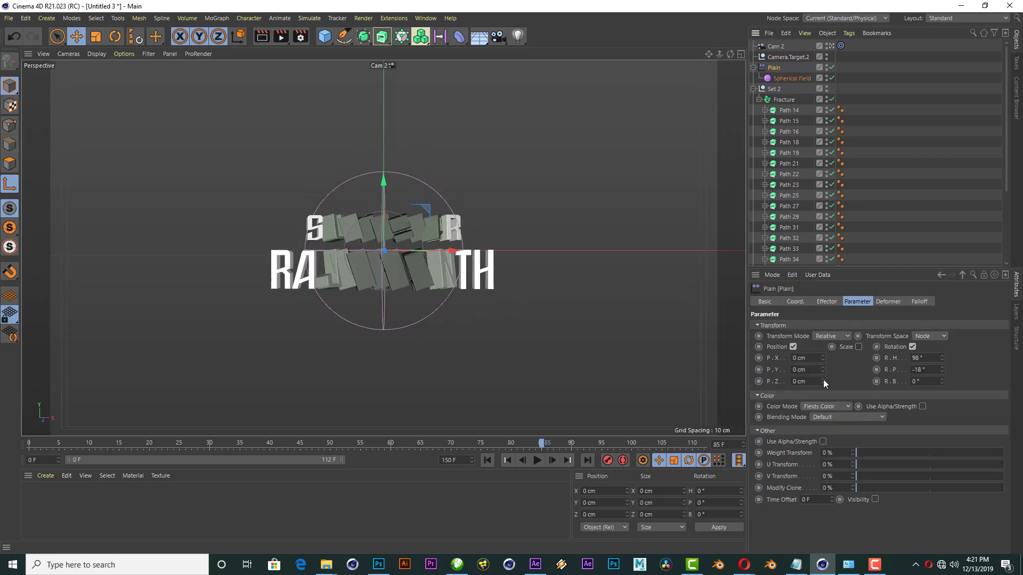
pyautogui.moveTo(824, 383); pyautogui.dragTo(824, 426)
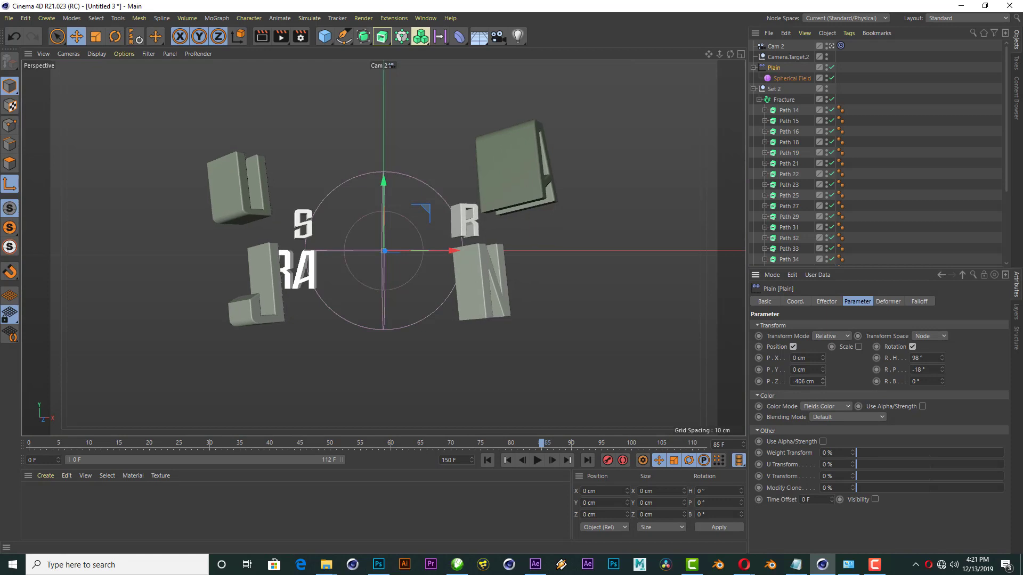
# Step: Keyframe the Spherical Field size from 100 cm at frame 0 to 0 cm later, and play it
pyautogui.click(792, 79)
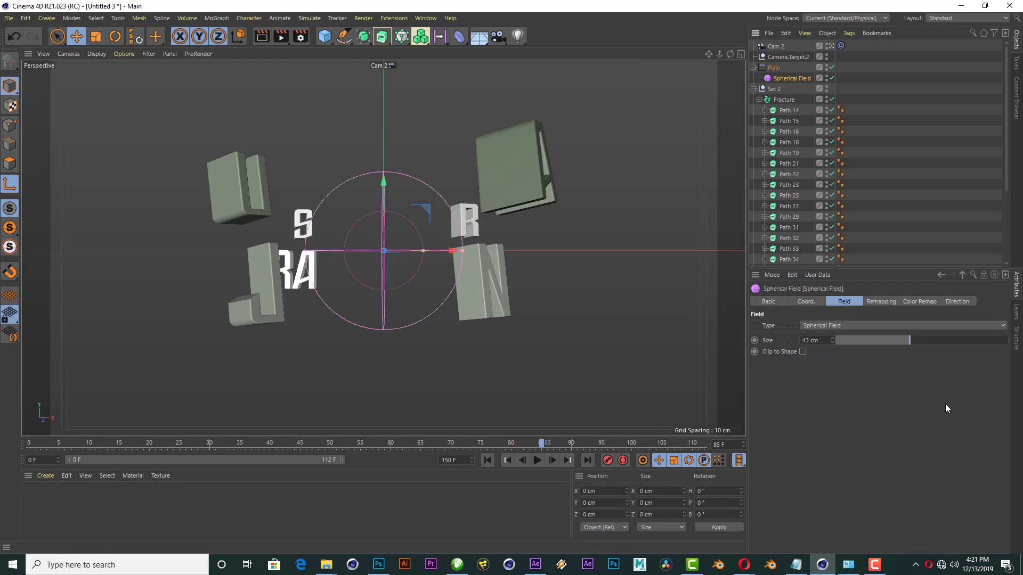
pyautogui.moveTo(877, 336)
pyautogui.mouseDown()
pyautogui.moveTo(929, 333)
pyautogui.moveTo(849, 349)
pyautogui.moveTo(960, 318)
pyautogui.moveTo(1006, 330)
pyautogui.mouseUp()
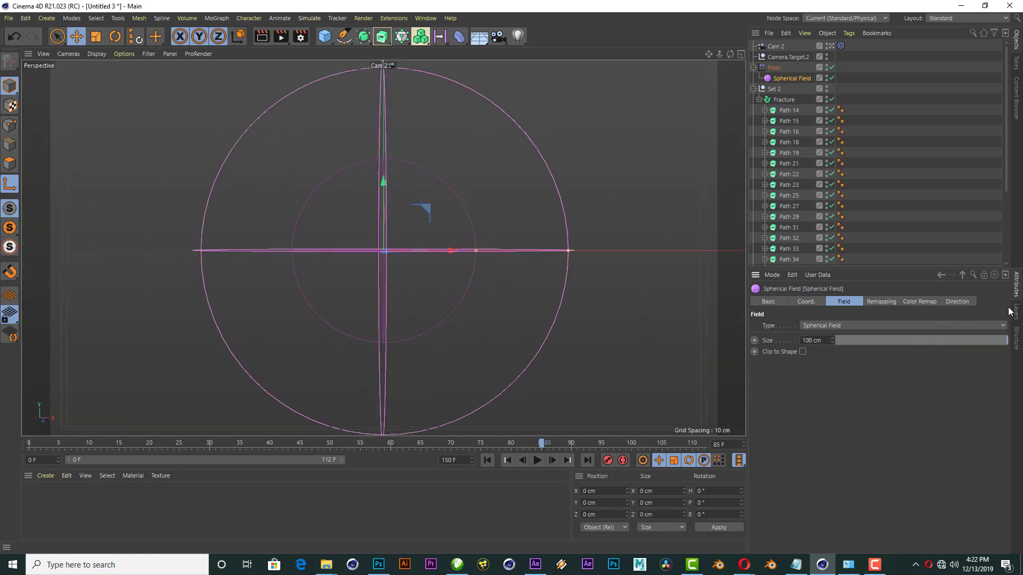
pyautogui.click(486, 460)
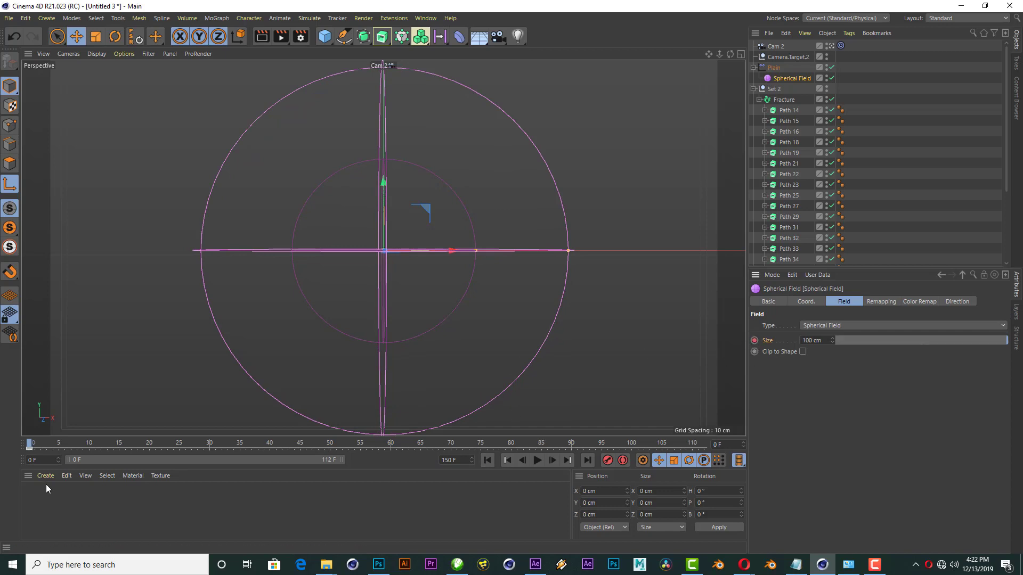
pyautogui.moveTo(245, 445)
pyautogui.mouseDown()
pyautogui.moveTo(254, 446)
pyautogui.moveTo(210, 451)
pyautogui.mouseUp()
pyautogui.moveTo(995, 340); pyautogui.dragTo(852, 364)
pyautogui.click(539, 462)
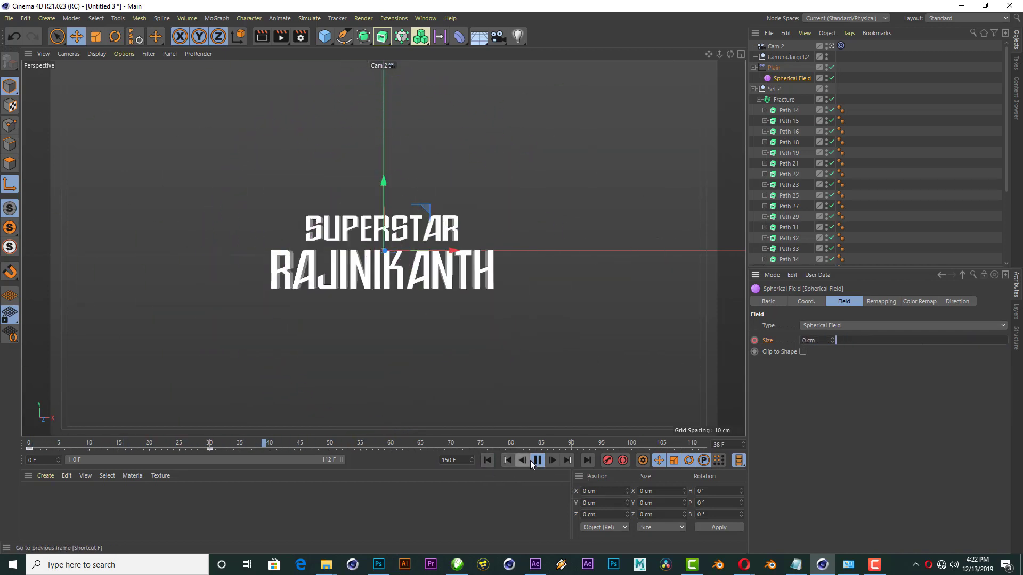
# Step: Add a Delay layer to Plain's falloff, set to Linear with 77% effect strength
pyautogui.click(537, 460)
pyautogui.click(774, 68)
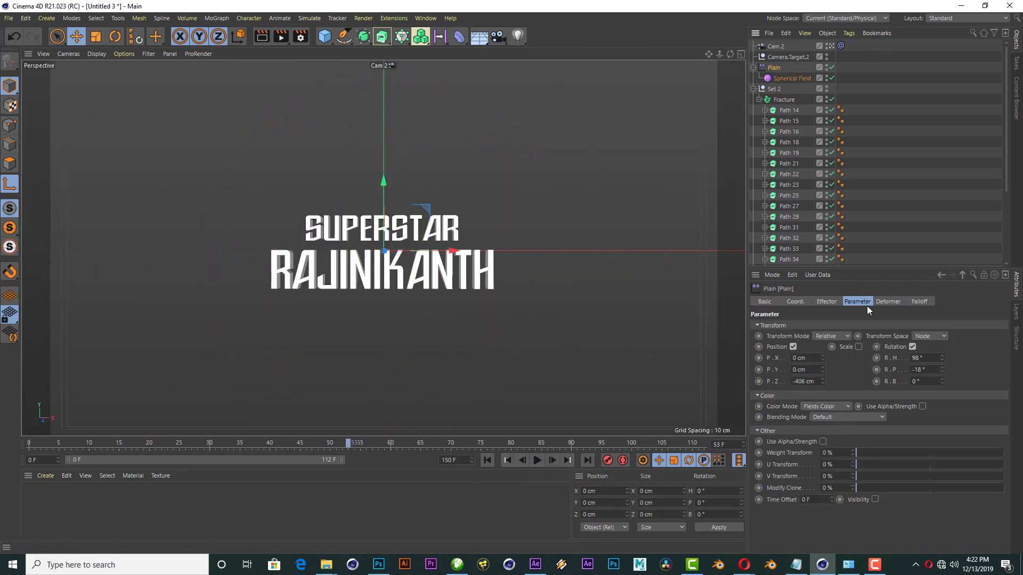
pyautogui.click(917, 301)
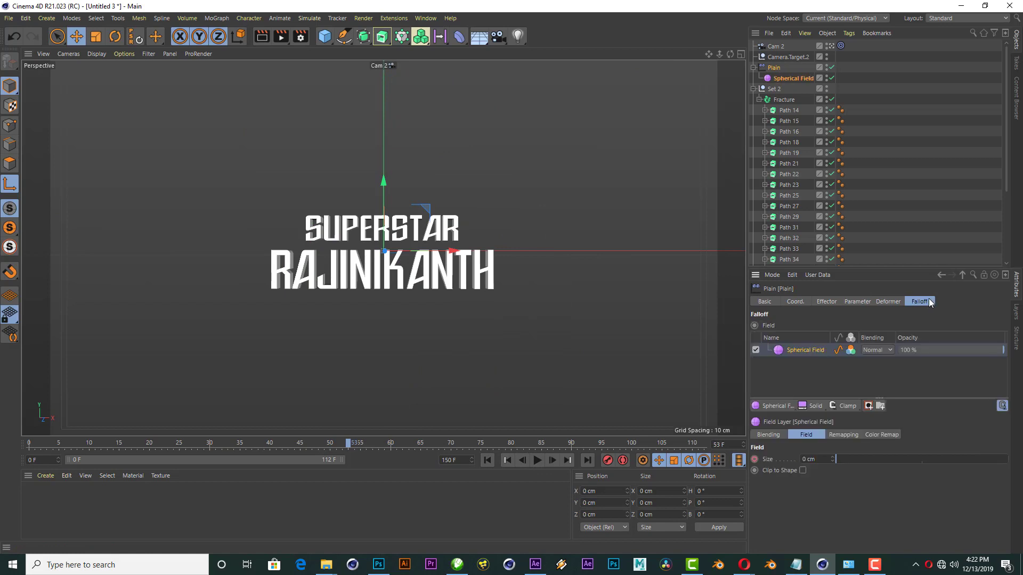
pyautogui.click(849, 408)
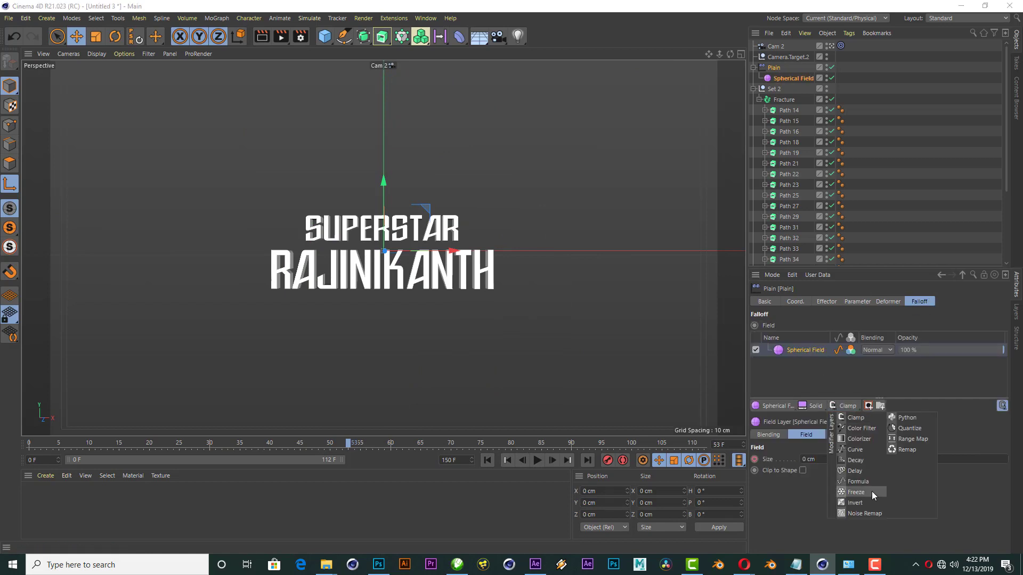
pyautogui.click(859, 471)
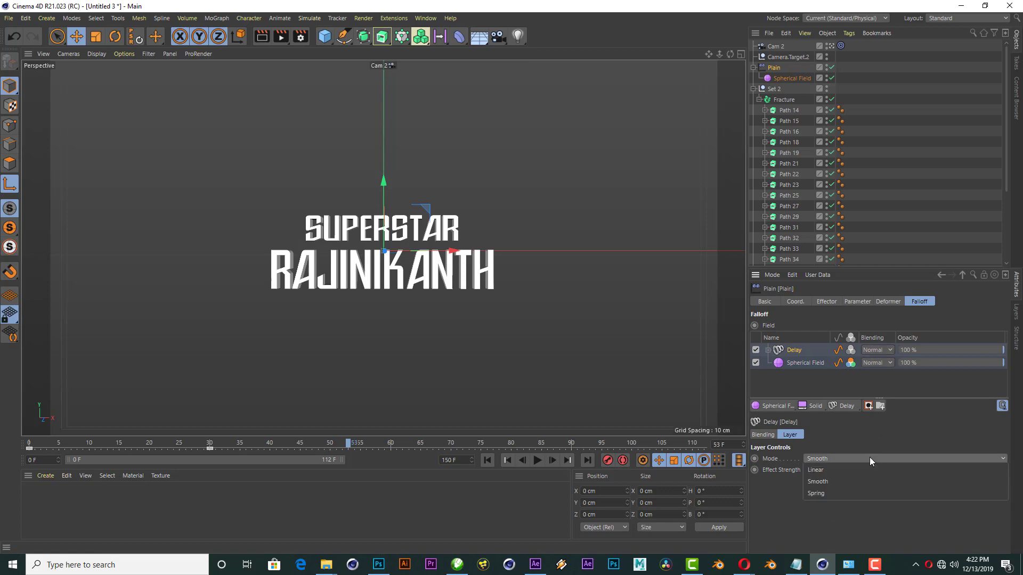
pyautogui.click(830, 473)
pyautogui.moveTo(927, 469); pyautogui.dragTo(950, 471)
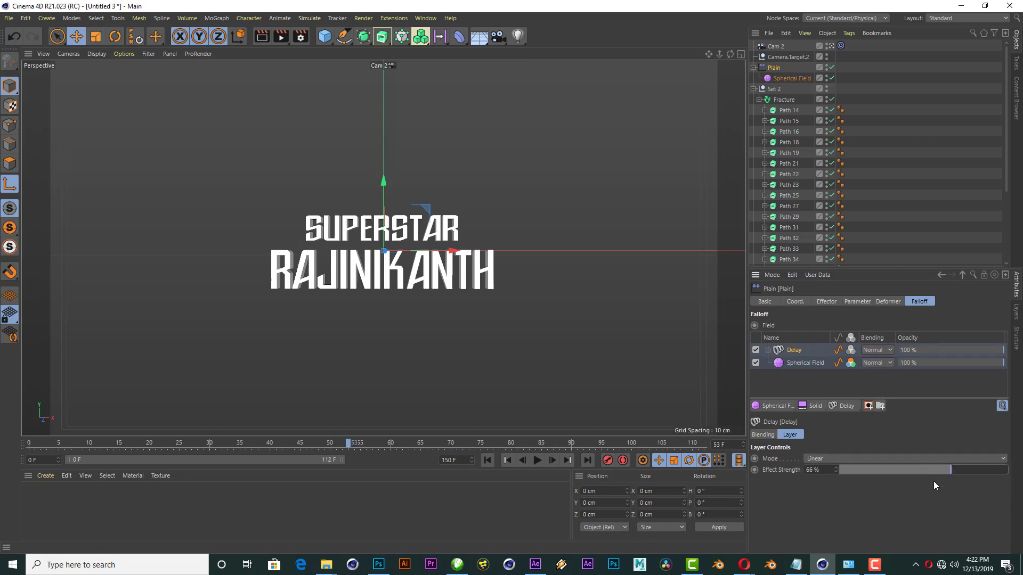
# Step: Play the animation from the start and render a Ctrl+R preview of the reassembly
pyautogui.click(490, 461)
pyautogui.click(537, 460)
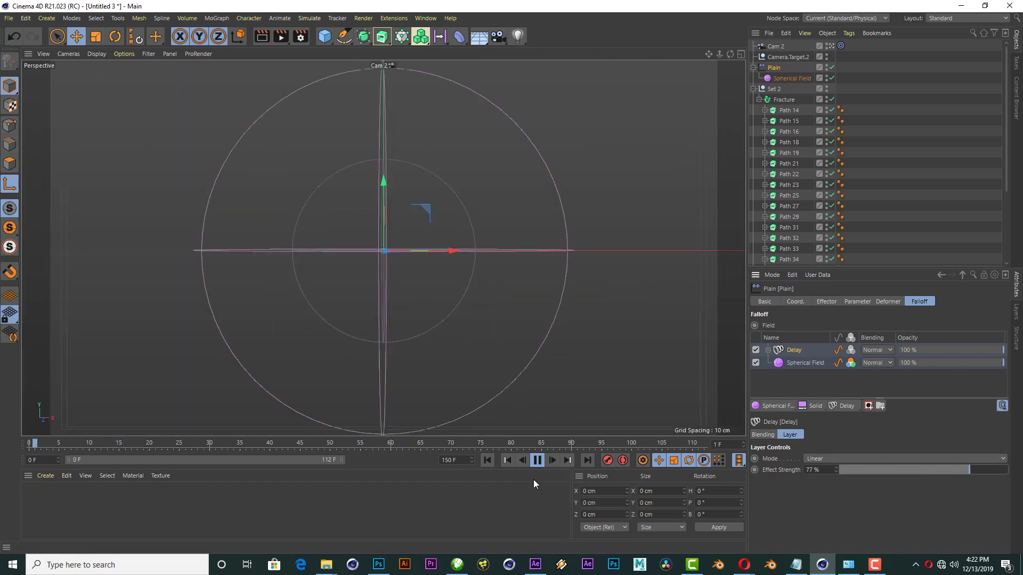
pyautogui.click(538, 461)
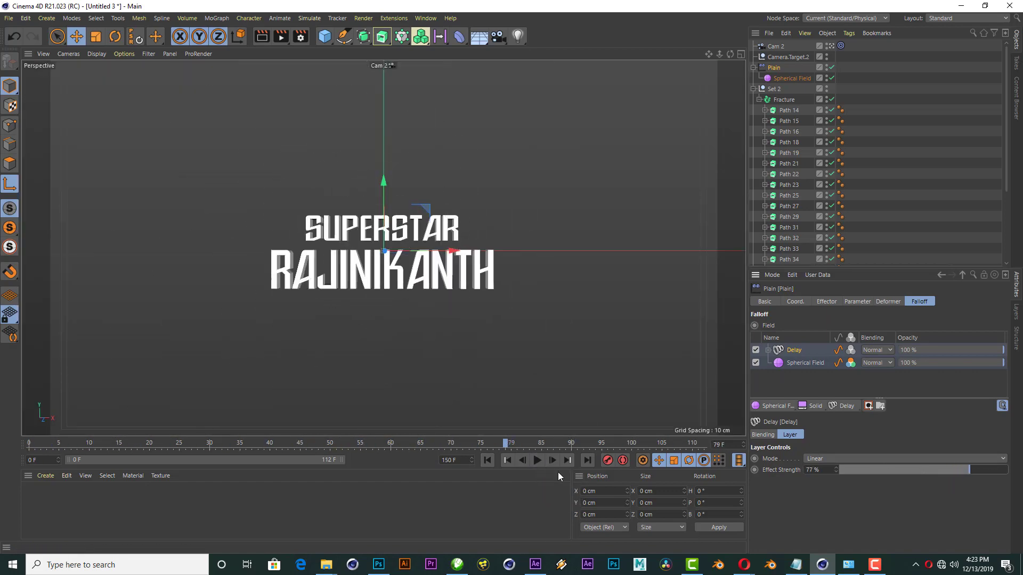
pyautogui.hotkey('ctrl', 'r')
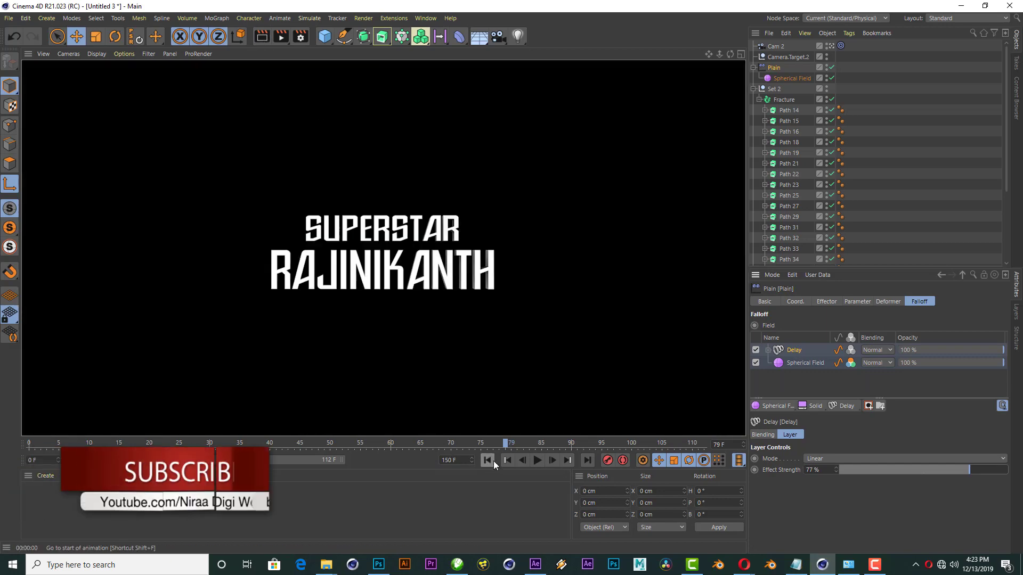
pyautogui.click(536, 461)
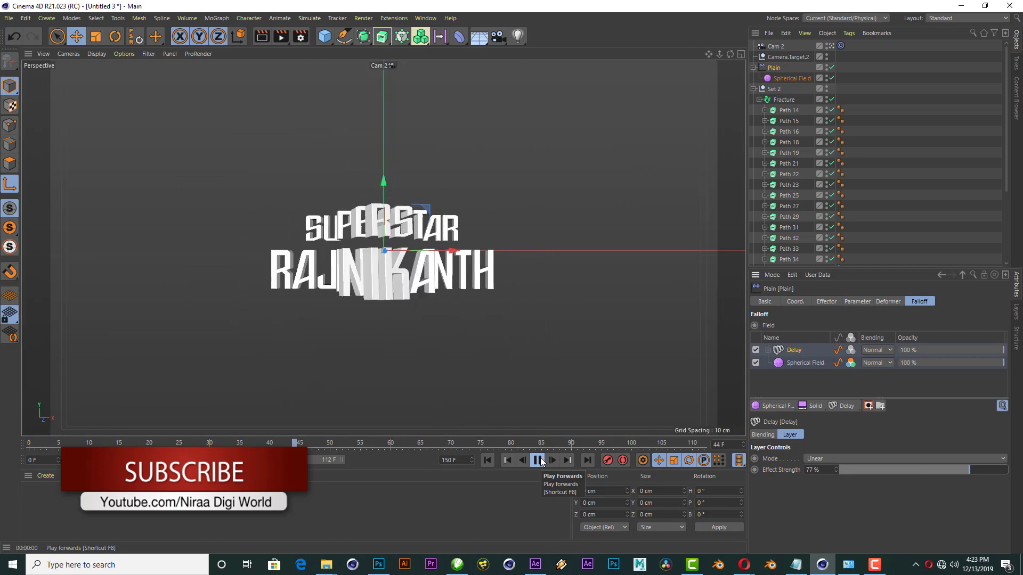
# Step: Scrub and replay the fracture animation, rendering a quick preview of the view
pyautogui.click(432, 446)
pyautogui.moveTo(432, 445); pyautogui.dragTo(388, 446)
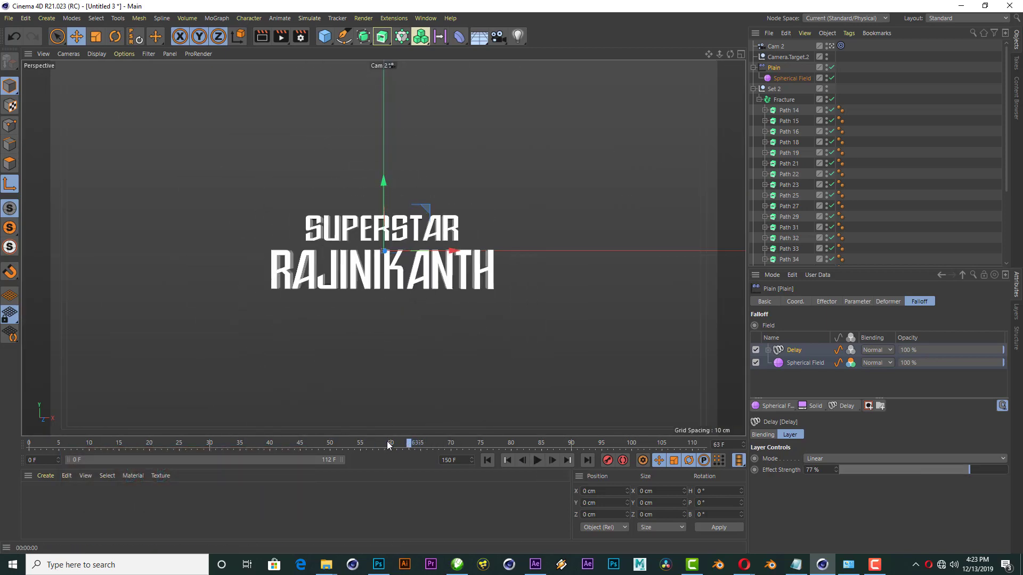
pyautogui.moveTo(269, 446); pyautogui.dragTo(171, 419)
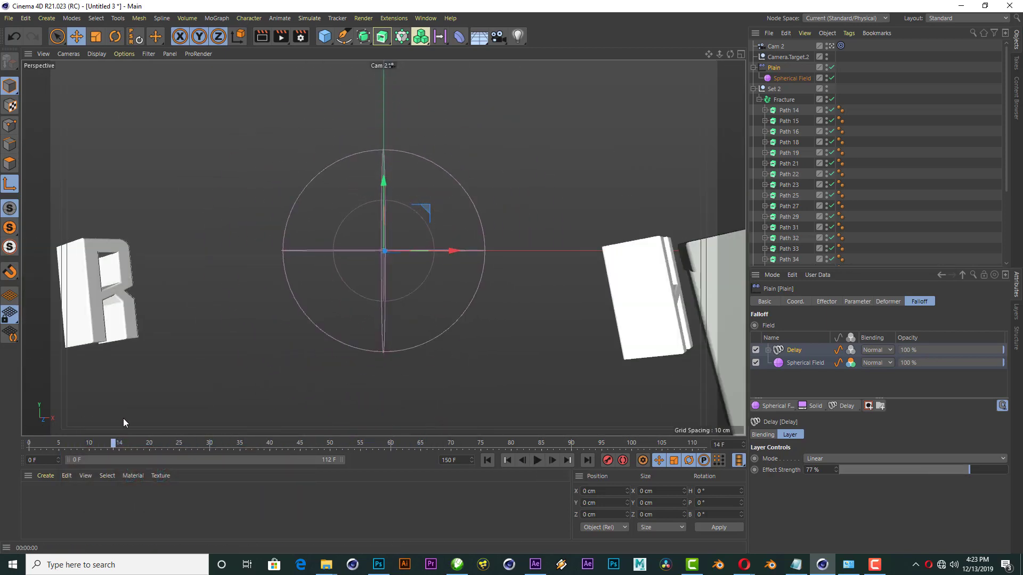
pyautogui.press('F8')
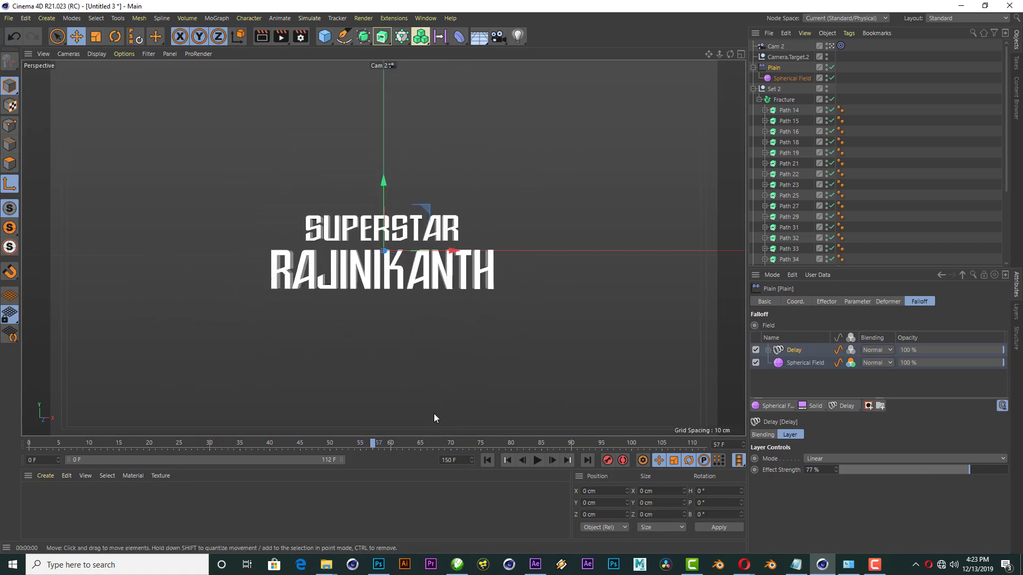
pyautogui.click(537, 460)
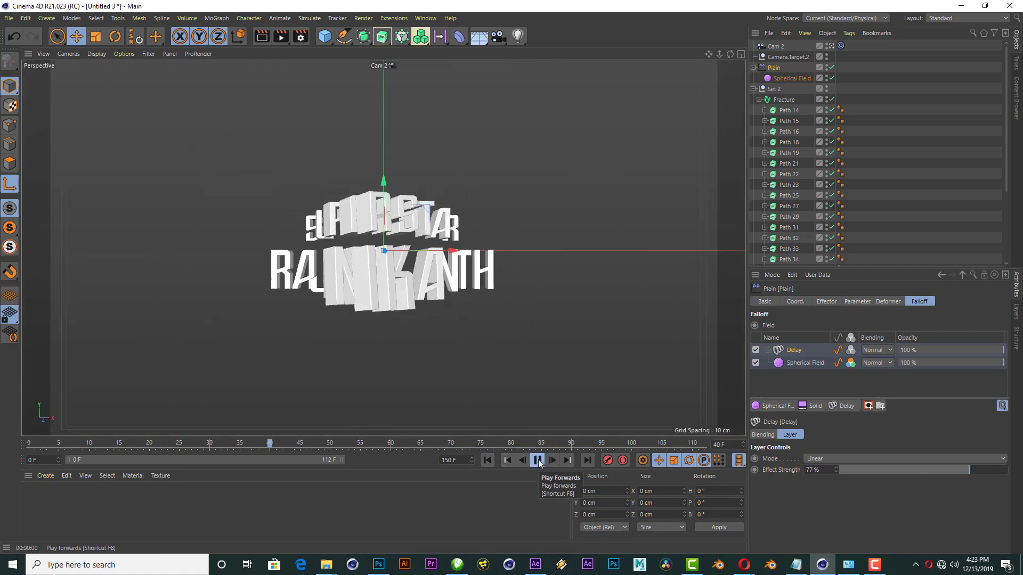
pyautogui.click(537, 460)
pyautogui.click(261, 36)
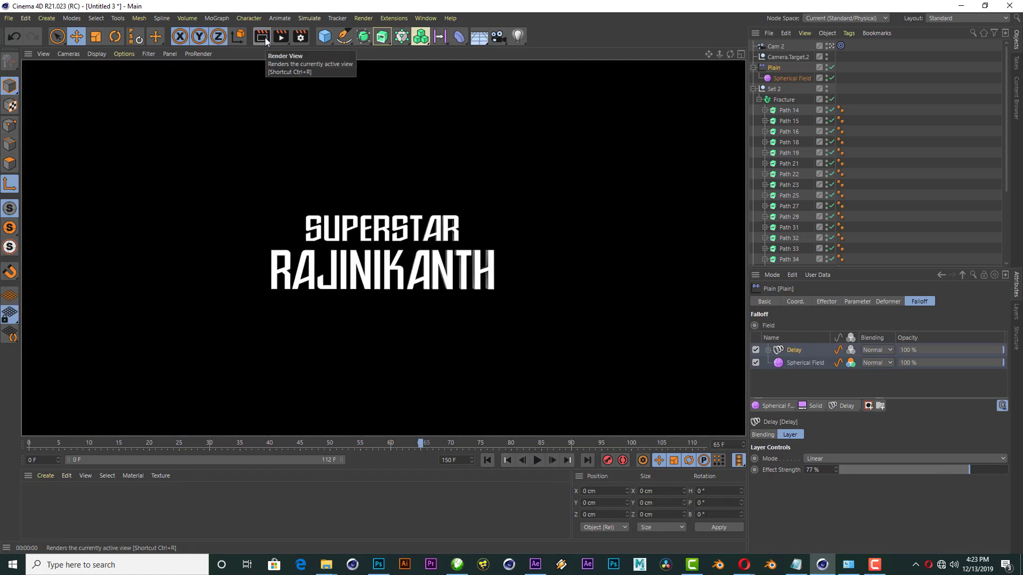
pyautogui.click(929, 133)
# Step: Collapse Set 2 in the Object Manager and play the animation, stopping at frame 65
pyautogui.click(753, 88)
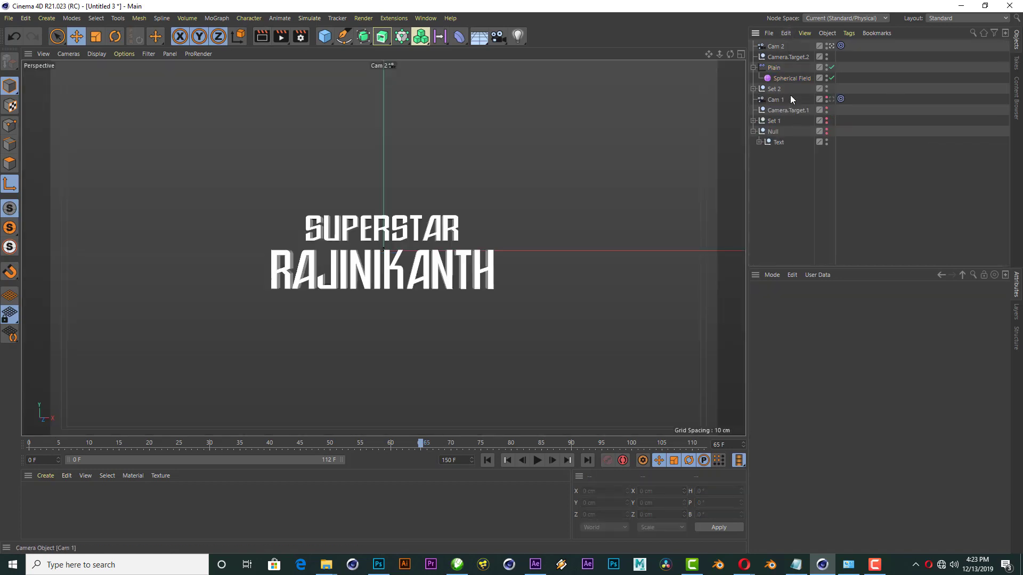
pyautogui.click(753, 78)
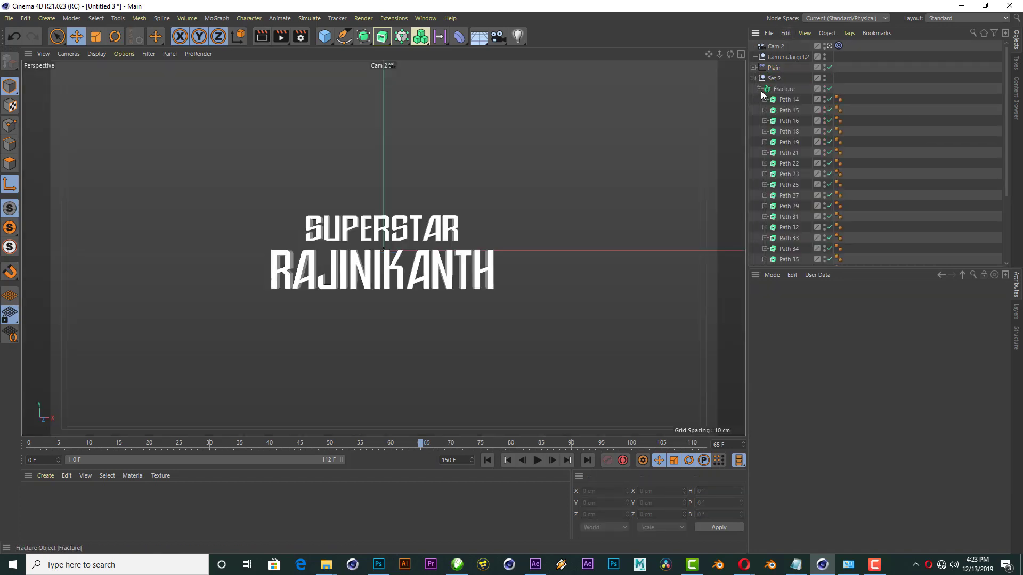
pyautogui.doubleClick(776, 68)
pyautogui.press('Return')
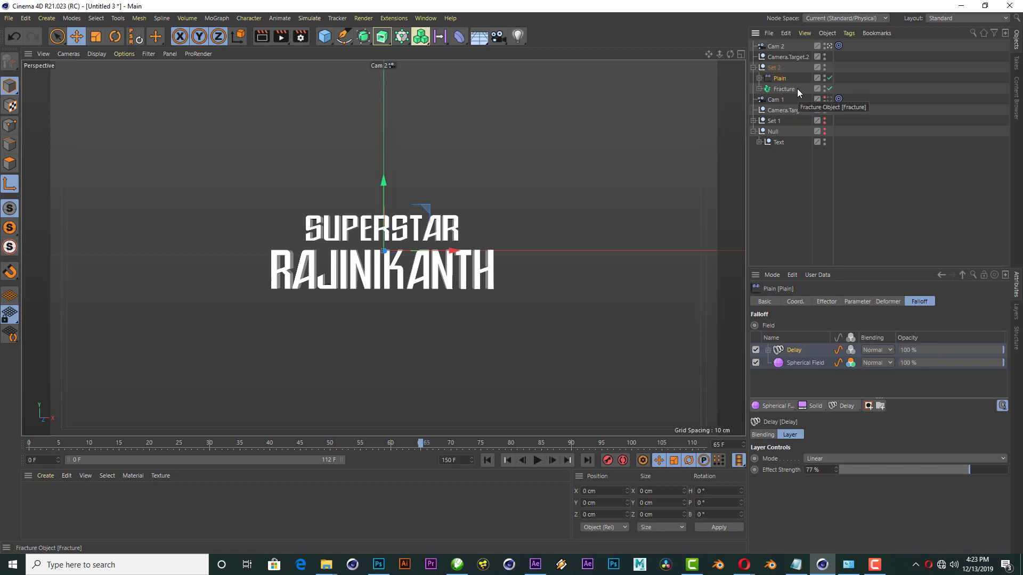
pyautogui.click(753, 68)
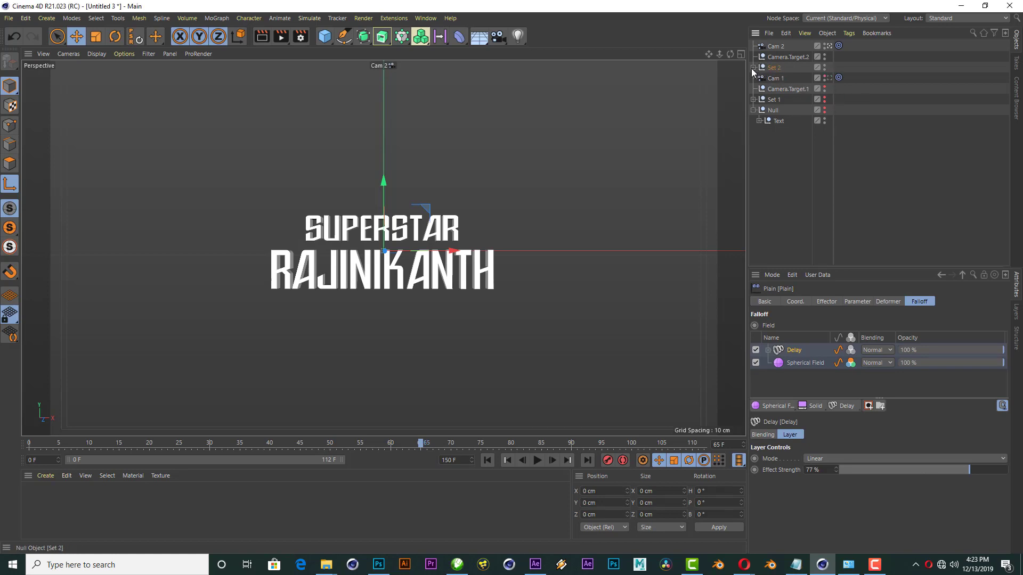
pyautogui.click(536, 461)
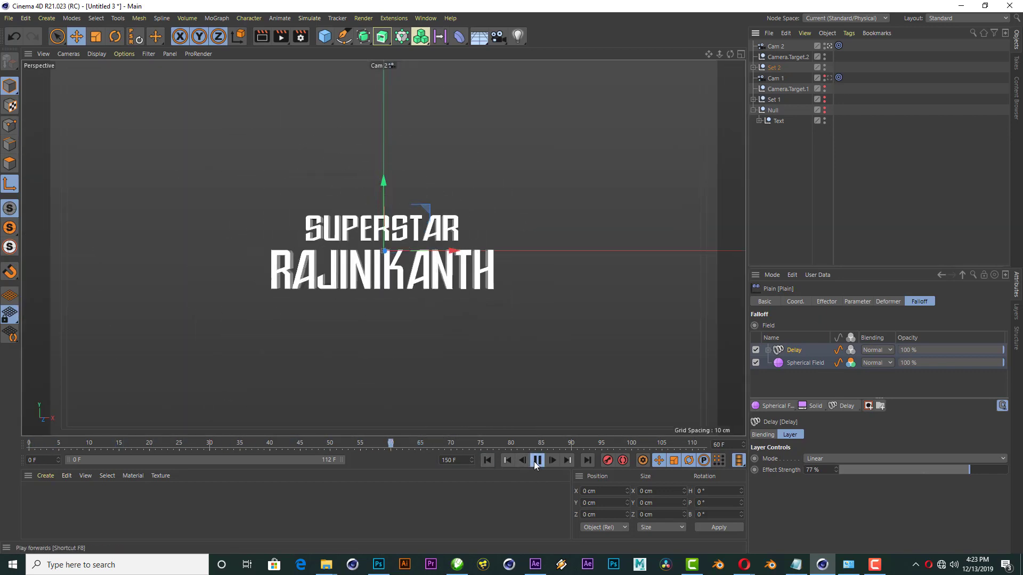
pyautogui.click(537, 462)
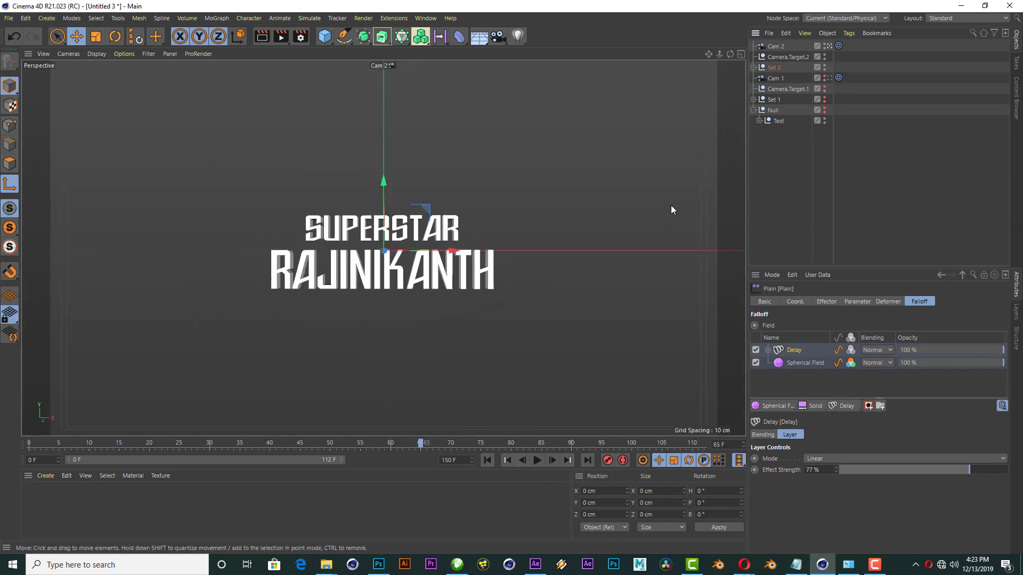
# Step: Copy the silver_rough, silver_rough.1 and Mat materials from Untitled 1.c4d into Untitled 3
pyautogui.click(428, 18)
pyautogui.click(486, 328)
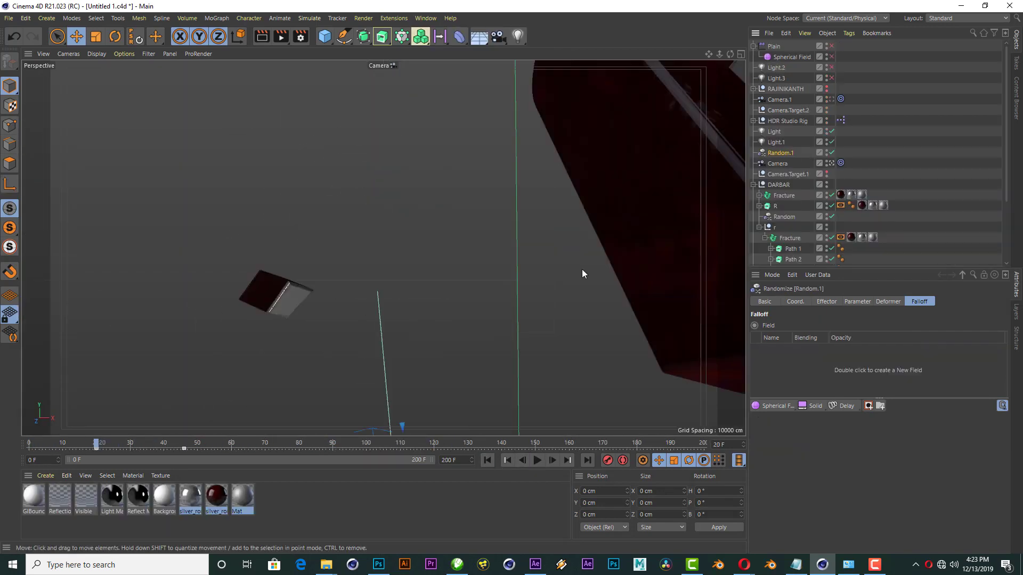
pyautogui.click(271, 492)
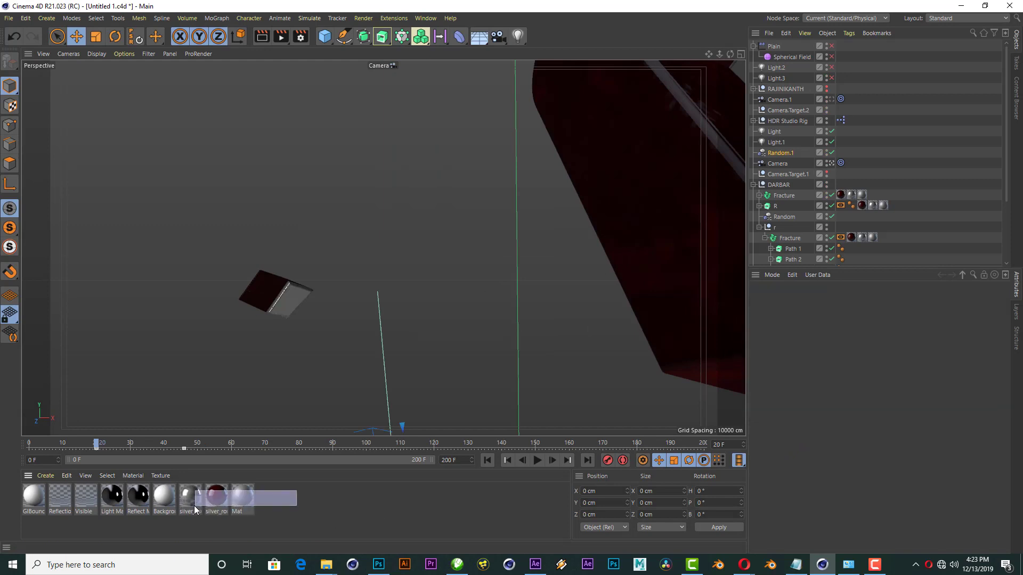
pyautogui.moveTo(206, 504); pyautogui.dragTo(207, 505)
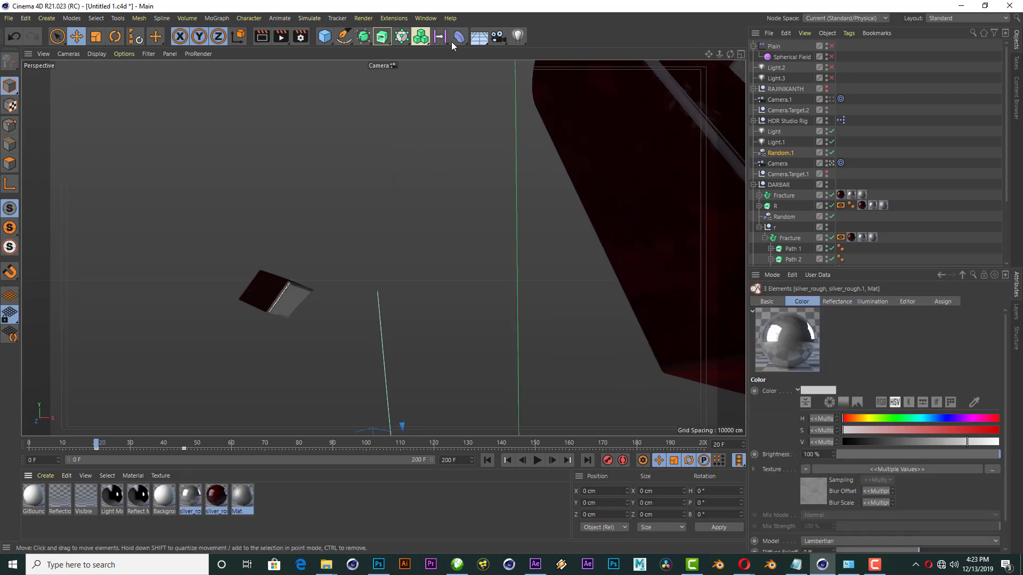
pyautogui.click(426, 18)
pyautogui.click(449, 311)
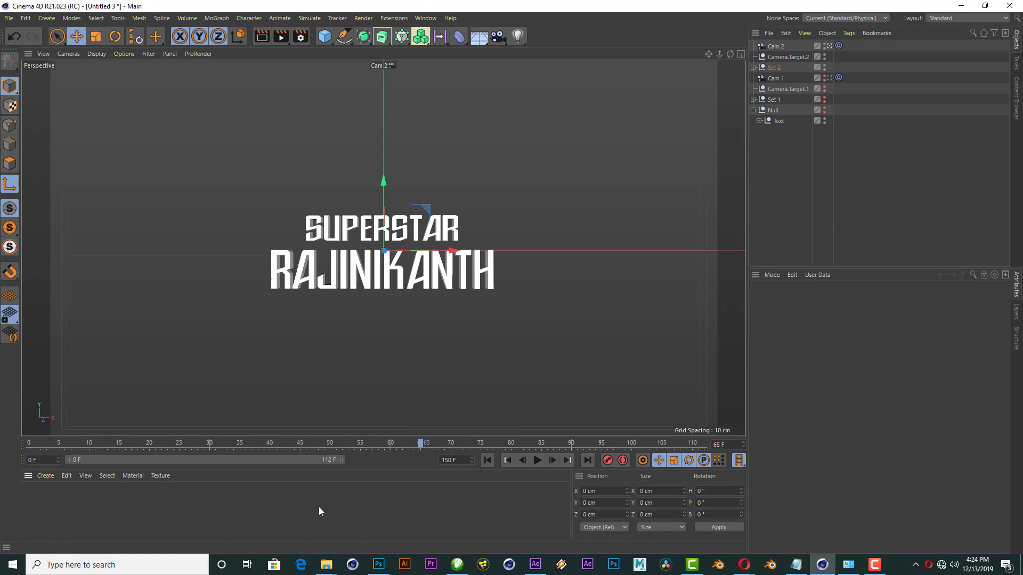
# Step: Apply the Mat and silver_rough.1 materials to the Fracture object inside Set 2
pyautogui.click(799, 197)
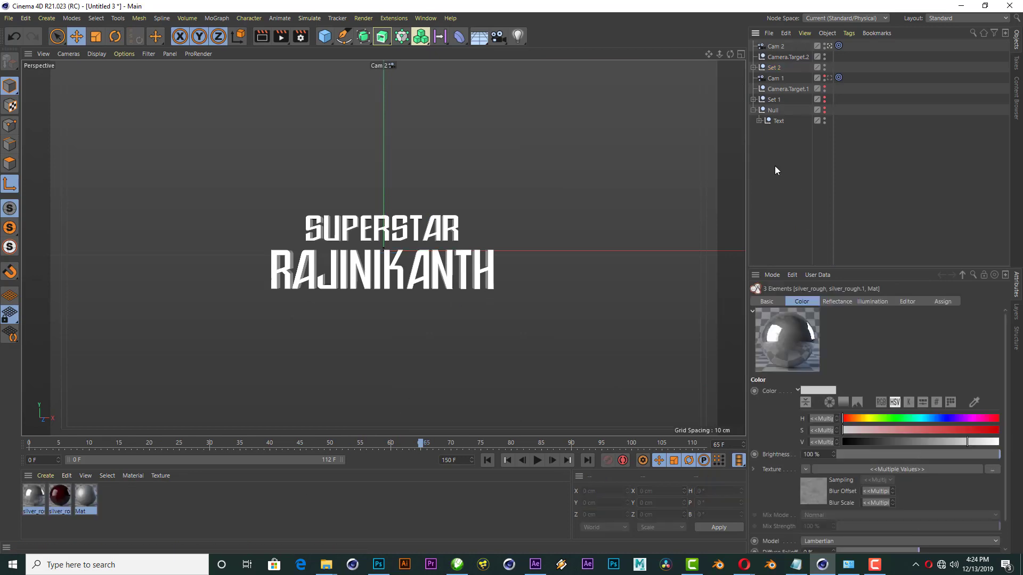
pyautogui.click(755, 66)
pyautogui.click(777, 90)
pyautogui.click(85, 511)
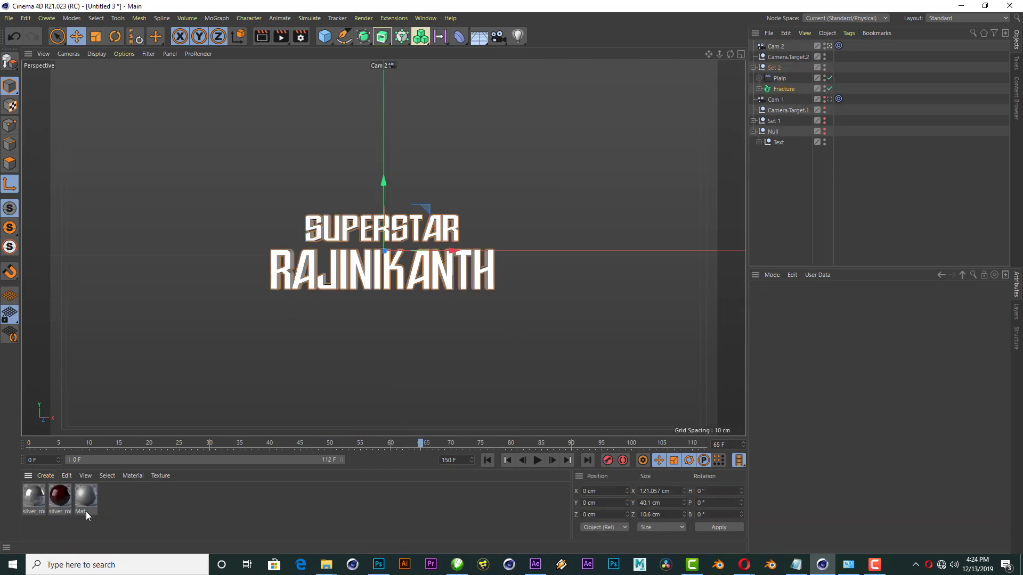
pyautogui.click(32, 498)
pyautogui.click(89, 508)
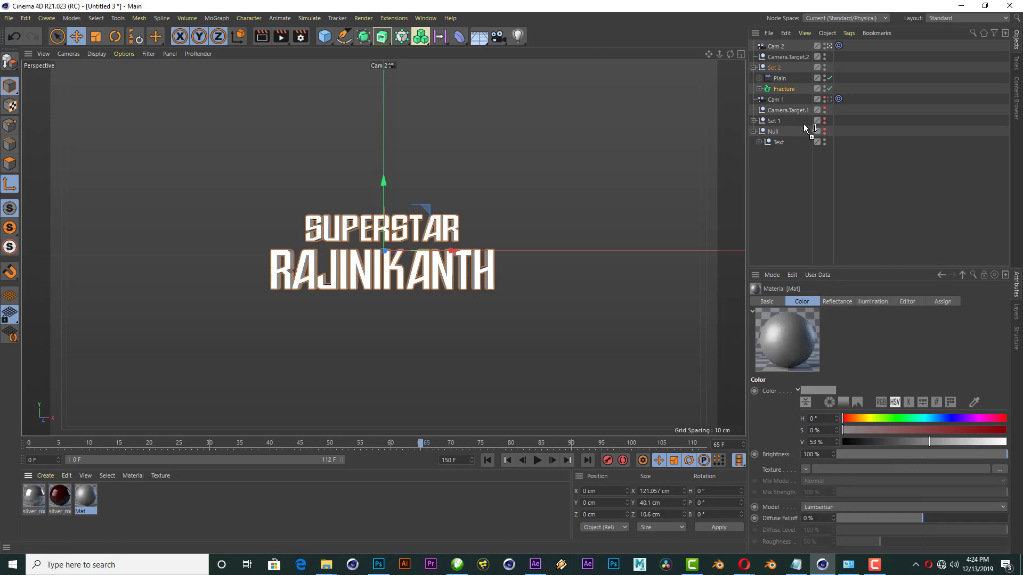
pyautogui.moveTo(804, 125); pyautogui.dragTo(837, 89)
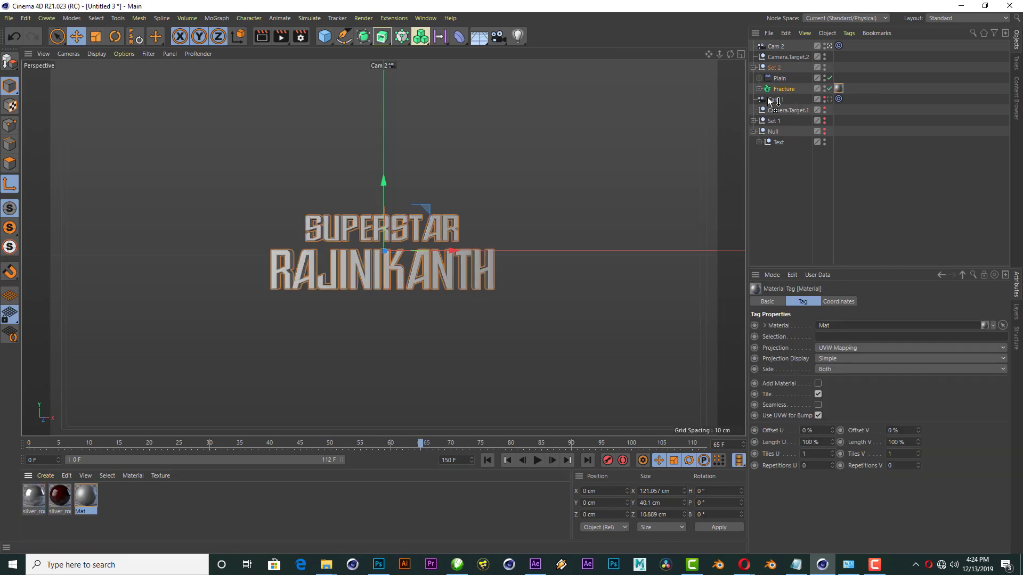
pyautogui.moveTo(775, 101); pyautogui.dragTo(786, 89)
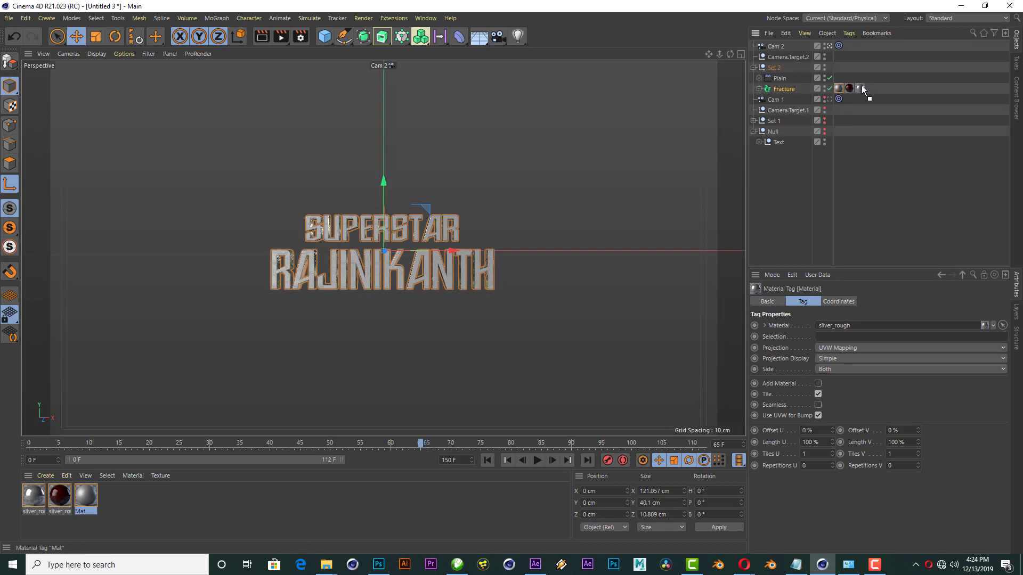
# Step: Move the Mat tag to the end of Fracture's tags and limit it to selection C1
pyautogui.moveTo(862, 85); pyautogui.dragTo(859, 93)
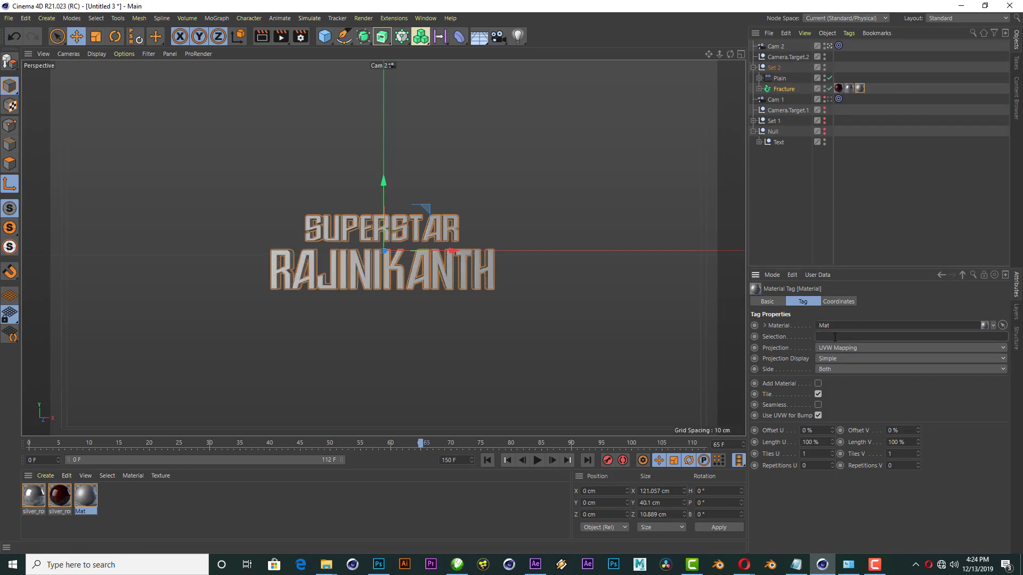
pyautogui.write('C1')
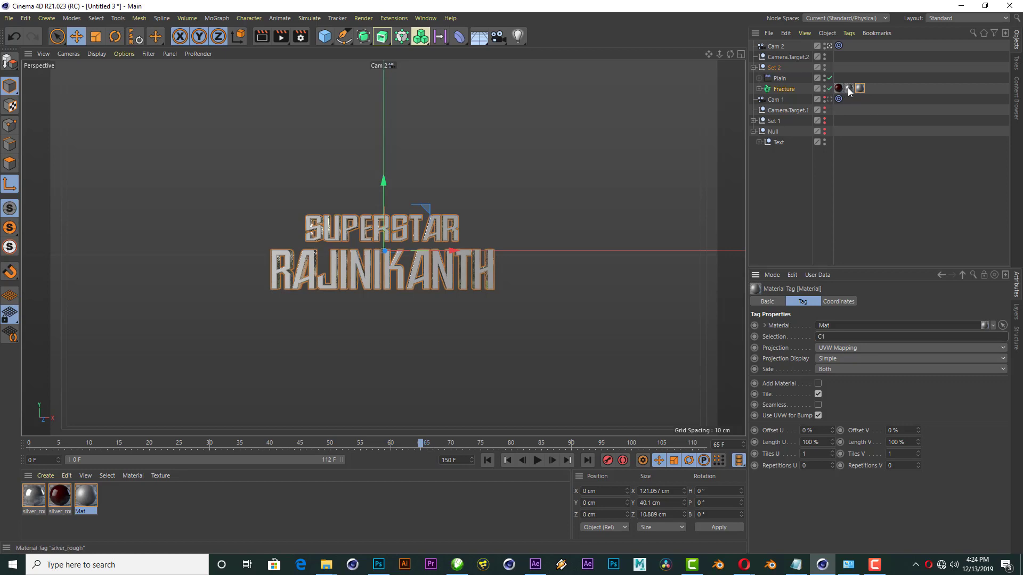
pyautogui.click(849, 91)
# Step: Render to check the materials, then add a Light with Inverse Square falloff (239.527 cm radius)
pyautogui.write('1')
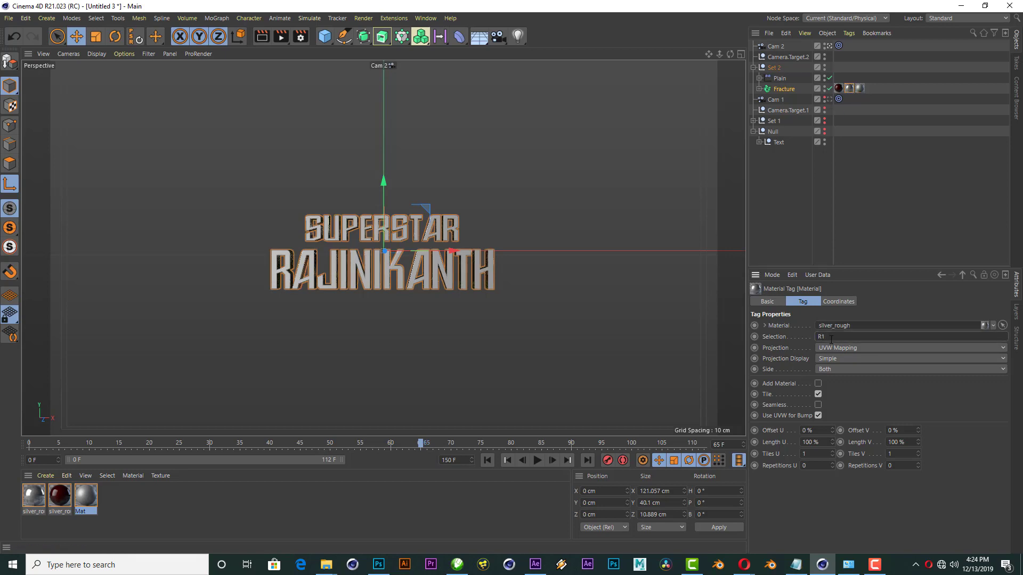
pyautogui.click(261, 36)
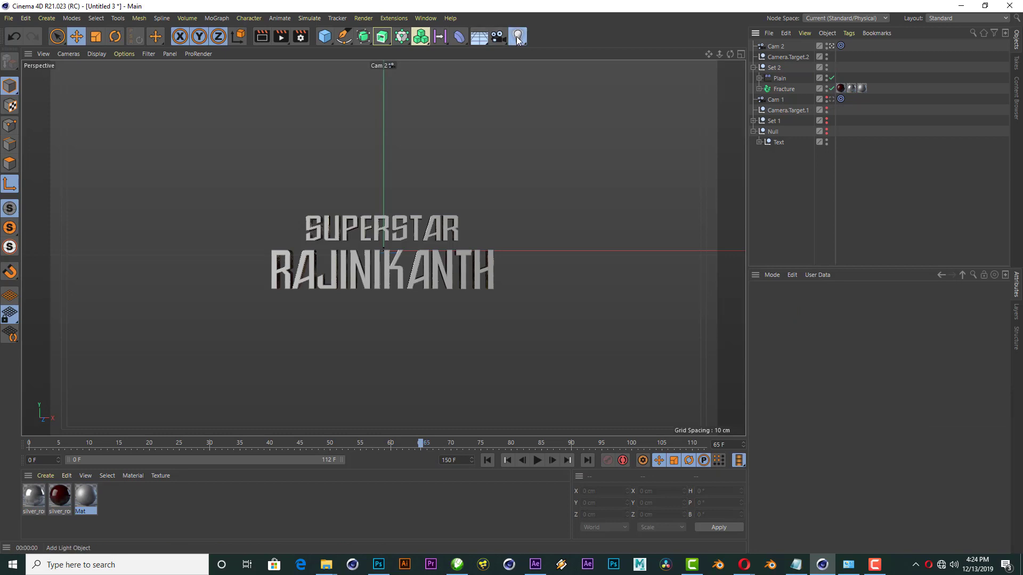
pyautogui.click(516, 36)
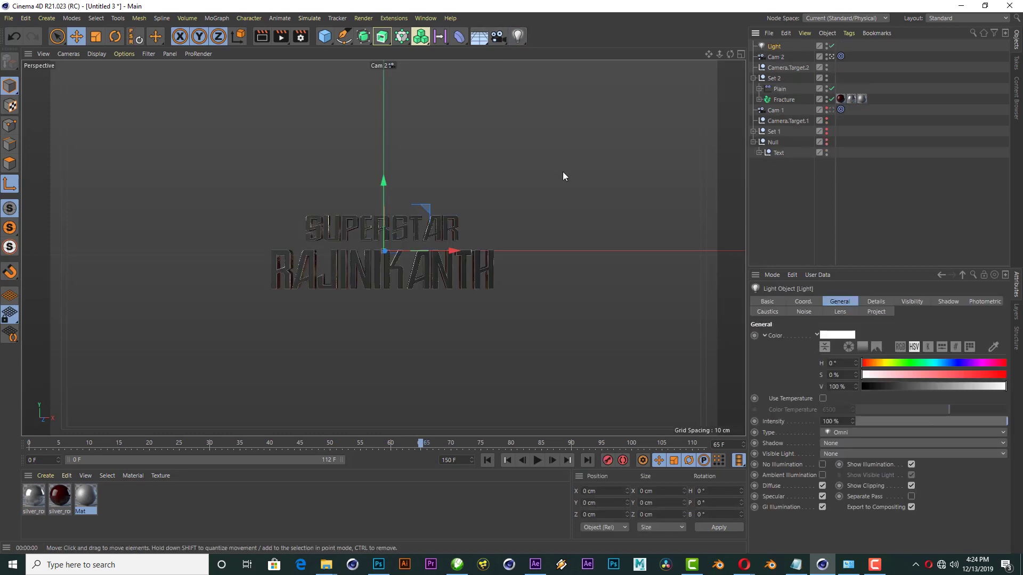
pyautogui.click(875, 302)
pyautogui.click(855, 407)
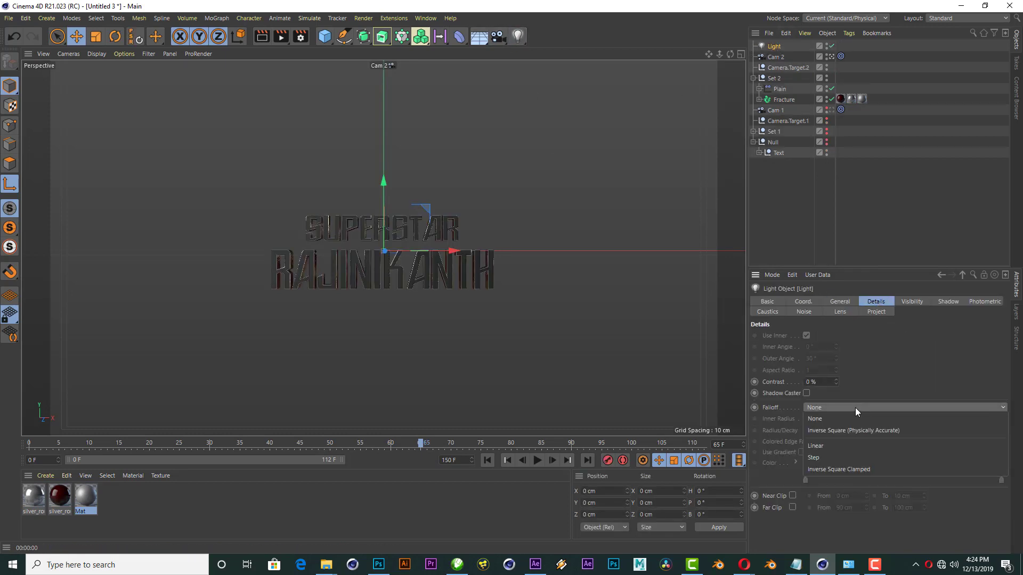
pyautogui.click(835, 365)
# Step: Position the light above the title in the Right view and render to check the lighting
pyautogui.click(740, 54)
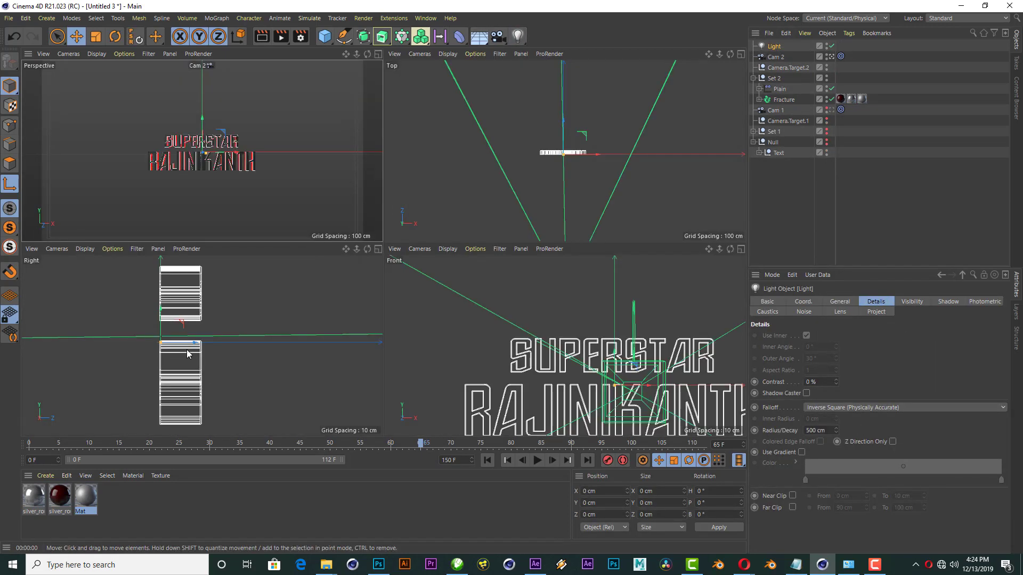
pyautogui.scroll(-3, 221, 346)
pyautogui.scroll(1, 229, 337)
pyautogui.moveTo(267, 340); pyautogui.dragTo(226, 329)
pyautogui.hotkey('ctrl', 'z')
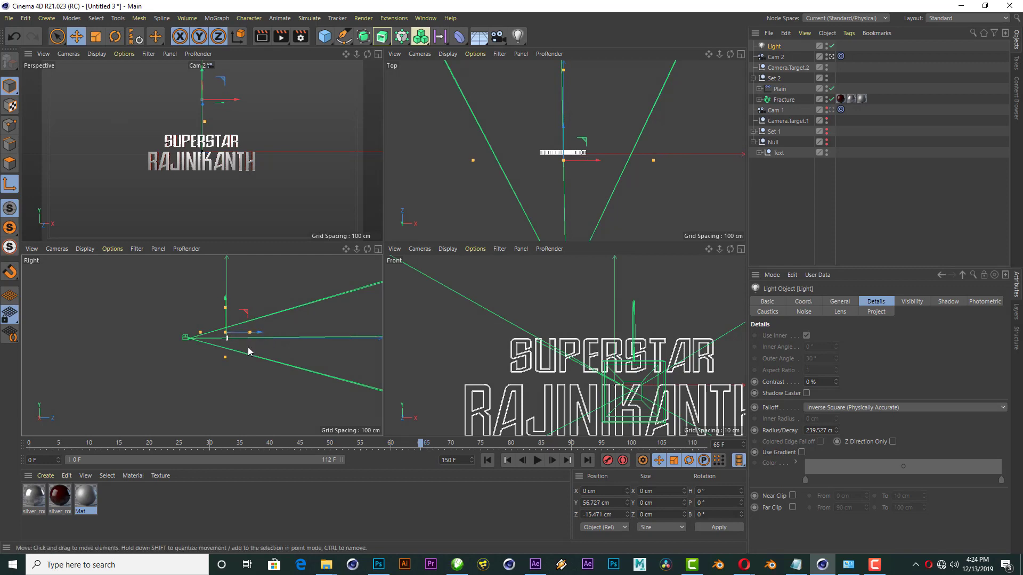
pyautogui.click(377, 54)
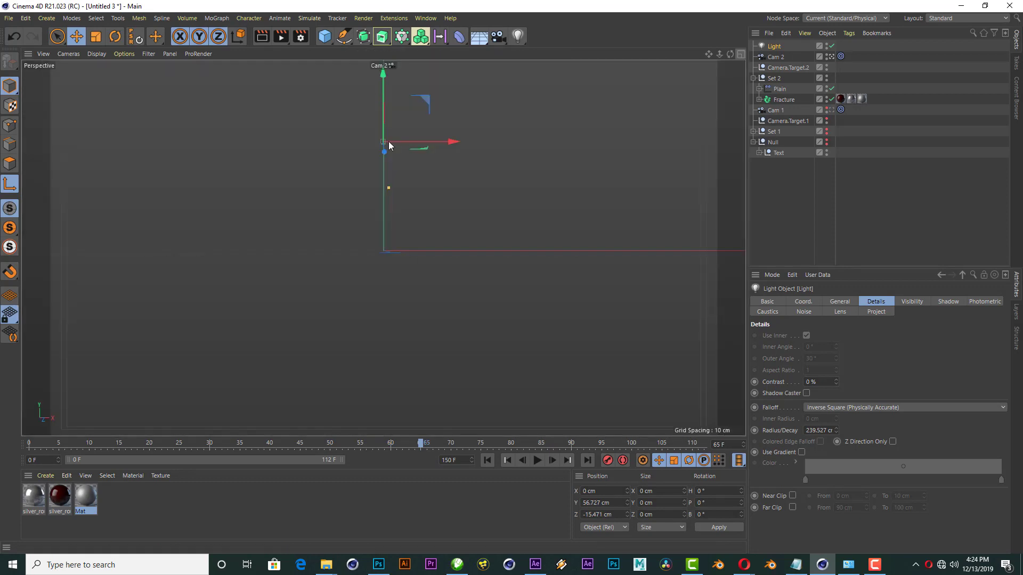
pyautogui.click(261, 39)
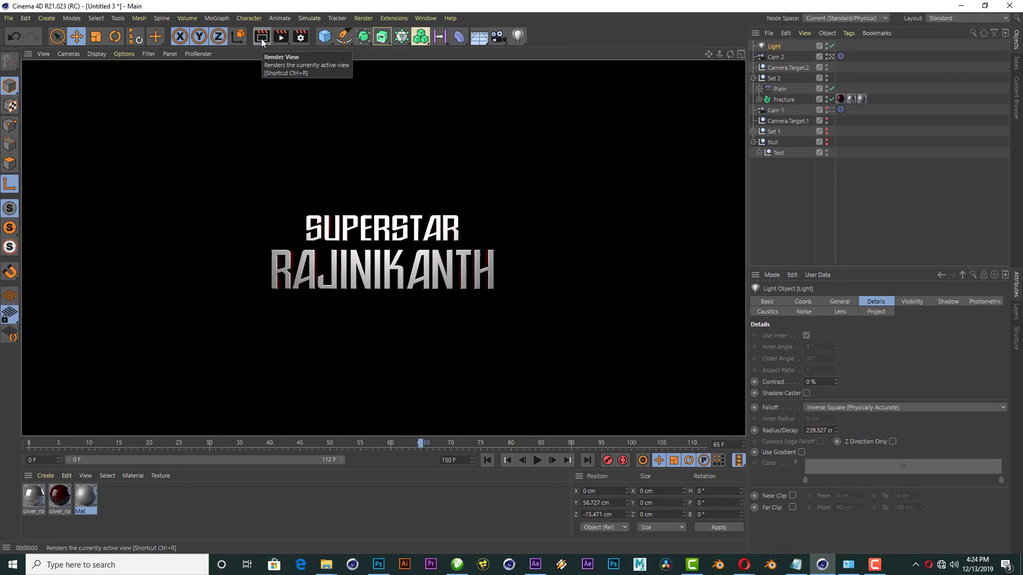
pyautogui.click(778, 48)
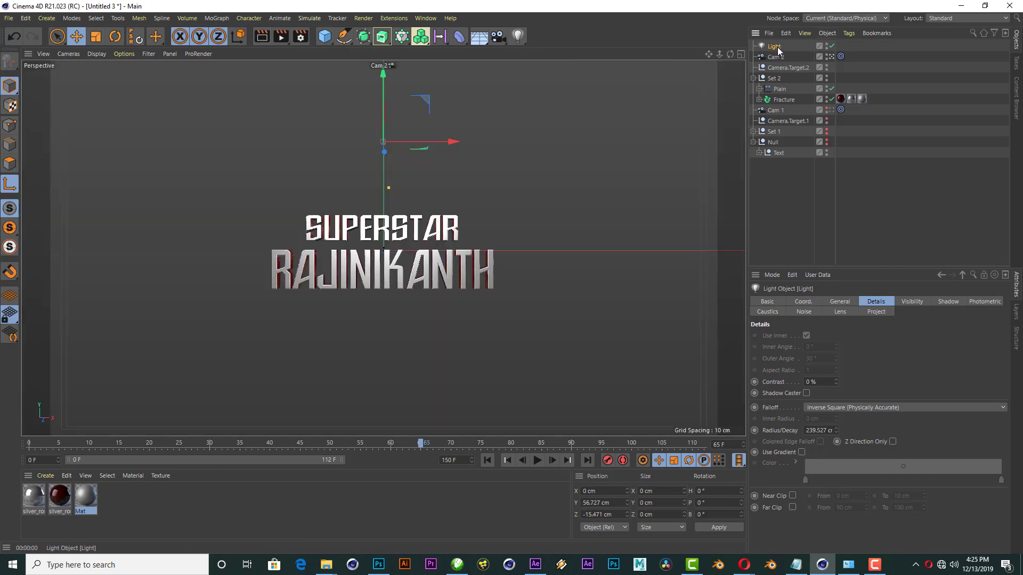
# Step: Duplicate the light as Light.1 and move it along Z to 35.129 cm in the Right view
pyautogui.keyDown('ctrl'); pyautogui.moveTo(776, 55); pyautogui.dragTo(776, 60); pyautogui.keyUp('ctrl')
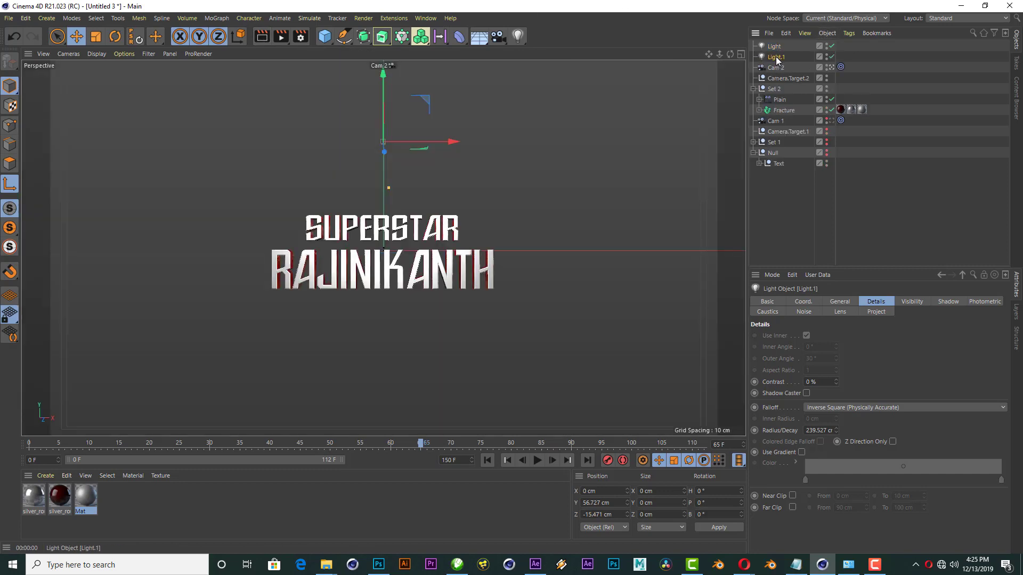
pyautogui.click(741, 54)
pyautogui.moveTo(241, 333)
pyautogui.mouseDown()
pyautogui.moveTo(250, 337)
pyautogui.moveTo(237, 329)
pyautogui.mouseUp()
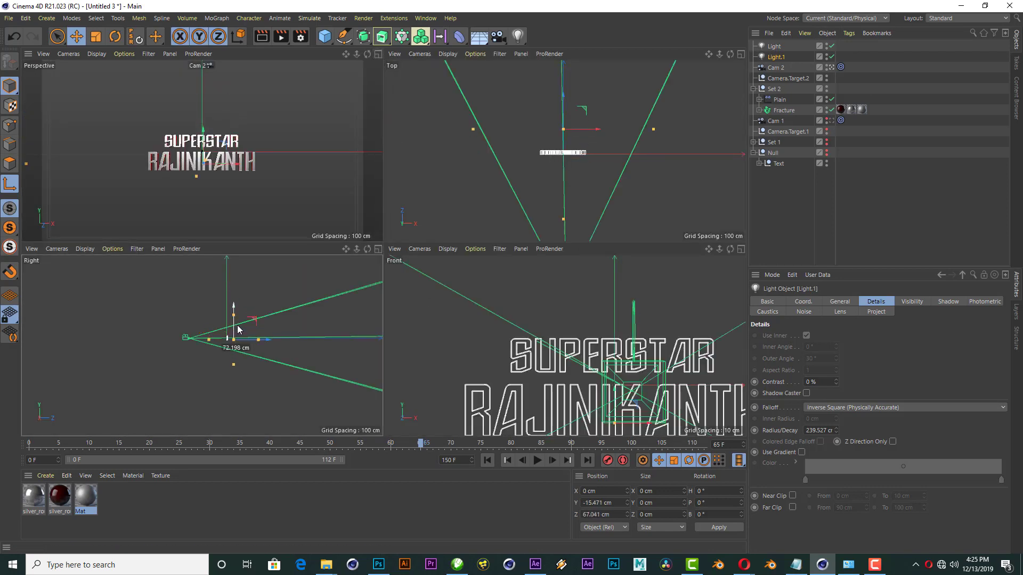
pyautogui.scroll(3, 223, 352)
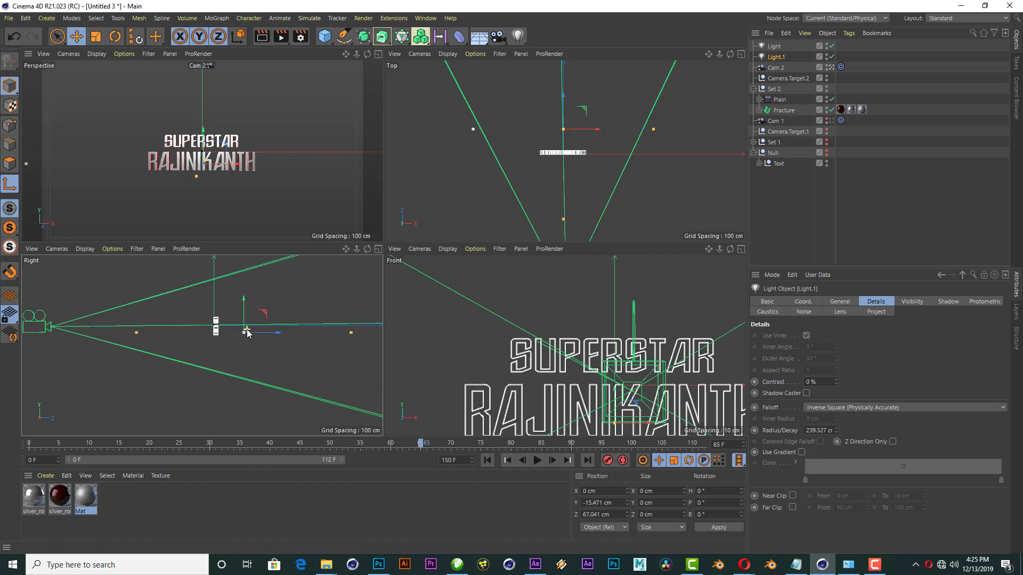
pyautogui.scroll(2, 223, 352)
pyautogui.moveTo(255, 339); pyautogui.dragTo(233, 344)
pyautogui.scroll(2, 221, 172)
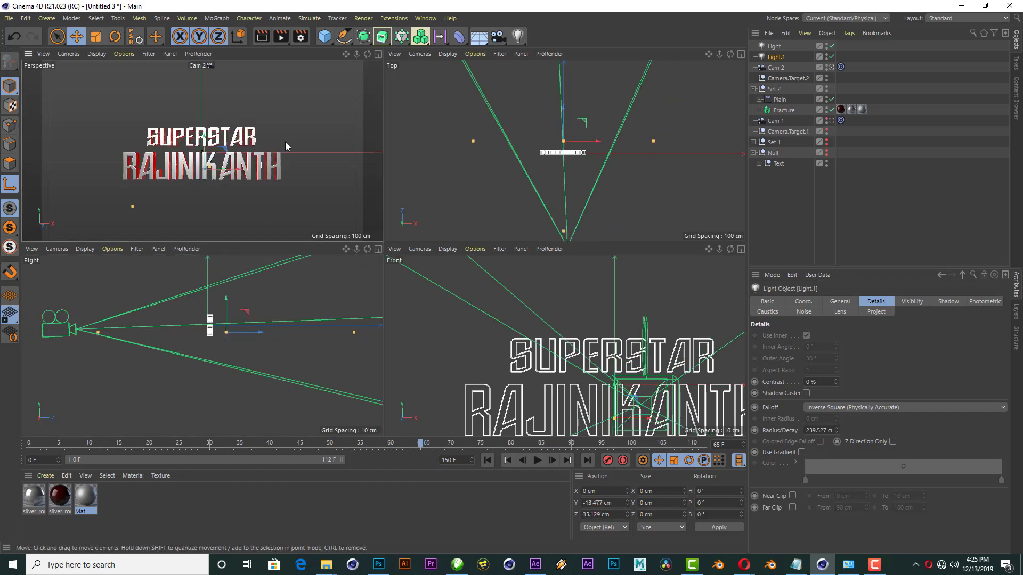
pyautogui.scroll(-3, 311, 114)
# Step: Render to check both lights, then raise Light.1 up to the title's height
pyautogui.click(377, 54)
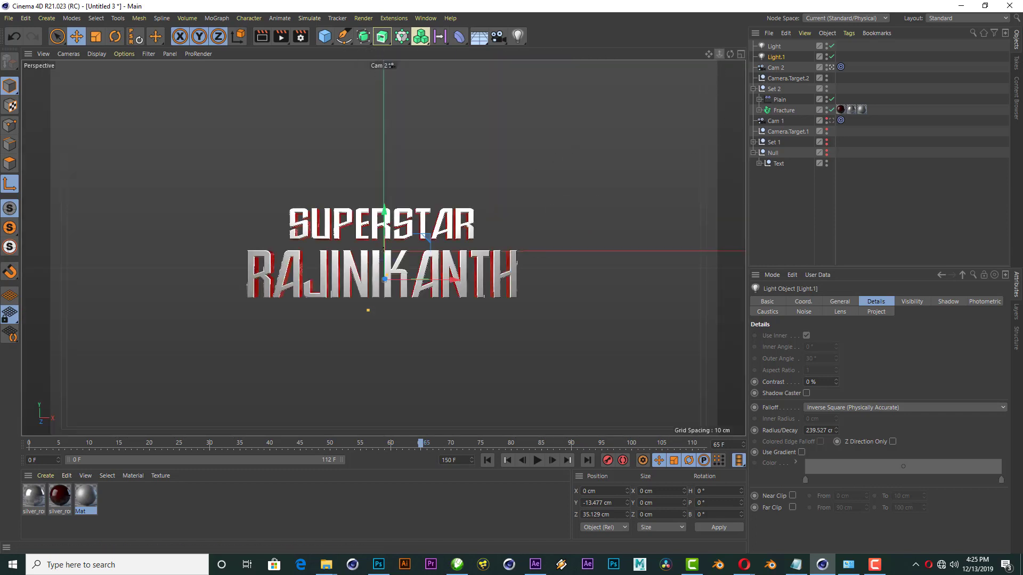
pyautogui.scroll(-2, 717, 66)
pyautogui.click(266, 34)
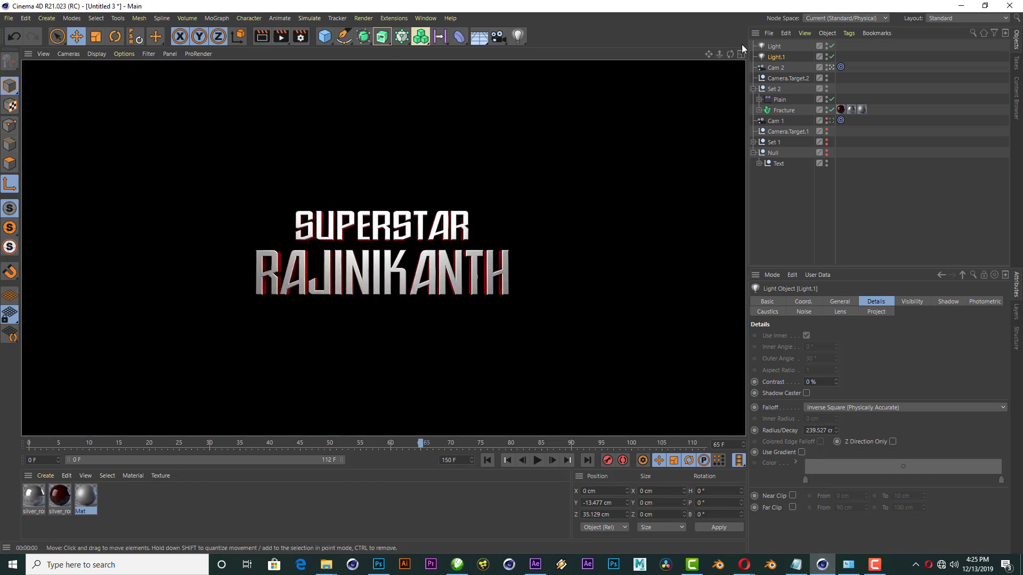
pyautogui.click(771, 57)
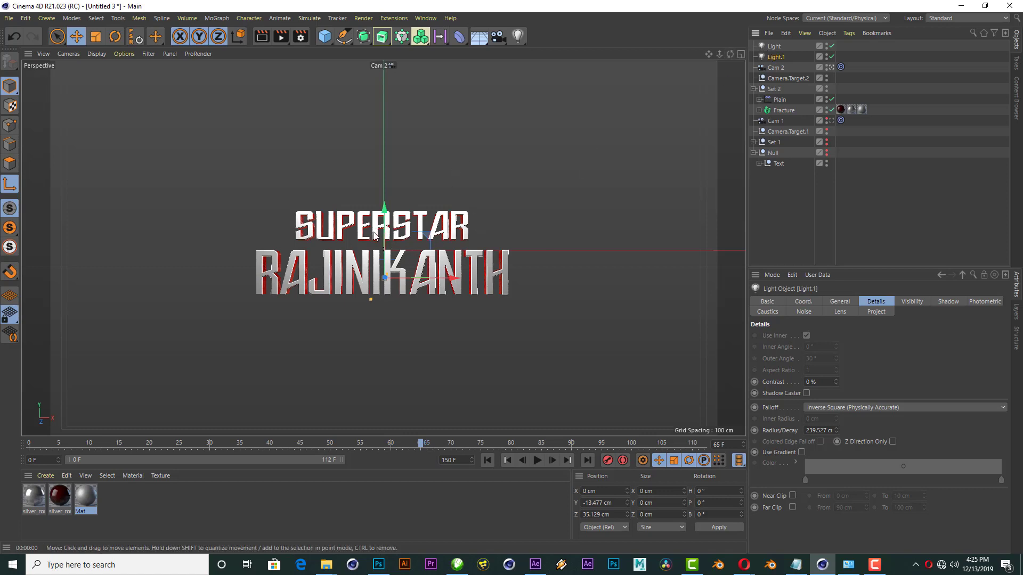
pyautogui.moveTo(374, 234); pyautogui.dragTo(391, 211)
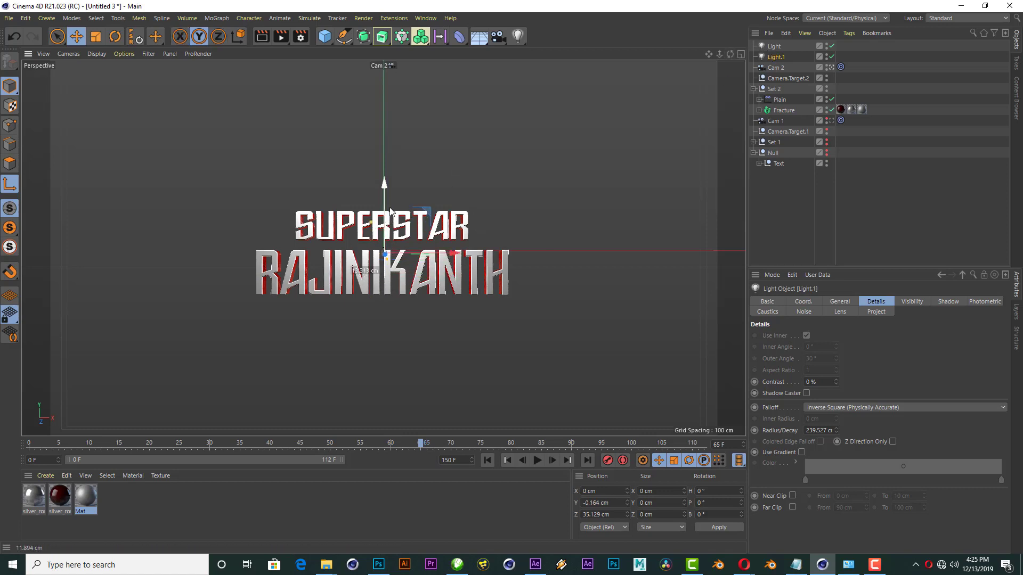
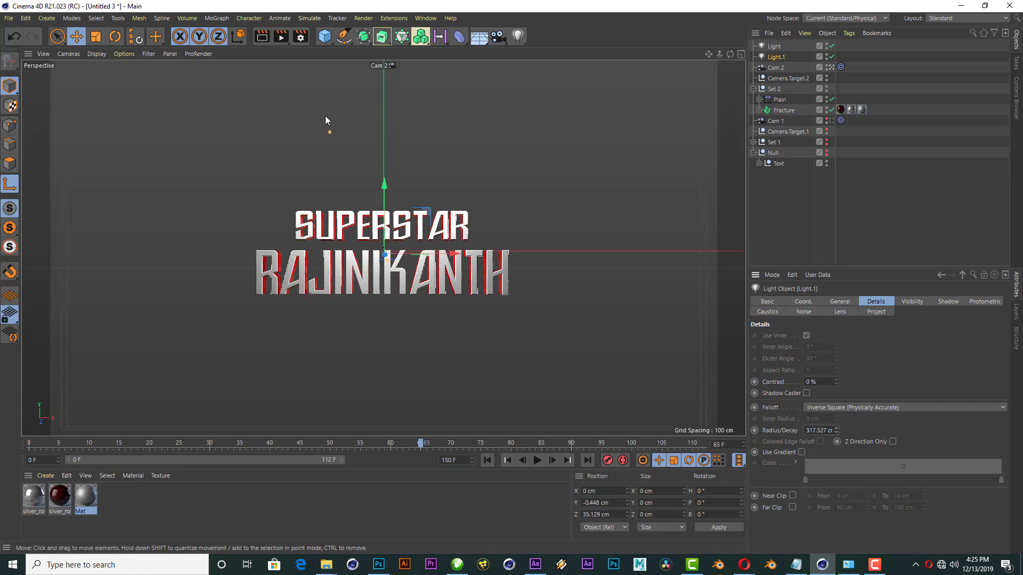
# Step: Preview-render the viewport and play back the fracture animation from frame 0
pyautogui.click(260, 37)
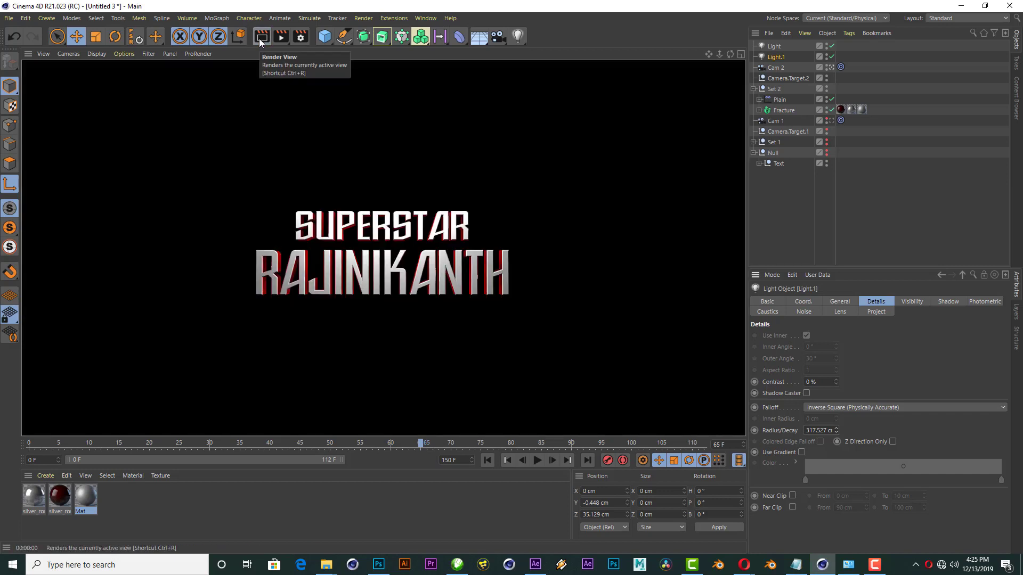
pyautogui.click(487, 460)
pyautogui.click(538, 461)
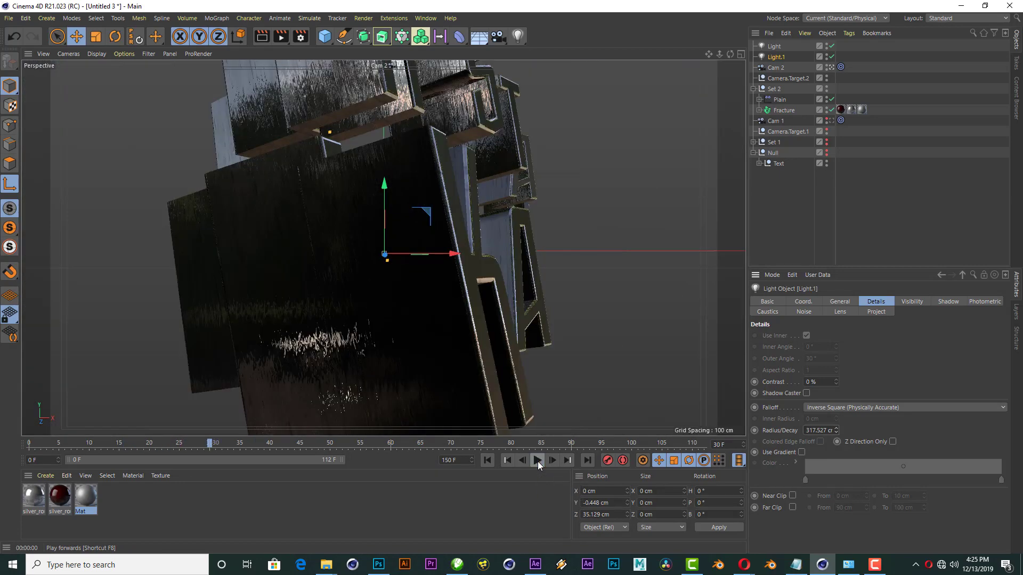
pyautogui.click(262, 37)
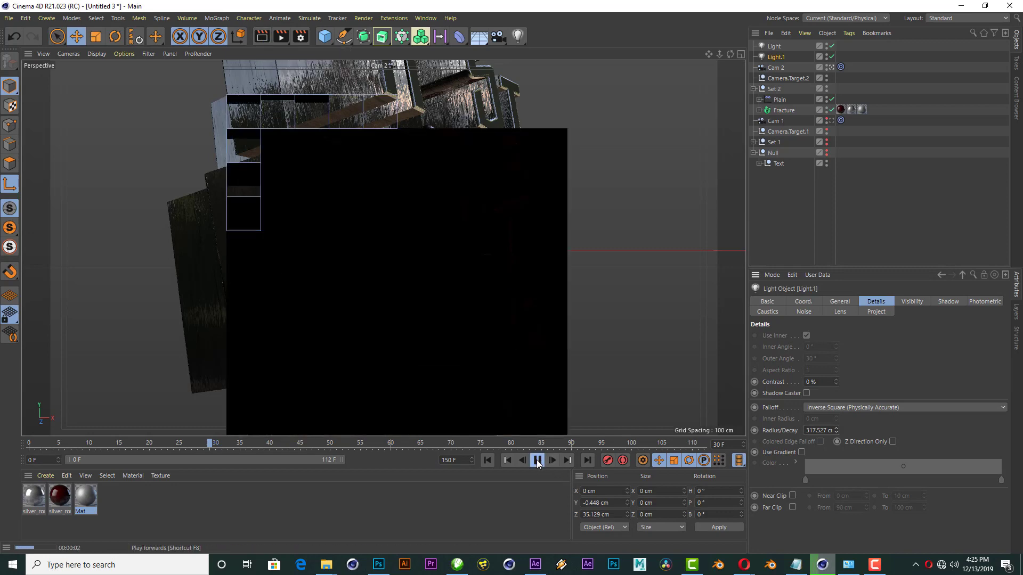
pyautogui.click(537, 462)
pyautogui.click(537, 461)
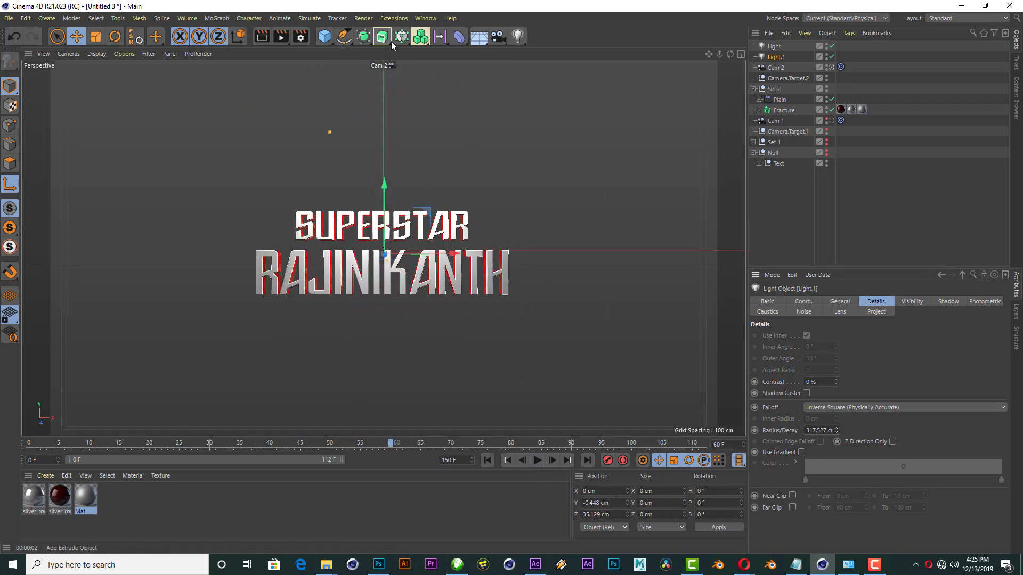
# Step: Load the HDR Studio Rig from the GSG HDRI Studio Pack with its floor and background off
pyautogui.click(427, 20)
pyautogui.click(459, 77)
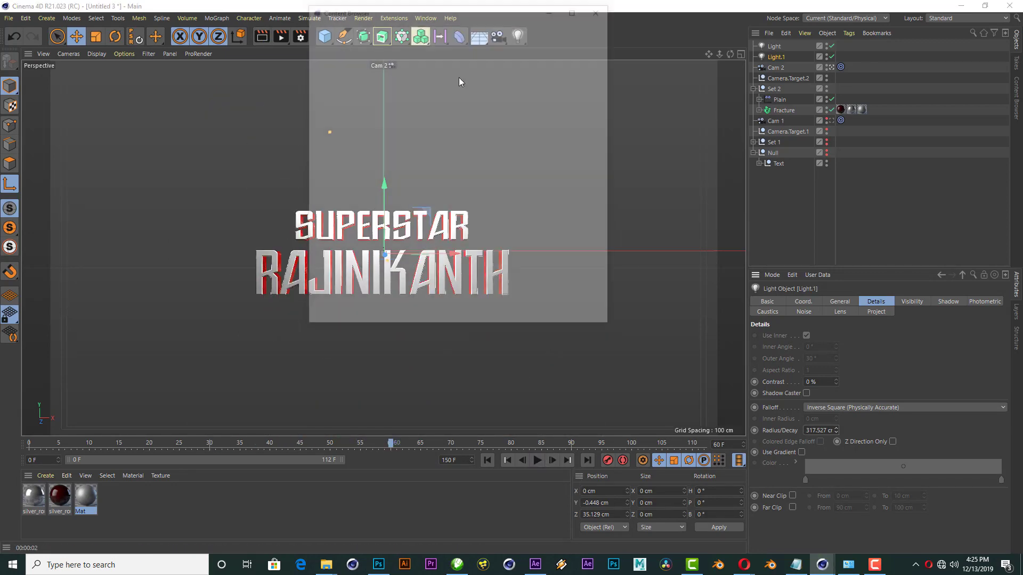
pyautogui.click(372, 166)
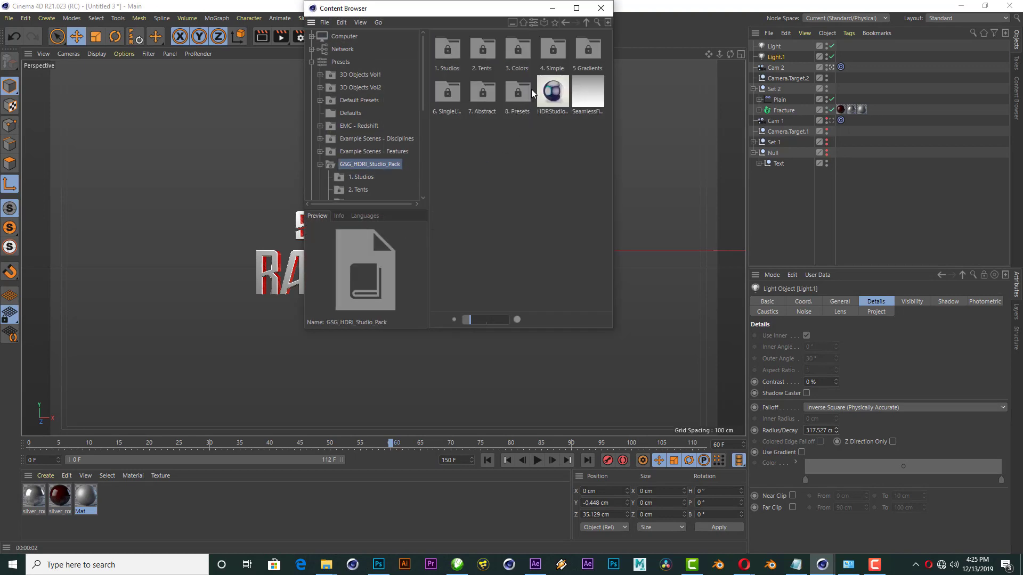
pyautogui.doubleClick(552, 91)
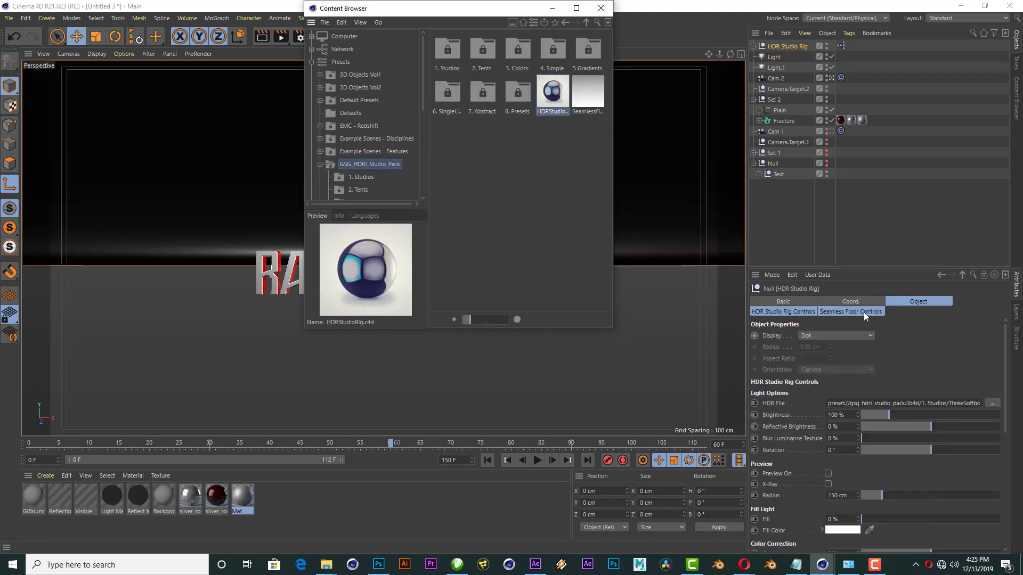
pyautogui.click(841, 312)
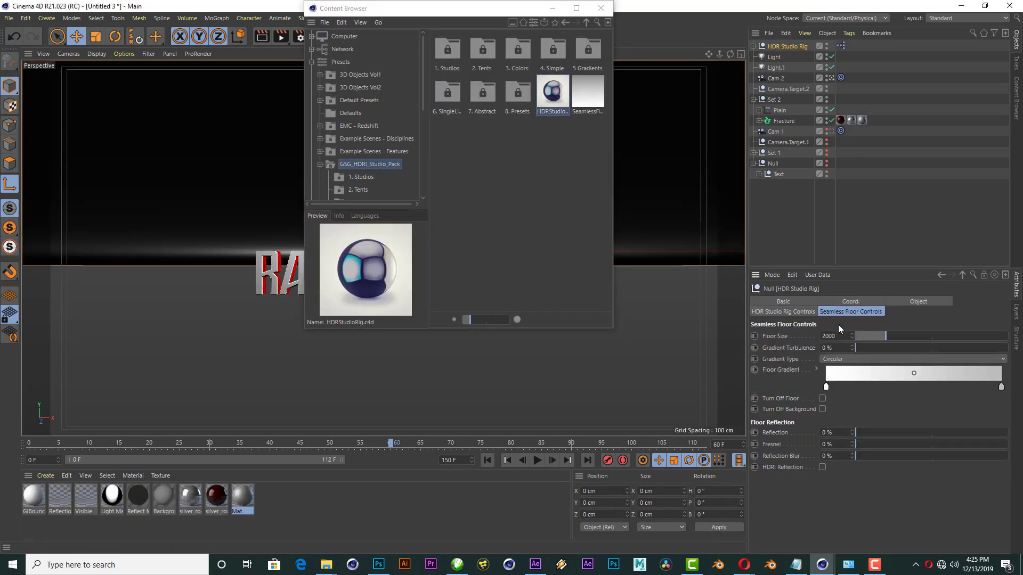
pyautogui.click(822, 398)
pyautogui.click(822, 409)
pyautogui.click(786, 315)
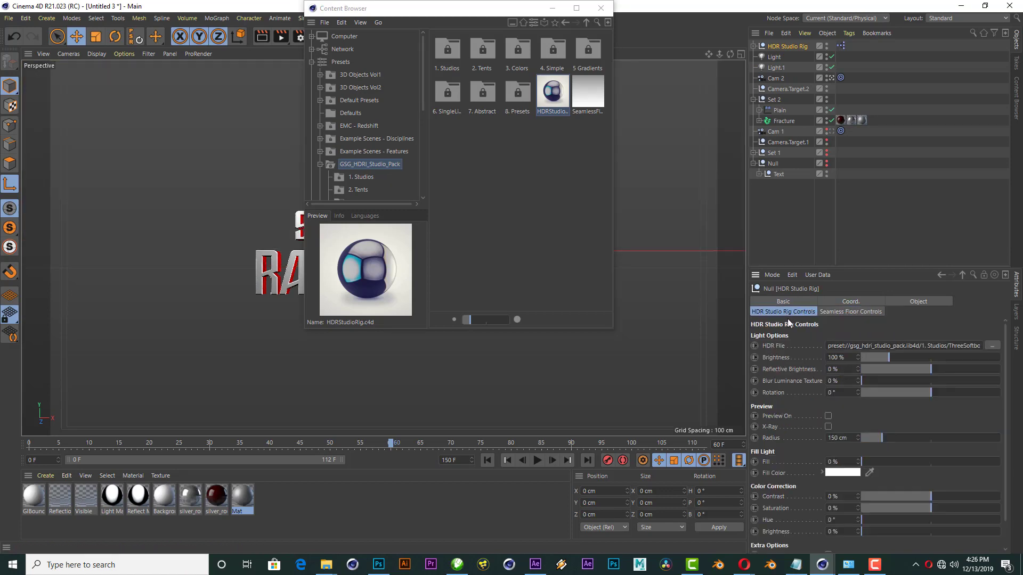
# Step: Assign the TotaStudio HDR to the rig and render the view to check the lighting
pyautogui.doubleClick(446, 49)
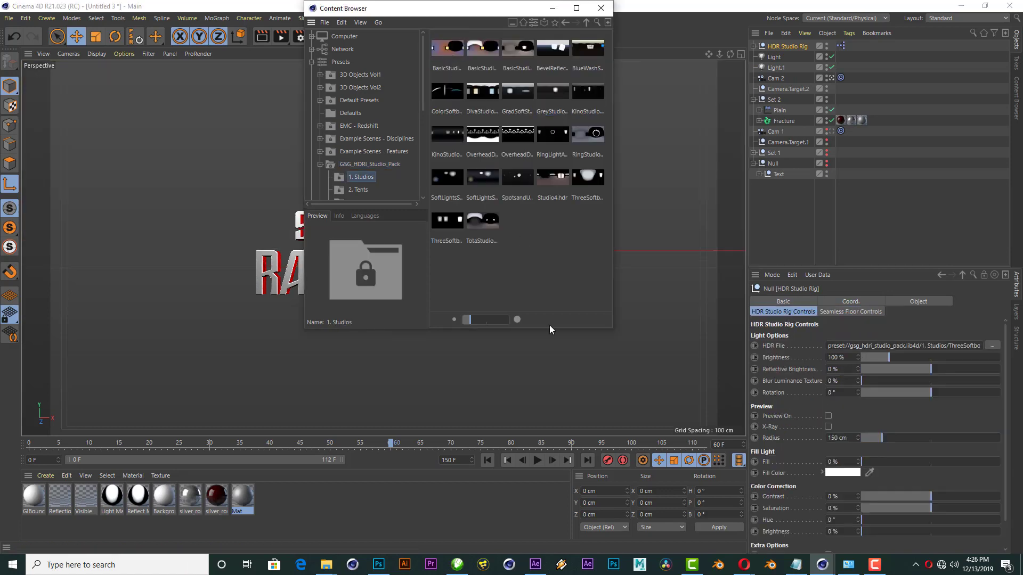
pyautogui.moveTo(489, 223)
pyautogui.mouseDown()
pyautogui.moveTo(855, 319)
pyautogui.moveTo(869, 347)
pyautogui.mouseUp()
pyautogui.click(555, 9)
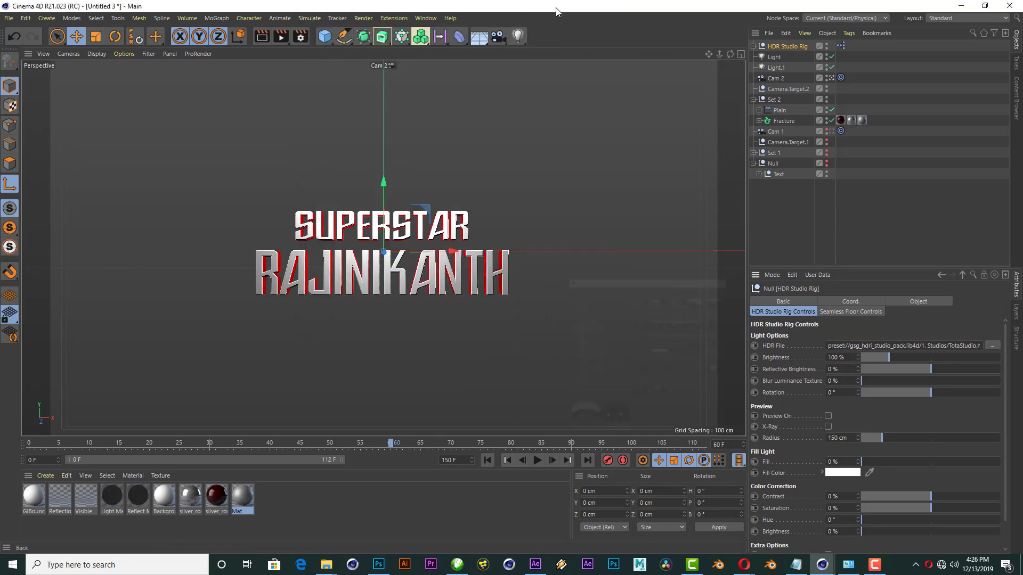
pyautogui.click(263, 37)
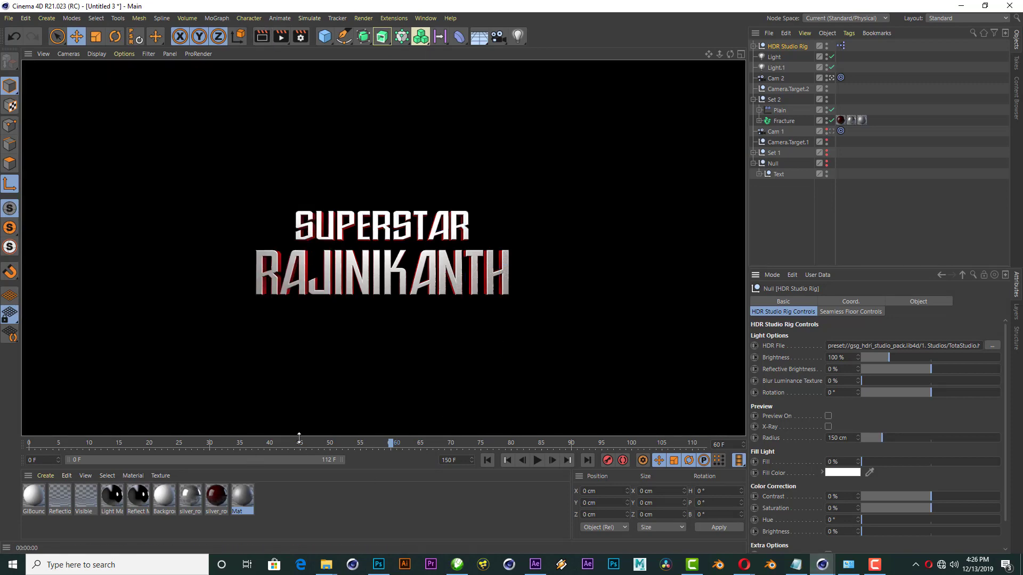
# Step: Rewind and play the fracture animation, stopping at frame 39 with the text breaking apart
pyautogui.click(299, 436)
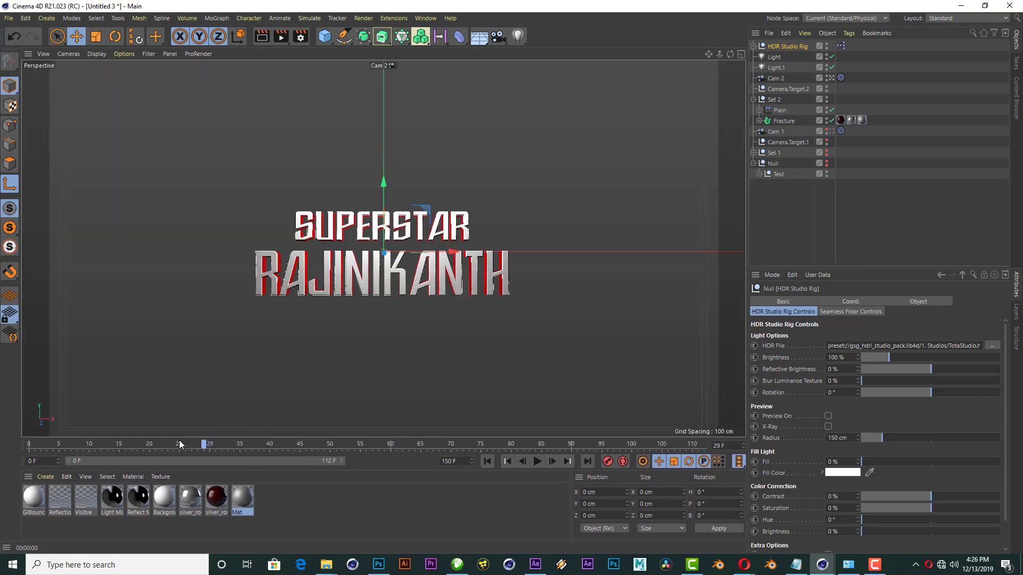
pyautogui.moveTo(179, 444); pyautogui.dragTo(16, 436)
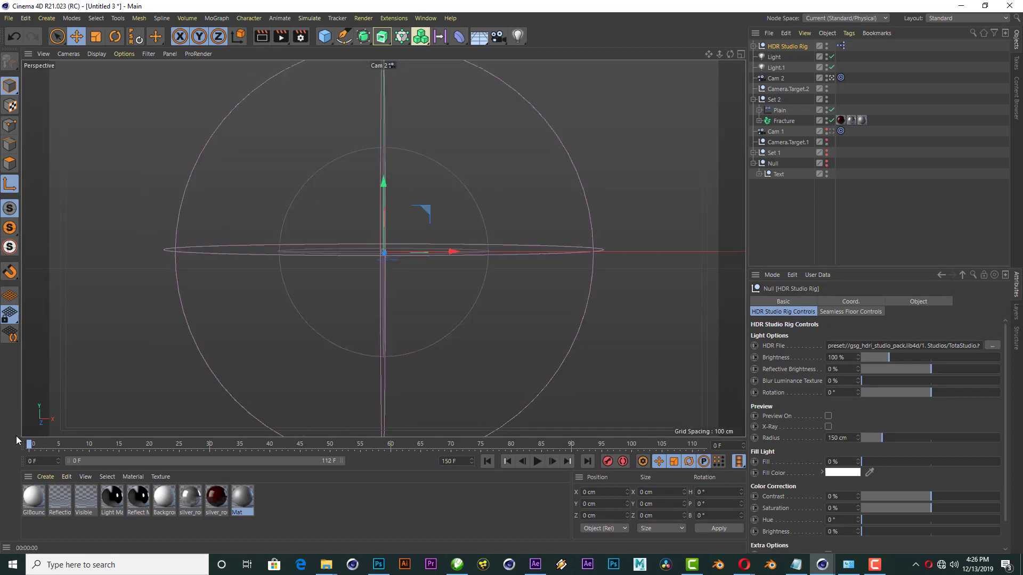
pyautogui.click(538, 463)
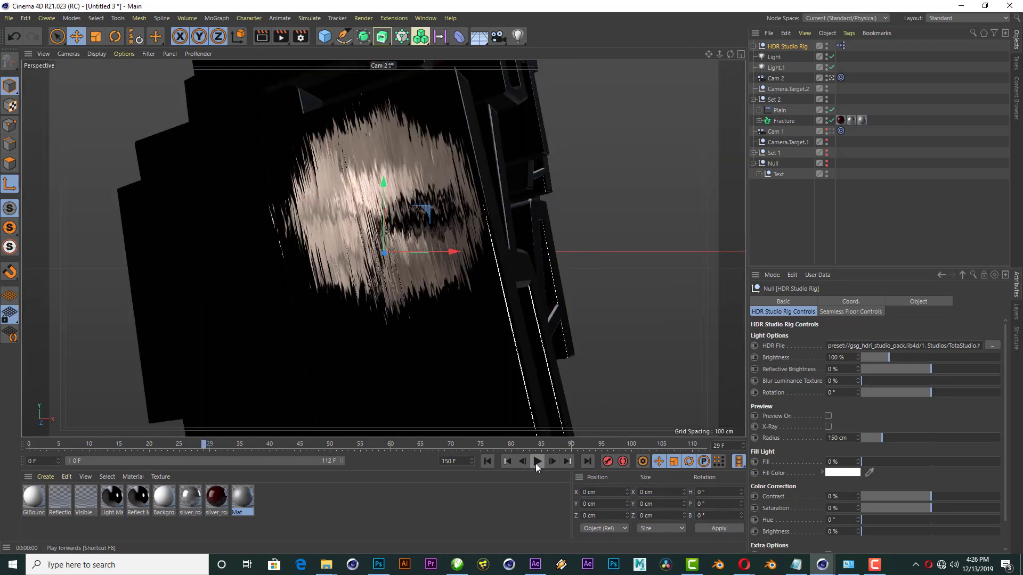
pyautogui.click(537, 461)
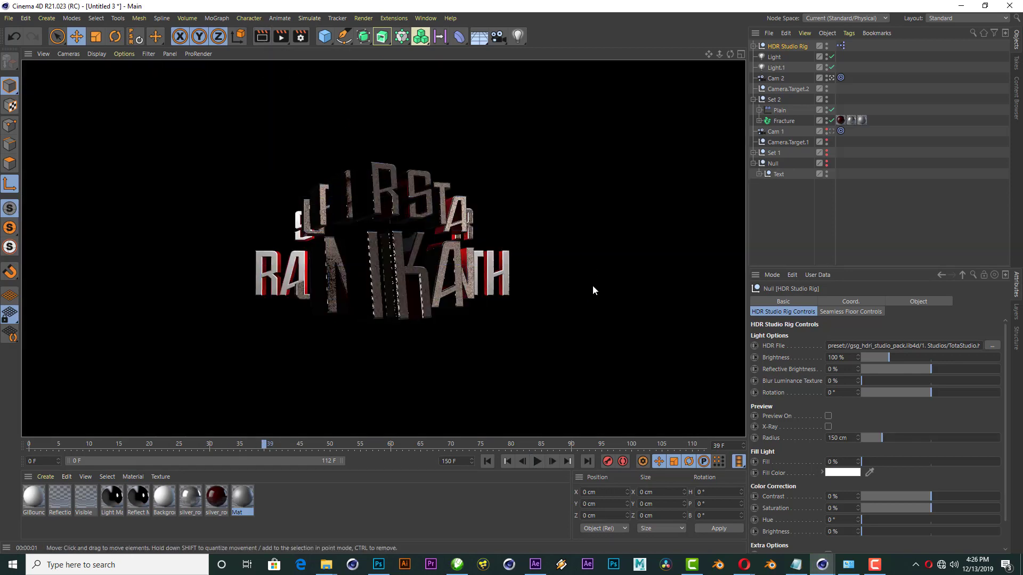
# Step: Select the Light, switch to the four-view layout and frame it in the side views
pyautogui.click(774, 57)
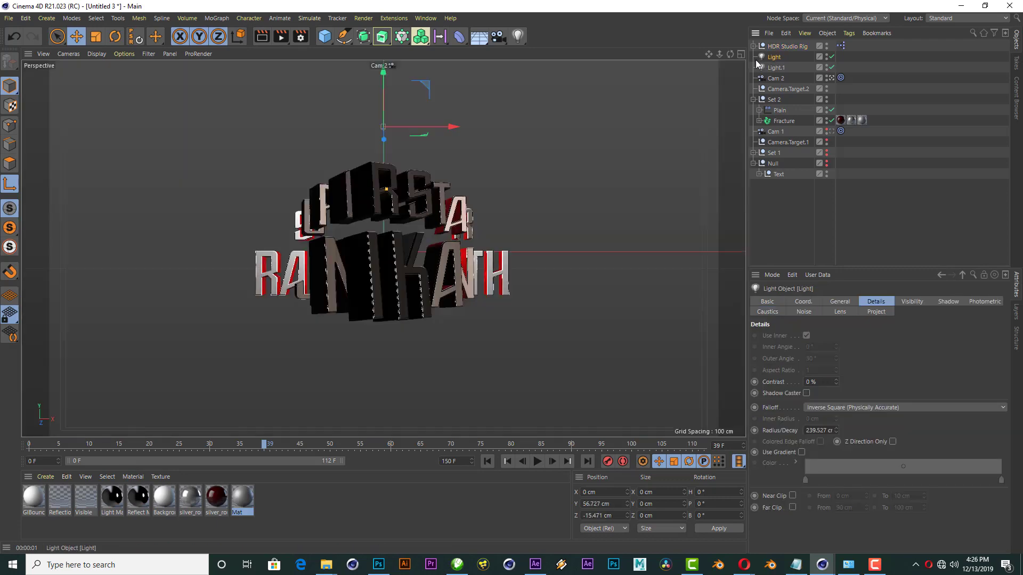
pyautogui.click(741, 53)
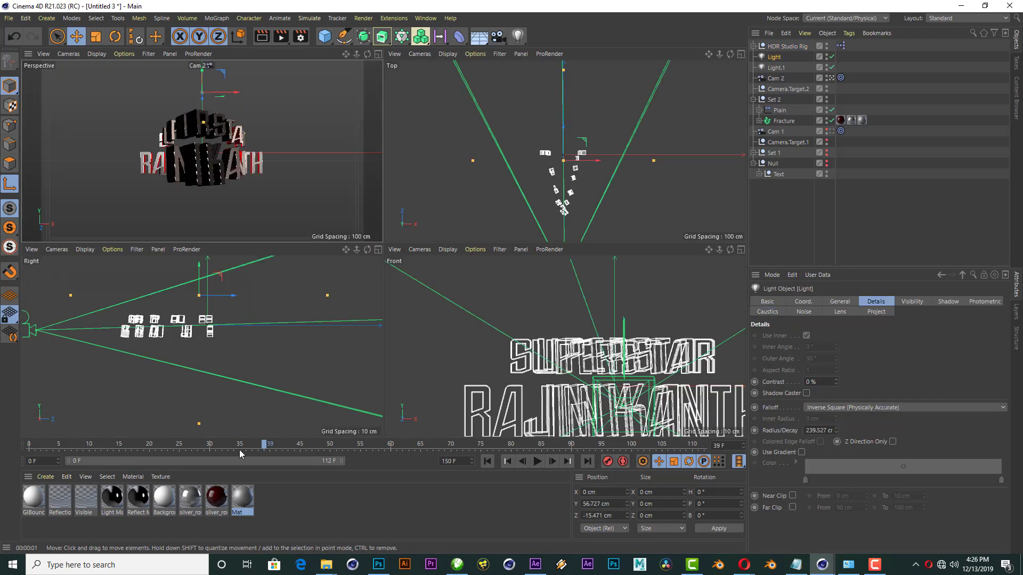
pyautogui.moveTo(265, 447); pyautogui.dragTo(329, 447)
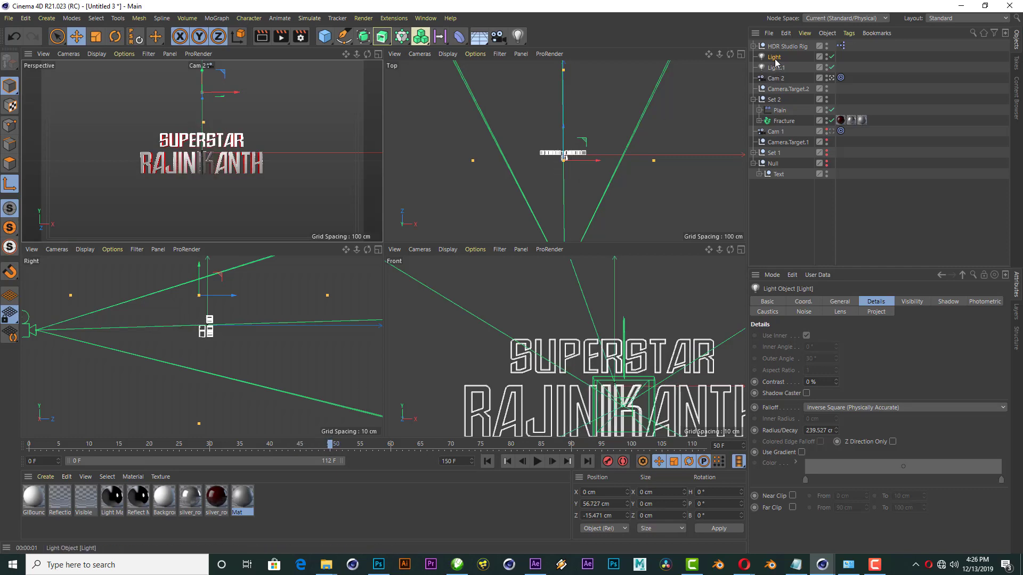
pyautogui.press('h')
pyautogui.scroll(-2, 301, 341)
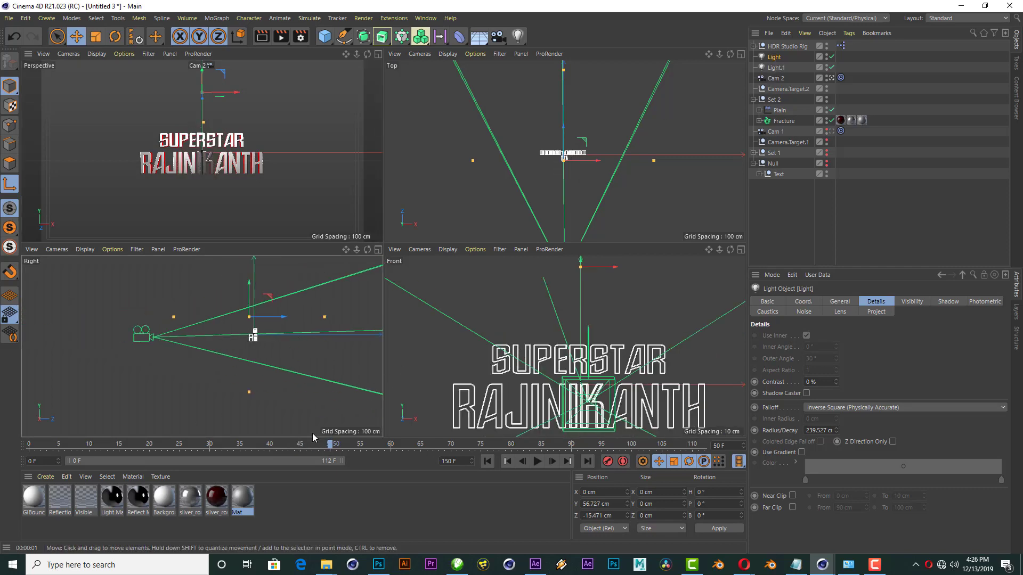
# Step: Pull the Light far back along Z at an earlier frame, then return to frame 0
pyautogui.press('g')
pyautogui.press('g')
pyautogui.press('g')
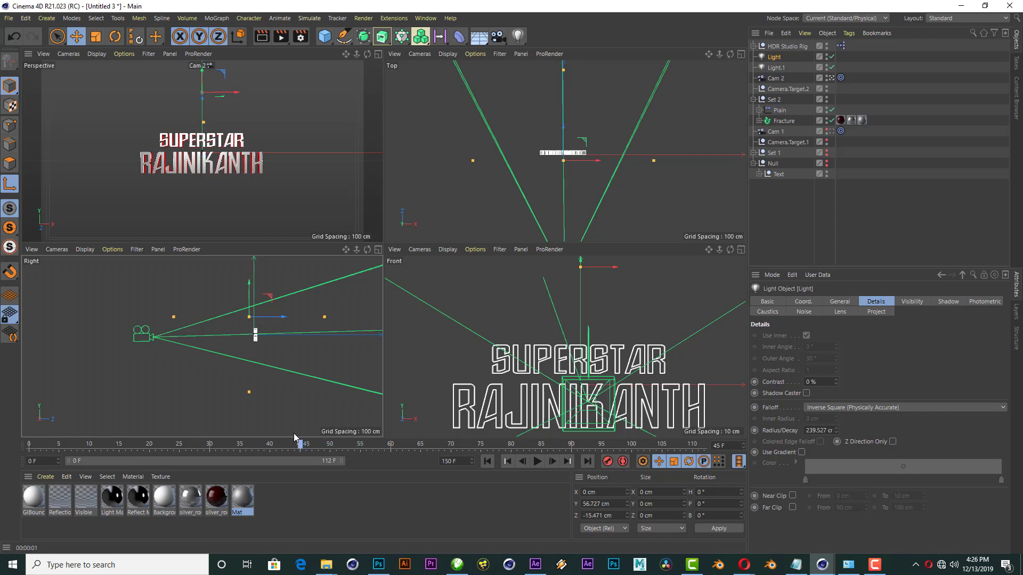
pyautogui.moveTo(257, 433)
pyautogui.mouseDown()
pyautogui.moveTo(148, 430)
pyautogui.moveTo(212, 423)
pyautogui.mouseUp()
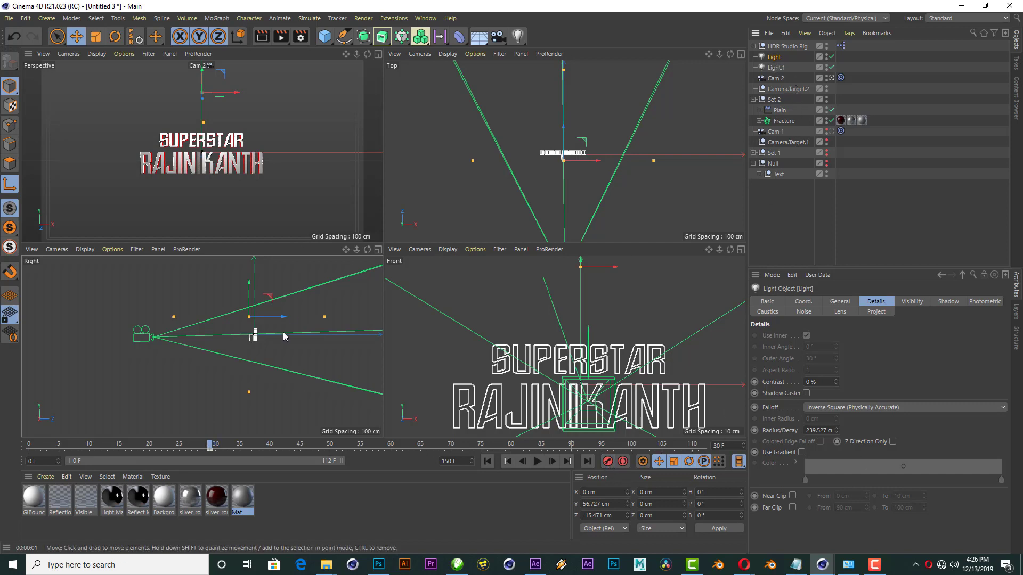
pyautogui.moveTo(282, 318); pyautogui.dragTo(106, 324)
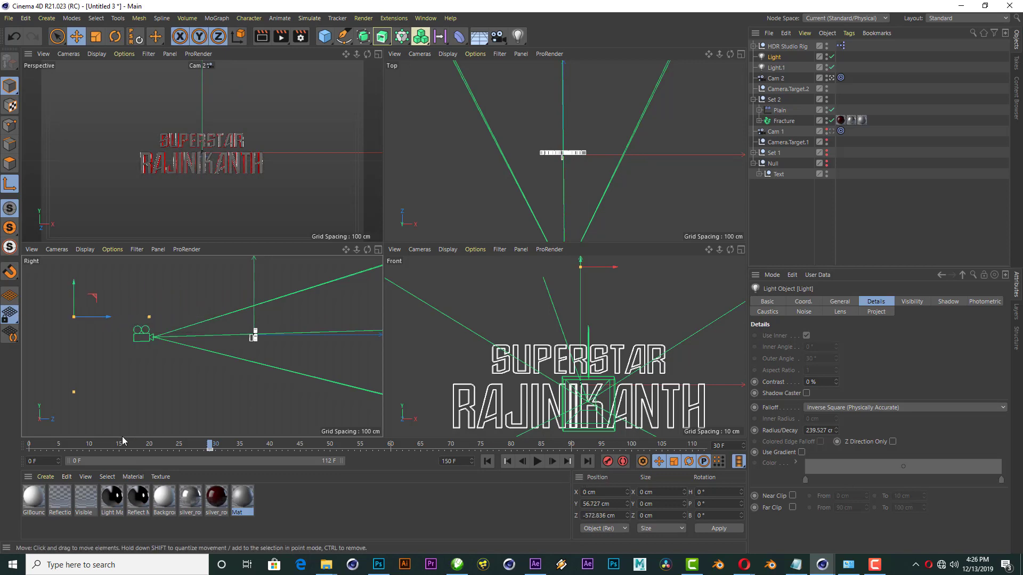
pyautogui.moveTo(123, 449); pyautogui.dragTo(1, 448)
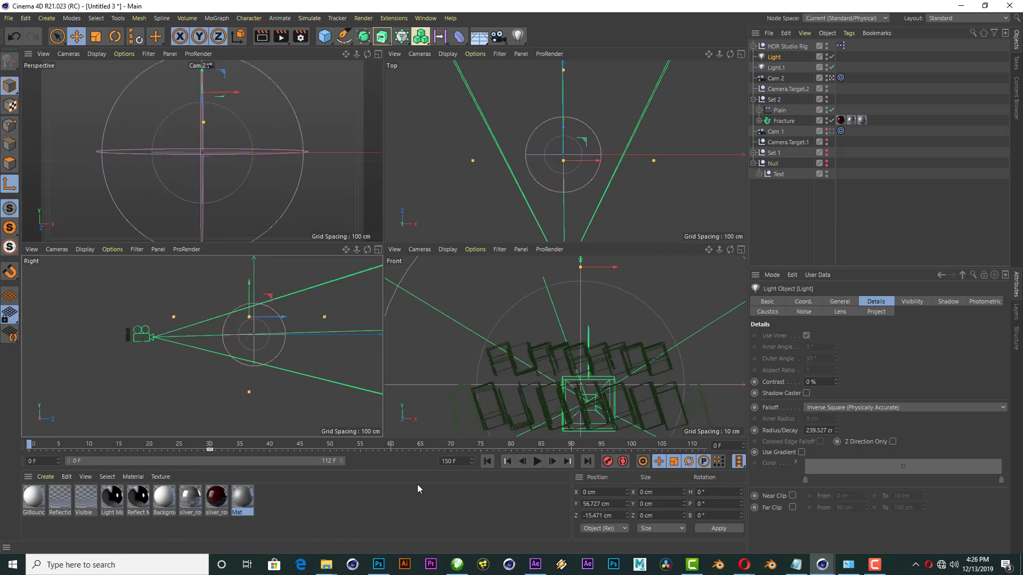
# Step: Animate the Light sliding forward along Z, end keyframe one frame earlier, then maximise Perspective view
pyautogui.moveTo(267, 319); pyautogui.dragTo(100, 328)
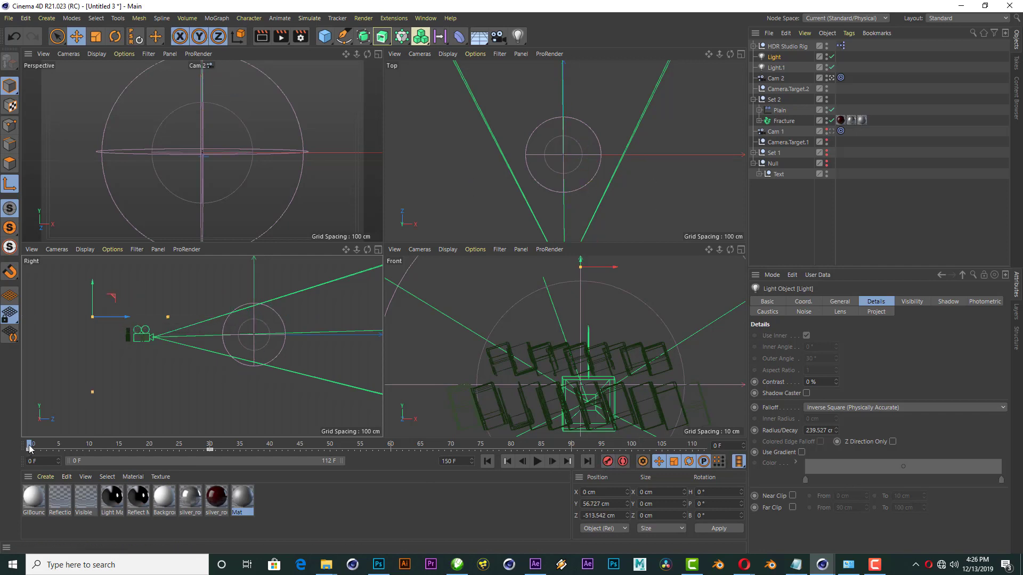
pyautogui.moveTo(29, 445)
pyautogui.mouseDown()
pyautogui.moveTo(215, 423)
pyautogui.moveTo(437, 443)
pyautogui.moveTo(427, 444)
pyautogui.mouseUp()
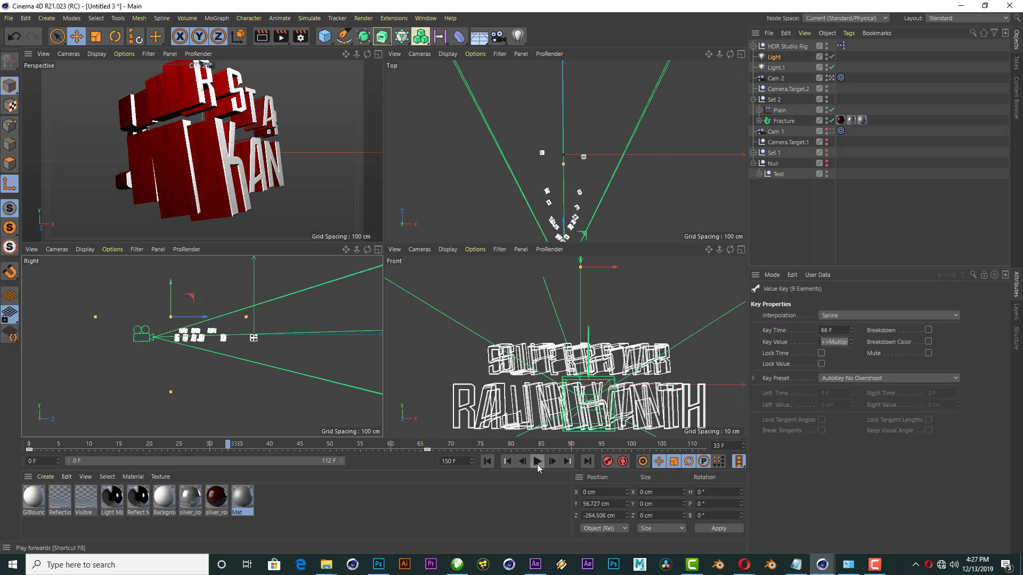
pyautogui.moveTo(258, 442); pyautogui.dragTo(344, 442)
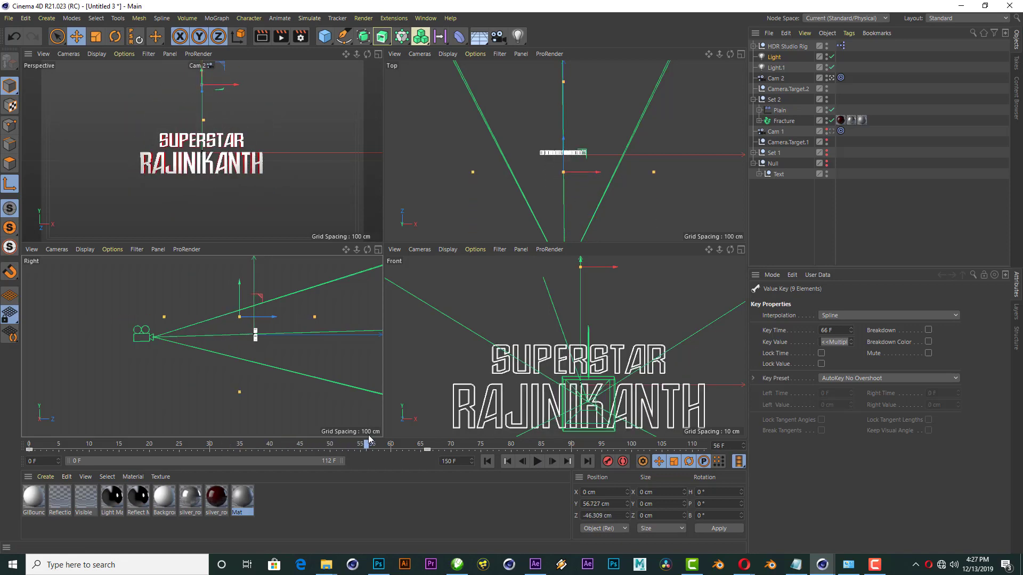
pyautogui.moveTo(345, 441)
pyautogui.mouseDown()
pyautogui.moveTo(142, 436)
pyautogui.moveTo(372, 439)
pyautogui.mouseUp()
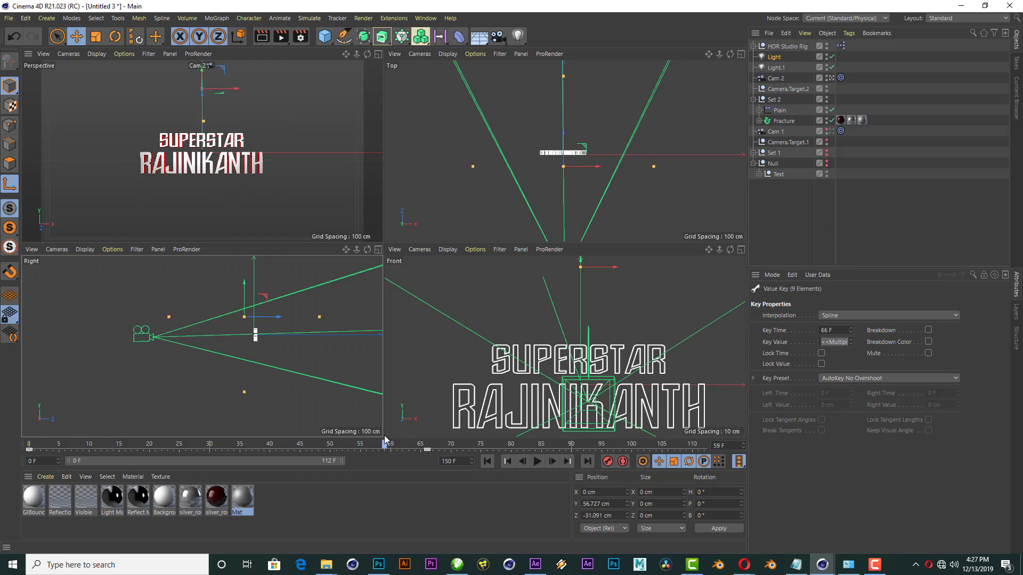
pyautogui.moveTo(427, 452)
pyautogui.mouseDown()
pyautogui.moveTo(41, 445)
pyautogui.moveTo(375, 453)
pyautogui.moveTo(50, 436)
pyautogui.moveTo(230, 429)
pyautogui.moveTo(432, 448)
pyautogui.mouseUp()
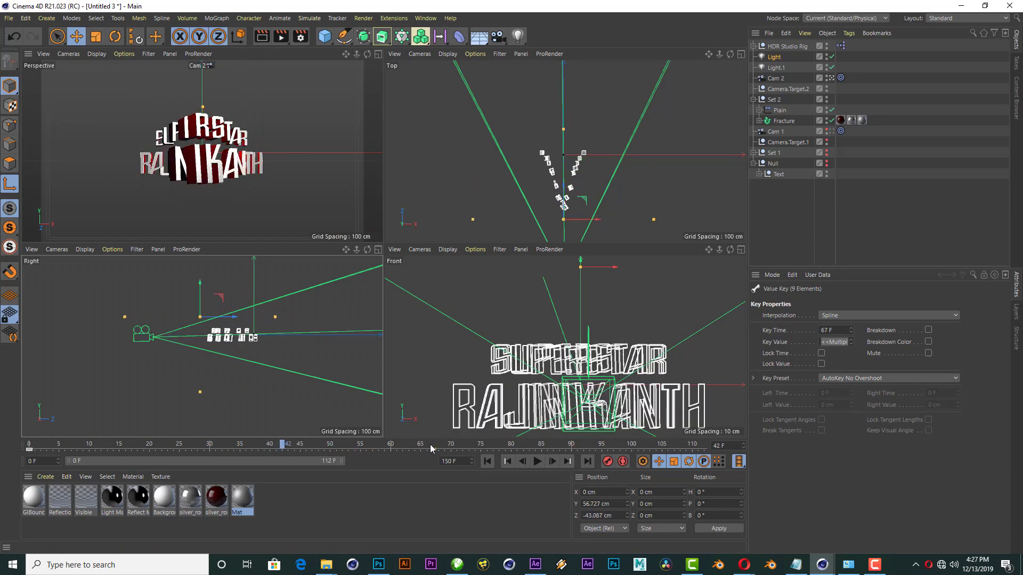
pyautogui.click(378, 54)
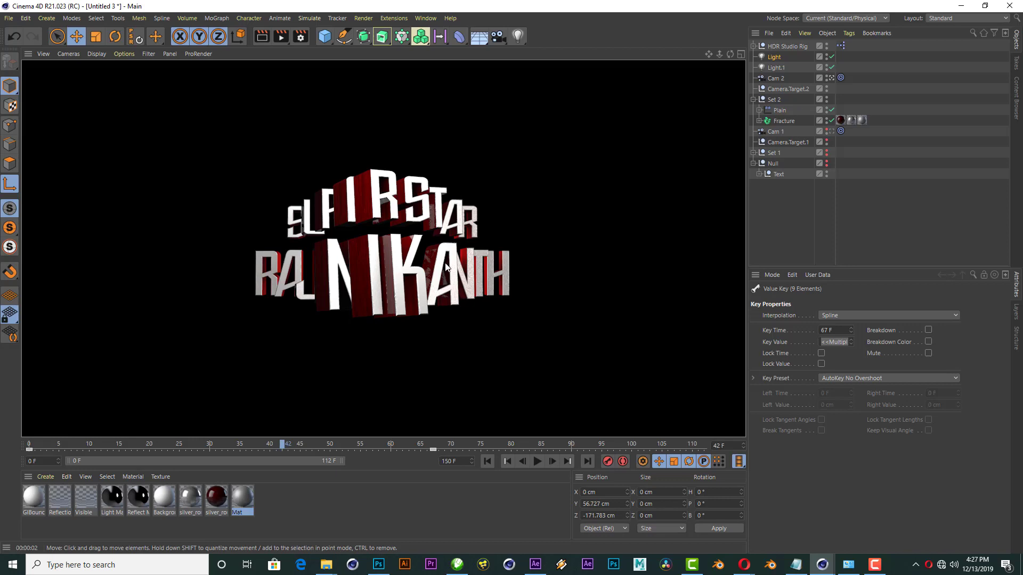
# Step: Show the Plain effector's transform parameters and test an X offset on the pieces
pyautogui.click(778, 110)
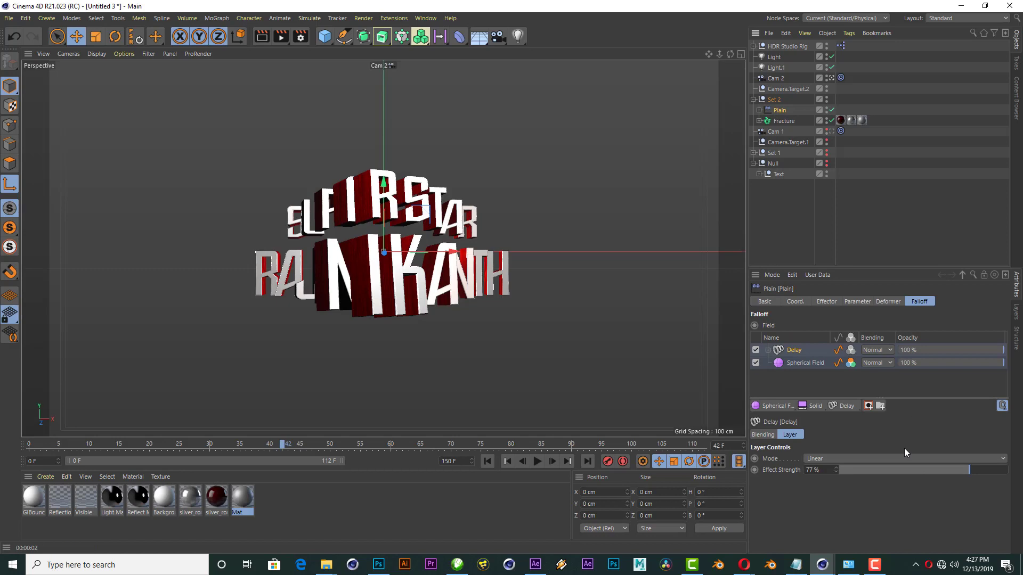
pyautogui.click(857, 303)
pyautogui.moveTo(822, 361); pyautogui.dragTo(835, 345)
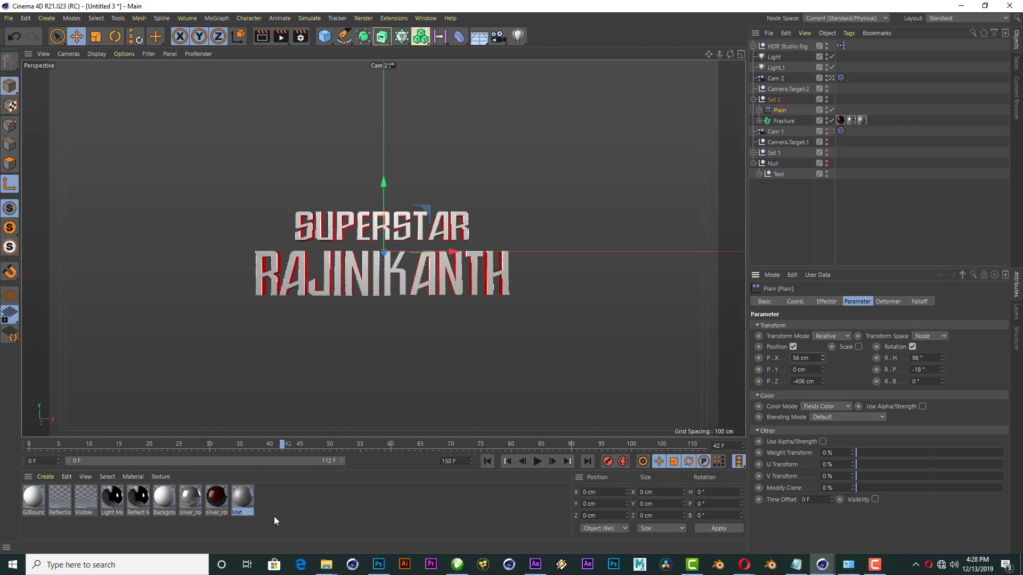
pyautogui.moveTo(175, 438); pyautogui.dragTo(101, 446)
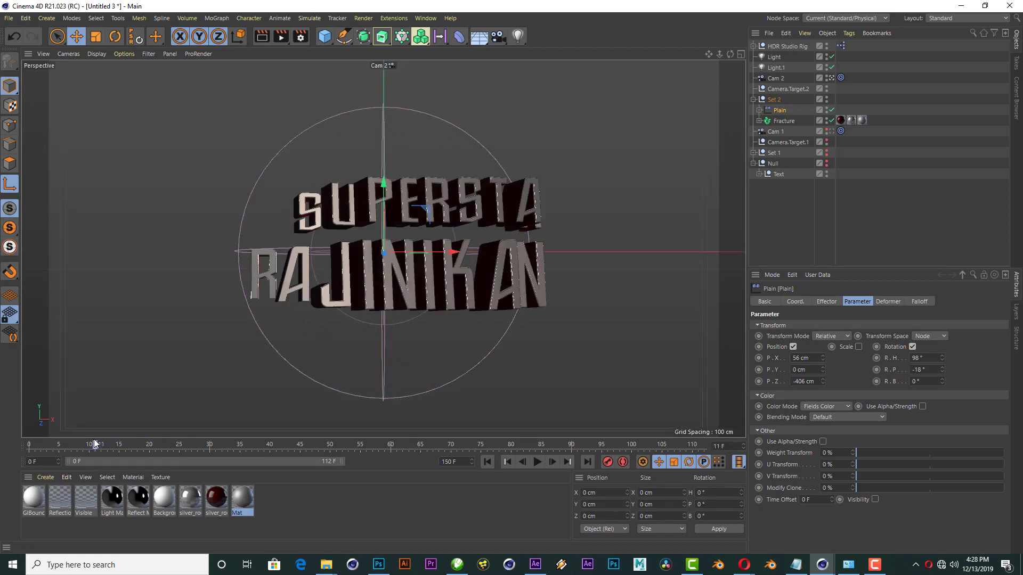
# Step: Set the Plain effector's X position to 0 cm and pitch to 0°
pyautogui.doubleClick(815, 359)
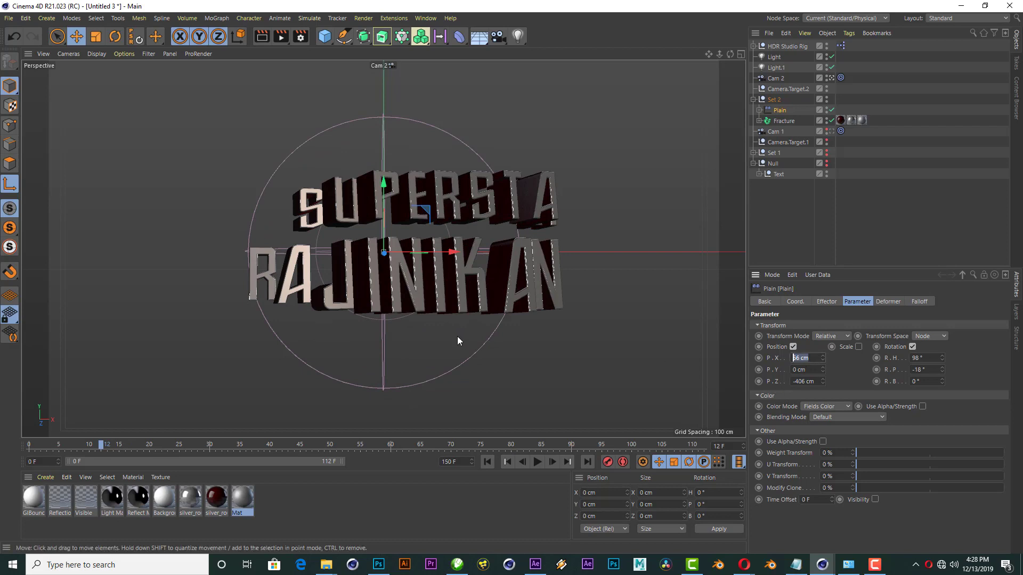
pyautogui.write('0')
pyautogui.press('Return')
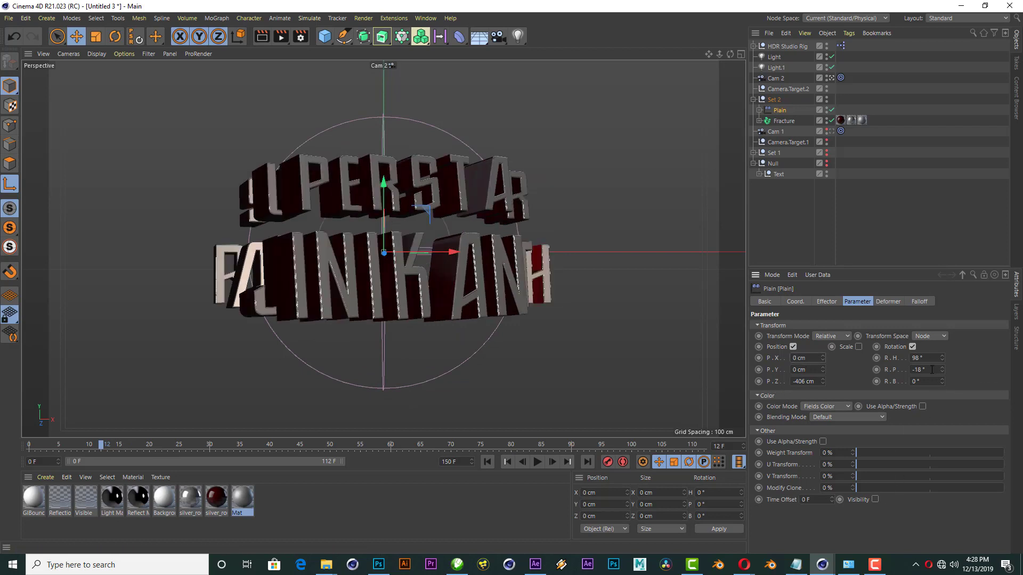
pyautogui.write('0')
pyautogui.press('Return')
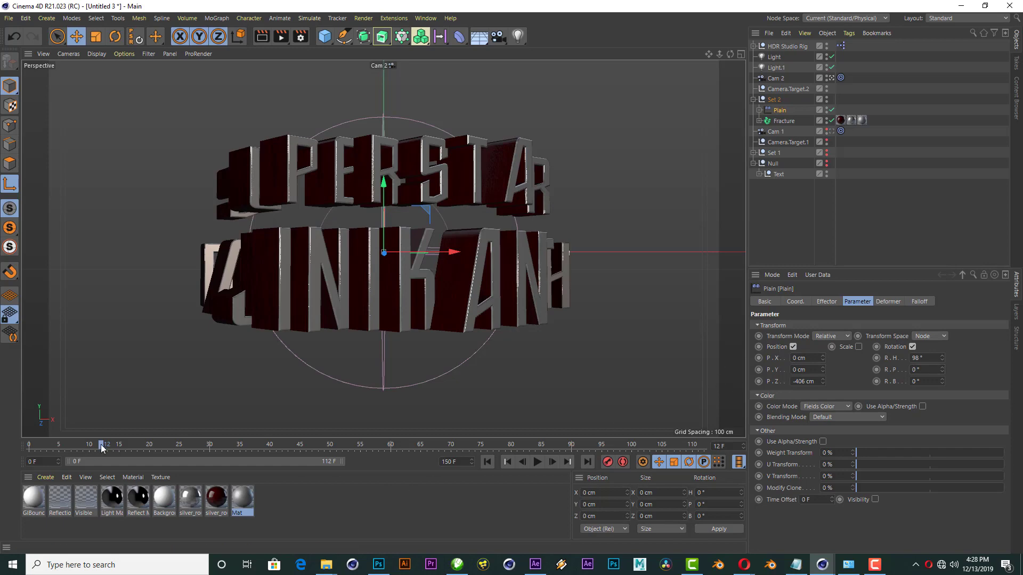
# Step: Set the effector heading to 180° and play back the text assembling
pyautogui.moveTo(100, 444)
pyautogui.mouseDown()
pyautogui.moveTo(299, 418)
pyautogui.moveTo(0, 414)
pyautogui.mouseUp()
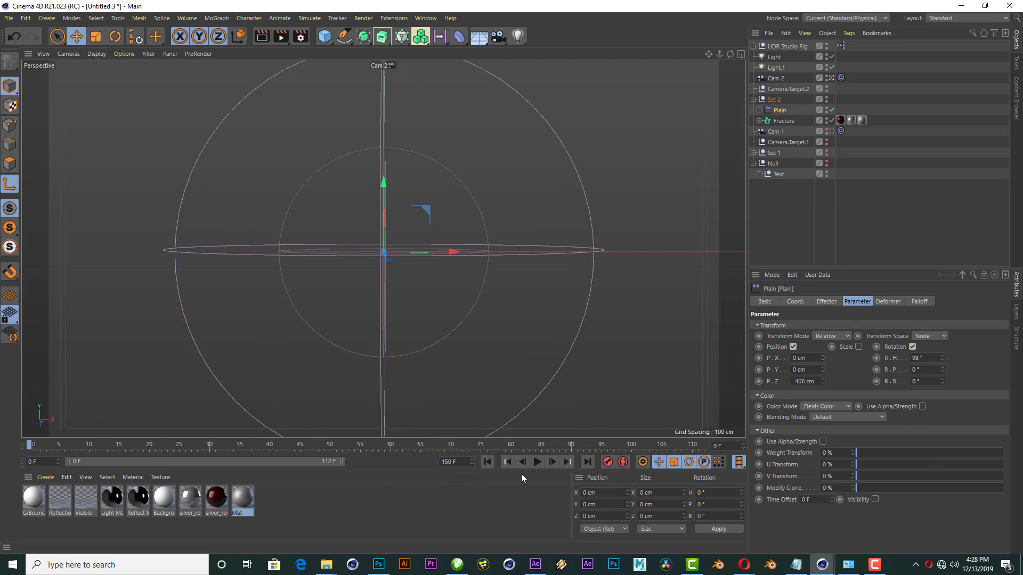
pyautogui.click(537, 462)
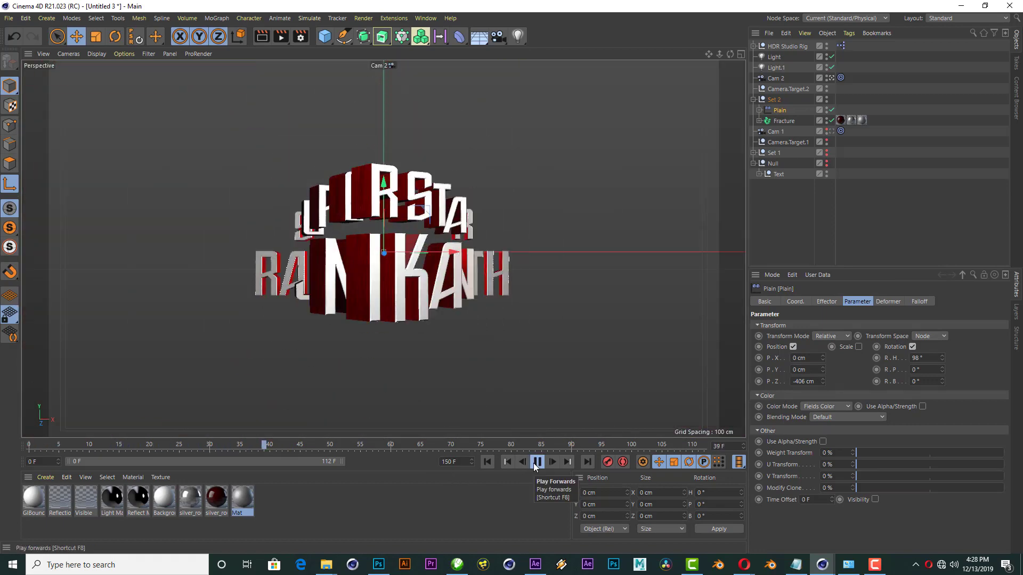
pyautogui.click(537, 462)
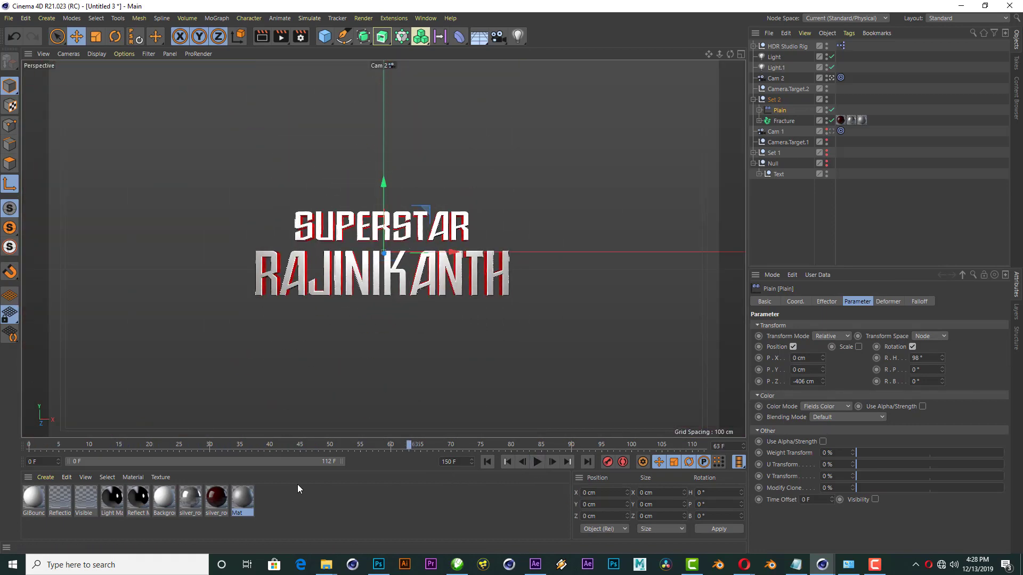
pyautogui.write('180')
pyautogui.press('Return')
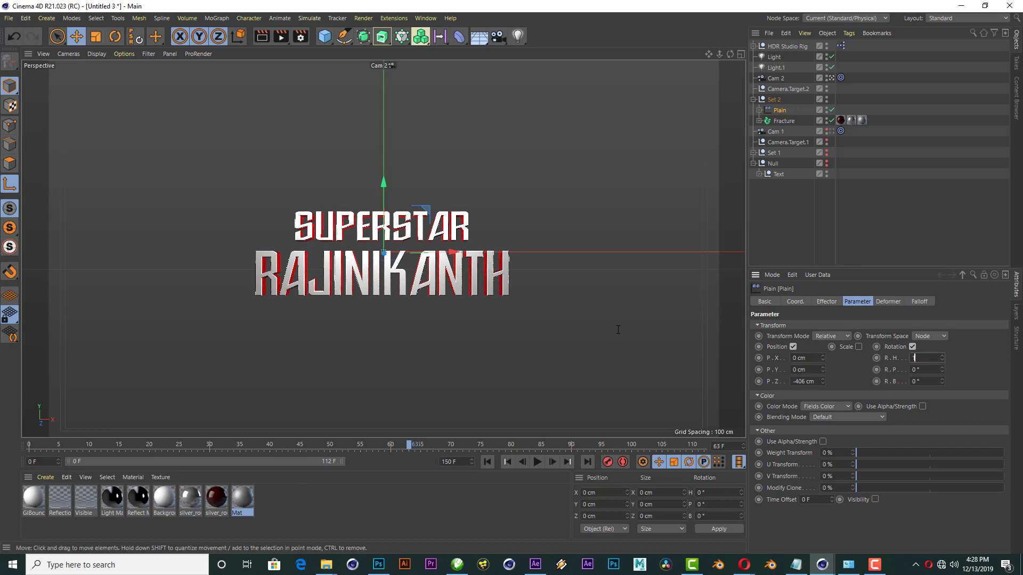
pyautogui.click(500, 462)
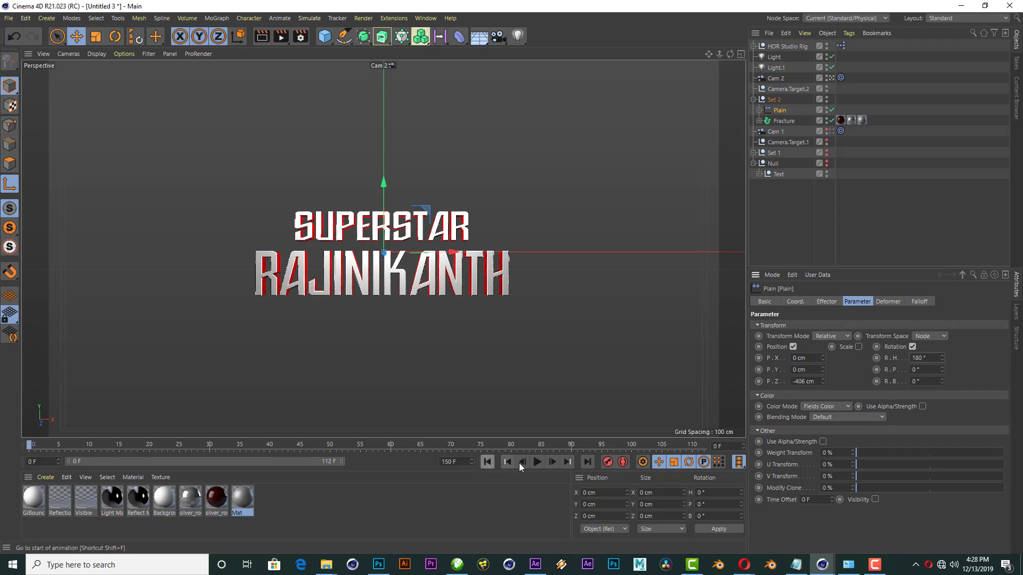
pyautogui.click(535, 464)
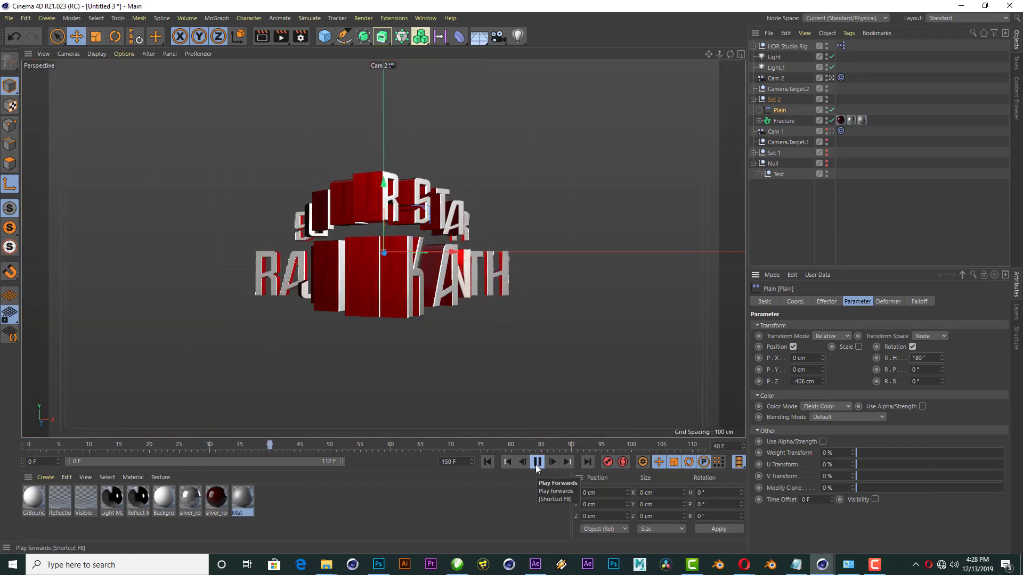
pyautogui.click(536, 465)
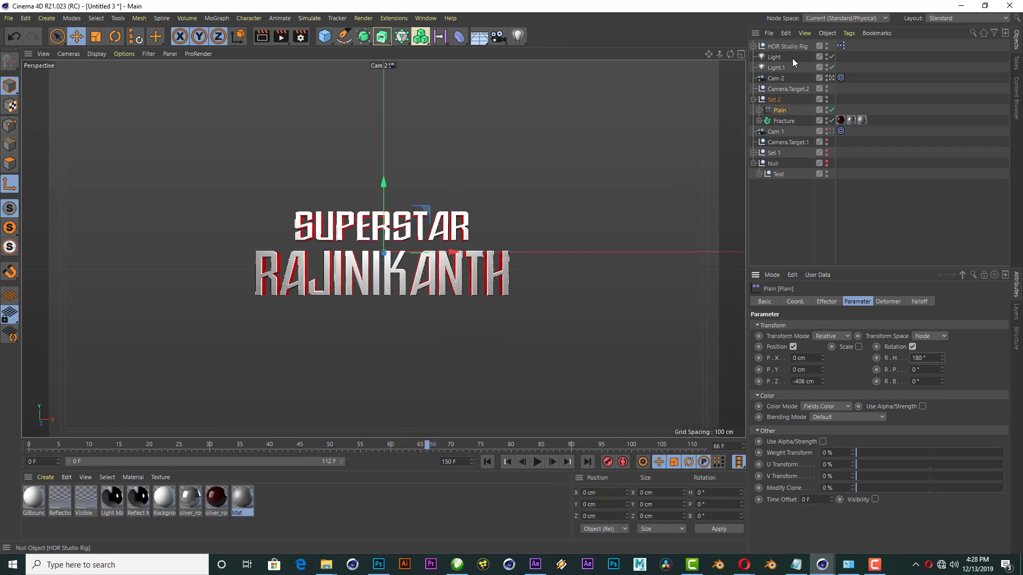
# Step: Set the Delay field layer mode to Smooth and replay the animation
pyautogui.click(919, 302)
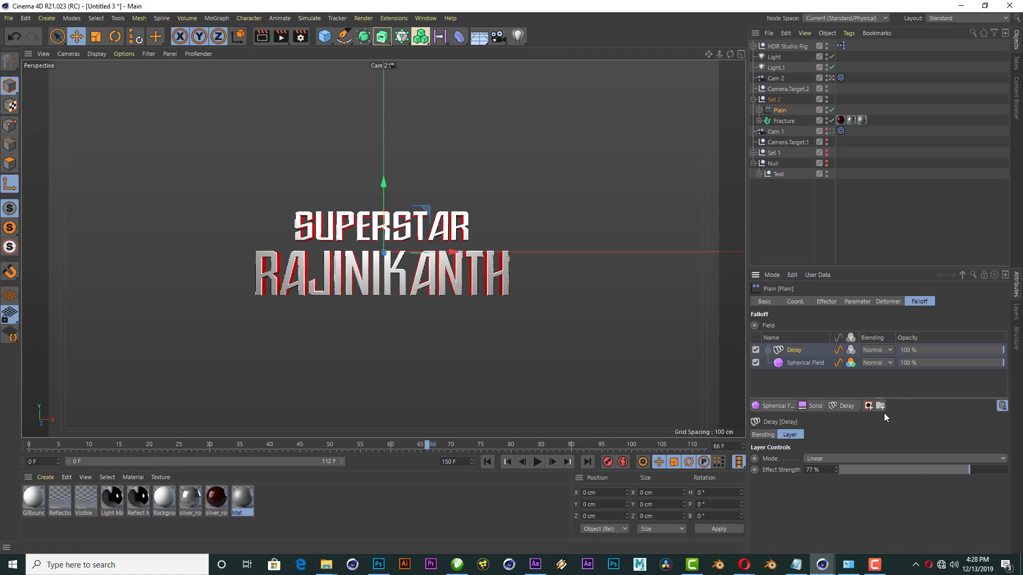
pyautogui.click(836, 459)
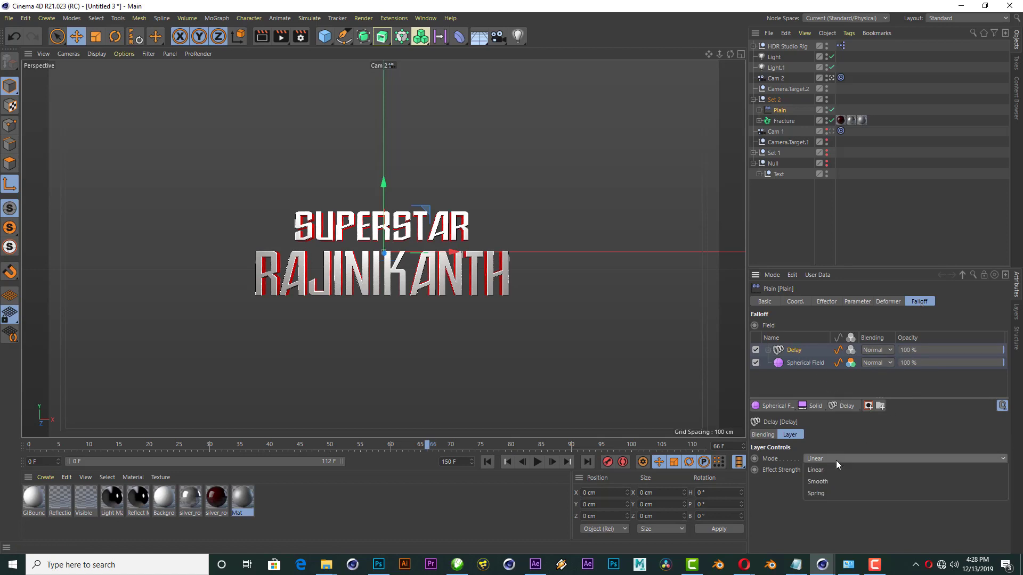
pyautogui.click(834, 480)
pyautogui.click(488, 462)
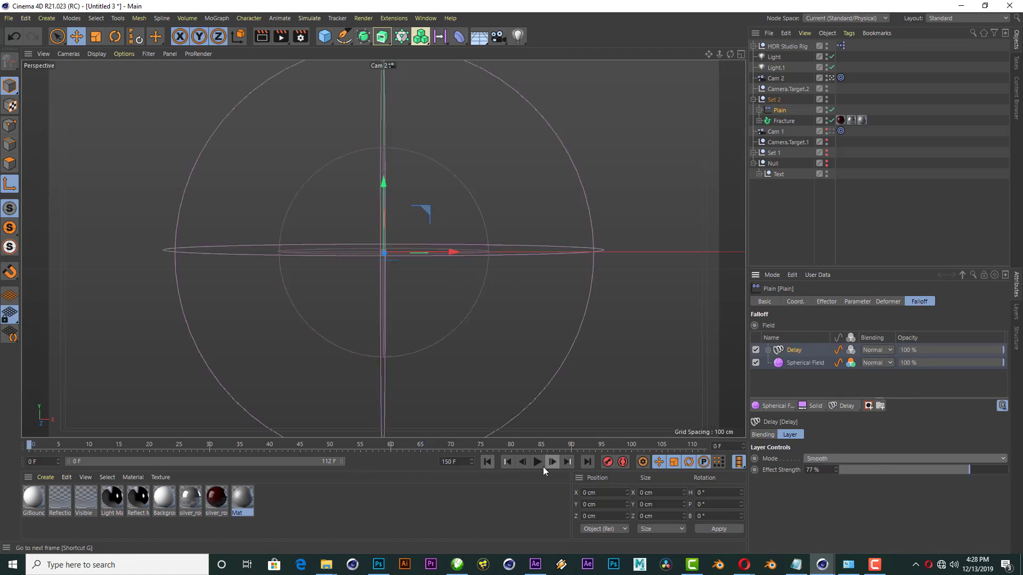
pyautogui.click(537, 462)
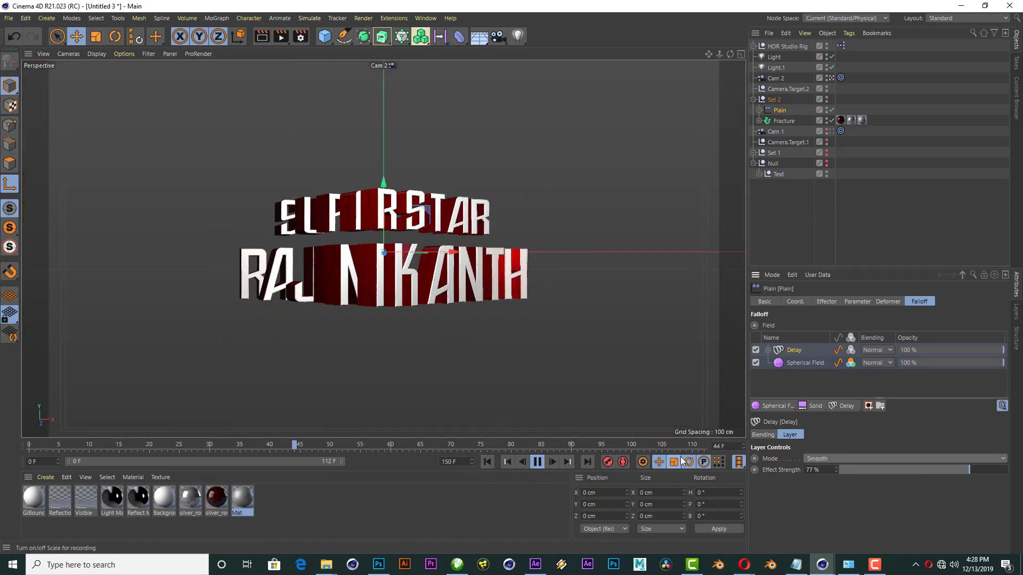
pyautogui.click(536, 462)
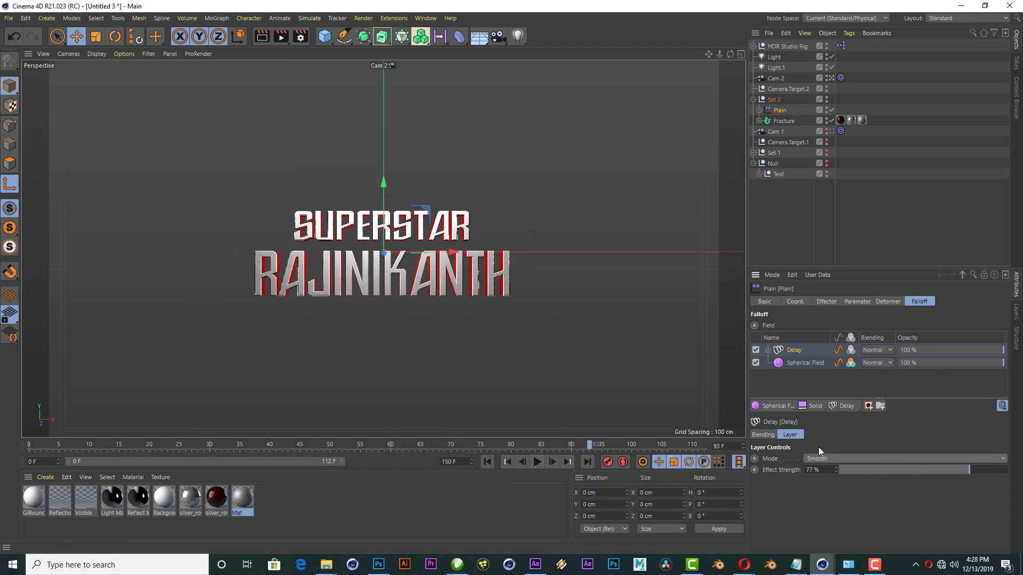
# Step: Try Spring mode on the Delay layer and preview the result
pyautogui.click(813, 458)
pyautogui.click(826, 483)
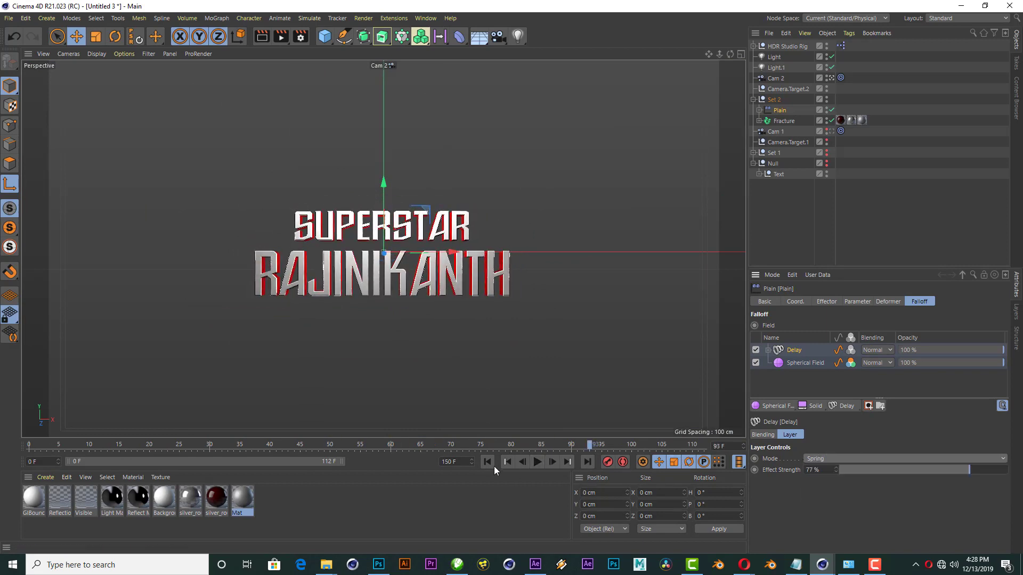
pyautogui.click(537, 462)
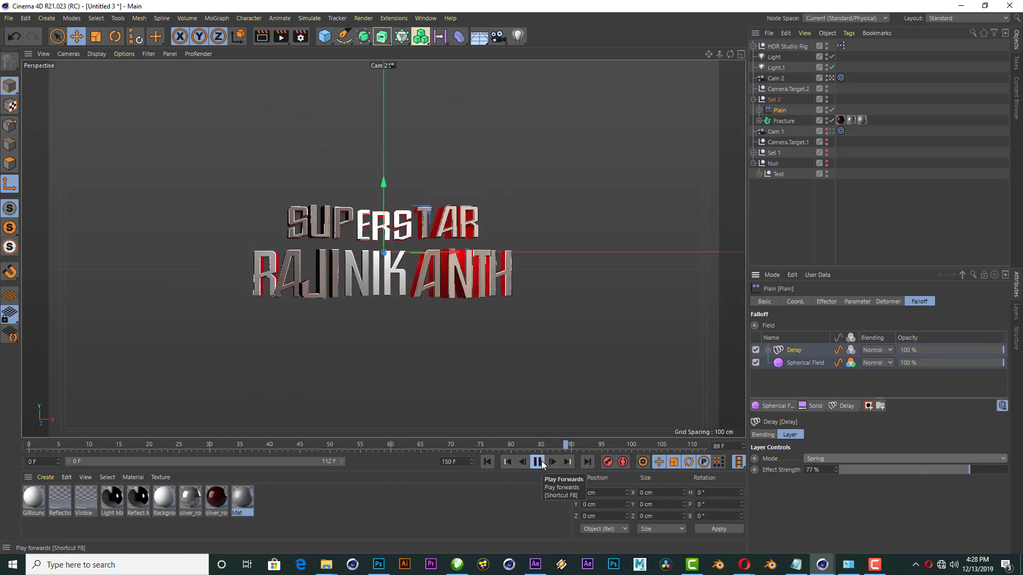
pyautogui.click(539, 462)
# Step: Switch the Delay layer back to Smooth and replay the animation
pyautogui.click(848, 458)
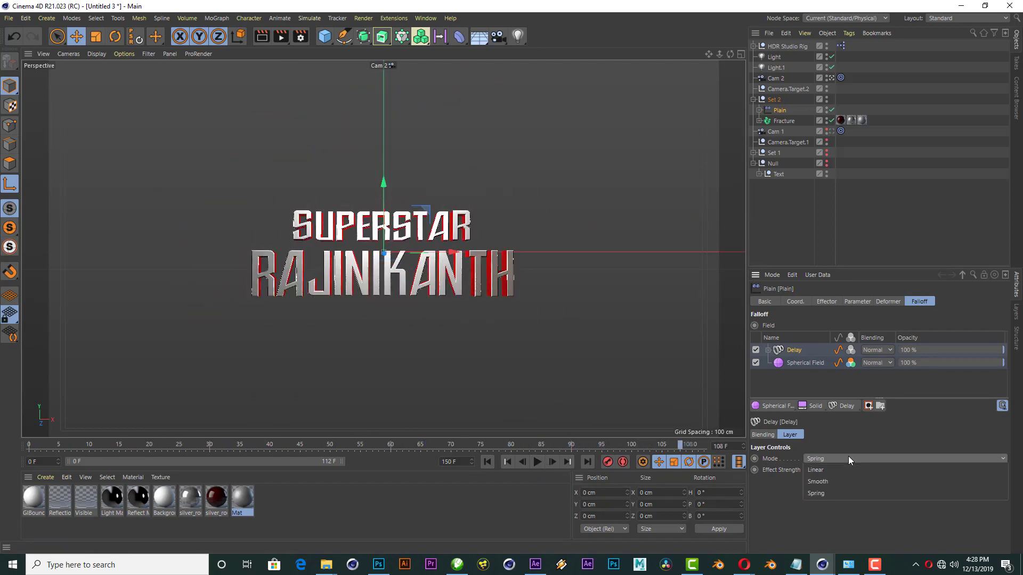
pyautogui.click(839, 482)
pyautogui.click(486, 462)
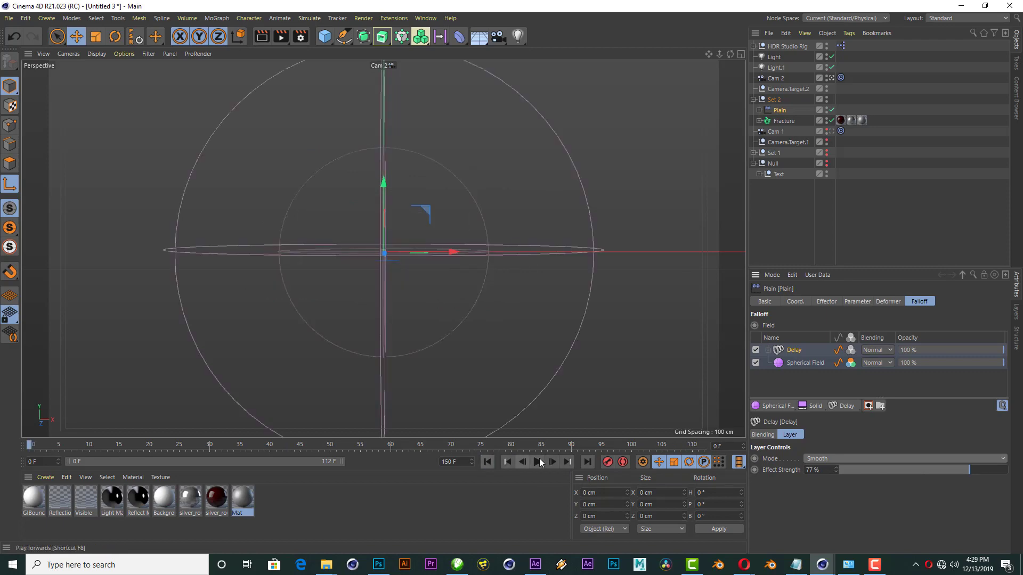
pyautogui.click(538, 462)
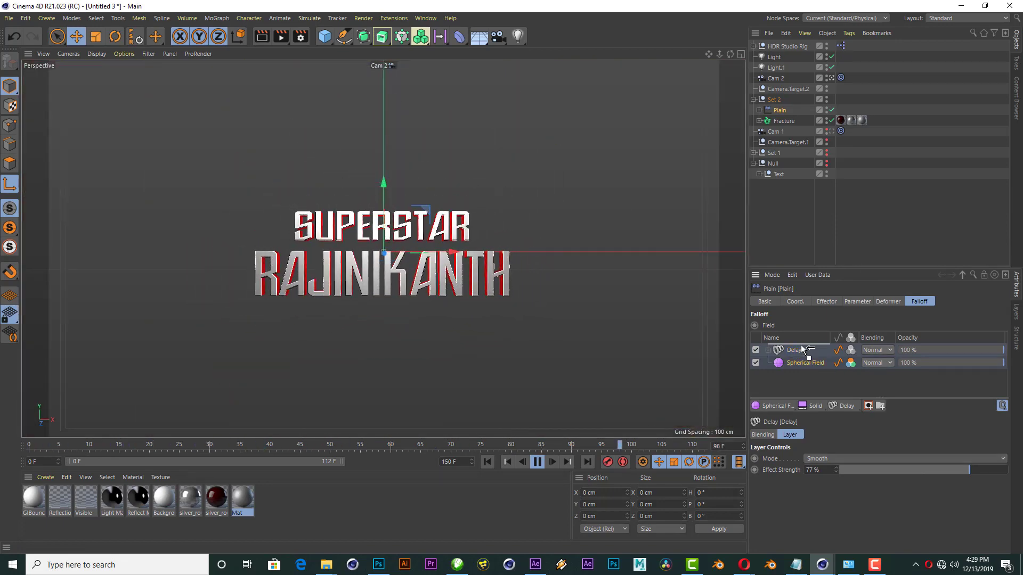
# Step: Reorder Spherical Field and Delay in the field list, then stop playback with text assembled
pyautogui.moveTo(801, 349); pyautogui.dragTo(802, 347)
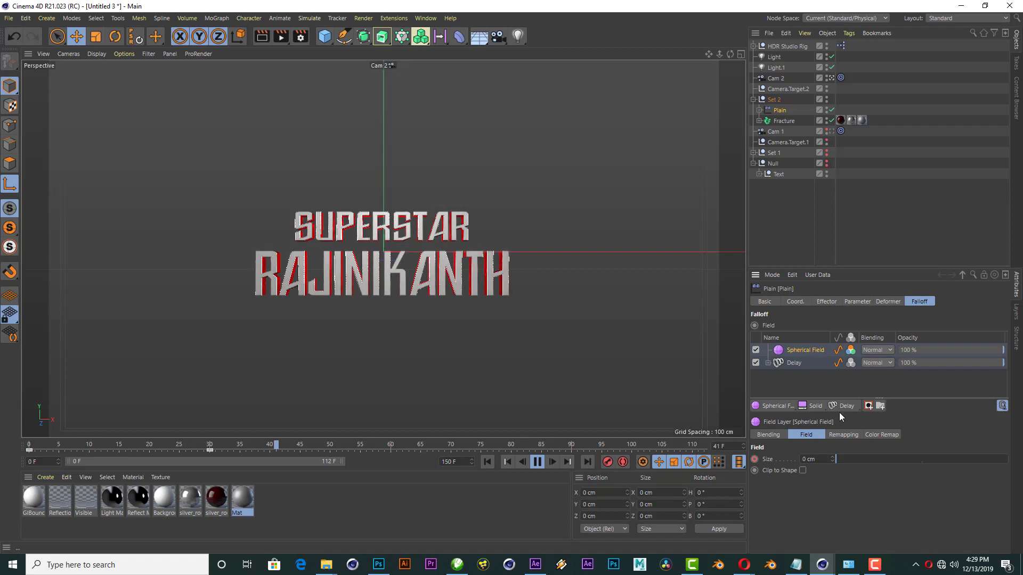
pyautogui.moveTo(800, 352); pyautogui.dragTo(810, 379)
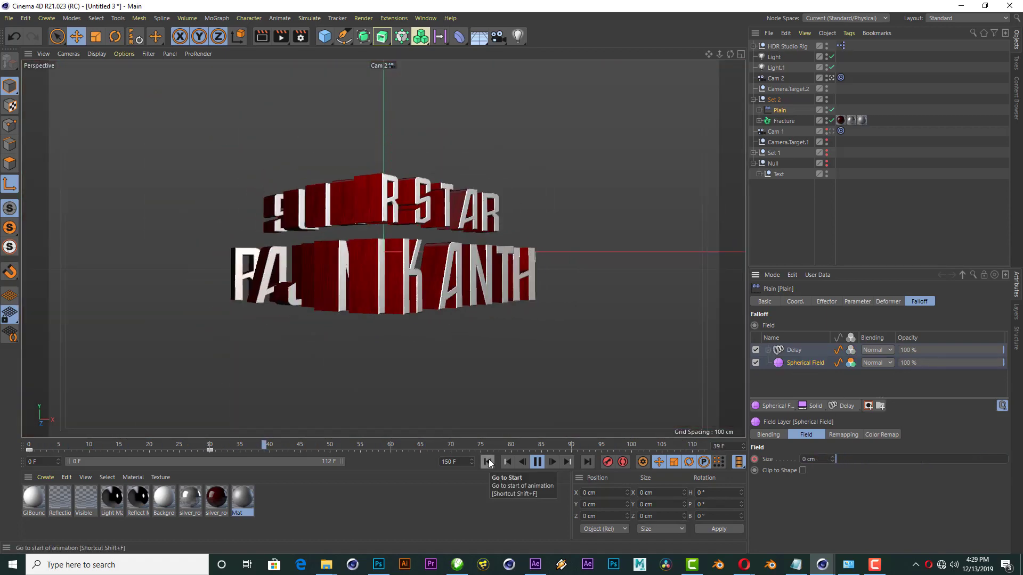
pyautogui.click(537, 461)
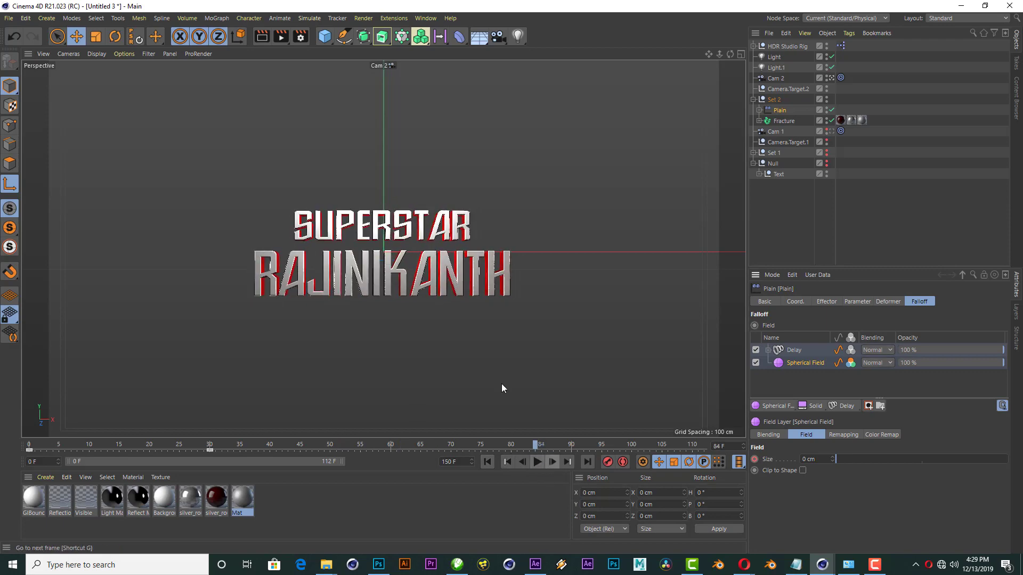
# Step: Test-render the frame in the viewport and Picture Viewer, then open Render Settings
pyautogui.click(261, 36)
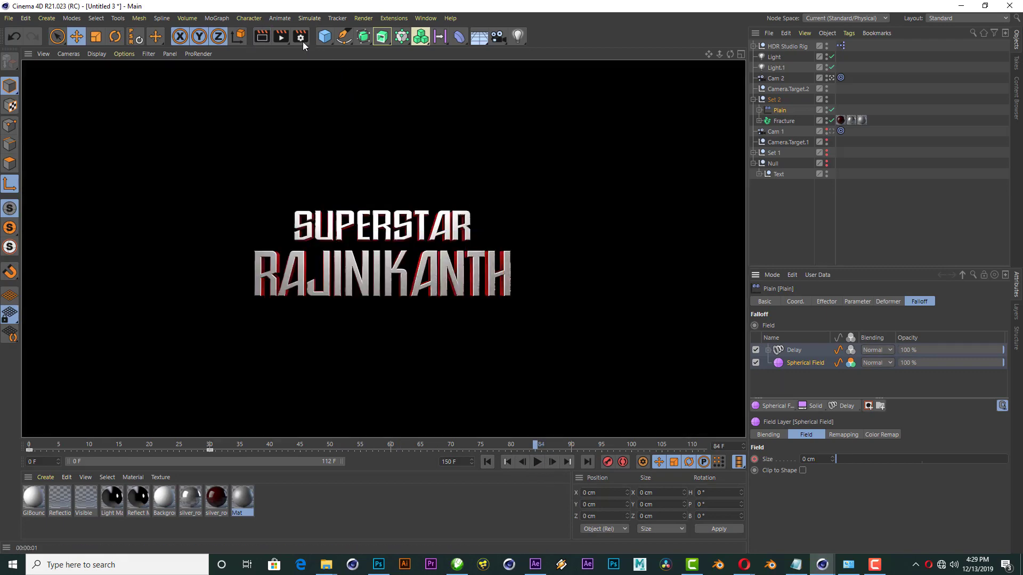
pyautogui.click(281, 36)
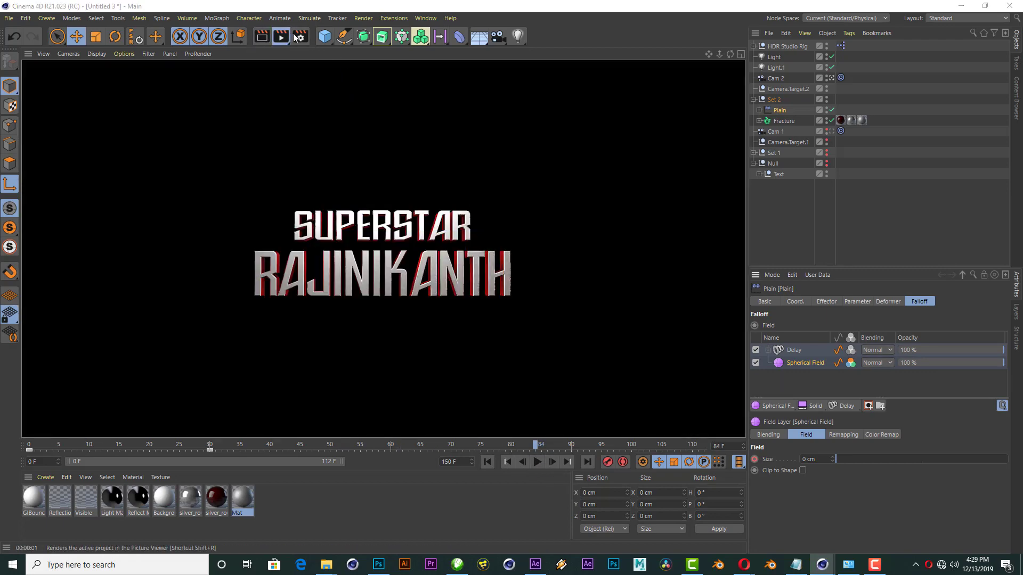
pyautogui.click(1009, 24)
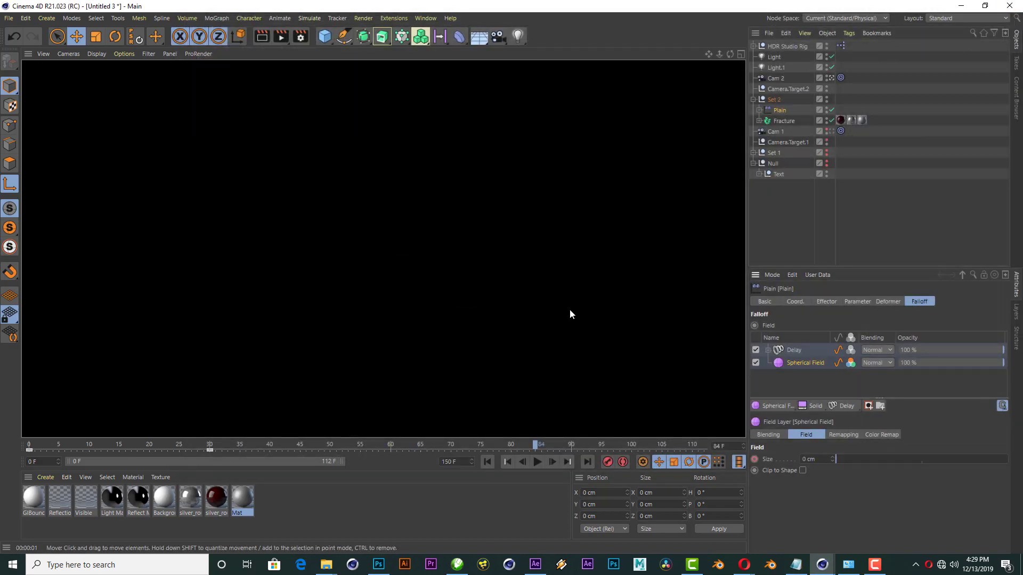
pyautogui.click(301, 38)
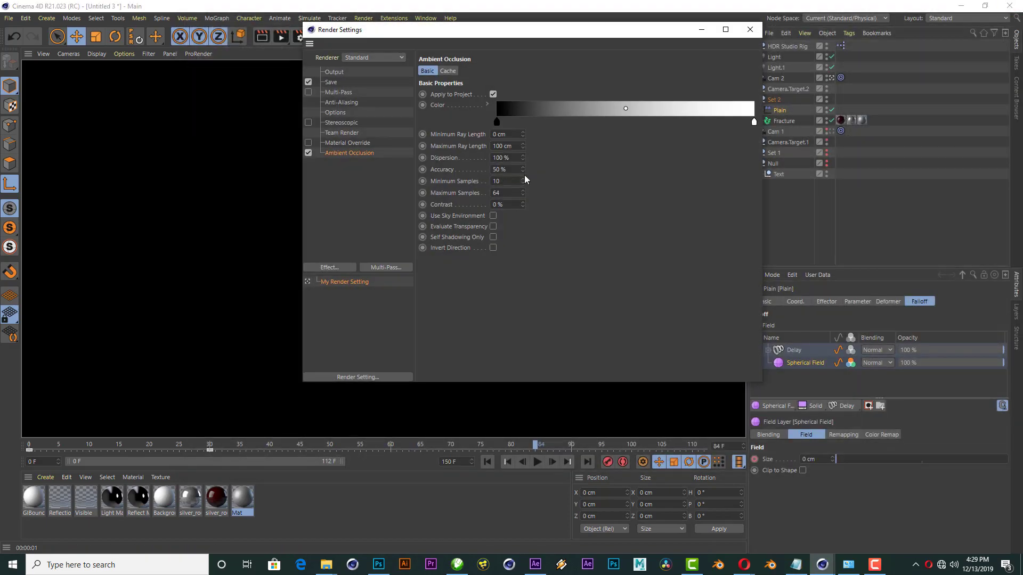
# Step: Save the render as MP4 with alpha channel, named CUT 1 in Desktop\Darbar
pyautogui.click(330, 82)
pyautogui.click(504, 103)
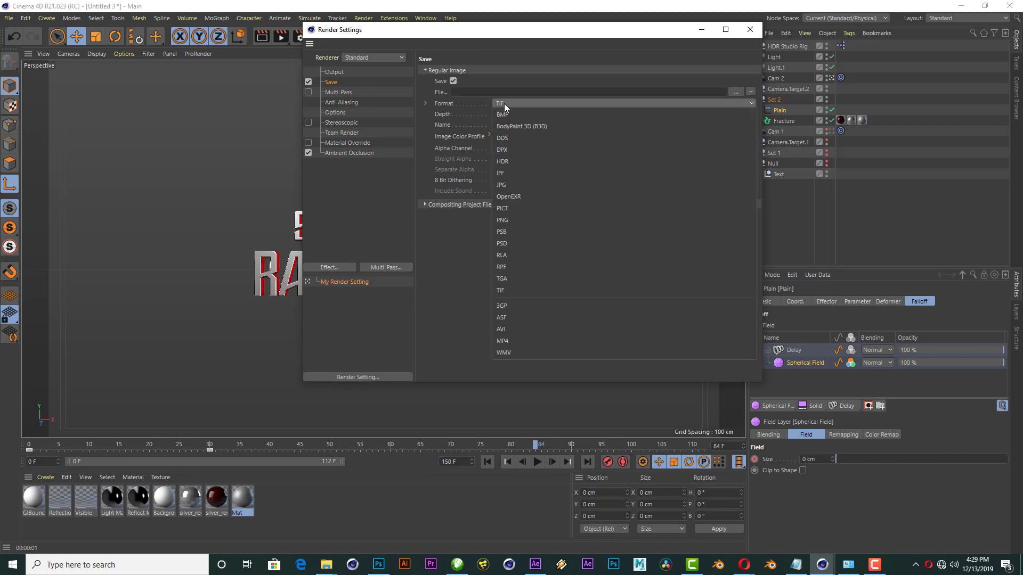
pyautogui.click(526, 342)
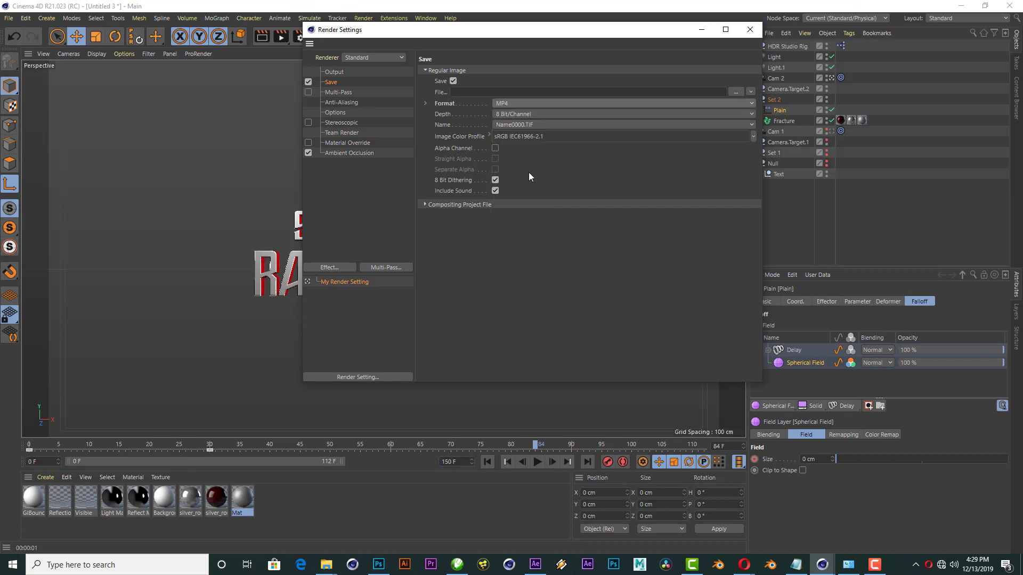
pyautogui.click(495, 149)
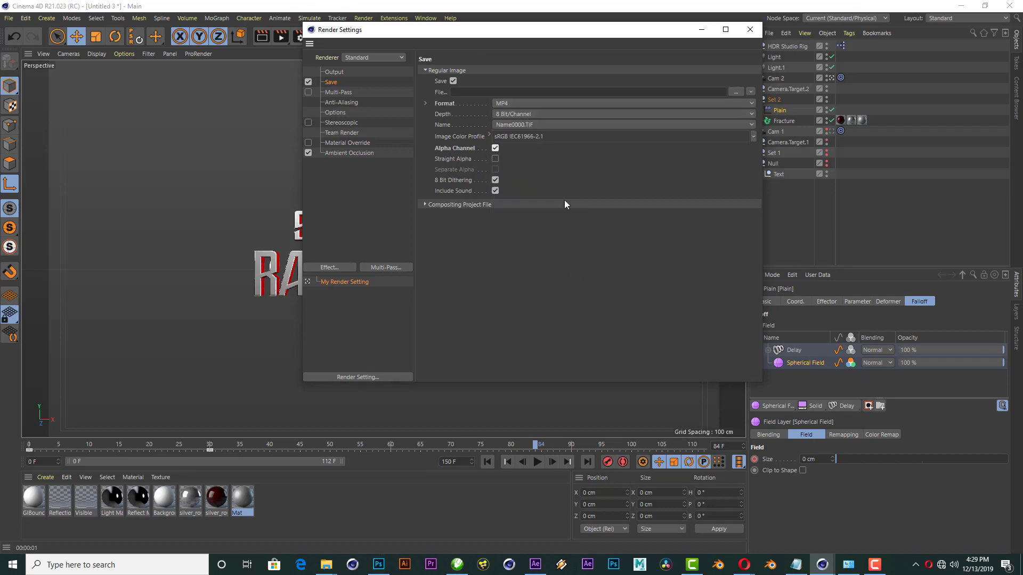
pyautogui.click(735, 93)
pyautogui.write('CUT 1')
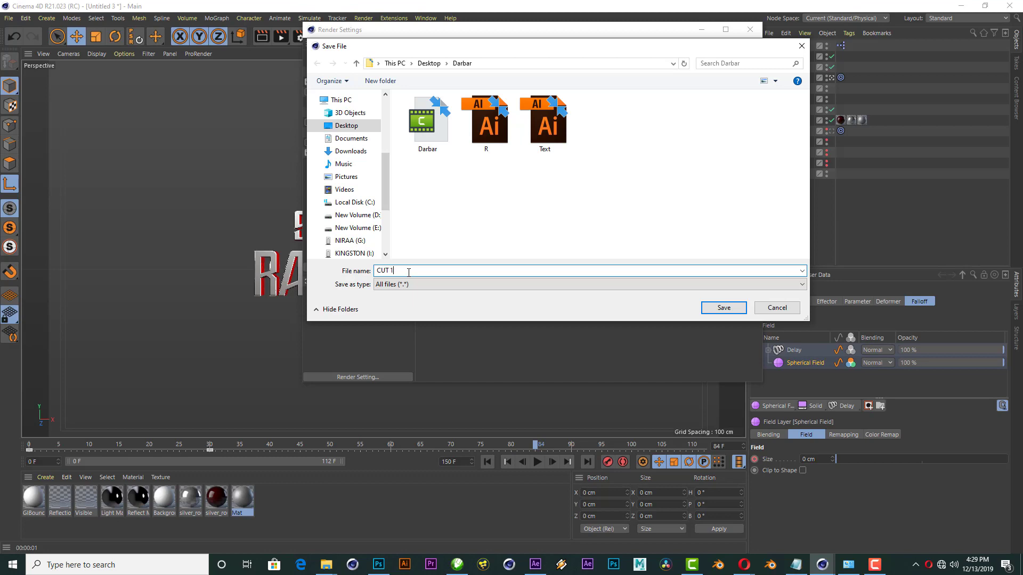
pyautogui.press('Return')
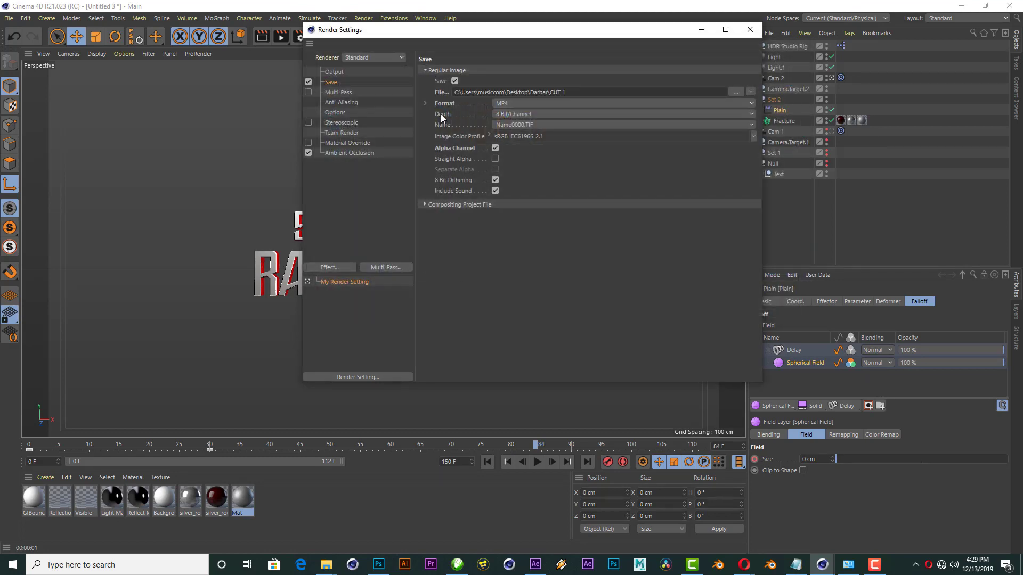
pyautogui.click(335, 72)
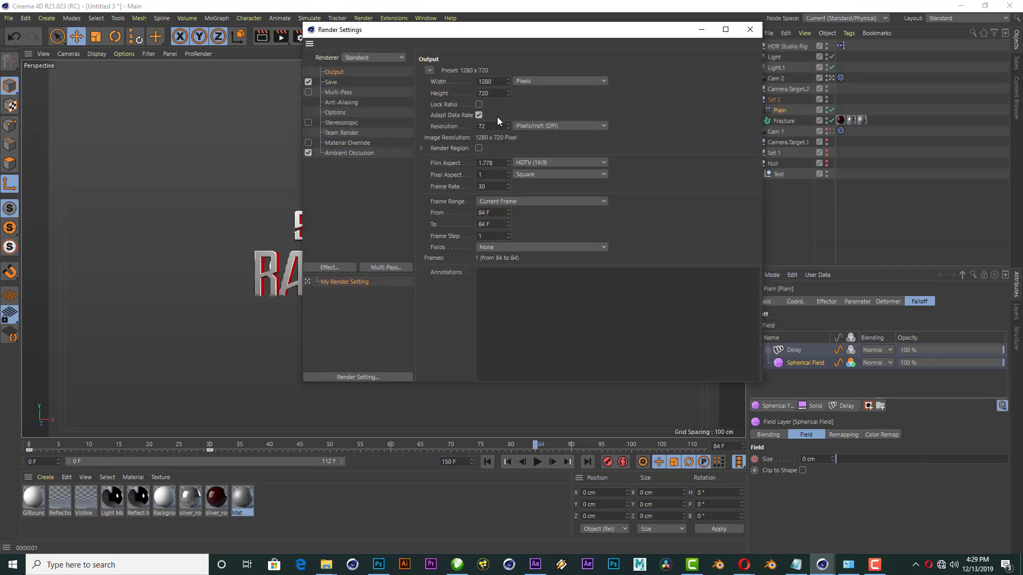
# Step: Apply the HDTV 1080 25 preset (1920×1080) with All Frames range and close the settings
pyautogui.click(429, 70)
pyautogui.moveTo(443, 105)
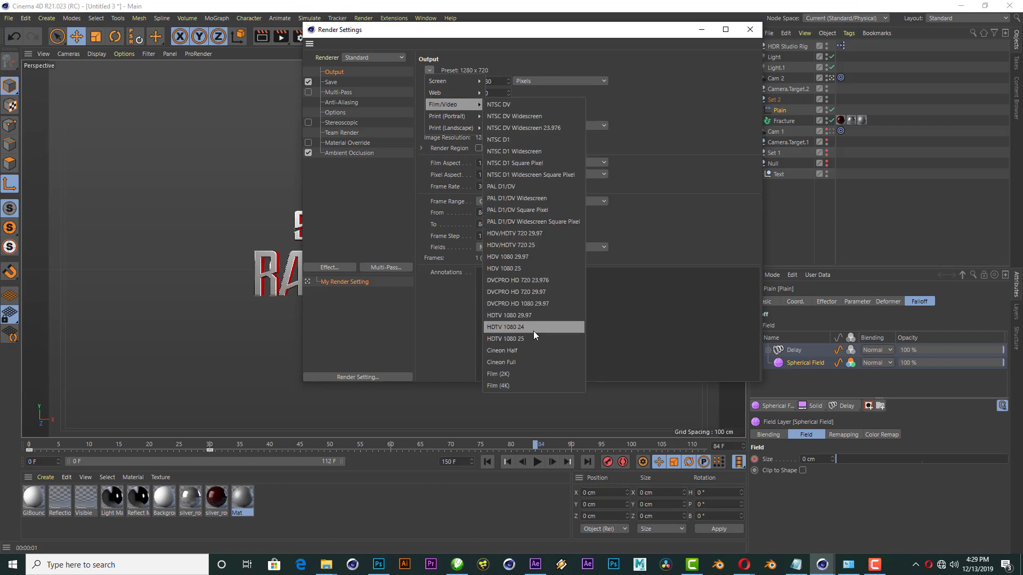
pyautogui.click(532, 338)
pyautogui.click(512, 202)
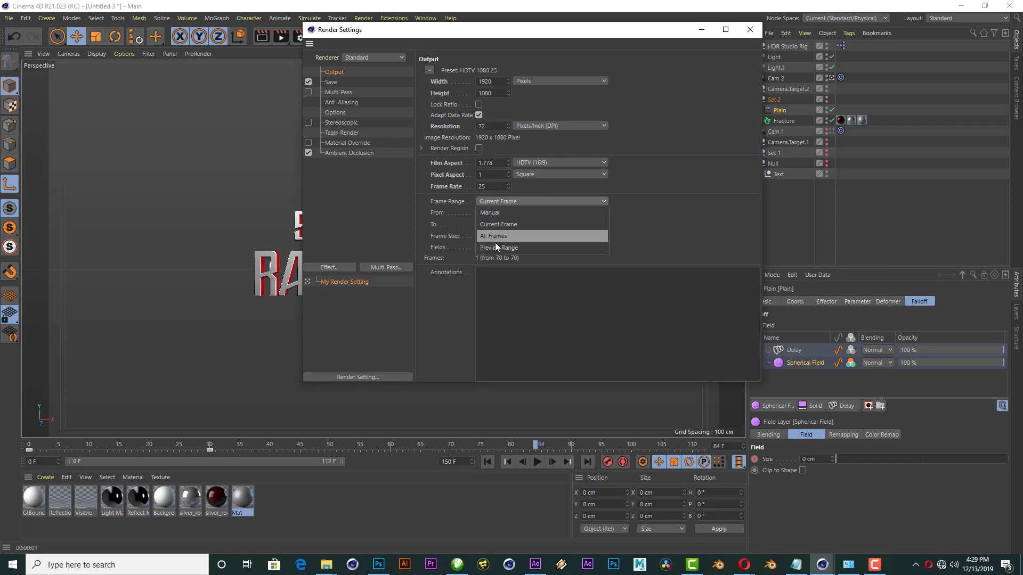
pyautogui.click(497, 236)
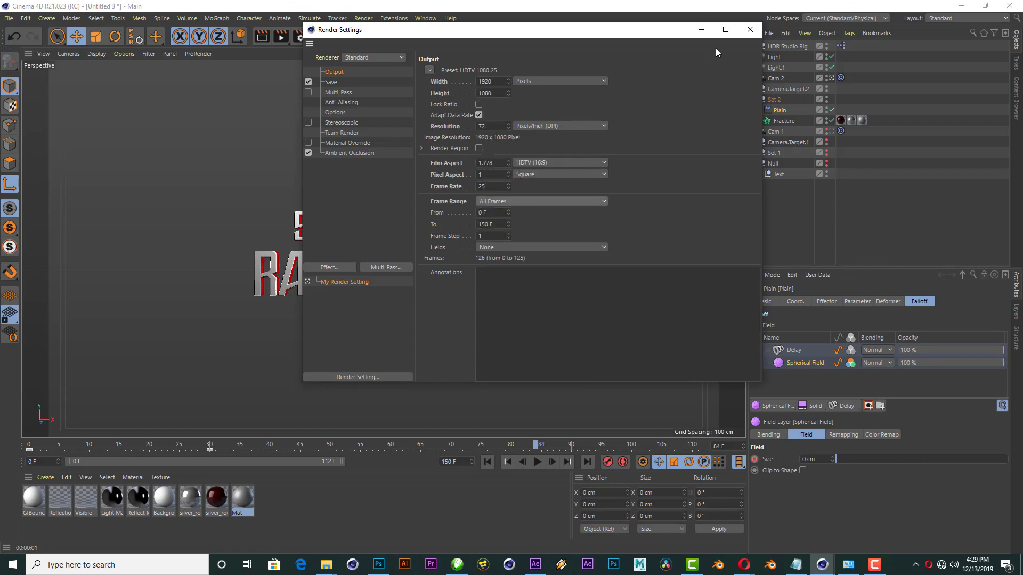
pyautogui.click(748, 32)
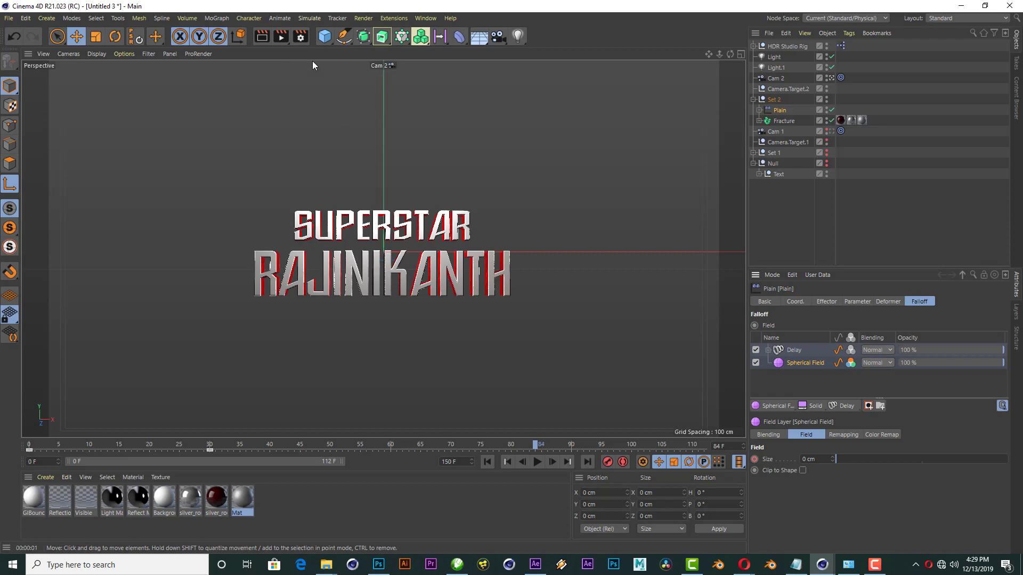
# Step: Render all 126 frames to the Picture Viewer, play them back, then close the viewer
pyautogui.click(281, 37)
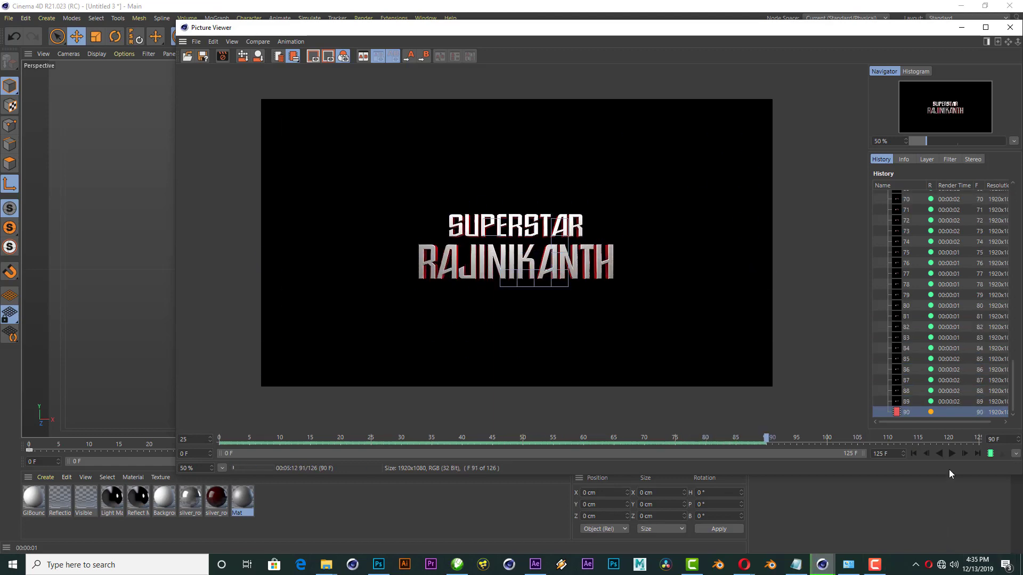
pyautogui.click(952, 454)
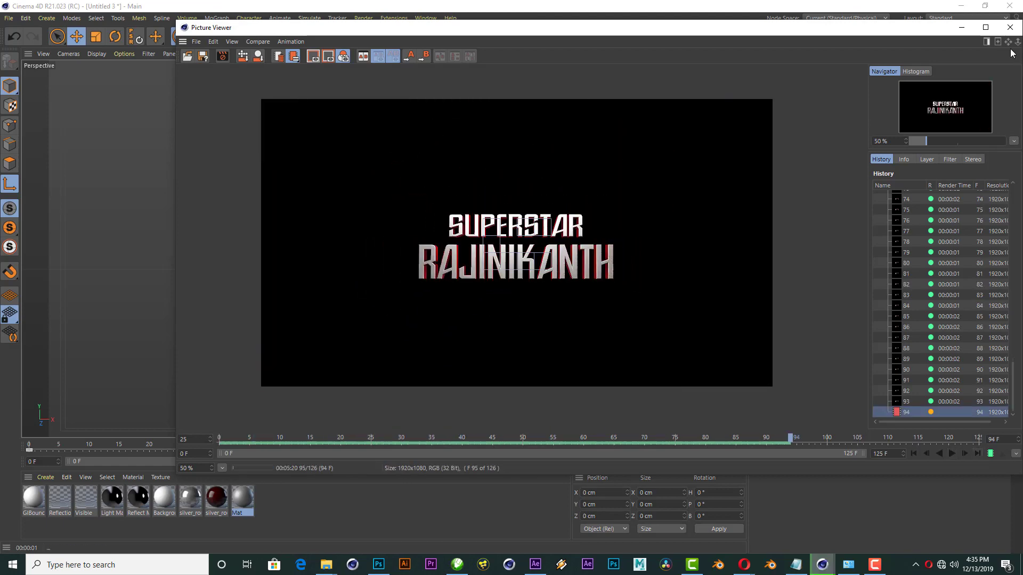
pyautogui.click(1009, 27)
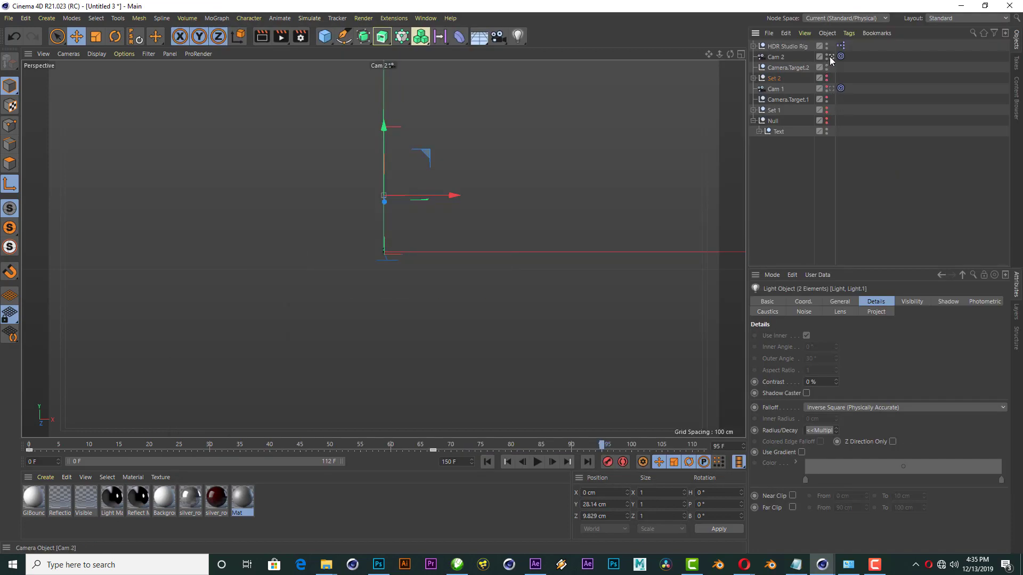
# Step: View the scene through Cam 1 with the DARBAR Set 1 group made visible
pyautogui.click(831, 56)
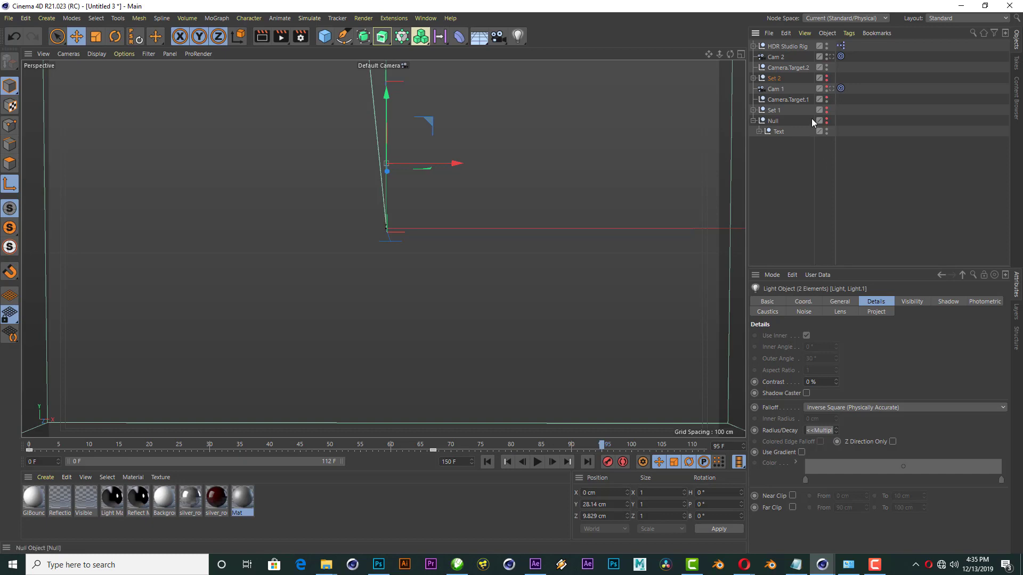
pyautogui.click(830, 88)
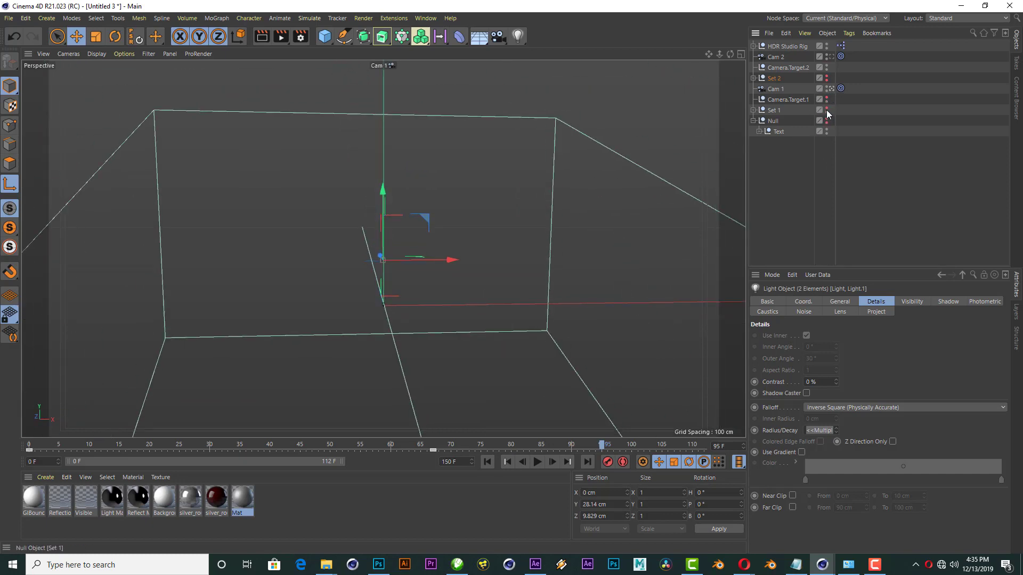
pyautogui.click(827, 110)
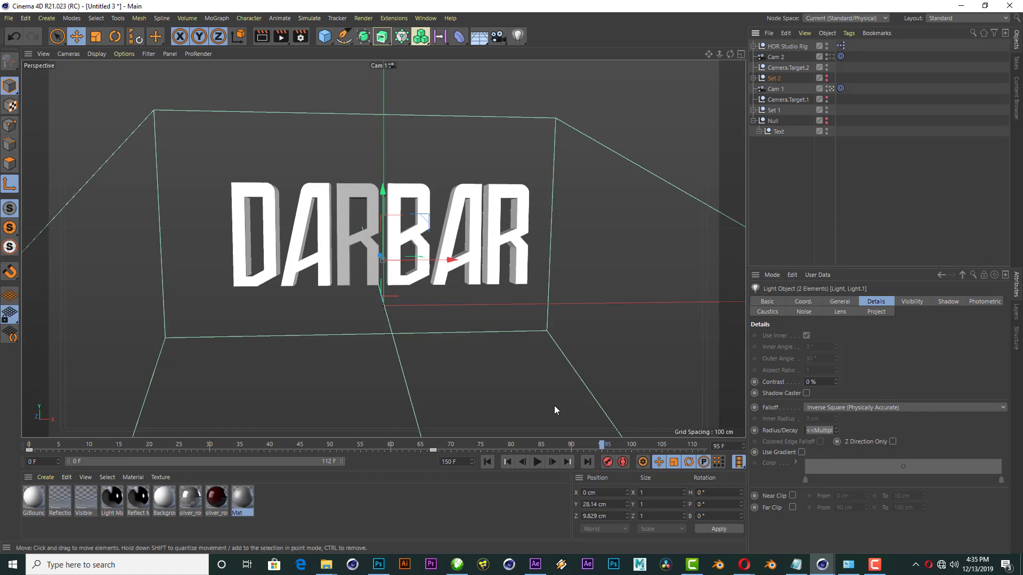
pyautogui.click(782, 111)
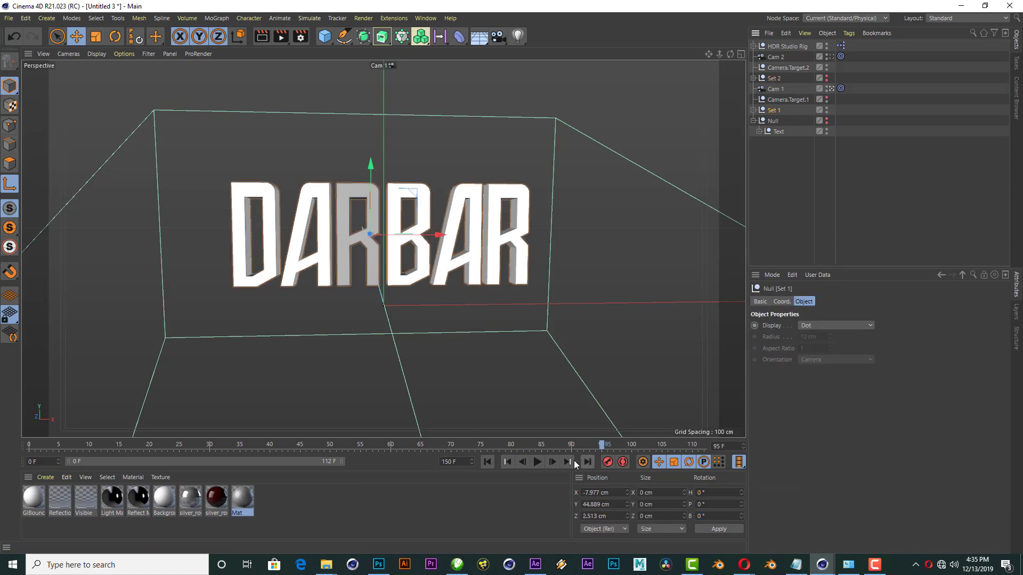
# Step: Preview the DARBAR animation, then hide Cam 2 in the viewport
pyautogui.click(535, 463)
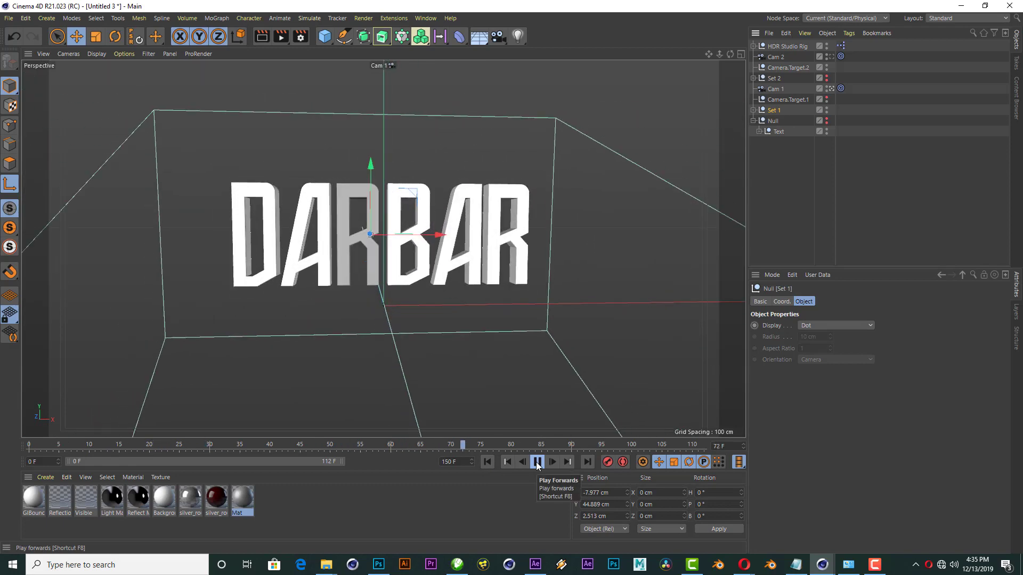
pyautogui.click(536, 462)
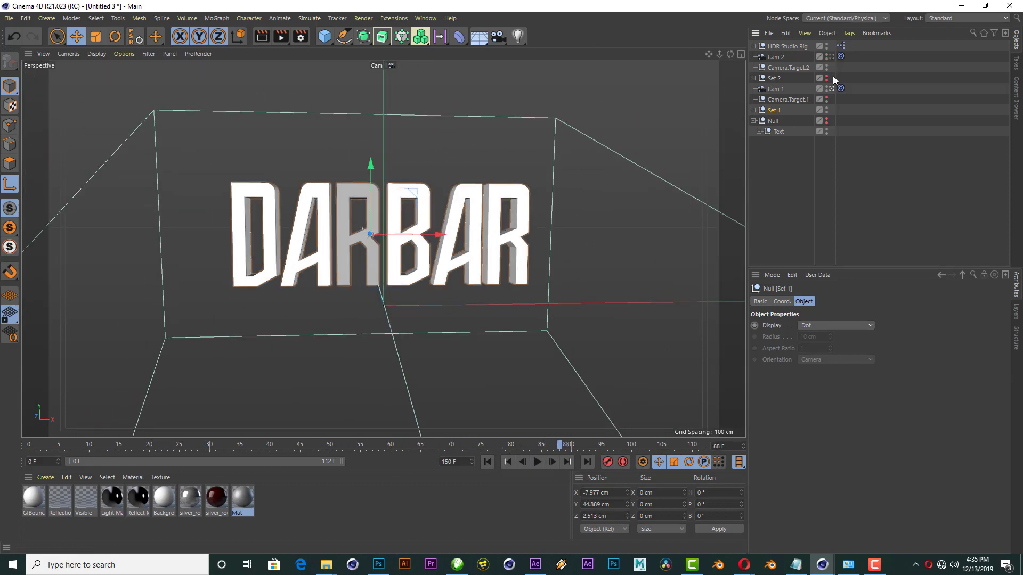
pyautogui.click(826, 54)
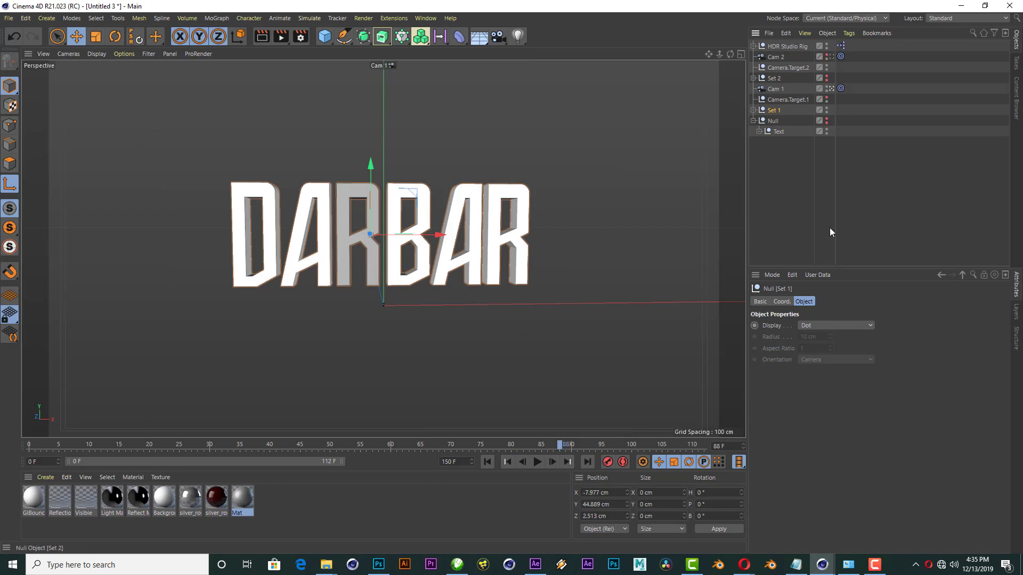
# Step: Test-render the view, then select the Fracture object under Set 1's second R letter
pyautogui.click(264, 37)
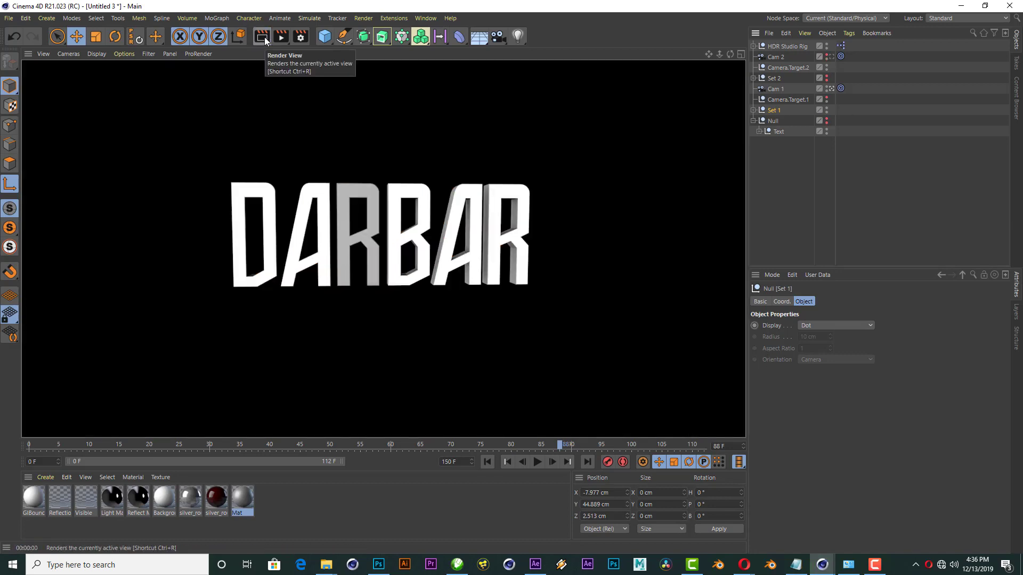
pyautogui.click(754, 110)
pyautogui.click(759, 142)
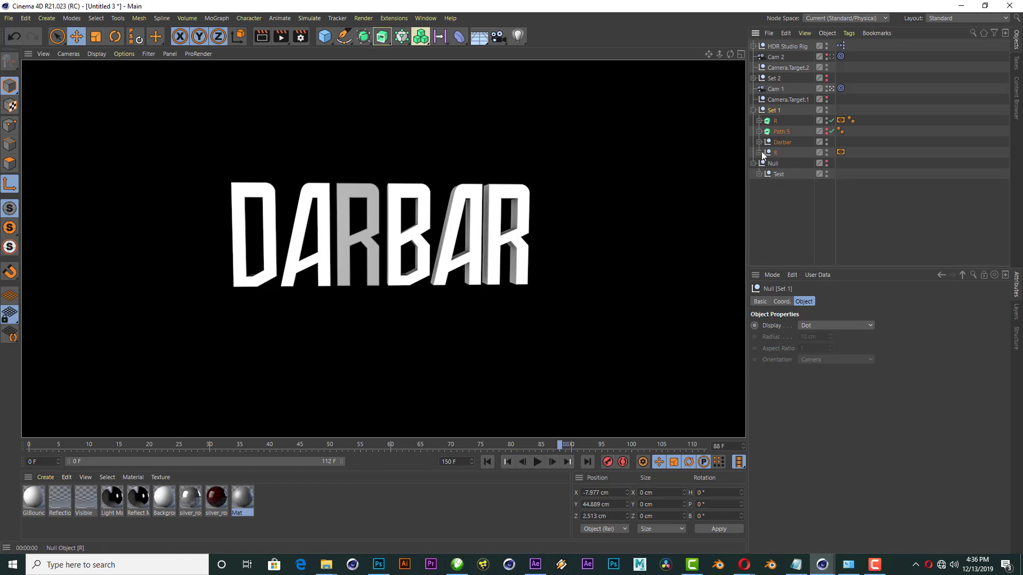
pyautogui.click(760, 152)
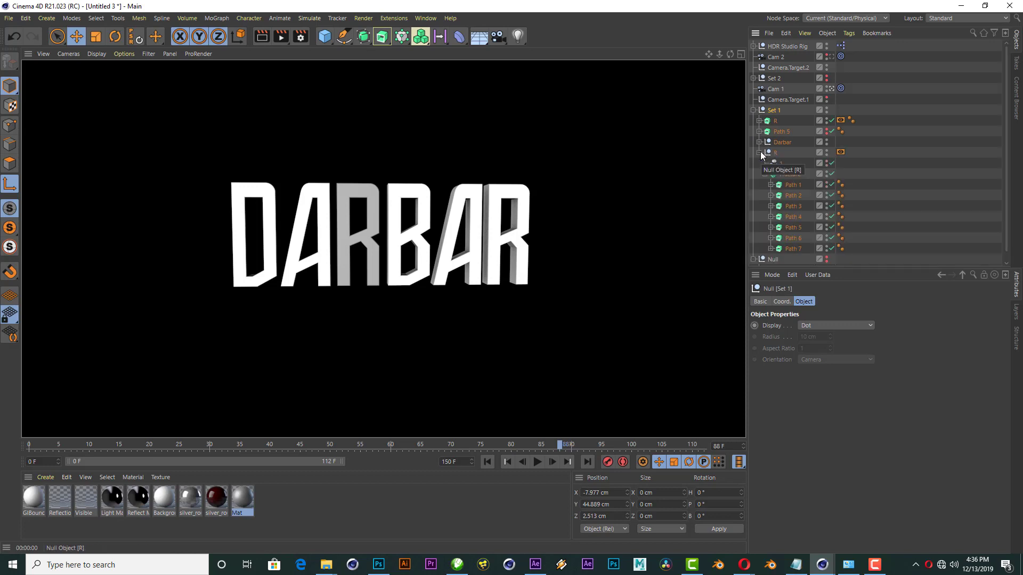
pyautogui.click(799, 175)
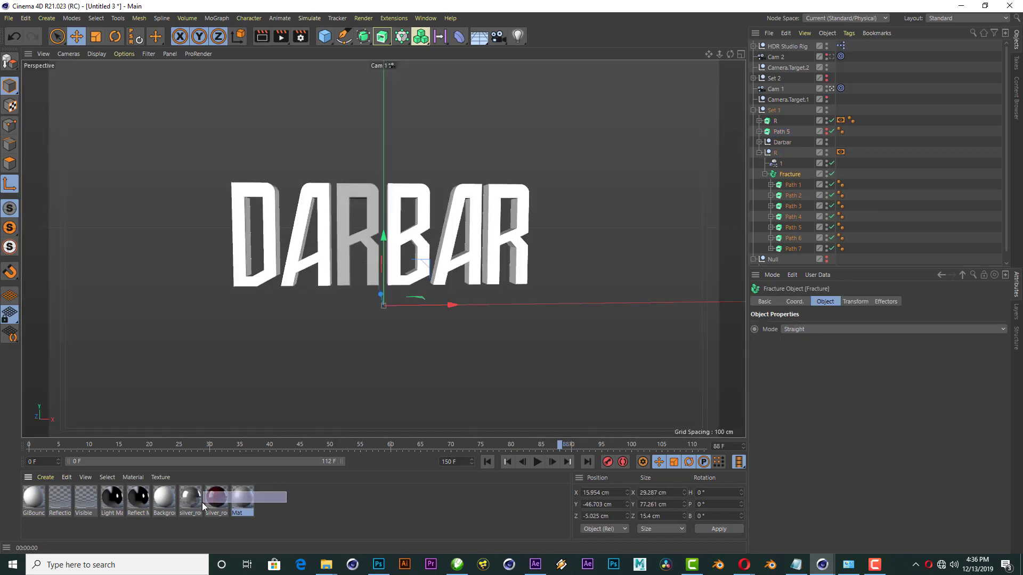
# Step: Apply silver_rough, silver_rough.1 and Mat to the Fracture object and reorder its tags
pyautogui.moveTo(202, 503); pyautogui.dragTo(200, 510)
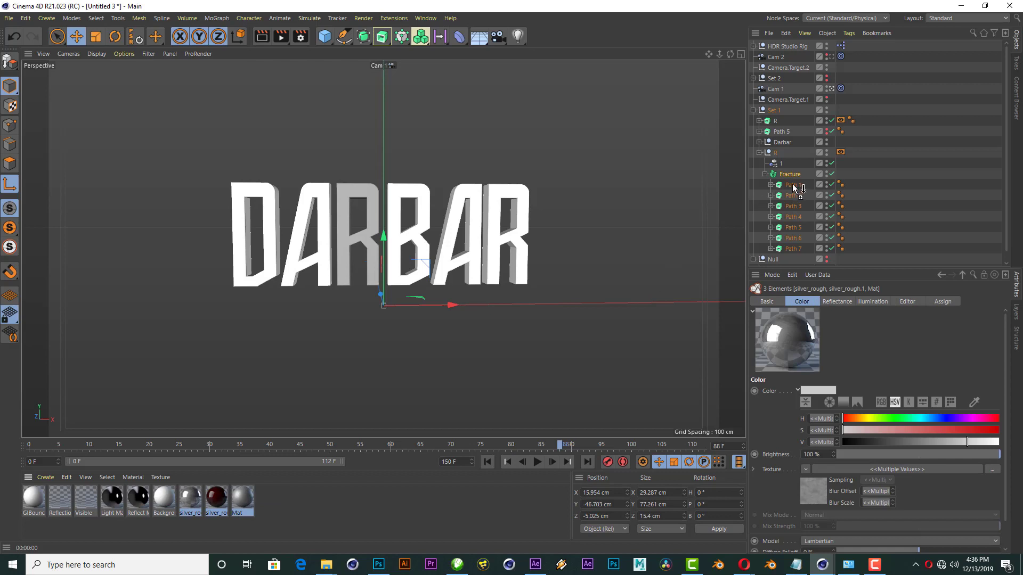
pyautogui.moveTo(793, 175); pyautogui.dragTo(794, 176)
pyautogui.click(874, 183)
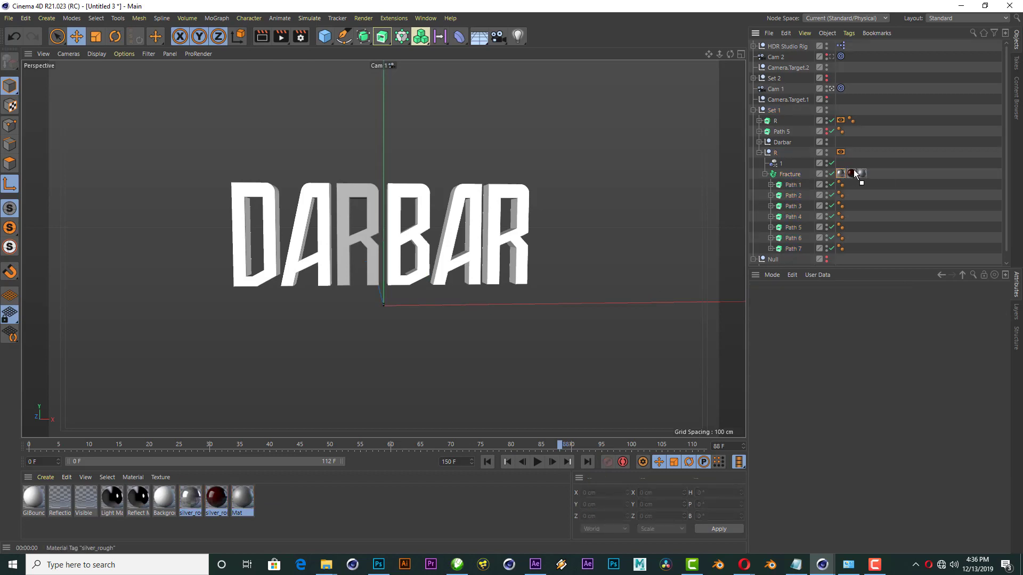
pyautogui.moveTo(854, 173); pyautogui.dragTo(863, 184)
# Step: Gather Fracture's three material tags and copy them onto Darbar and R
pyautogui.click(862, 174)
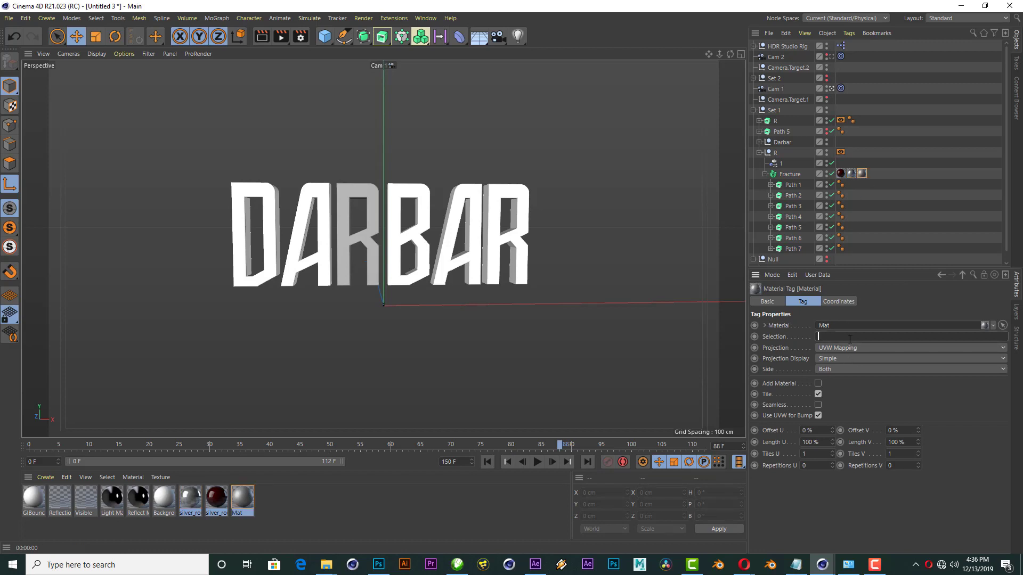
pyautogui.write('C1')
pyautogui.click(850, 175)
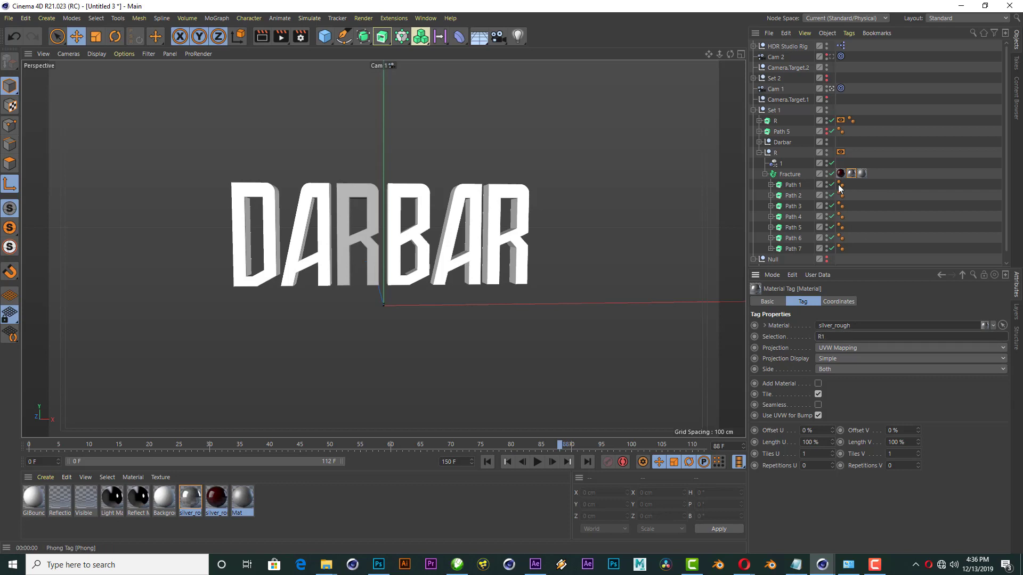
pyautogui.moveTo(887, 181); pyautogui.dragTo(834, 170)
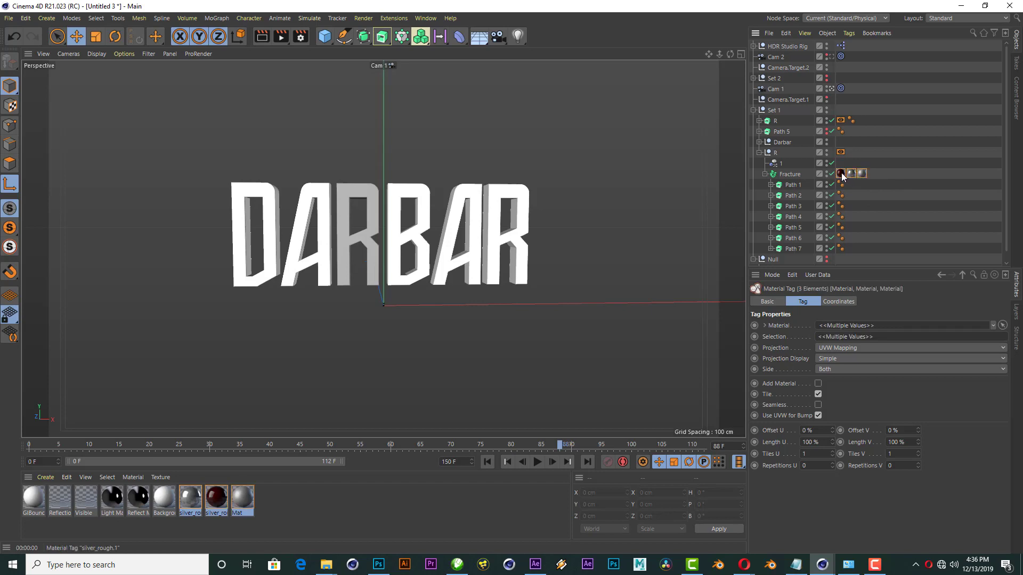
pyautogui.keyDown('ctrl'); pyautogui.moveTo(845, 139); pyautogui.dragTo(846, 141); pyautogui.keyUp('ctrl')
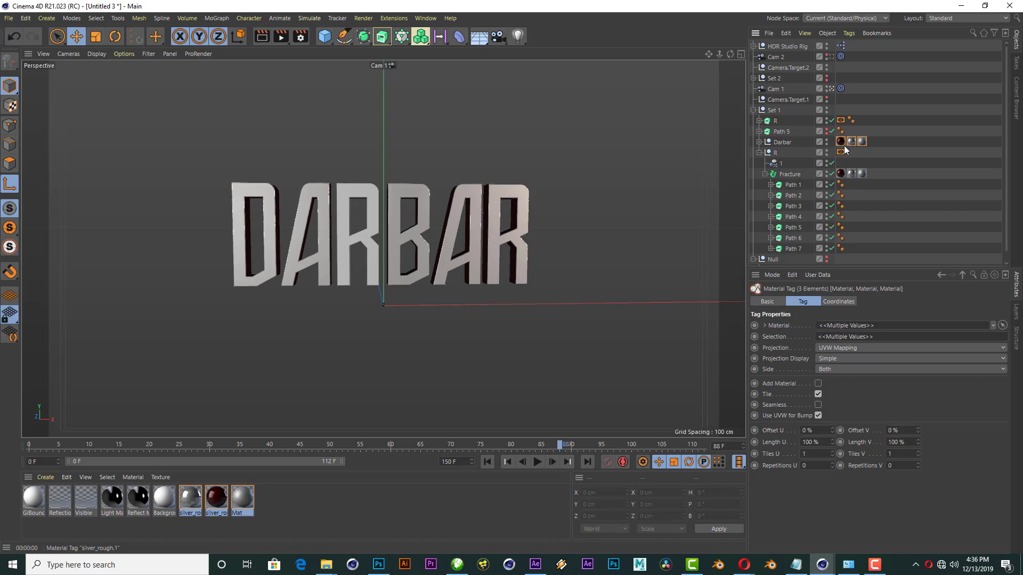
pyautogui.keyDown('ctrl'); pyautogui.moveTo(861, 122); pyautogui.dragTo(863, 122); pyautogui.keyUp('ctrl')
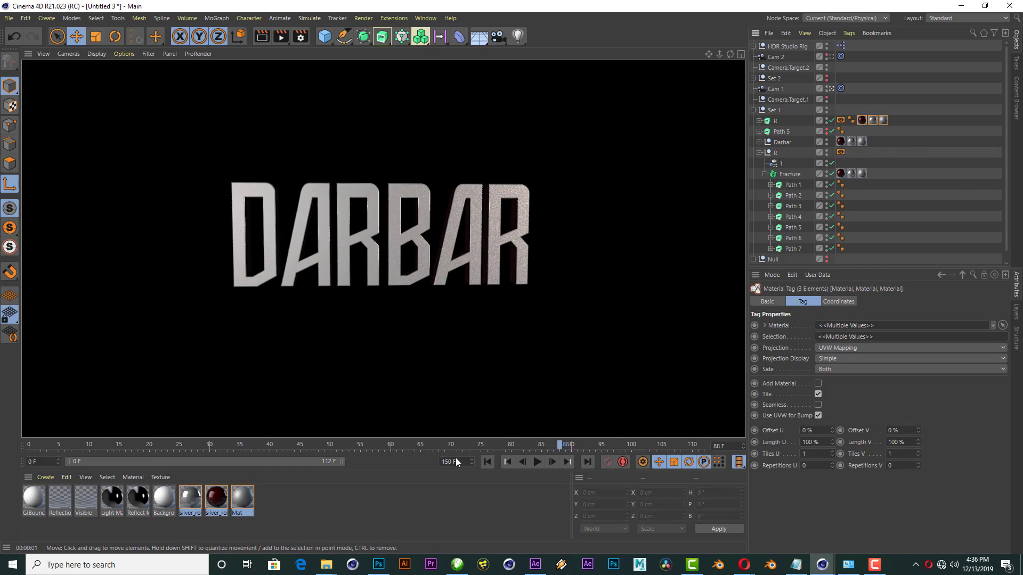
pyautogui.click(536, 462)
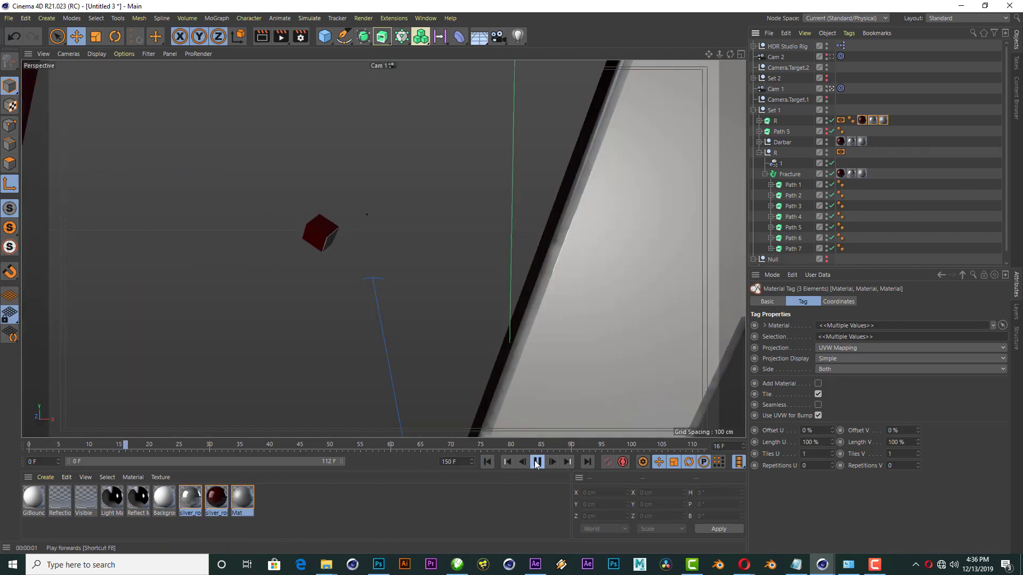
pyautogui.click(537, 462)
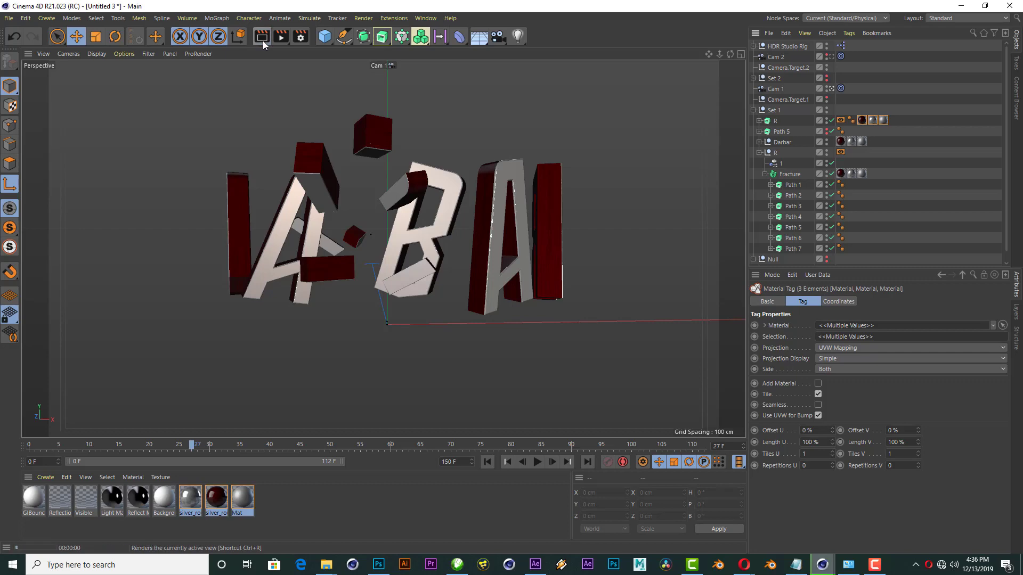
pyautogui.click(263, 40)
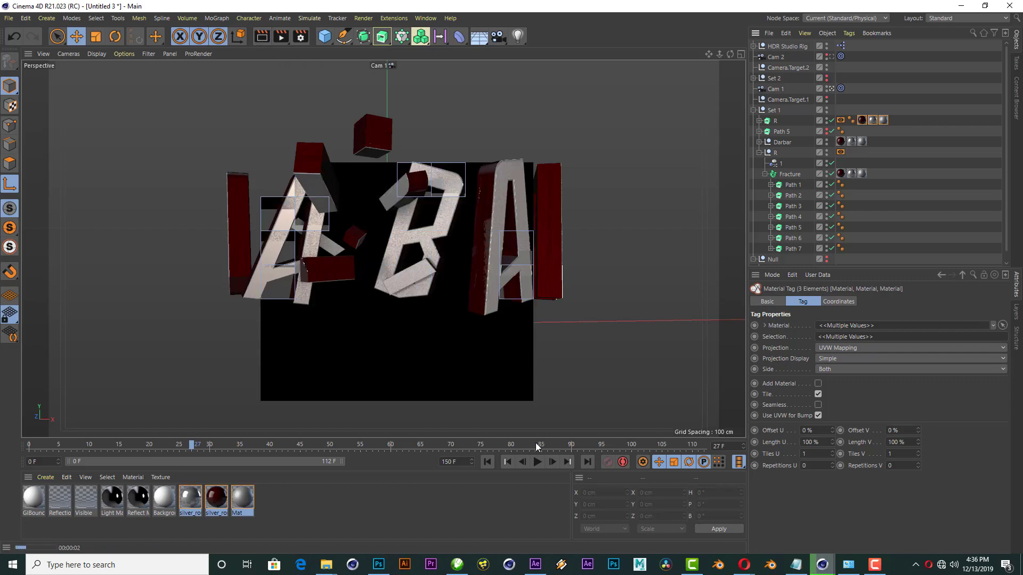
pyautogui.click(537, 462)
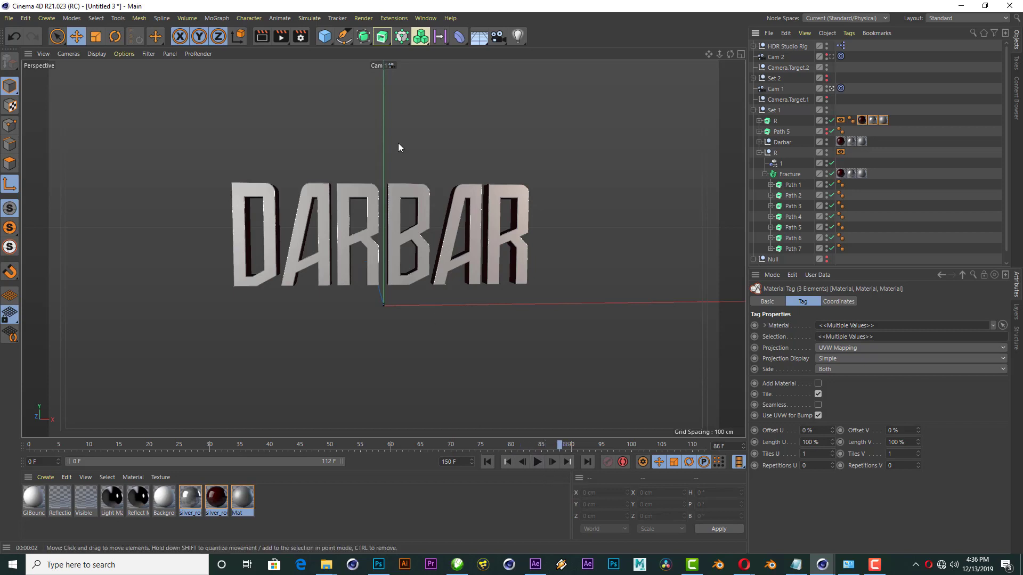
# Step: Add a light inside Set 1 with Inverse Square (Physically Accurate) falloff
pyautogui.click(518, 36)
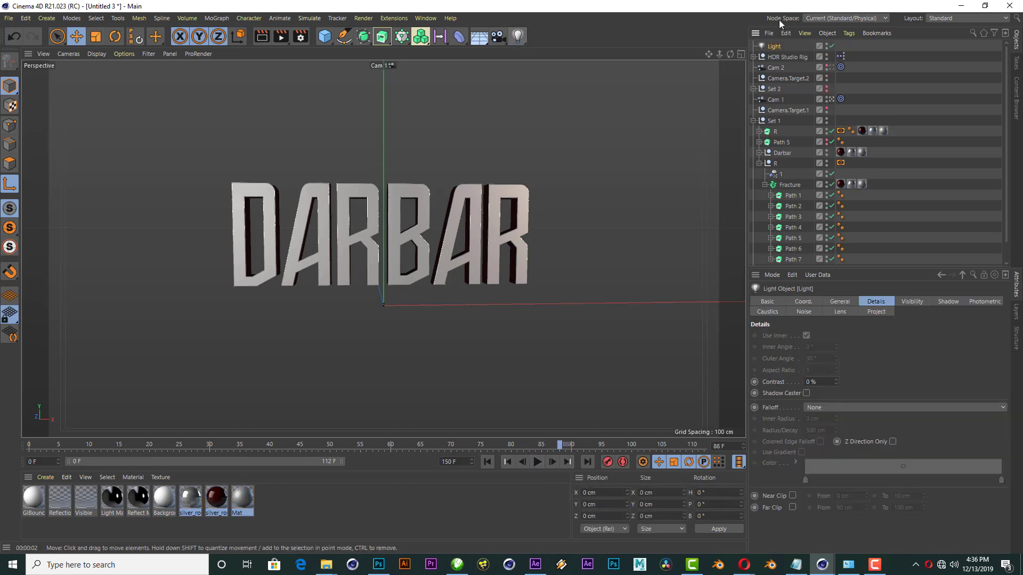
pyautogui.moveTo(778, 44); pyautogui.dragTo(829, 156)
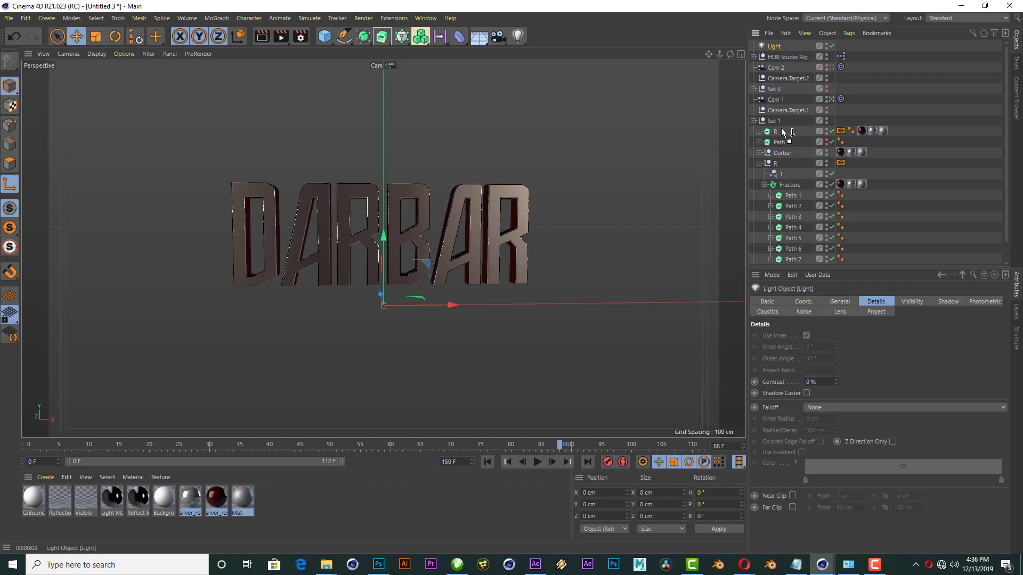
pyautogui.moveTo(781, 129); pyautogui.dragTo(781, 128)
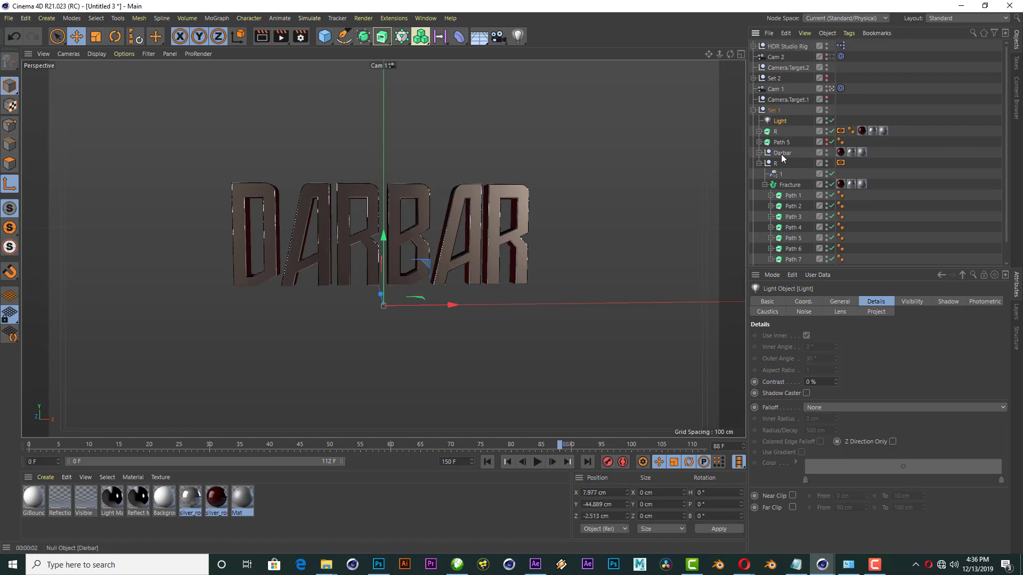
pyautogui.click(740, 54)
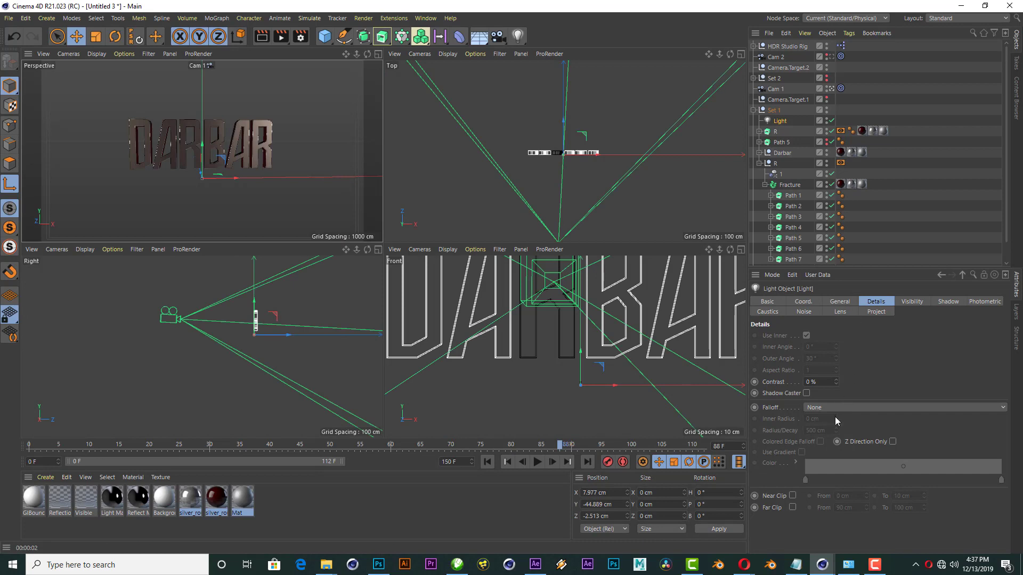
pyautogui.click(836, 409)
pyautogui.click(838, 430)
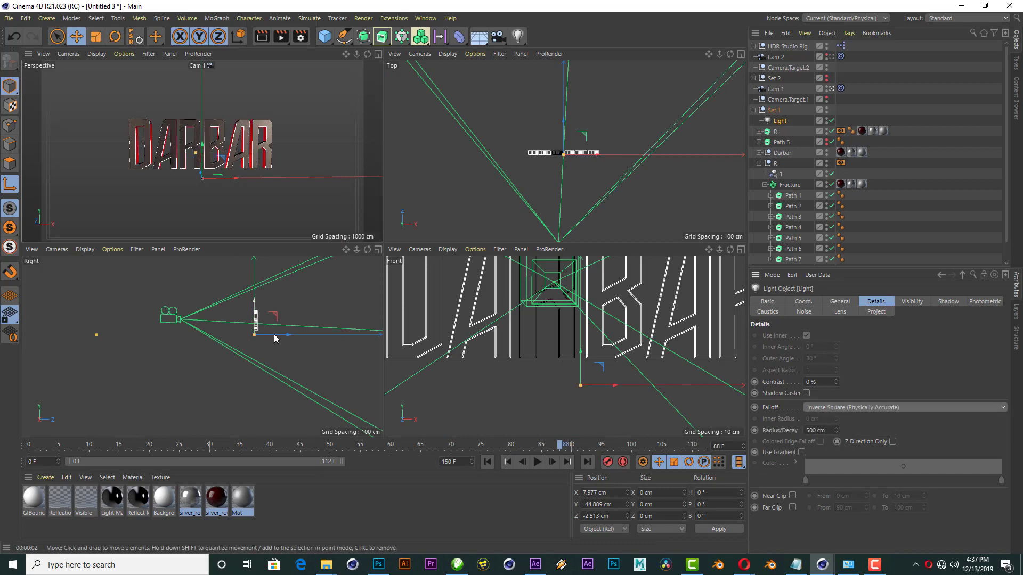
# Step: Place the light in front of DARBAR at Z −53.187 cm with a 182.507 cm radius, test-rendering
pyautogui.moveTo(274, 334); pyautogui.dragTo(261, 302)
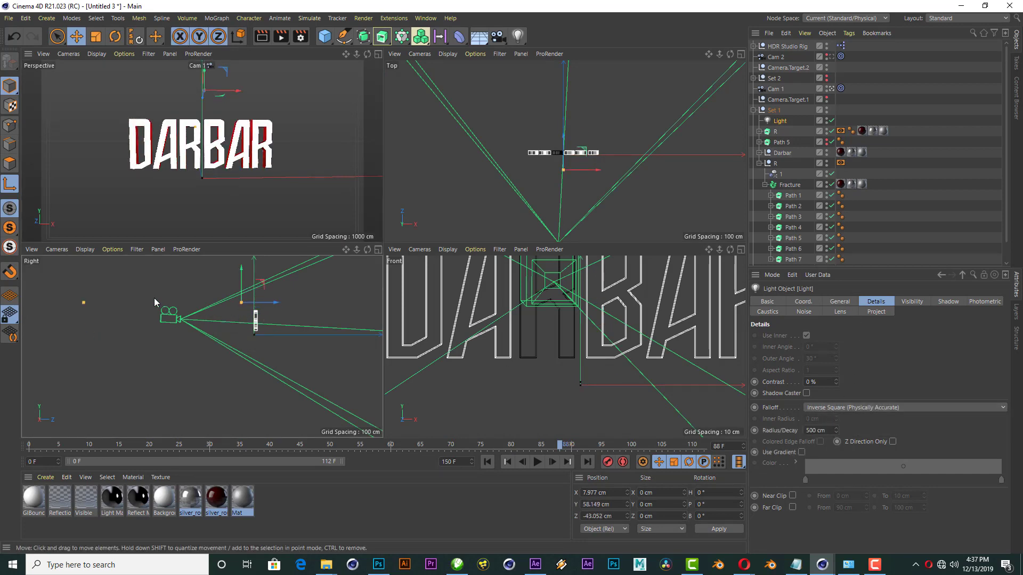
pyautogui.moveTo(115, 300); pyautogui.dragTo(170, 301)
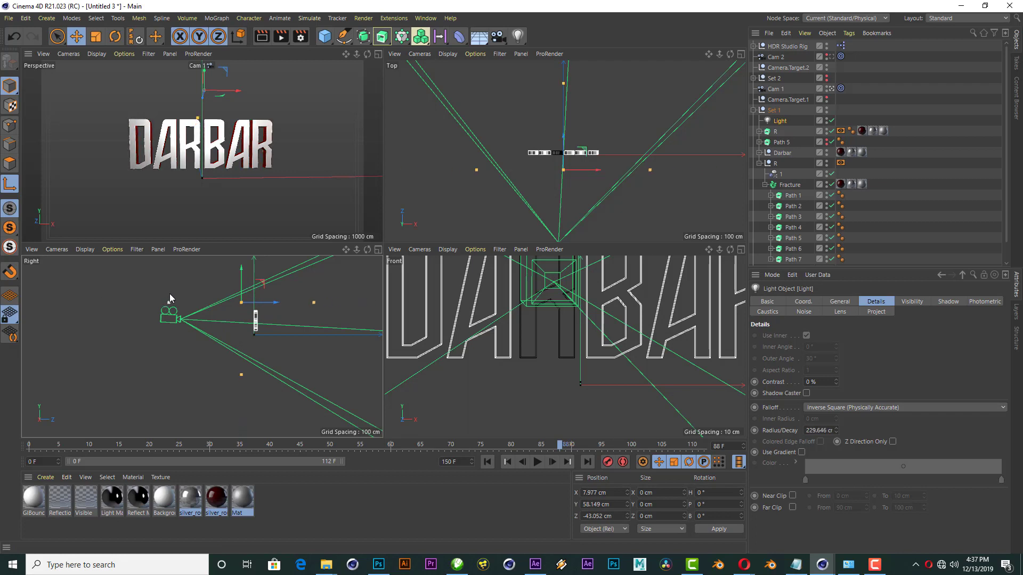
pyautogui.moveTo(261, 304); pyautogui.dragTo(251, 301)
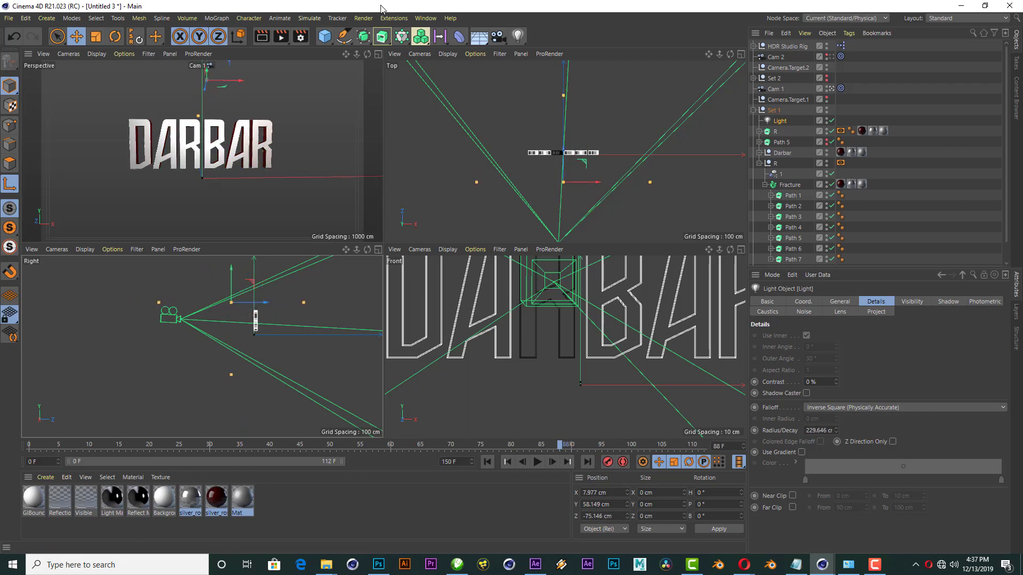
pyautogui.click(377, 54)
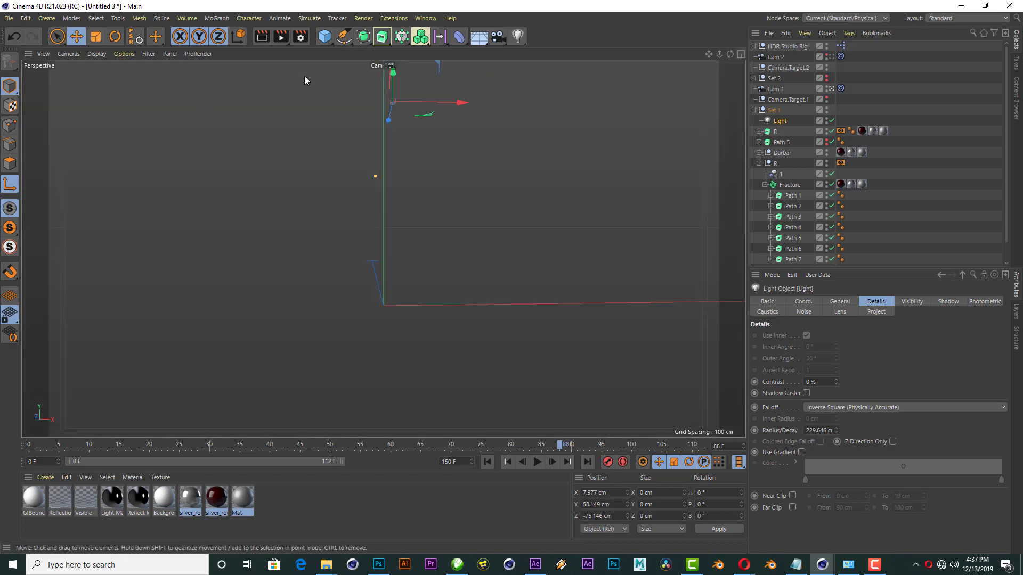
pyautogui.click(267, 39)
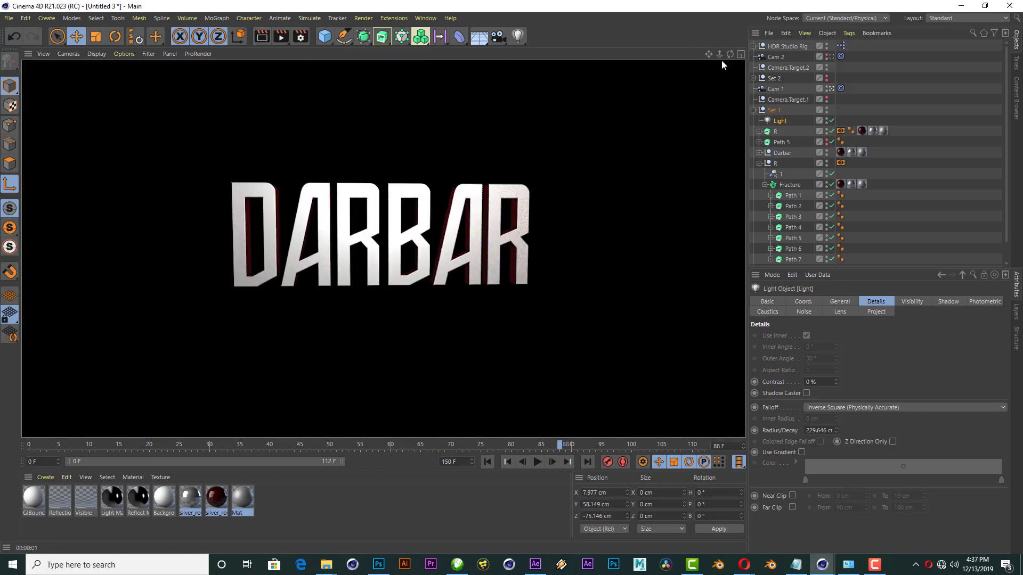
pyautogui.click(741, 54)
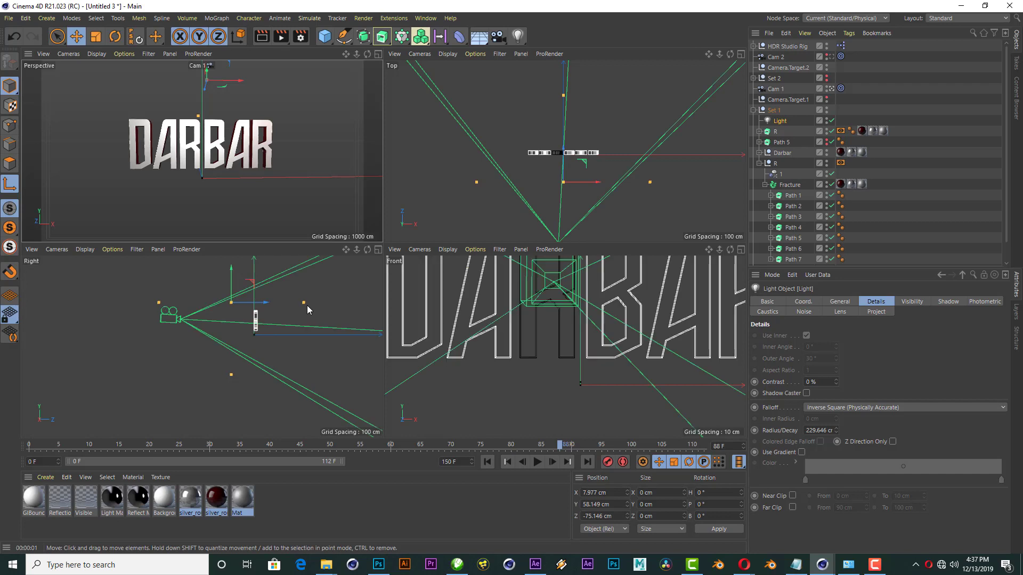
pyautogui.moveTo(246, 311); pyautogui.dragTo(259, 307)
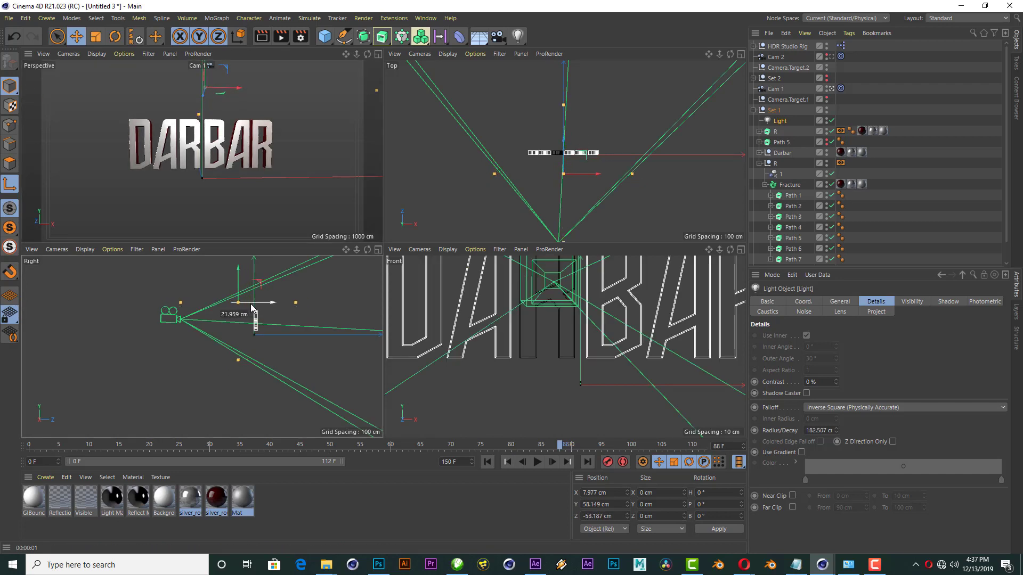
pyautogui.moveTo(258, 307); pyautogui.dragTo(255, 307)
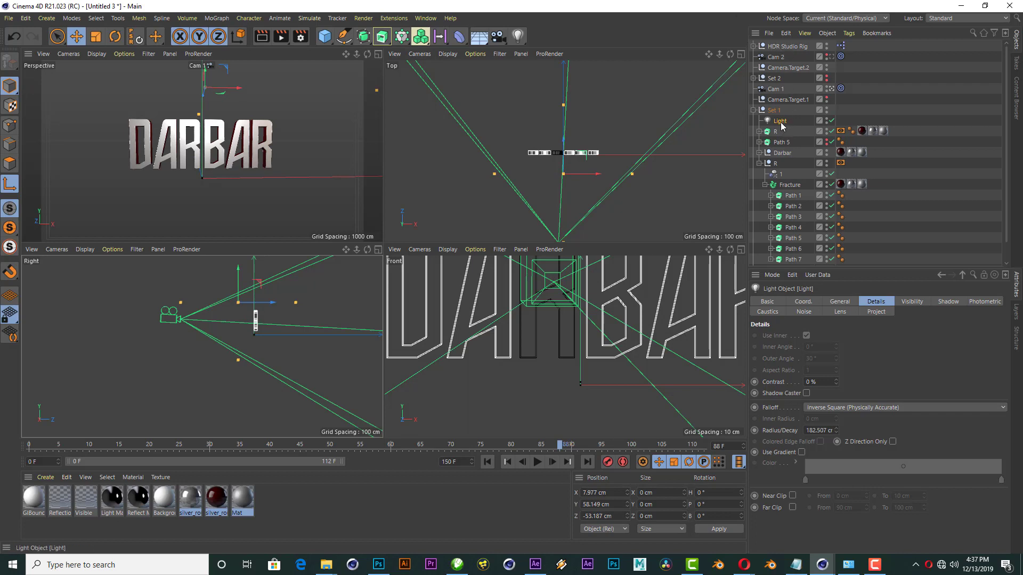
# Step: Duplicate the light as Light.1 behind DARBAR, widen its falloff to 216.603 cm, and test-render
pyautogui.keyDown('ctrl'); pyautogui.moveTo(779, 127); pyautogui.dragTo(779, 130); pyautogui.keyUp('ctrl')
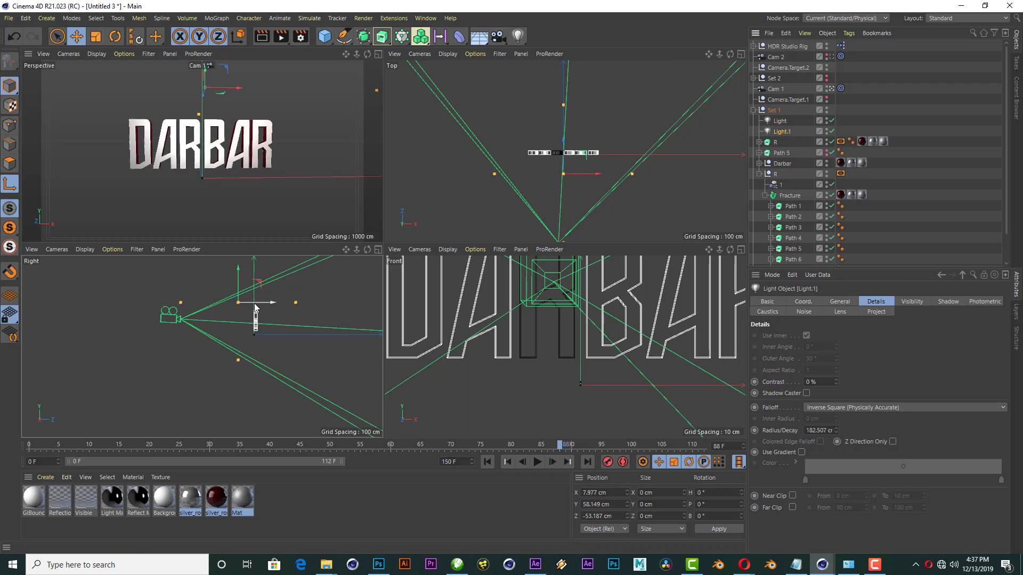
pyautogui.moveTo(256, 307)
pyautogui.mouseDown()
pyautogui.moveTo(281, 307)
pyautogui.moveTo(268, 308)
pyautogui.mouseUp()
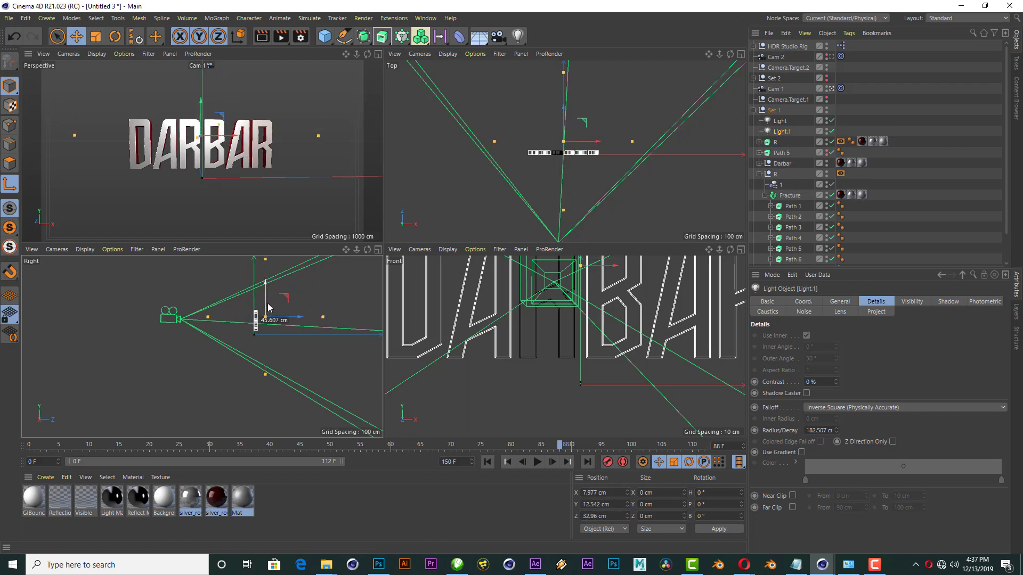
pyautogui.click(378, 54)
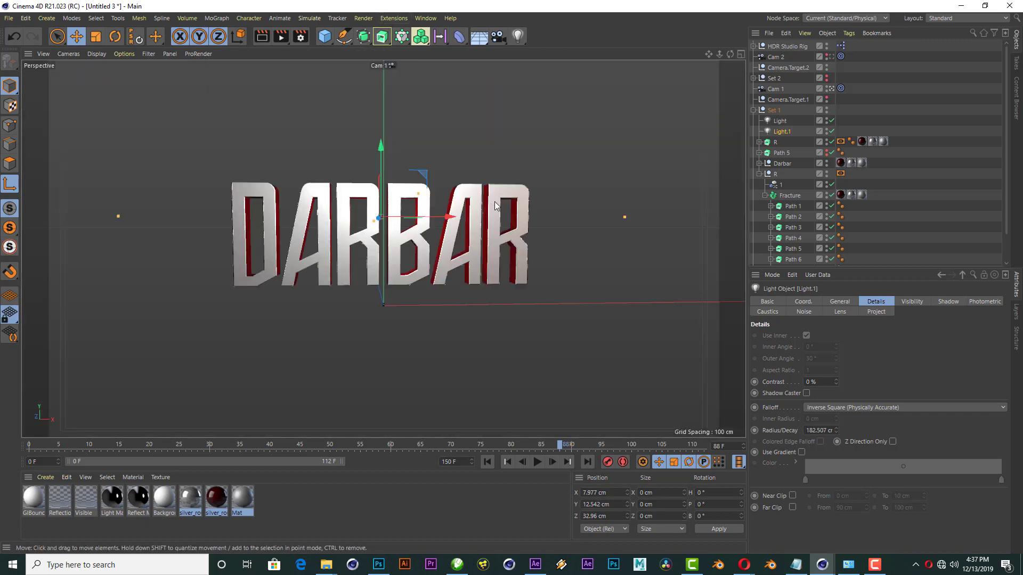
pyautogui.click(259, 39)
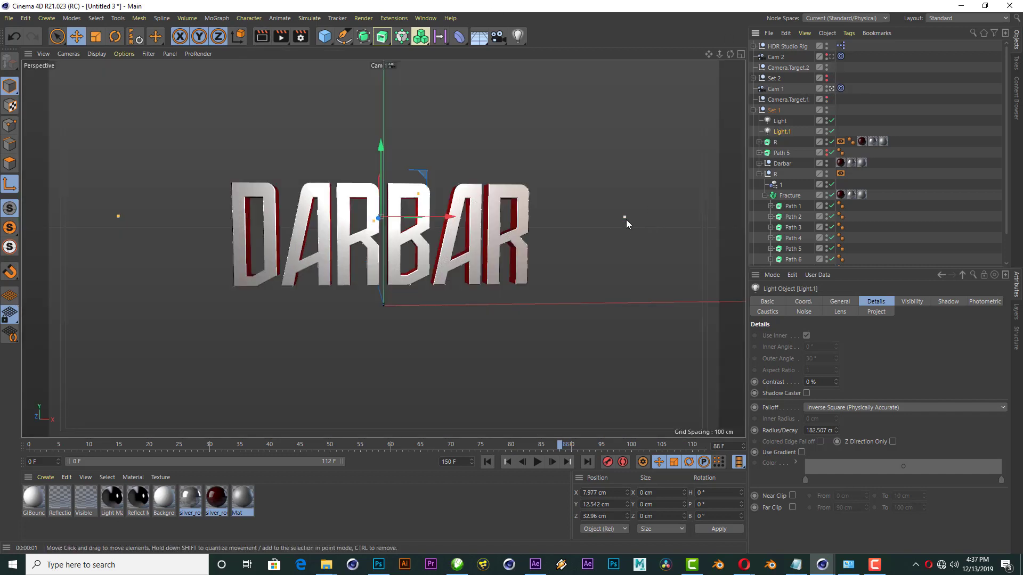
pyautogui.moveTo(627, 223); pyautogui.dragTo(629, 220)
pyautogui.click(264, 41)
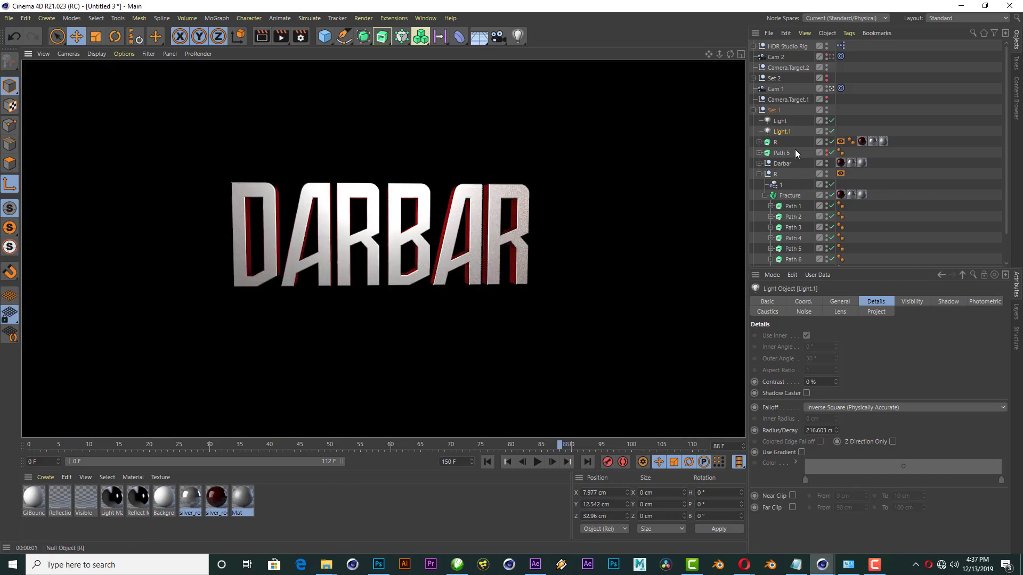
pyautogui.click(778, 90)
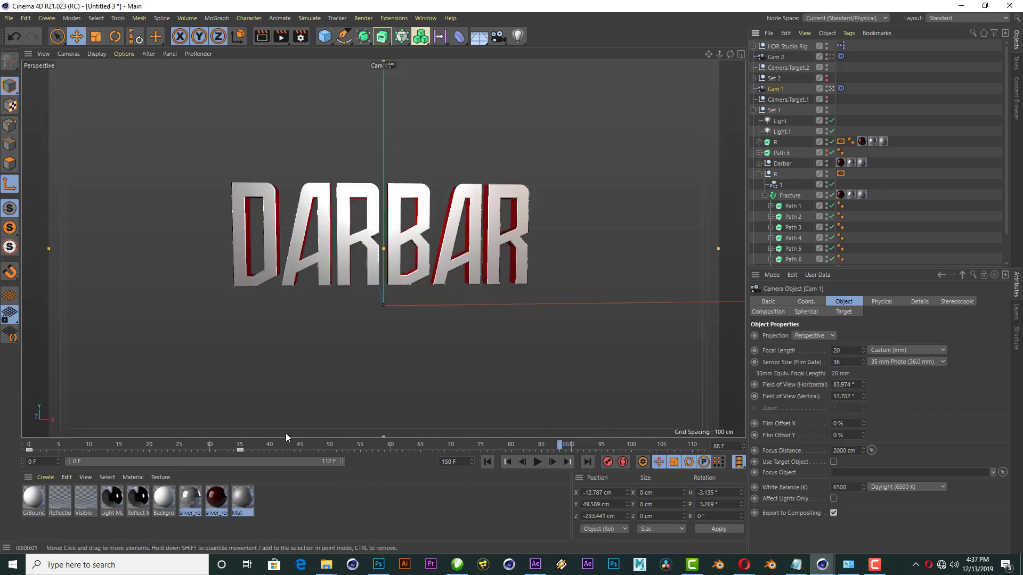
# Step: Lower Cam 1 slightly at frame 35 in the side view to frame the shattering text
pyautogui.click(240, 445)
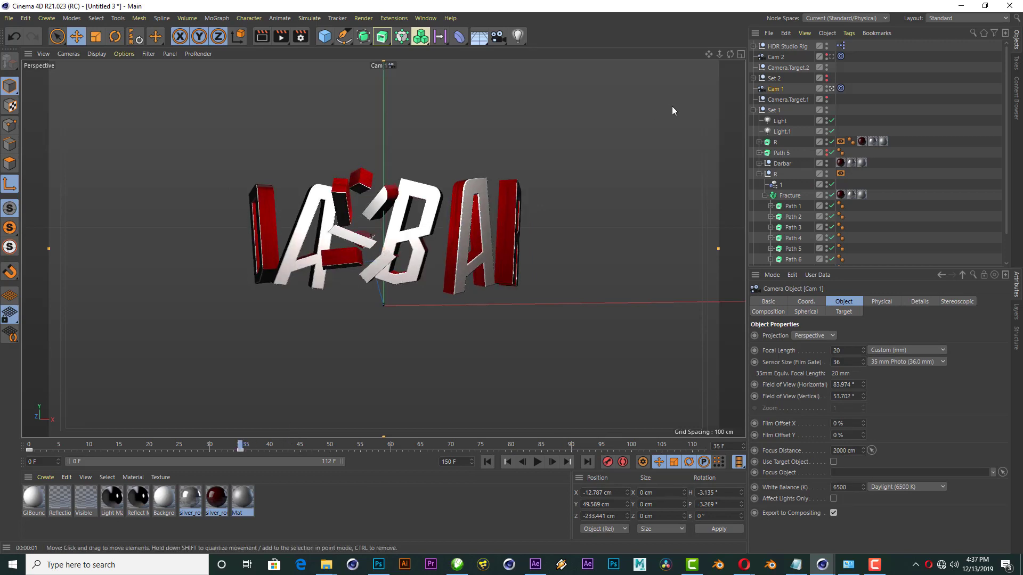
pyautogui.click(741, 55)
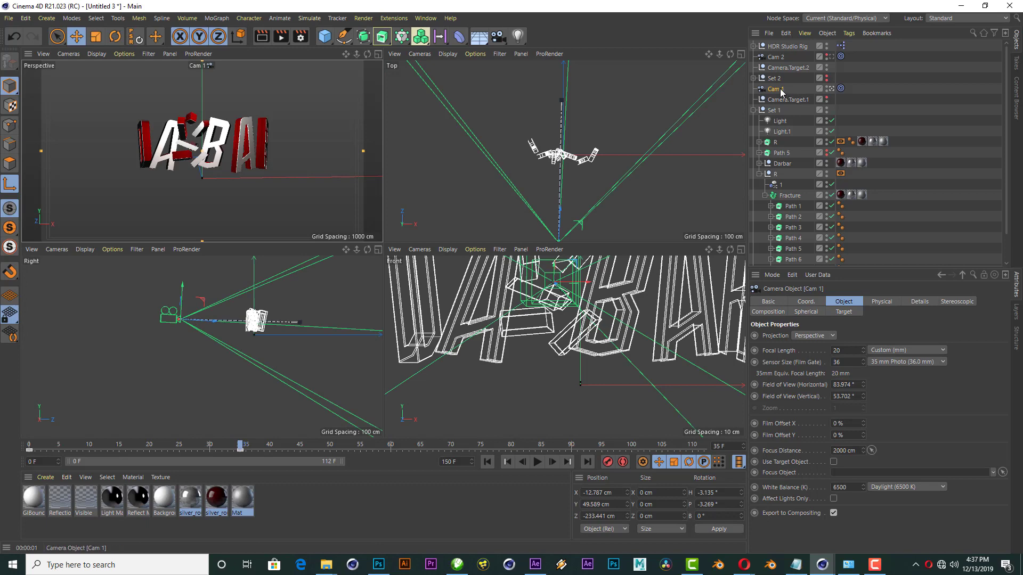
pyautogui.scroll(2, 201, 326)
pyautogui.moveTo(175, 291); pyautogui.dragTo(172, 294)
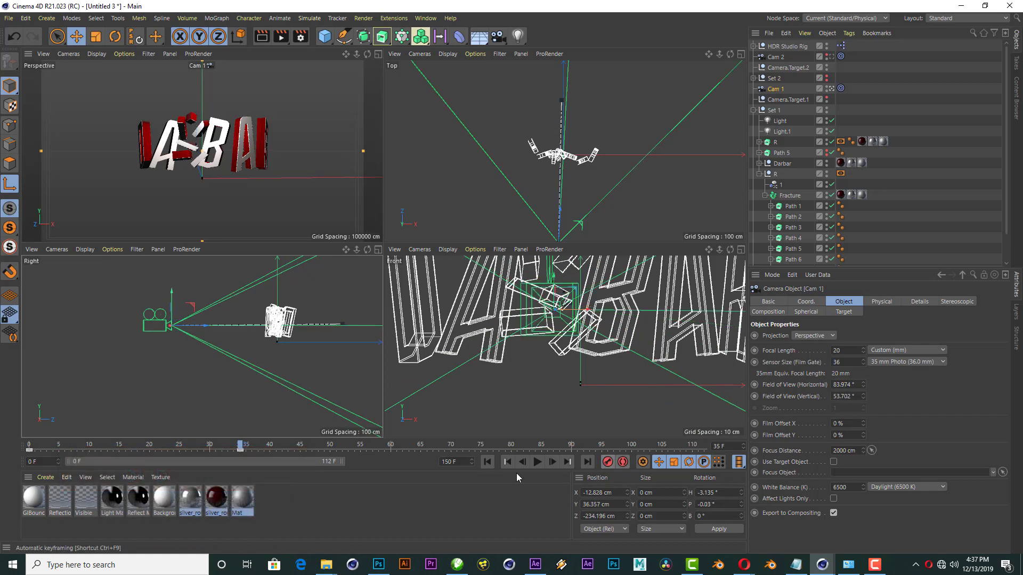
pyautogui.moveTo(246, 446); pyautogui.dragTo(520, 427)
pyautogui.click(377, 54)
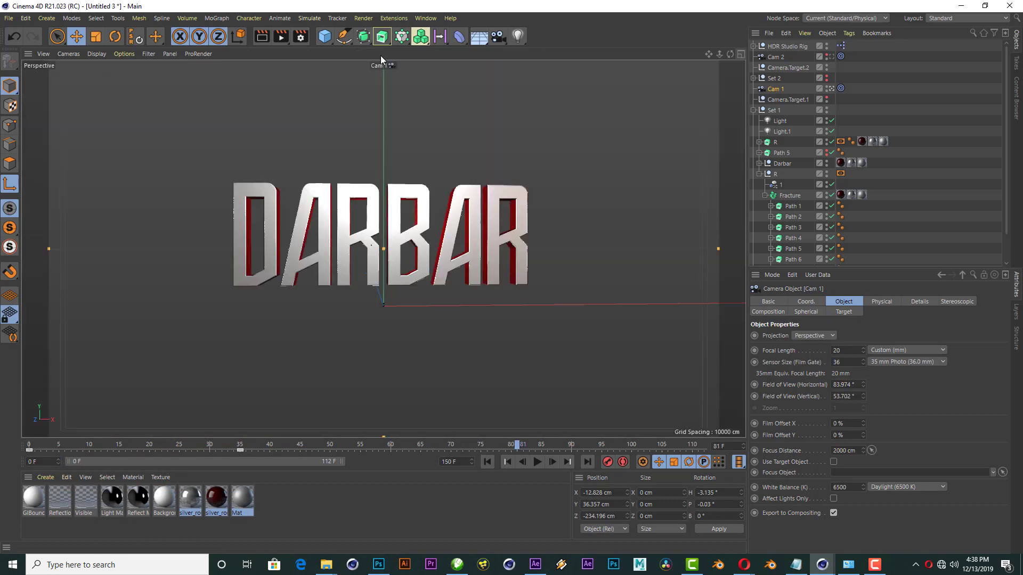
# Step: Replay the fracture animation, pause at frame 27 and test-render it
pyautogui.click(489, 462)
pyautogui.click(537, 462)
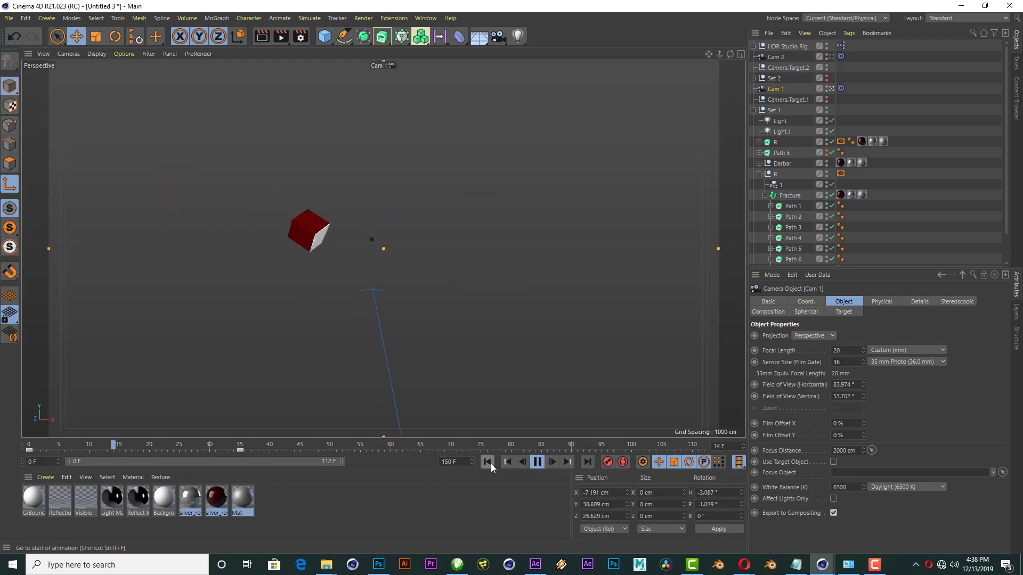
pyautogui.click(537, 461)
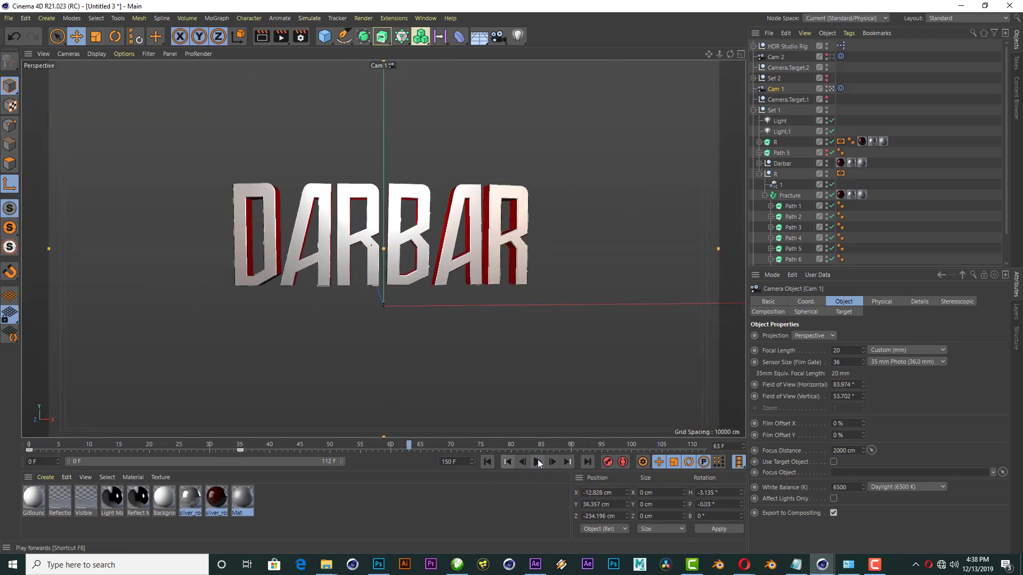
pyautogui.click(488, 462)
pyautogui.click(537, 461)
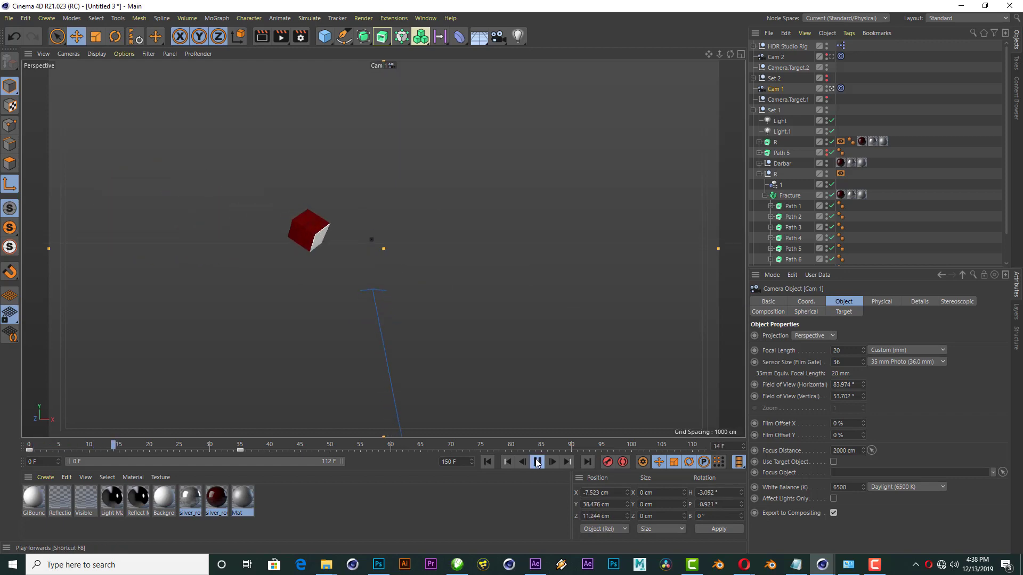
pyautogui.click(537, 462)
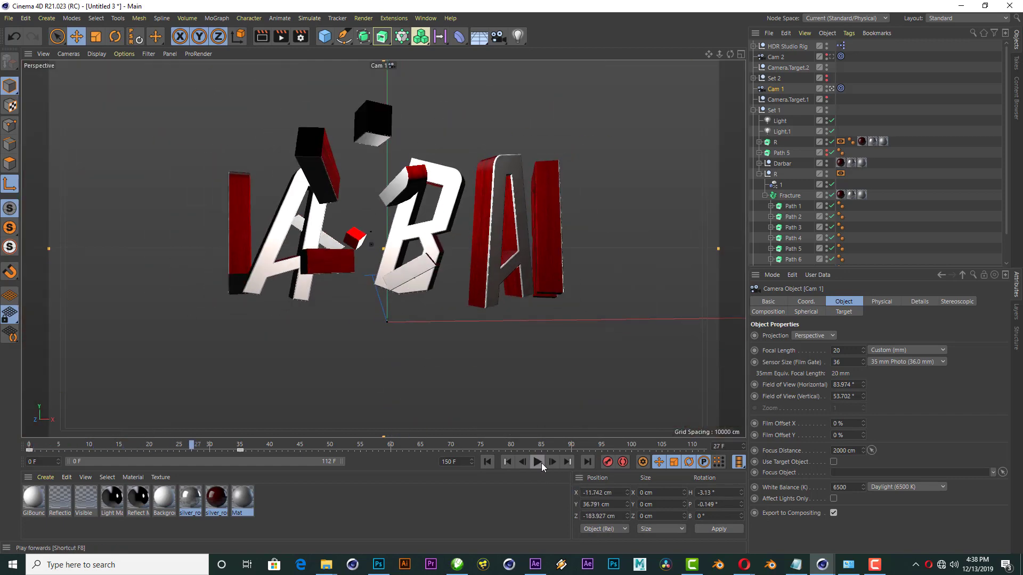
pyautogui.click(265, 38)
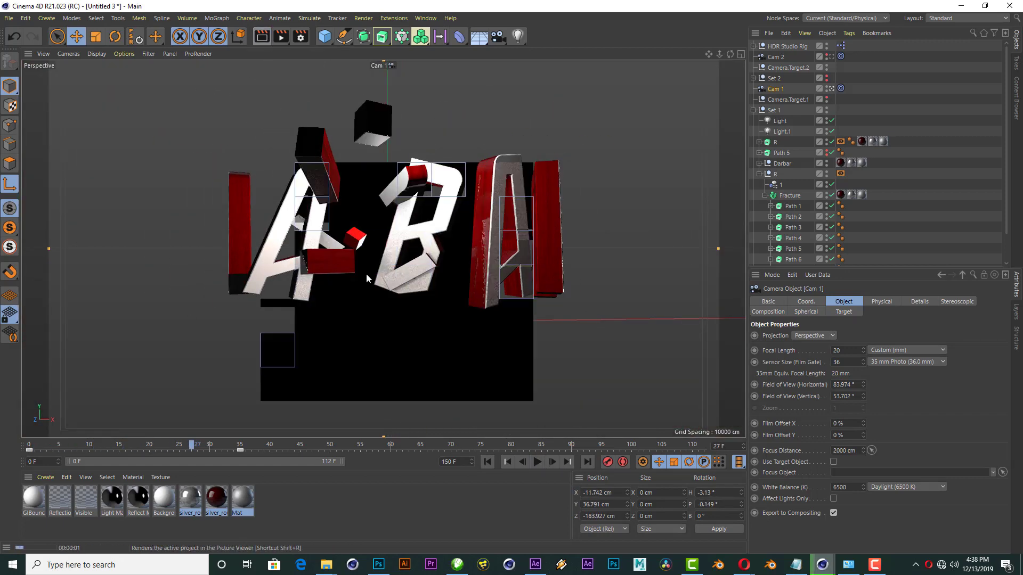
pyautogui.moveTo(193, 444)
pyautogui.mouseDown()
pyautogui.moveTo(237, 431)
pyautogui.moveTo(222, 424)
pyautogui.mouseUp()
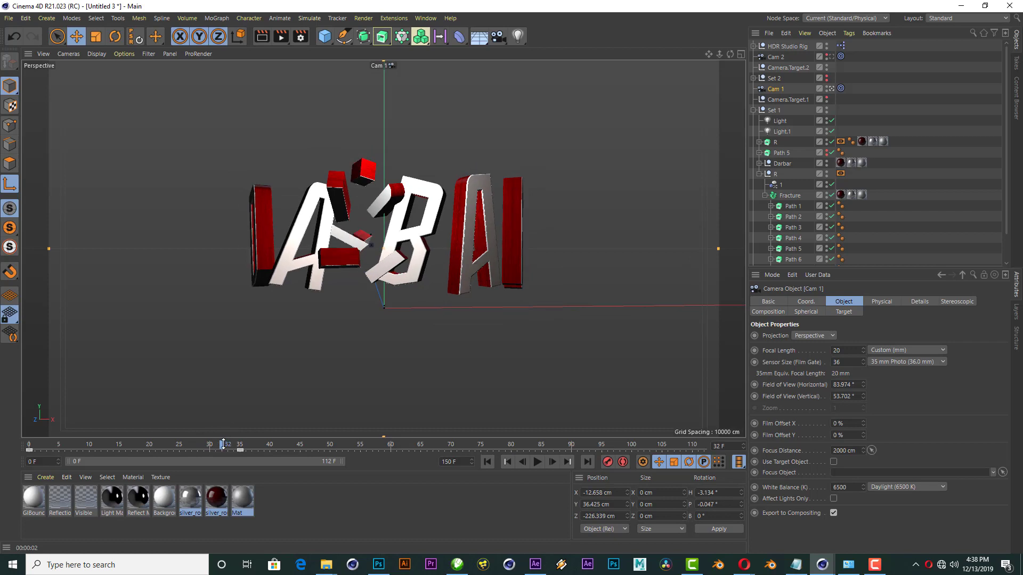
pyautogui.click(941, 18)
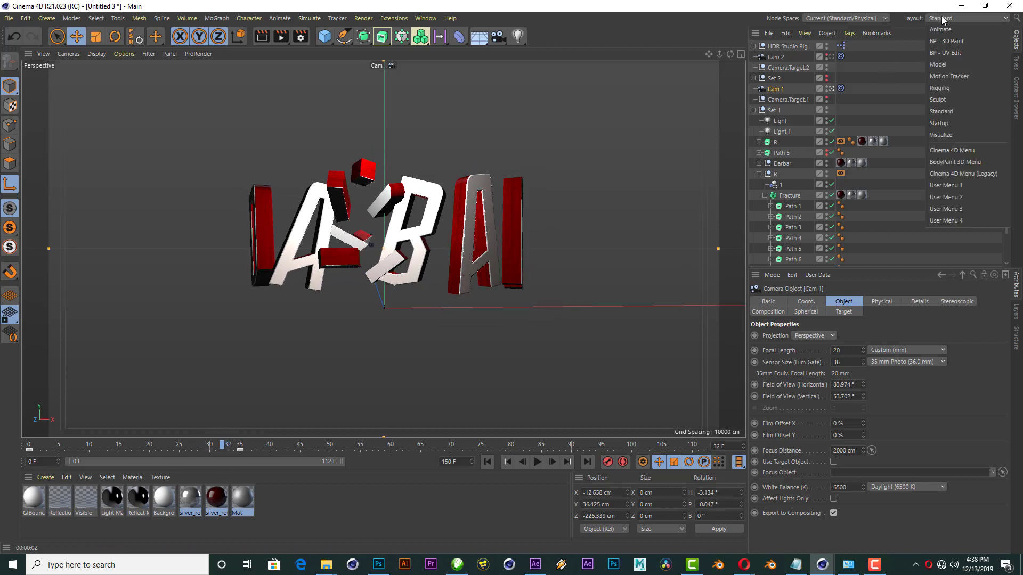
pyautogui.click(781, 184)
pyautogui.scroll(-3, 877, 146)
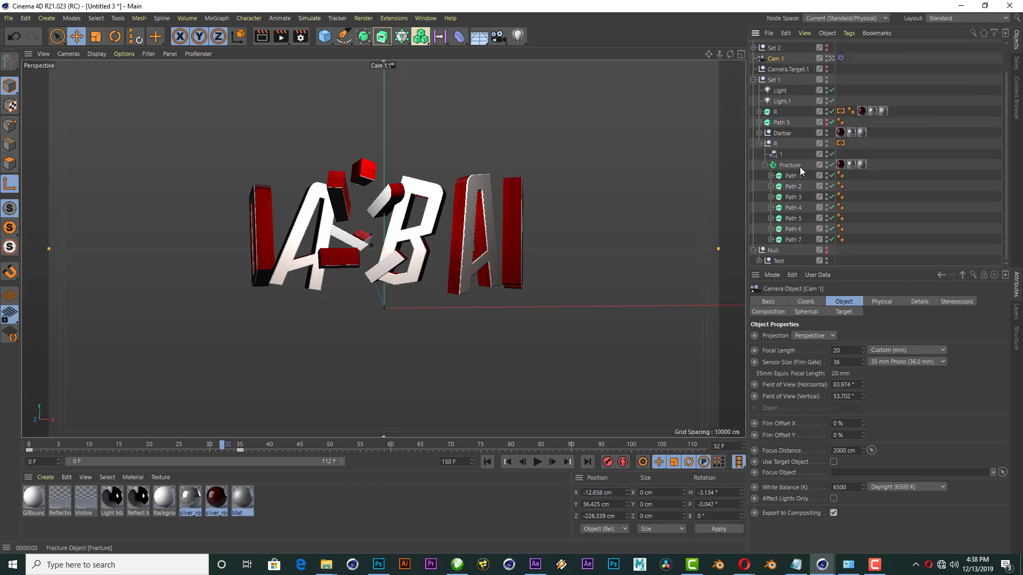
# Step: Select Darbar's Randomize effector and switch to the Animate layout
pyautogui.click(782, 133)
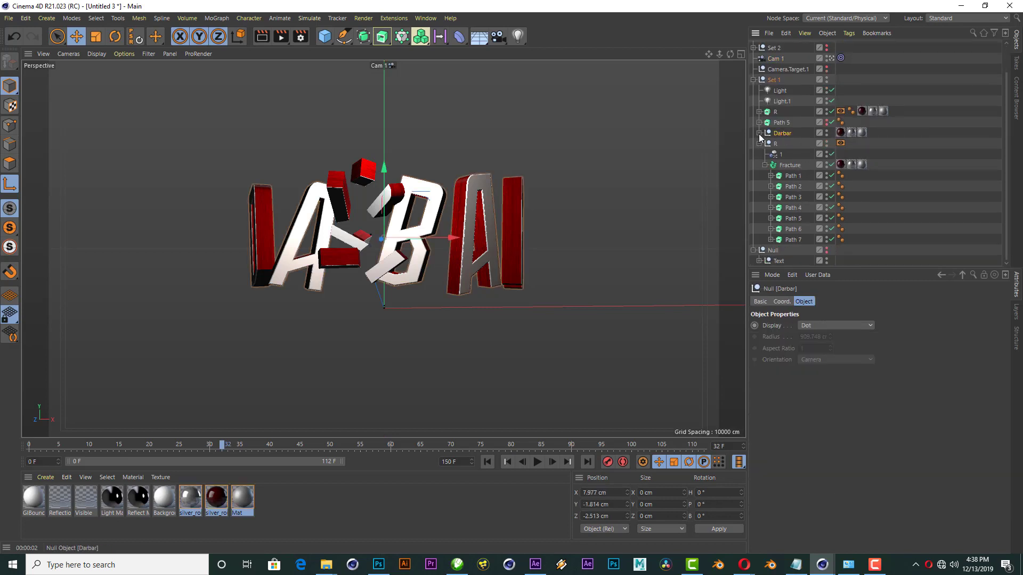
pyautogui.click(781, 143)
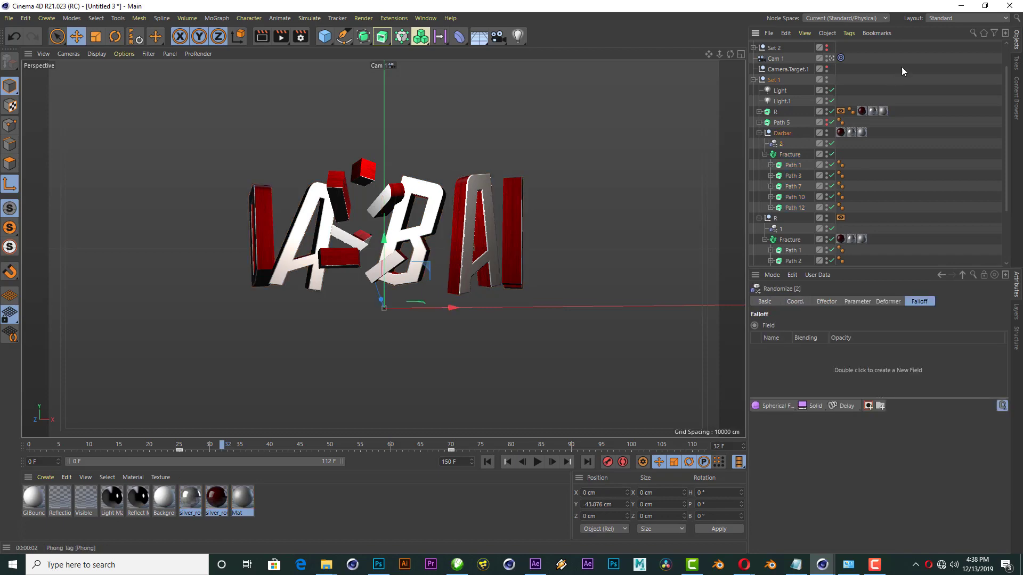
pyautogui.click(949, 26)
pyautogui.click(948, 31)
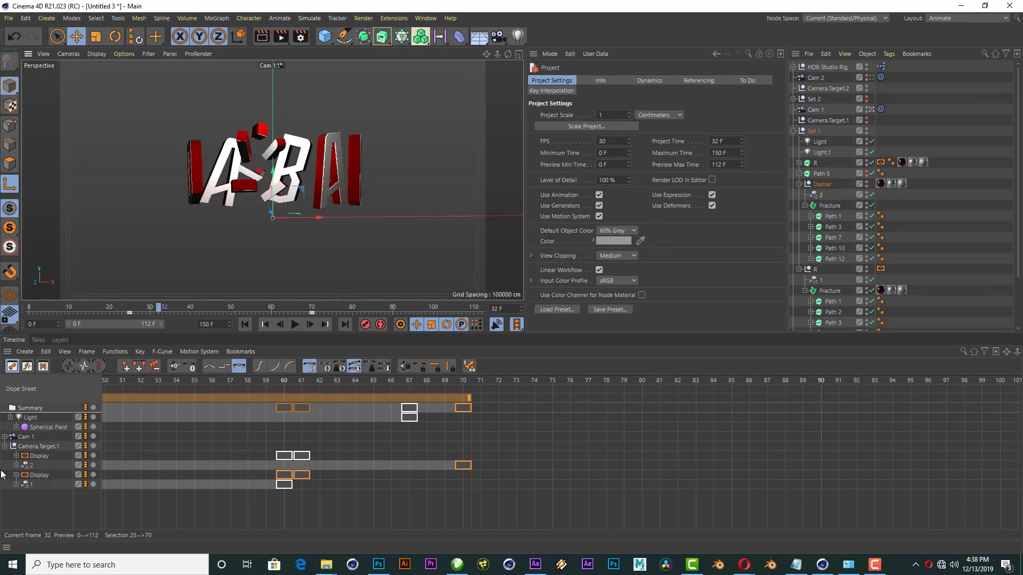
# Step: Shift keys 25–70 to 32–77, make every key Linear, and return to the Standard layout
pyautogui.click(25, 466)
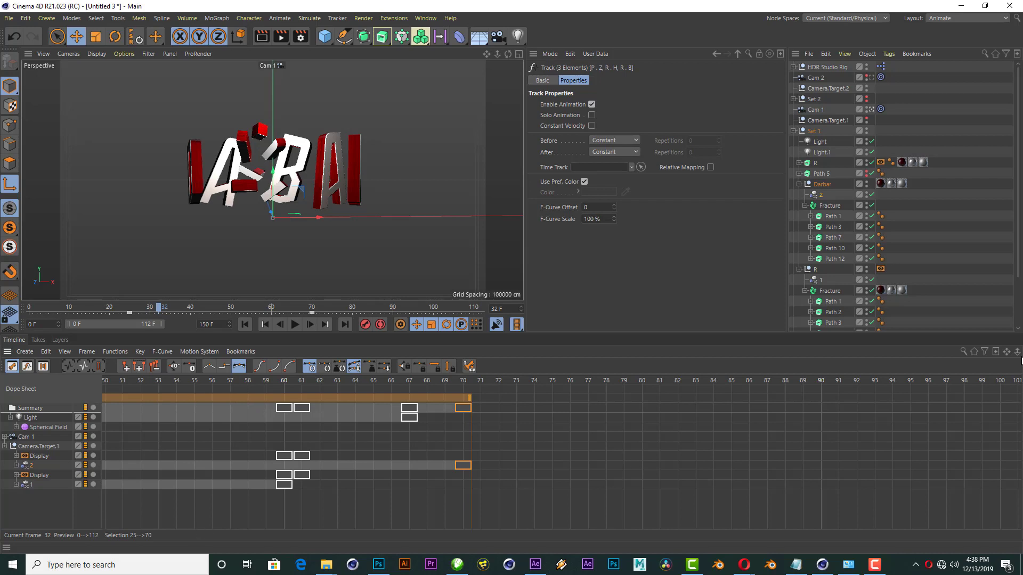
pyautogui.press('h')
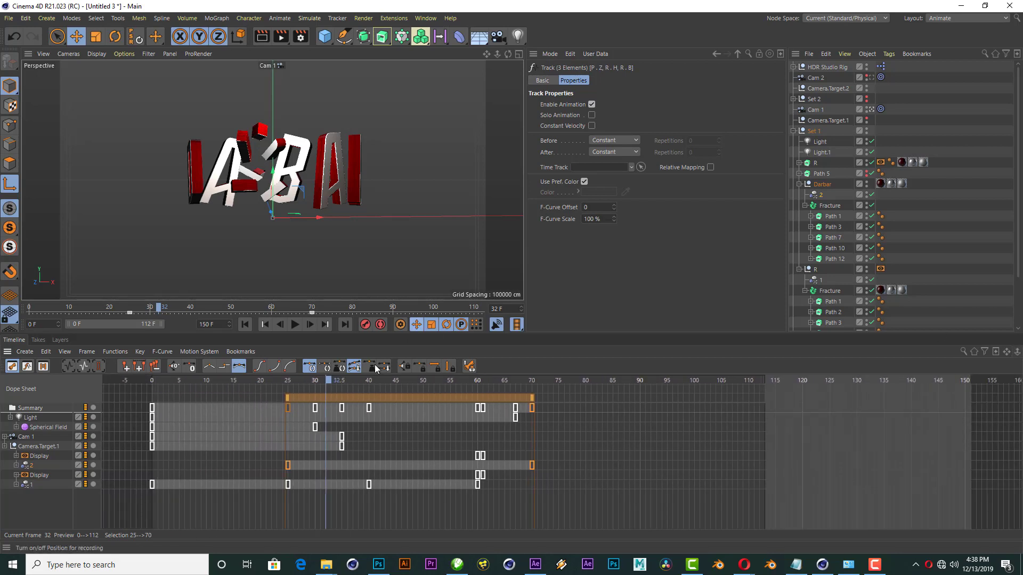
pyautogui.moveTo(339, 398)
pyautogui.mouseDown()
pyautogui.moveTo(377, 393)
pyautogui.moveTo(311, 381)
pyautogui.moveTo(408, 381)
pyautogui.moveTo(520, 340)
pyautogui.moveTo(374, 344)
pyautogui.moveTo(491, 326)
pyautogui.moveTo(343, 340)
pyautogui.moveTo(446, 341)
pyautogui.mouseUp()
pyautogui.hotkey('ctrl', 'a')
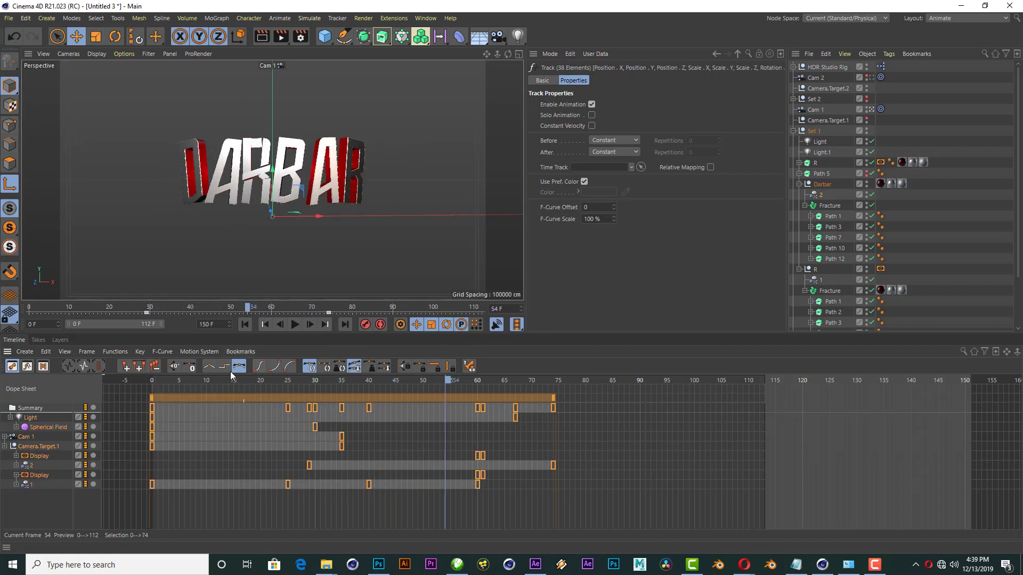
pyautogui.click(210, 368)
pyautogui.click(971, 19)
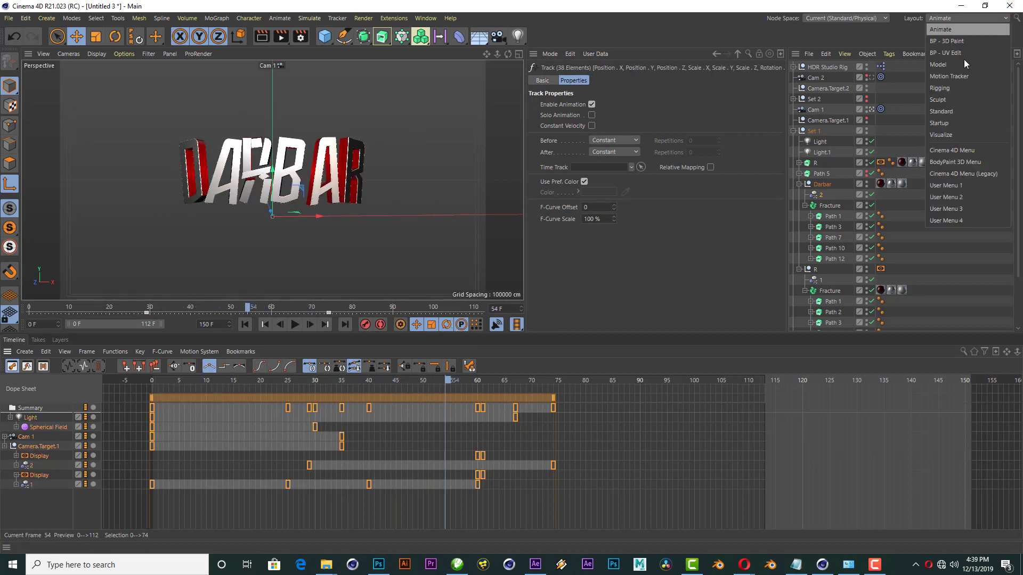
pyautogui.click(958, 111)
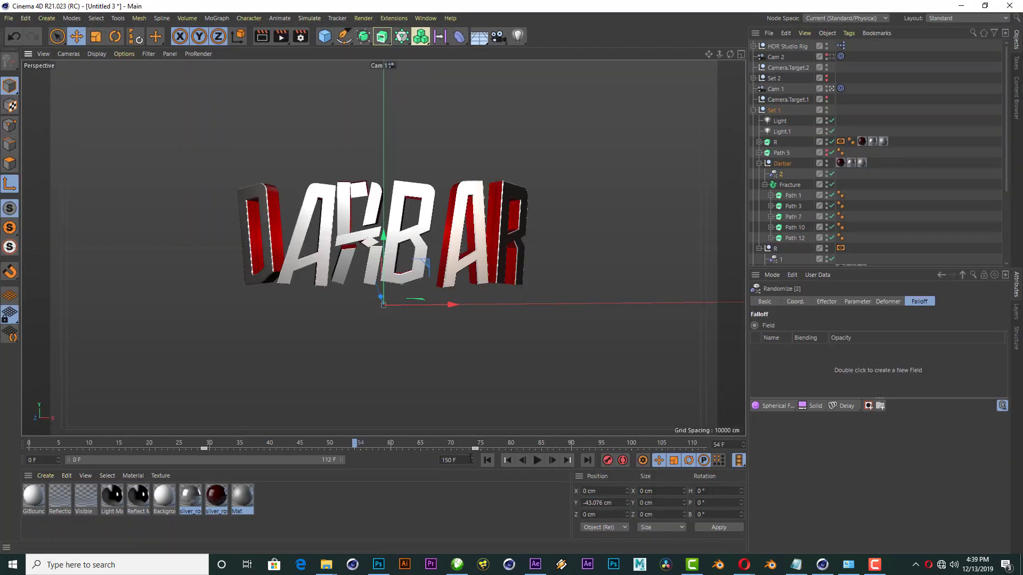
pyautogui.click(487, 461)
pyautogui.click(537, 461)
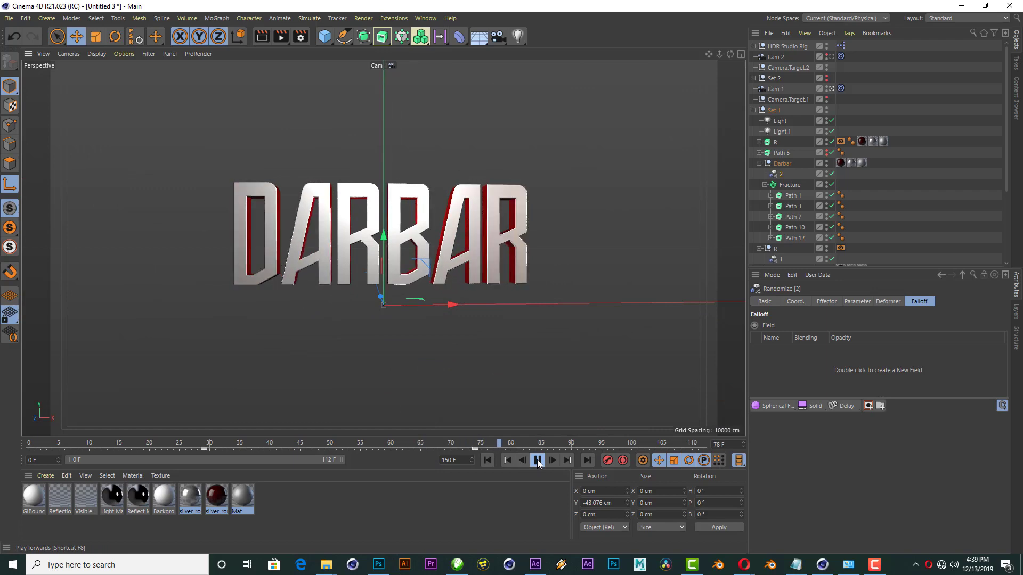
pyautogui.click(487, 461)
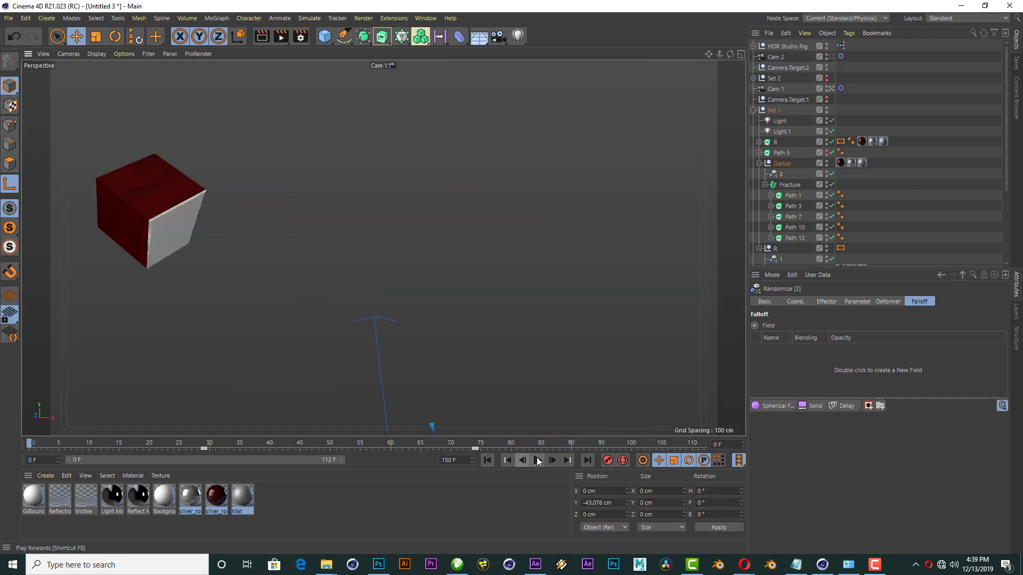
pyautogui.click(536, 461)
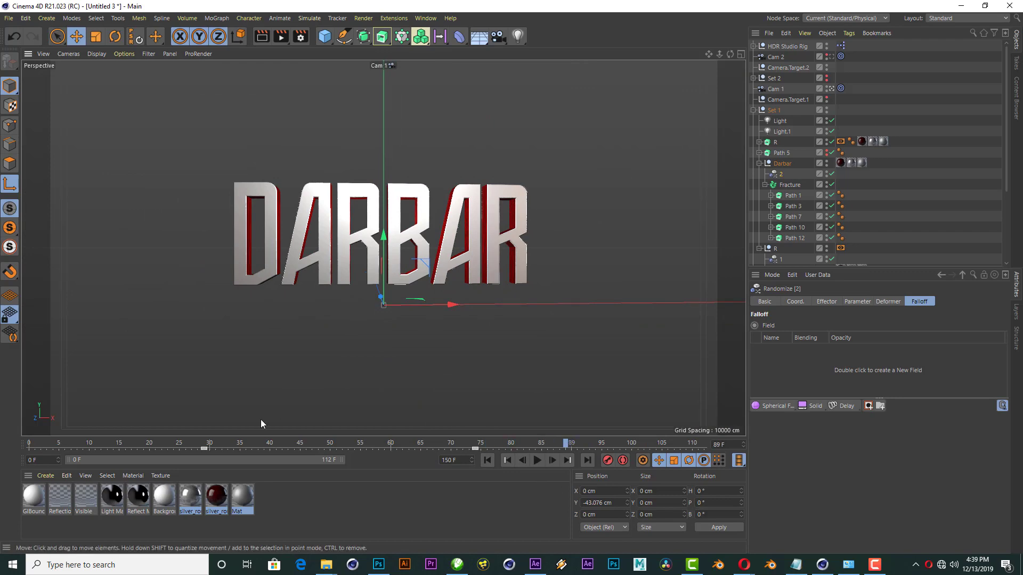
pyautogui.moveTo(206, 445)
pyautogui.mouseDown()
pyautogui.moveTo(82, 442)
pyautogui.moveTo(155, 443)
pyautogui.moveTo(78, 417)
pyautogui.moveTo(195, 373)
pyautogui.moveTo(140, 384)
pyautogui.mouseUp()
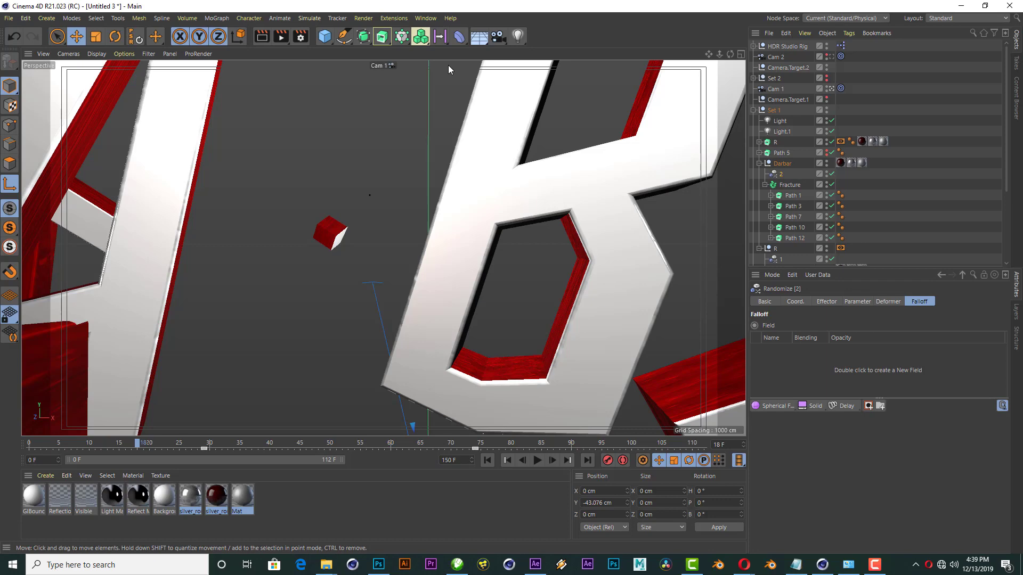
pyautogui.click(262, 36)
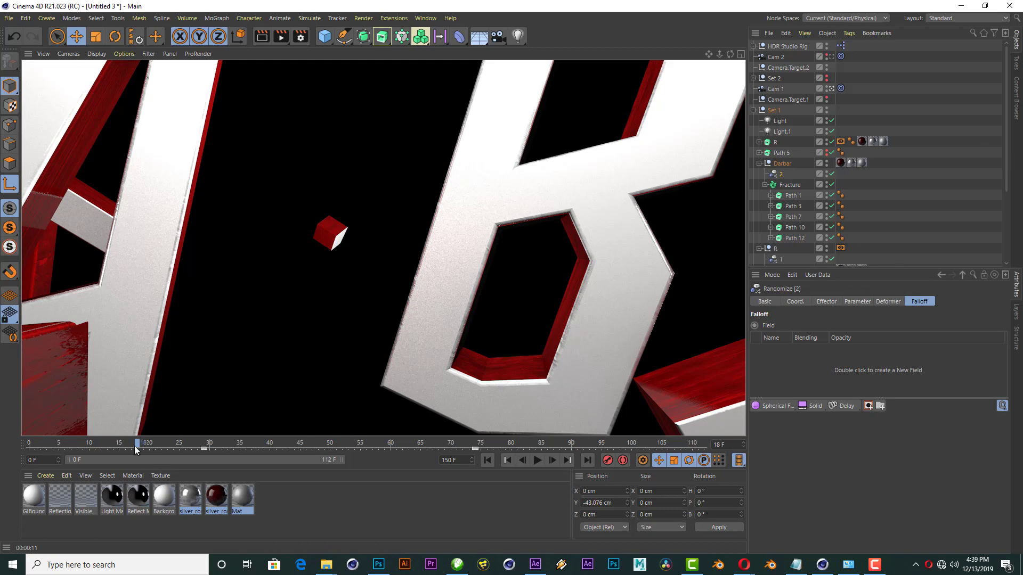
pyautogui.moveTo(136, 444); pyautogui.dragTo(534, 362)
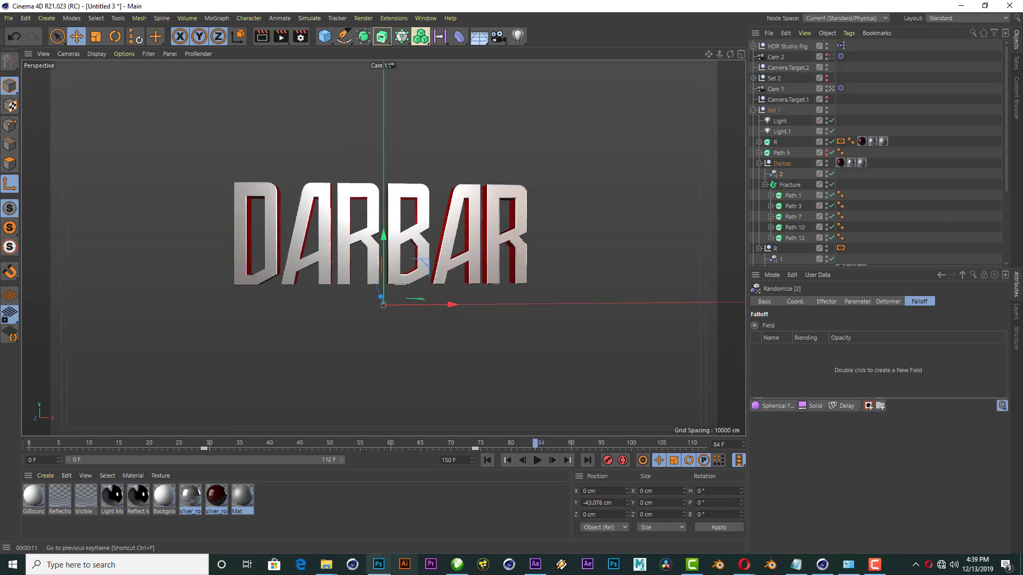
# Step: Move the Light down, enlarge its falloff radius, and test-render
pyautogui.click(780, 121)
pyautogui.moveTo(392, 87)
pyautogui.mouseDown()
pyautogui.moveTo(397, 72)
pyautogui.moveTo(405, 128)
pyautogui.mouseUp()
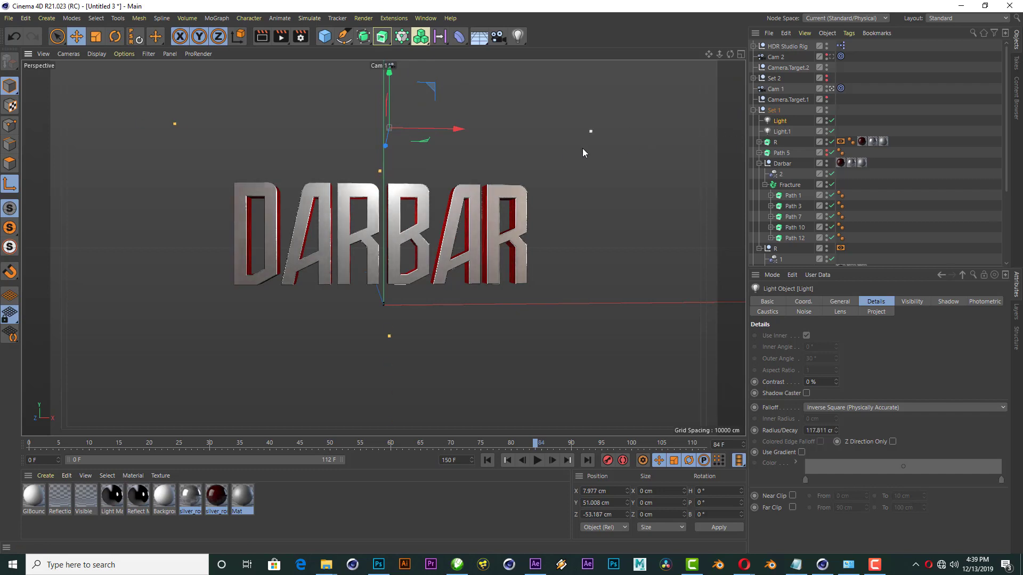
pyautogui.moveTo(592, 132); pyautogui.dragTo(648, 136)
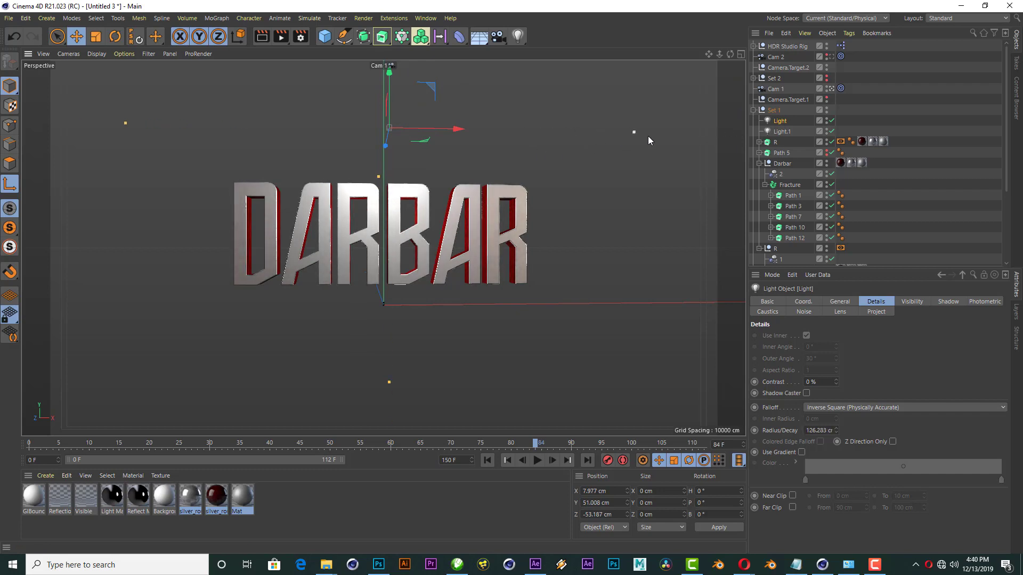
pyautogui.click(270, 38)
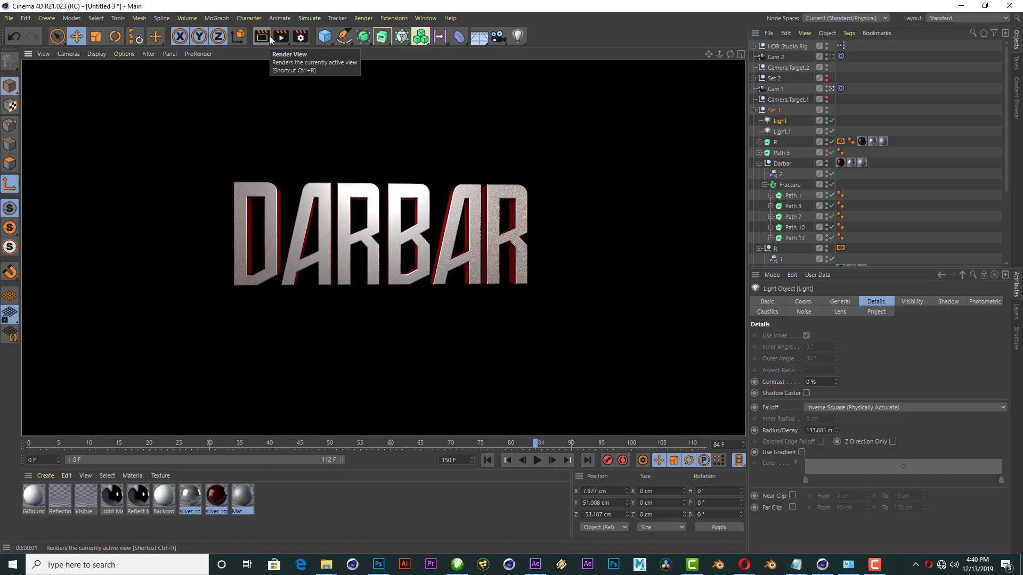
pyautogui.click(774, 127)
# Step: Lower the Light further, widen its radius to about 160 cm, test-render and replay the animation
pyautogui.moveTo(394, 91); pyautogui.dragTo(391, 105)
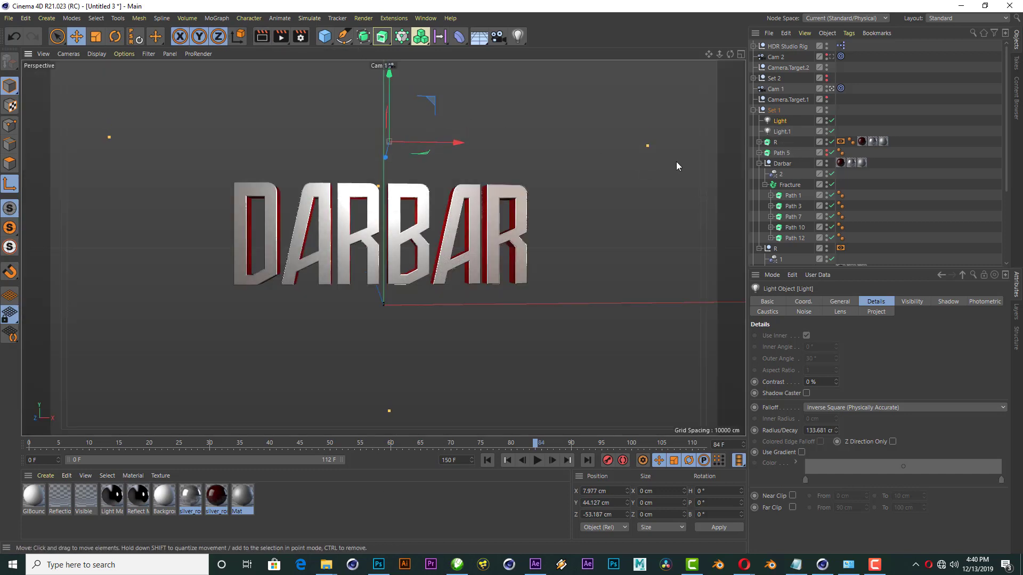
pyautogui.moveTo(647, 146); pyautogui.dragTo(696, 137)
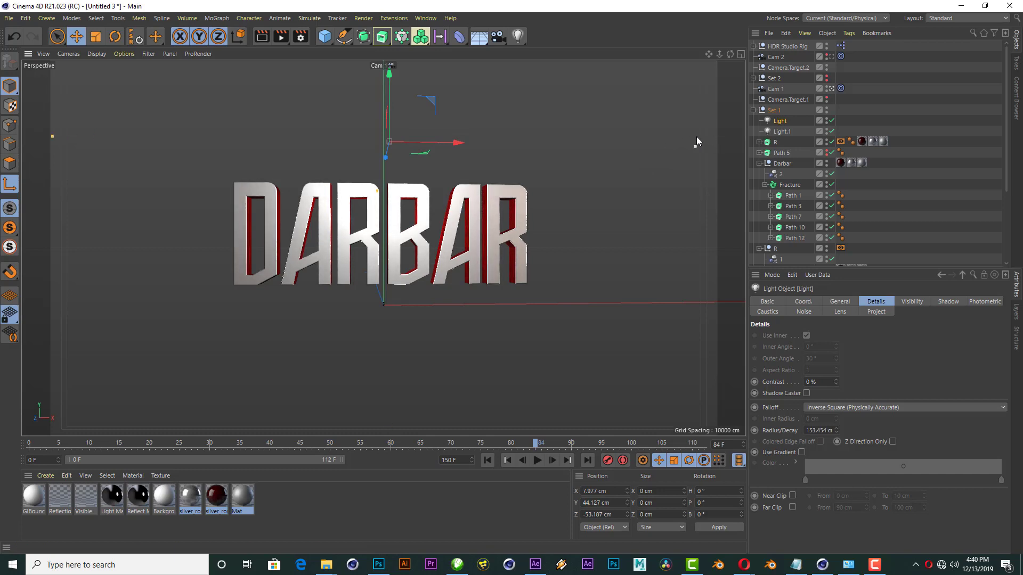
pyautogui.click(263, 38)
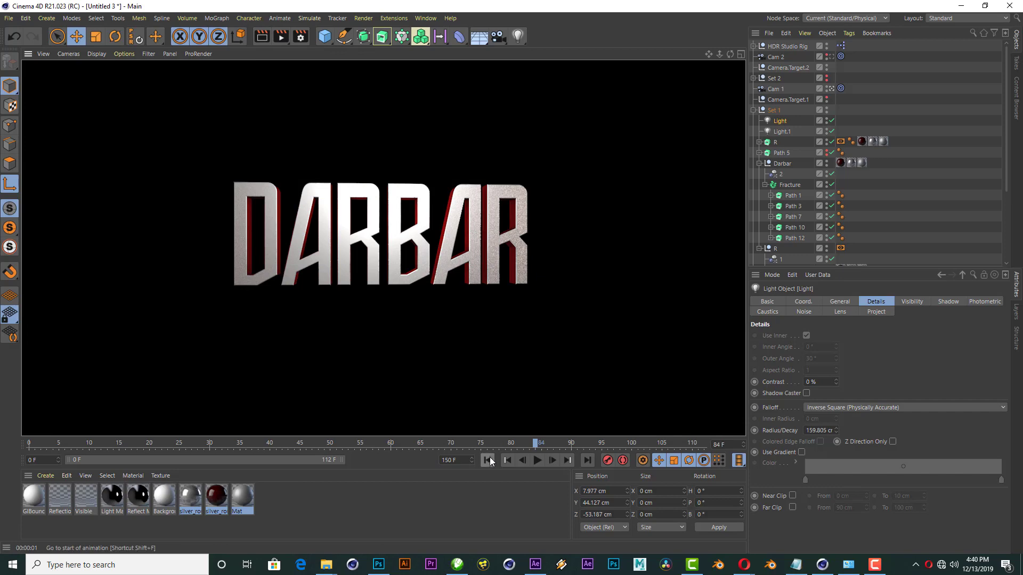
pyautogui.click(489, 459)
pyautogui.click(537, 460)
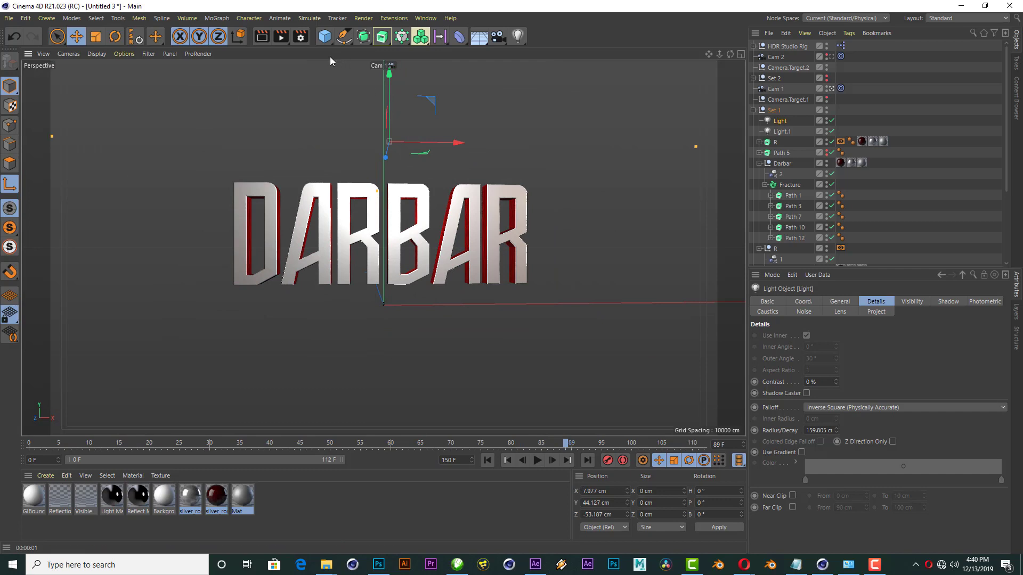
pyautogui.click(300, 39)
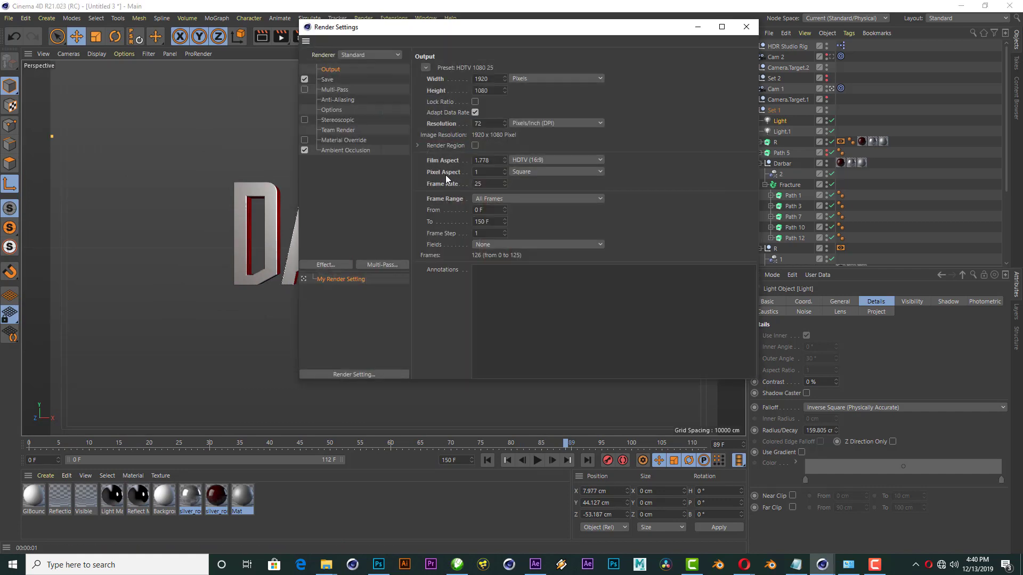
pyautogui.click(329, 80)
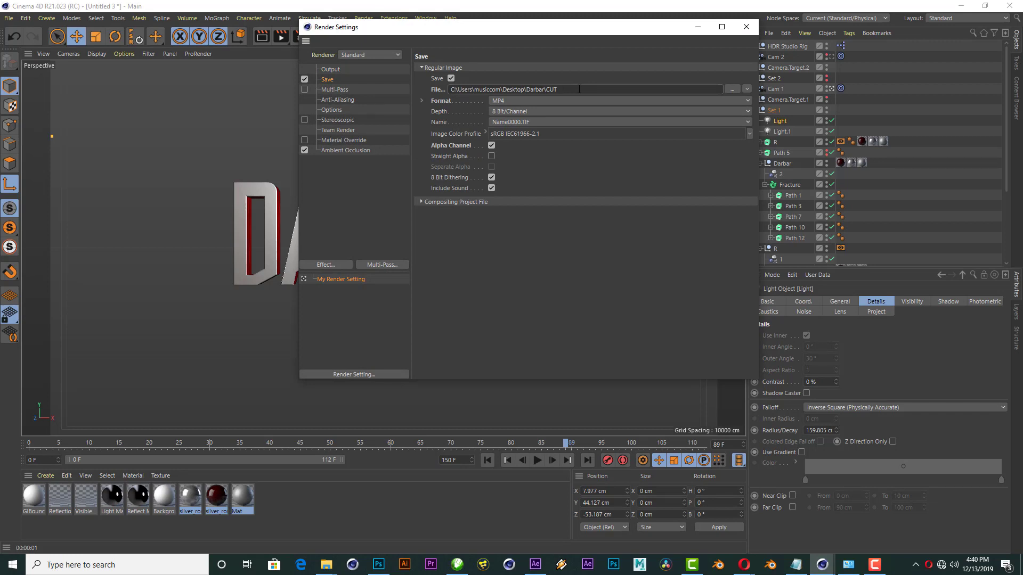
pyautogui.click(334, 70)
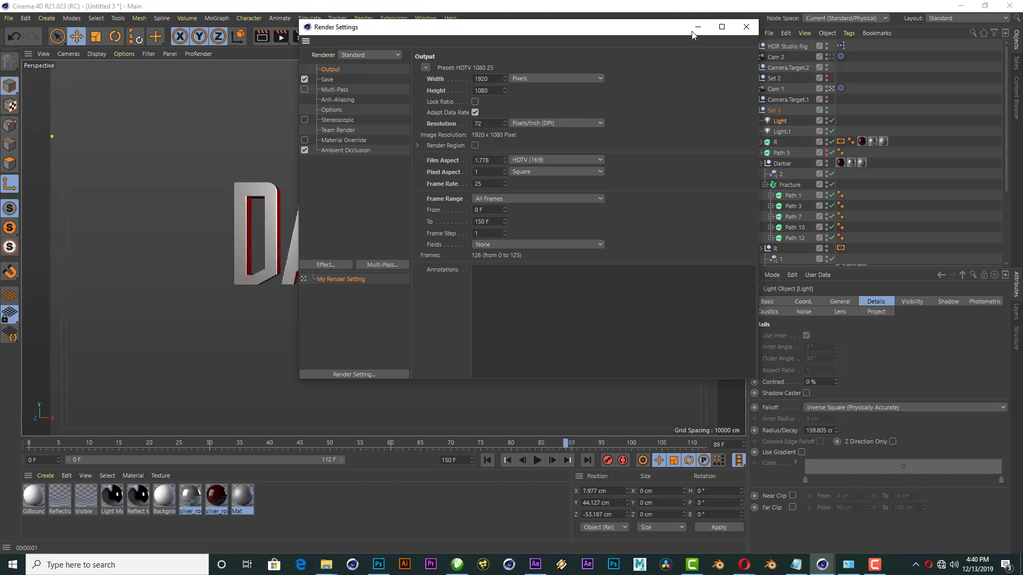
pyautogui.click(748, 21)
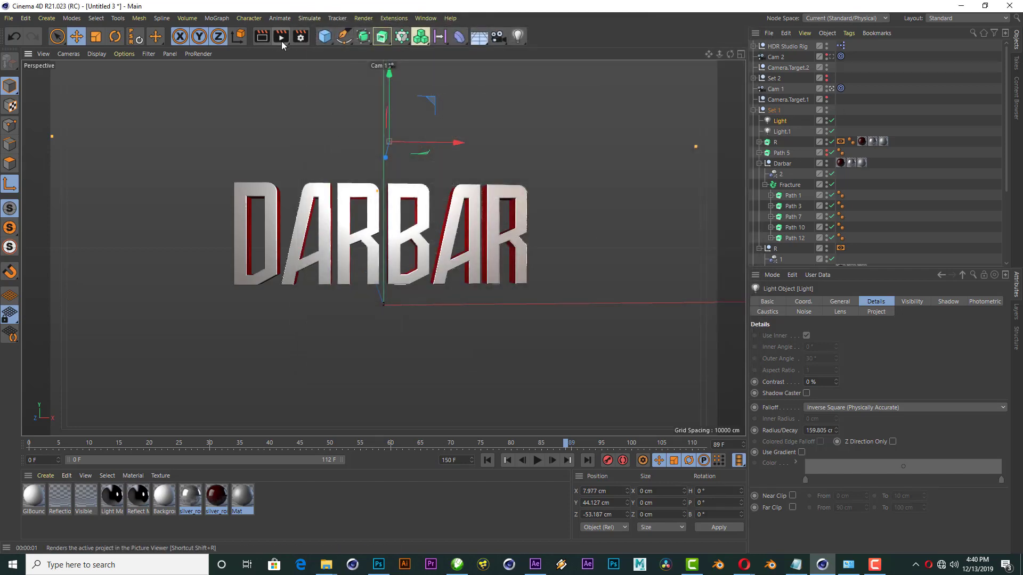
# Step: Render the 1920x1080 animation, review it in the Picture Viewer, close it, and rewind to frame 0
pyautogui.click(282, 40)
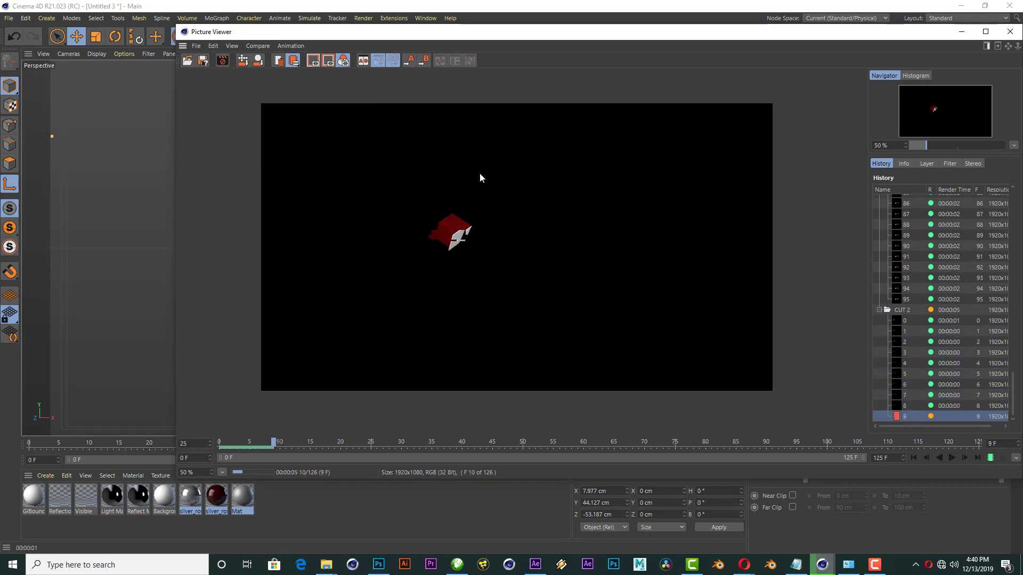
pyautogui.click(951, 458)
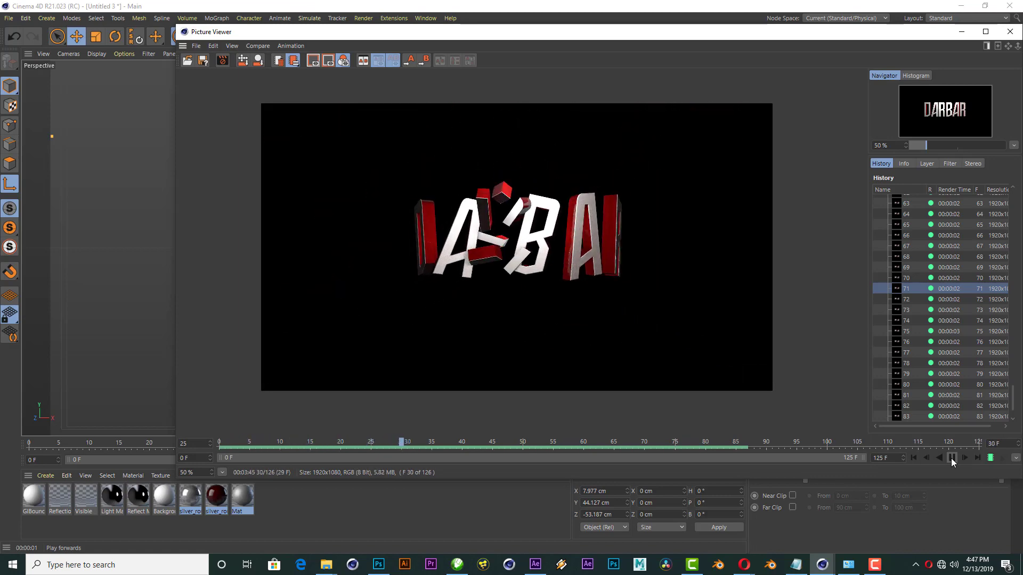
pyautogui.click(951, 458)
pyautogui.click(1010, 31)
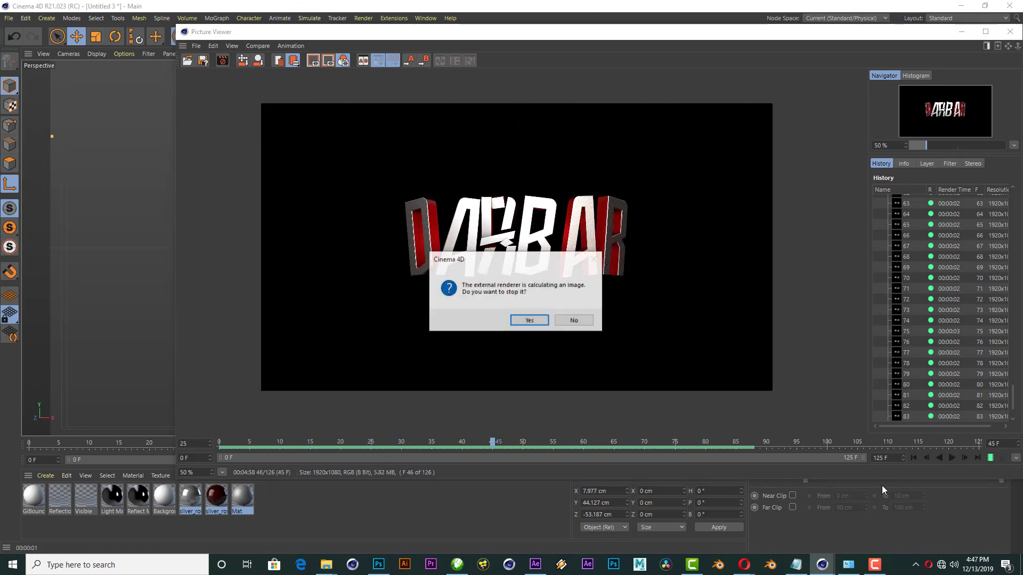
pyautogui.click(529, 320)
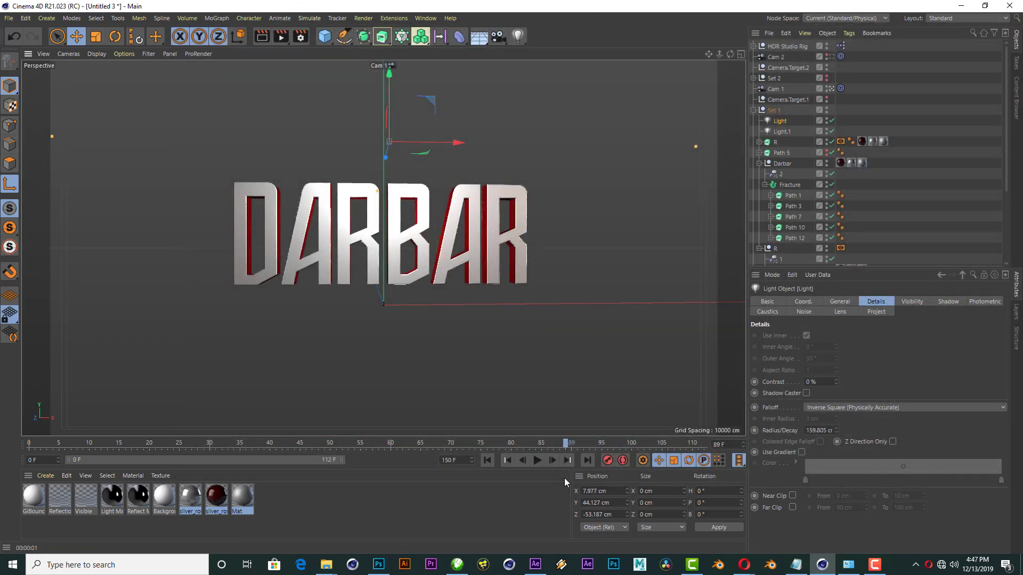
pyautogui.click(486, 461)
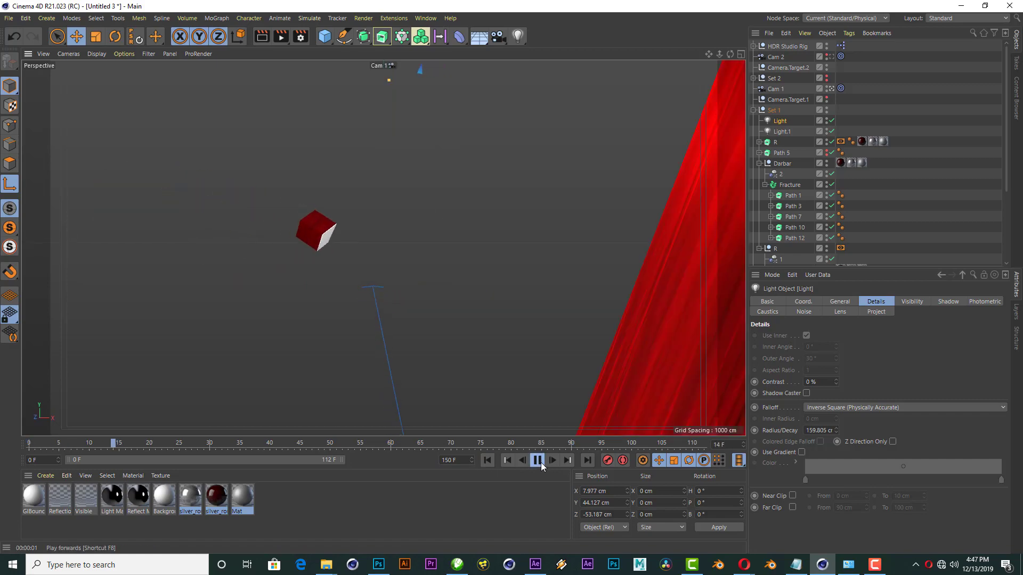